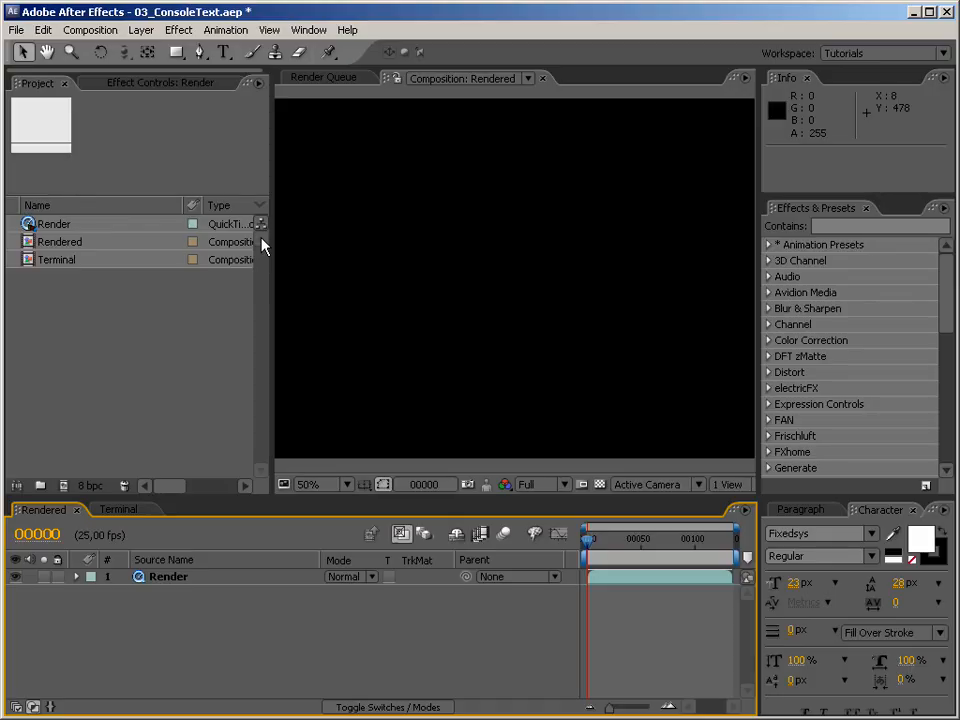
Step: Scrub the finished render to frame 65 and examine the boot text's lines, spacing and colored words in the Terminal composition
left_click_drag(588, 538, 657, 525)
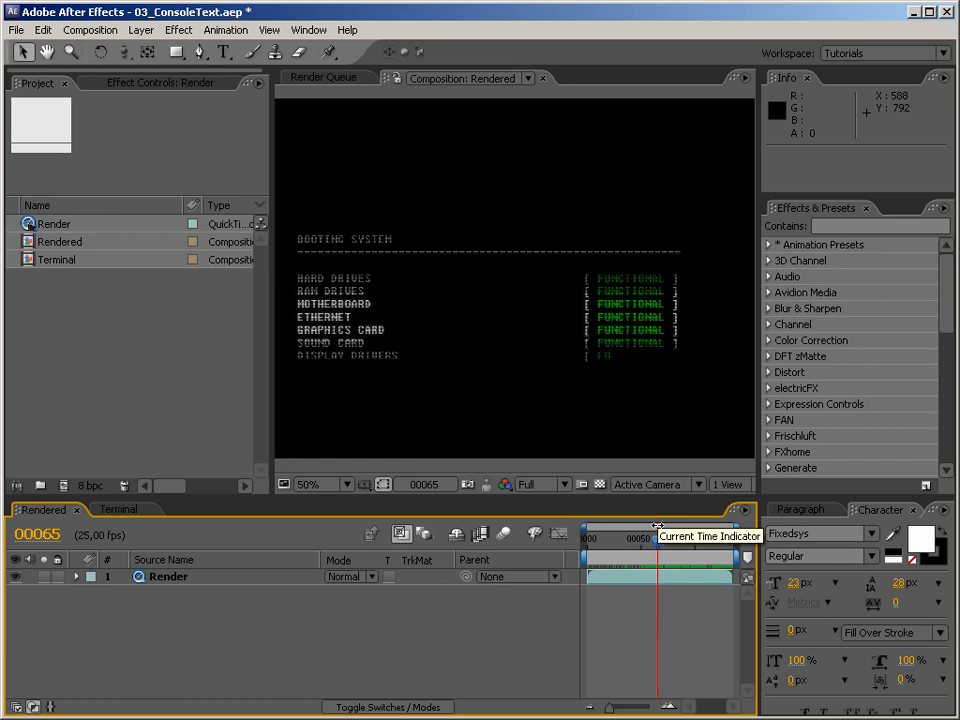
left_click(117, 509)
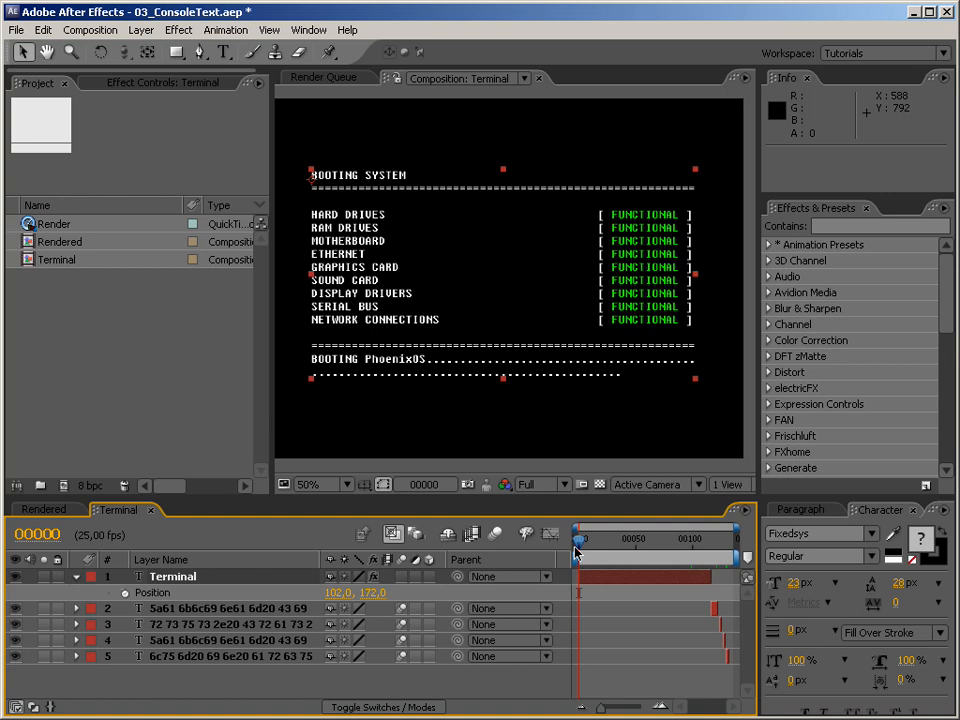
left_click_drag(633, 545, 420, 412)
double_click(358, 266)
left_click(335, 176)
left_click_drag(334, 182, 493, 357)
left_click(493, 365)
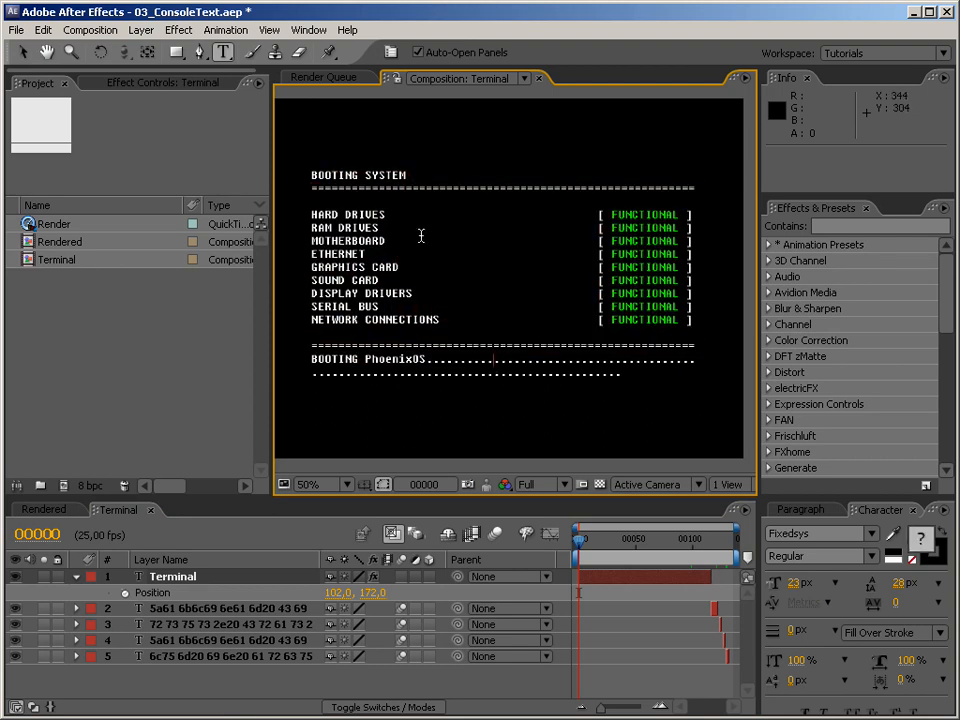
left_click_drag(386, 216, 598, 216)
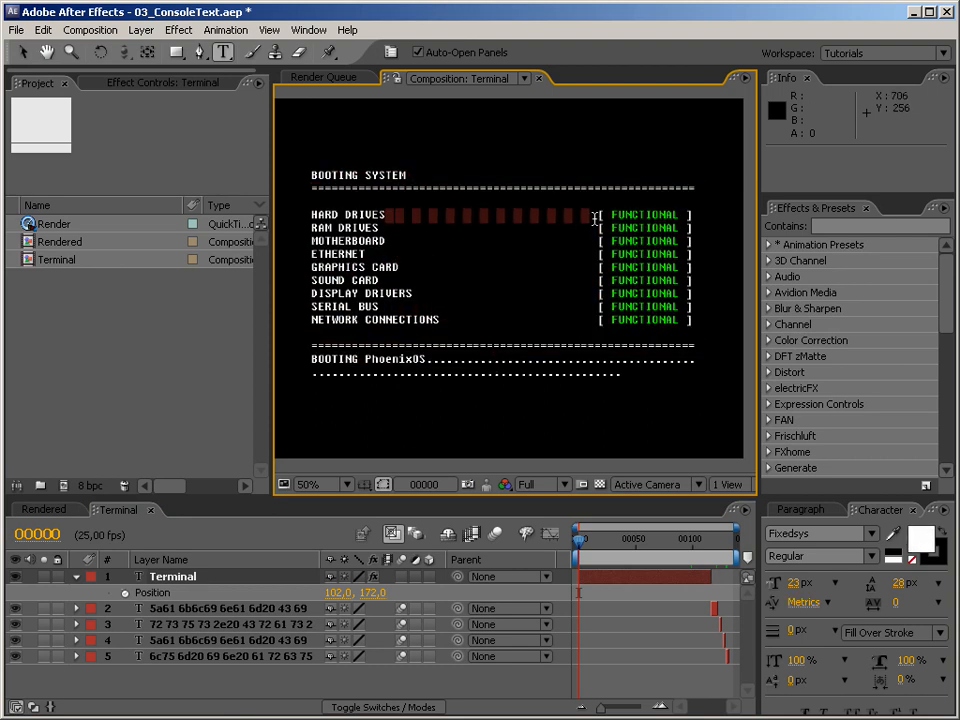
left_click(598, 214)
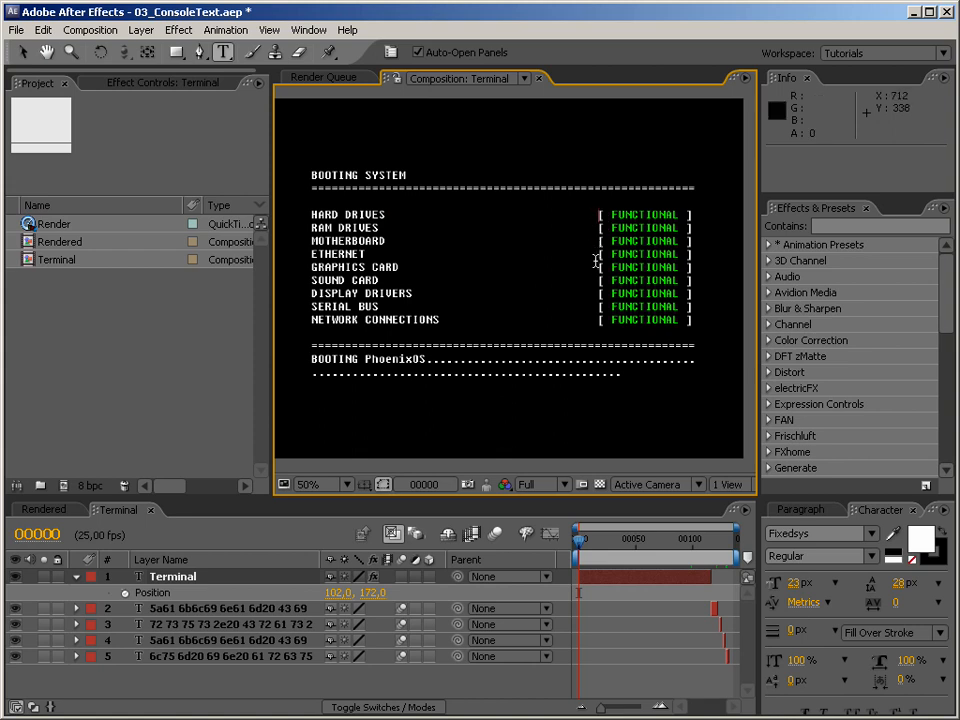
double_click(645, 215)
double_click(645, 228)
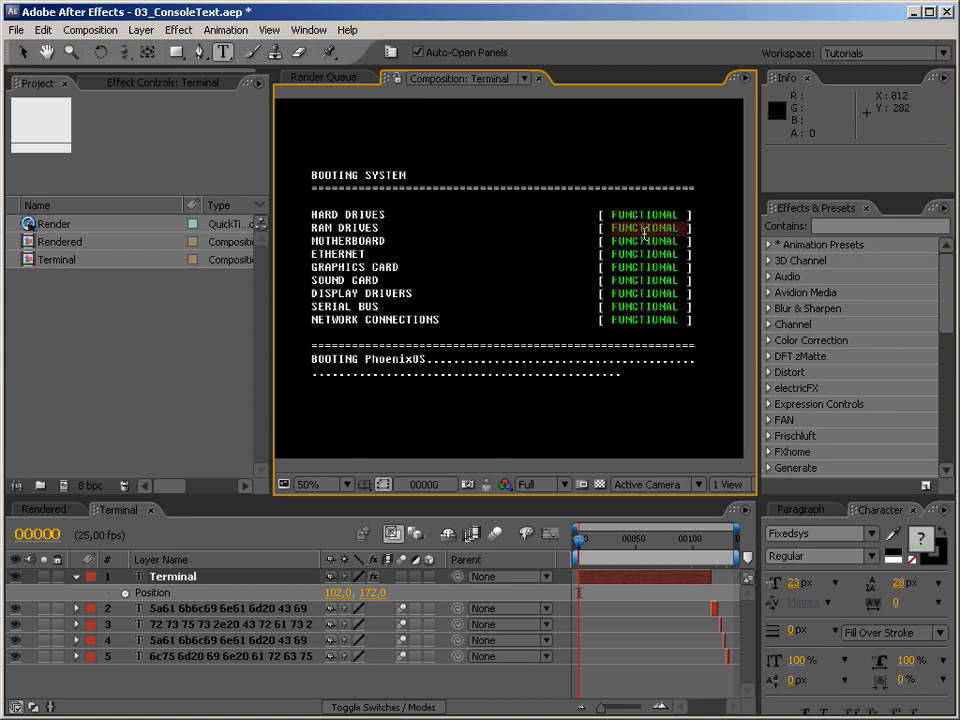
triple_click(643, 242)
Step: Try pink FF24D3 as the color of the word FUNCTIONAL on the GRAPHICS CARD line
left_click_drag(609, 268, 676, 267)
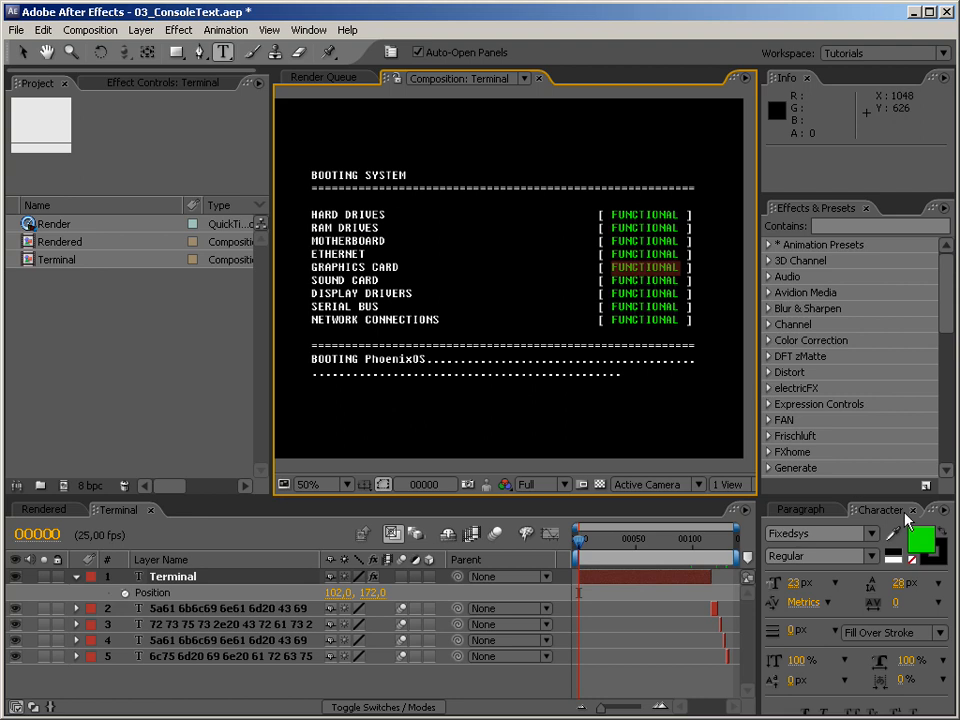
left_click(920, 542)
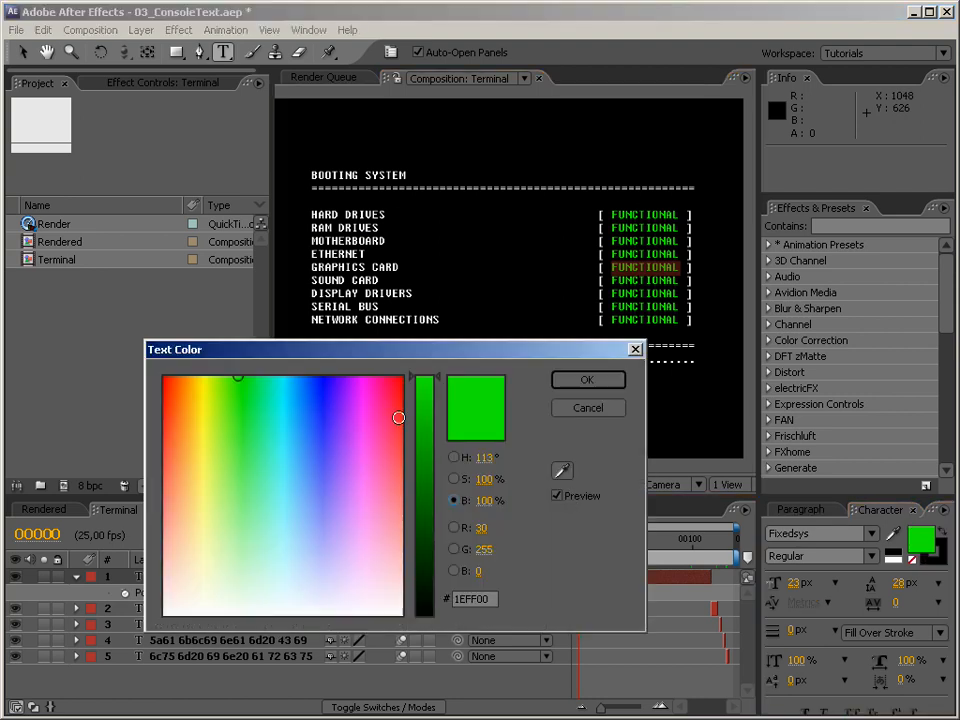
left_click(369, 410)
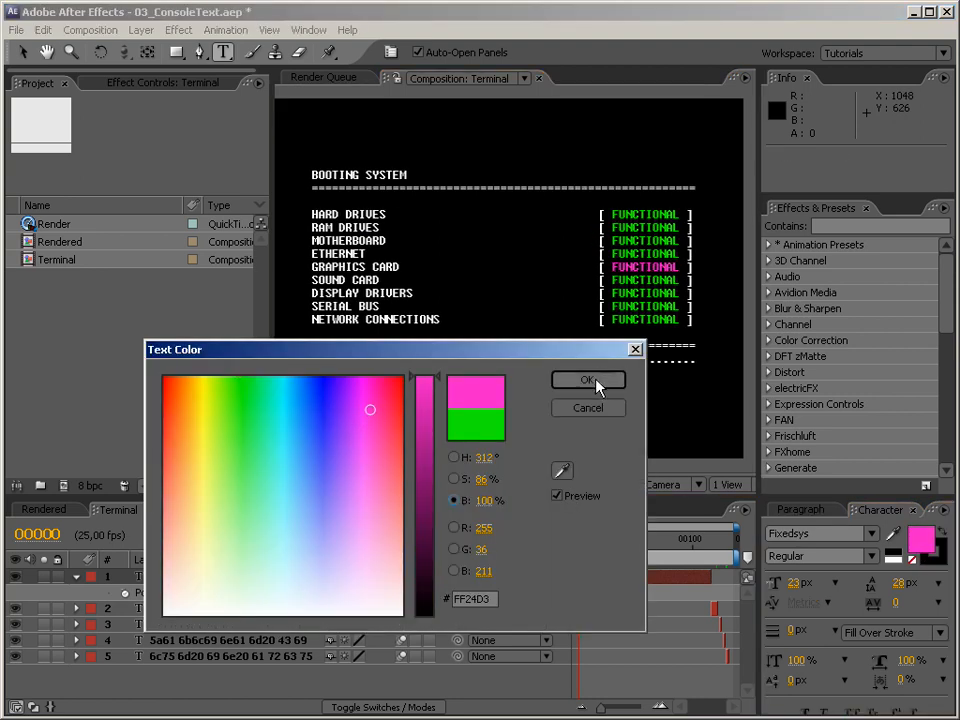
left_click(590, 381)
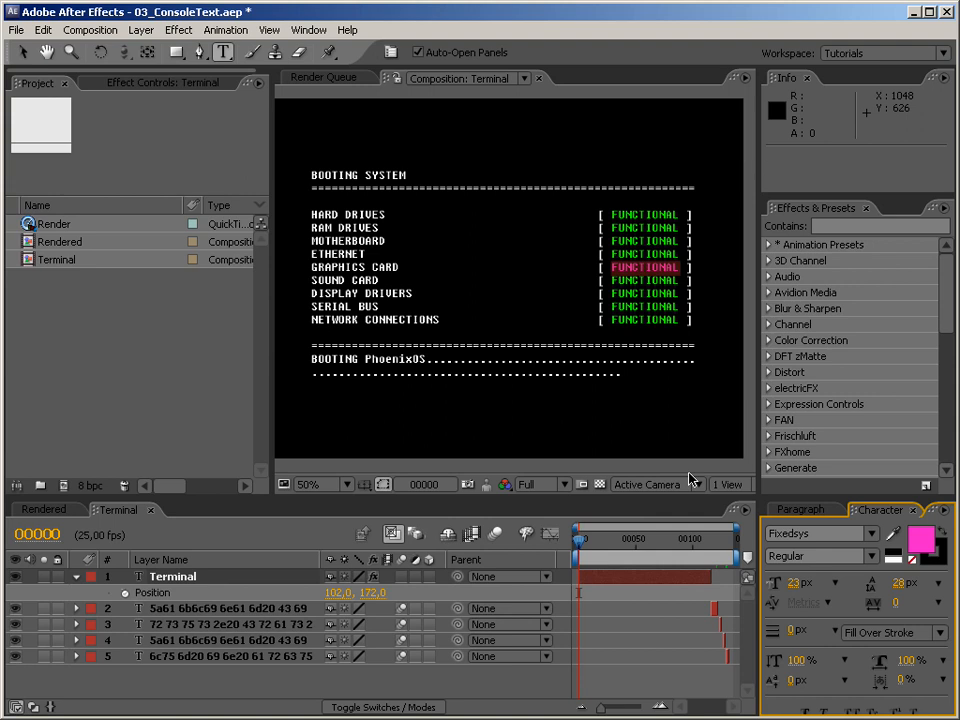
key("ctrl+z")
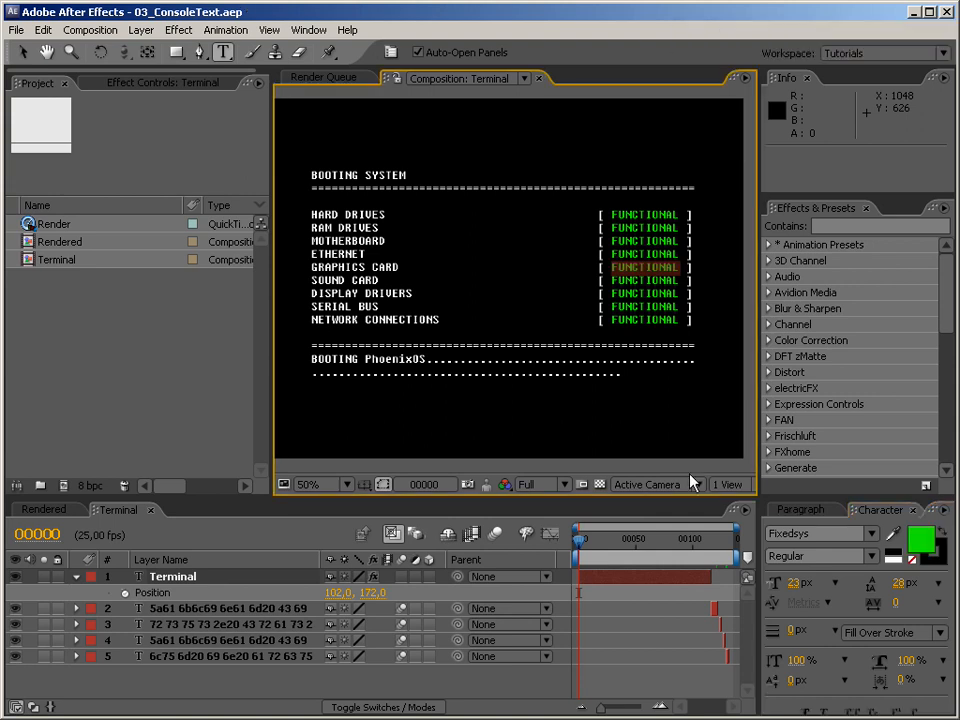
Step: Select the first hex text layer at frame 120 and search the presets for "typew"
left_click_drag(697, 549, 713, 549)
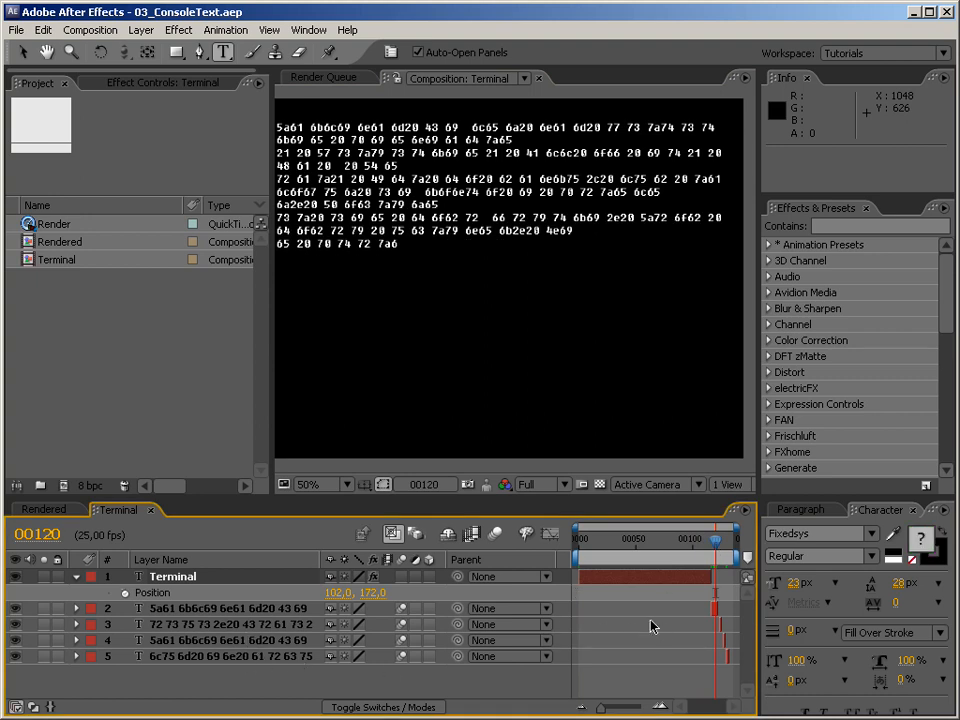
left_click(296, 610)
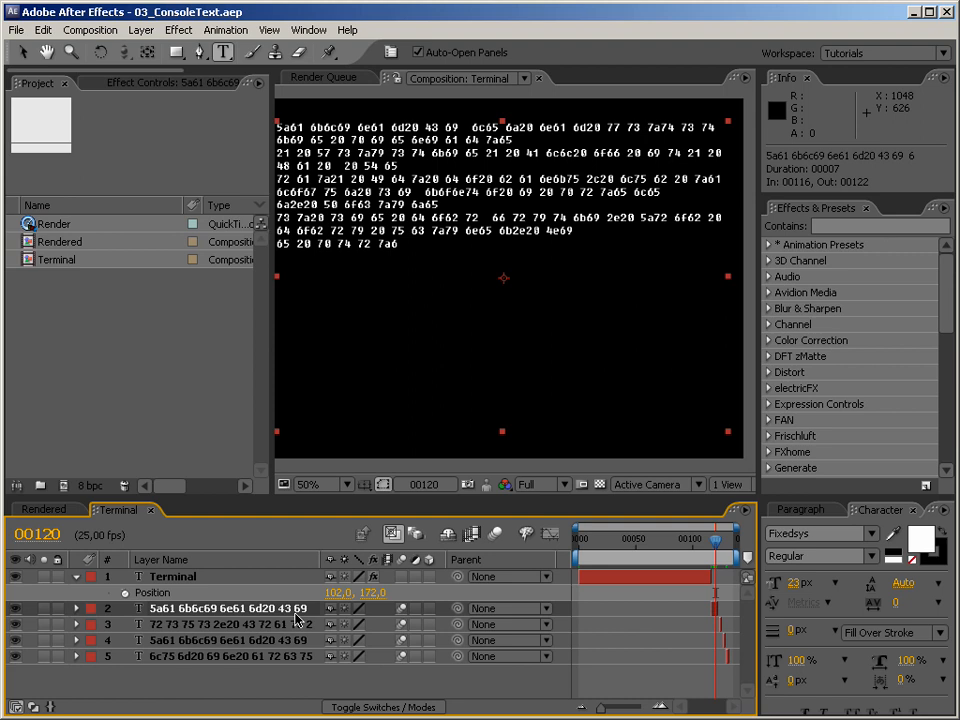
left_click(862, 227)
type("typew")
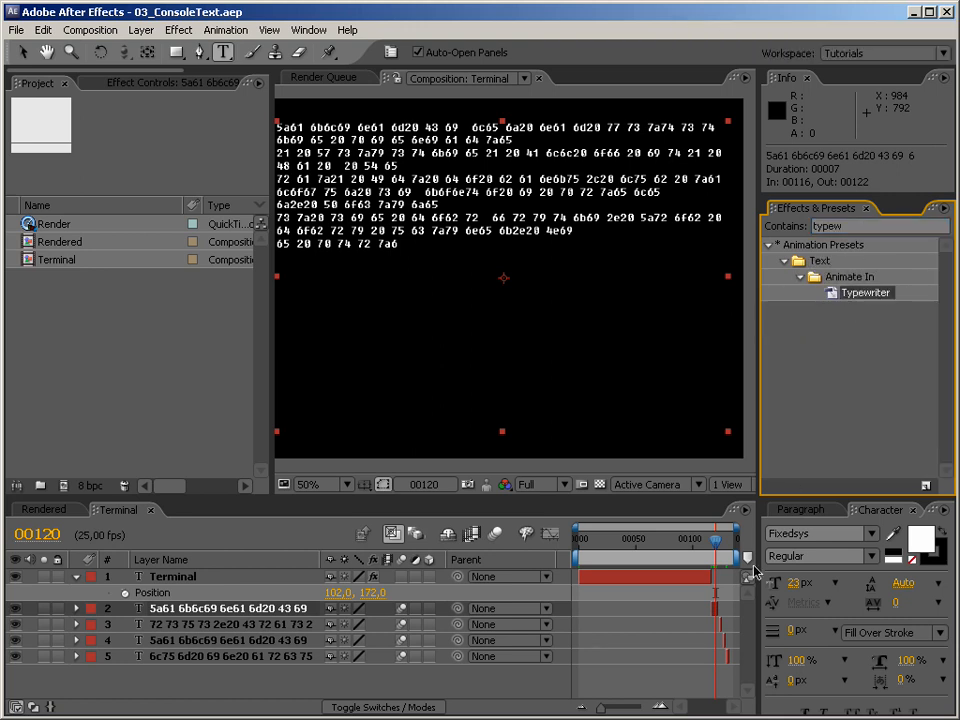
Step: Try the Typewriter preset on the boot text mid-timeline and scrub to frame 108 to test it
left_click(632, 548)
left_click_drag(863, 295, 439, 300)
left_click_drag(634, 543, 705, 538)
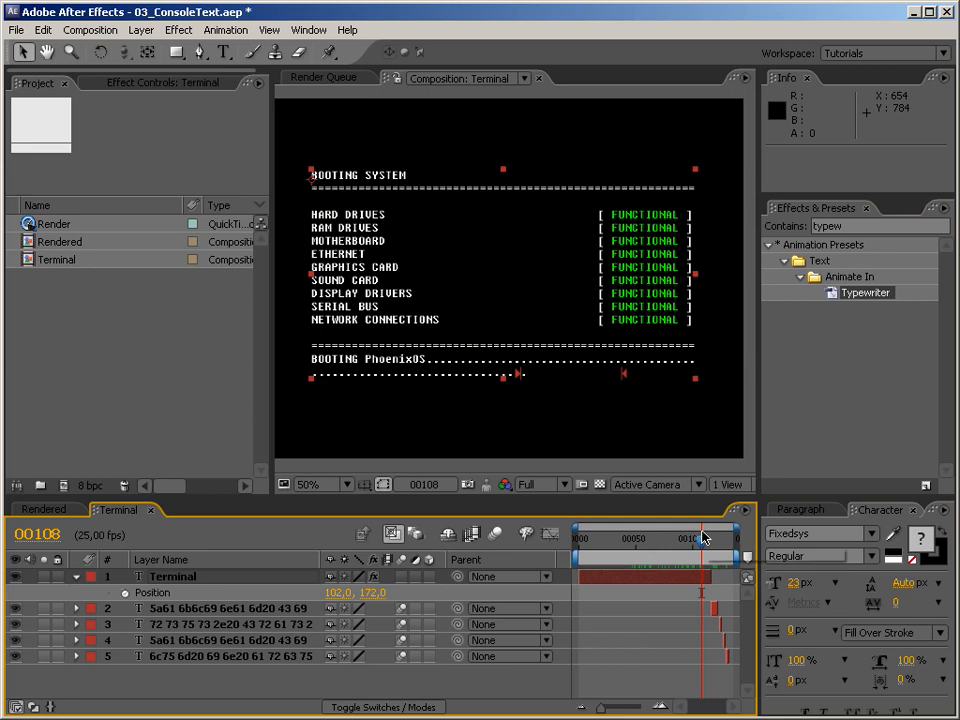
key("ctrl+z")
Step: Examine the hex text layers between frames 120 and 125, and scrub through the Rendered composition for comparison
left_click(715, 541)
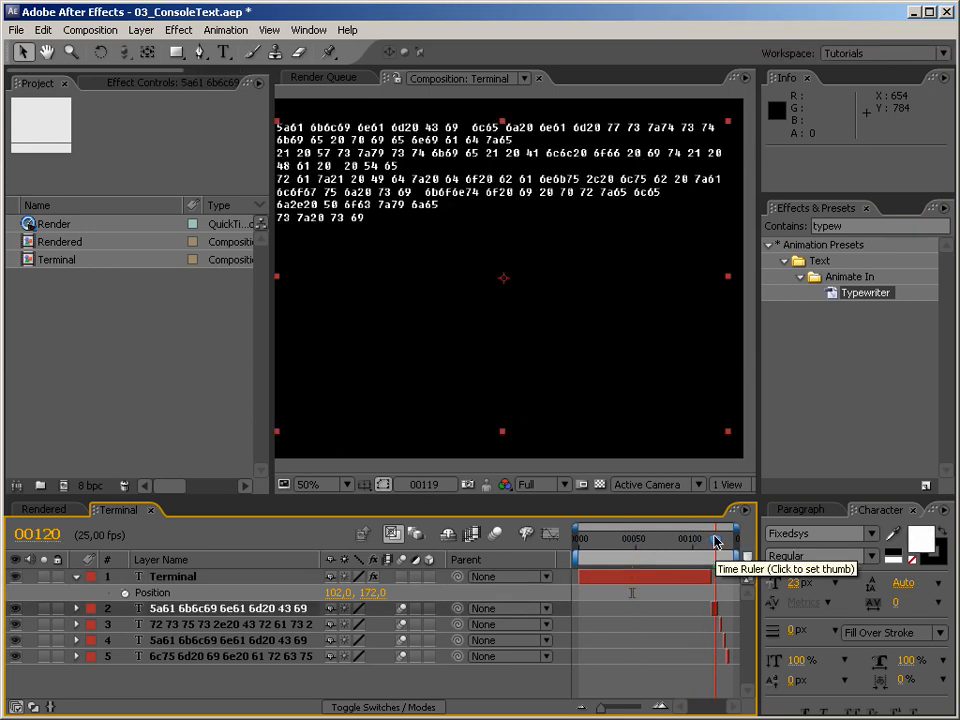
mouse_move(715, 541)
left_mouse_down()
mouse_move(731, 541)
mouse_move(722, 540)
left_mouse_up()
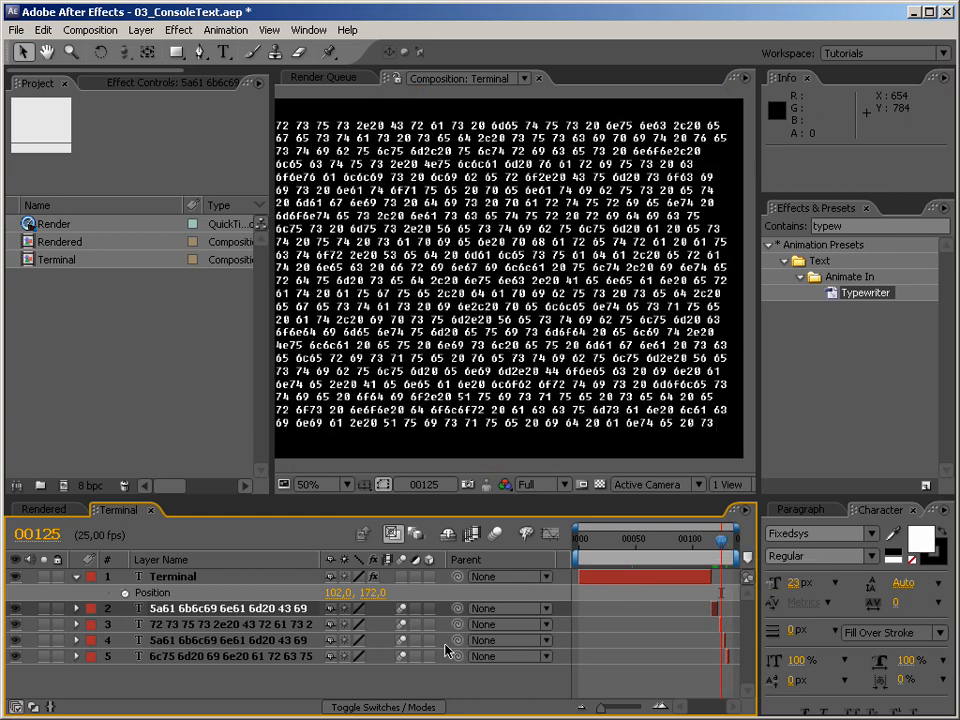
left_click(293, 625)
key("p")
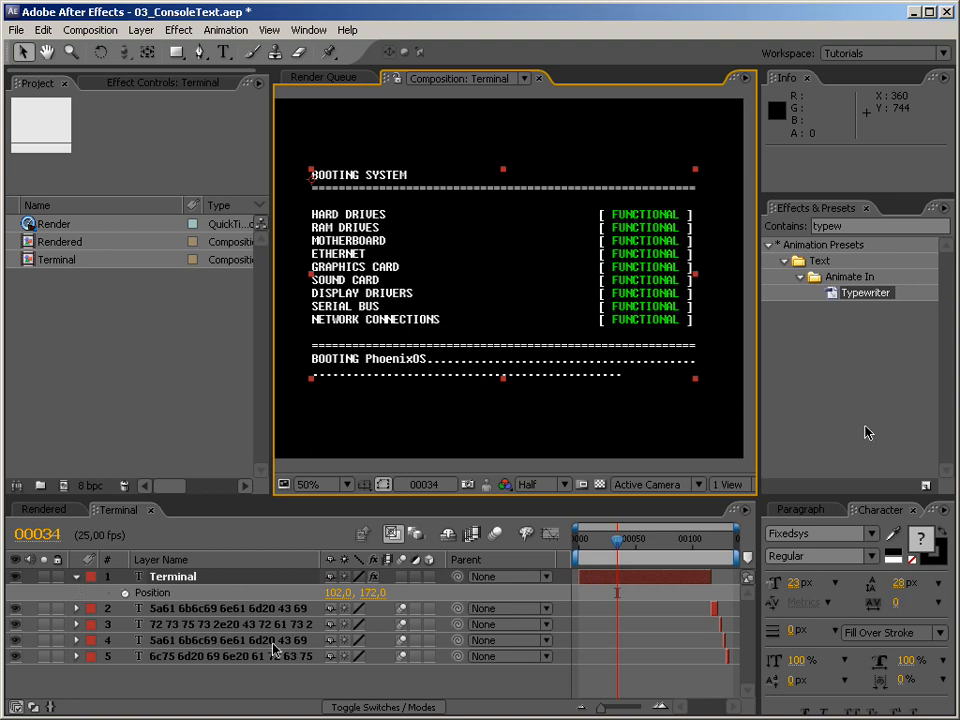
left_click(44, 509)
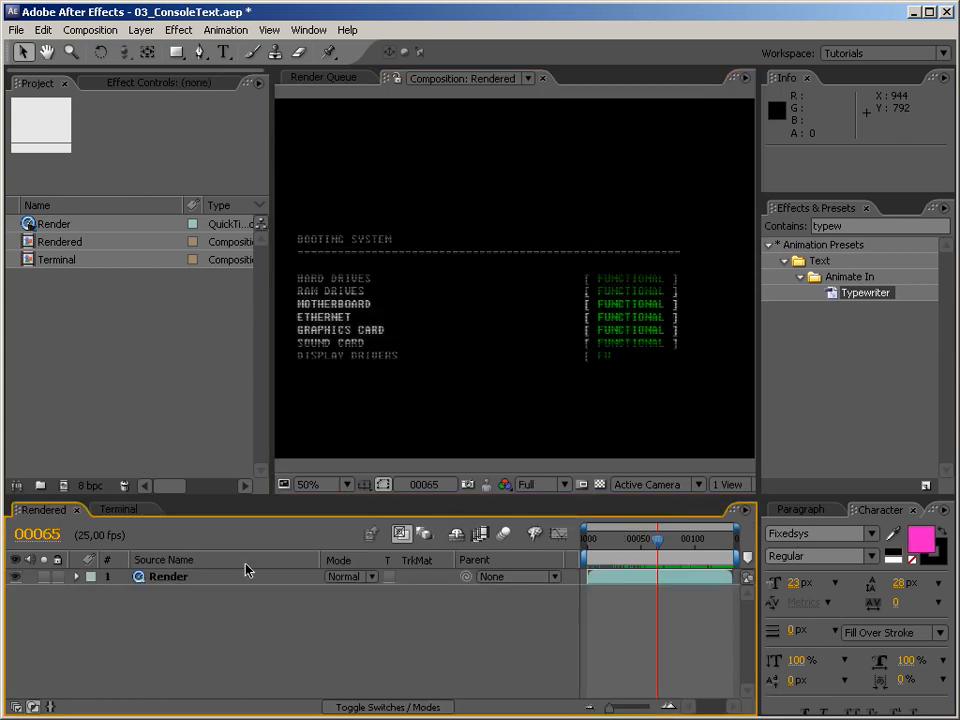
left_click_drag(656, 549, 697, 553)
Step: Apply the Typewriter preset to the Terminal text layer at frame 0 and preview the typing up to frame 76
left_click(118, 509)
left_click_drag(632, 560, 561, 553)
left_click_drag(865, 292, 615, 583)
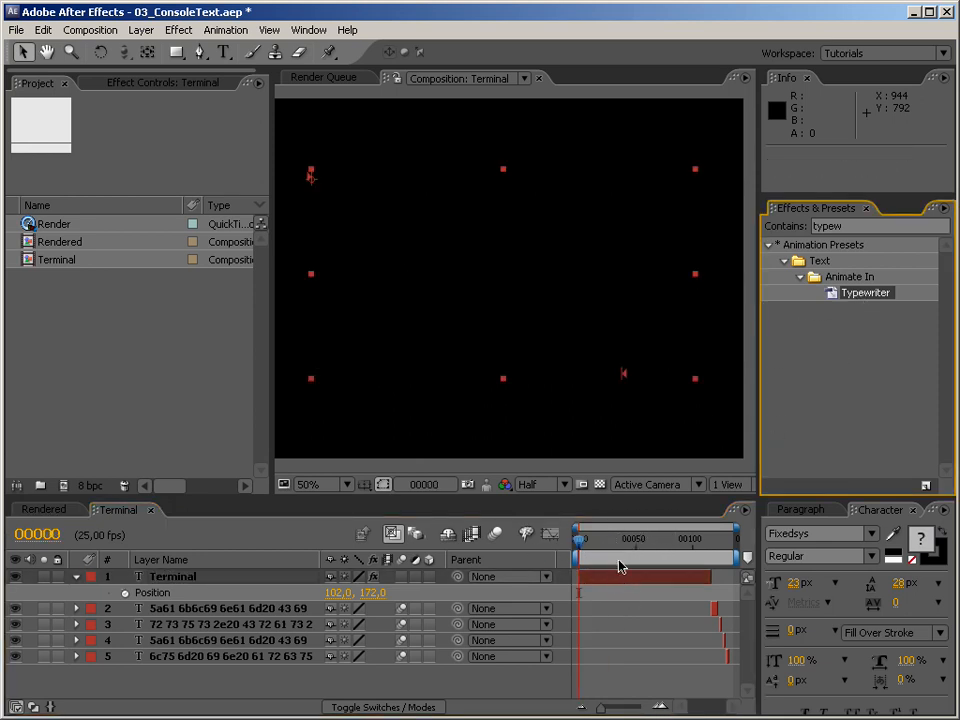
left_click(583, 548)
left_click_drag(592, 548, 635, 547)
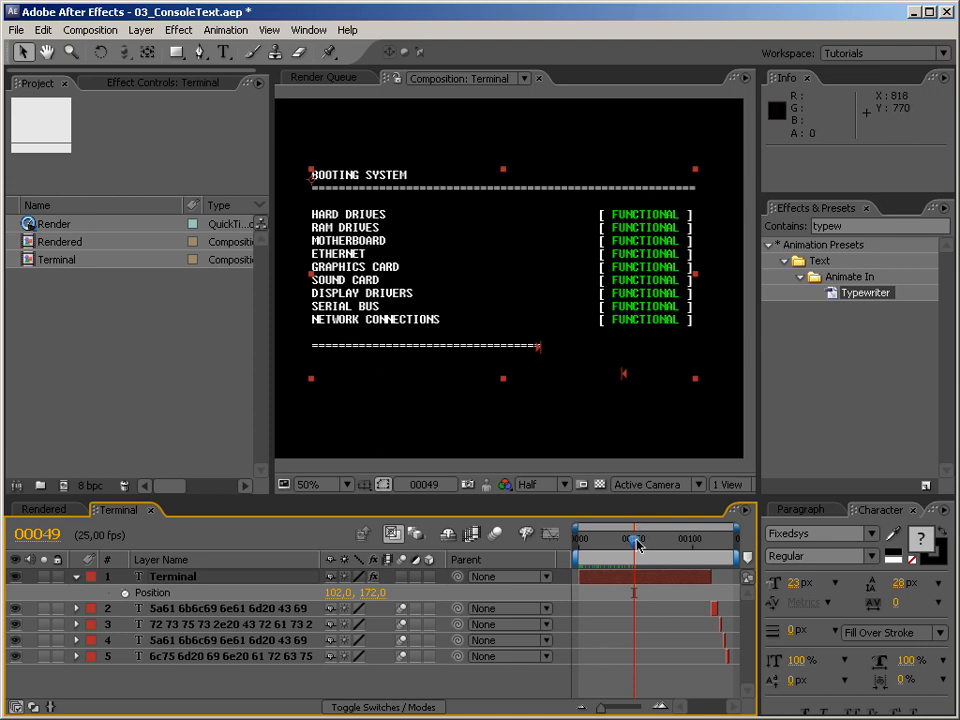
left_click_drag(637, 545, 665, 545)
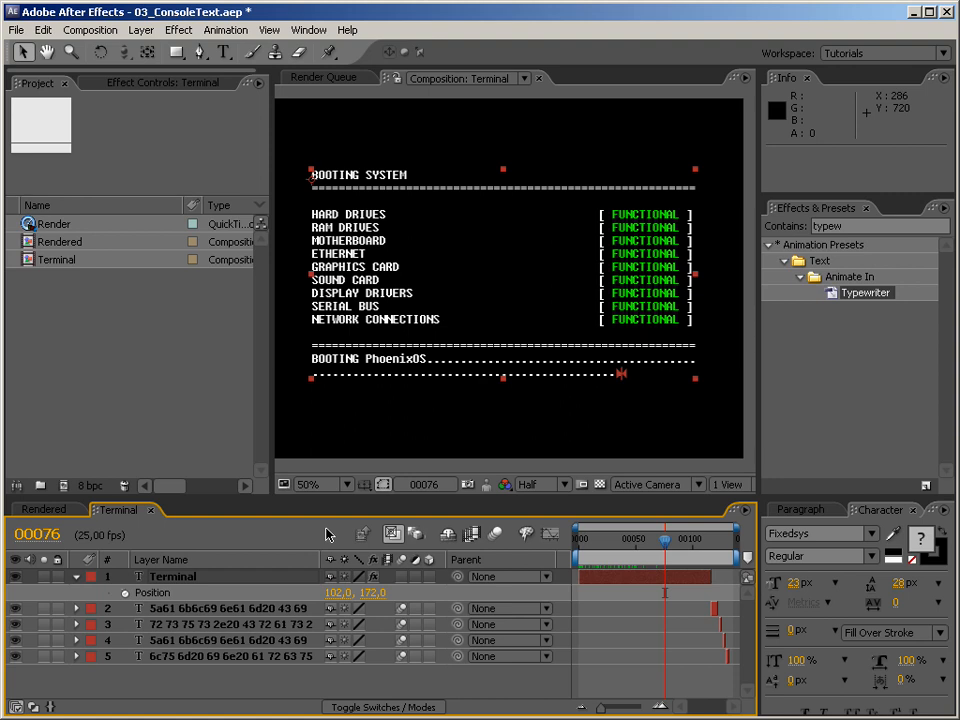
Step: Examine the Terminal layer's Animator 1, including Range Selector 1 and its Start keyframes
left_click(205, 579)
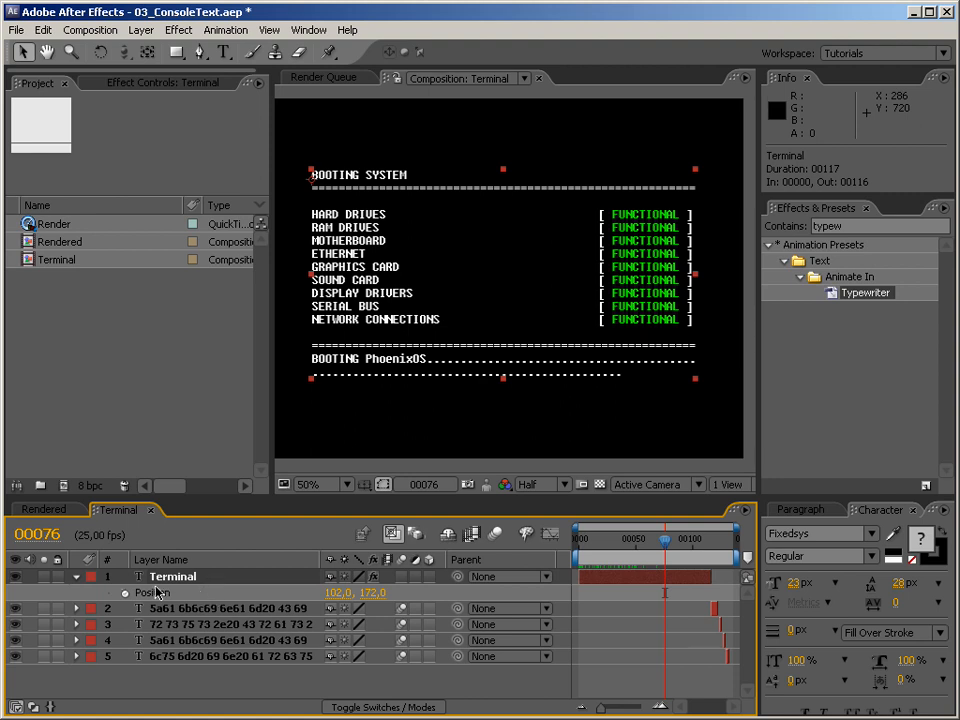
key("u")
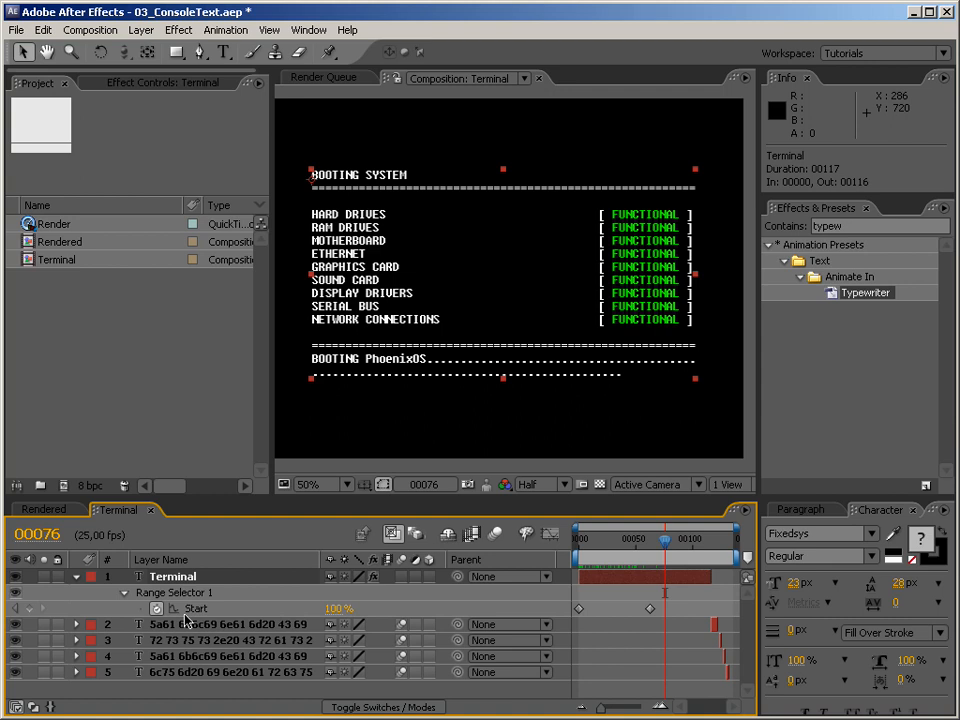
left_click(210, 594)
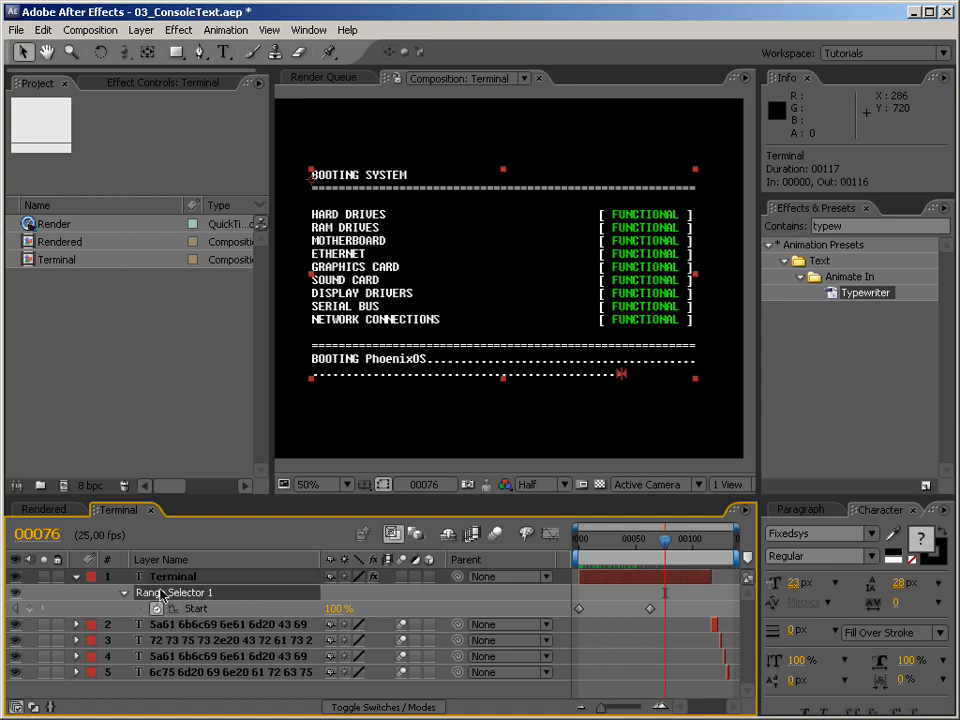
left_click(77, 578)
left_click(77, 578)
scroll(206, 700, "down", 2)
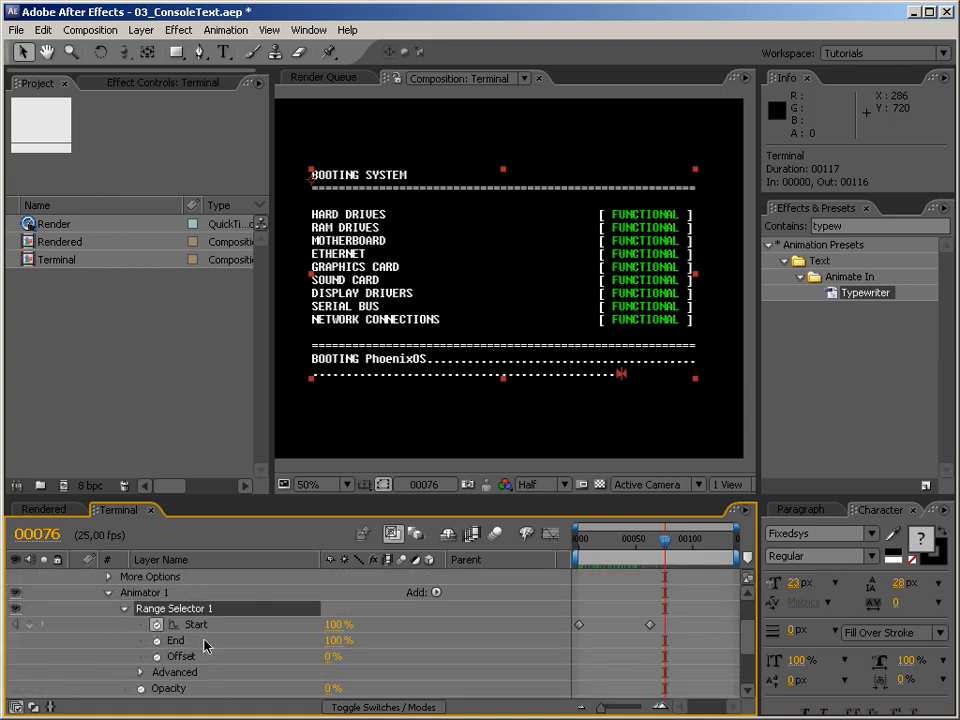
mouse_move(647, 545)
left_mouse_down()
mouse_move(591, 550)
mouse_move(659, 549)
left_mouse_up()
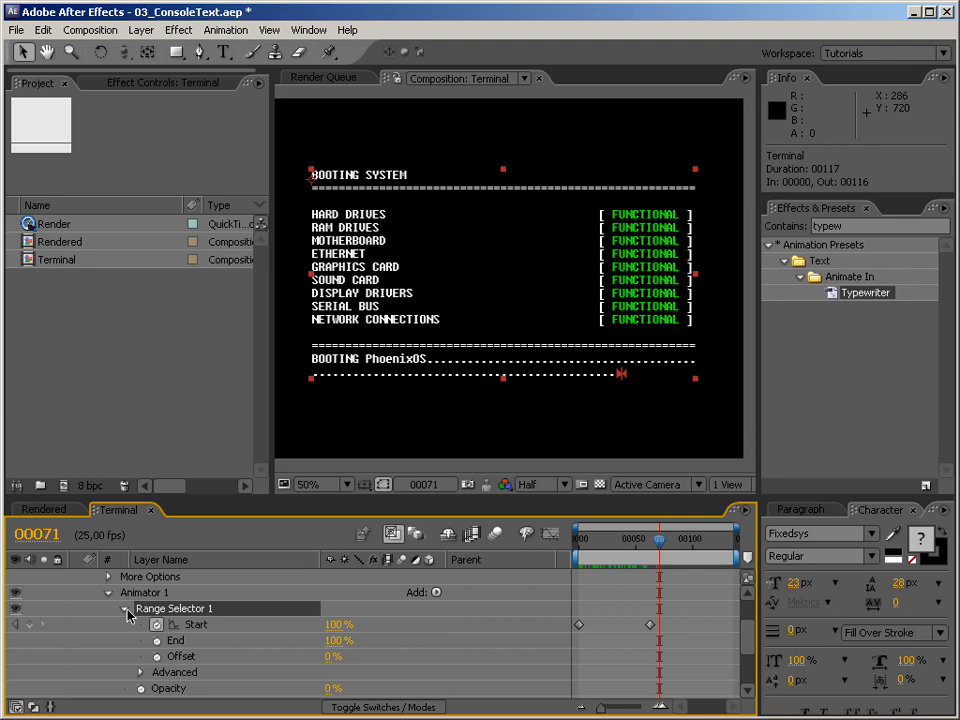
left_click(493, 626)
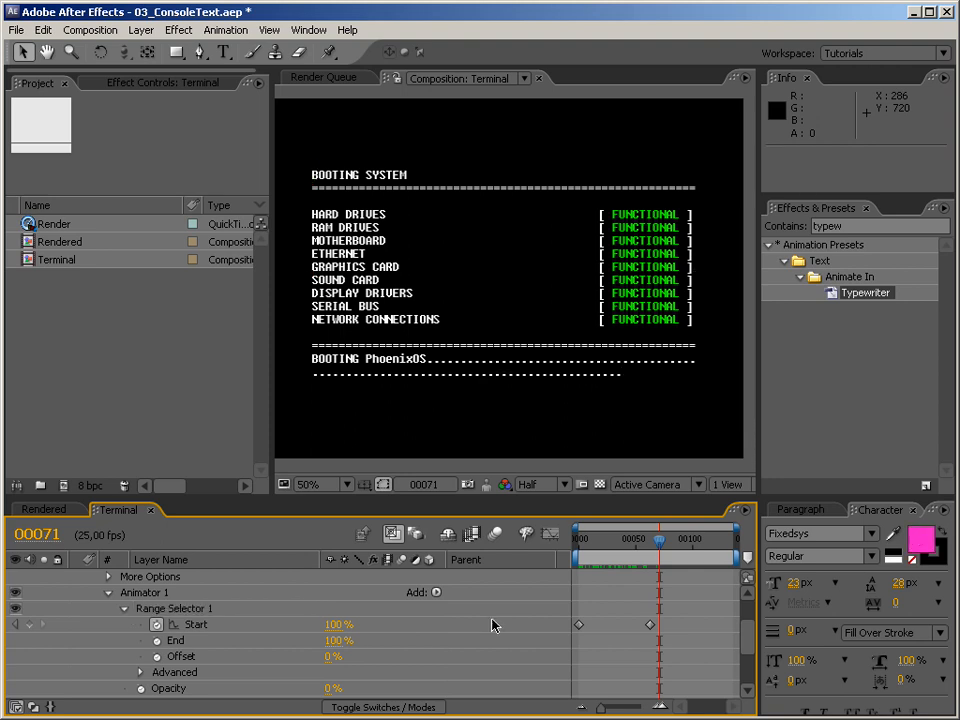
left_click(125, 609)
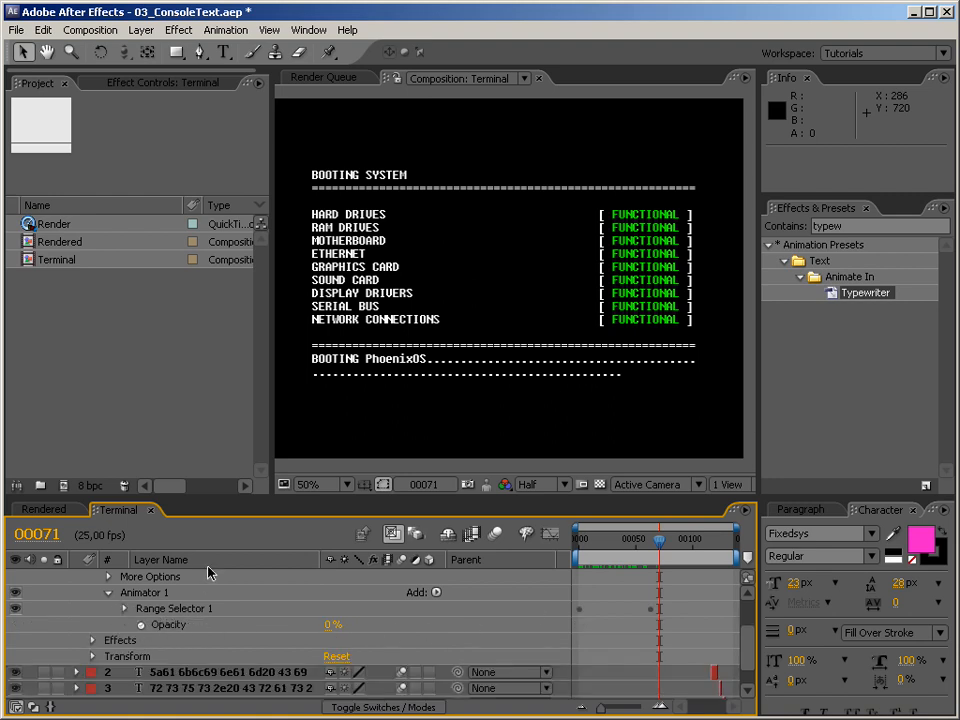
Step: Add a Position expression to the Terminal layer that counts line breaks and returns [value[0], value[1]-(lineoffset*nlo)]
scroll(212, 613, "up", 3)
left_click(180, 577)
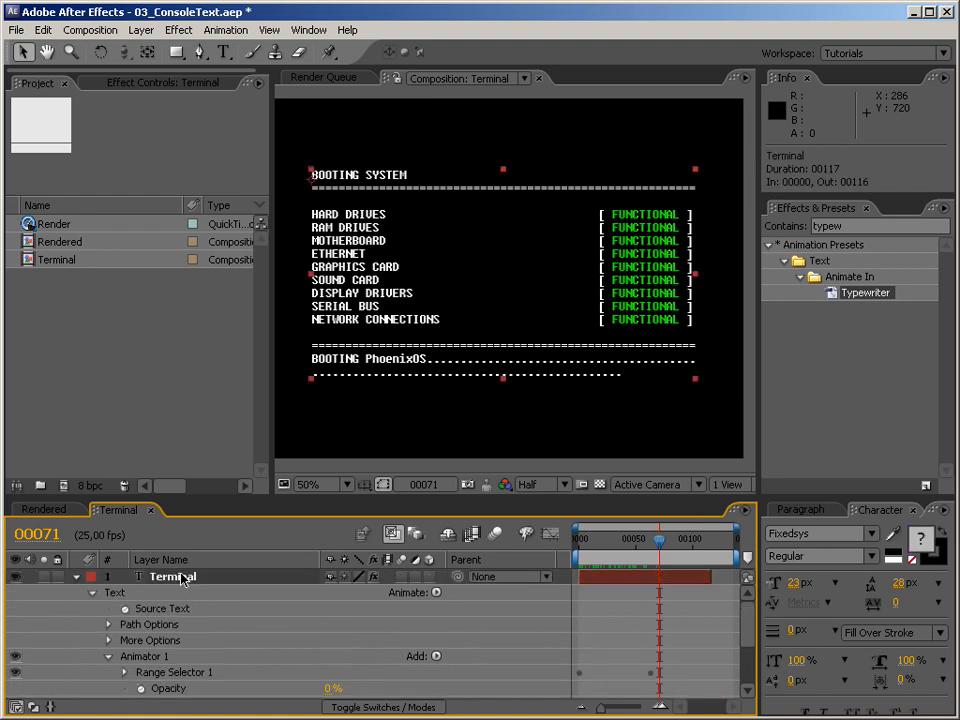
key("p")
left_click(124, 592, "alt")
type("value[1]-(lineoffset*nlo)]")
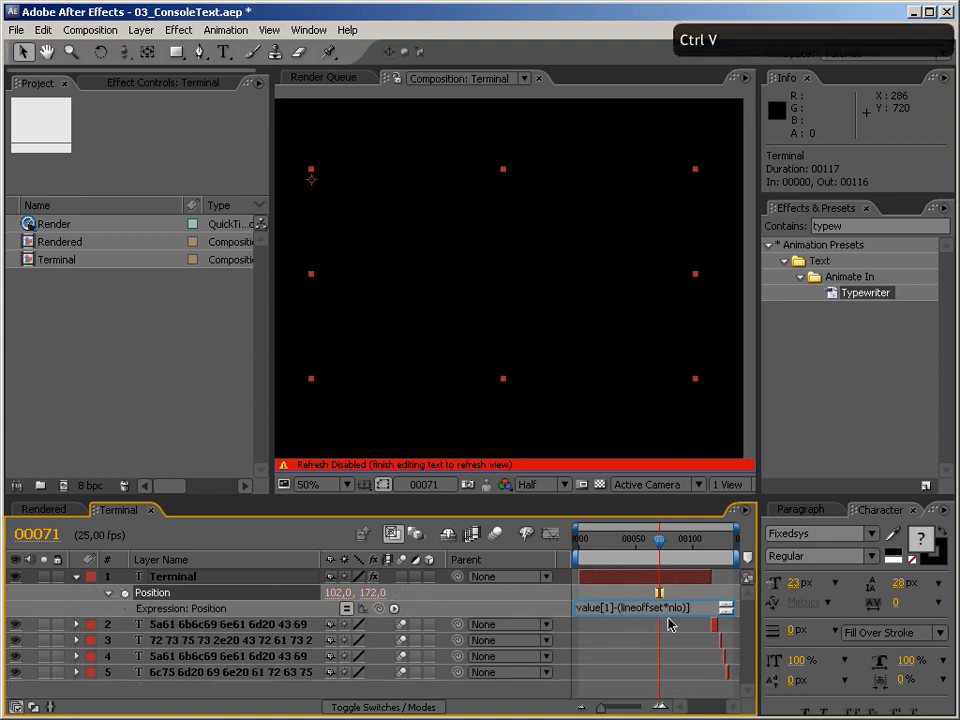
Step: Close the Character and Paragraph panels and enlarge the timeline and expression field to fit the whole Position expression
left_click_drag(666, 615, 662, 717)
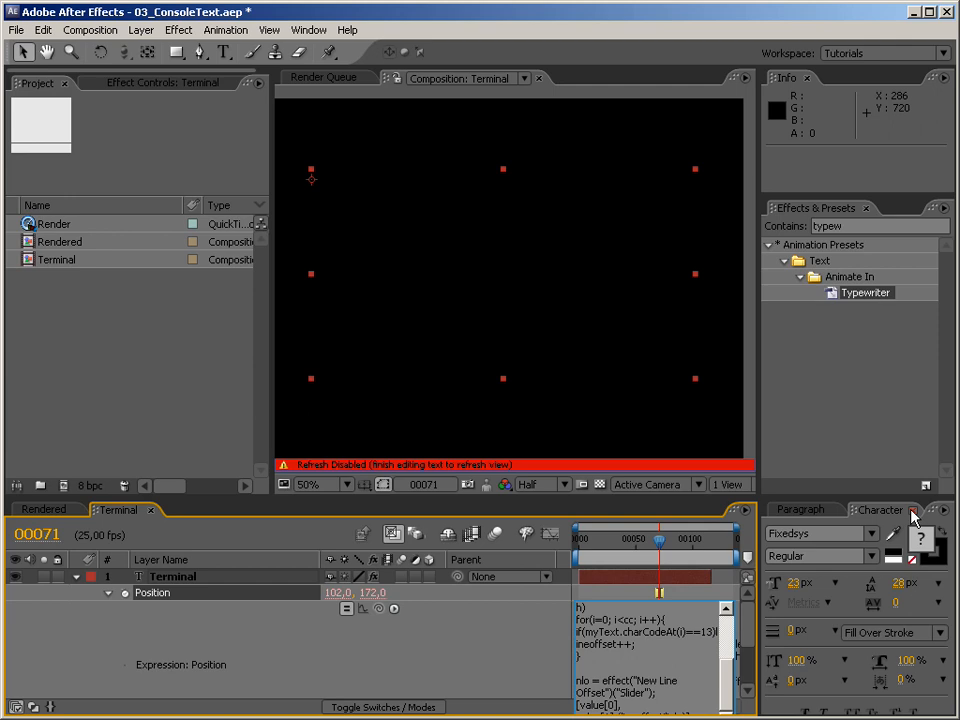
left_click(912, 511)
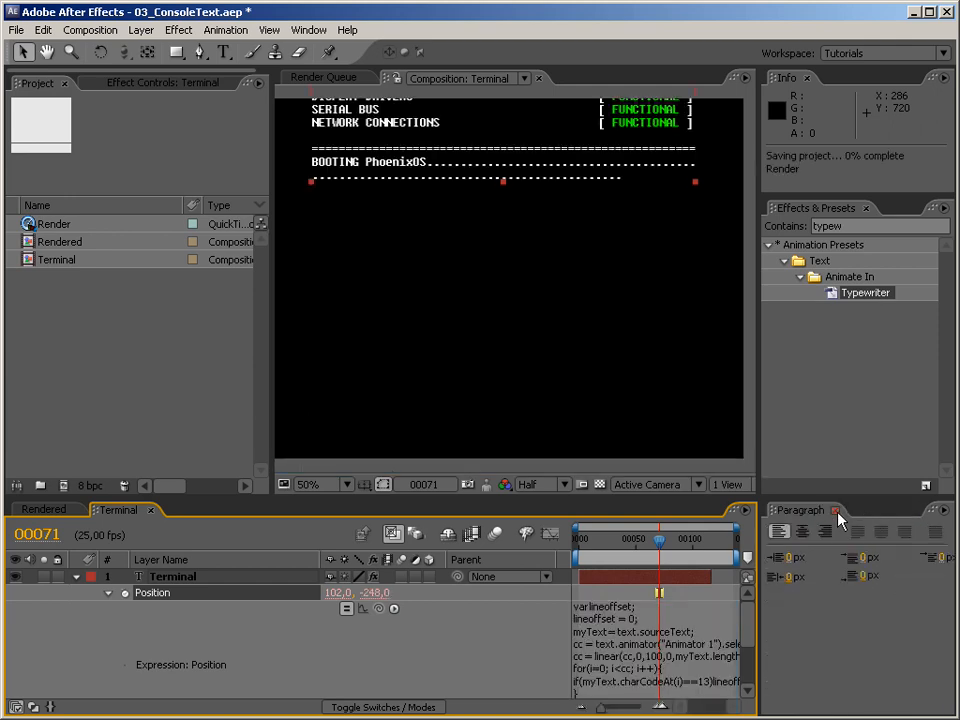
left_click(837, 512)
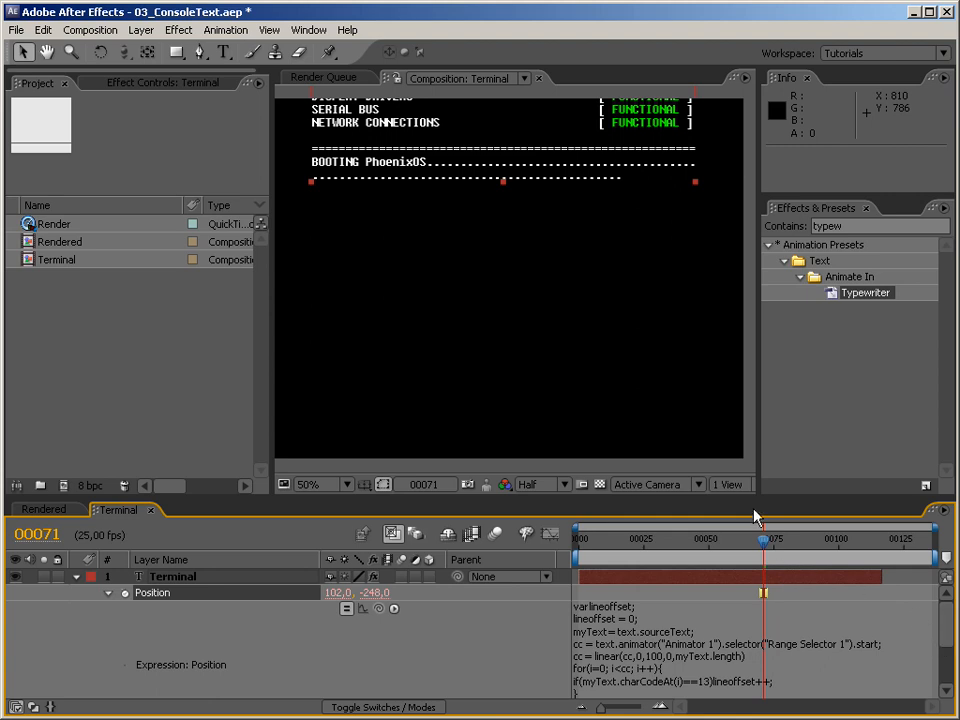
left_click_drag(754, 498, 736, 368)
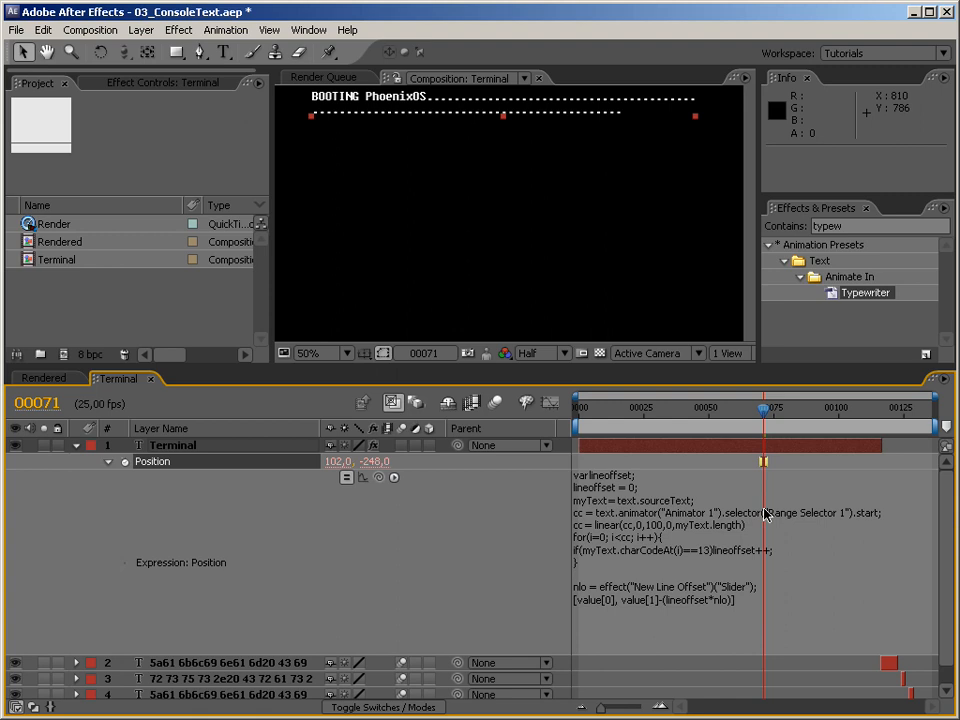
Step: Examine the line of the Position expression that increments lineoffset for each line break
left_click(790, 549)
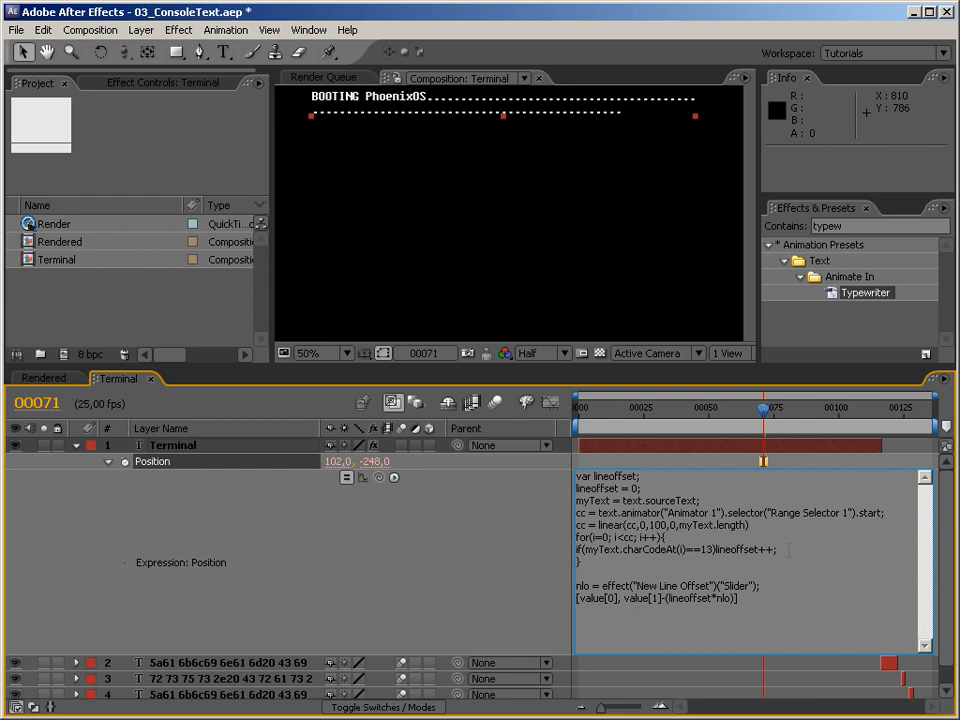
left_click_drag(713, 549, 771, 549)
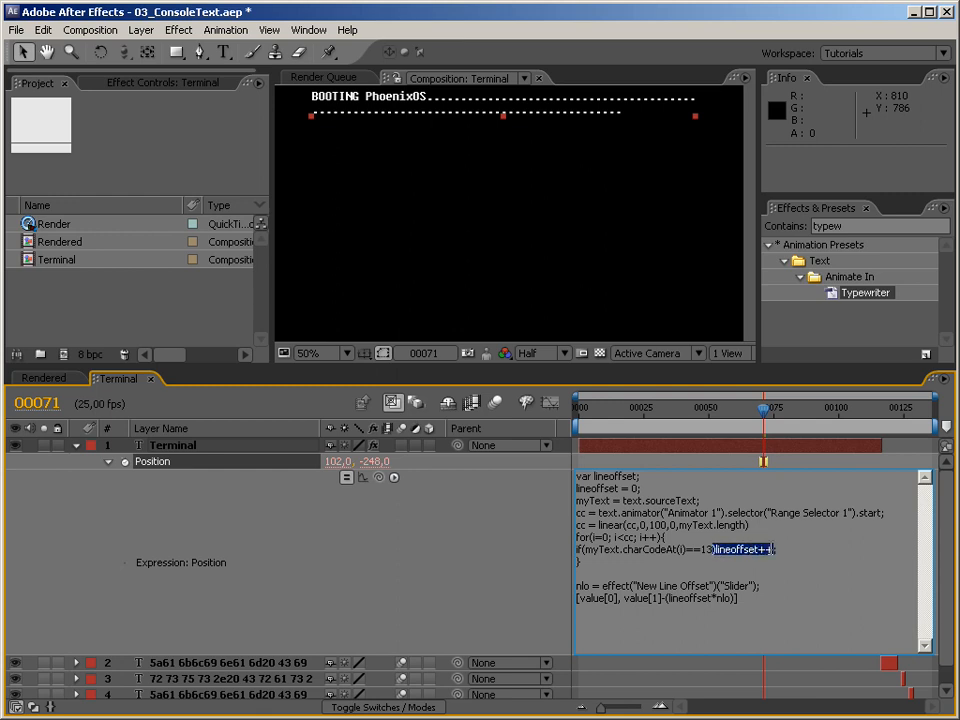
left_click(746, 563)
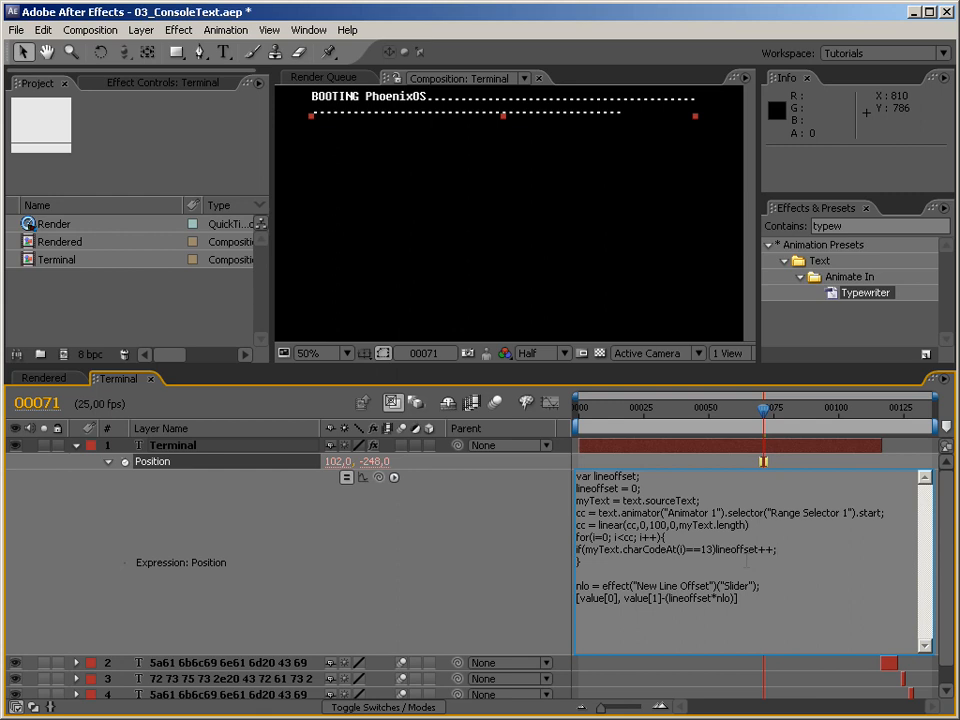
Step: Examine the nlo line of the Position expression and the New Line Offset slider effect it references on the Terminal layer
left_click(600, 598)
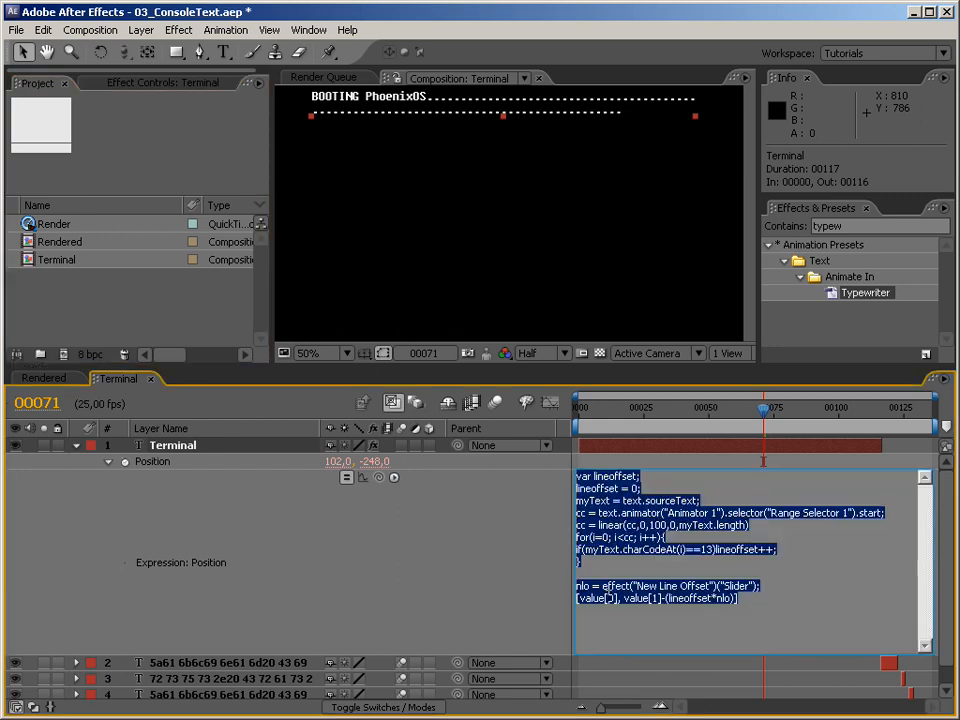
left_click(604, 586)
left_click_drag(601, 586, 804, 587)
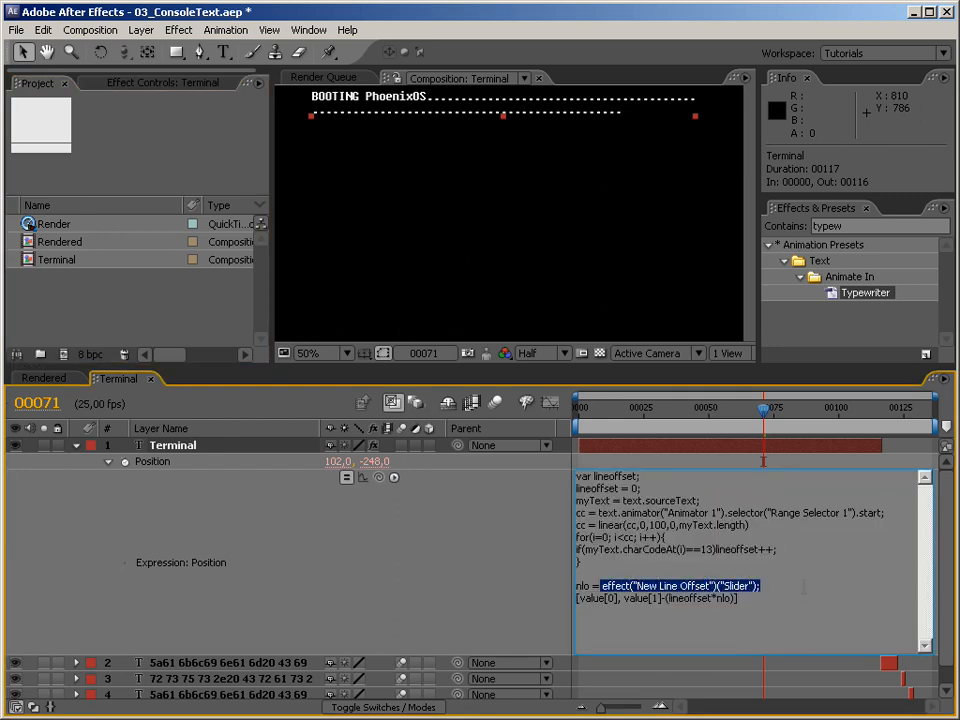
left_click(234, 517)
left_click(135, 80)
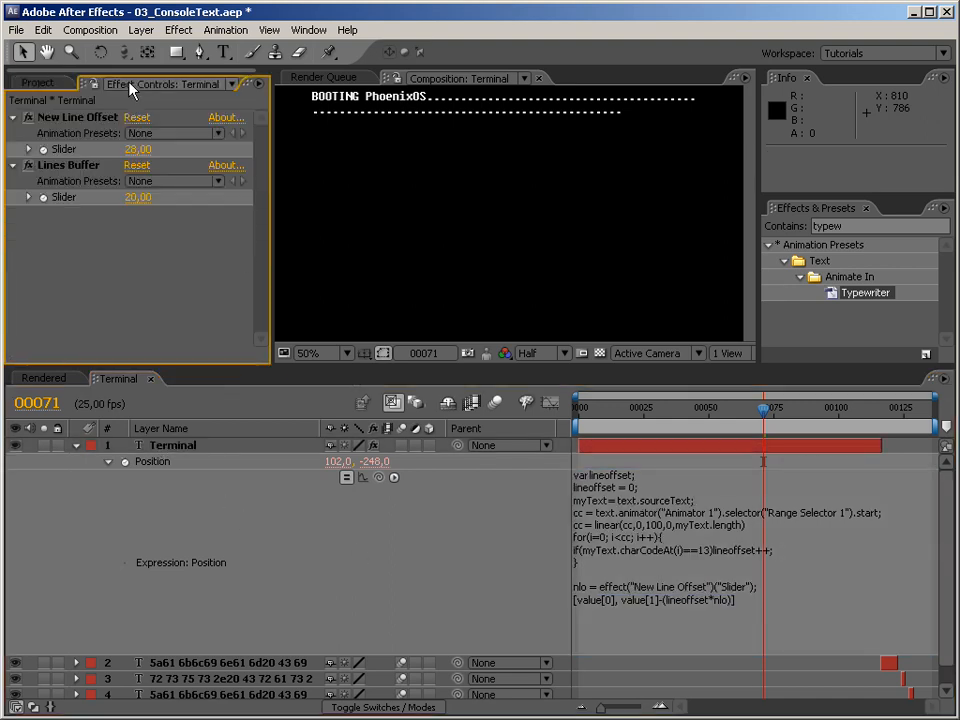
left_click(75, 119)
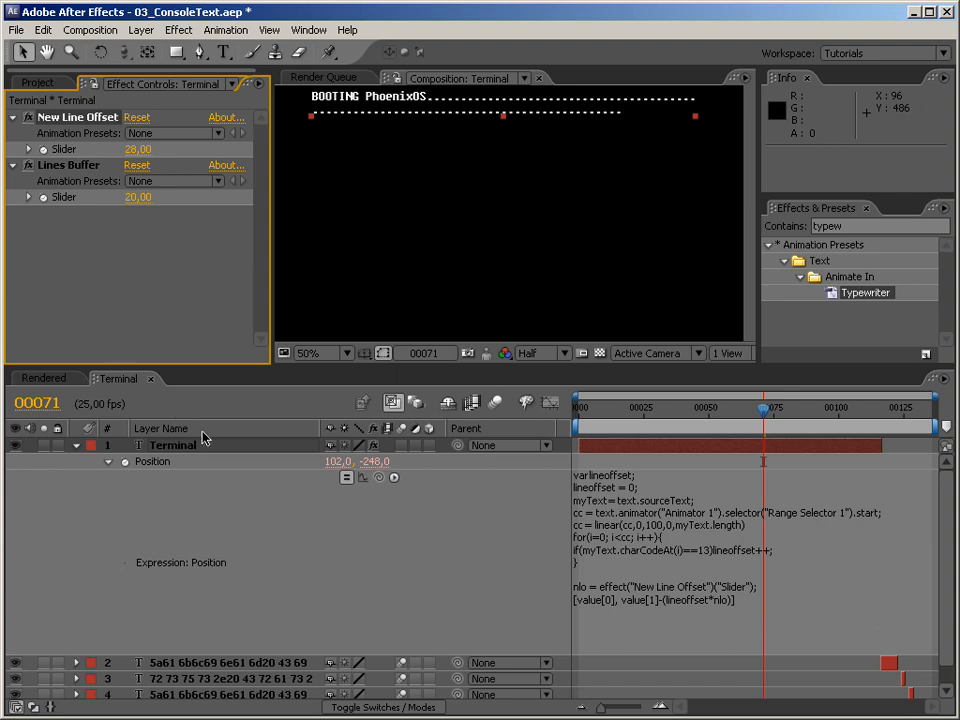
Step: Collapse the Terminal layer's properties and enlarge the composition viewer by shrinking the timeline
left_click(108, 462)
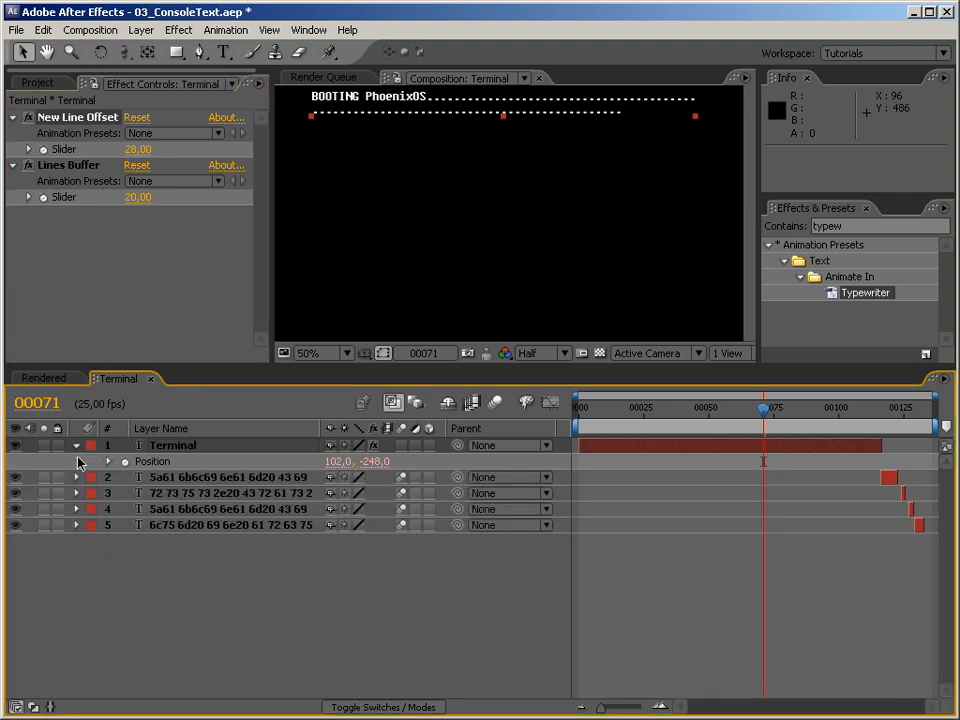
left_click(78, 450)
left_click_drag(356, 367, 348, 451)
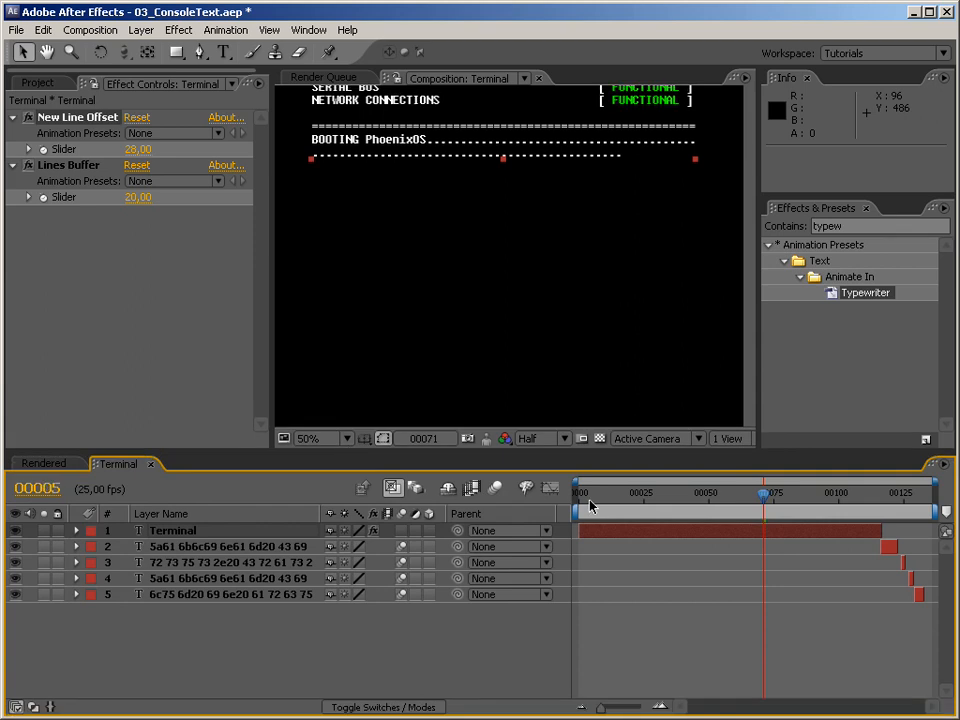
Step: Step through the Terminal composition from frame 0 to frame 37 to check how the text scrolls with each new line
key("Home")
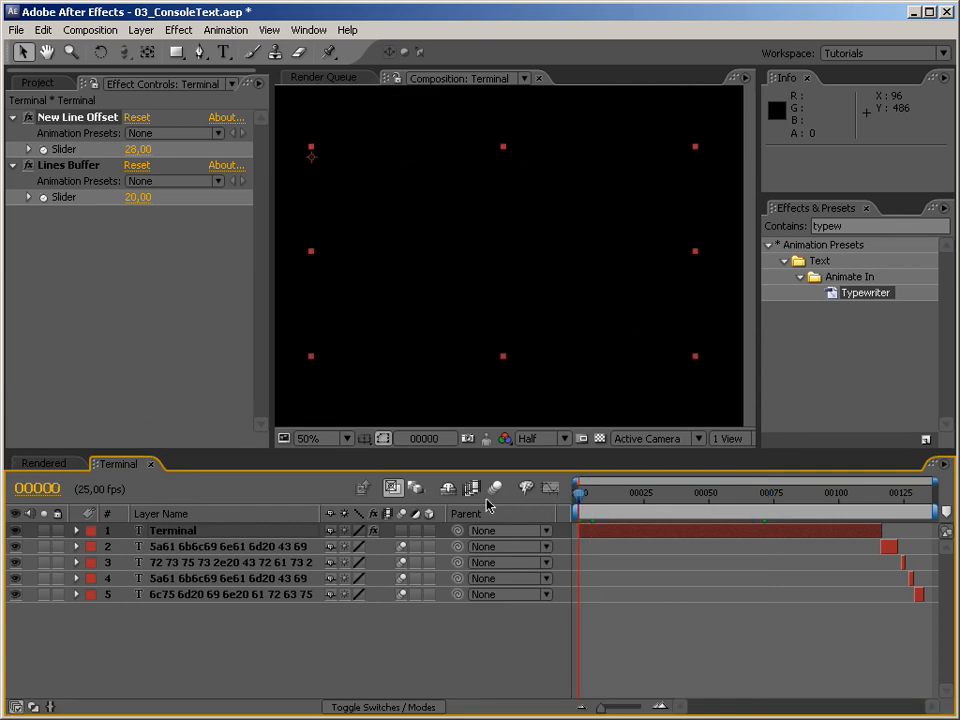
left_click_drag(578, 494, 600, 504)
key("ctrl+shift+Right")
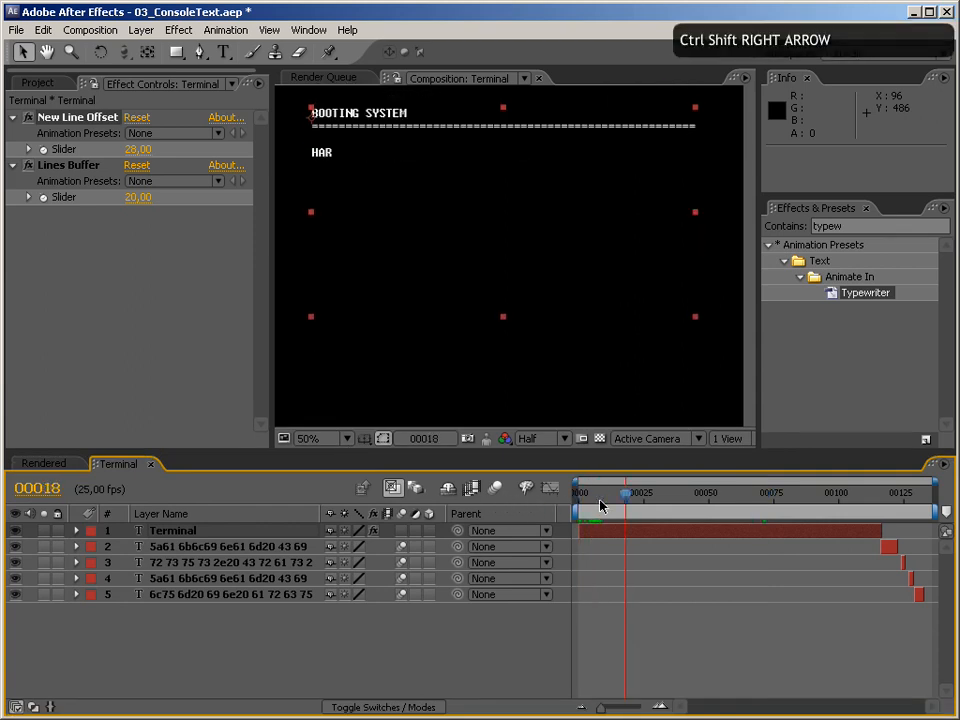
key("ctrl+Right")
key("ctrl+Right")
key("ctrl+Right")
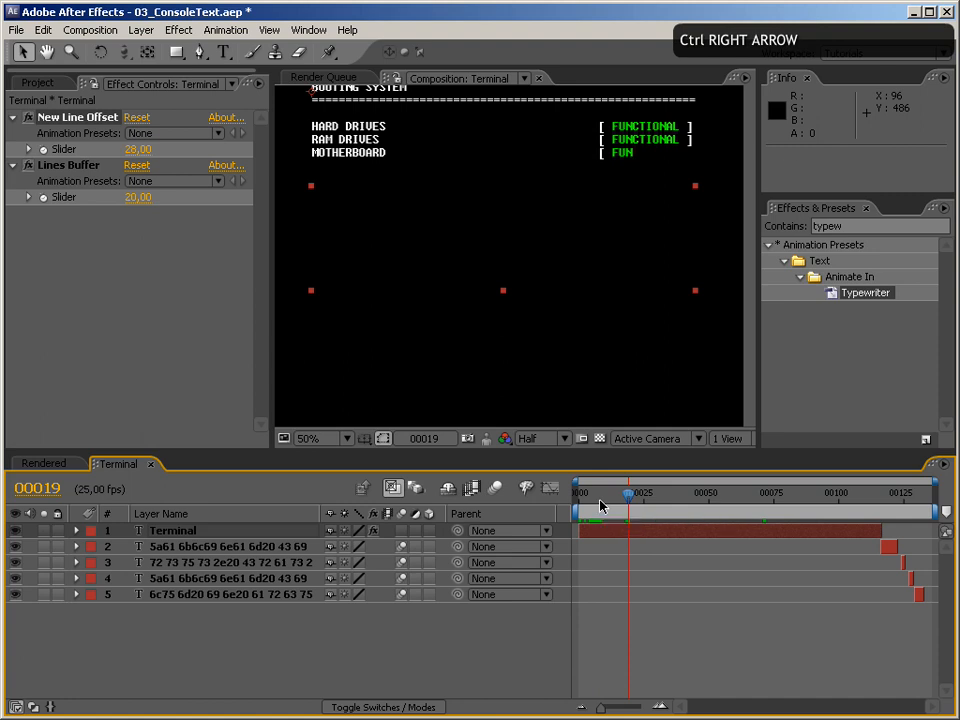
key("ctrl+Right")
key("ctrl+Right")
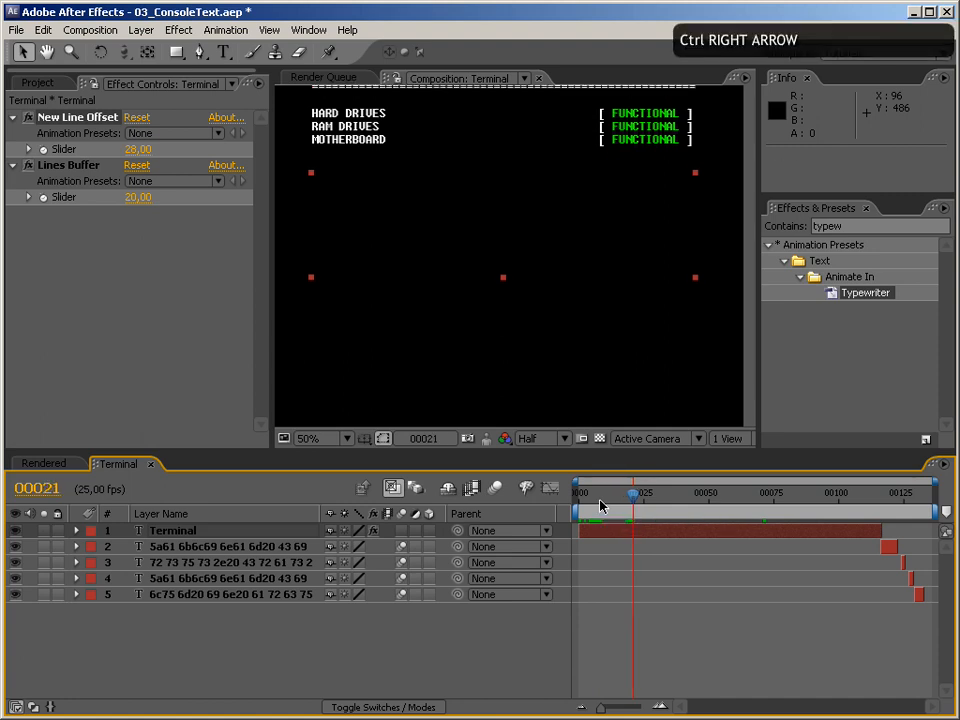
key("ctrl+Right")
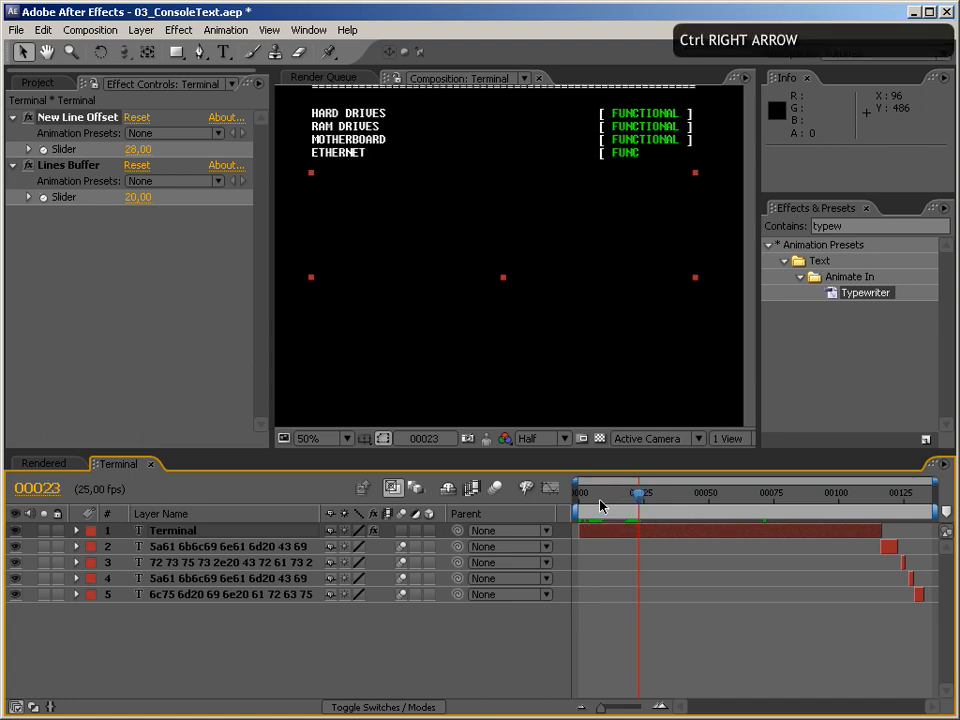
key("ctrl+Right")
key("ctrl+Right")
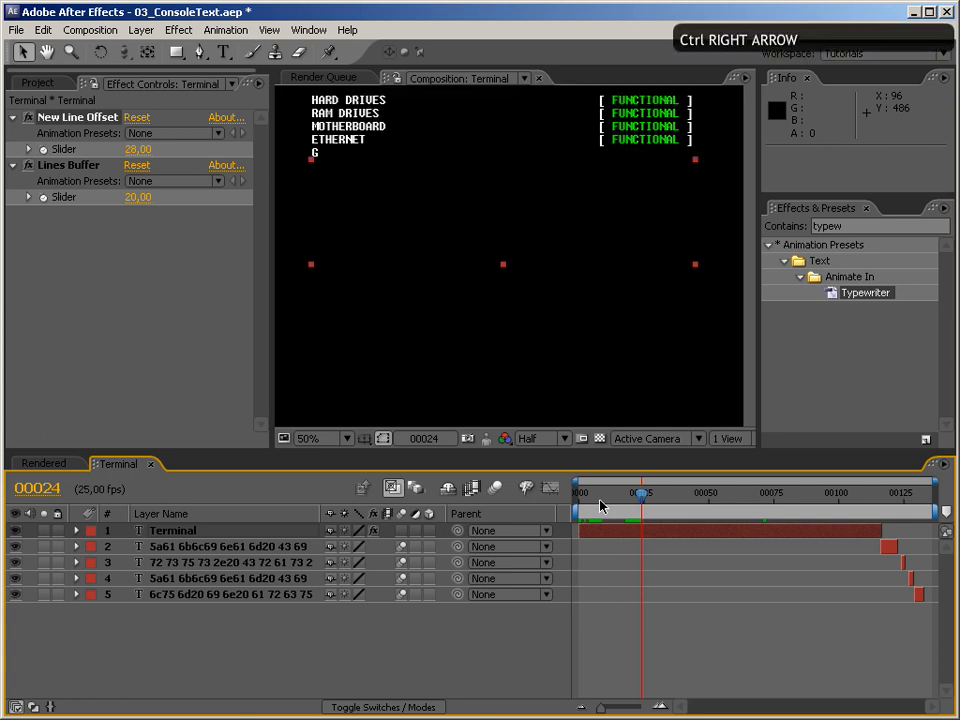
key("ctrl+Right")
key("ctrl+Right")
key("ctrl+Right")
key("ctrl+Right")
key("ctrl+Right")
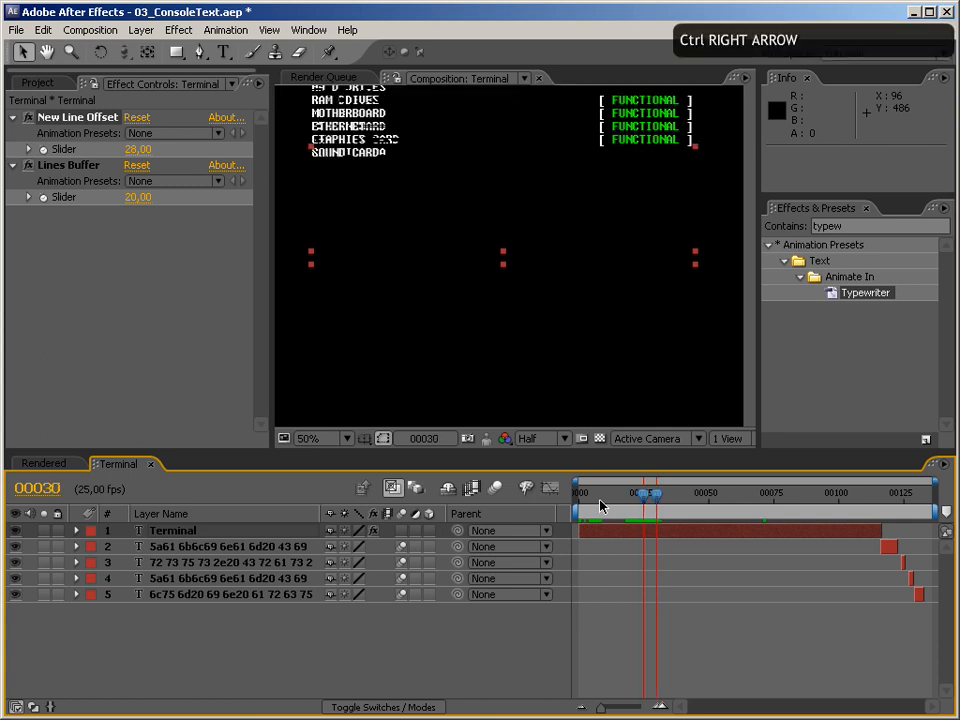
key("ctrl+Right")
key("ctrl+Right")
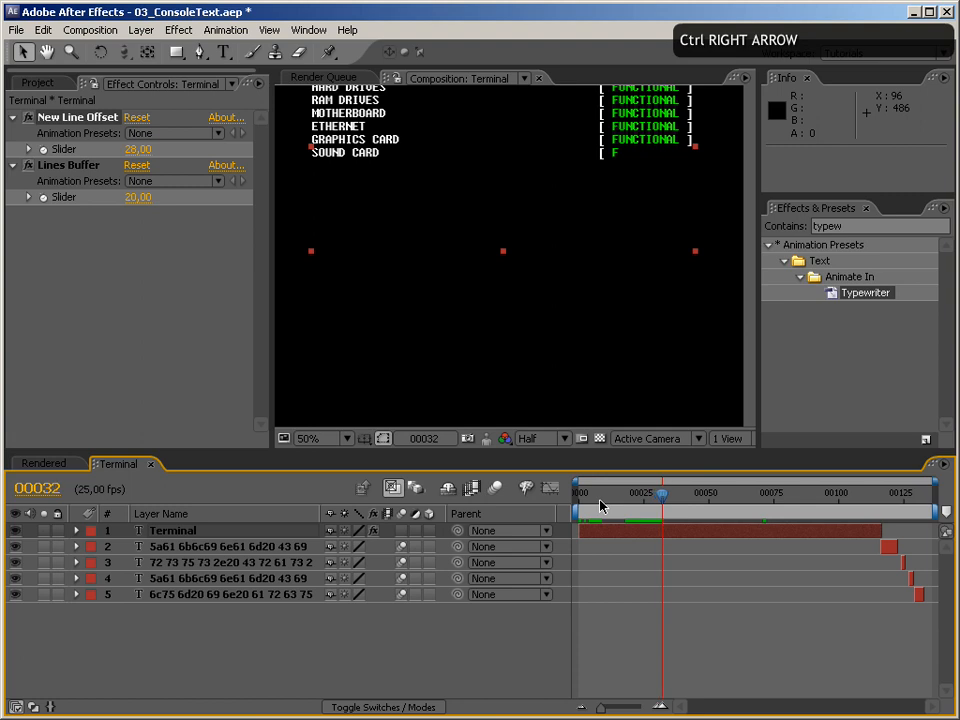
key("ctrl+Right")
key("ctrl+Right")
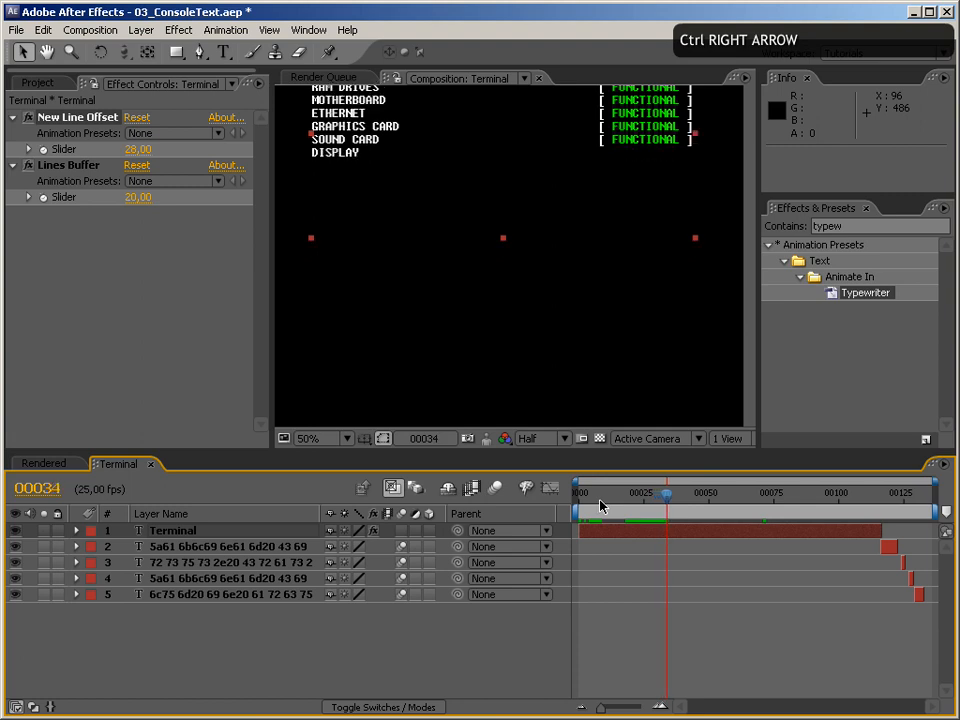
key("ctrl+Right")
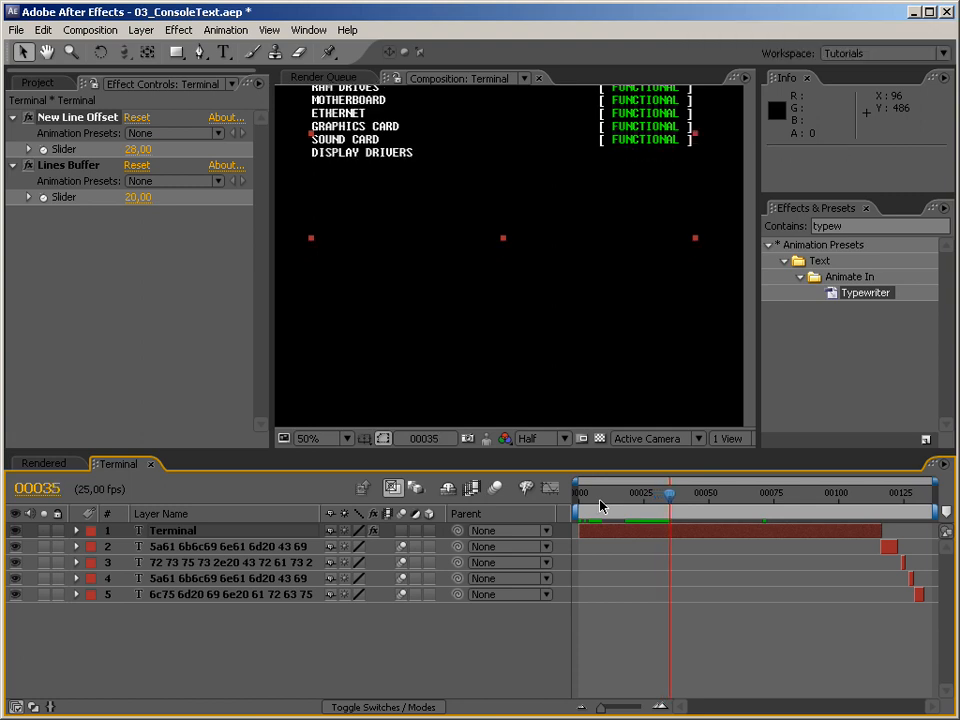
key("ctrl+Right")
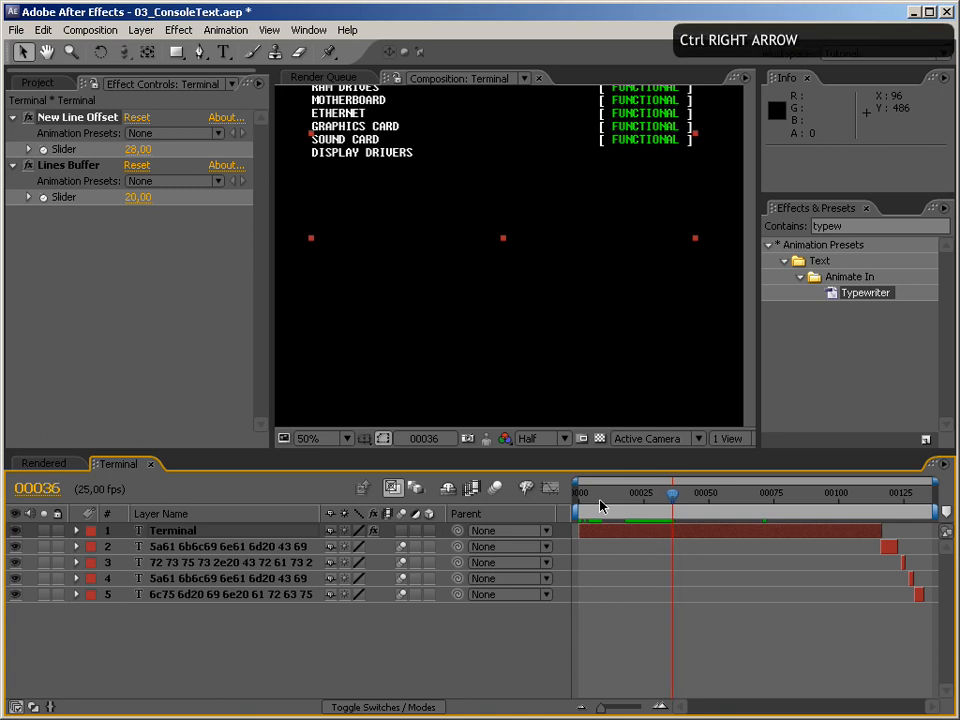
key("ctrl+Right")
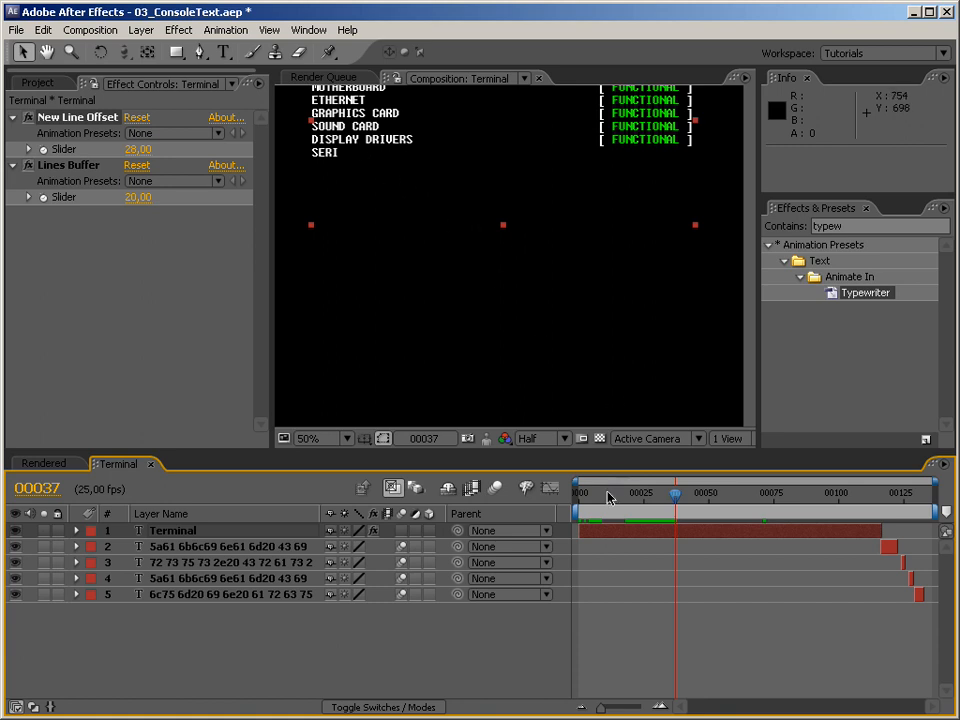
Step: At frame 7, move the Terminal text straight down to the lower part of the composition and scrub to frame 70 to check it
left_click(610, 505)
left_click_drag(610, 508, 598, 508)
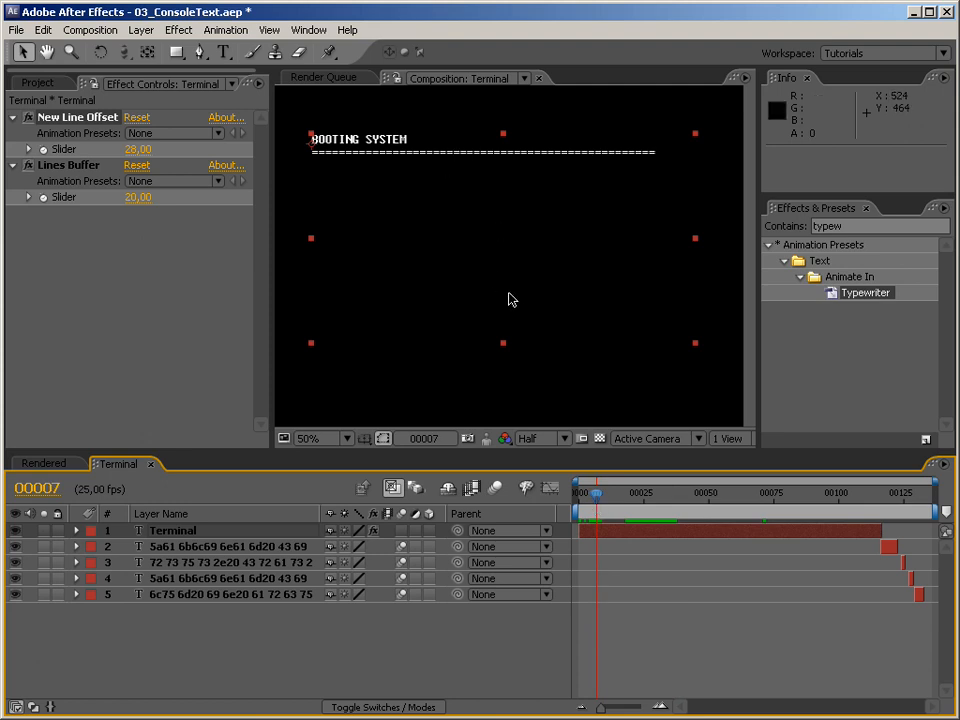
key("ctrl+minus")
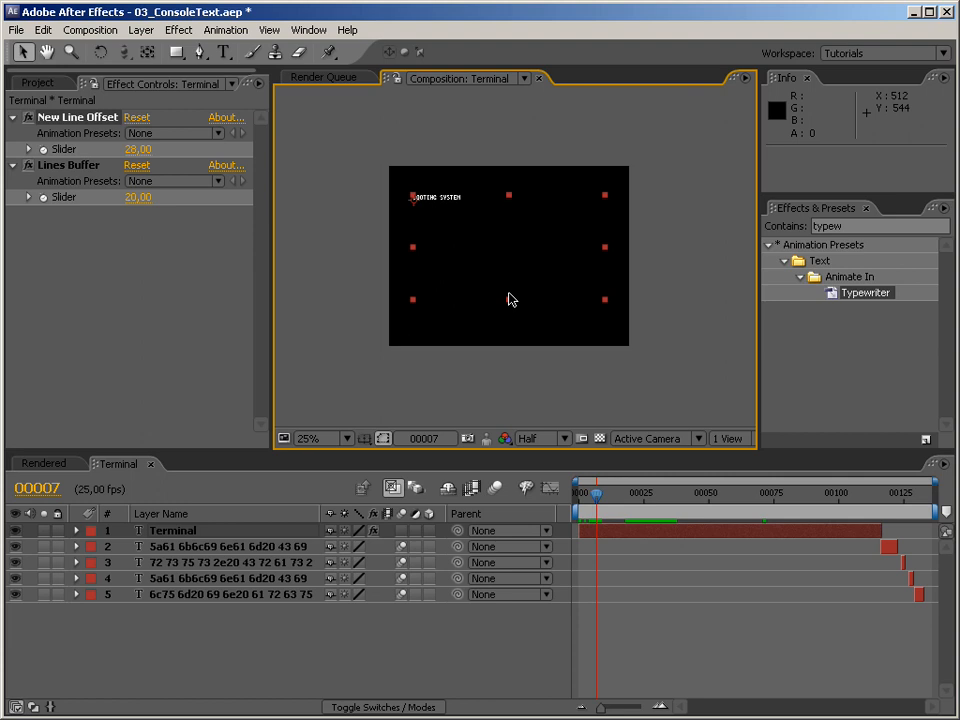
left_click_drag(455, 252, 455, 305)
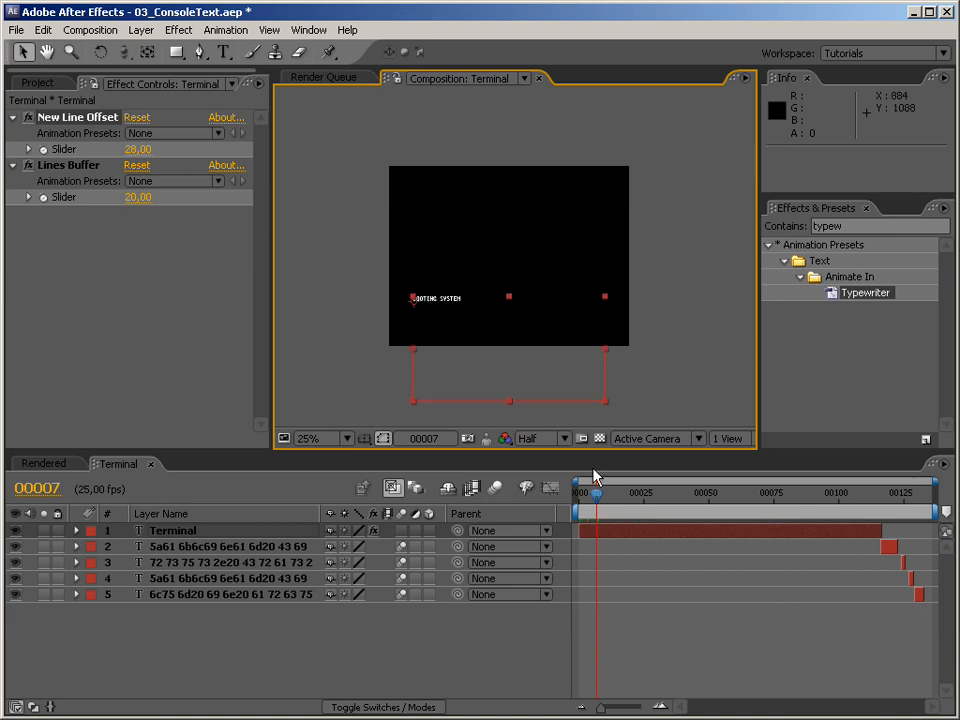
left_click_drag(596, 502, 755, 503)
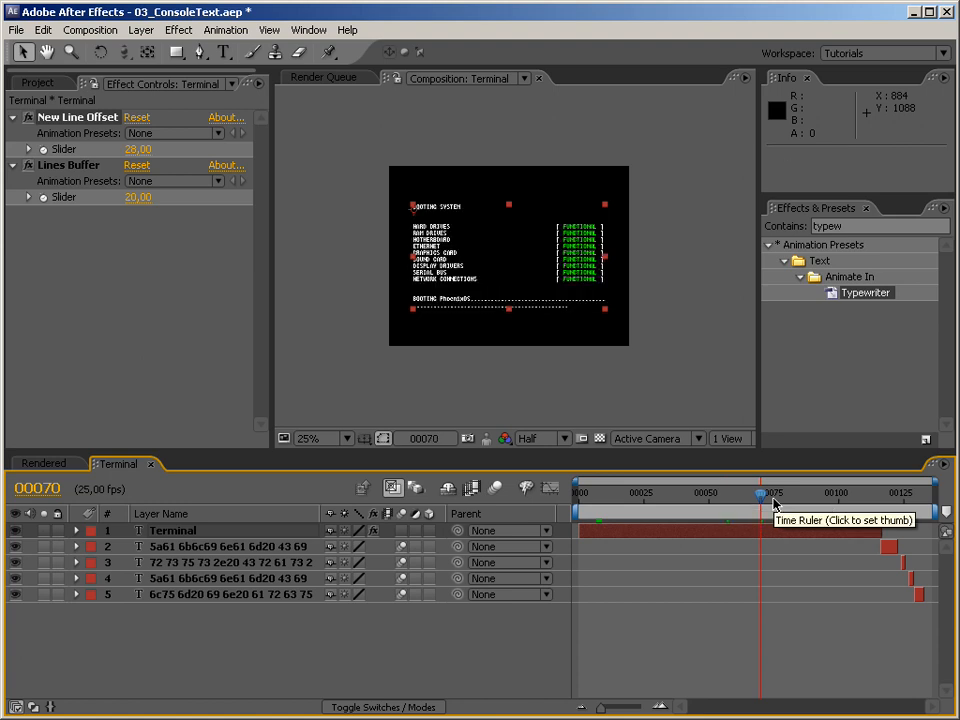
Step: Move the last Start keyframe of the Terminal layer to about frame 109 and apply Easy Ease to both Start keyframes
left_click(183, 531)
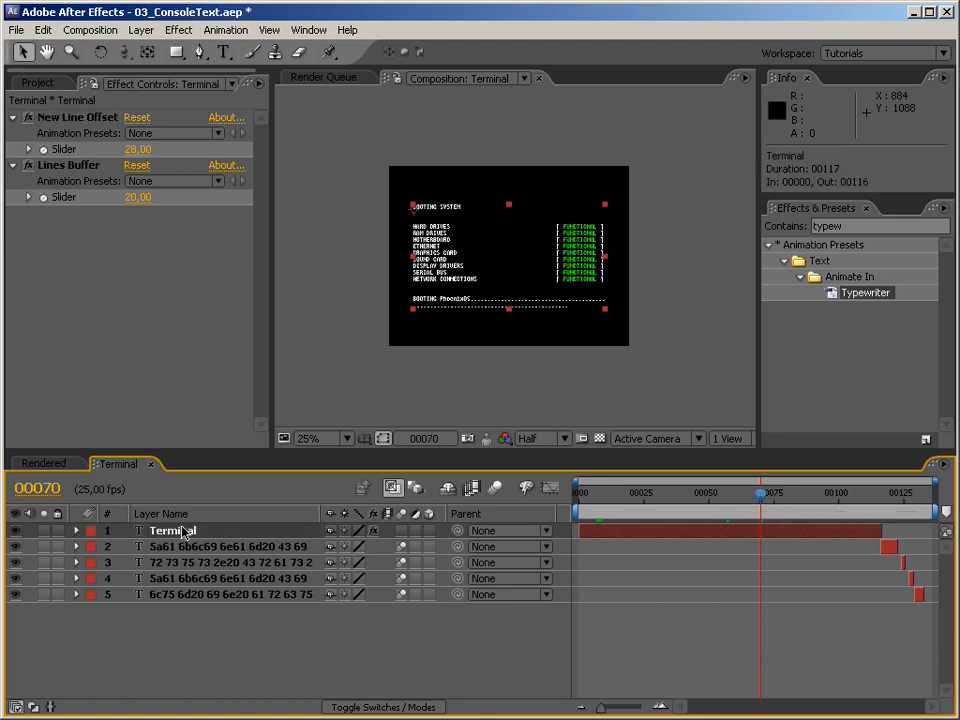
key("u")
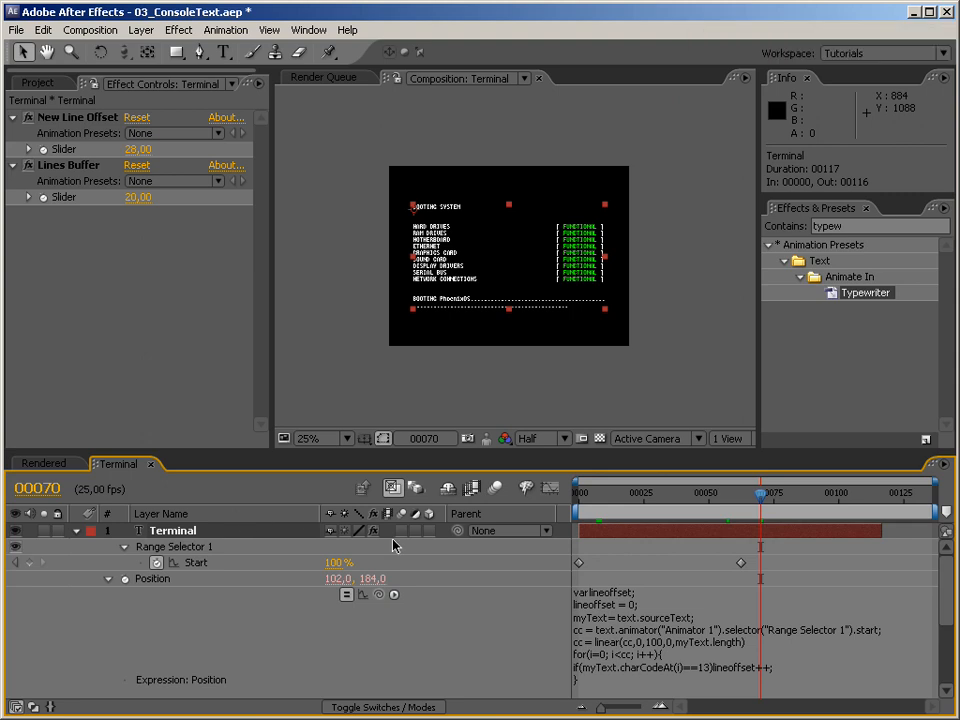
left_click_drag(741, 563, 562, 588)
key("F9")
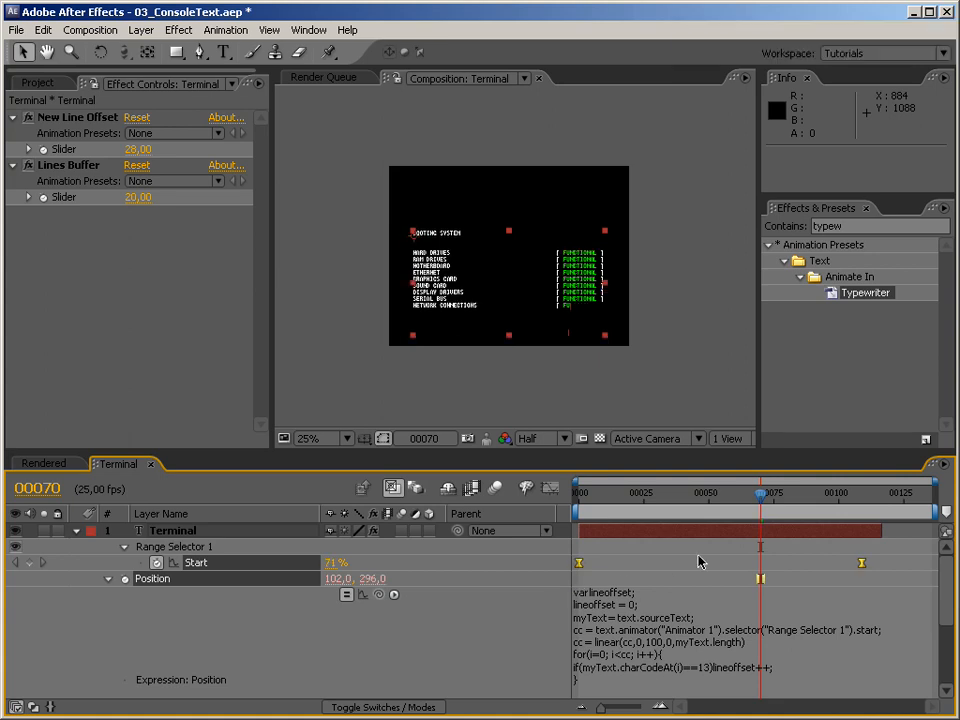
Step: Run a RAM preview of the whole Terminal animation from frame 0 with the viewer at 50%
left_click_drag(574, 494, 552, 493)
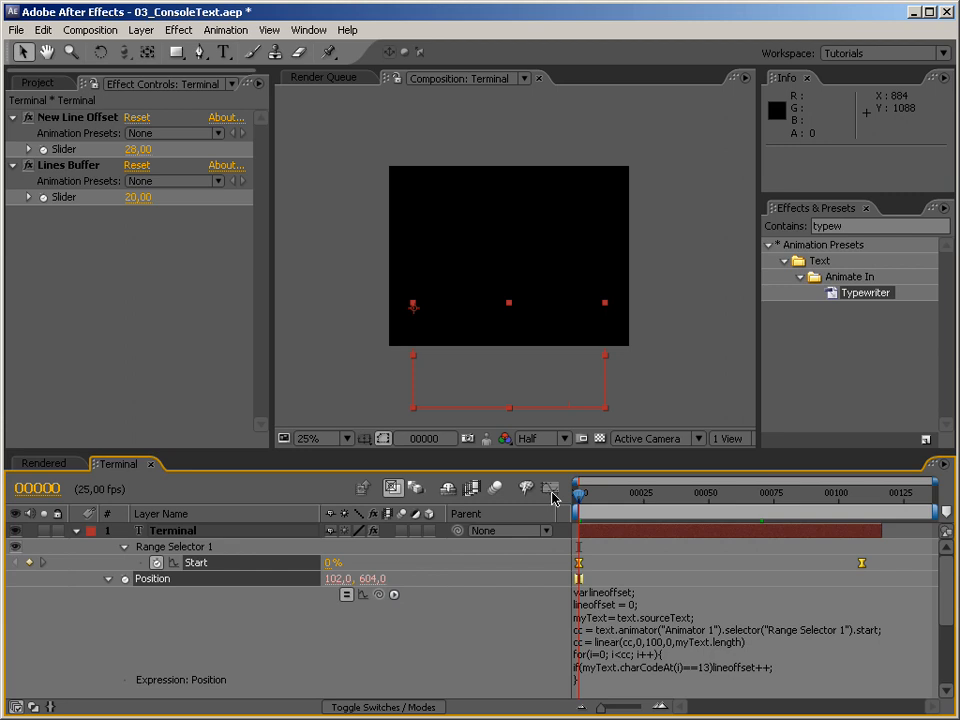
key("ctrl+equal")
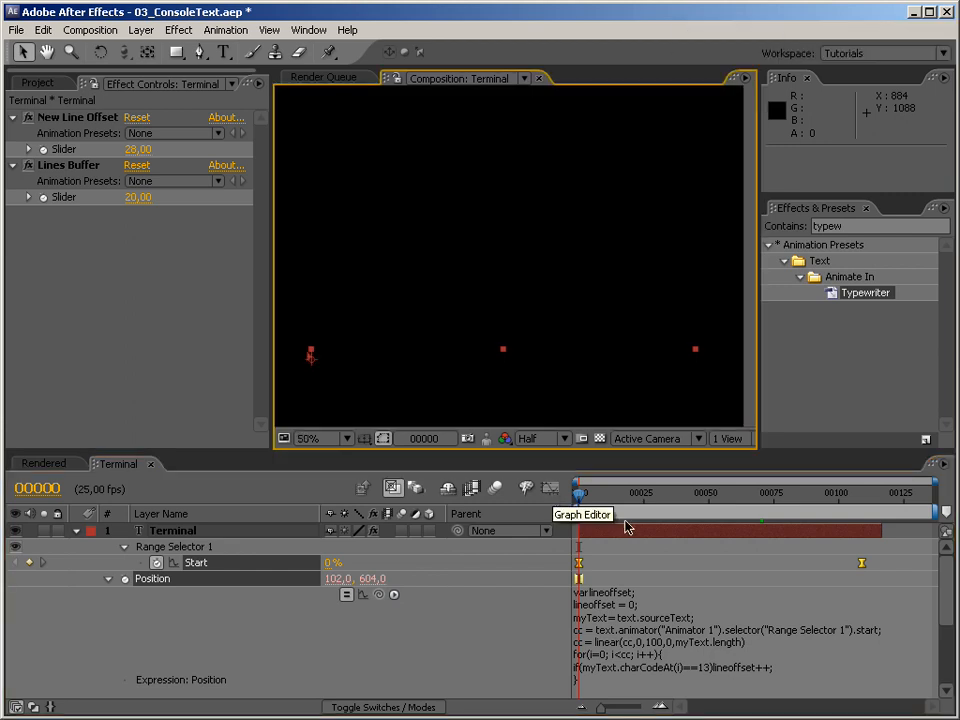
key("KP_0")
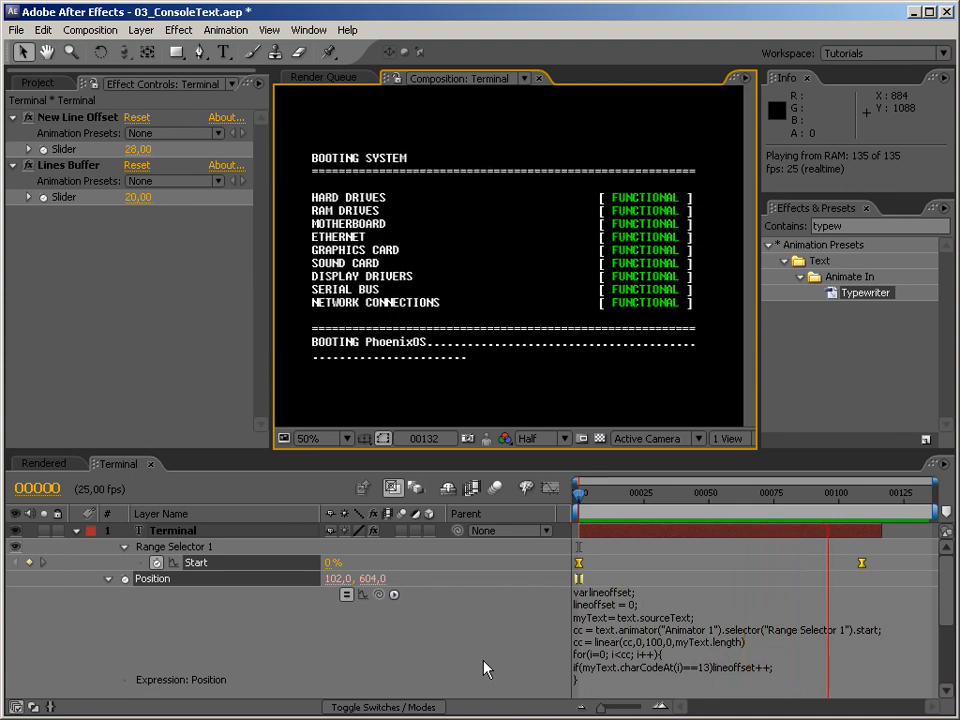
key("KP_0")
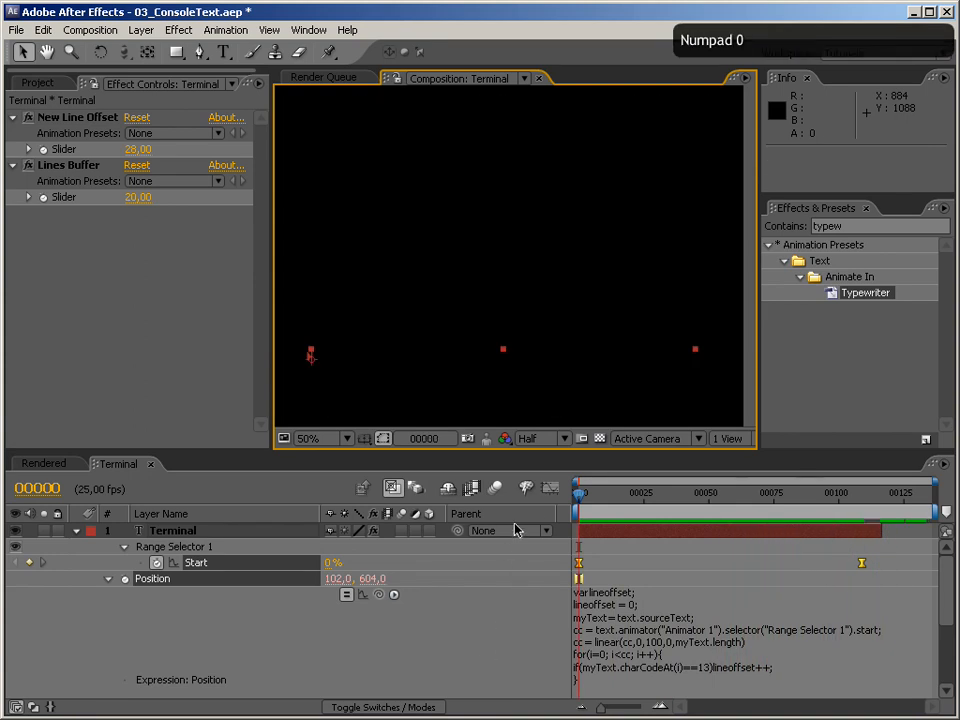
Step: Show only the curve of Range Selector 1's Start property in the Graph Editor
left_click(550, 489)
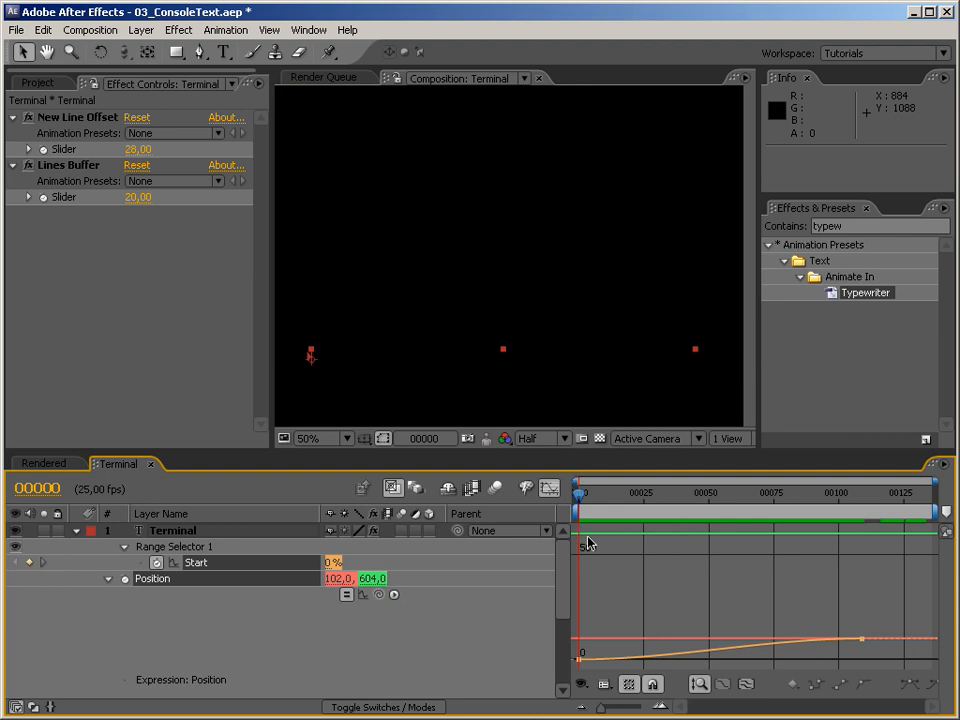
left_click(343, 664)
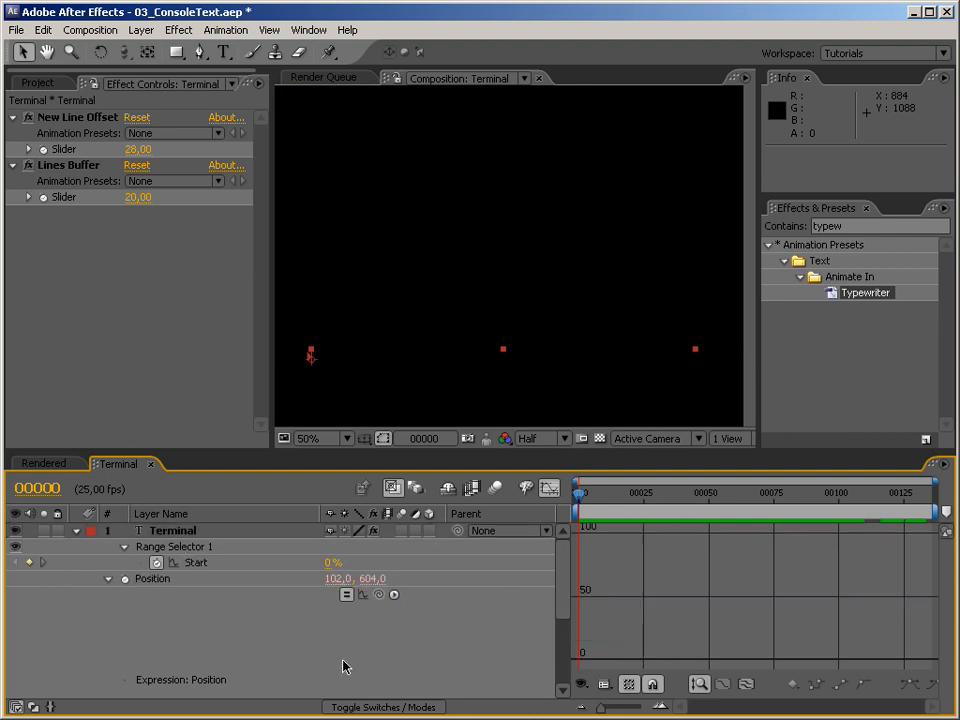
left_click(200, 563)
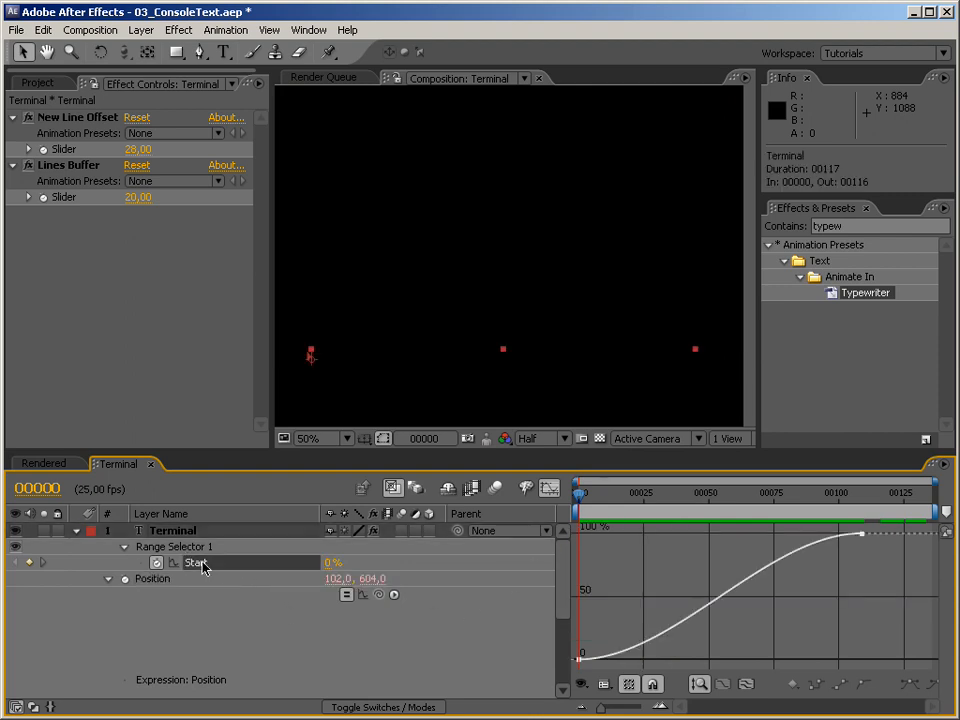
Step: Extend the first Start keyframe's handle to about frame 104 and the last one's back to about frame 55, and RAM preview the retimed animation
left_click(583, 661)
left_click_drag(686, 660, 792, 662)
left_click_drag(767, 535, 721, 535)
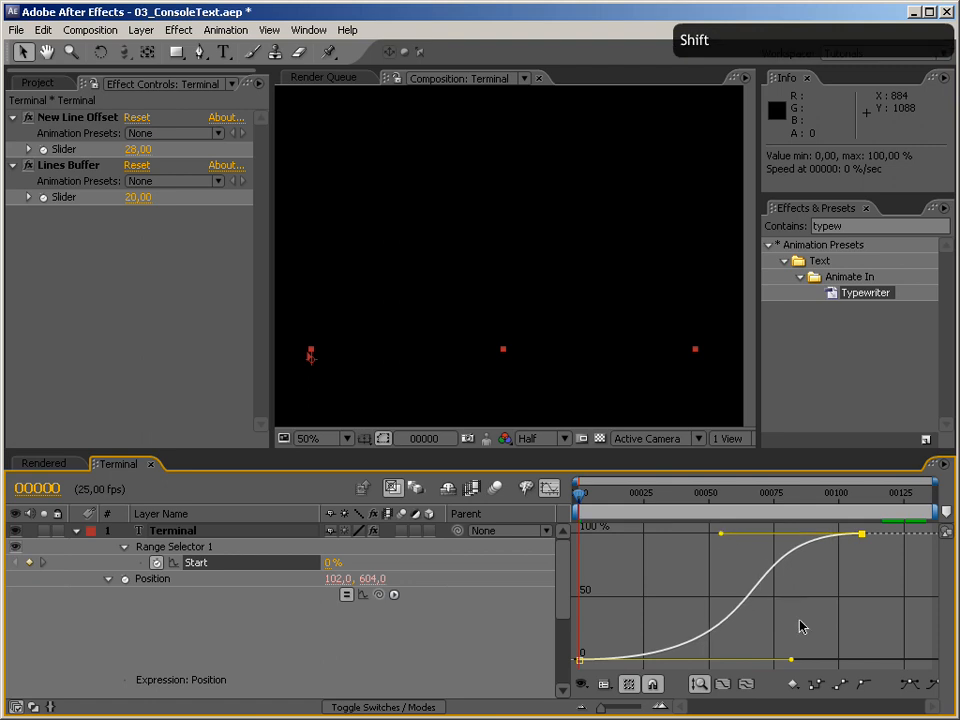
left_click_drag(792, 663, 849, 661)
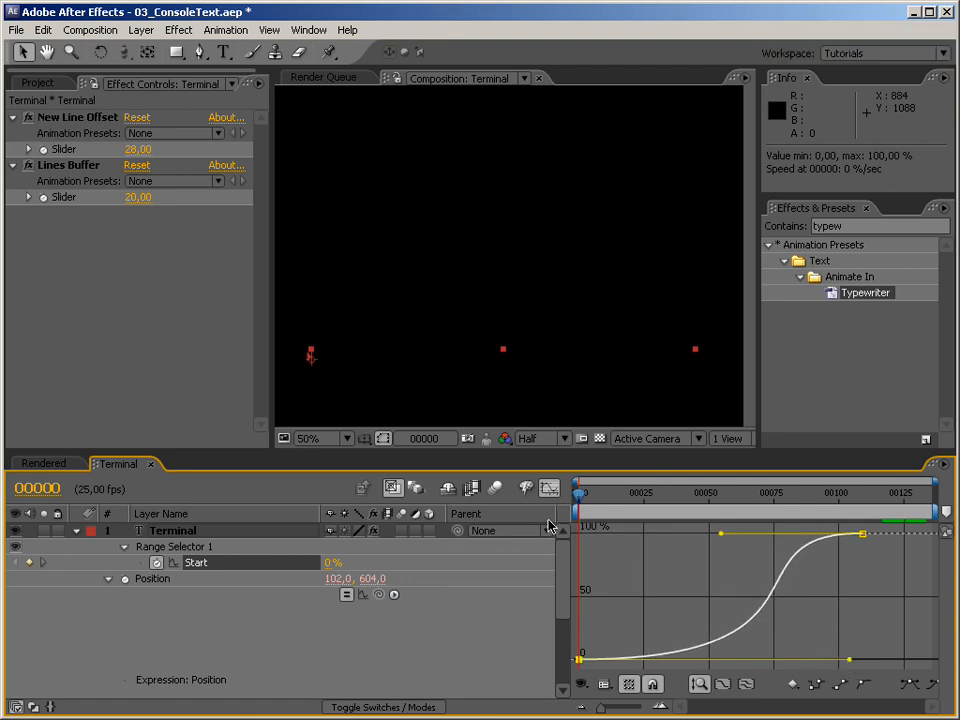
key("KP_0")
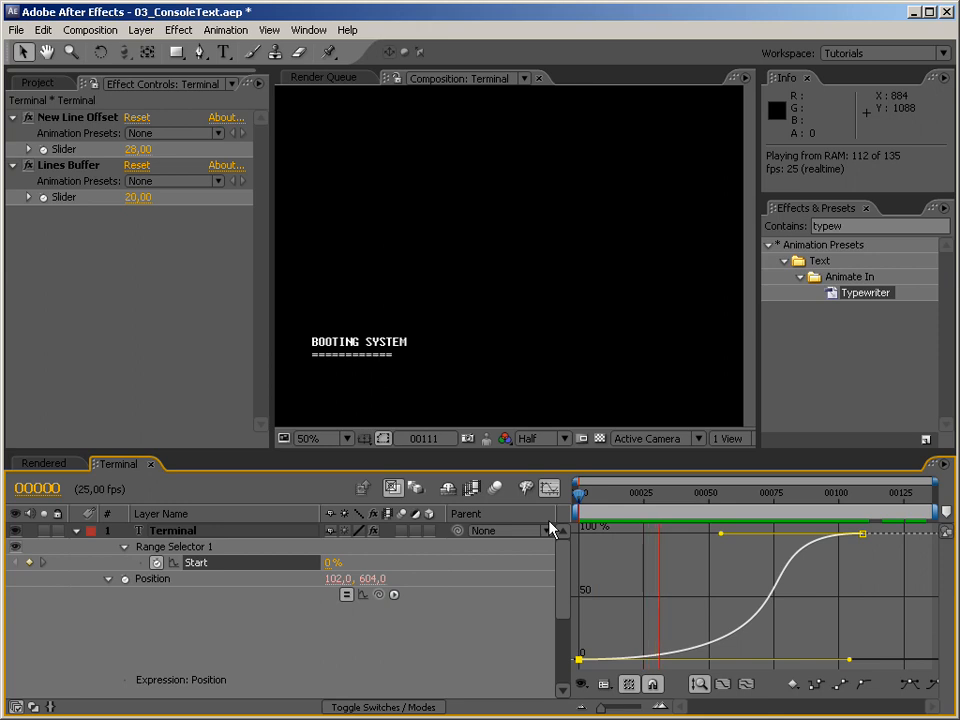
key("KP_0")
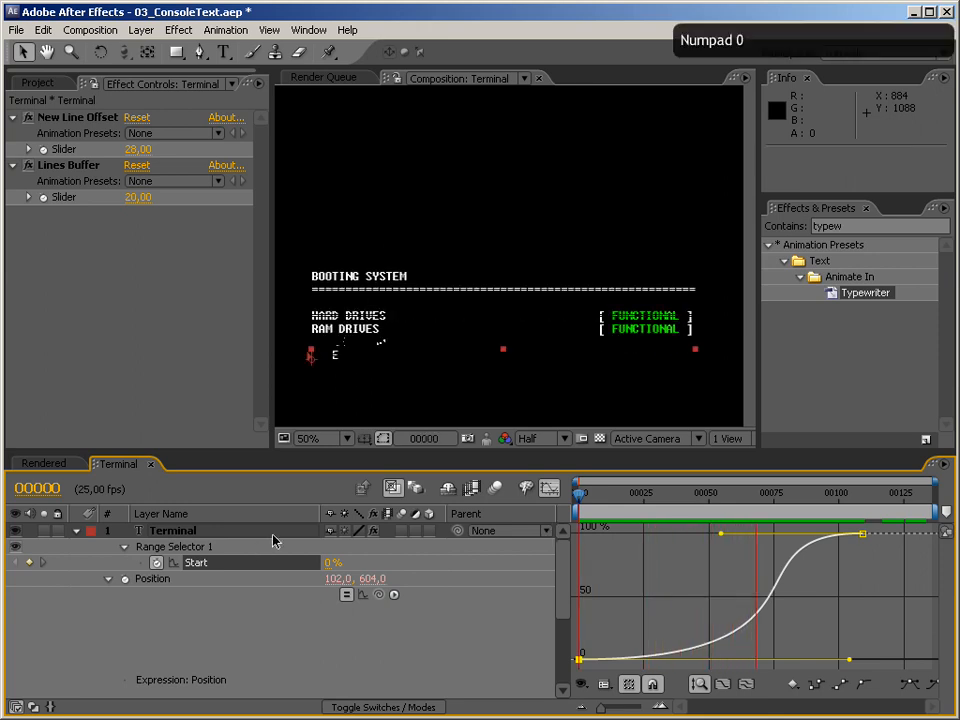
Step: Collapse the Terminal layer, return from the Graph Editor to the layer bars, and show frame 78 at 25% with nothing selected
left_click(76, 533)
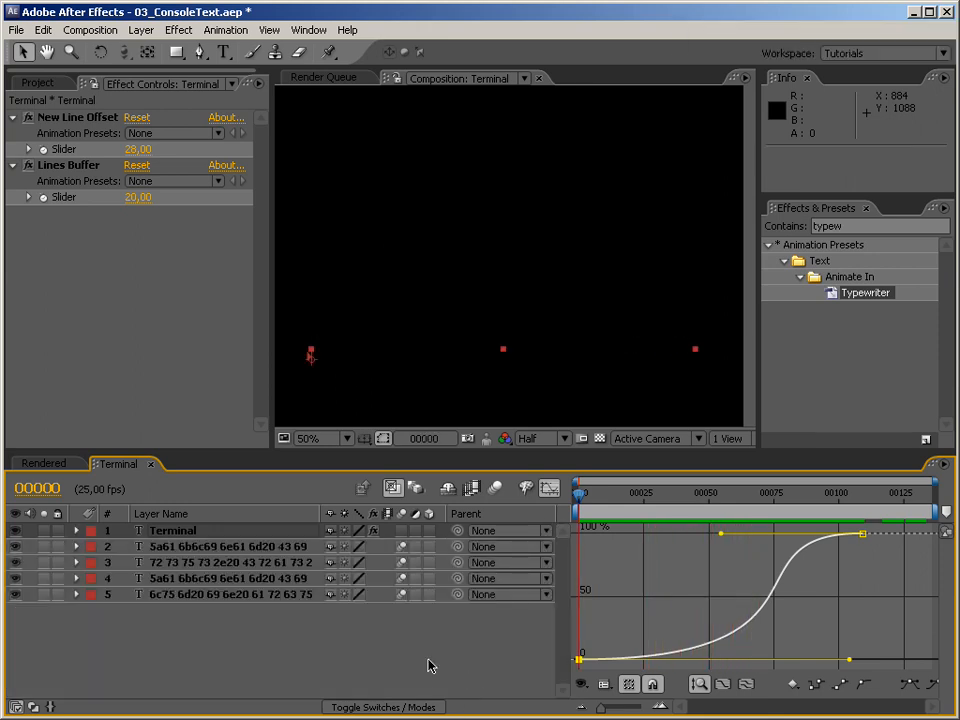
left_click(548, 490)
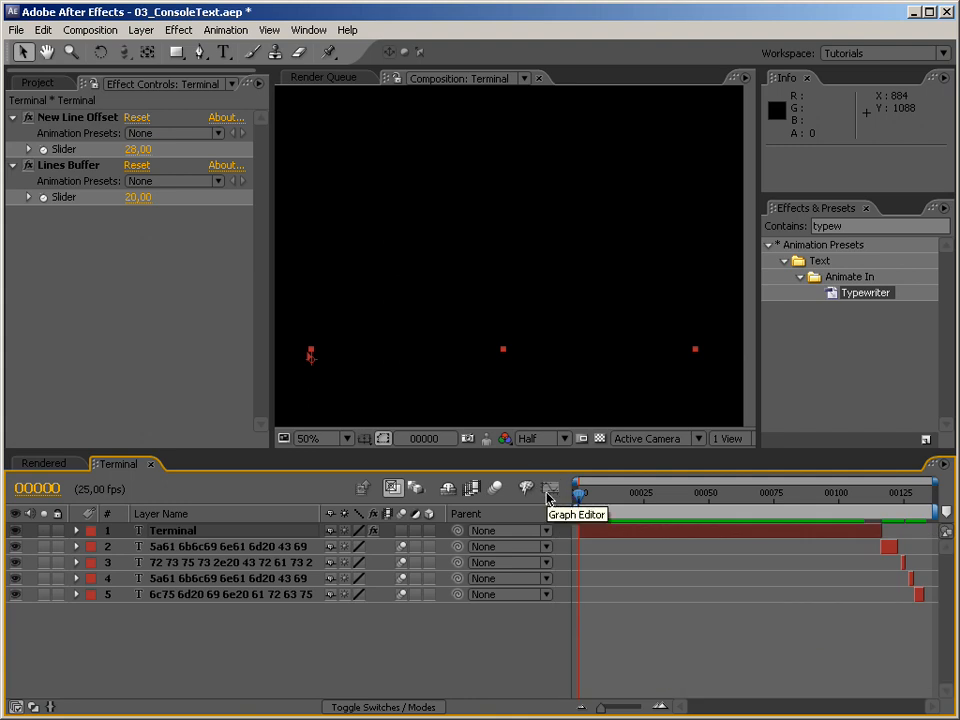
left_click_drag(594, 503, 781, 503)
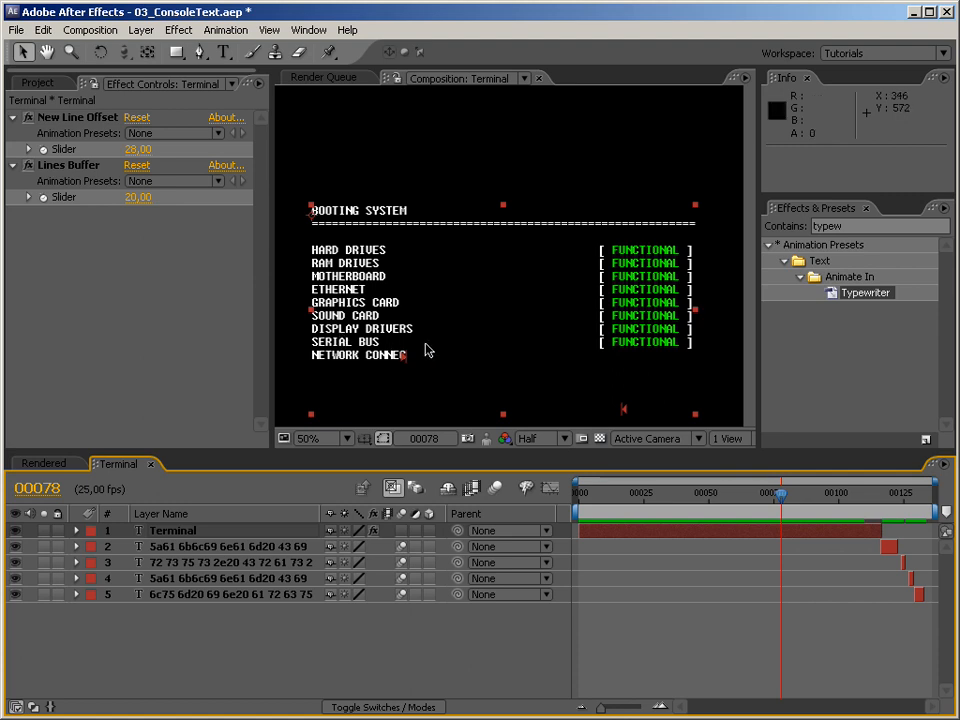
key("ctrl+minus")
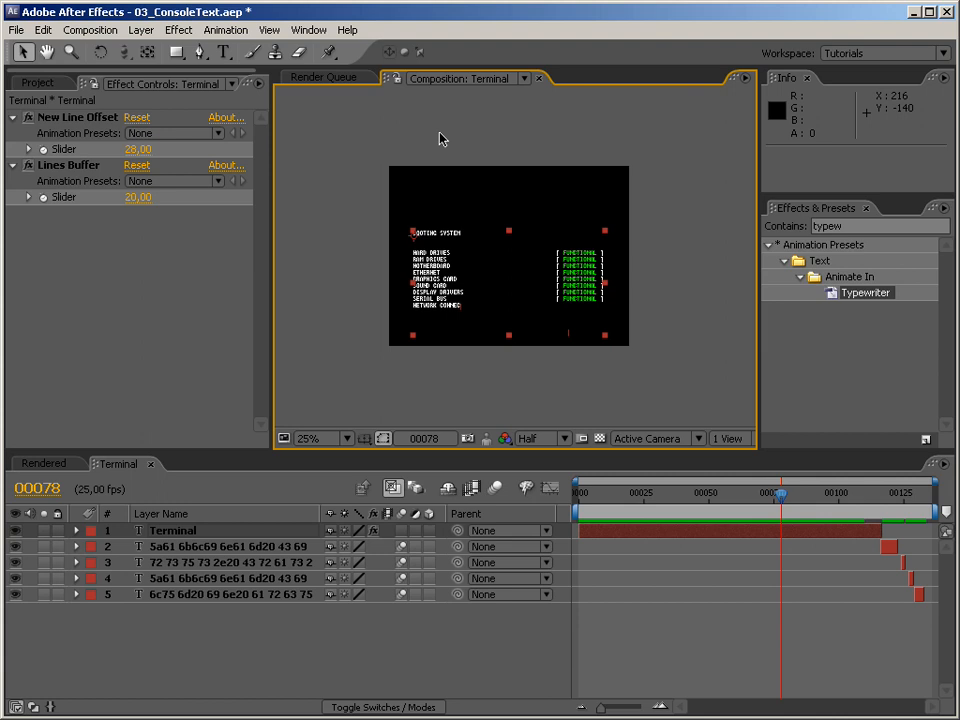
left_click(86, 166)
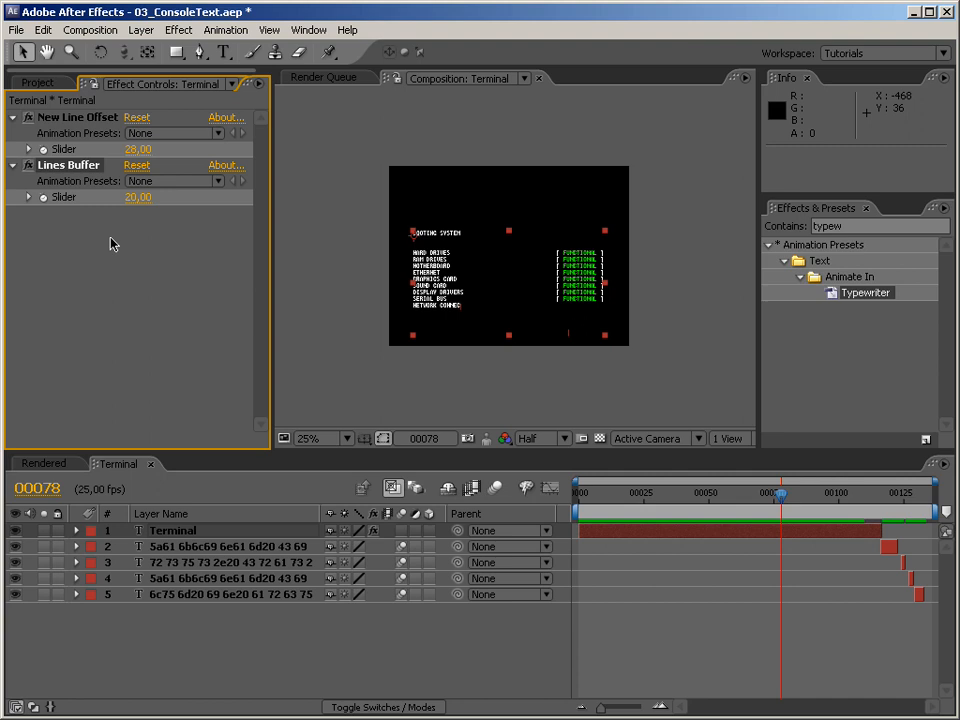
left_click(222, 635)
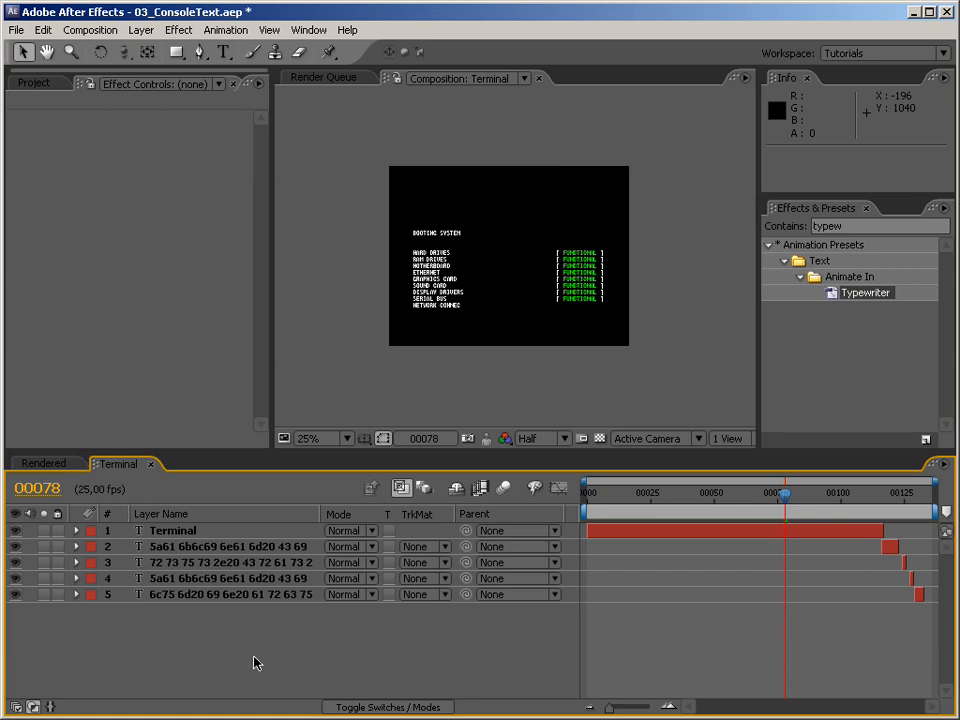
Step: Create a composition-sized rectangle shape layer and change its fill from linear gradient to a solid white color
double_click(177, 53)
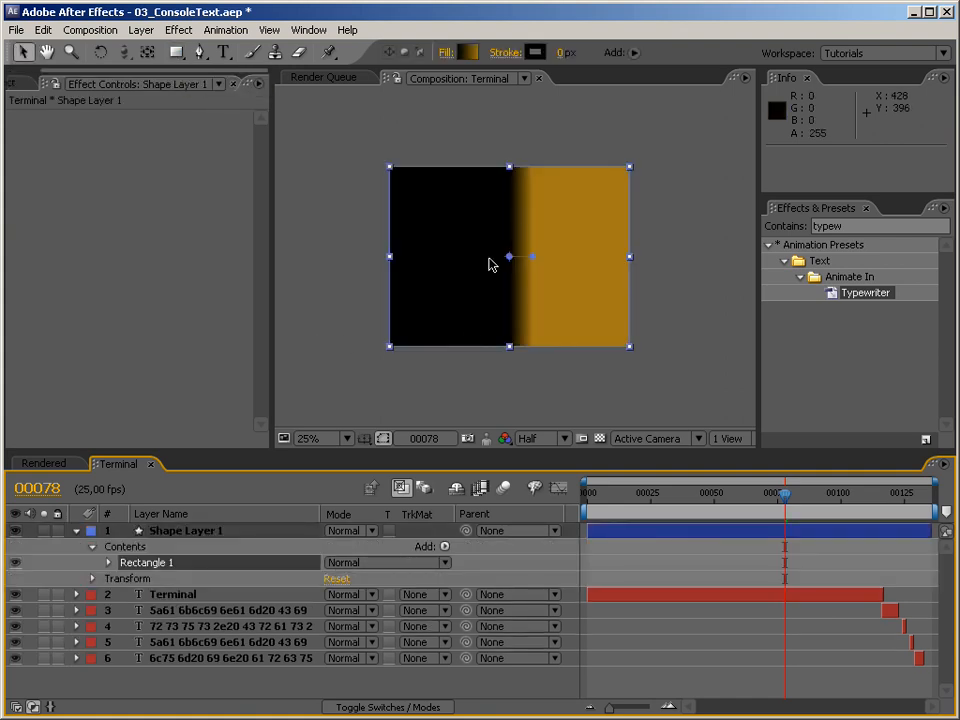
left_click(450, 54)
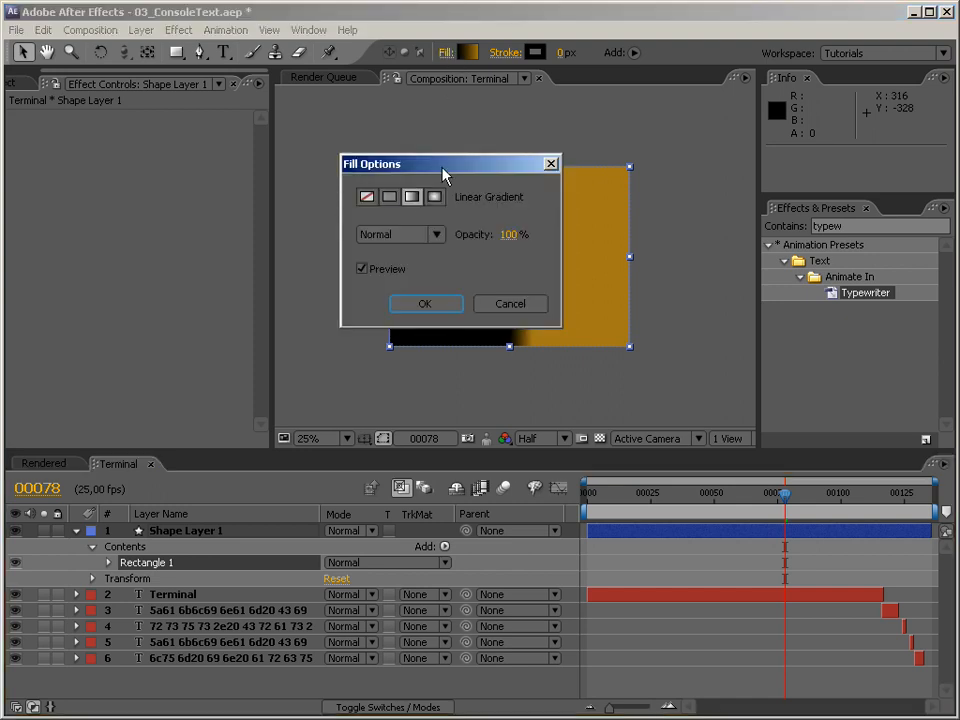
left_click(366, 196)
left_click(389, 196)
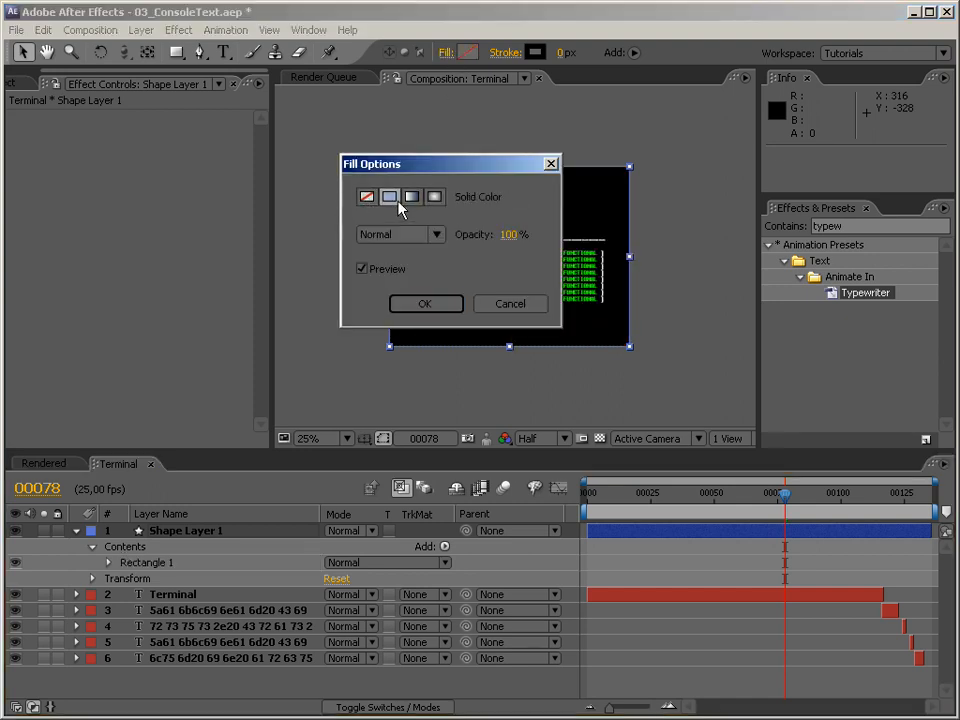
left_click(437, 310)
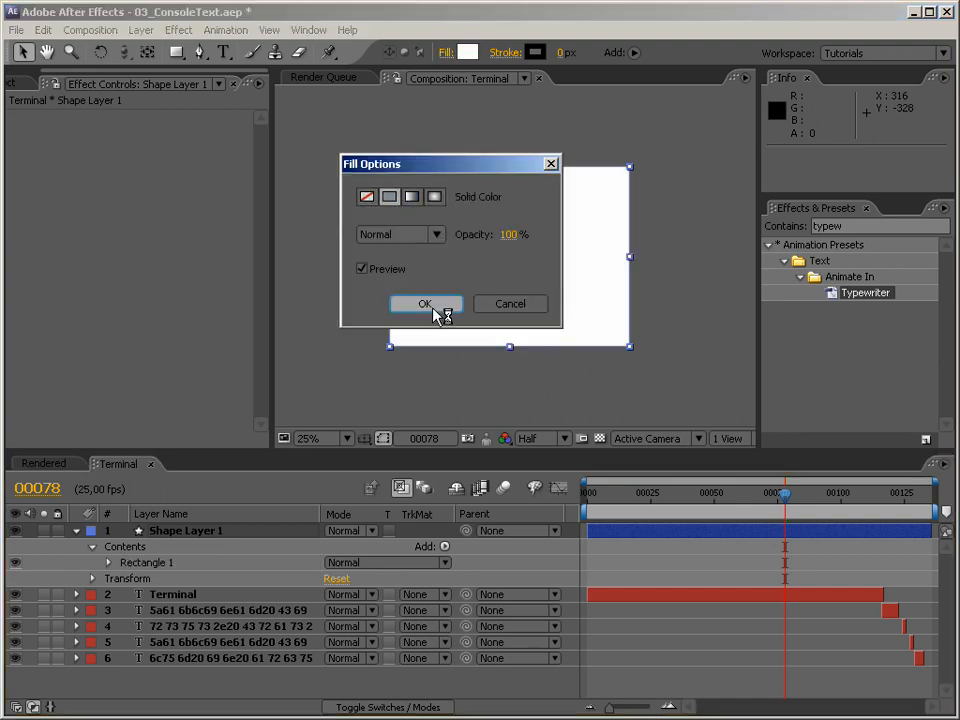
Step: Set the rectangle's stroke type to None
left_click(534, 53)
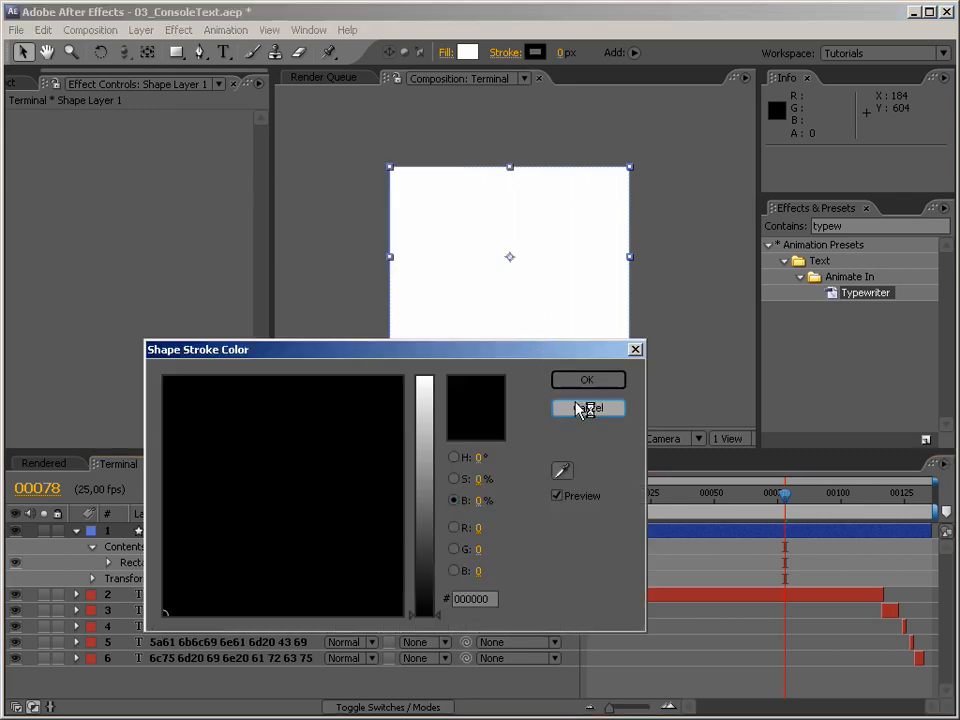
left_click(585, 408)
left_click(505, 52)
left_click(366, 196)
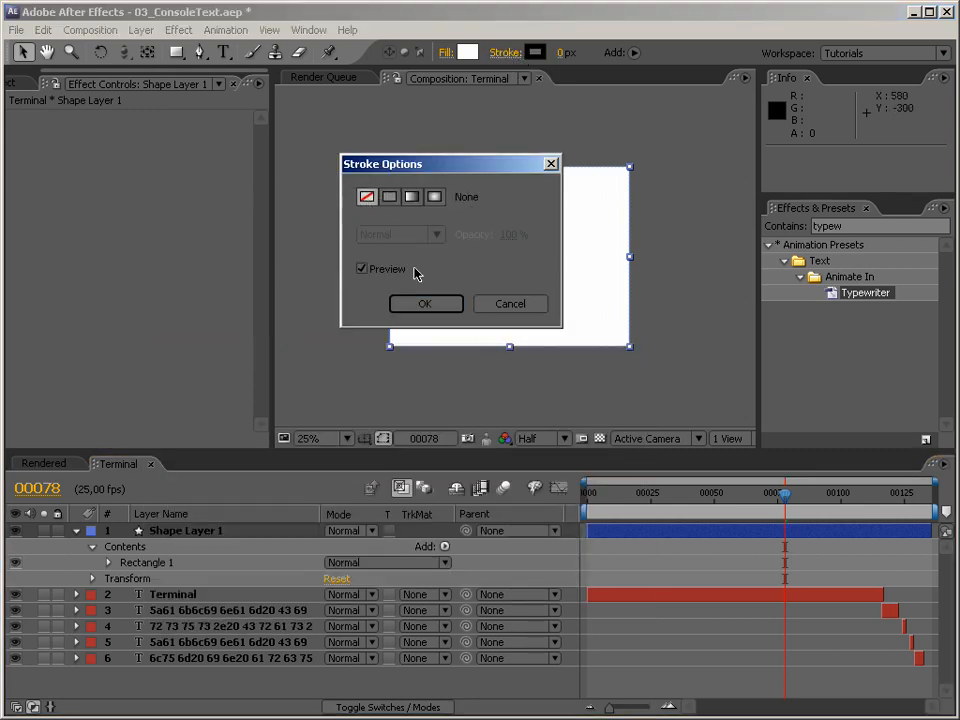
left_click(446, 307)
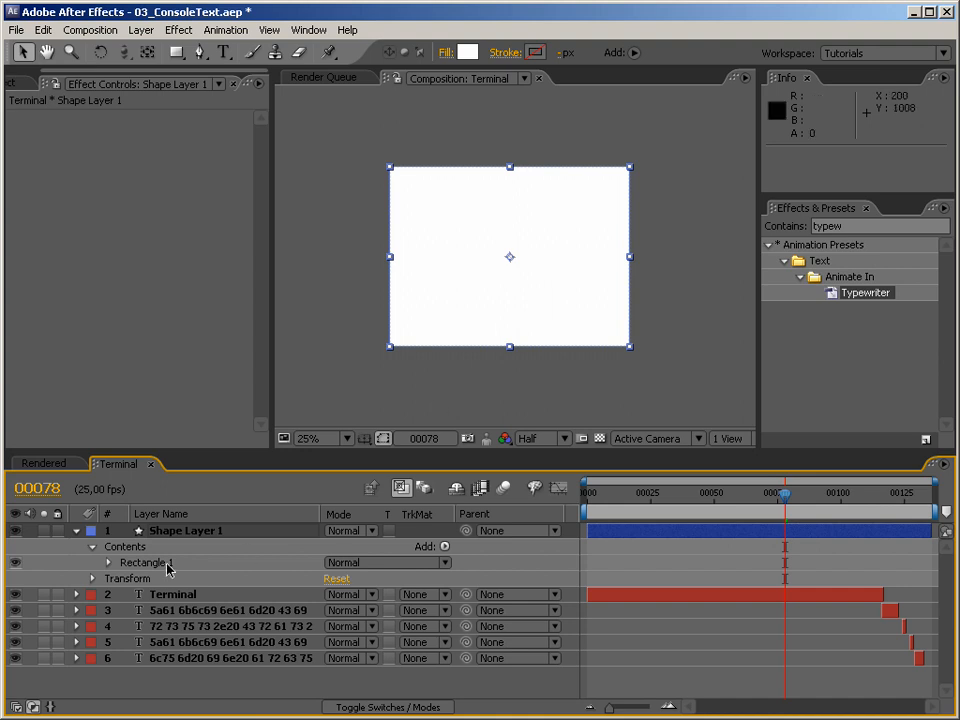
Step: Hide Shape Layer 1 and create a white 1024 x 768 solid named White Solid 1
left_click(185, 597)
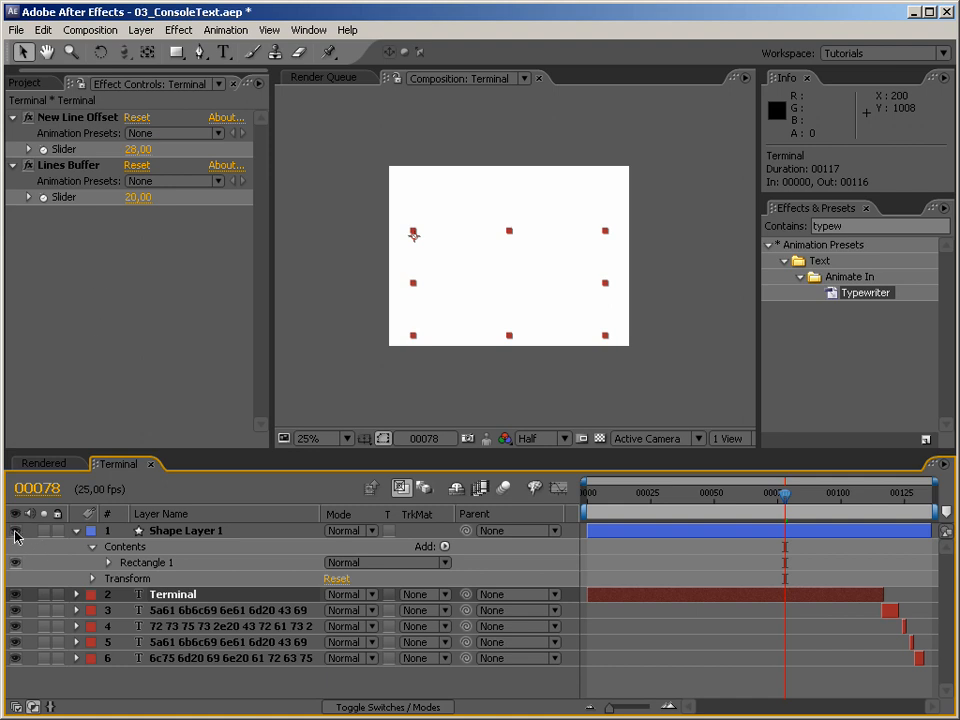
right_click(349, 212)
mouse_move(400, 219)
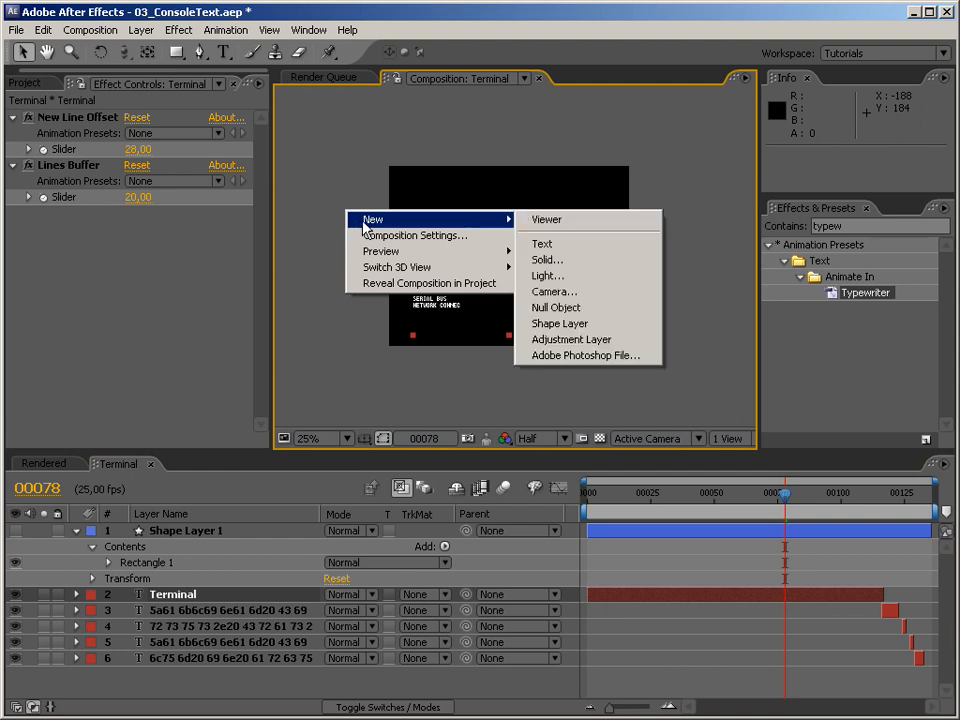
left_click(574, 259)
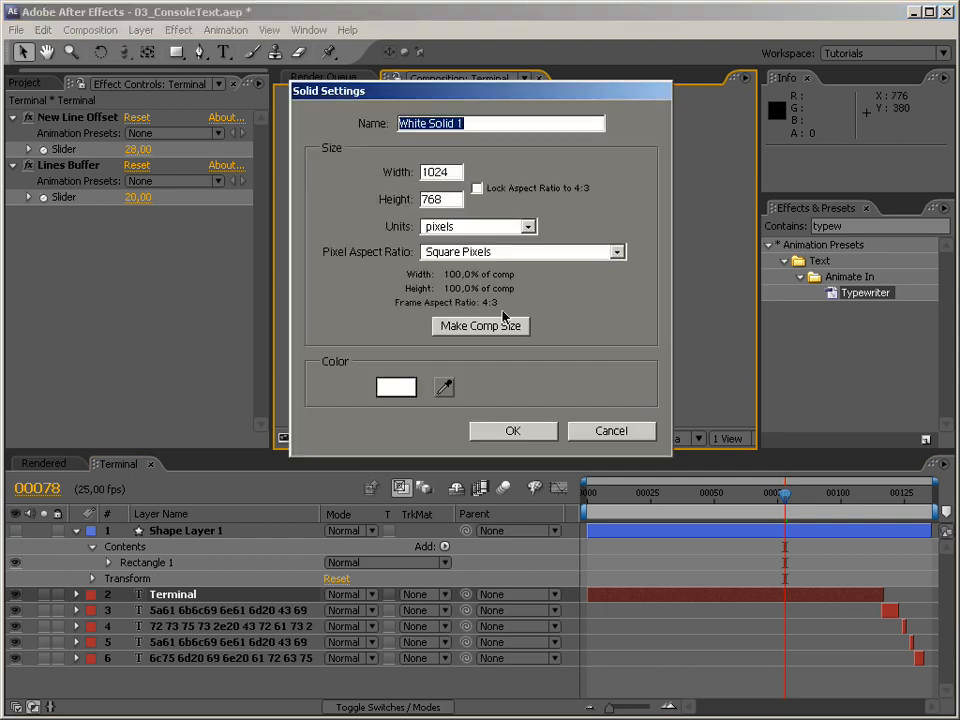
left_click(511, 431)
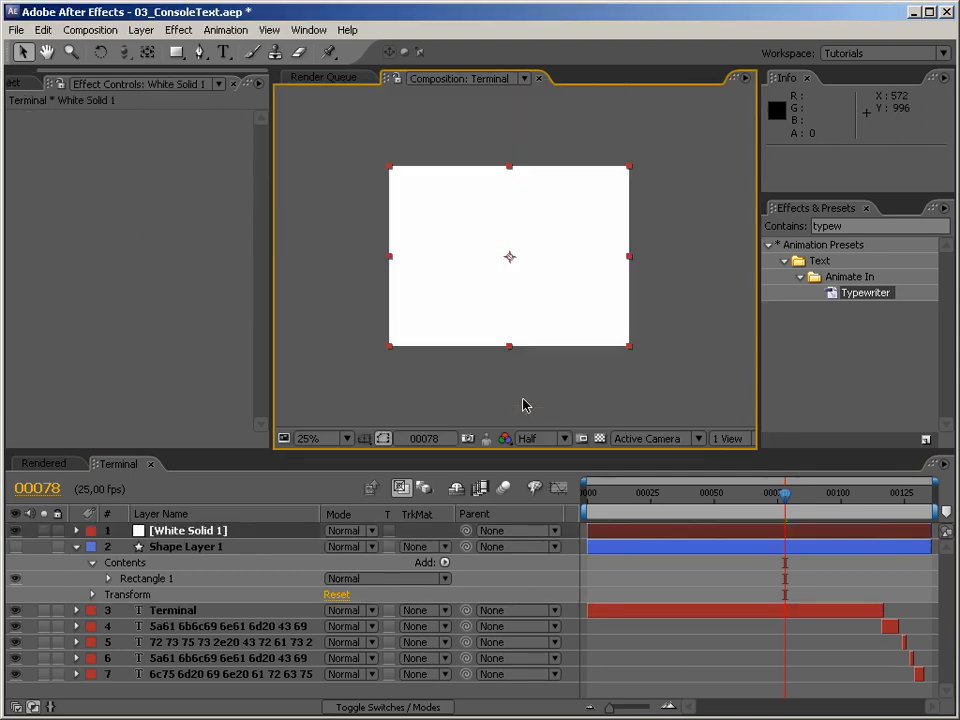
Step: Try an alpha matte on Shape Layer 1, reset it to No Track Matte, and place White Solid 1 directly above the Terminal layer
left_click(440, 549)
left_click(437, 577)
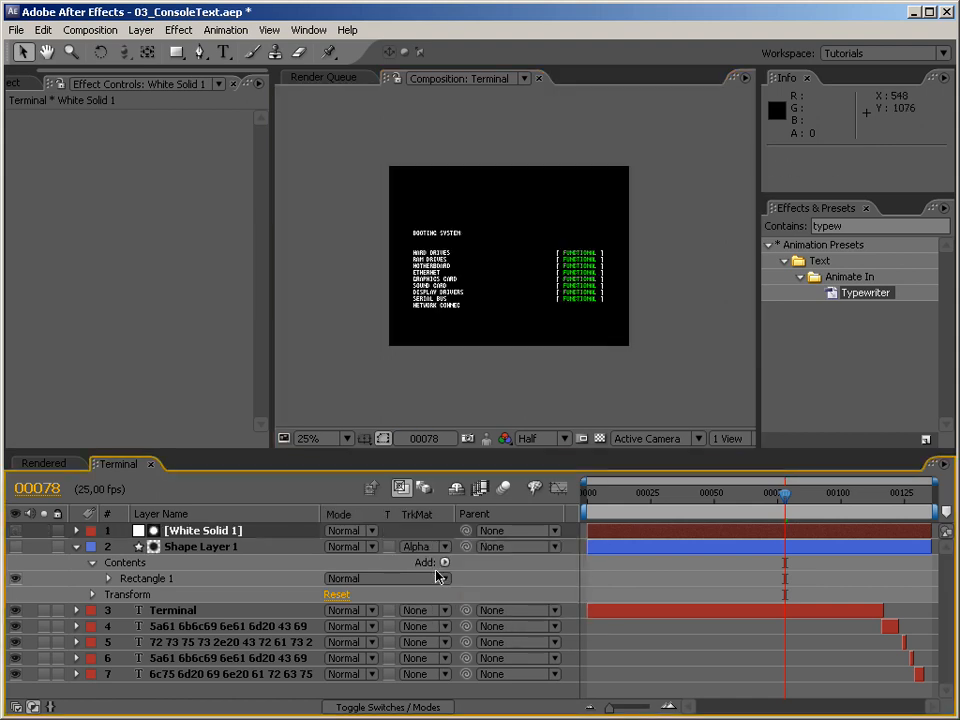
left_click(425, 547)
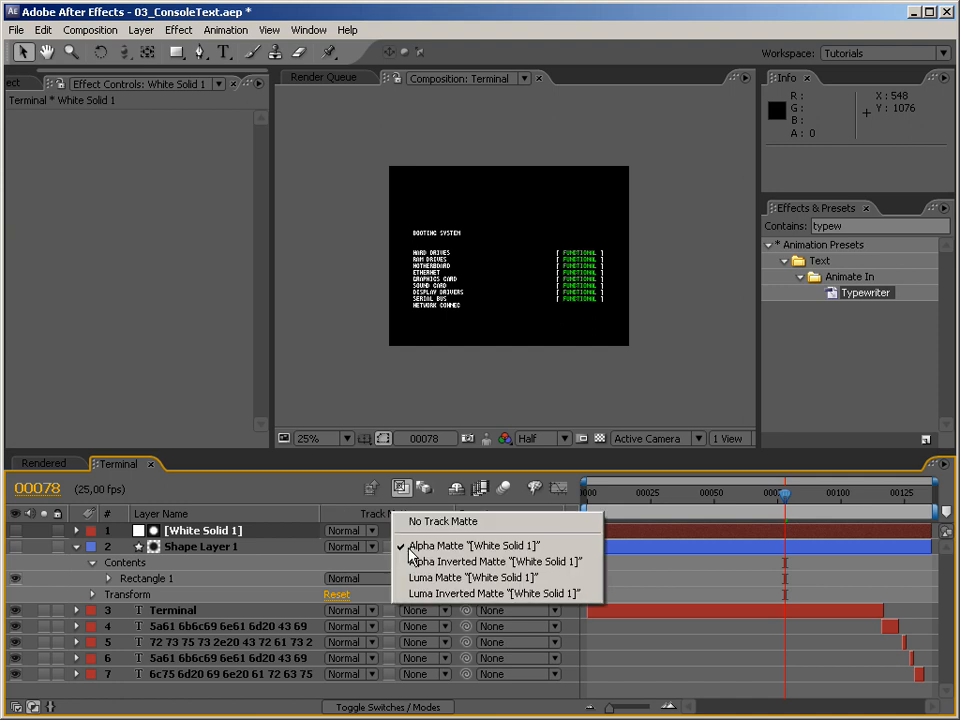
left_click(437, 518)
left_click_drag(227, 539, 240, 601)
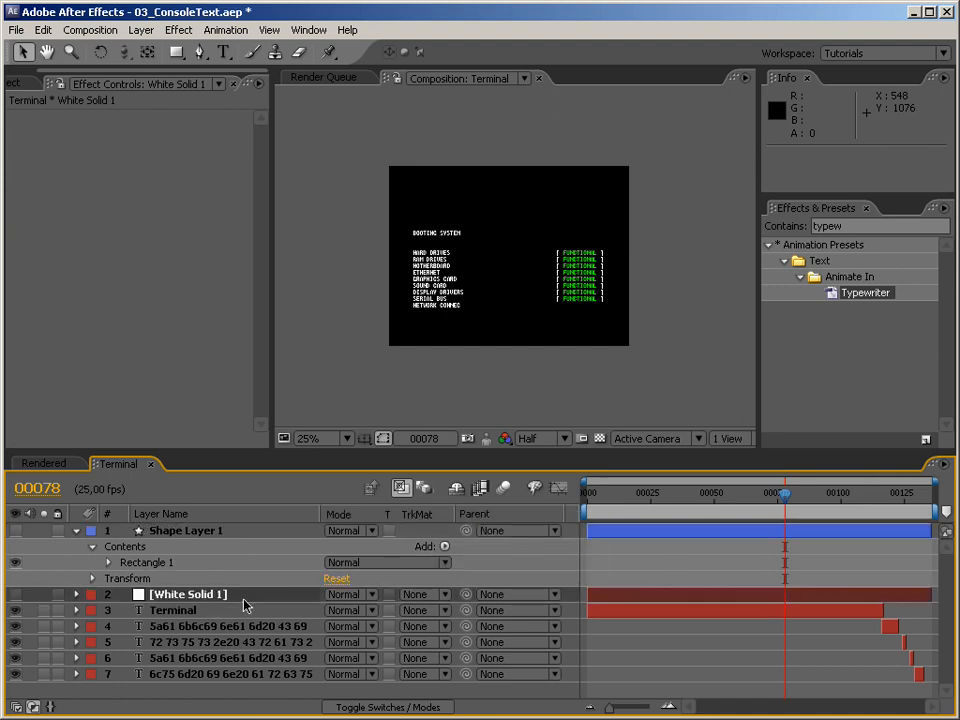
Step: Set the Terminal layer's track matte to Alpha Matte, using White Solid 1 directly above it
left_click(427, 598)
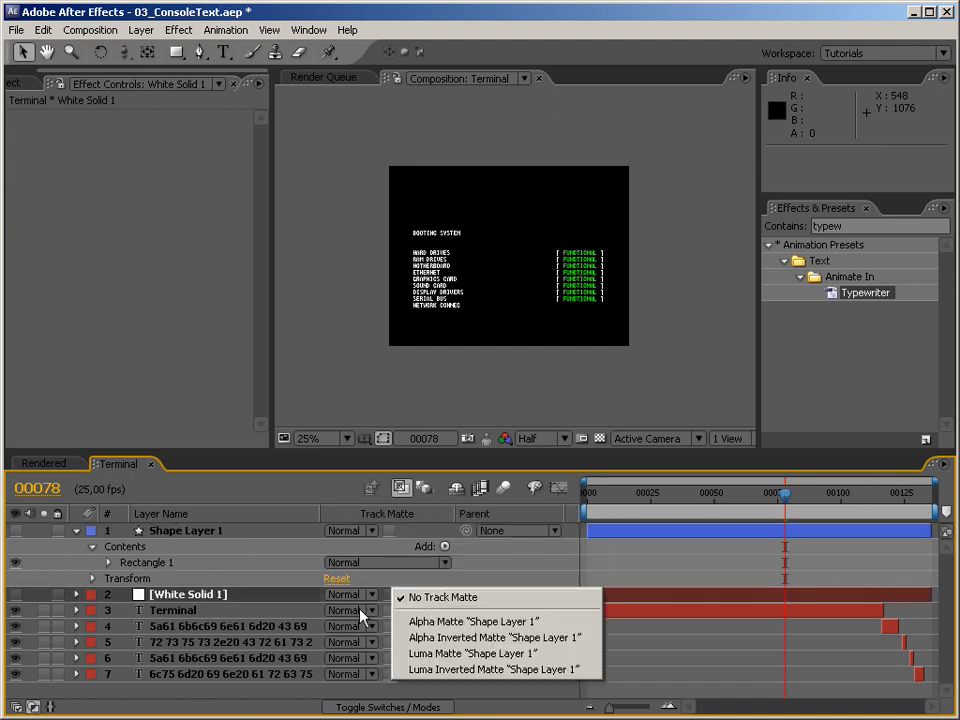
left_click(317, 611)
left_click(420, 610)
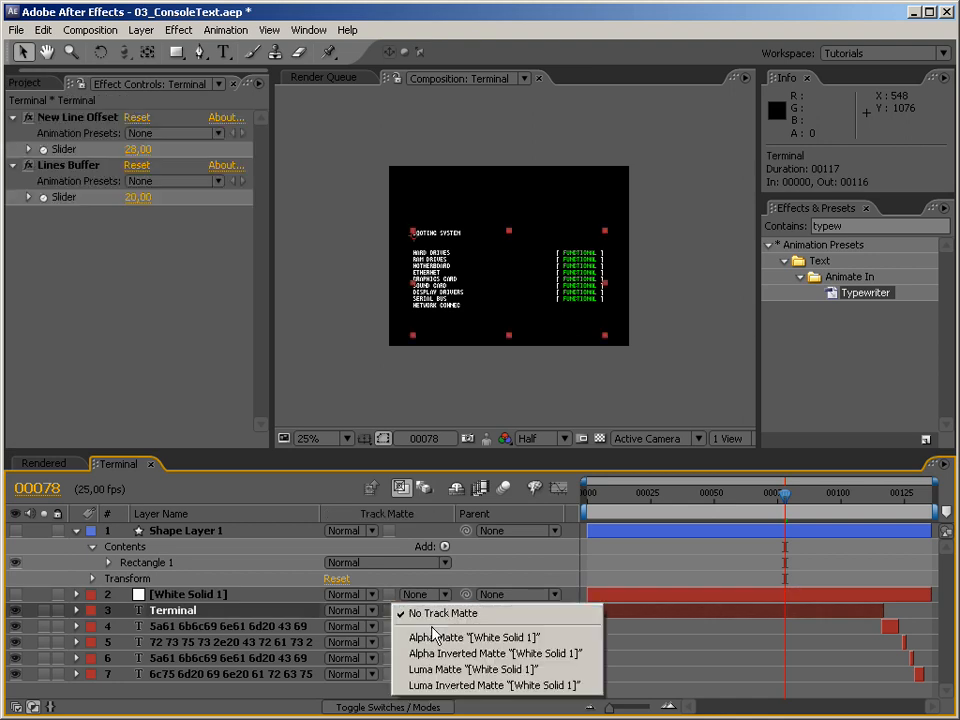
left_click(435, 637)
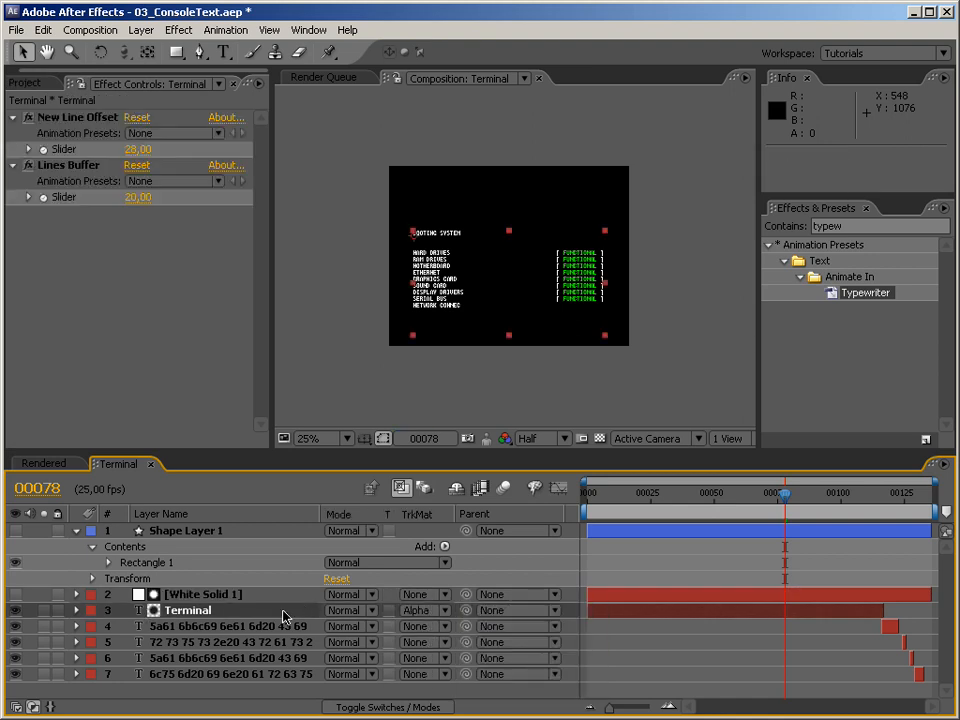
Step: Show White Solid 1, squash it to a horizontal band with 18.8% vertical scale, and delete the solid after checking its Scale
left_click(15, 595)
left_click(515, 202)
left_click(515, 200)
left_click_drag(508, 167, 508, 255)
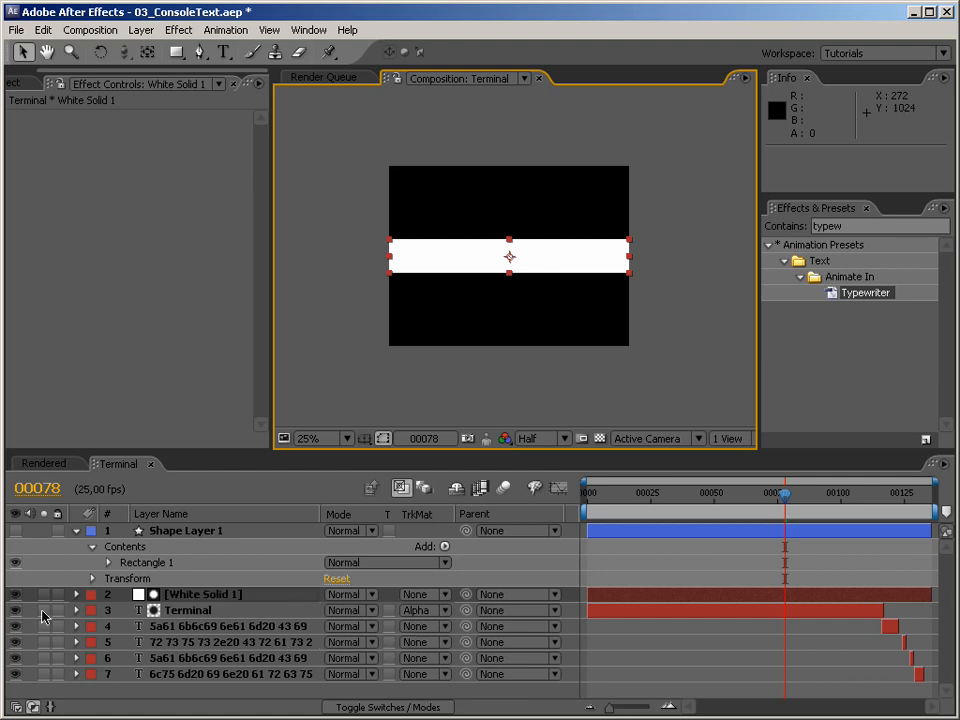
left_click(236, 596)
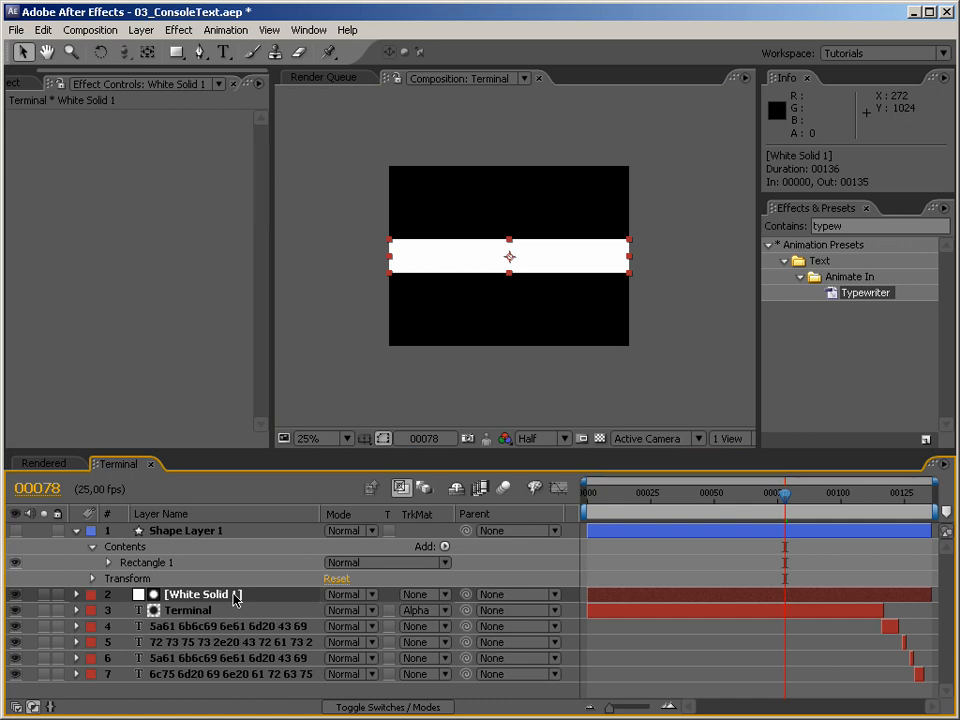
key("s")
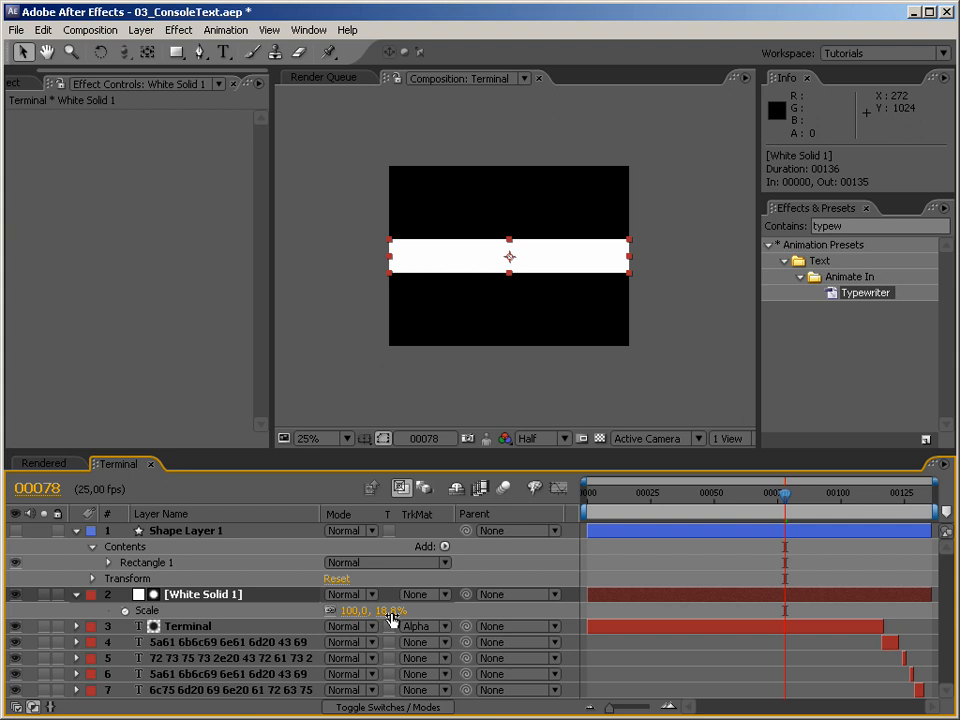
key("Delete")
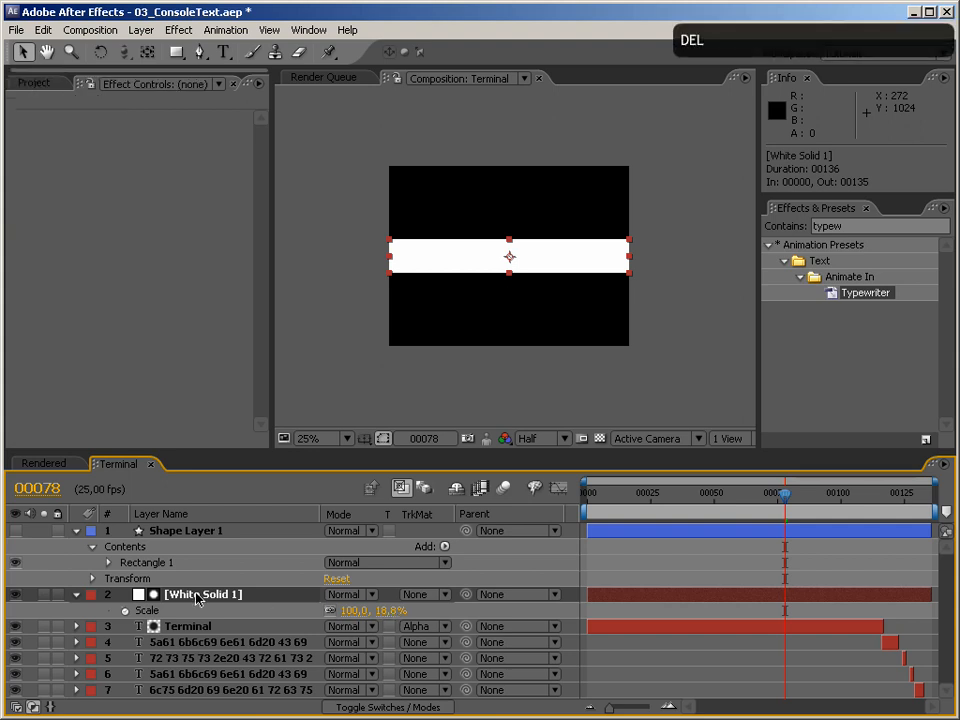
Step: Make Shape Layer 1 visible and set the Size height of its Rectangle Path 1 to 100
left_click(110, 563)
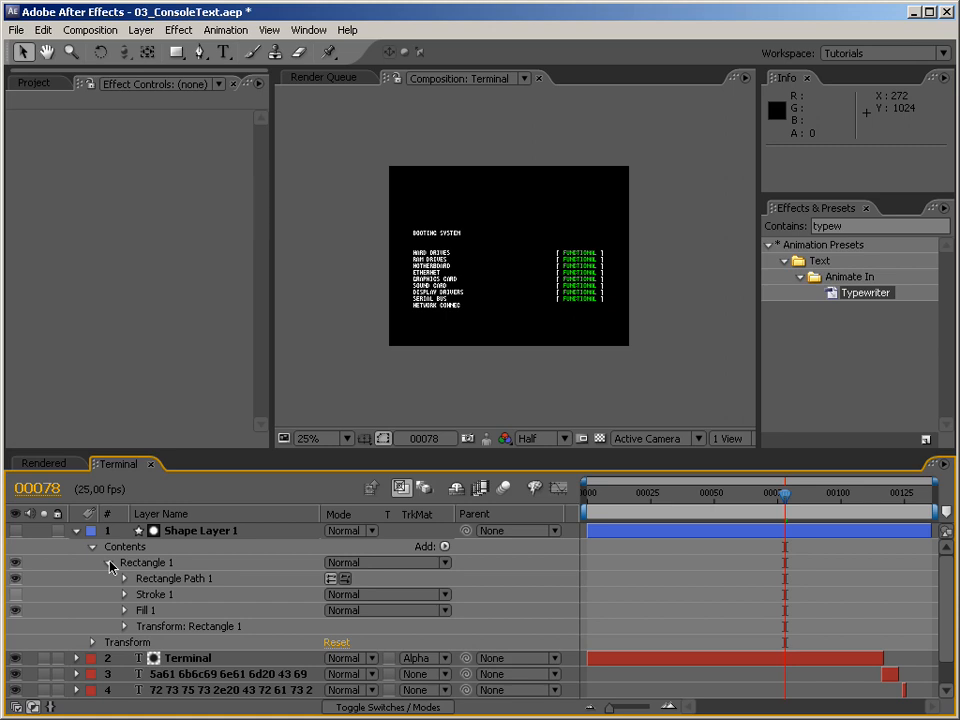
left_click(124, 579)
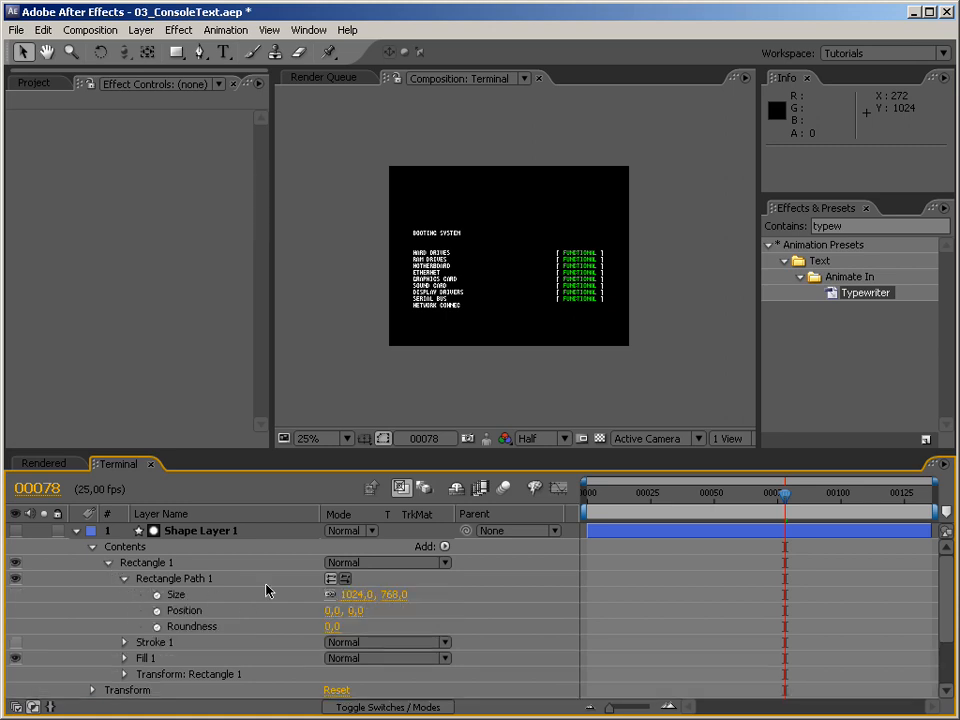
left_click(16, 531)
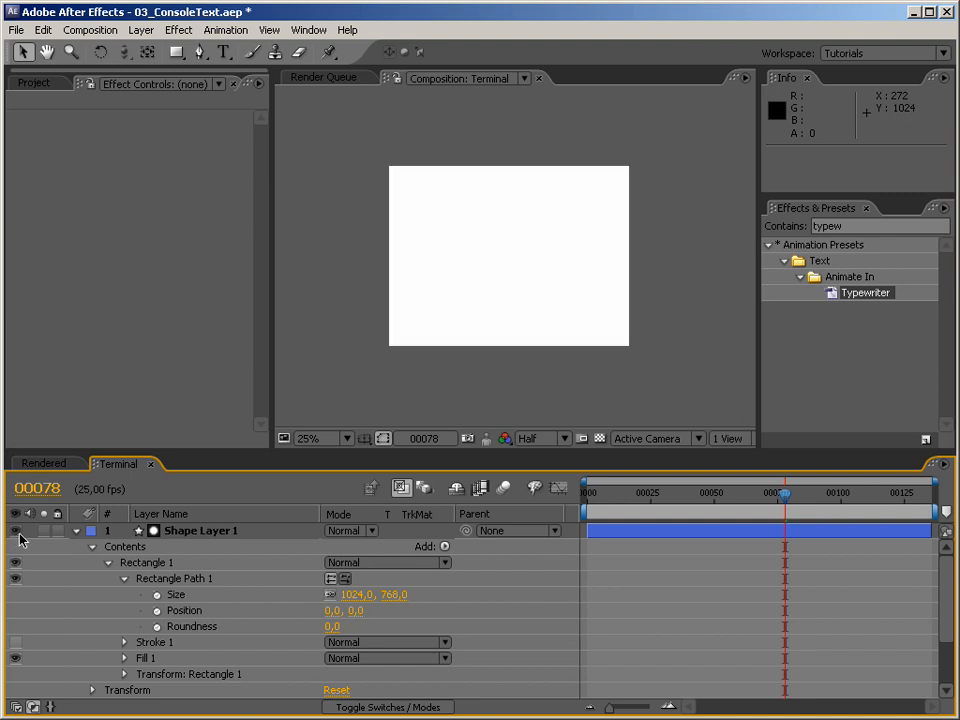
left_click(393, 592)
type("100")
key("Return")
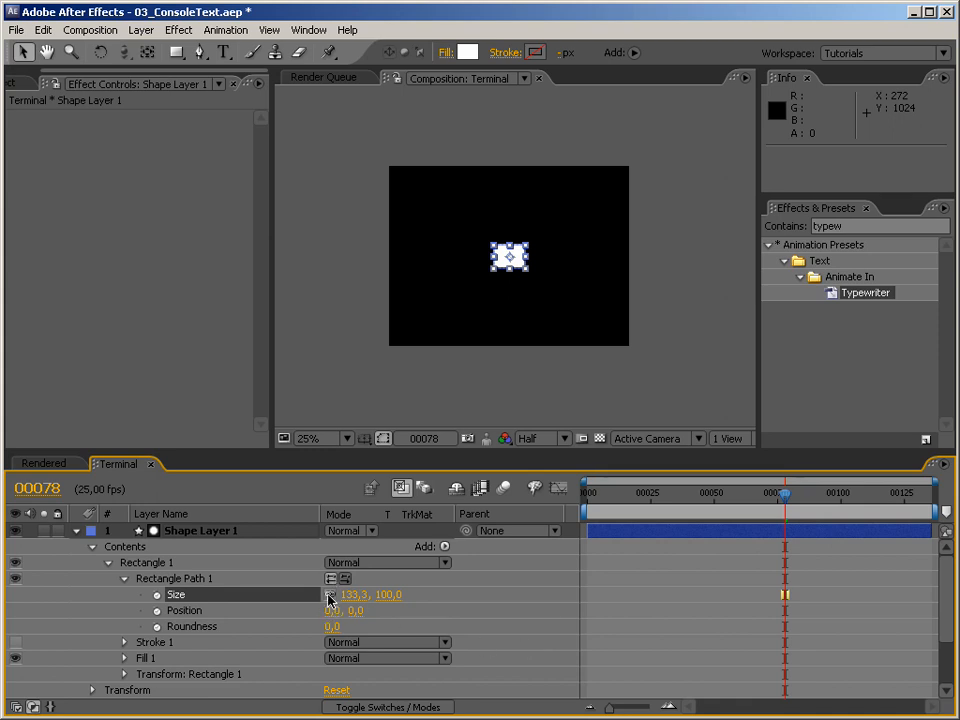
Step: Set the Size of Shape Layer 1's Rectangle Path 1 to 1024 wide and 200 high
left_click(359, 595)
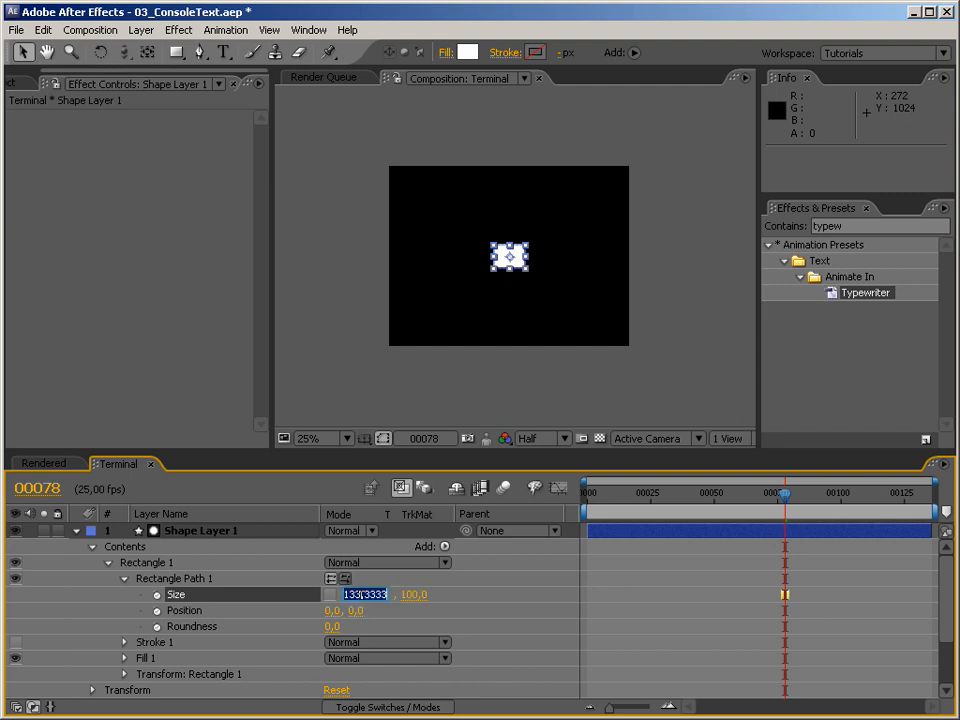
type("1024")
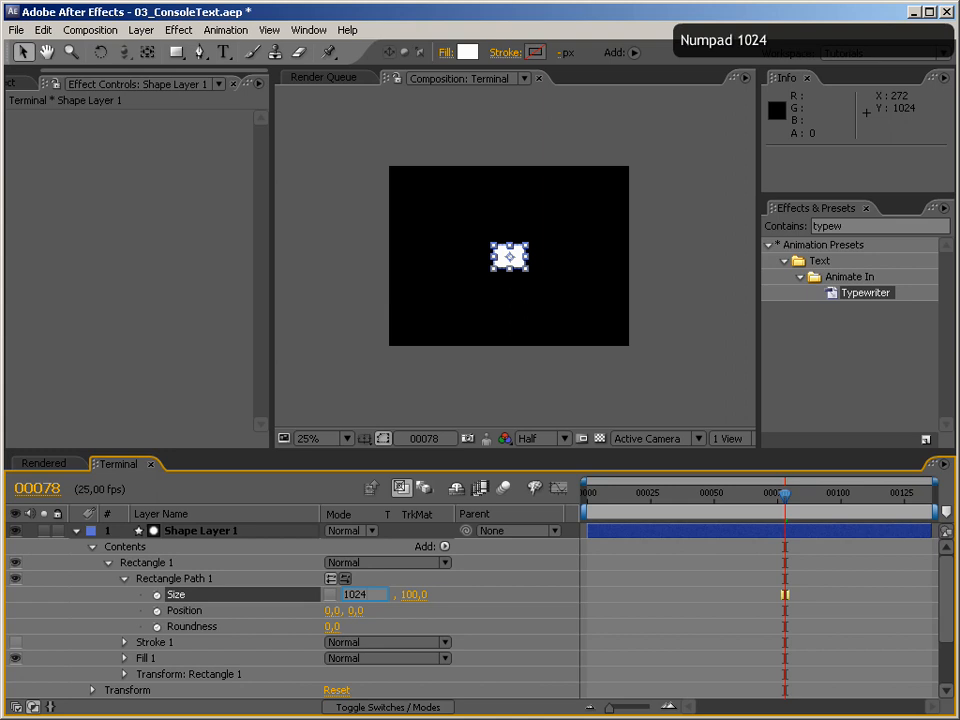
key("Return")
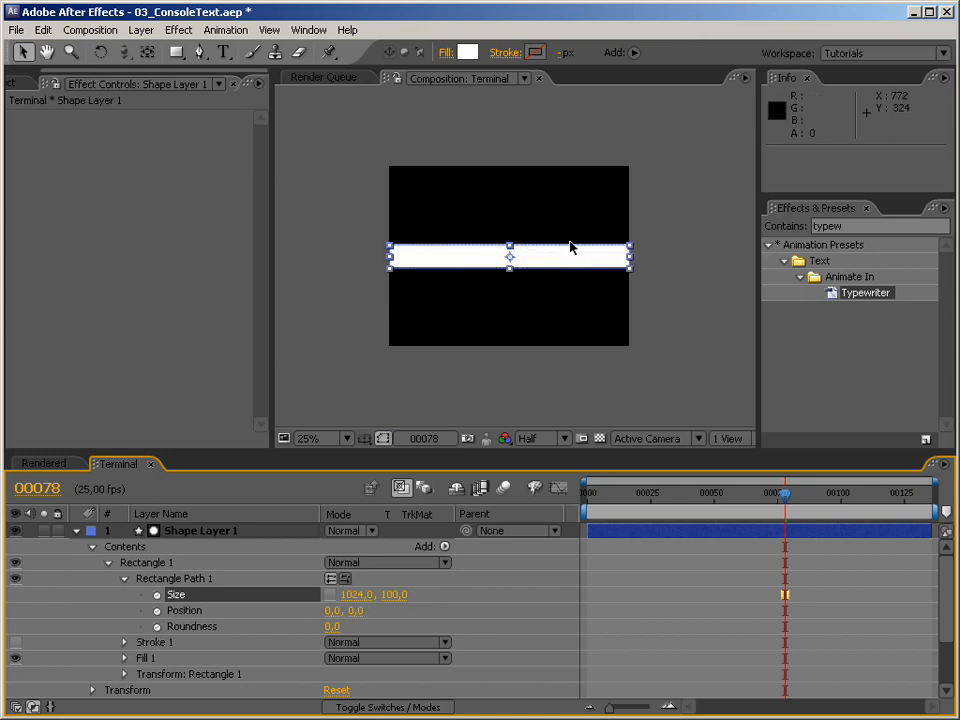
left_click(394, 595)
type("200")
key("Return")
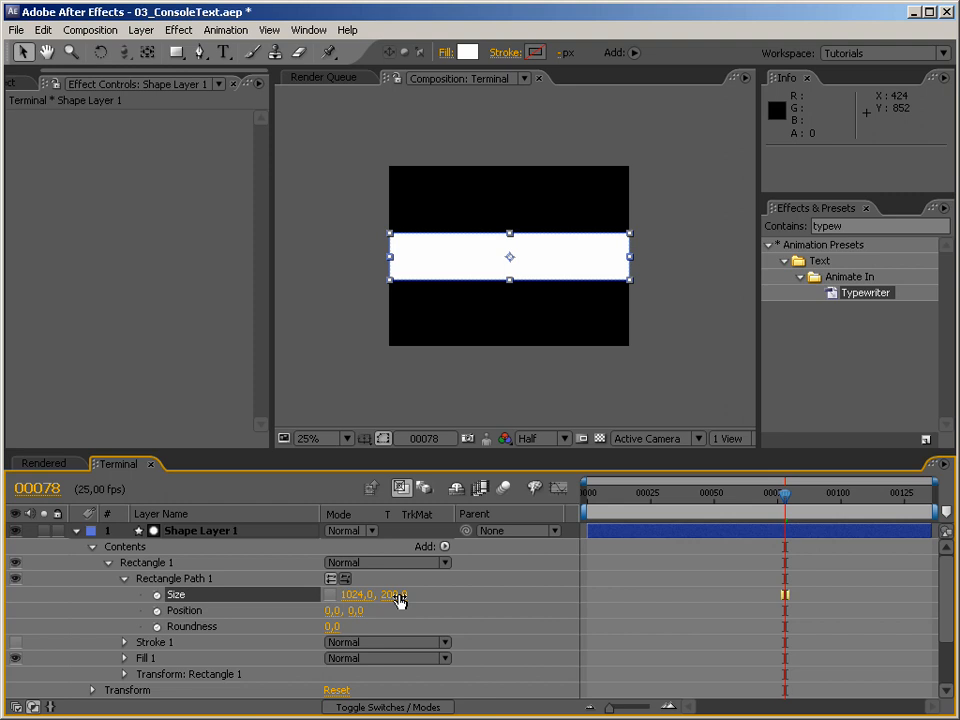
left_click_drag(467, 452, 446, 334)
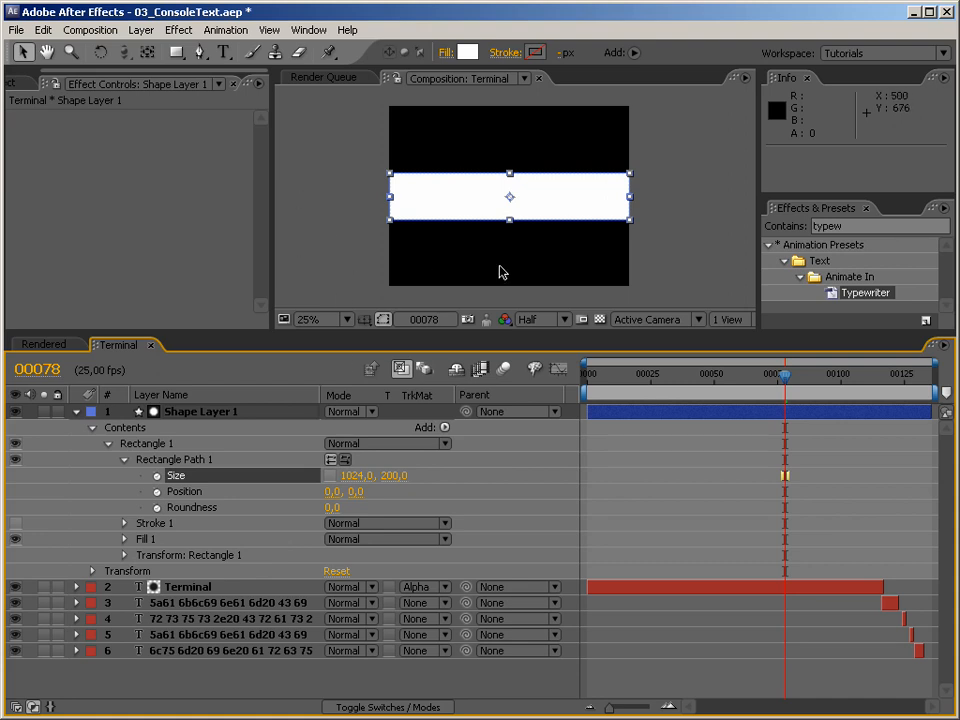
Step: Try moving the rectangle's anchor point to its lower edge and setting its Size height to 300, then 400
key("y")
left_click(512, 212)
left_click_drag(512, 211, 512, 221)
left_click(394, 475)
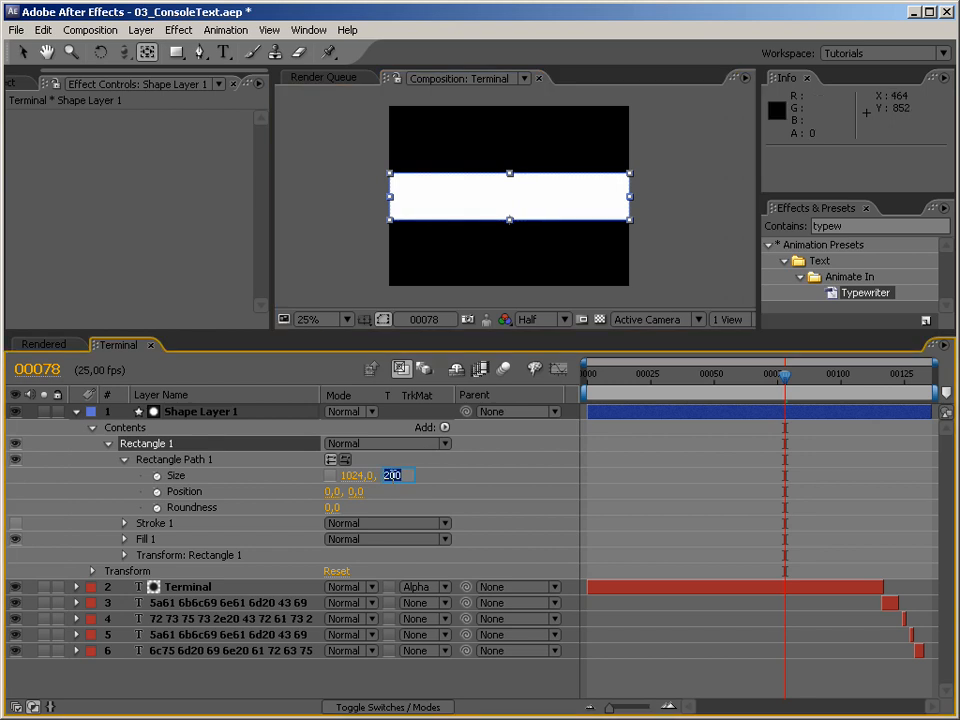
type("300")
key("Return")
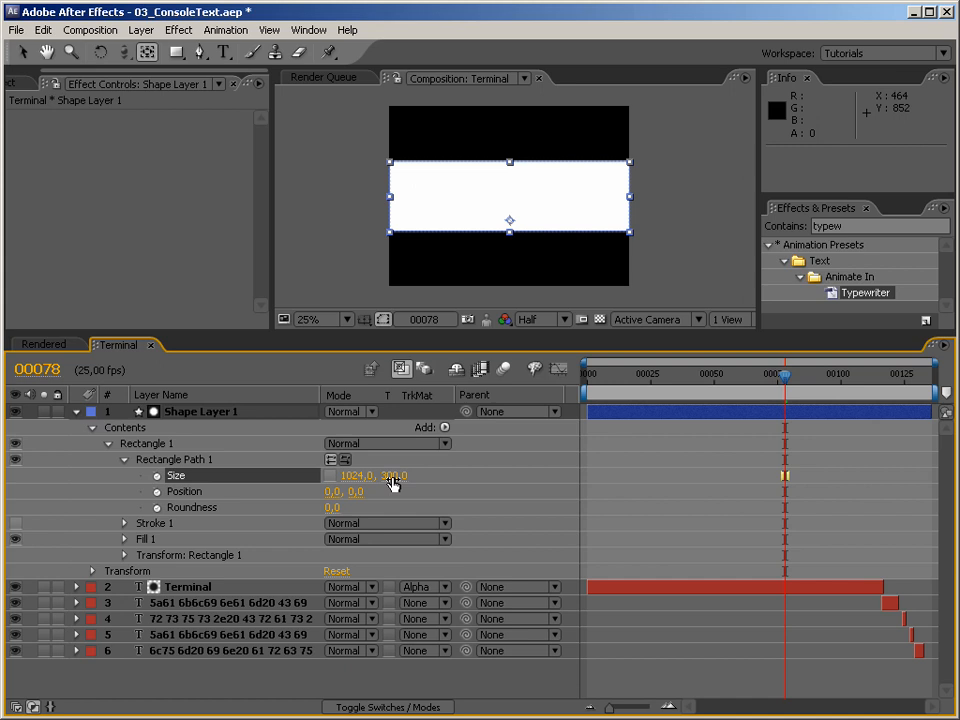
type("400")
key("Return")
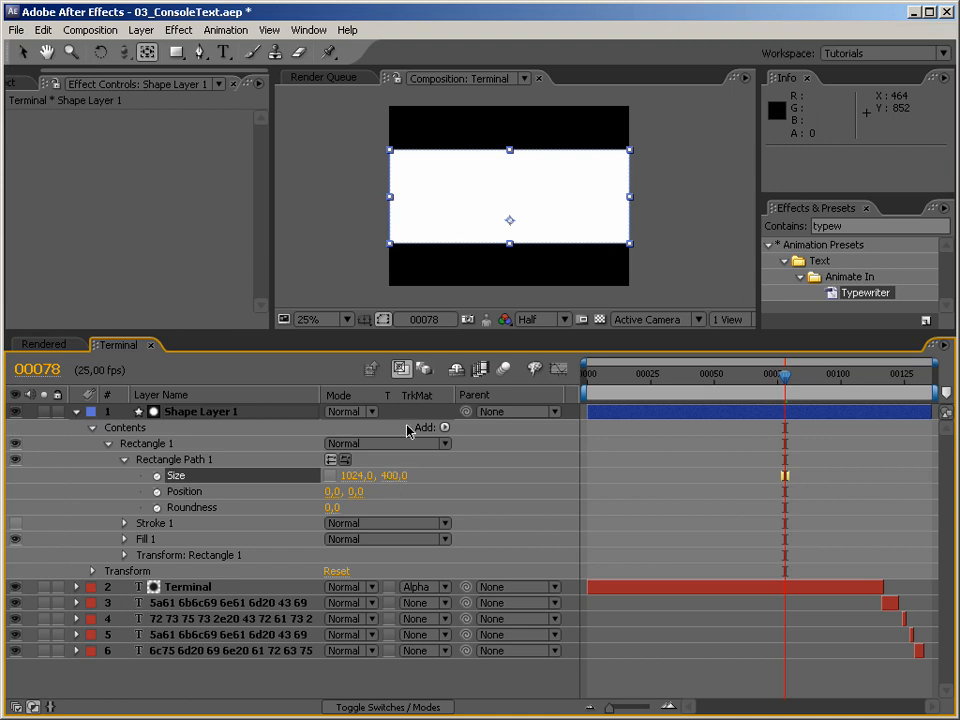
Step: Undo the height changes and the anchor point move on Shape Layer 1
key("ctrl+z")
key("ctrl+z")
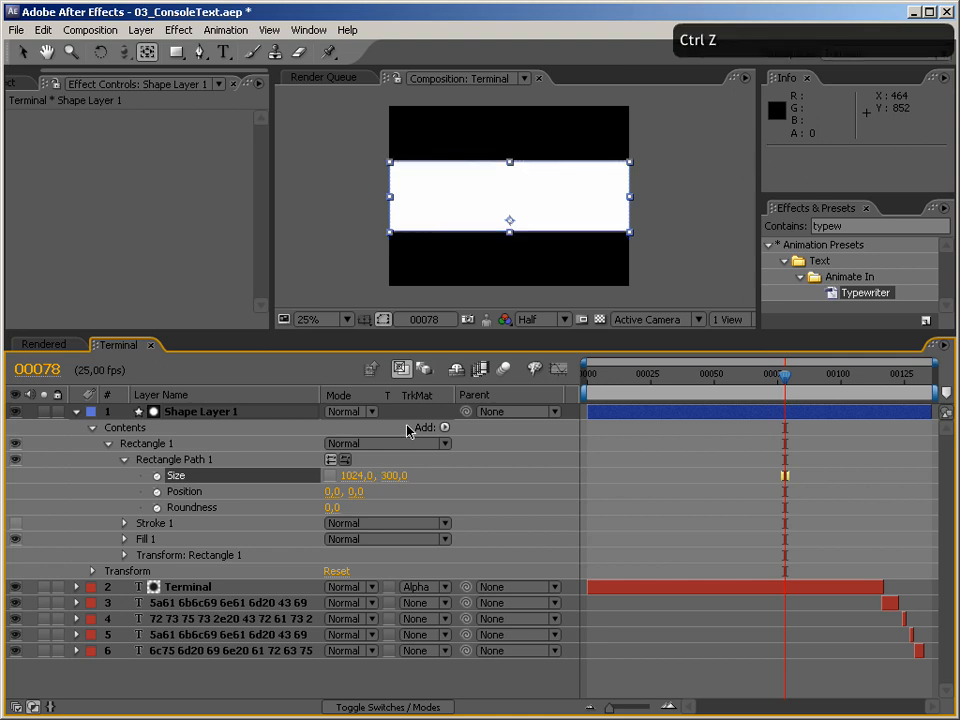
key("ctrl+z")
key("ctrl+z")
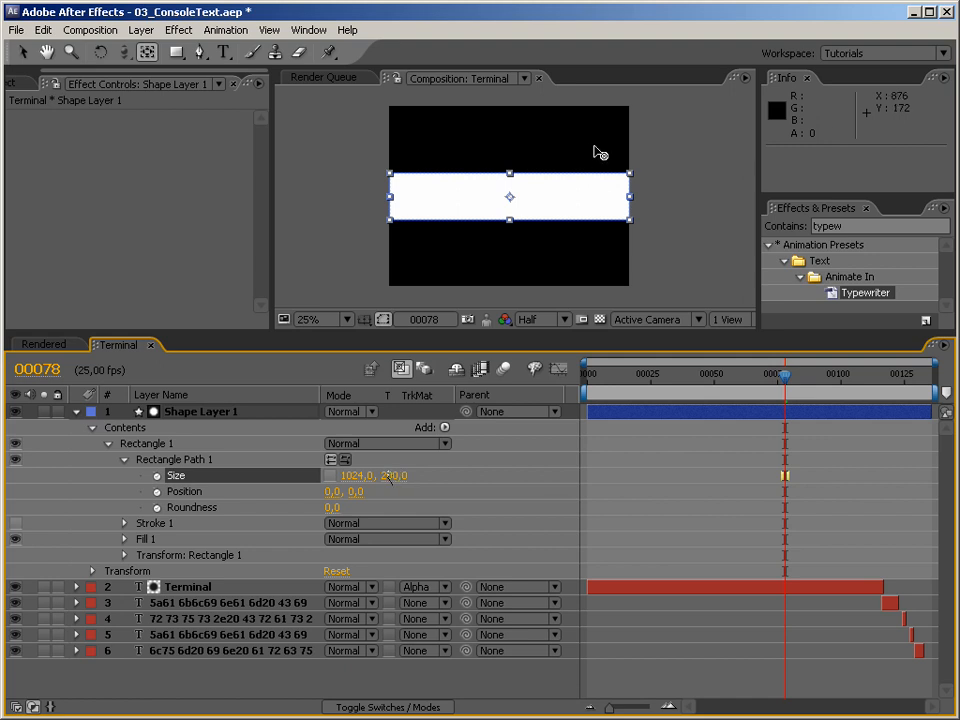
Step: Try stretching a temporary Shape Layer 2 vertically, undo the scaling, and delete that layer
left_click(28, 51)
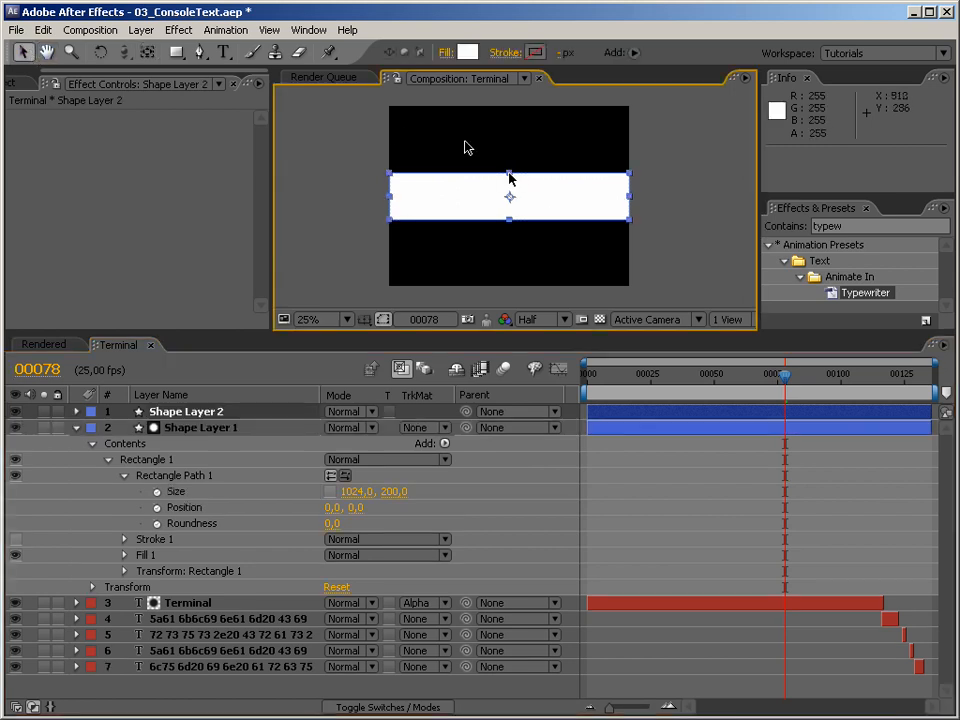
left_click_drag(509, 173, 510, 145)
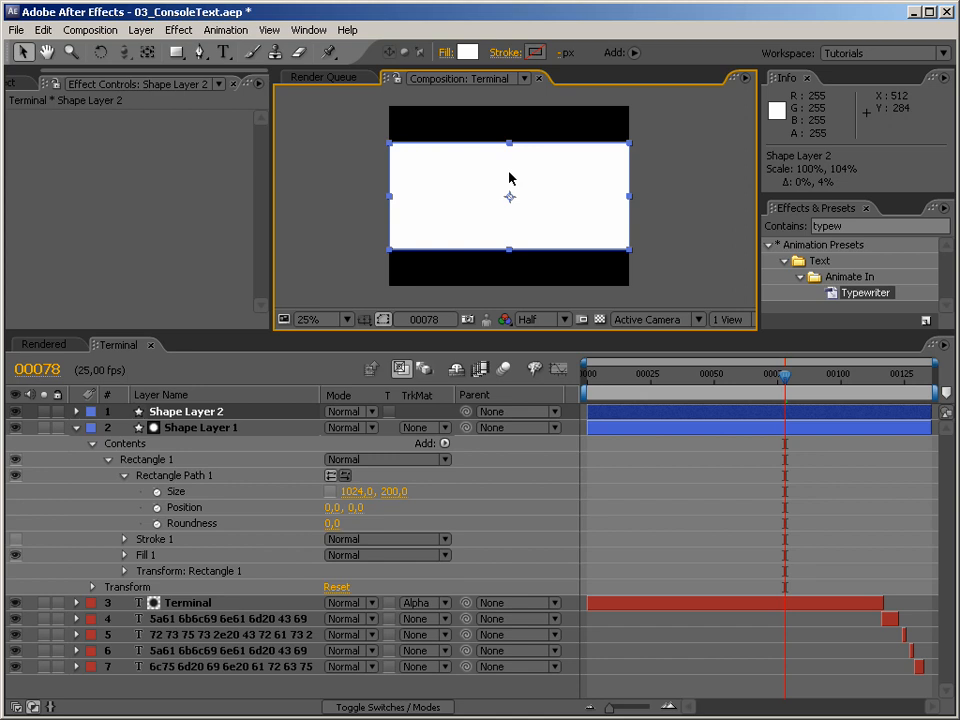
key("ctrl+z")
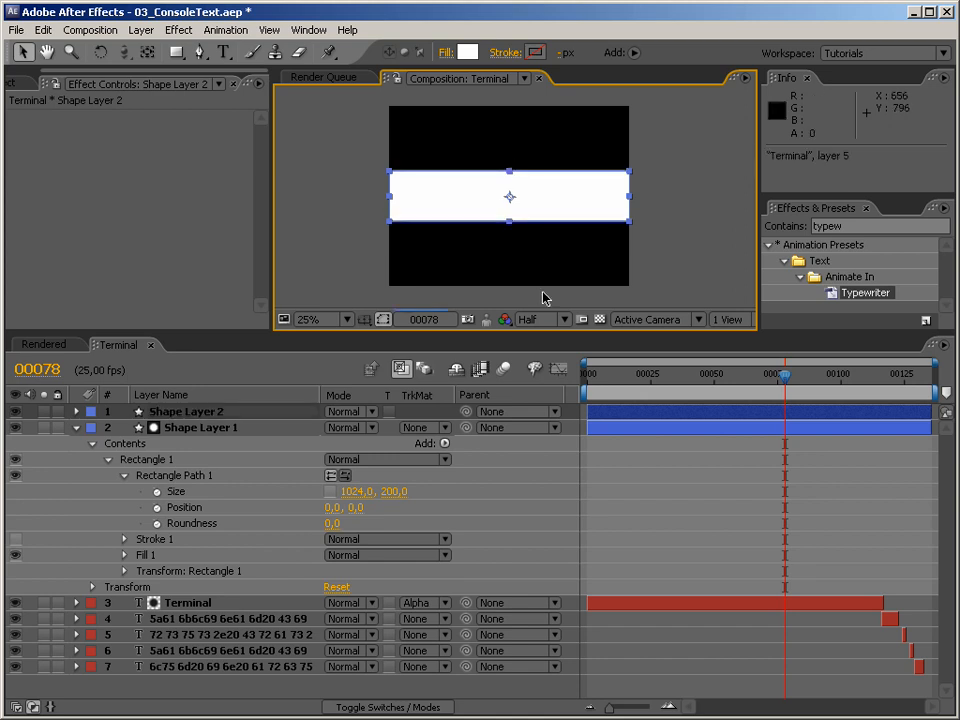
left_click(230, 417)
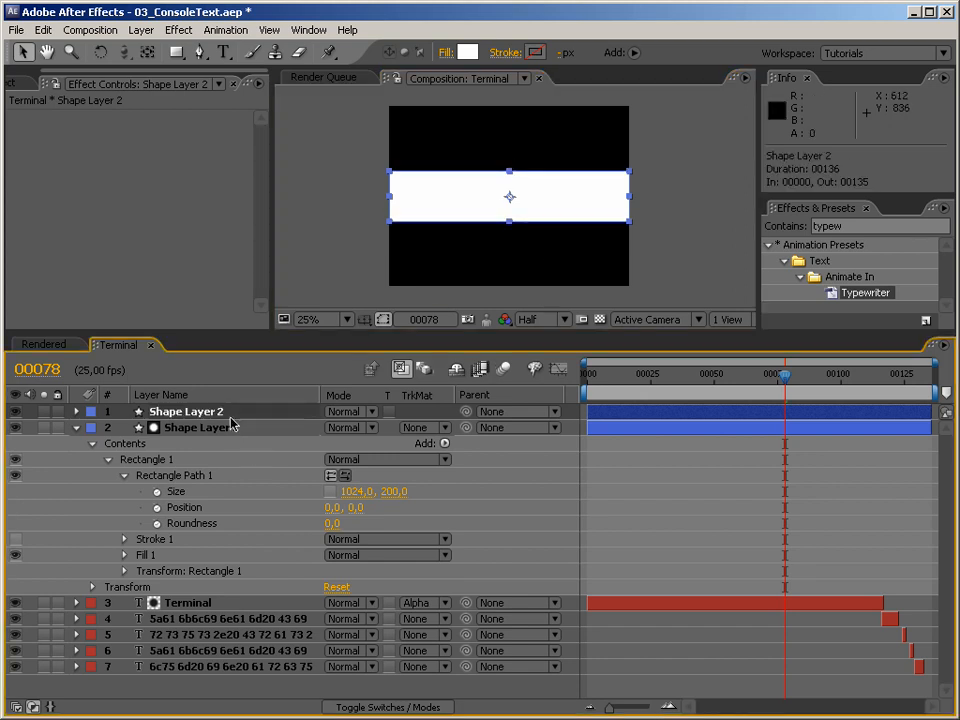
key("Delete")
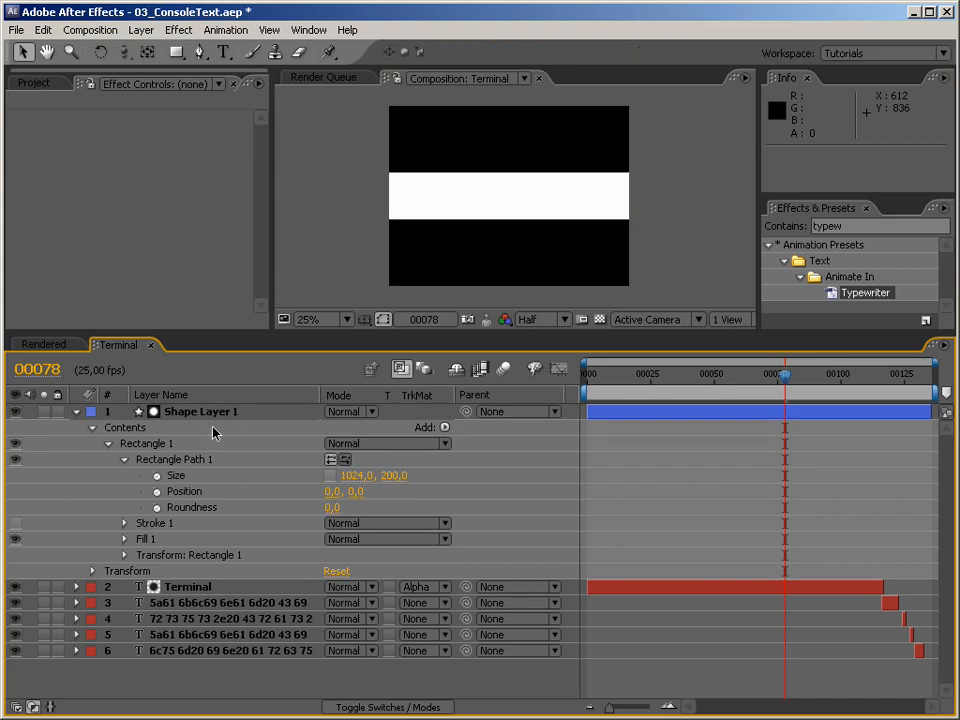
Step: Hide Shape Layer 1 and begin a Position expression on it with the line x = 0;
left_click(108, 443)
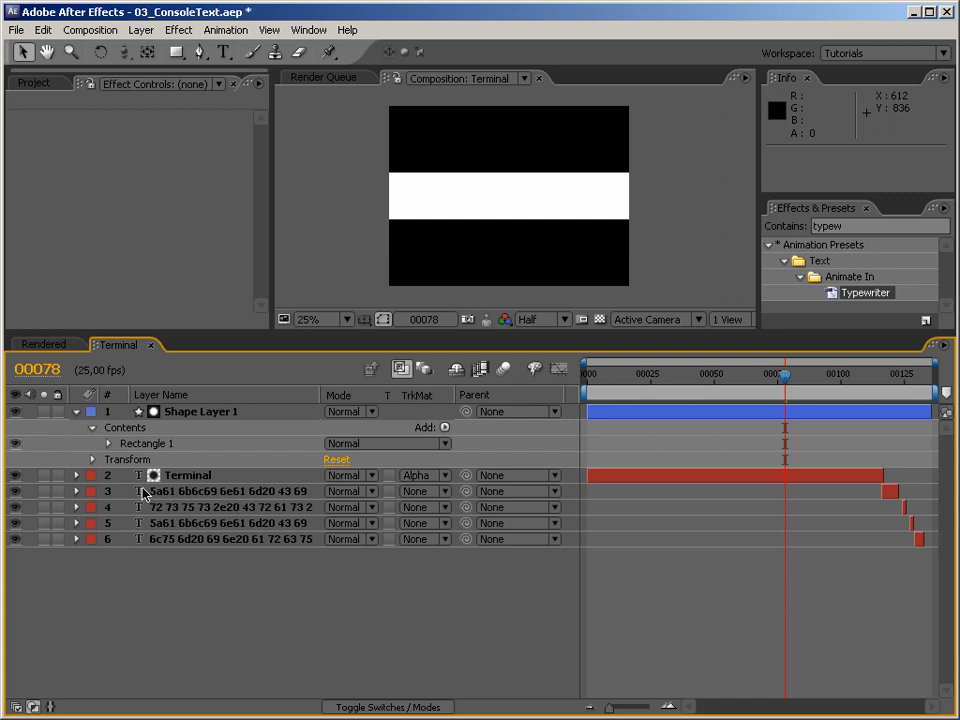
left_click(15, 411)
left_click(208, 414)
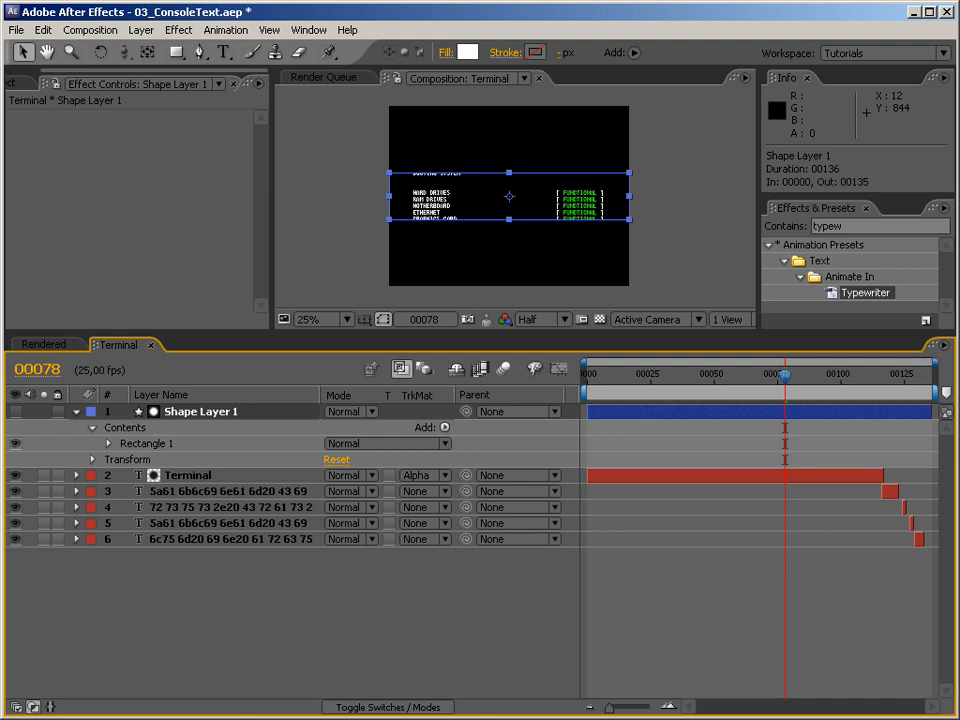
key("p")
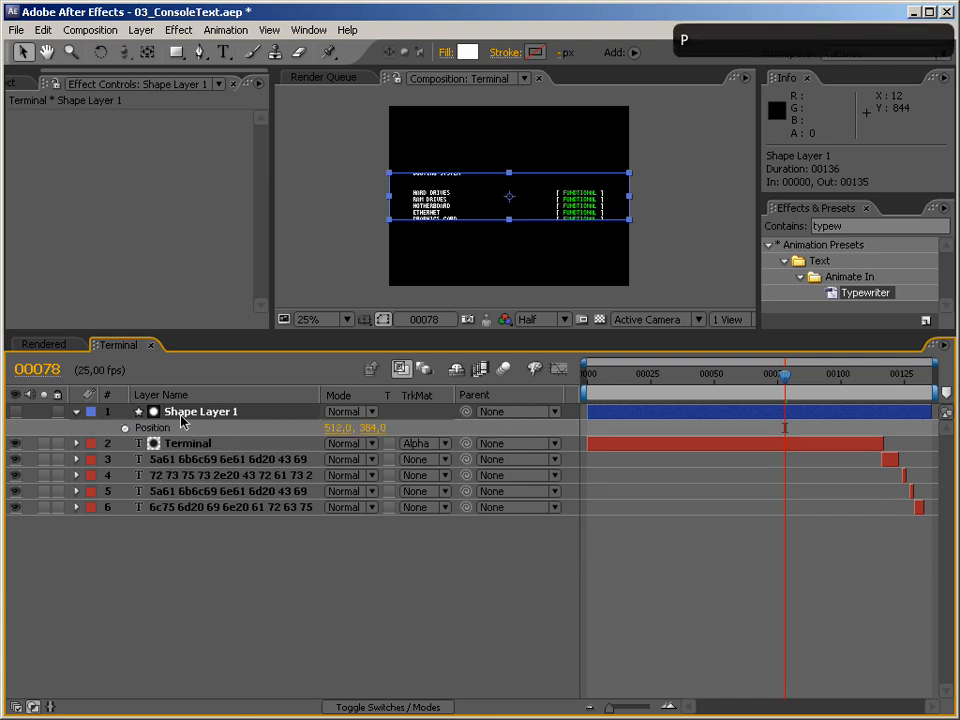
left_click(125, 427, "alt")
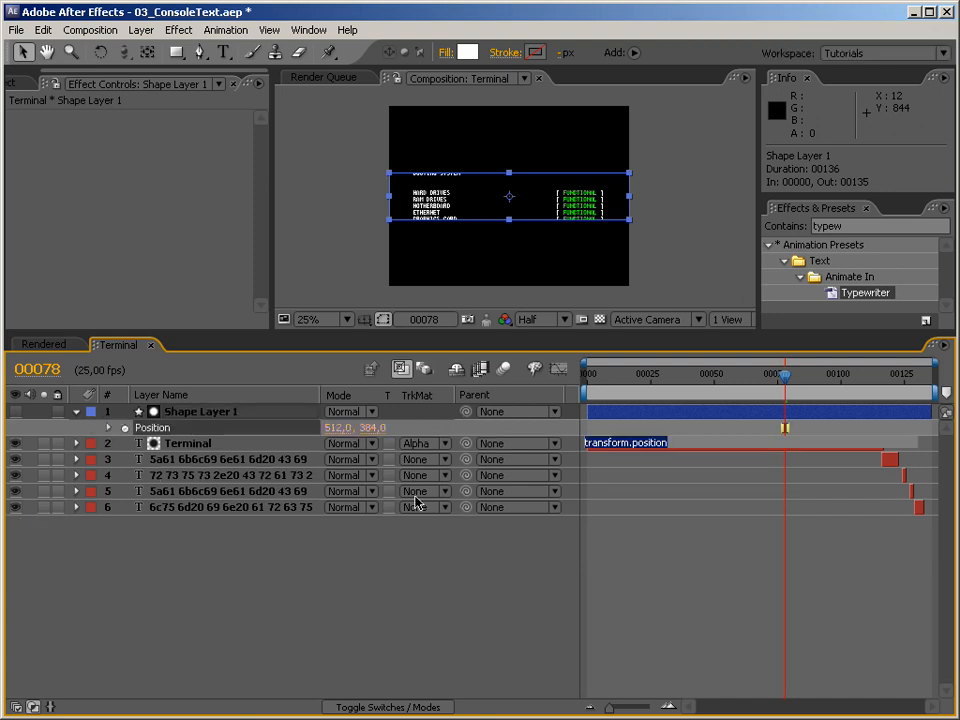
left_click_drag(654, 453, 637, 543)
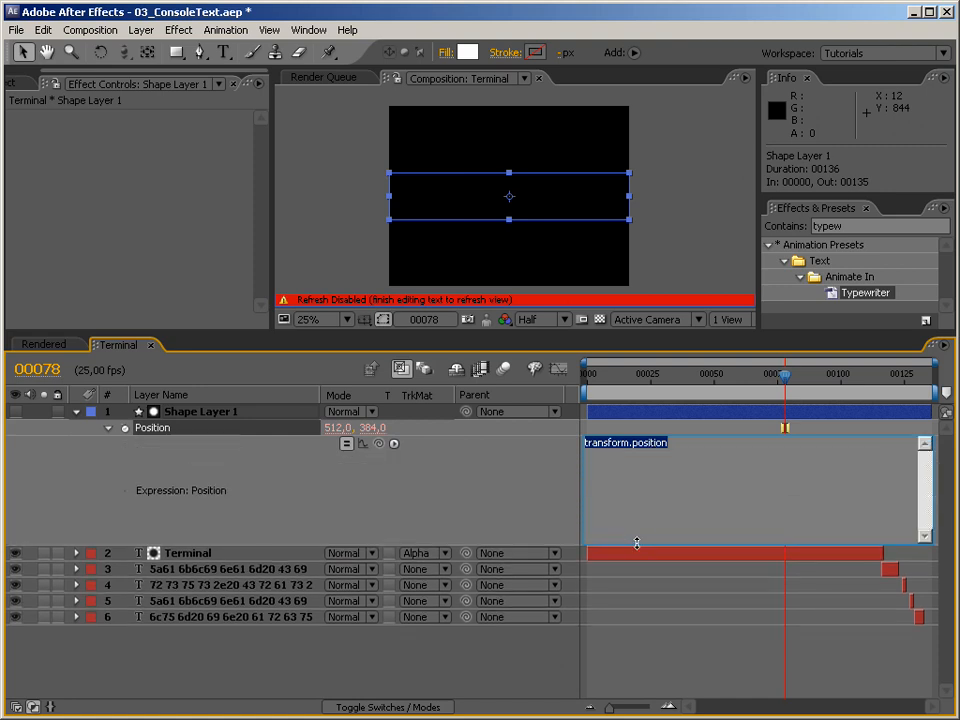
type("x = 0;")
key("Return")
Step: Add the line y = thisComp.layer("Terminal").transform.position.valueAtTime(0)[1]; to Shape Layer 1's Position expression
type("y =")
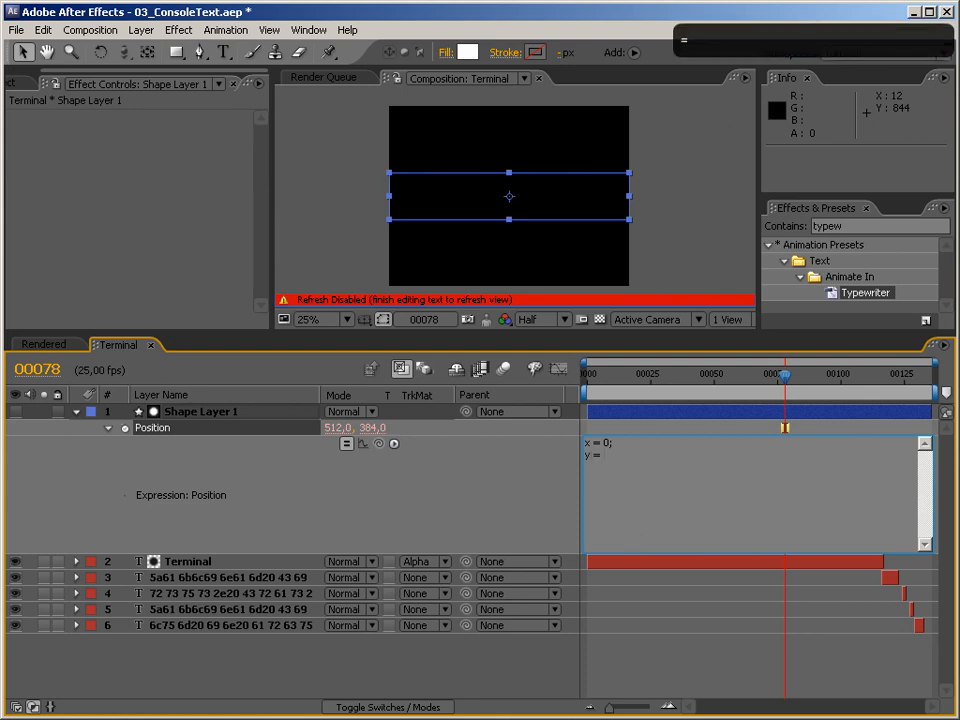
left_click_drag(378, 443, 204, 566)
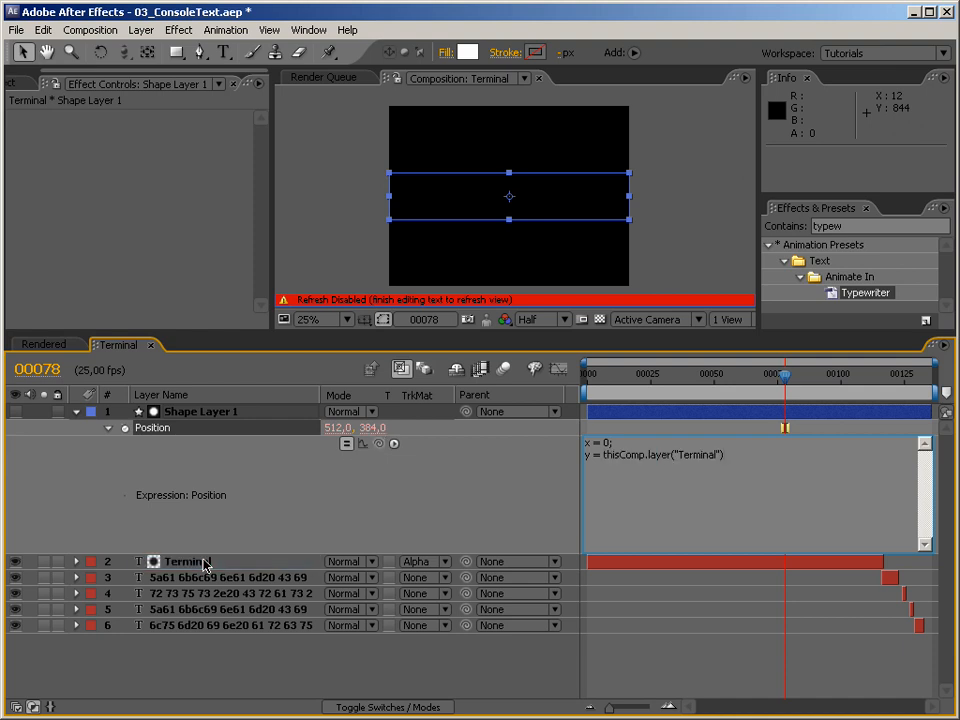
type(".transf")
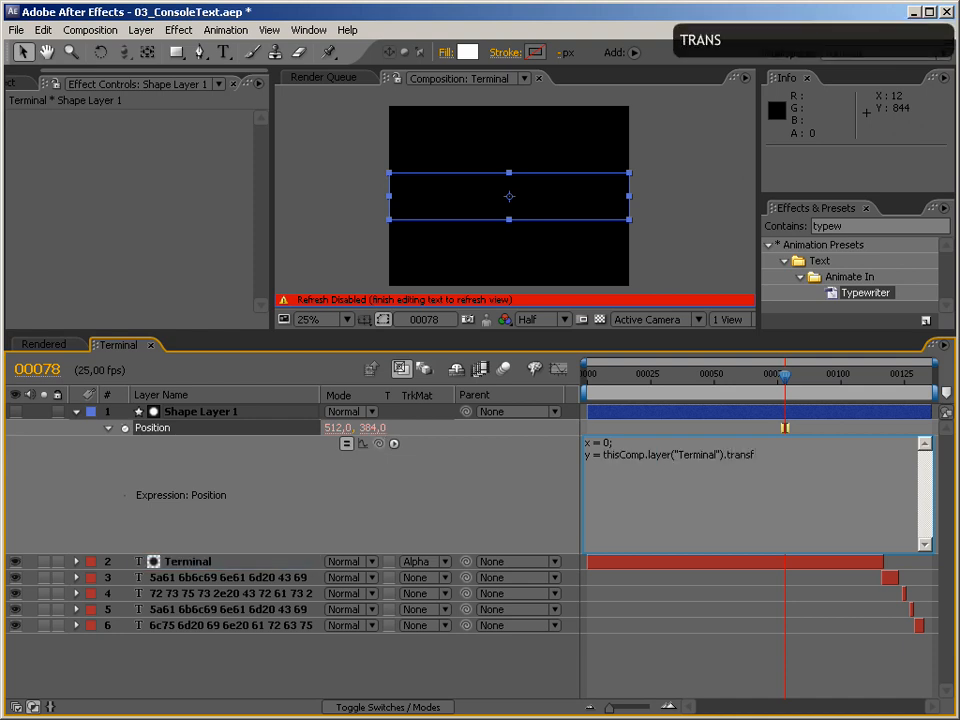
type("orm.position")
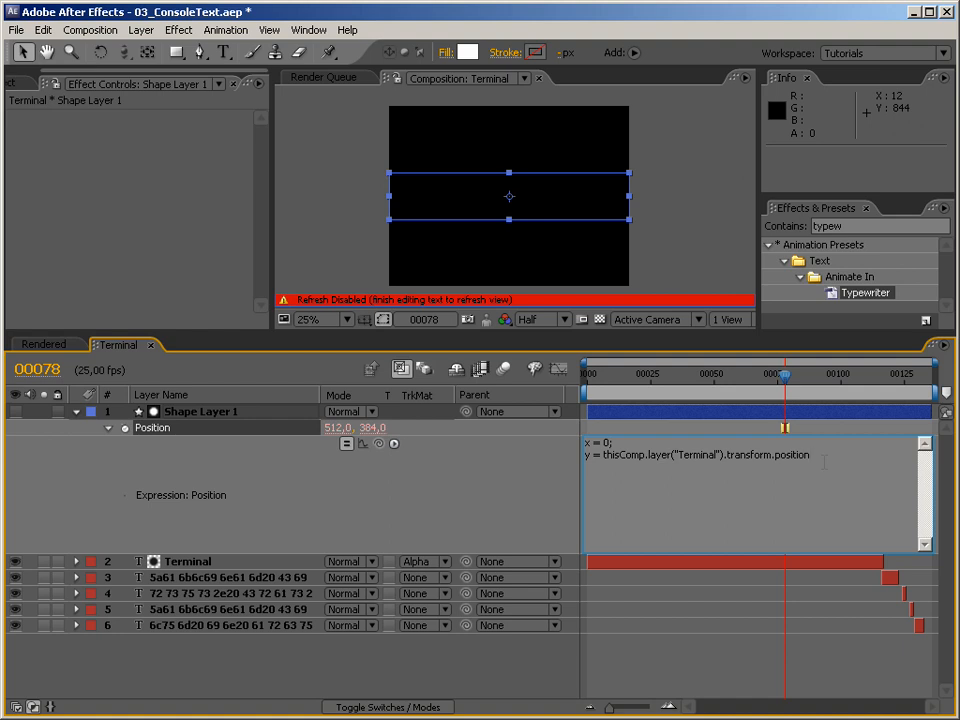
type(".")
type("valure")
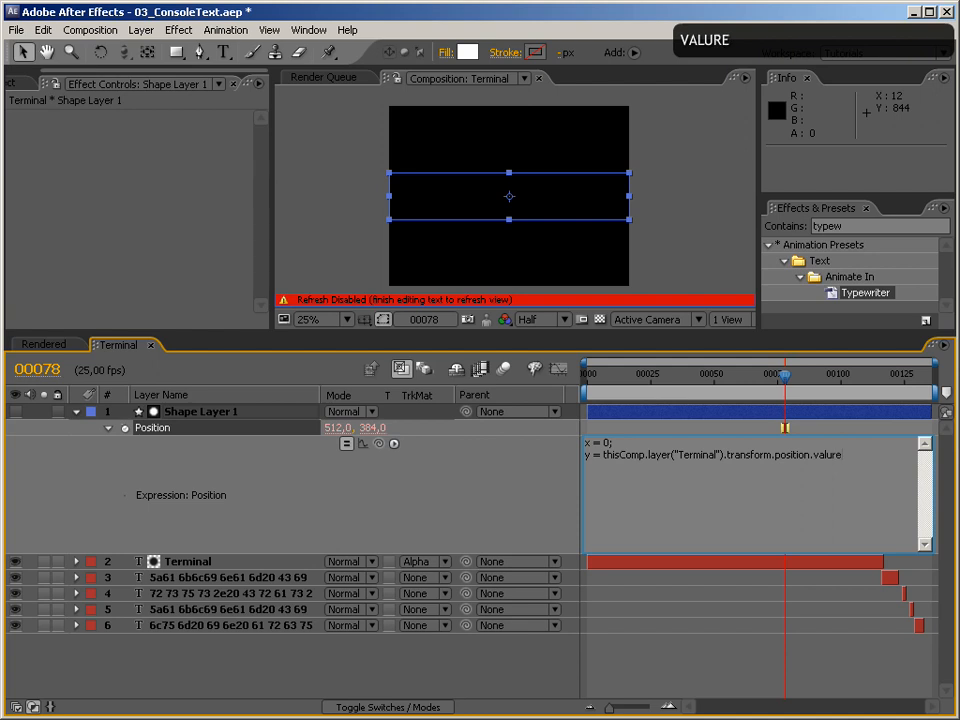
key("BackSpace")
type("eAtTime")
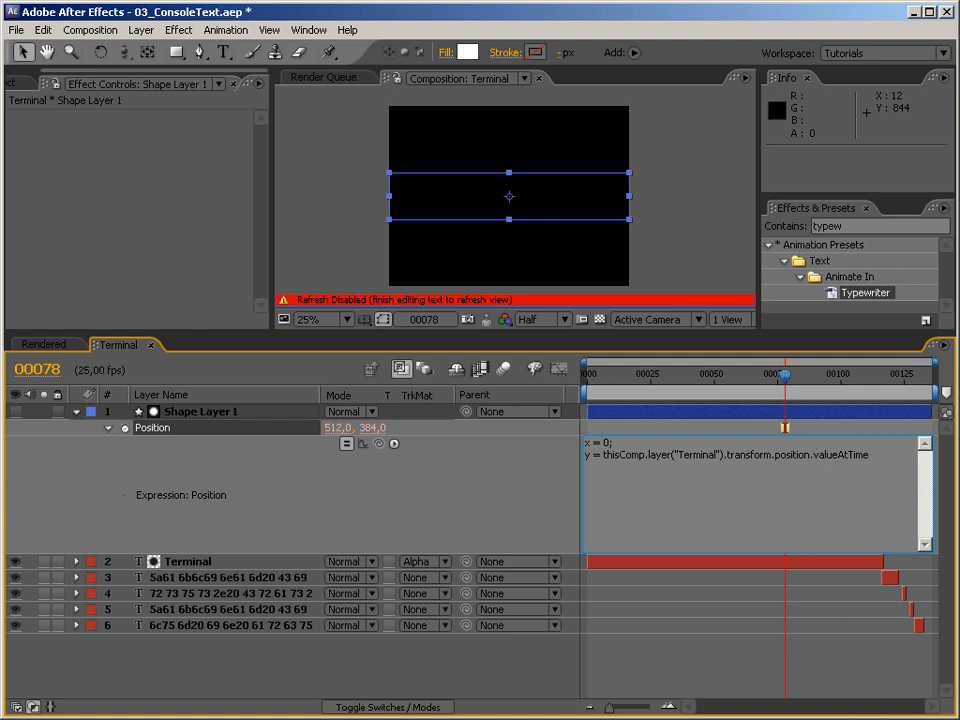
type("(0)")
type("[1];")
Step: End the Position expression with the line [x,y]; and apply it
key("Return")
type("[x,")
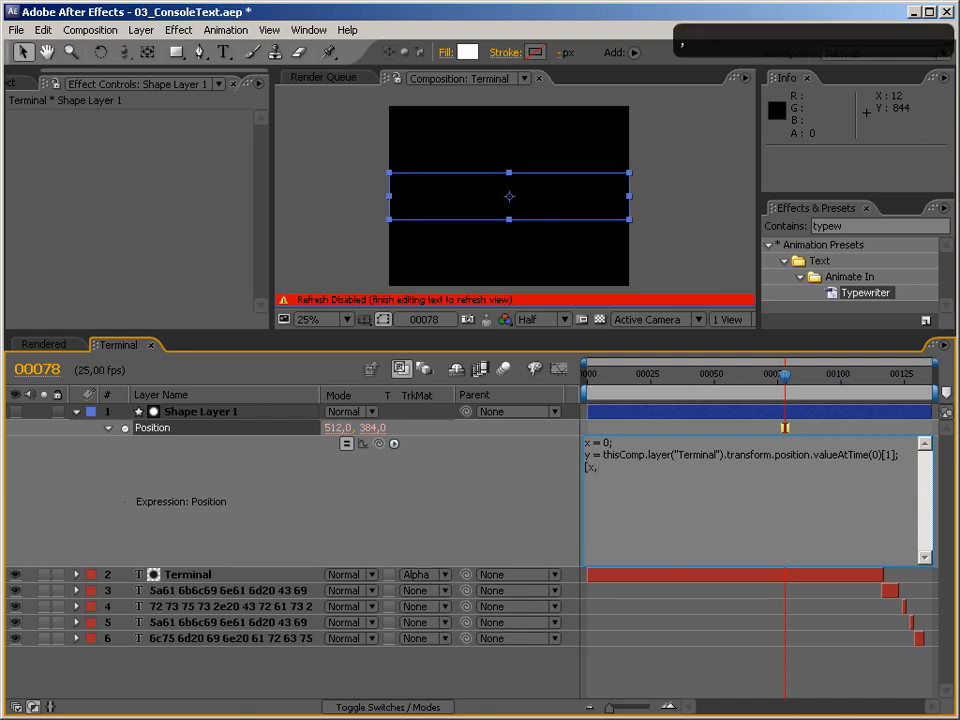
type("y];")
key("KP_Enter")
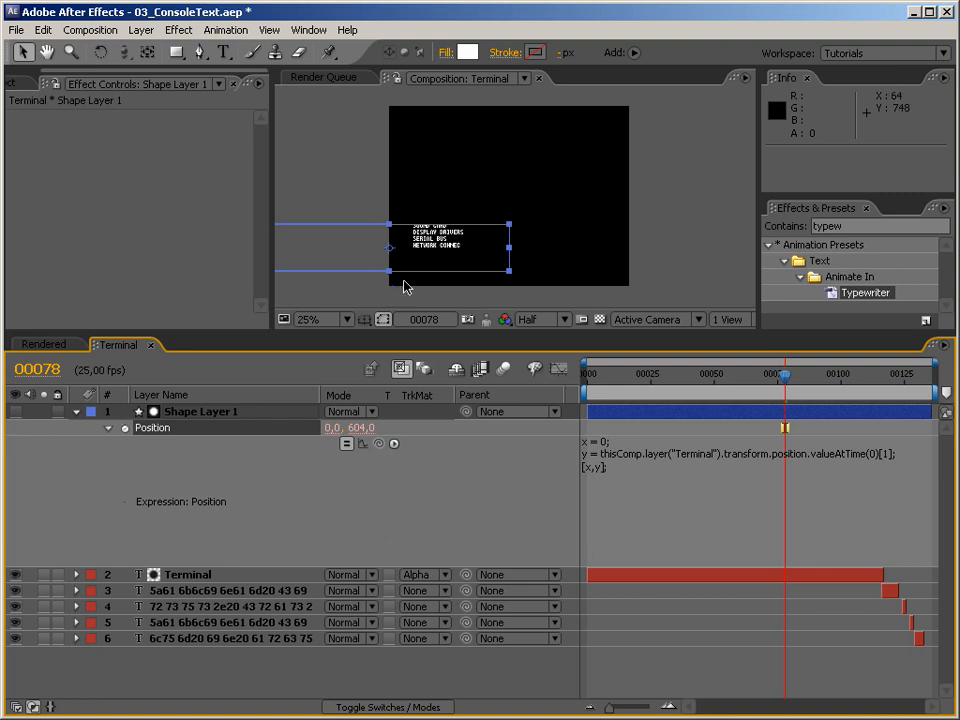
Step: Begin an Anchor Point expression on Shape Layer 1 with x = thisComp.width / 2 in an enlarged expression field
left_click(213, 418)
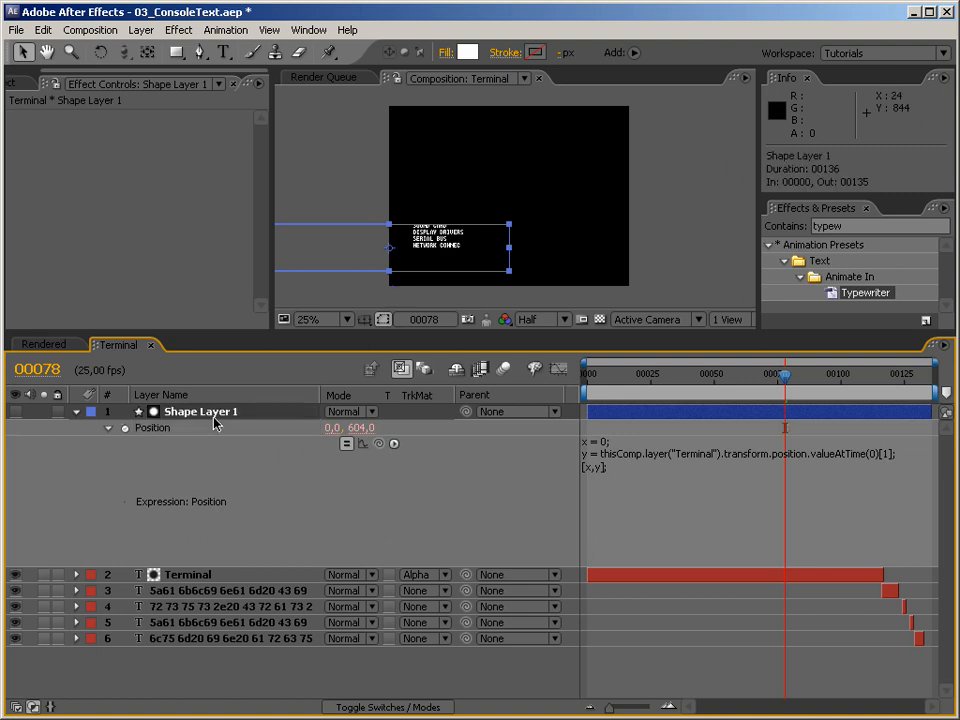
key("a")
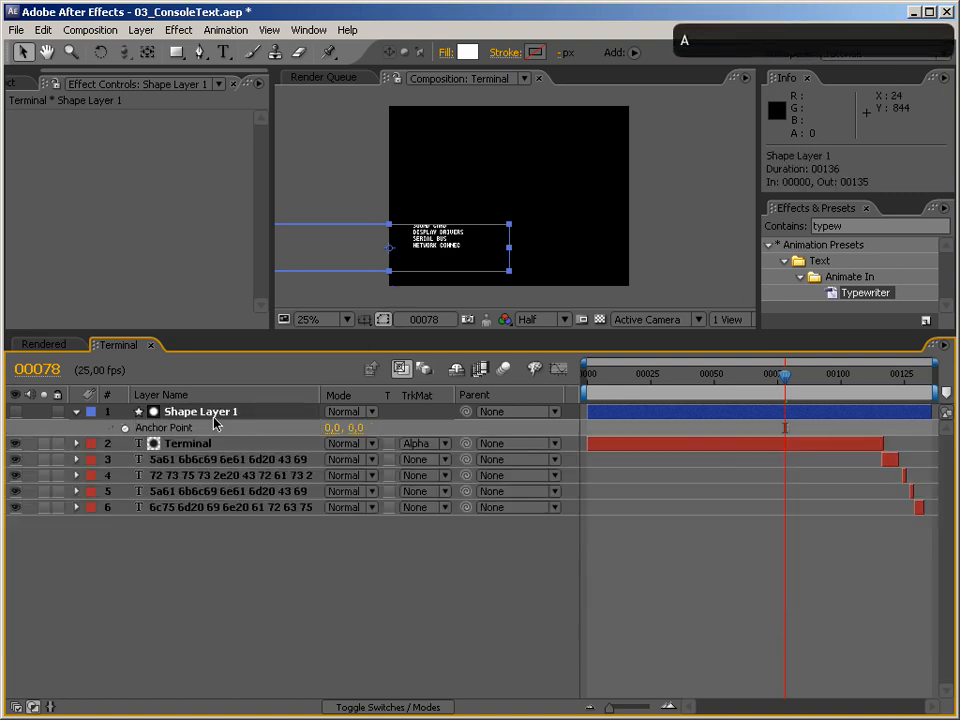
left_click(124, 427, "alt")
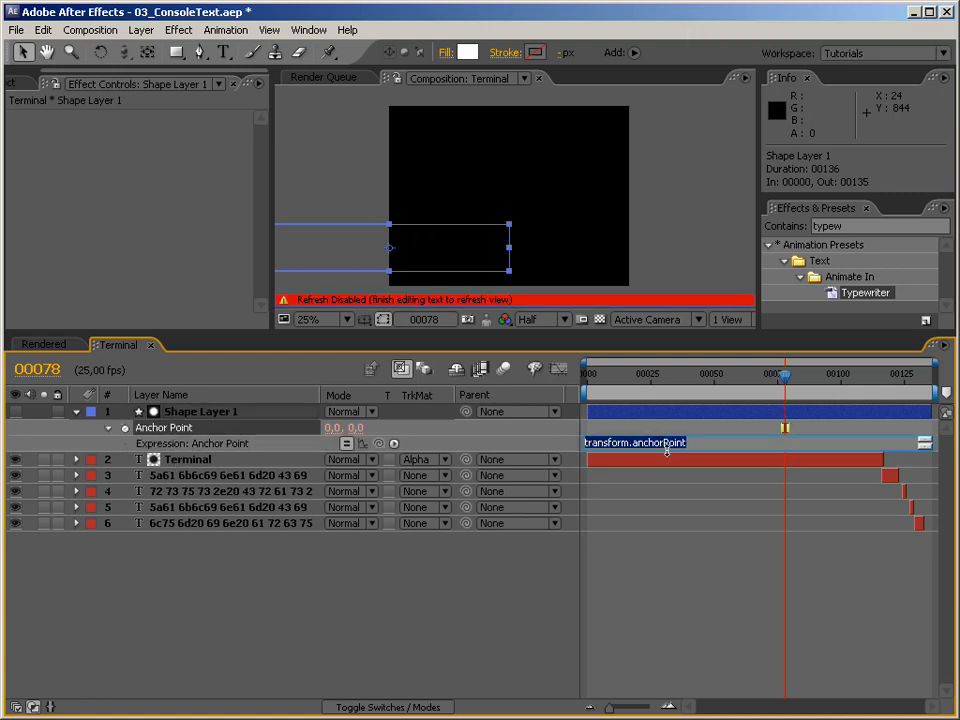
left_click_drag(666, 451, 662, 573)
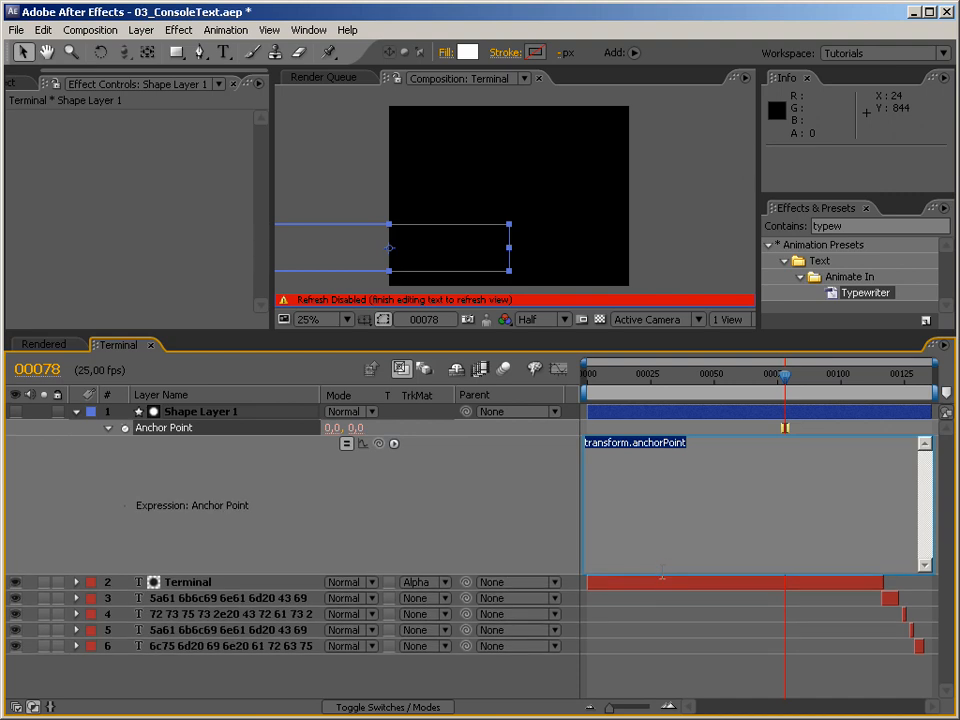
type("x =")
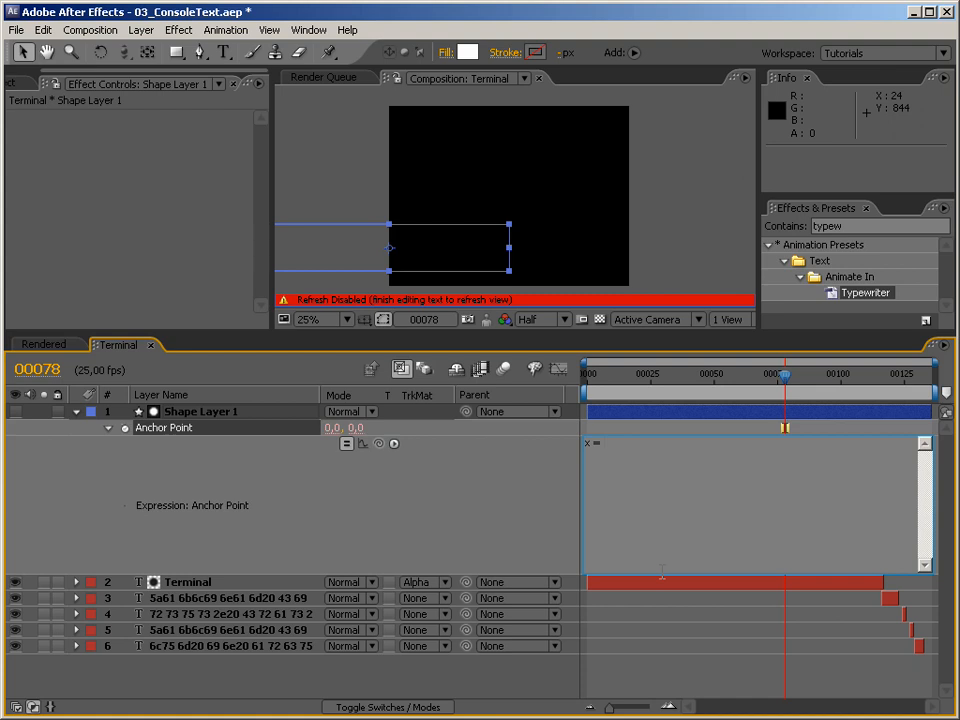
type("thisComp.width / 5")
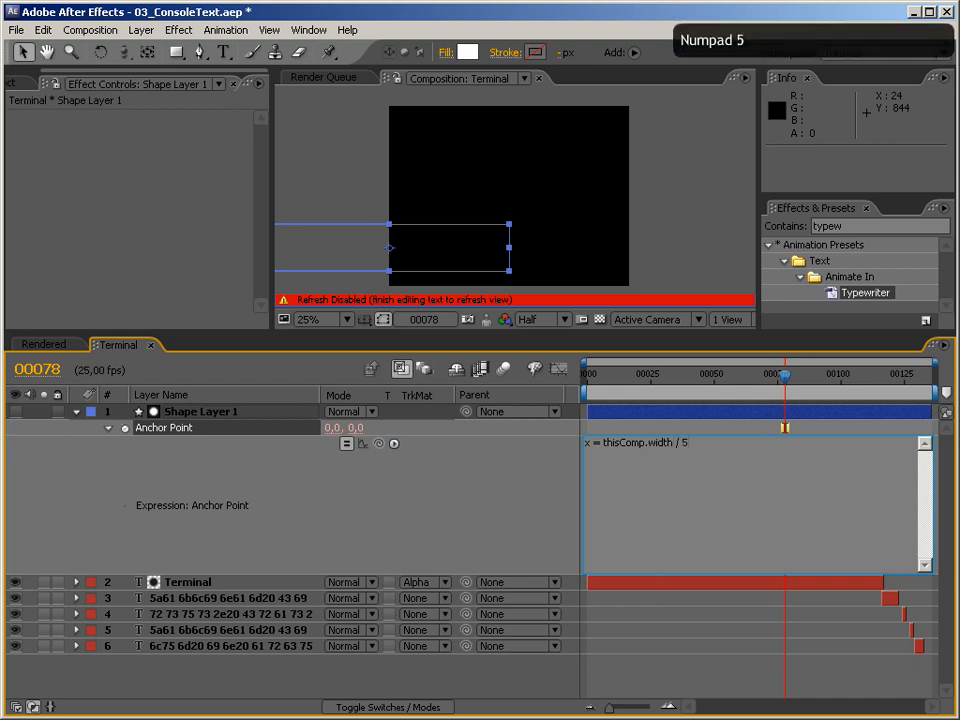
key("BackSpace")
type("2")
Step: Parenthesize and negate the division so the expression line reads x = -(thisComp.width / 2);
key("ctrl+Left")
type("(")
key("ctrl+Right")
key("End")
type(")")
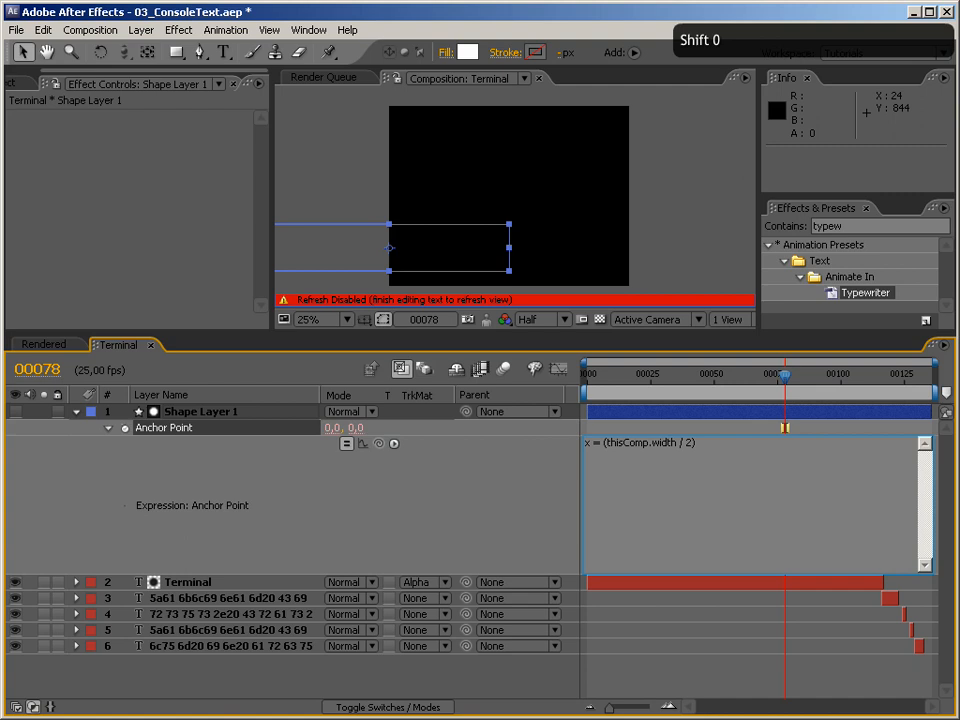
key("ctrl+Left")
key("ctrl+Right")
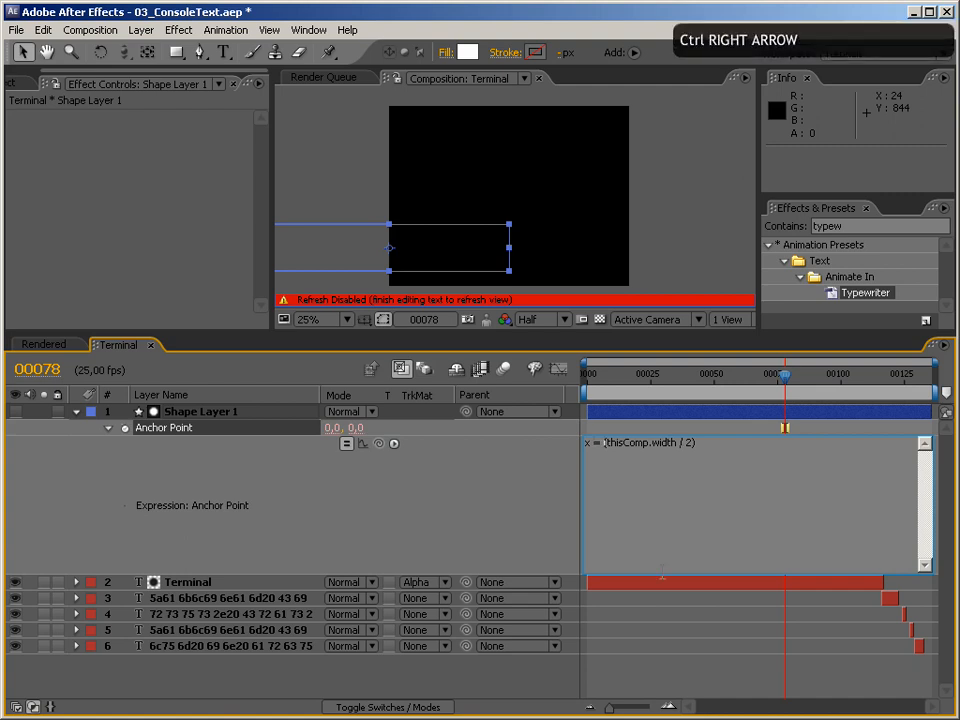
type("-")
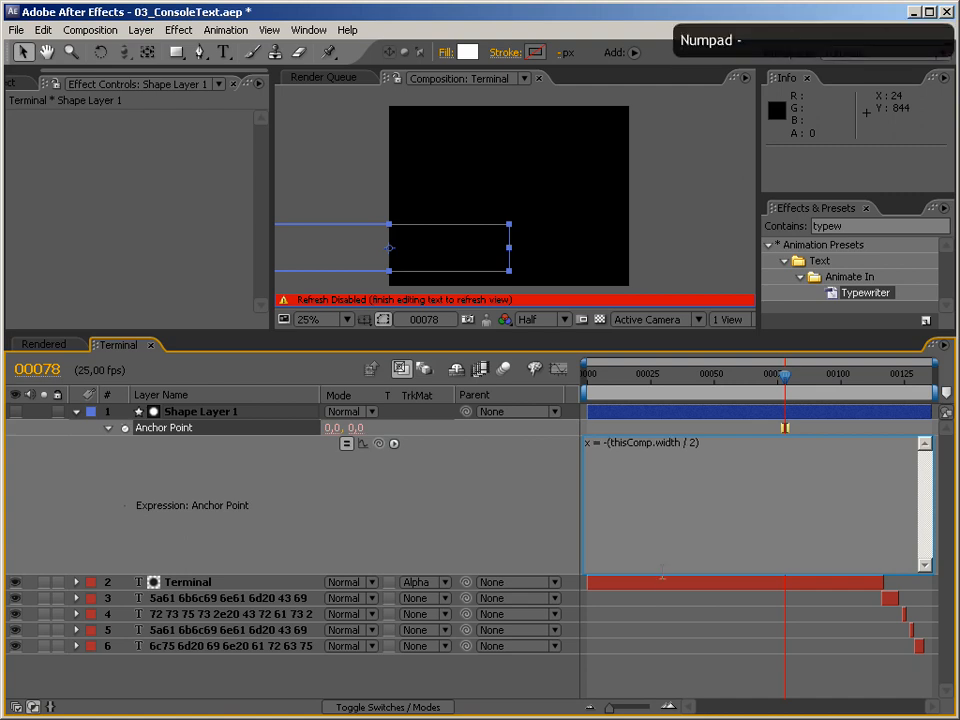
type(";")
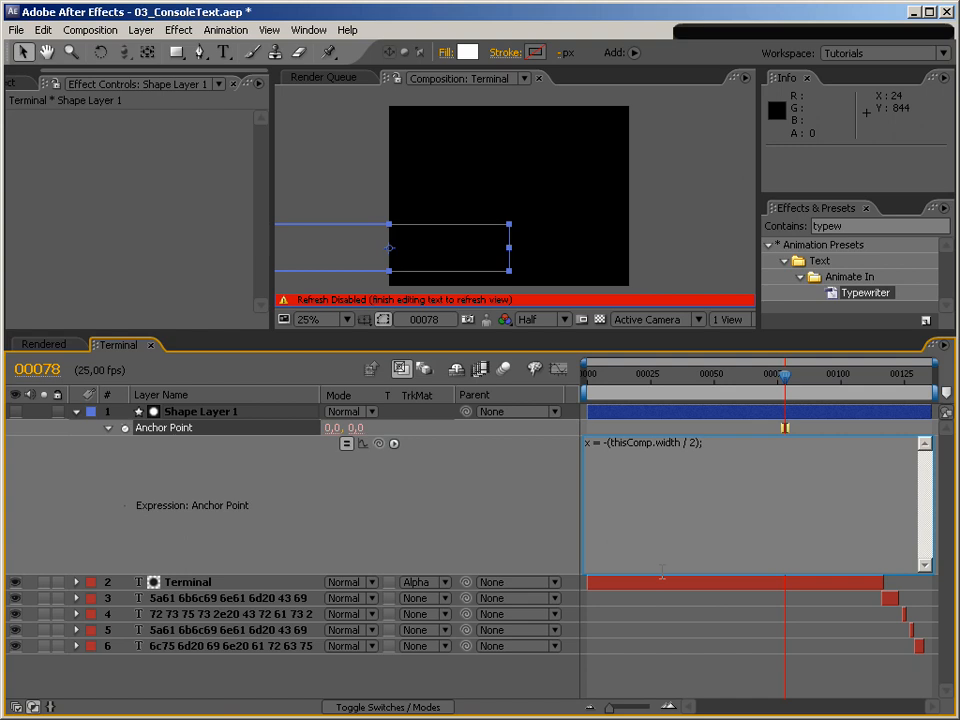
Step: Start a second expression line with y = and reveal the Rectangle Path 1 properties of Shape Layer 1
key("Return")
type("y")
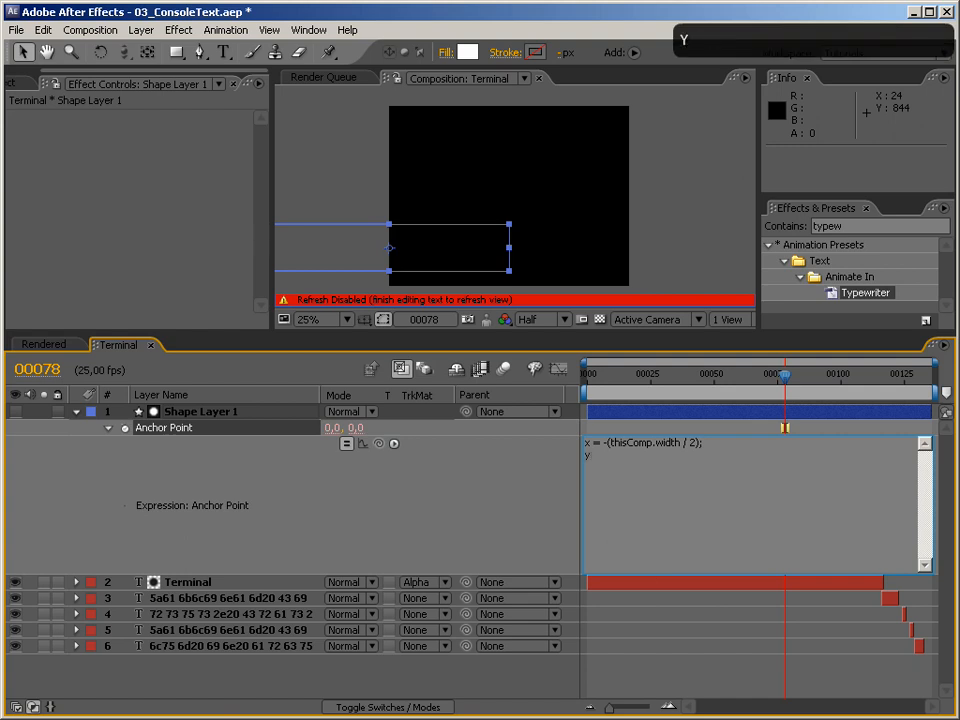
type(" =")
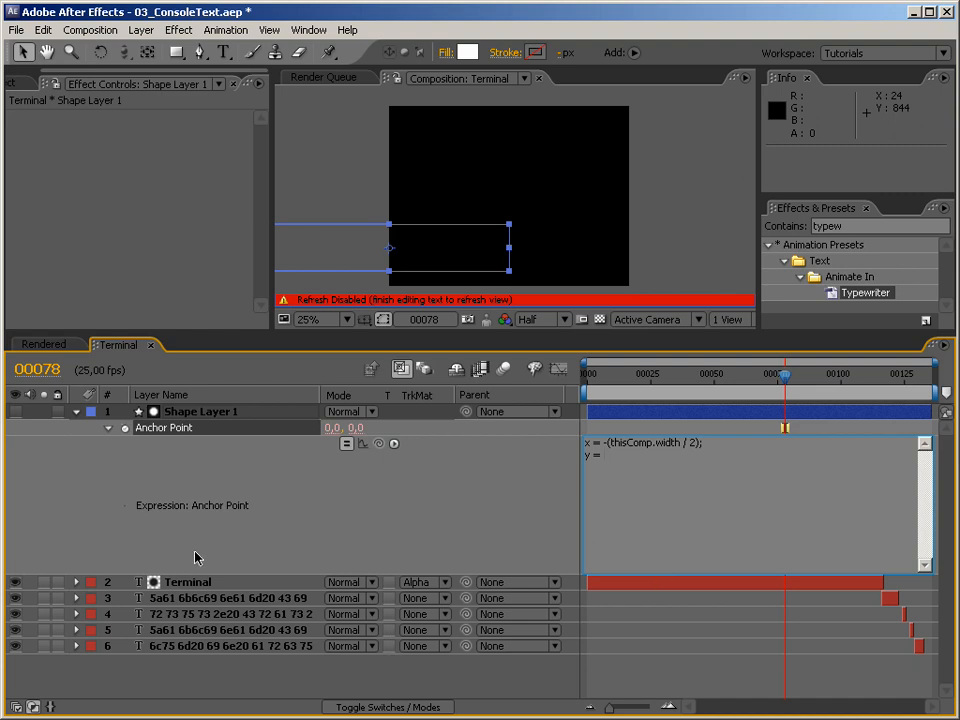
left_click(77, 411)
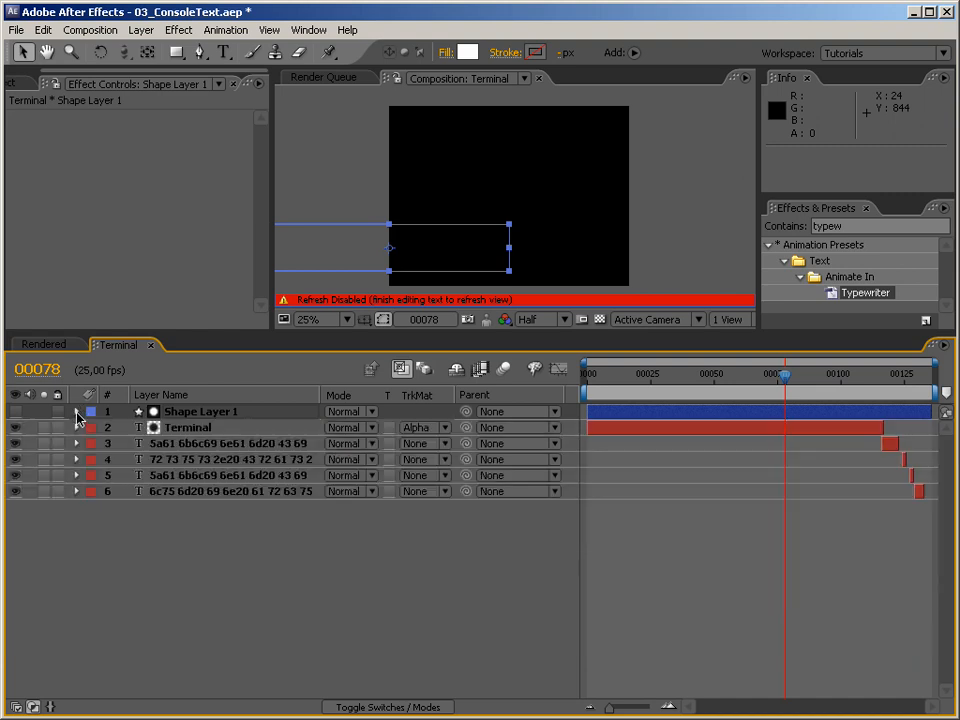
left_click(478, 452)
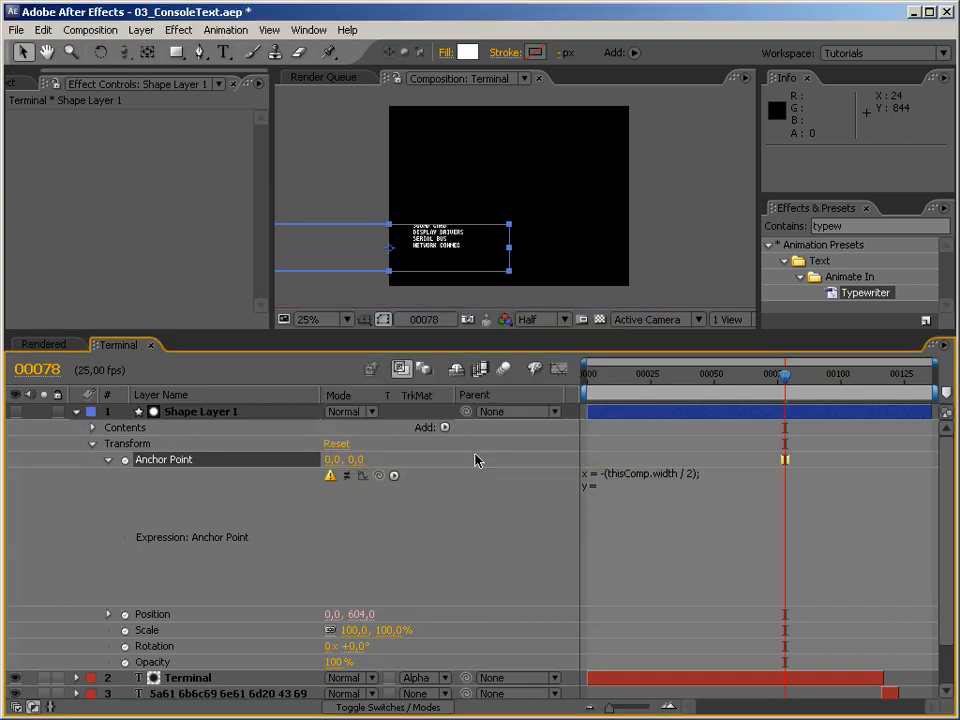
left_click(93, 427)
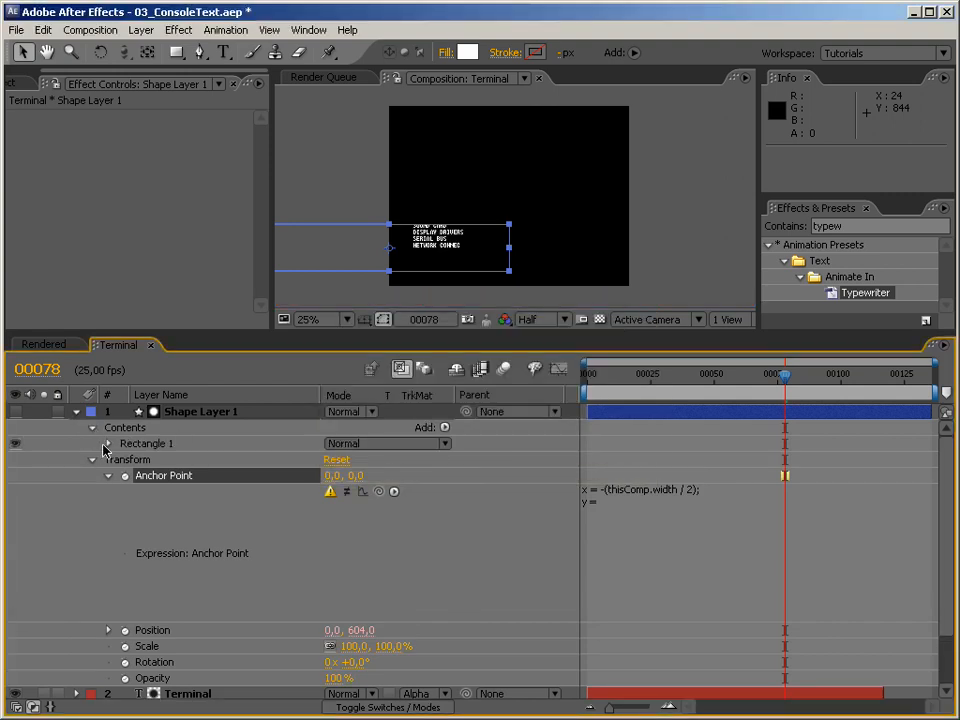
left_click(108, 444)
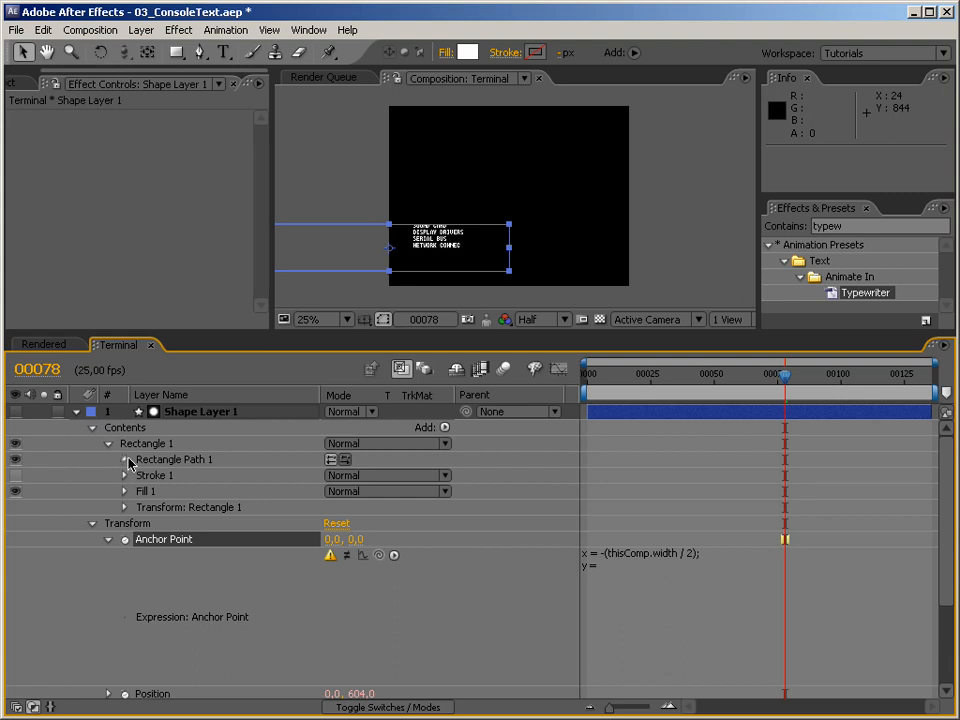
left_click(125, 459)
Step: Complete the y line by linking it to the rectangle's height: y = content("Rectangle 1").content("Rectangle Path 1").size[1] / 2;
left_click(637, 620)
left_click(633, 620)
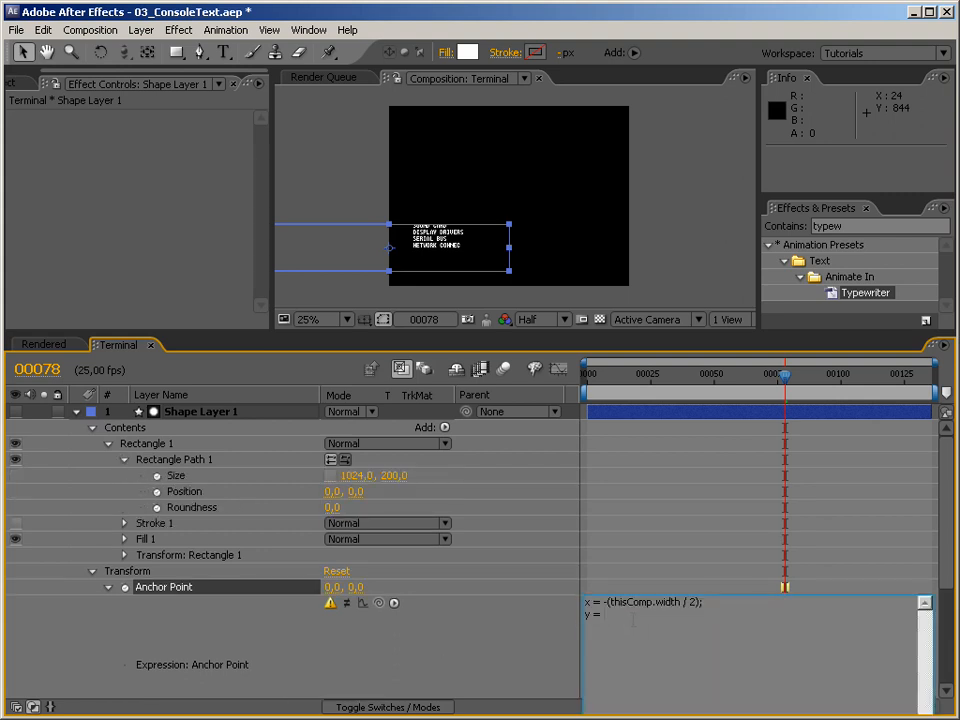
left_click_drag(378, 603, 390, 480)
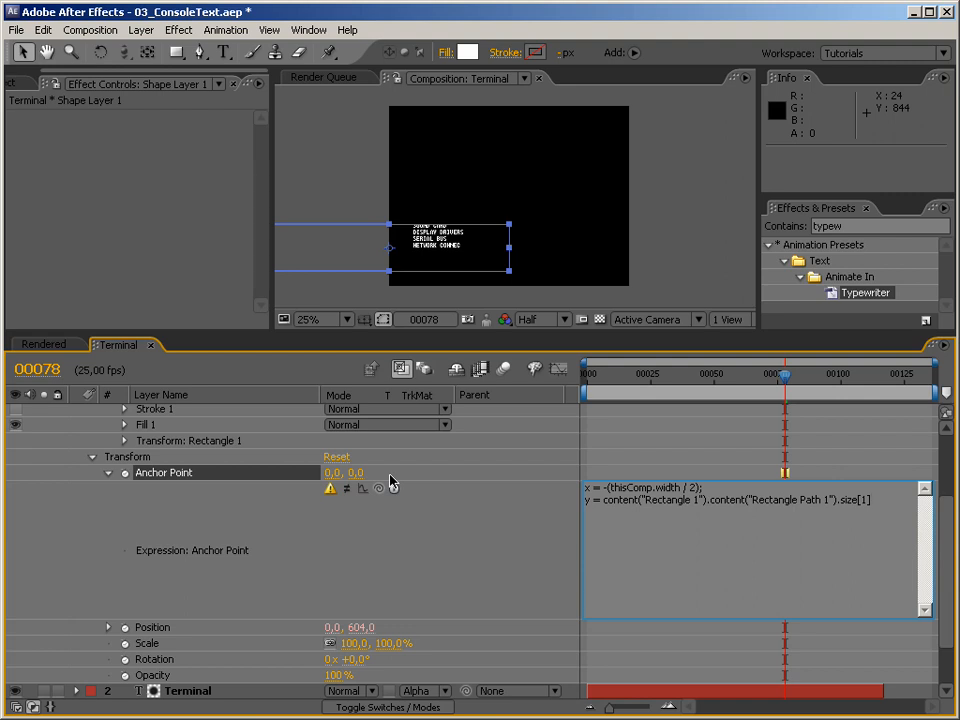
type("/ 2")
type(";")
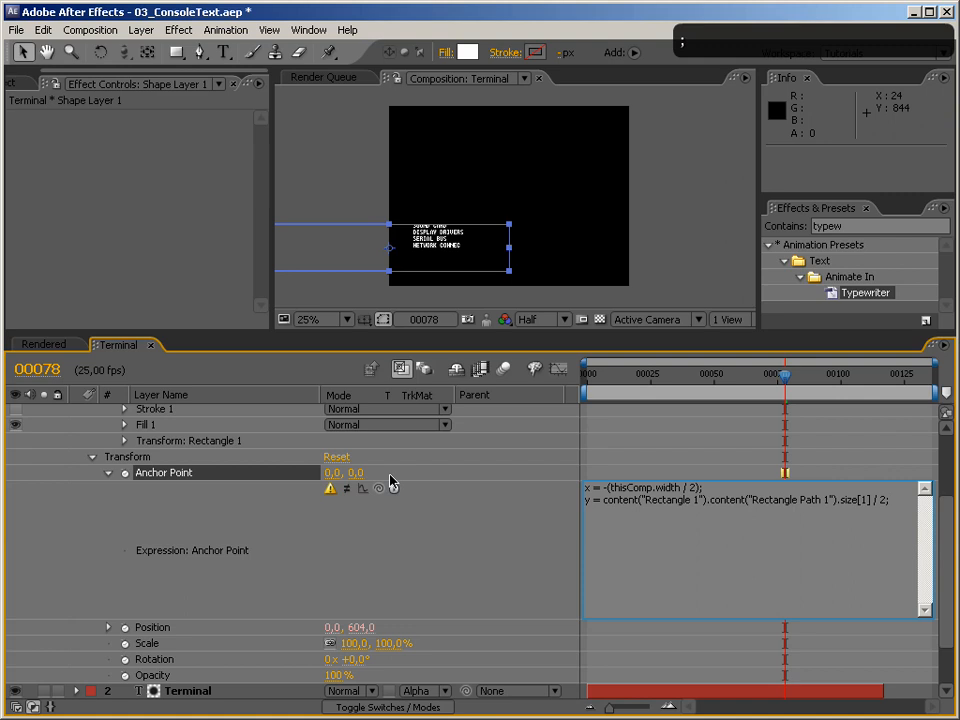
Step: End the Anchor Point expression with the line [x,y] and apply it
key("Return")
type("[x,y]")
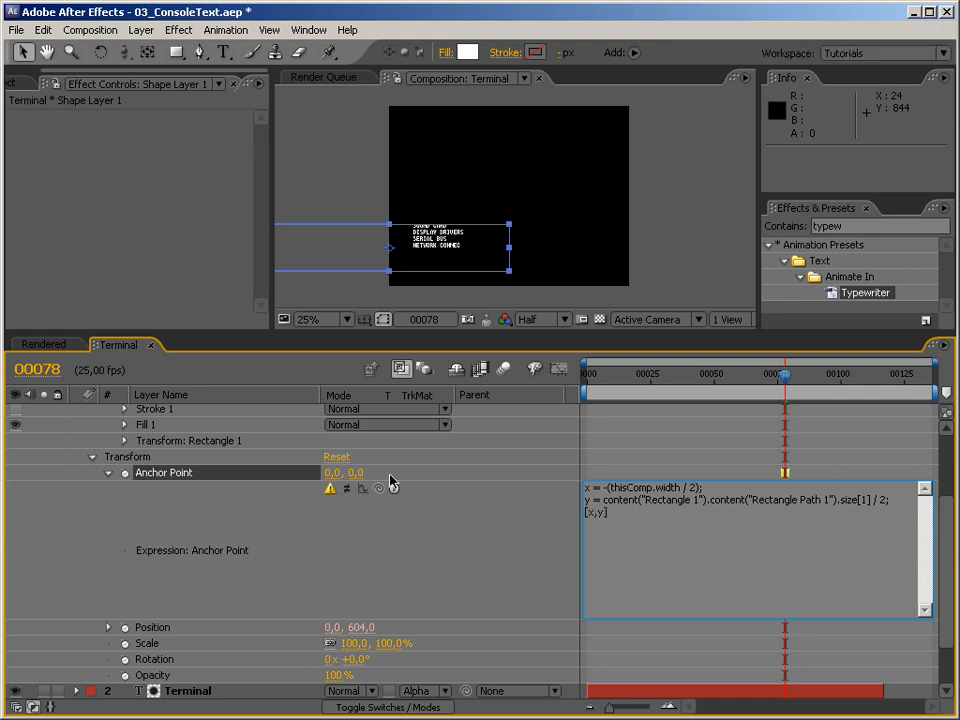
key("KP_Enter")
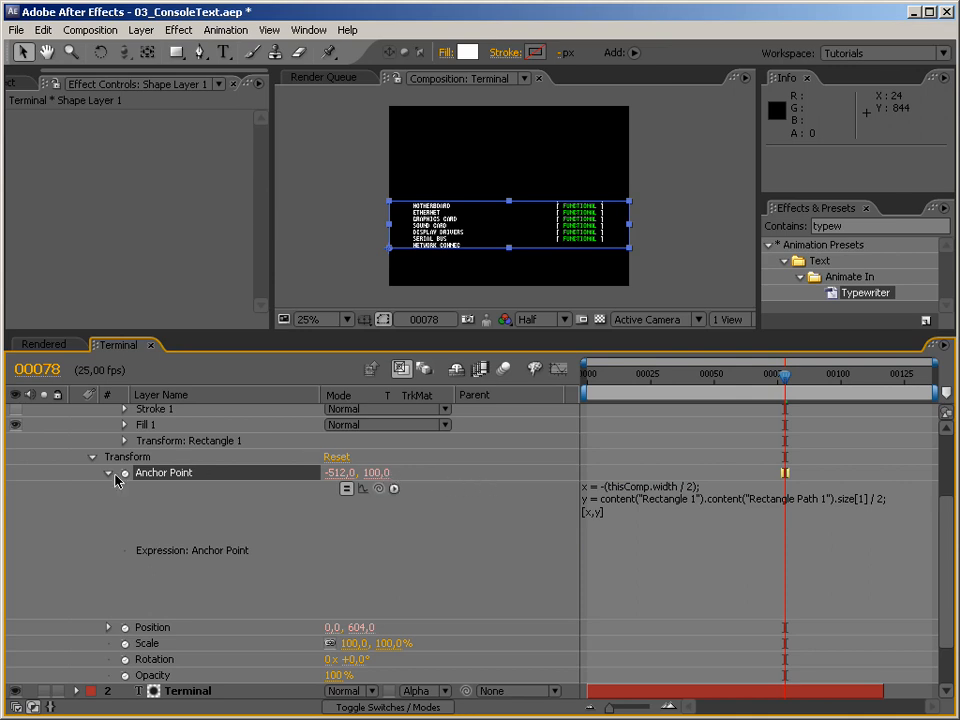
Step: Collapse the Transform group and test the mask with Rectangle Path 1 heights of 500 and 100
left_click(90, 460)
left_click(392, 475)
type("500")
key("KP_Enter")
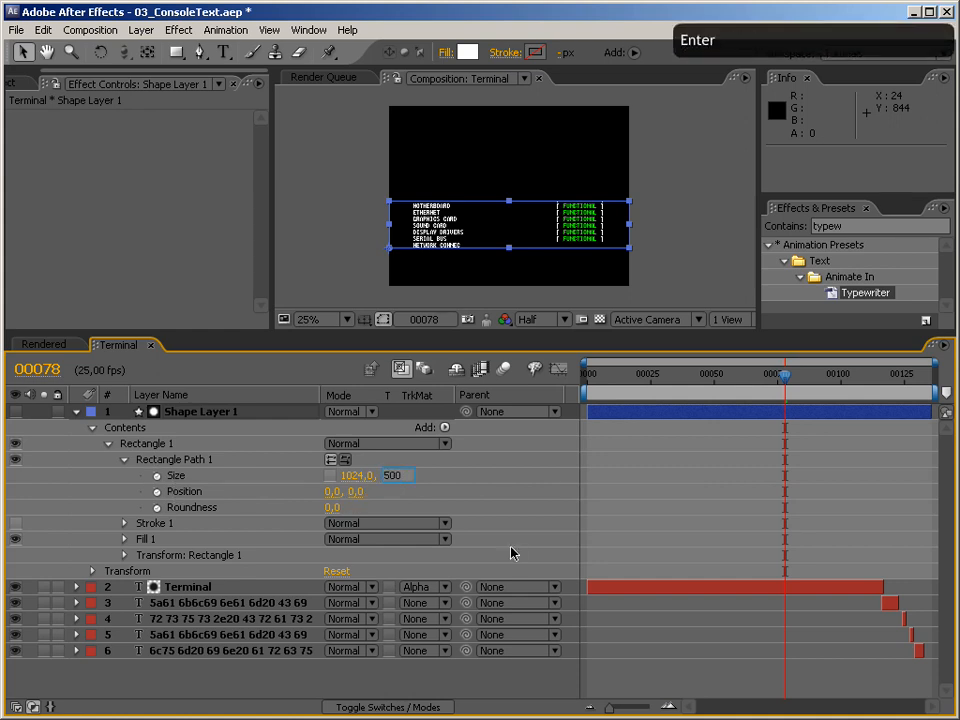
left_click(394, 475)
type("100")
key("KP_Enter")
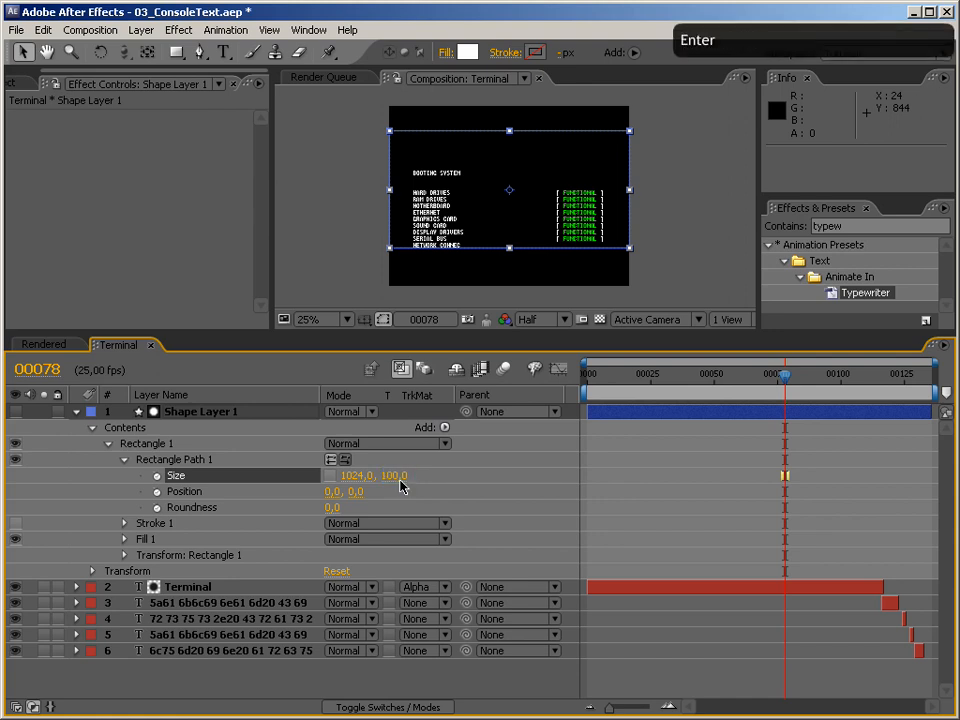
Step: Set the height of Rectangle Path 1 to 300
left_click(398, 478)
type("300")
key("Return")
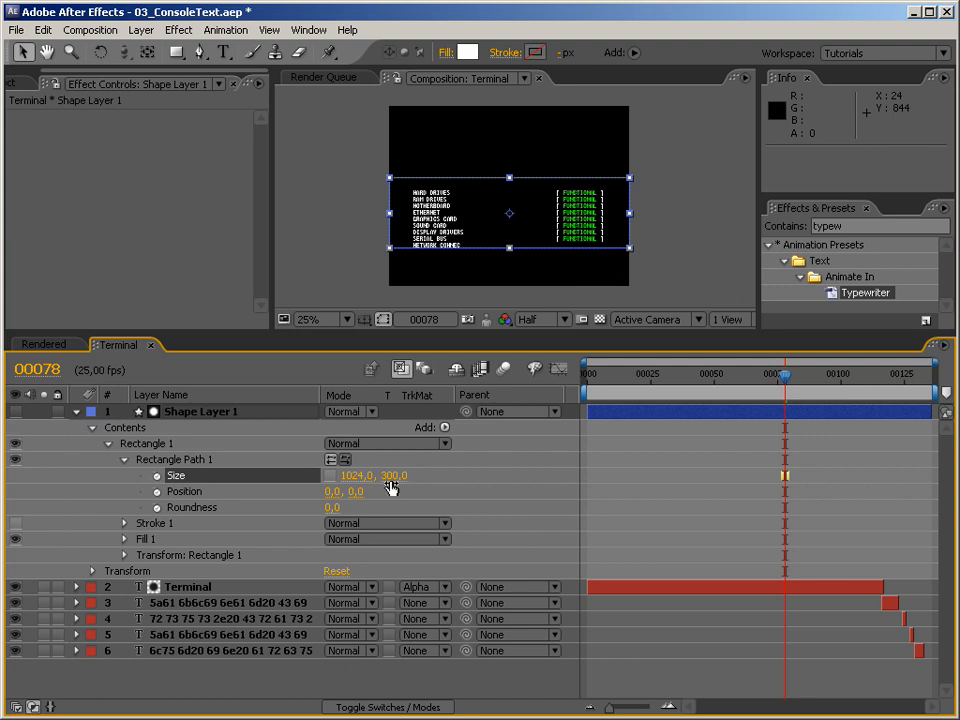
Step: Lock the effect controls to the Terminal layer and begin a Size expression on Rectangle Path 1 with the line x = value[0];
left_click(160, 587)
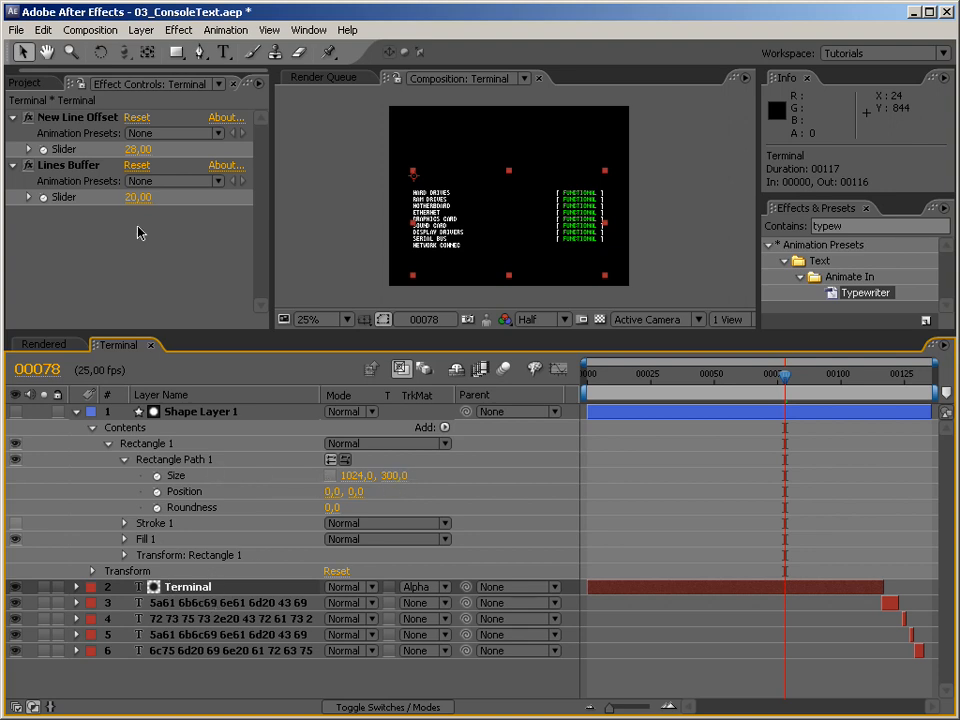
left_click(68, 80)
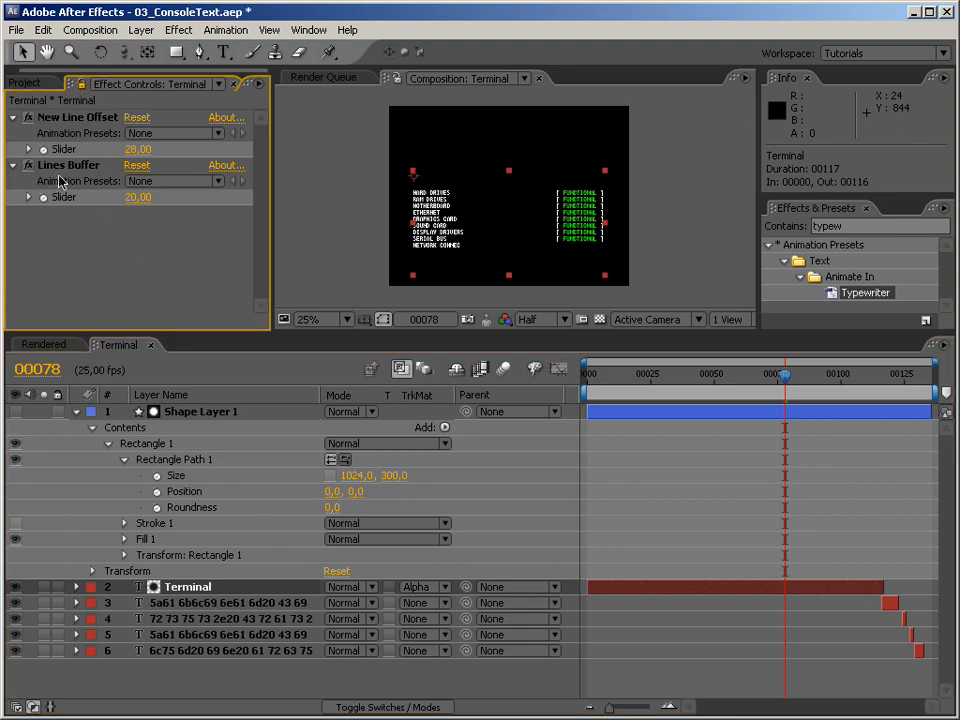
left_click(156, 478, "alt")
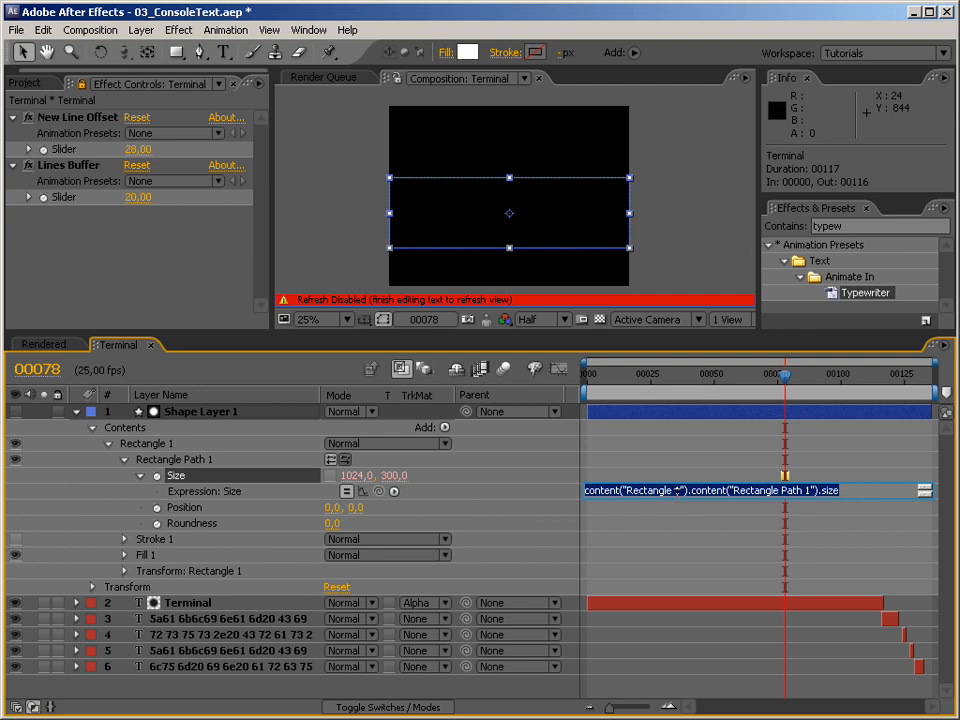
left_click_drag(675, 515, 675, 561)
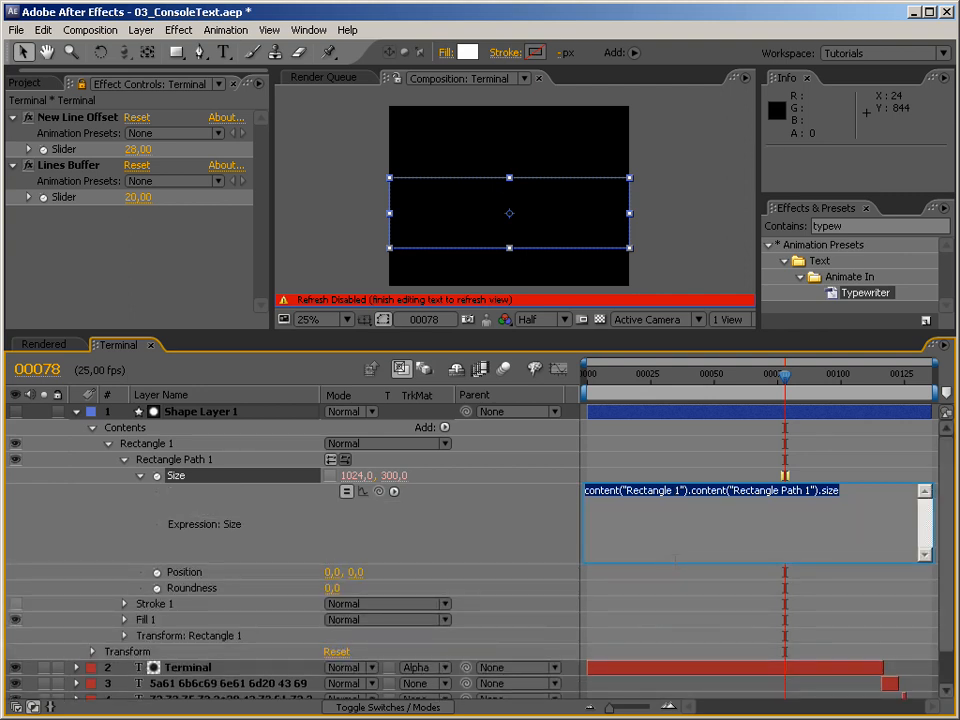
type("x =")
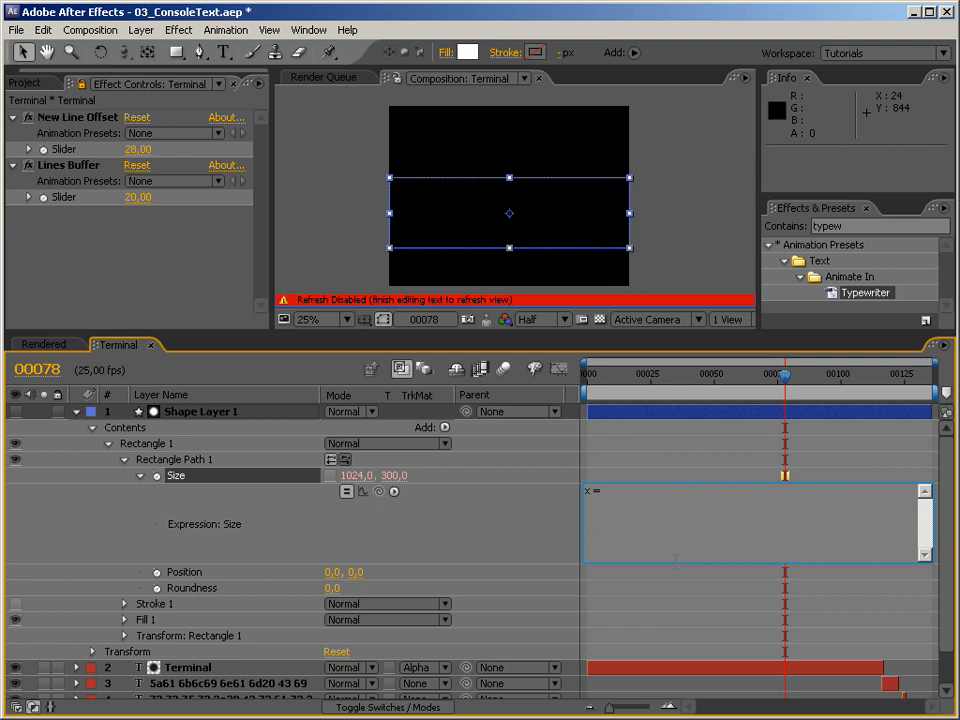
type(" value[0")
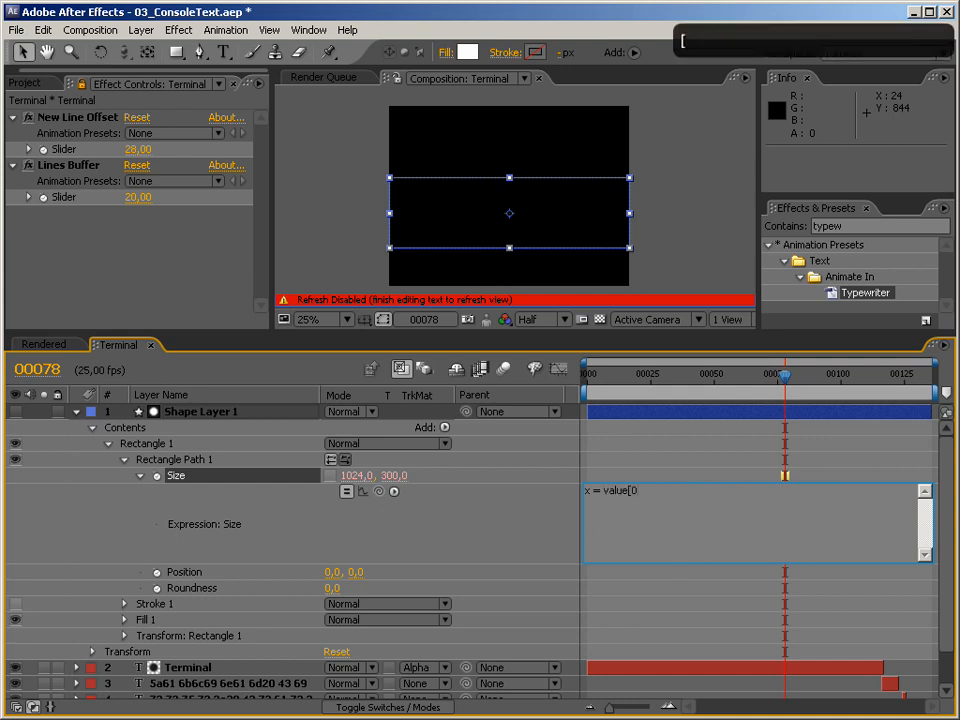
type("];")
Step: Complete the Size expression with y as the Lines Buffer slider multiplied by the New Line Offset slider, end it with [x,y] and apply it
key("Return")
type("y =")
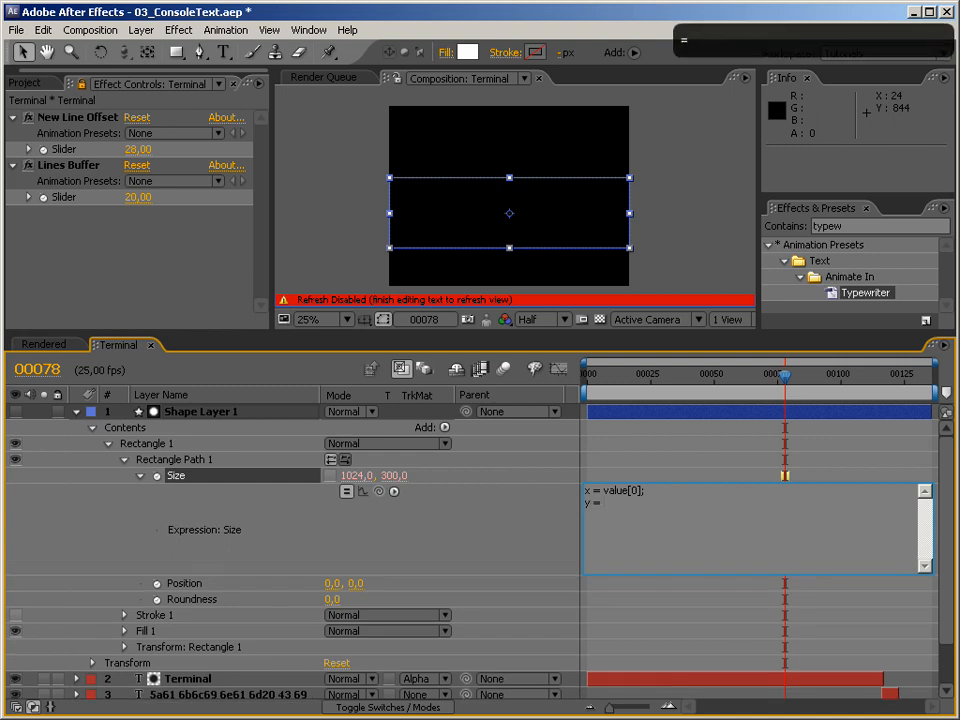
left_click_drag(379, 492, 70, 197)
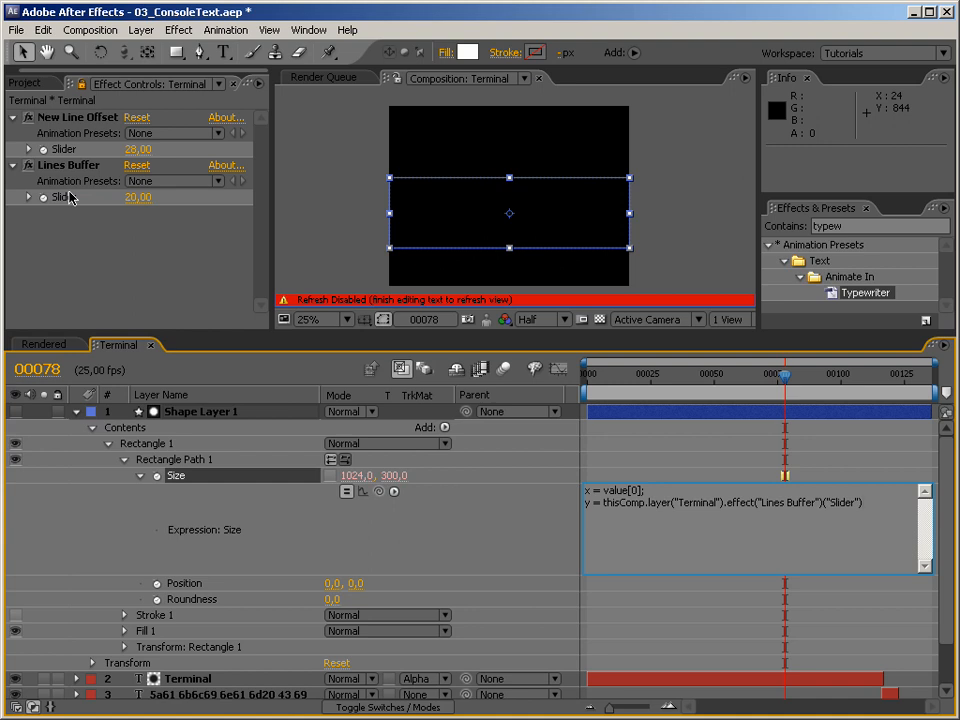
type("*")
left_click_drag(378, 491, 88, 155)
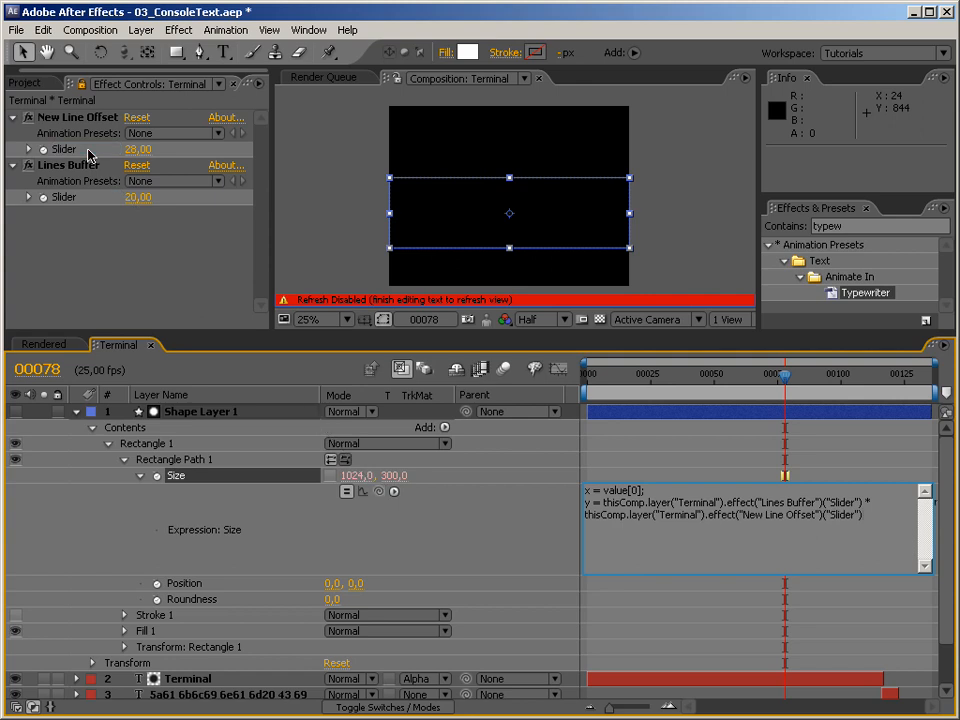
type(";")
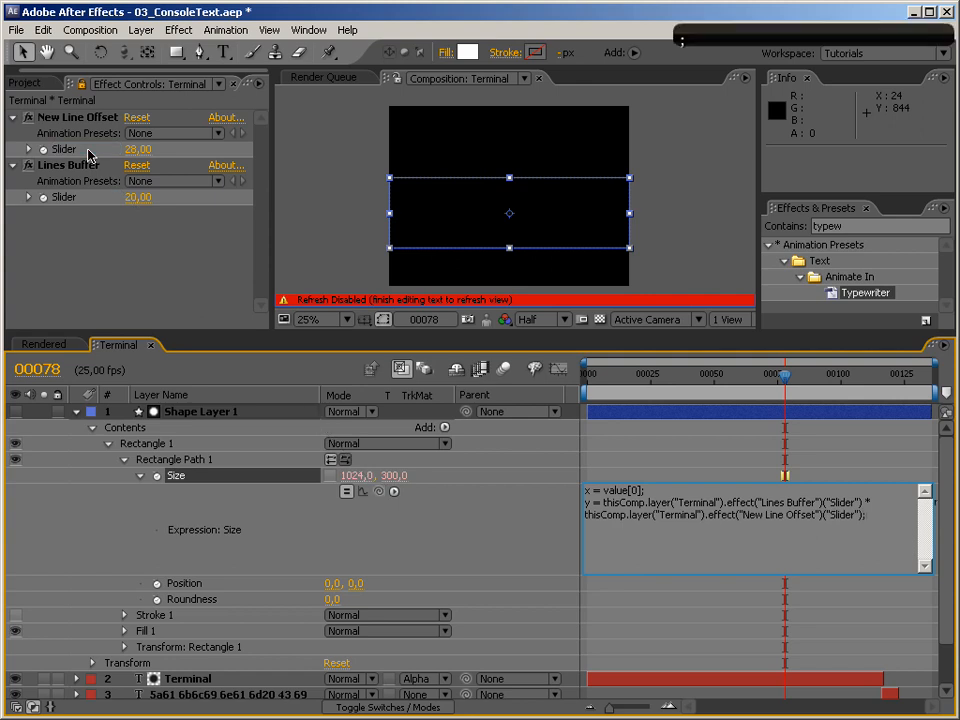
key("Return")
type("[x,y]")
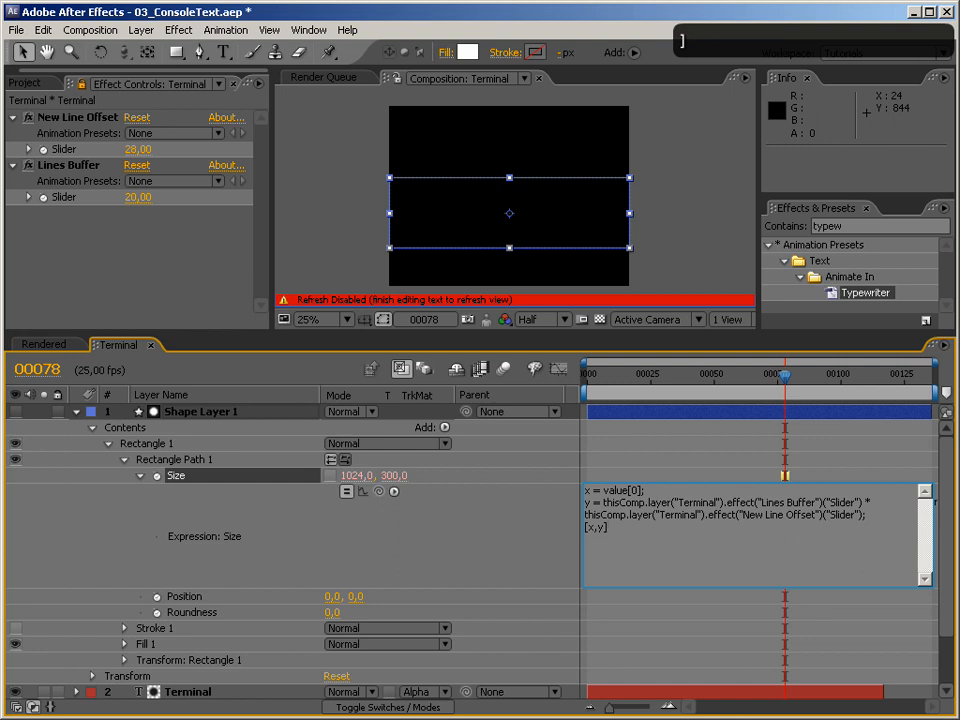
key("KP_Enter")
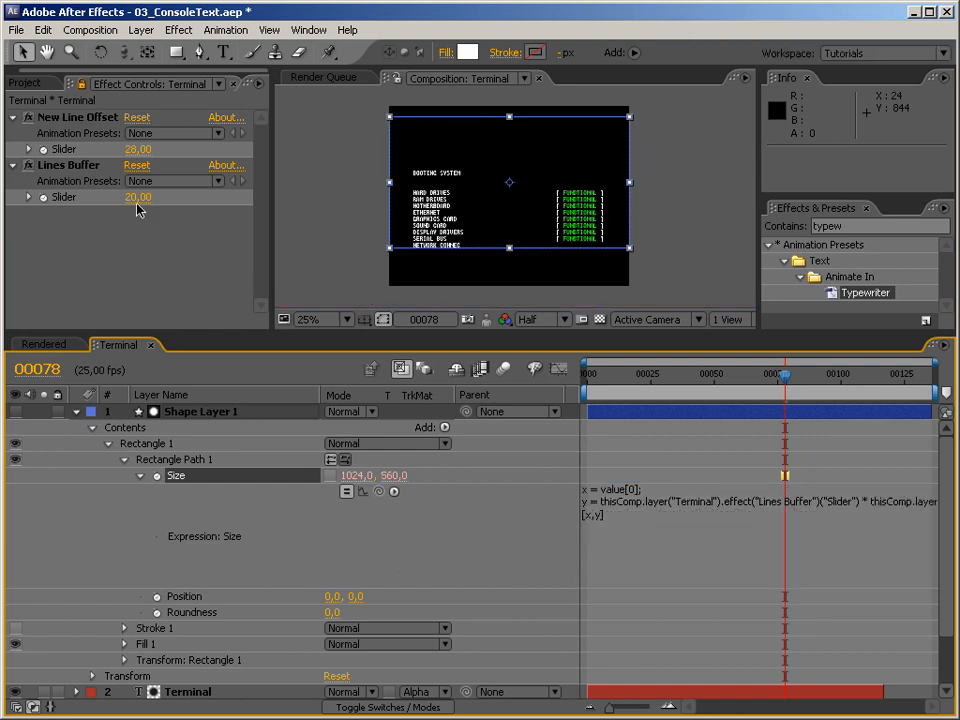
Step: Set the Lines Buffer slider to 1 to check the mask around a single text line at 50% magnification
left_click(131, 197)
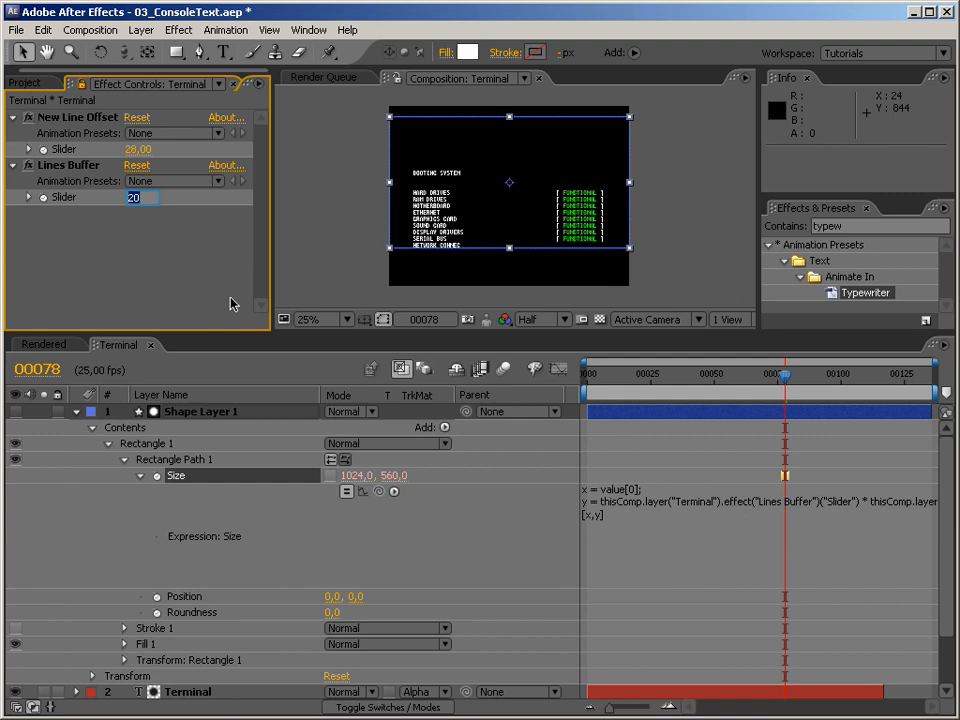
type("1")
key("KP_Enter")
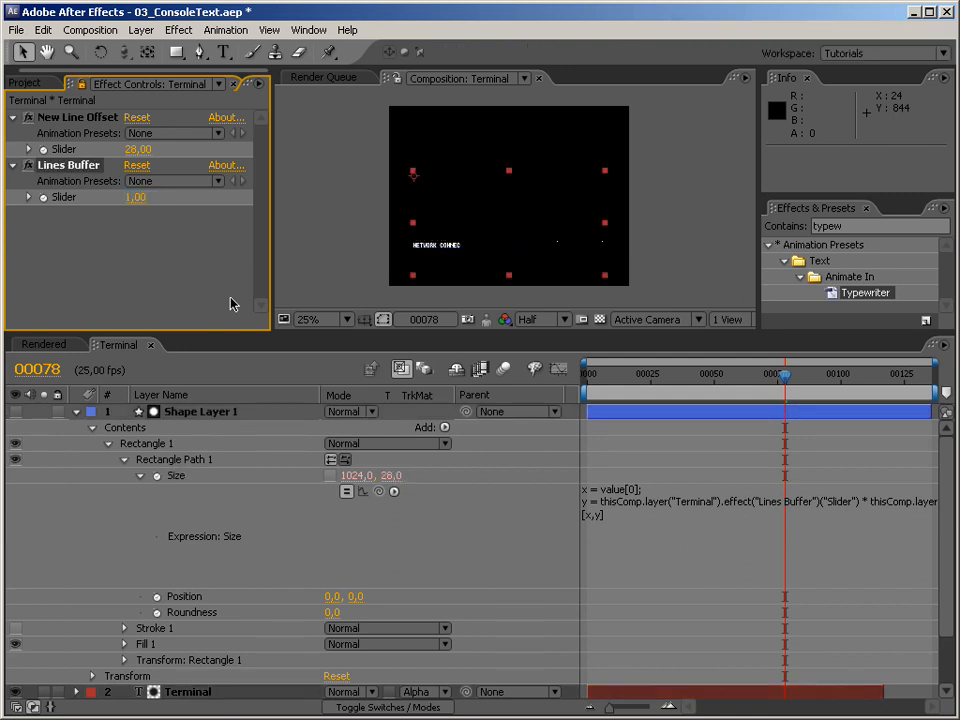
key("ctrl+equal")
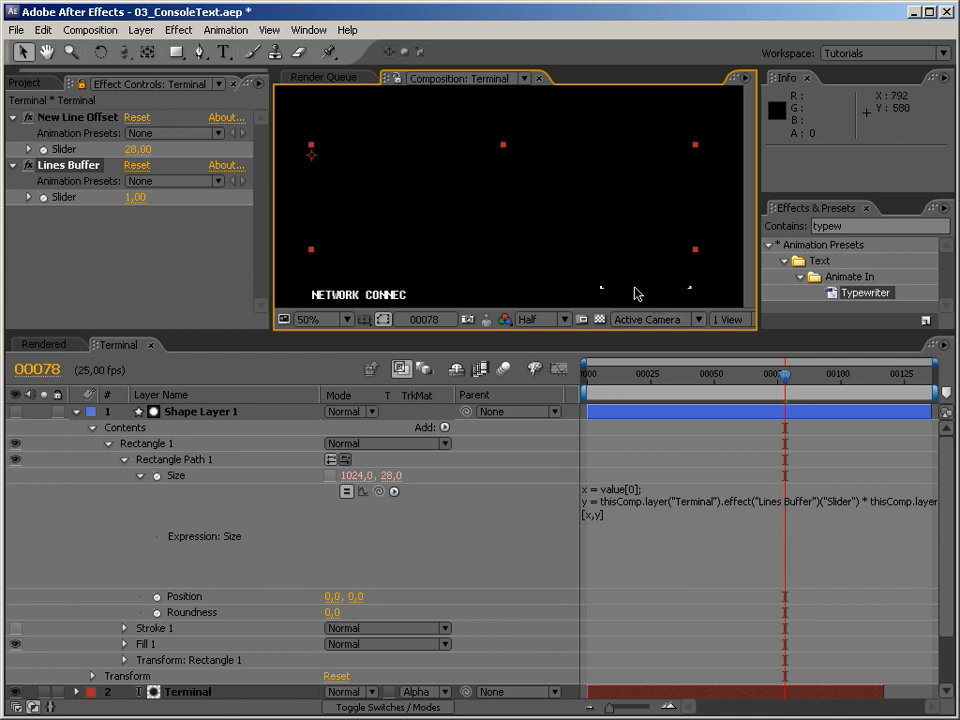
Step: Find the Slider Control effect, add it below Lines Buffer on the Terminal layer and rename it Fine Tune
left_click(875, 226)
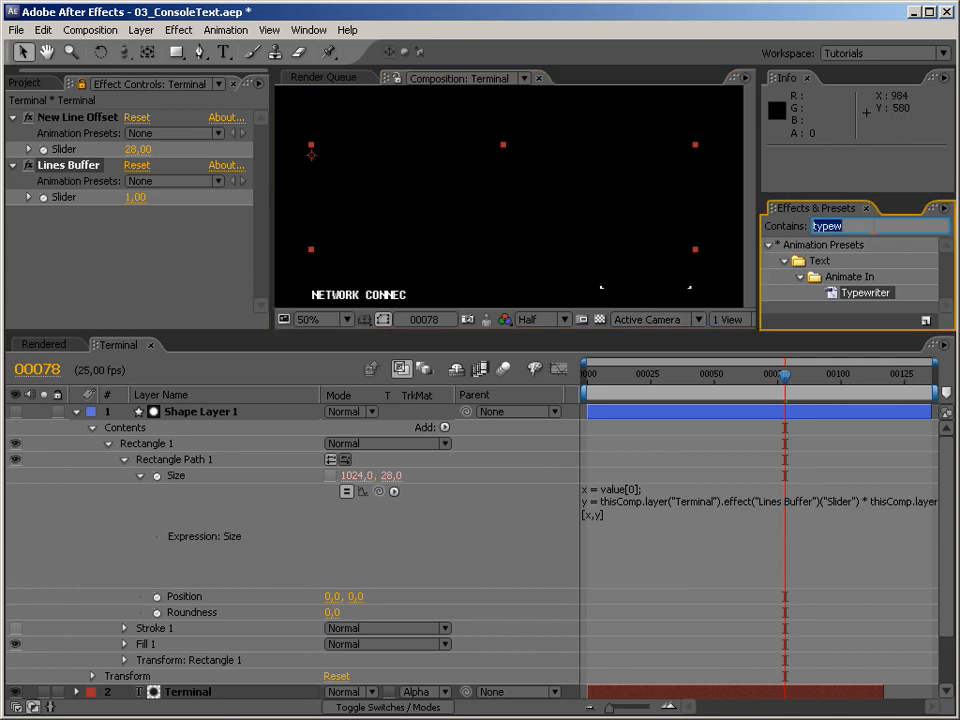
type("slin")
key("BackSpace")
type("der")
left_click_drag(839, 260, 170, 240)
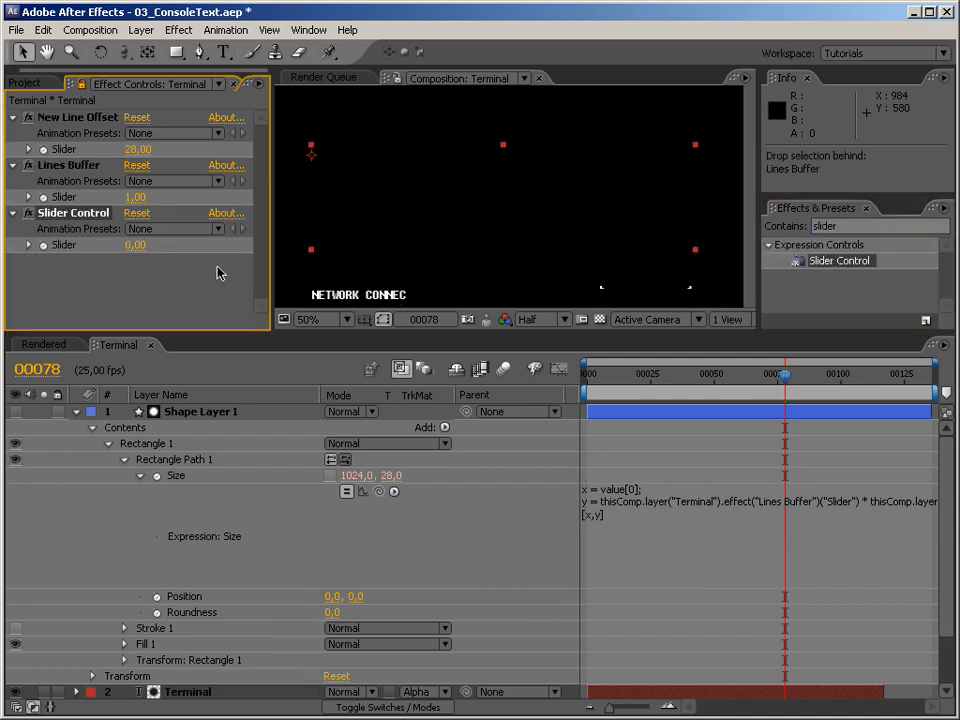
key("Return")
type("Fine Tune")
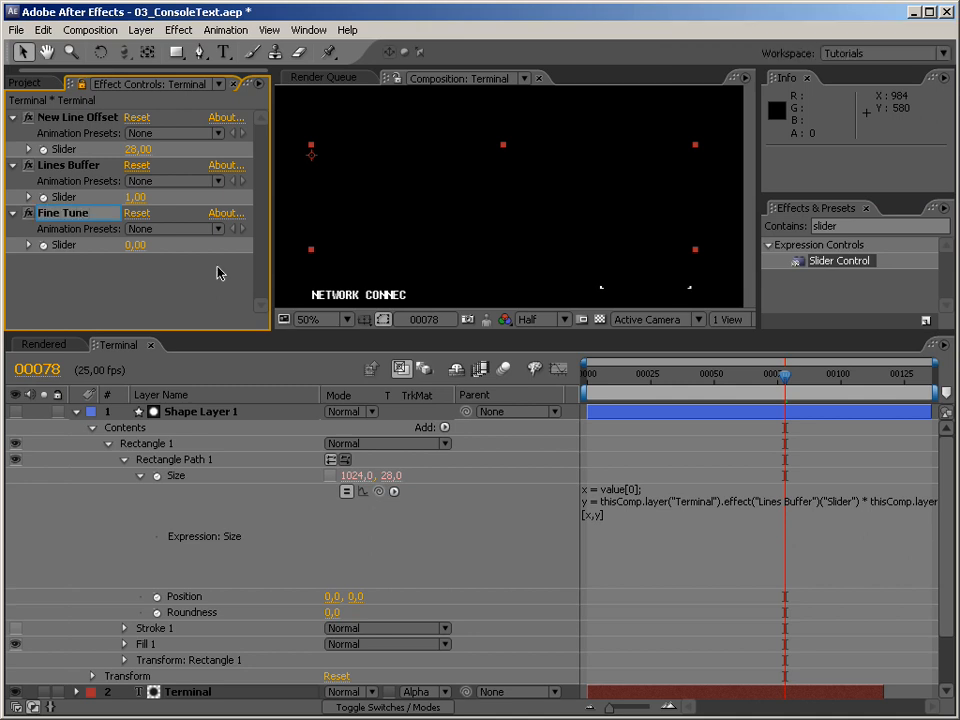
key("Return")
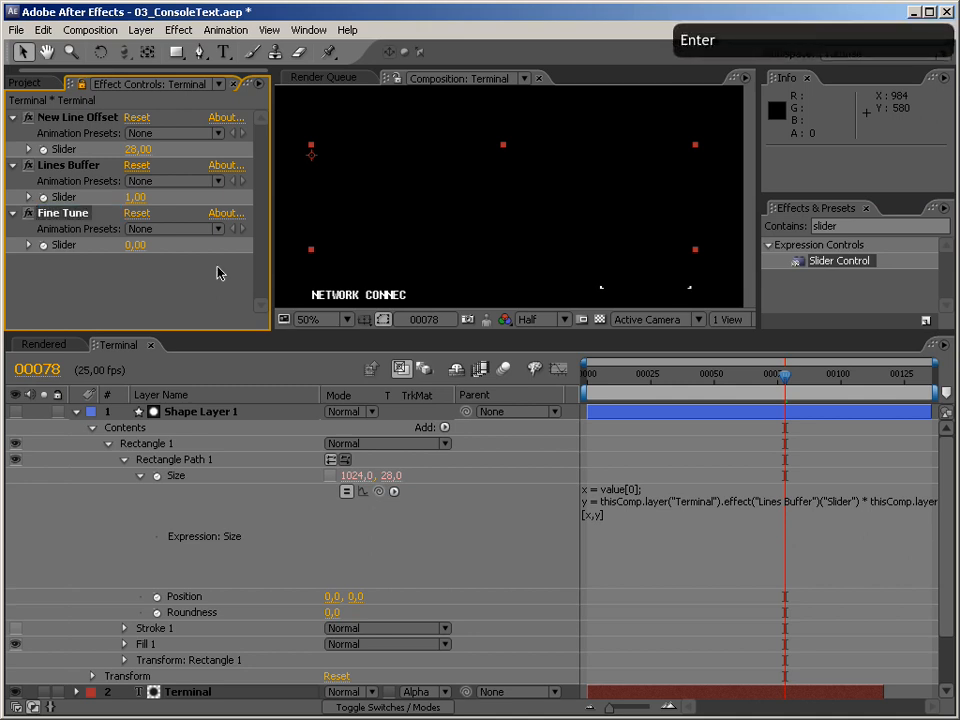
Step: Insert a line before [x,y] in the Size expression setting y to y minus the Fine Tune slider / 10, and apply it
left_click(782, 503)
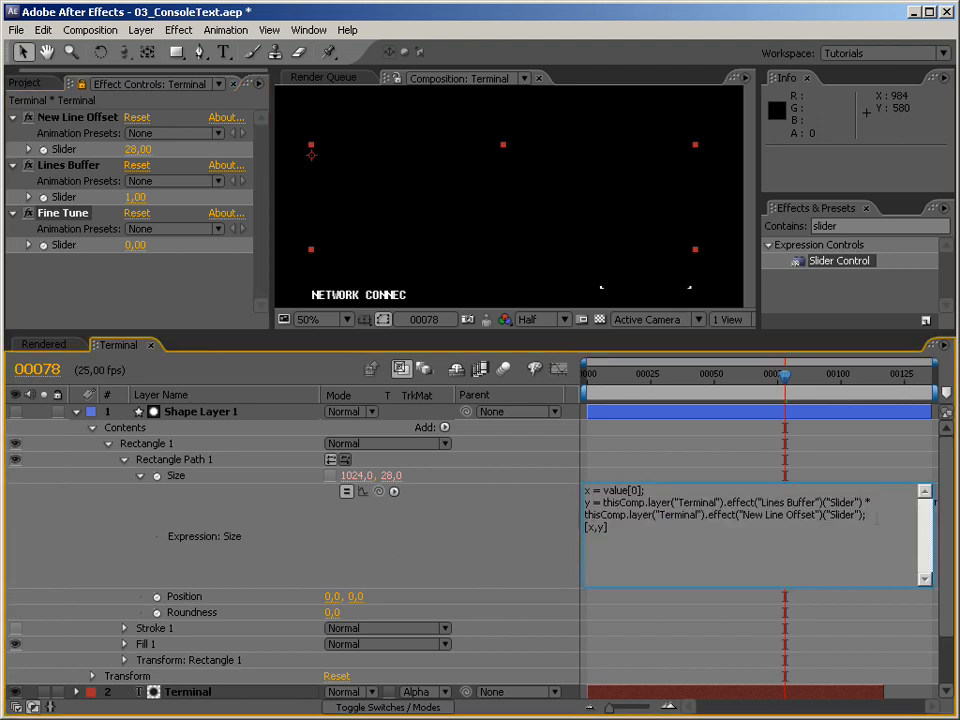
key("Return")
type("y = y")
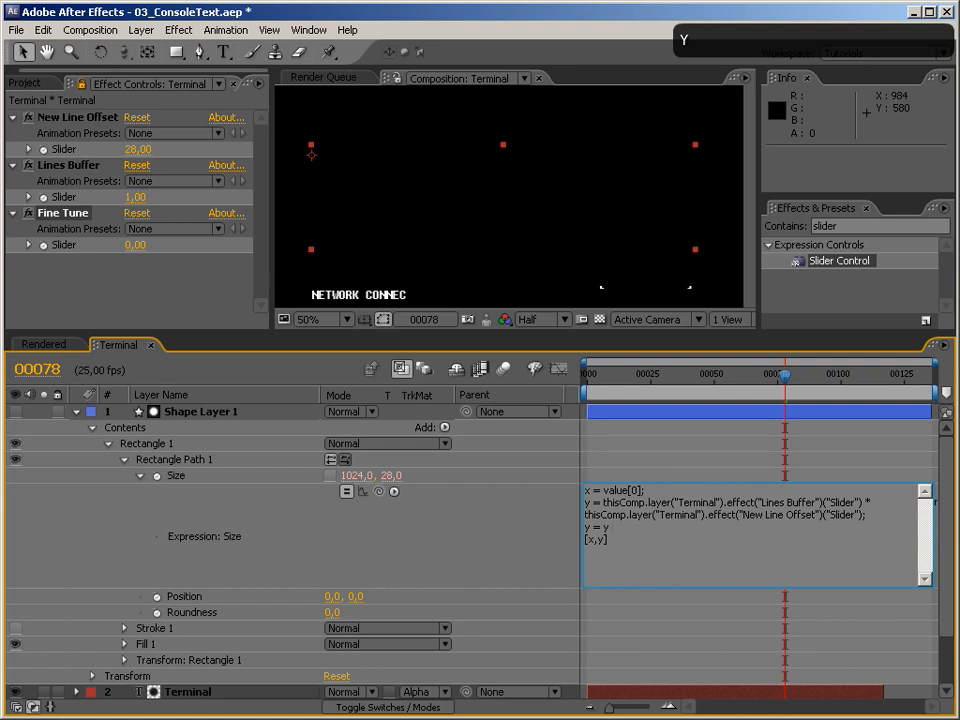
type(" -")
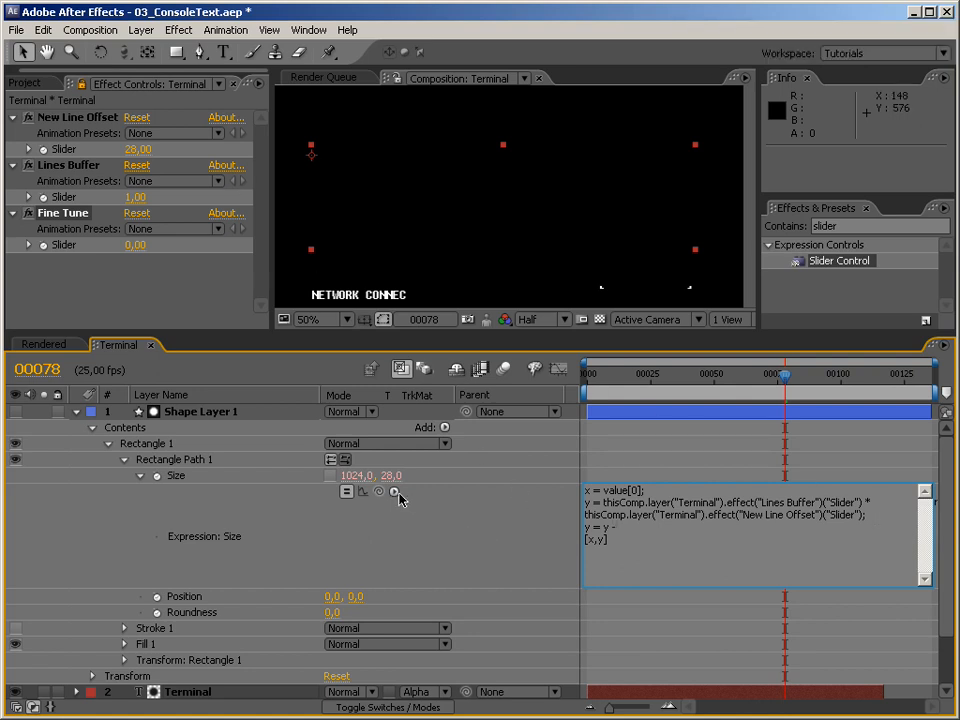
left_click_drag(378, 491, 70, 250)
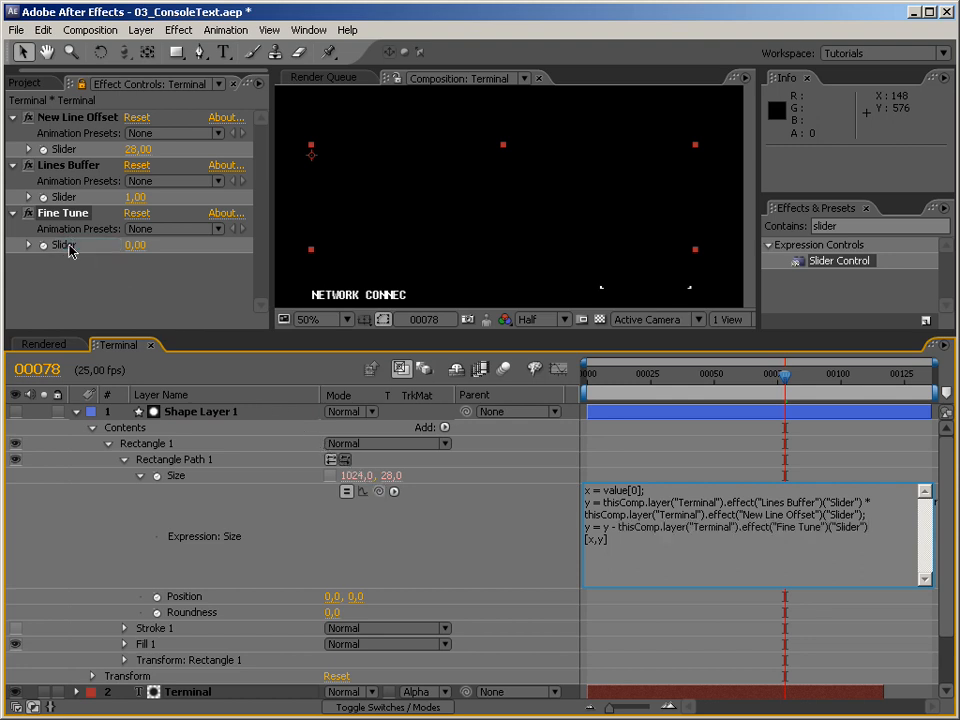
type("/ 10")
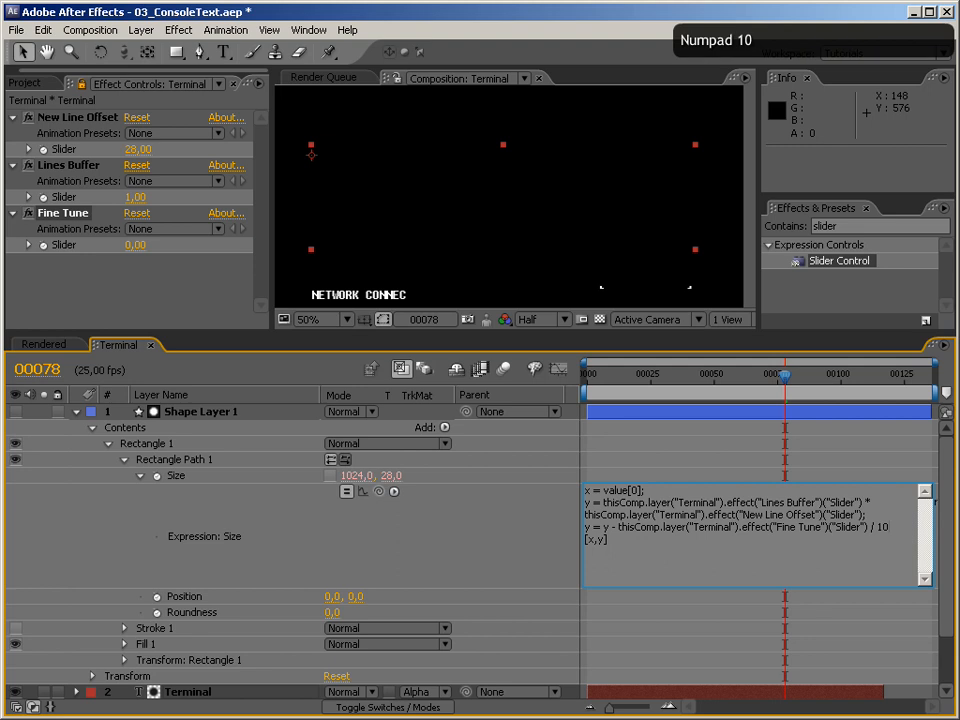
type(";")
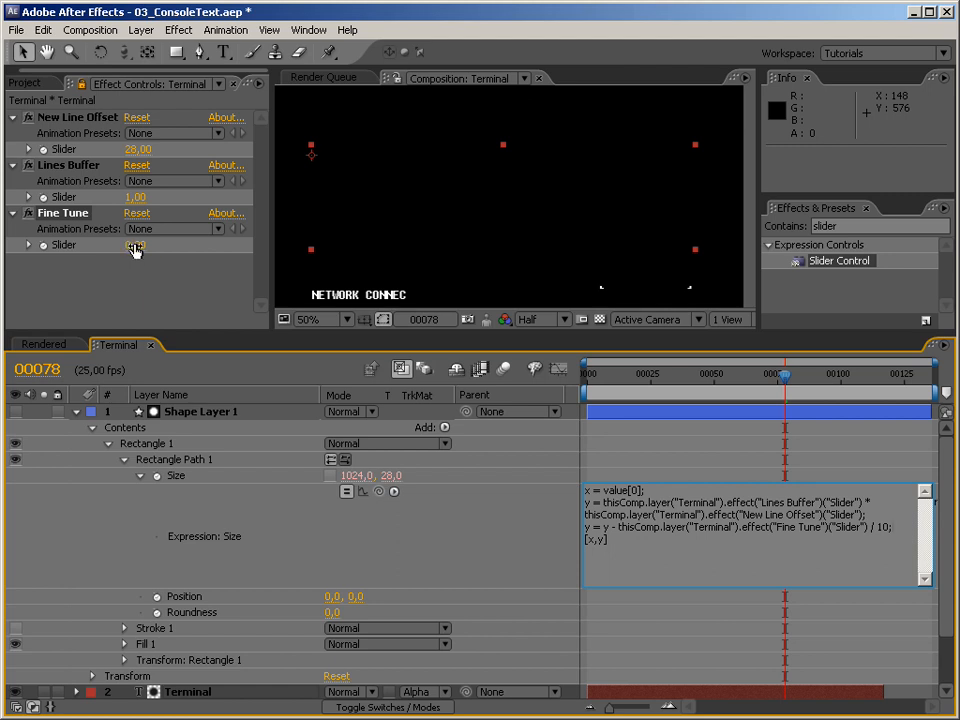
key("Down")
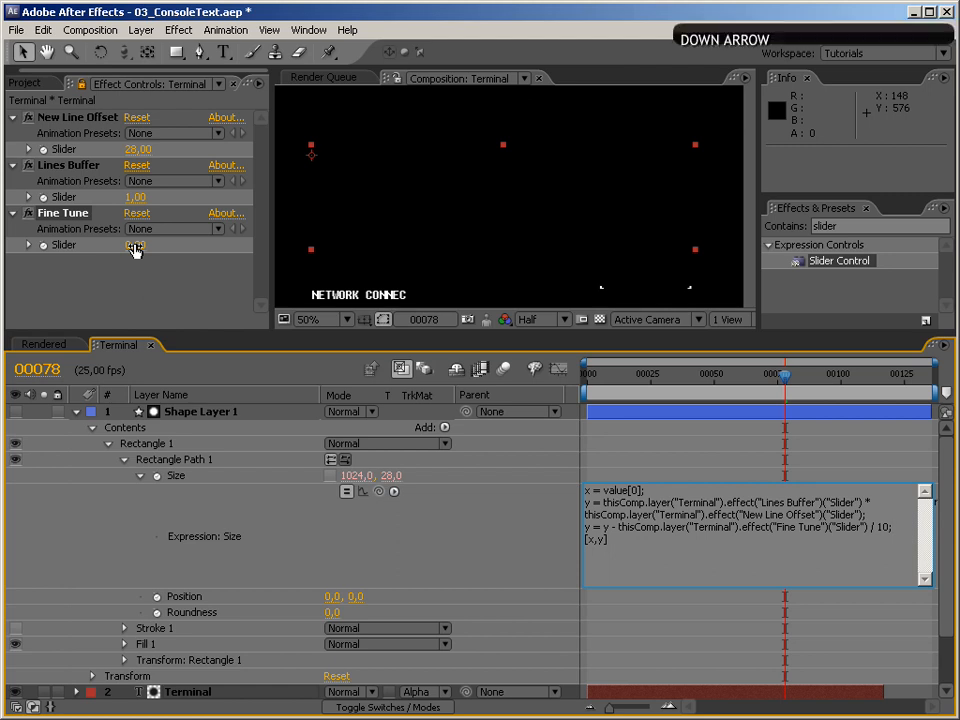
key("Return")
Step: Set the Fine Tune slider to 60
left_click(136, 246)
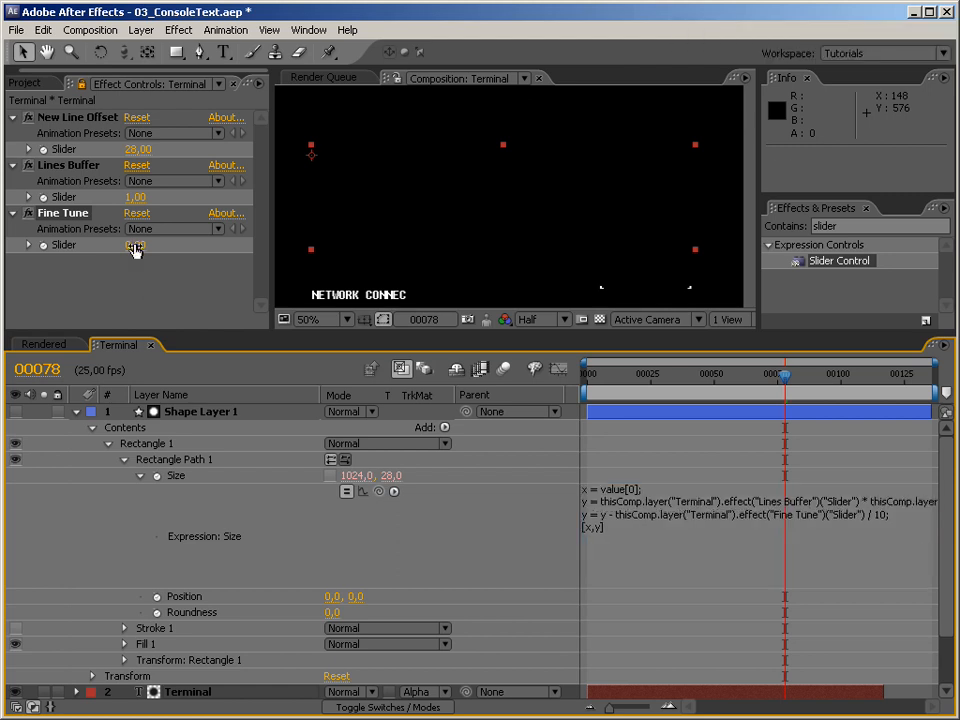
type("0")
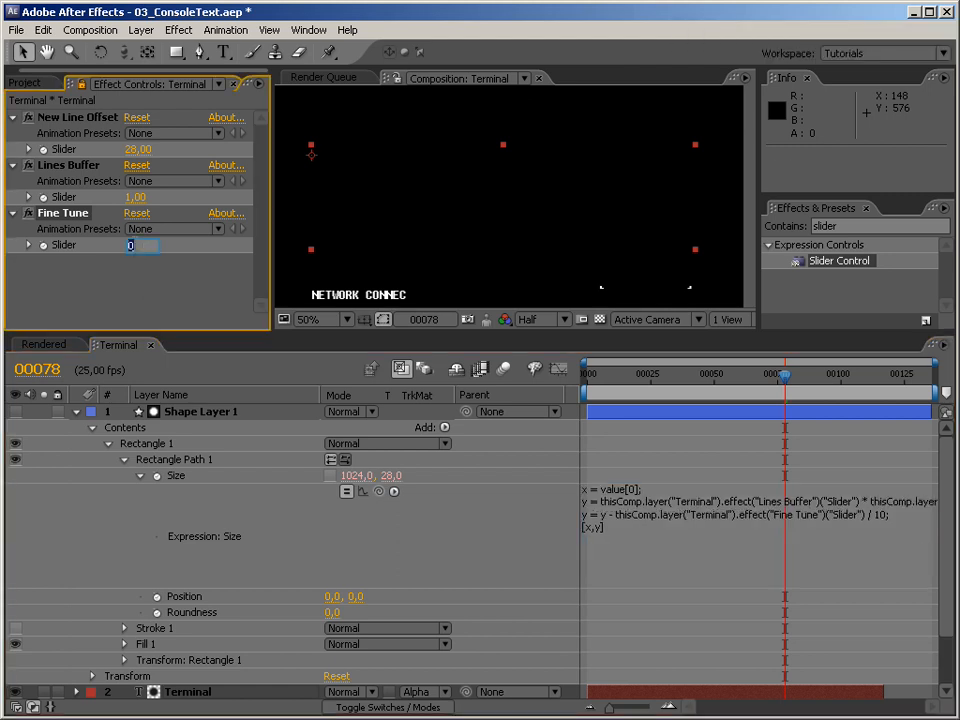
type("0")
key("Return")
Step: Collapse the properties of Shape Layer 1 and rename the layer Mask
left_click(124, 459)
left_click(109, 443)
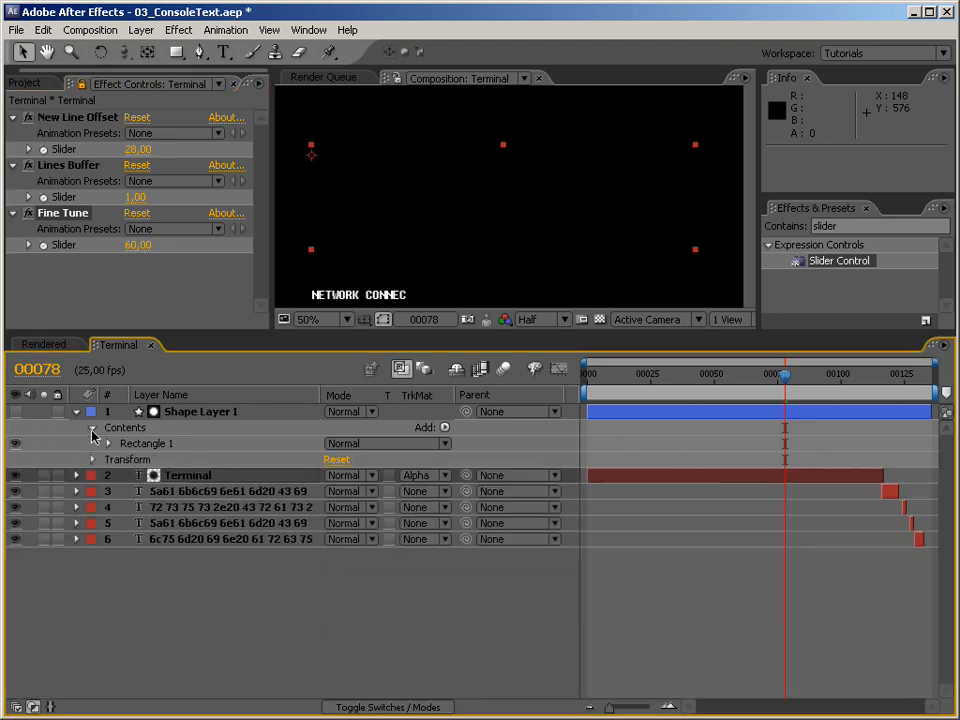
left_click(92, 427)
left_click(76, 411)
left_click(200, 412)
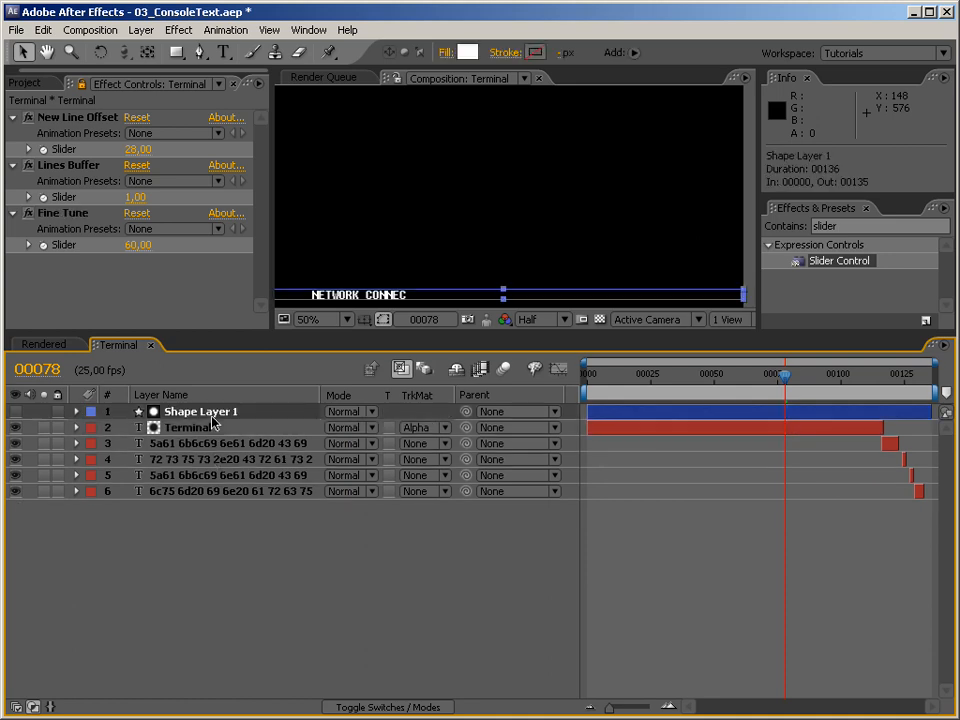
key("Return")
type("Mask")
key("Return")
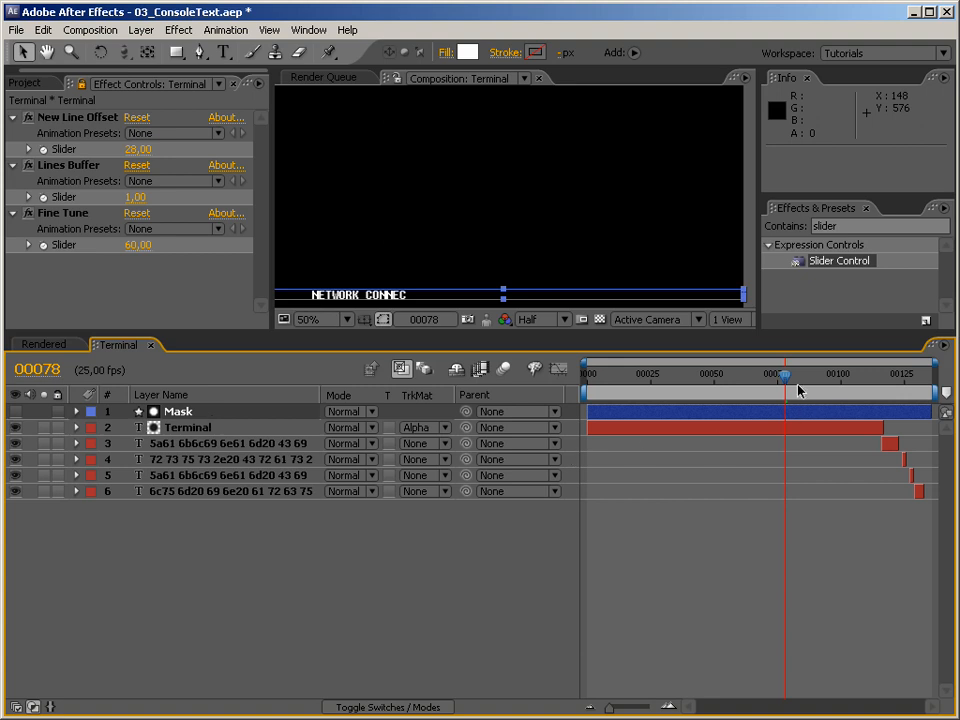
Step: Play a RAM preview of the Terminal composition to check the single-line masking
key("KP_0")
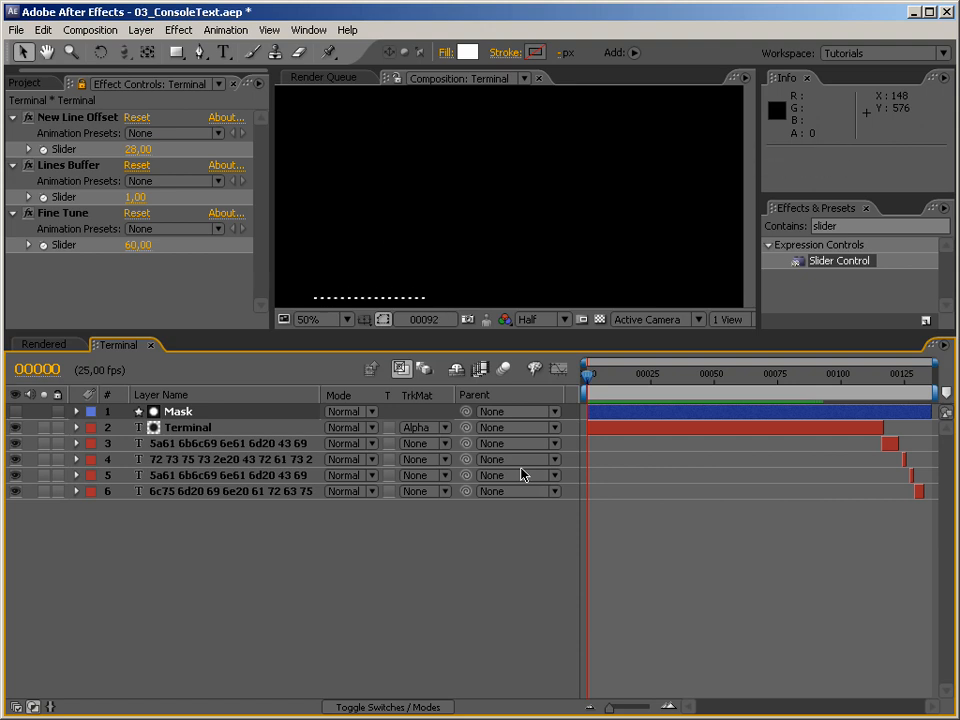
key("KP_0")
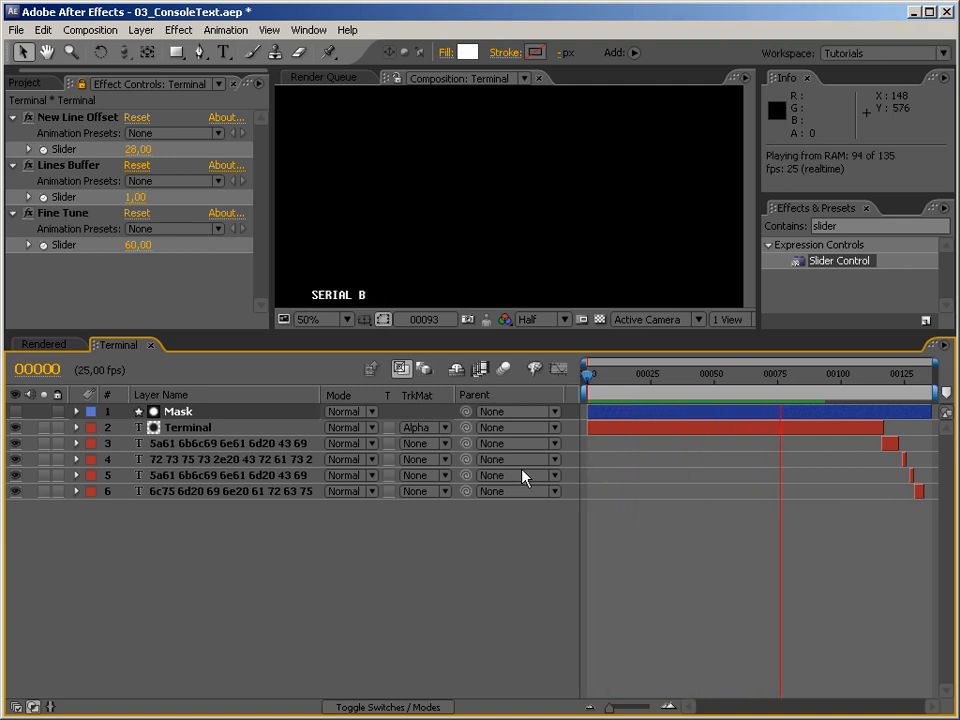
key("KP_0")
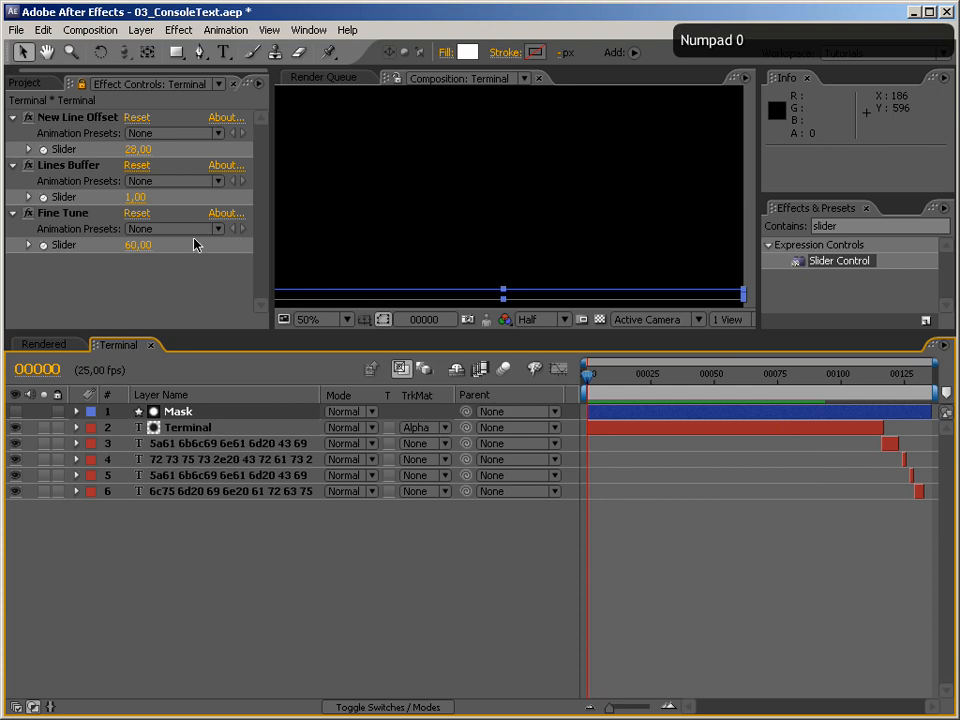
Step: Set the Lines Buffer slider to 20
left_click(134, 197)
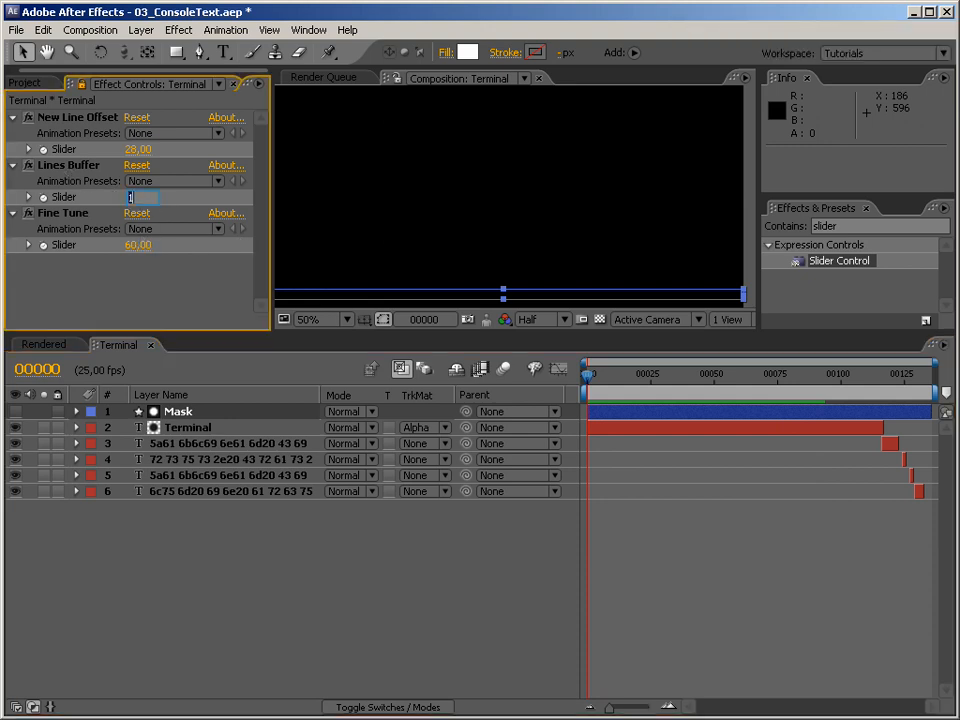
type("20")
key("Return")
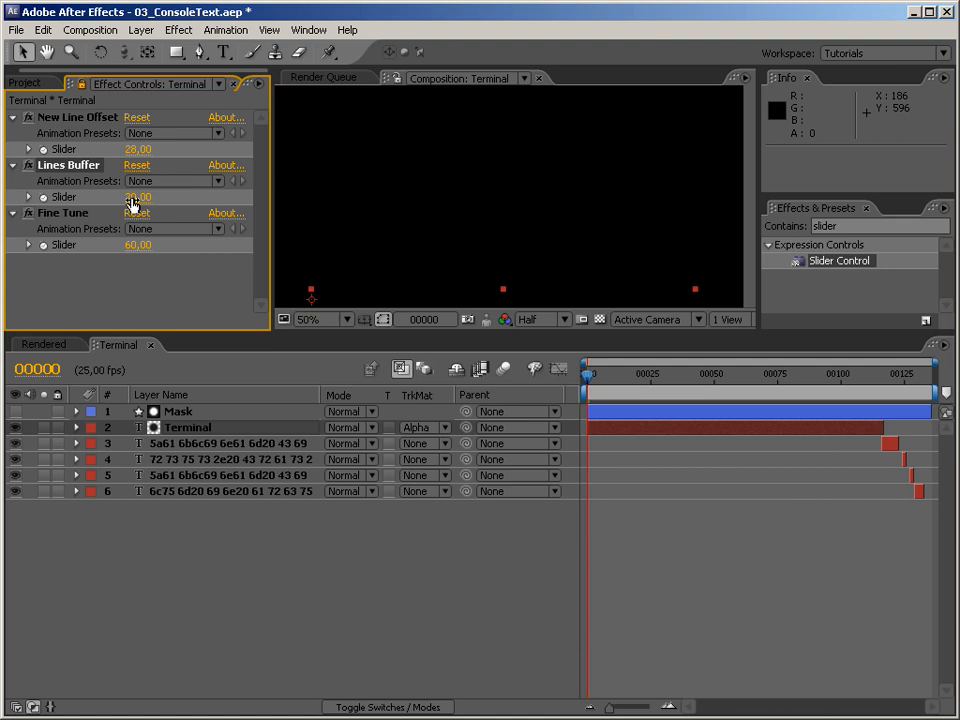
Step: Enlarge the composition view and scrub the Terminal timeline to frame 54 and on to frame 110 to examine the scrolling text
left_click_drag(379, 335, 367, 488)
left_click_drag(274, 411, 239, 411)
left_click_drag(611, 535, 726, 533)
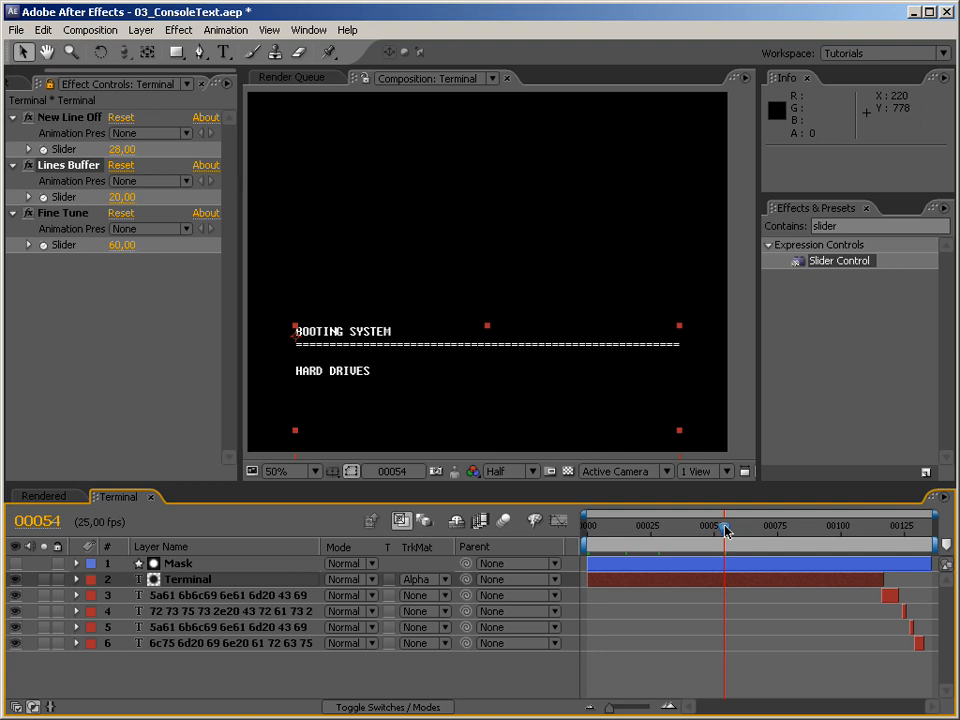
left_click_drag(726, 532, 868, 538)
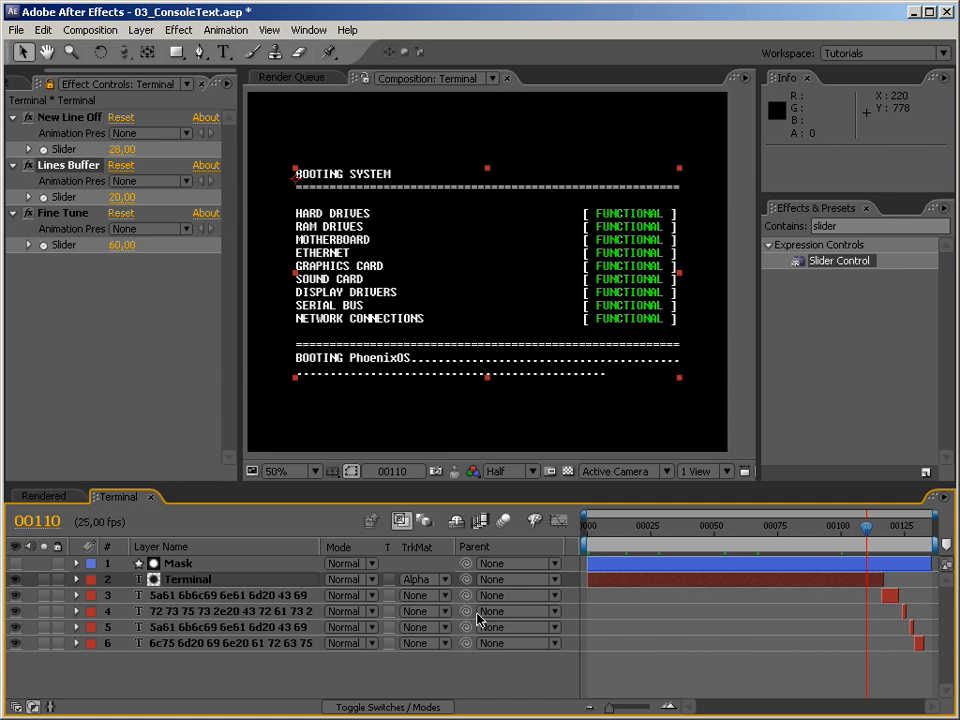
Step: Switch to the Rendered composition and scrub between frames 80 and 67 to examine the brightness variation in the console text
left_click(32, 497)
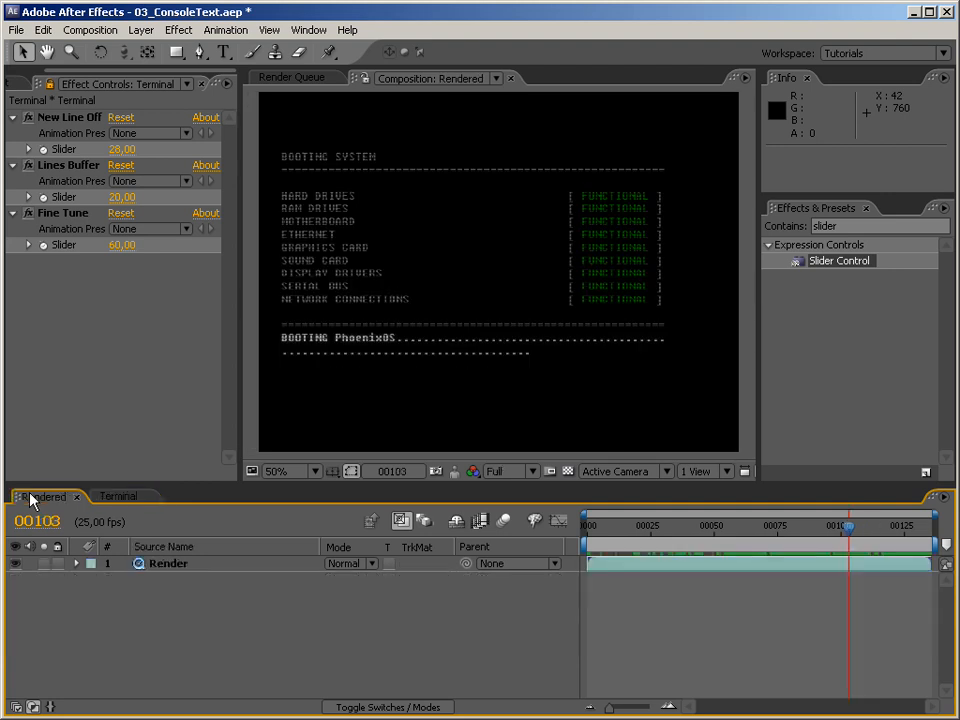
left_click_drag(847, 527, 790, 535)
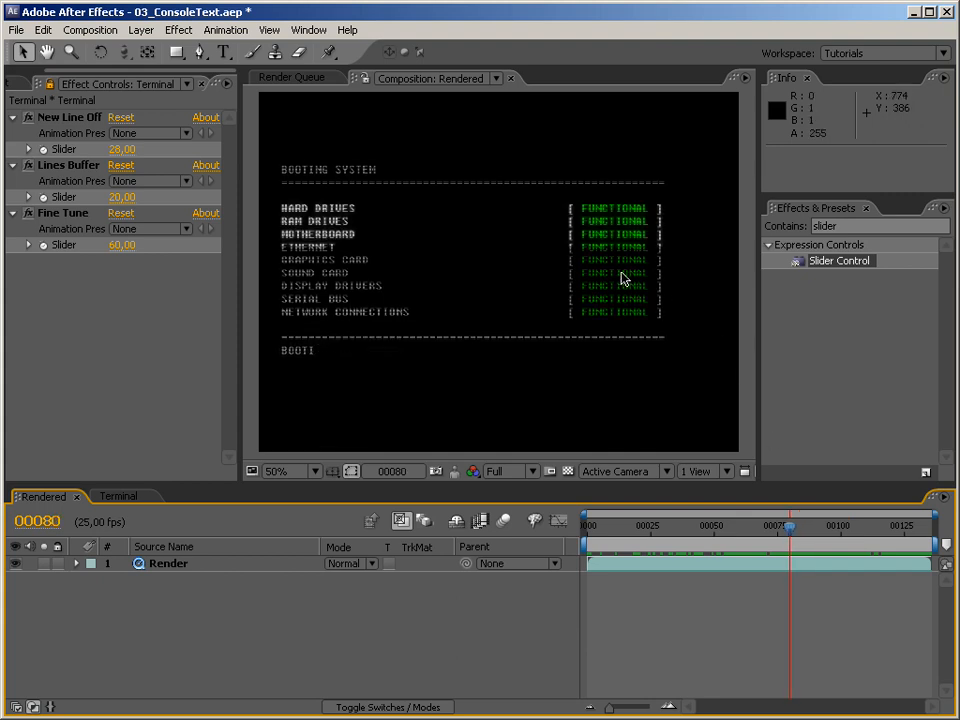
left_click_drag(698, 545, 755, 541)
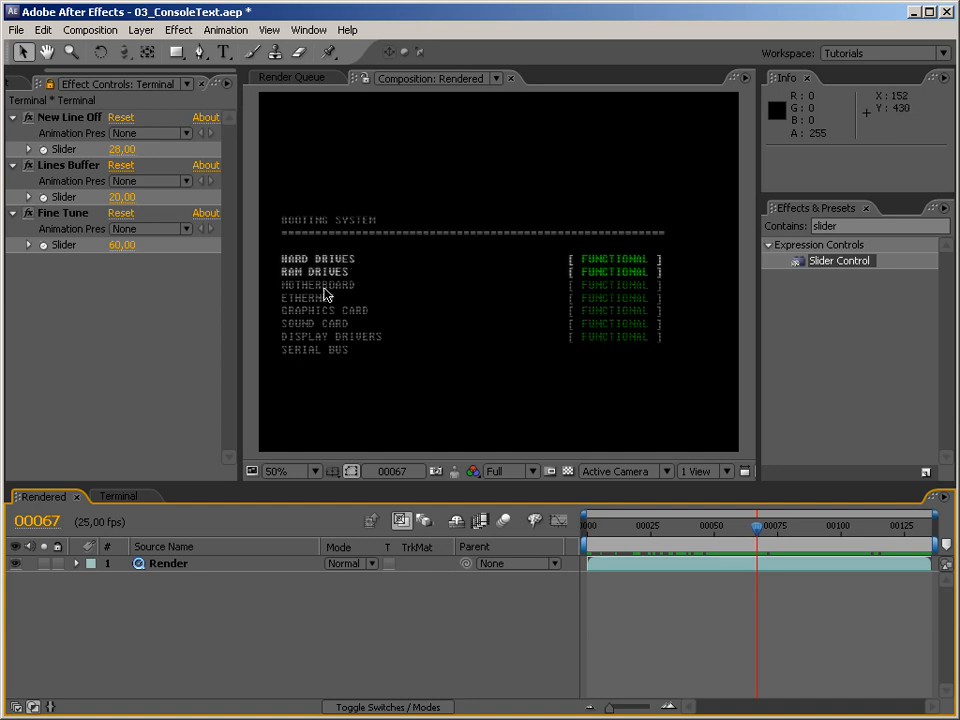
Step: Scrub the Rendered composition to frame 86 to examine the console text's brightness, and return to the Terminal composition
left_click(763, 525)
left_click_drag(786, 530, 810, 528)
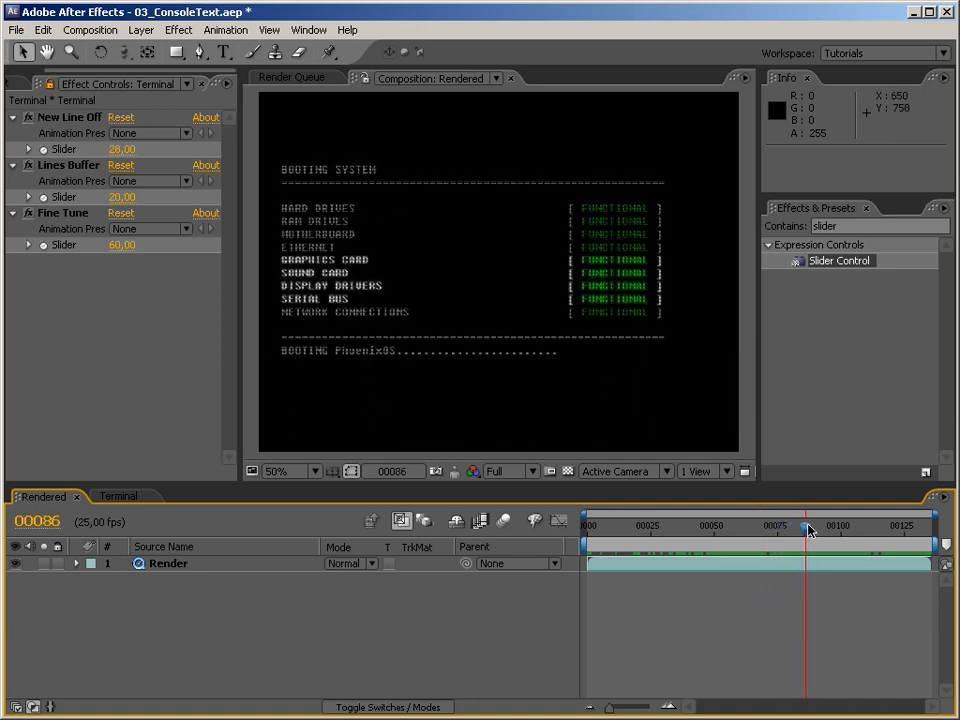
left_click(115, 496)
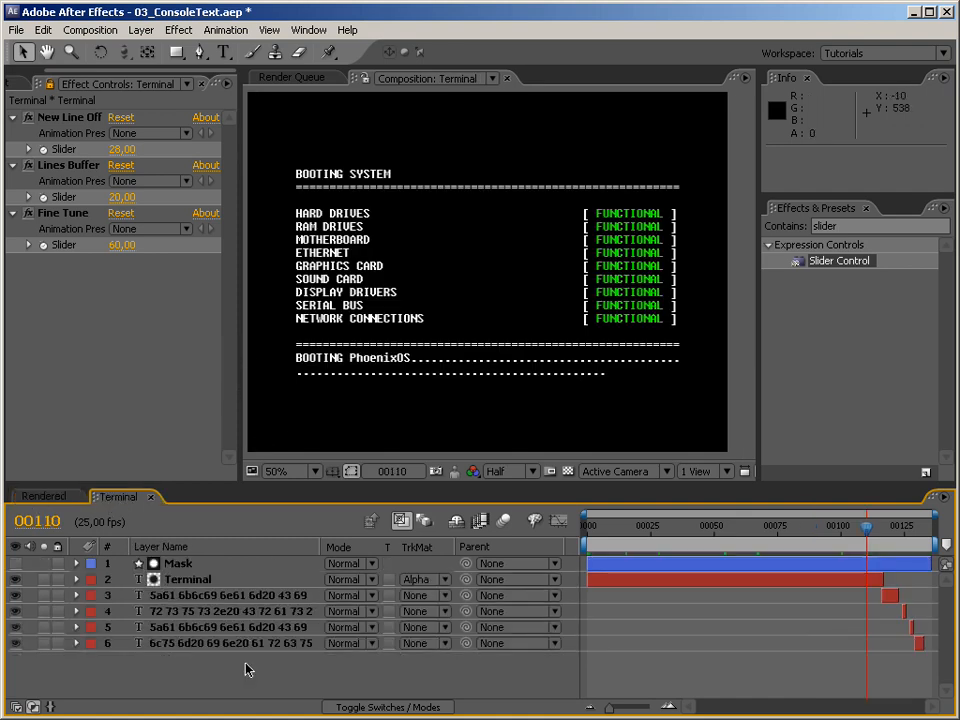
Step: Add a new adjustment layer to the Terminal composition
key("space")
left_click_drag(296, 312, 400, 323)
right_click(293, 272)
mouse_move(318, 280)
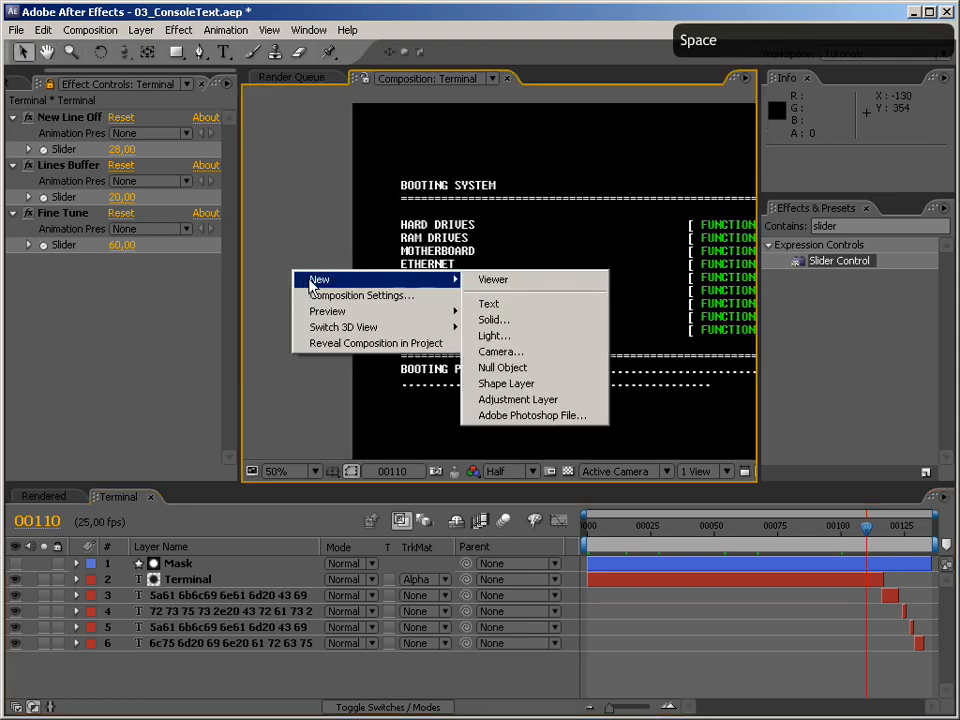
left_click(519, 400)
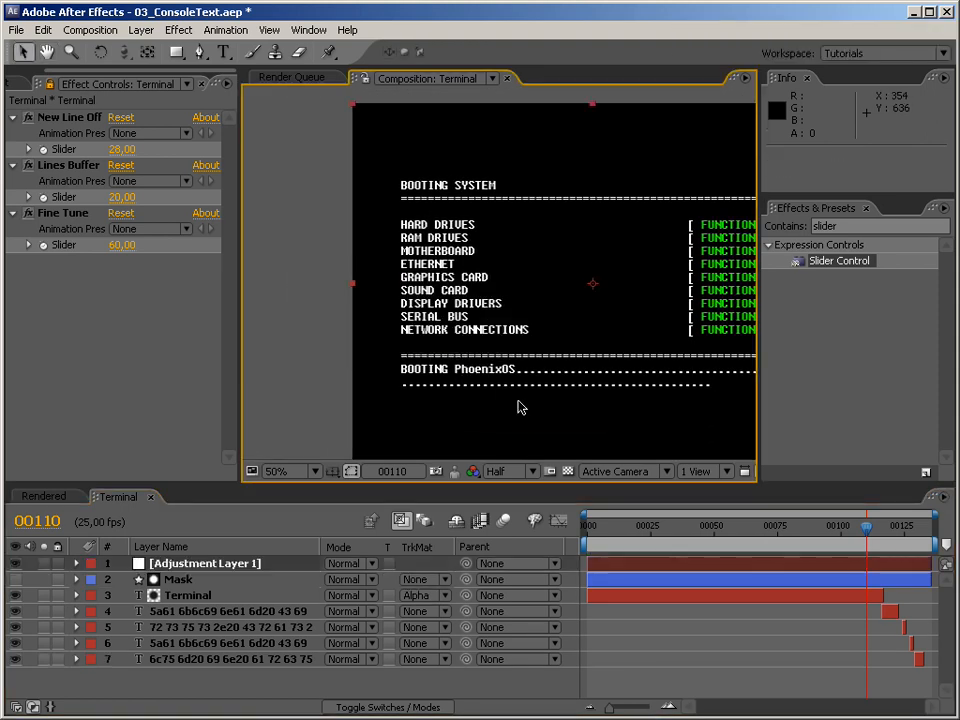
Step: Rename the new adjustment layer as Flicker
key("KP_Enter")
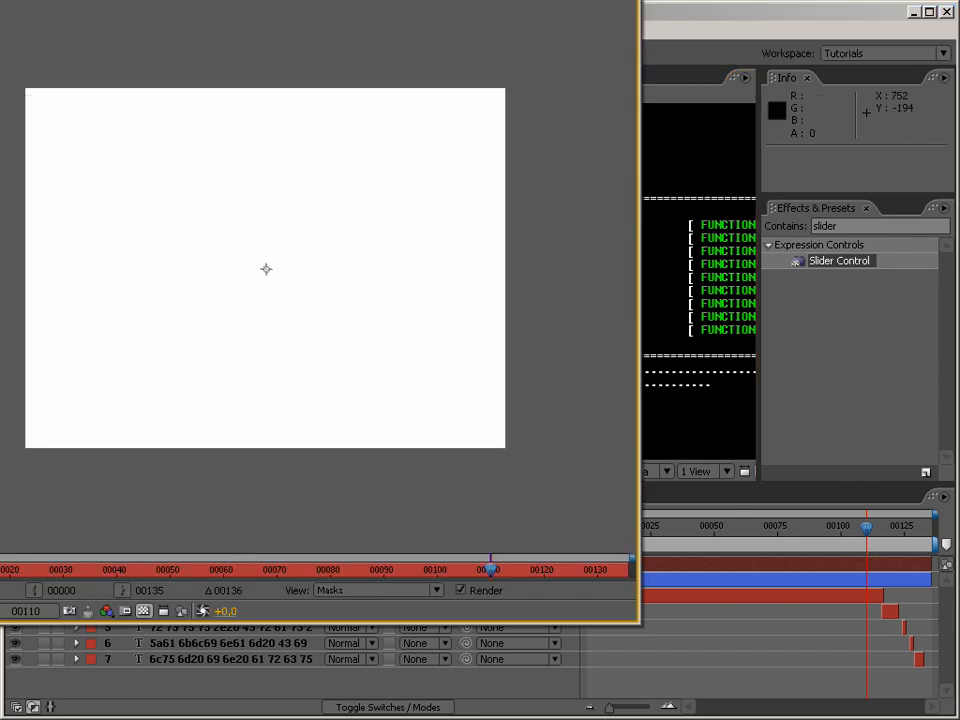
left_click(628, 0)
left_click(228, 567)
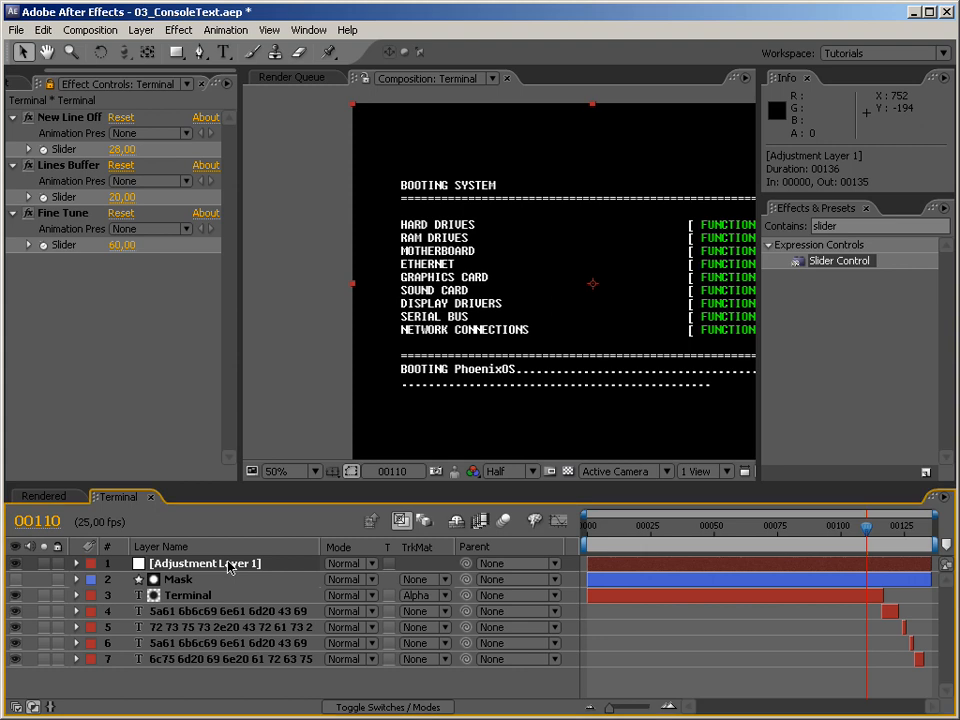
key("Return")
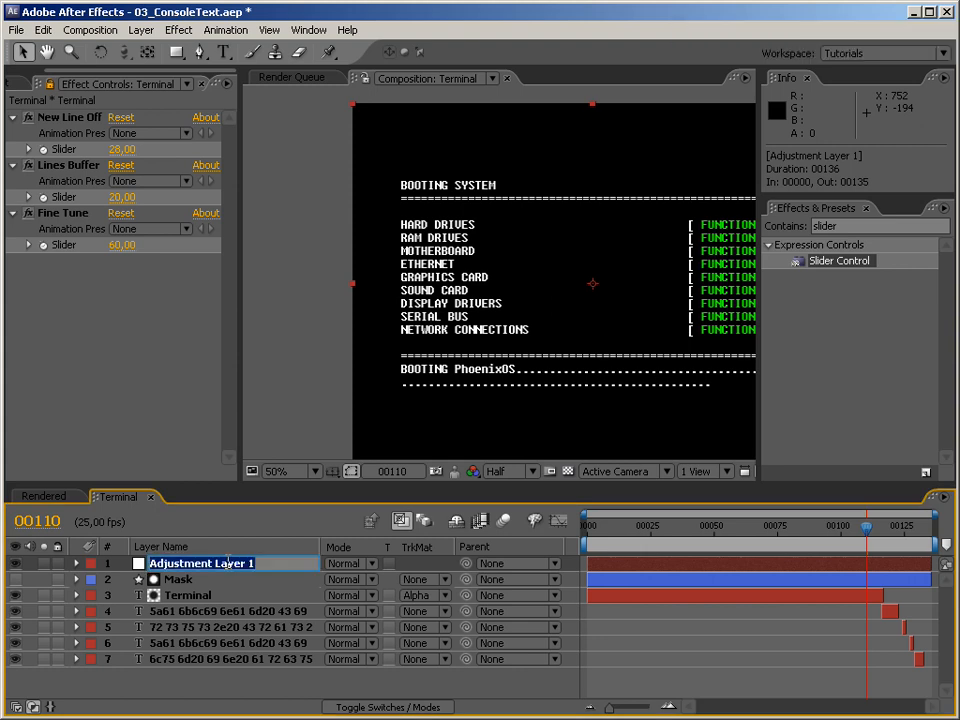
type("Flicker")
key("Return")
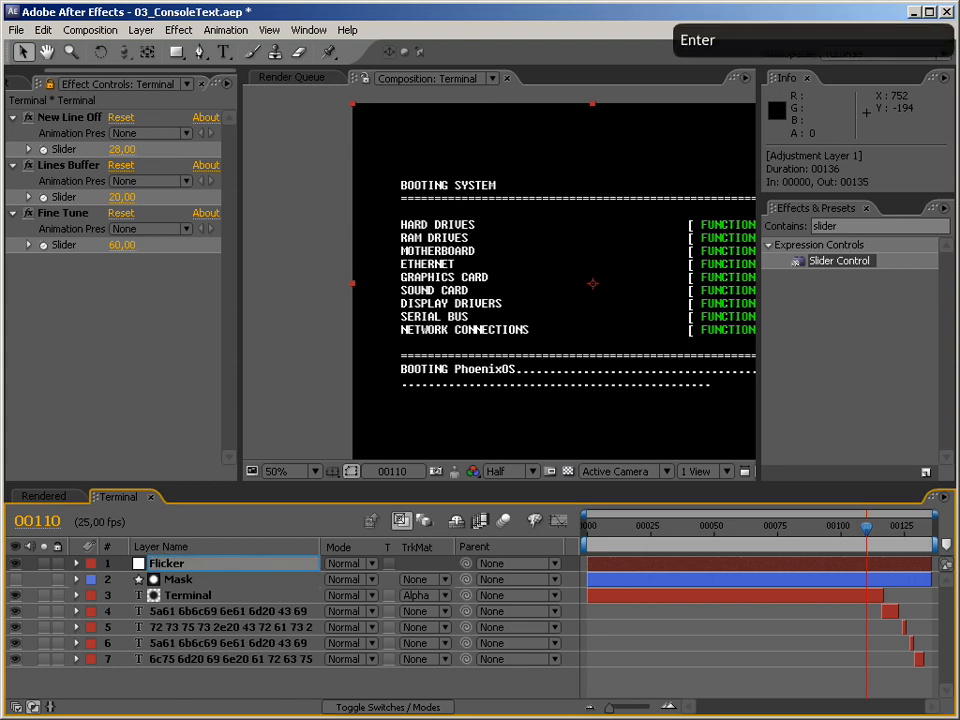
Step: Unlock the effect controls so they follow the selected layer, and move the Terminal composition to frame 113
left_click(47, 96)
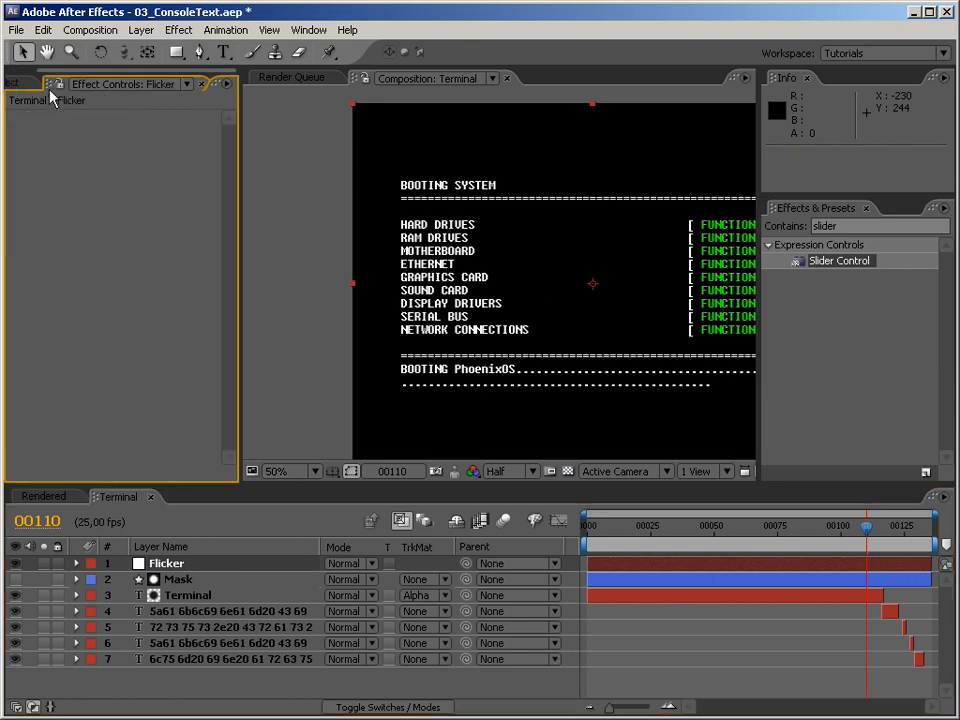
left_click(828, 227)
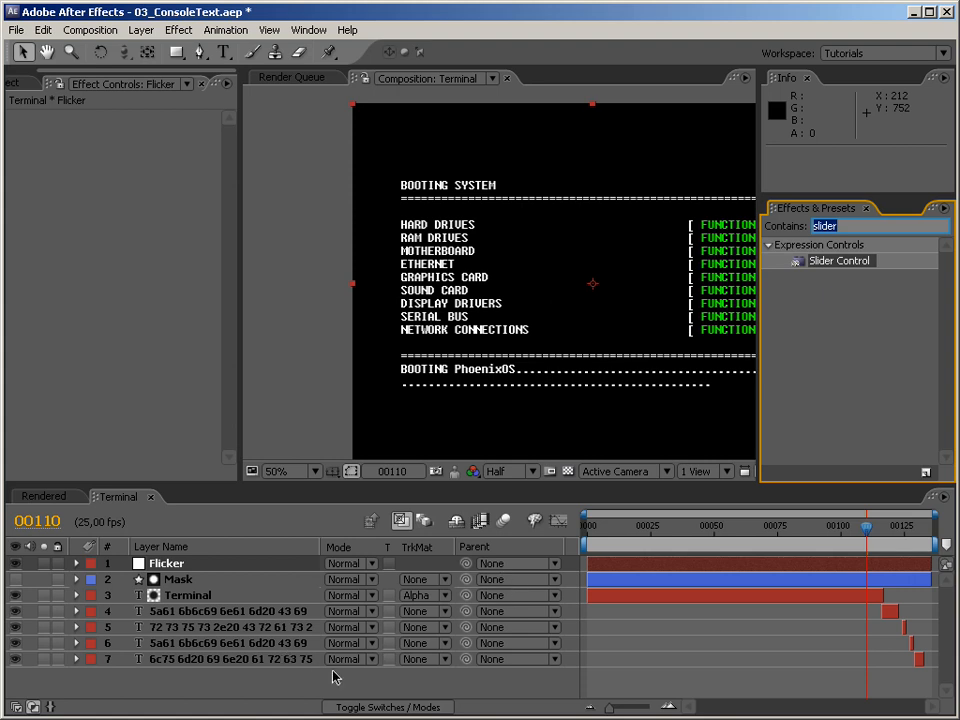
left_click(694, 602)
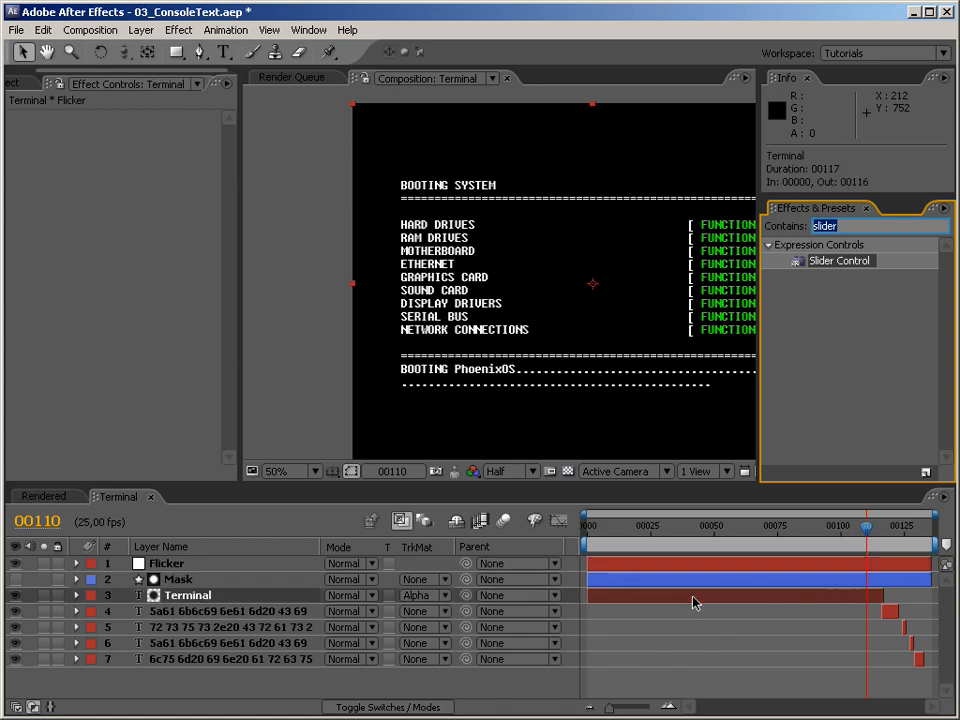
mouse_move(886, 535)
left_mouse_down()
mouse_move(918, 542)
mouse_move(872, 543)
left_mouse_up()
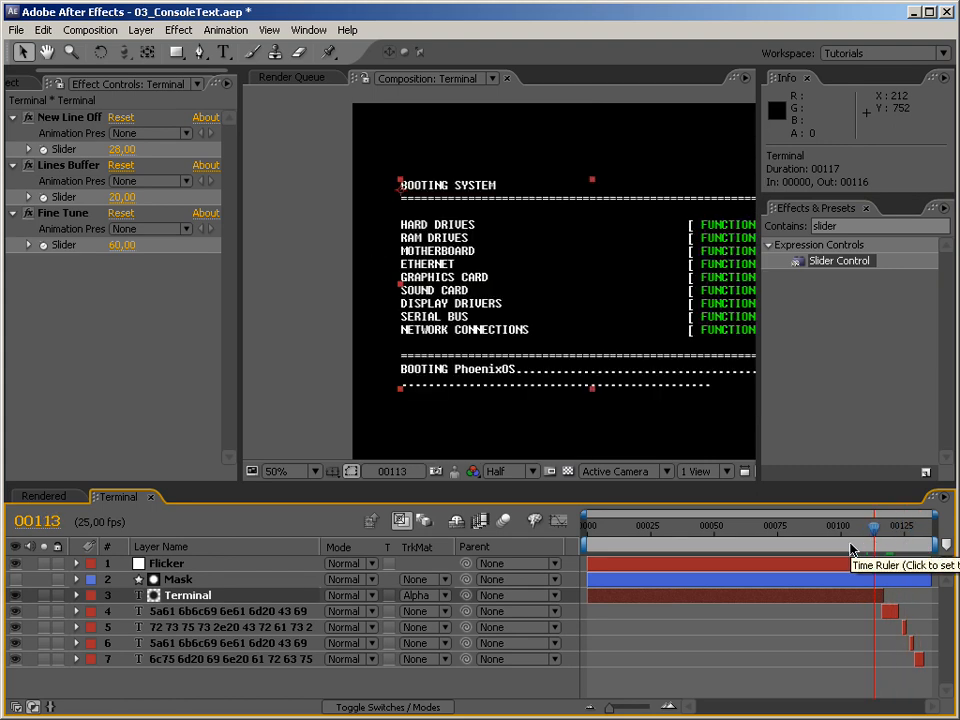
Step: Find the Transform effect by searching for "trans" and apply it to the Flicker layer
left_click(167, 564)
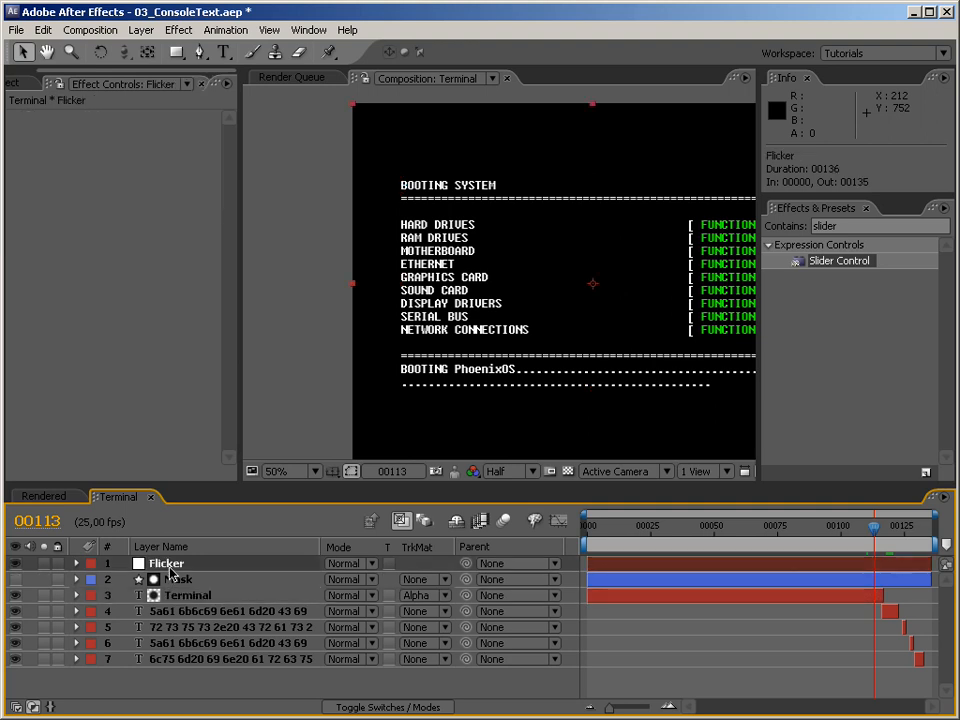
left_click(795, 258)
left_click(837, 228)
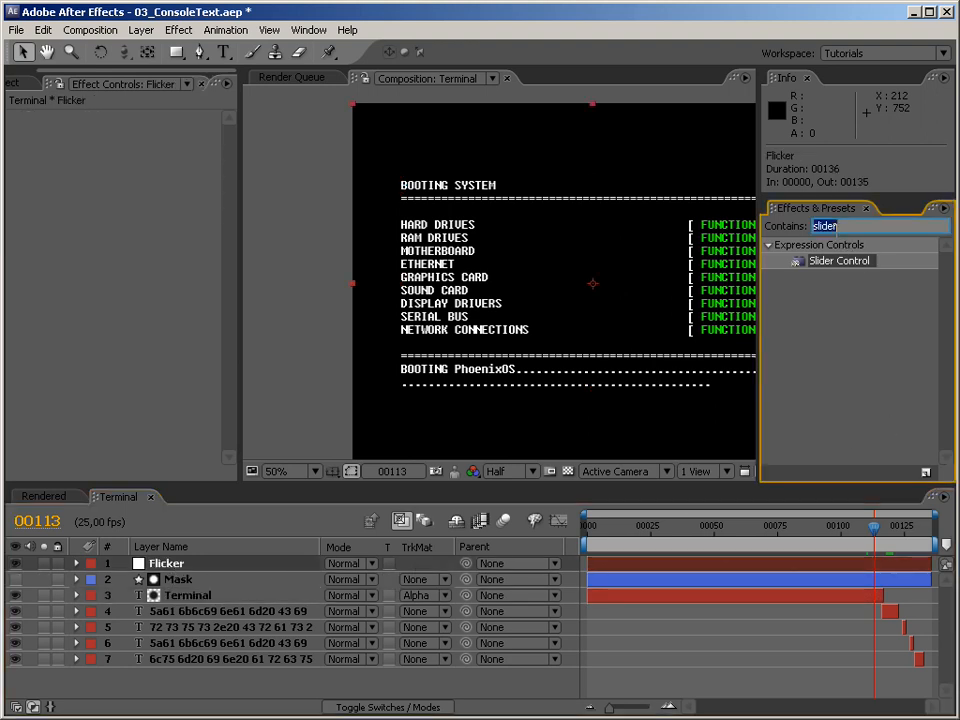
type("trans")
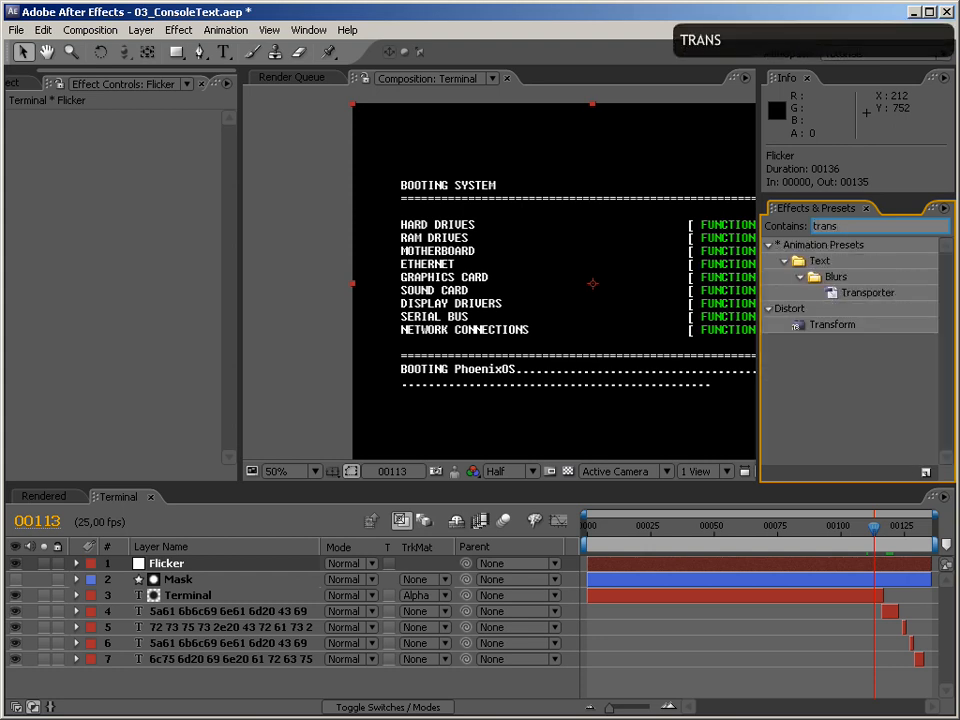
left_click_drag(829, 326, 160, 235)
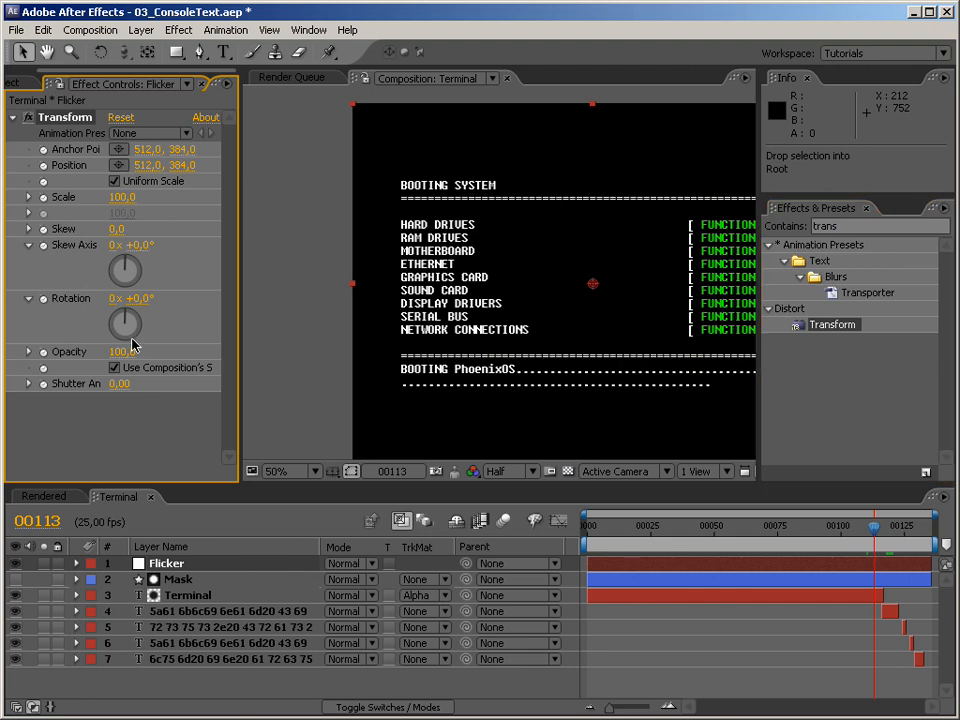
Step: Try the Transform effect's Opacity at 11 and at 50 with the transparency grid shown
left_click_drag(113, 351, 37, 352)
left_click(569, 473)
left_click(117, 352)
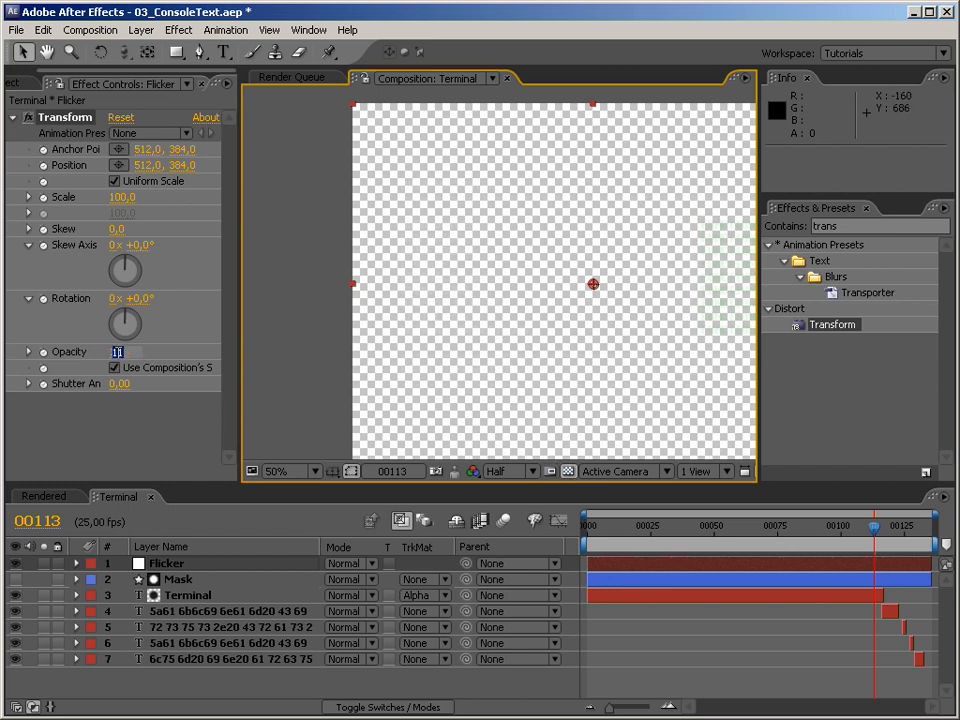
type("50")
key("Return")
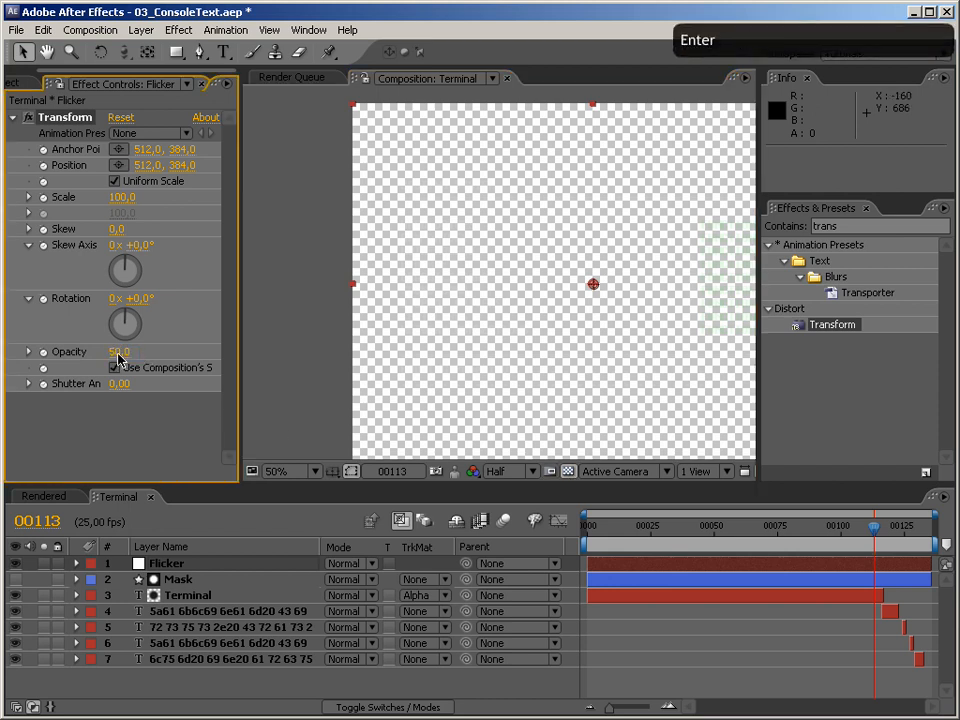
Step: Check the reduced opacity at frame 121 with the transparency grid hidden, and set the Transform effect's Opacity back to 100
left_click(892, 540)
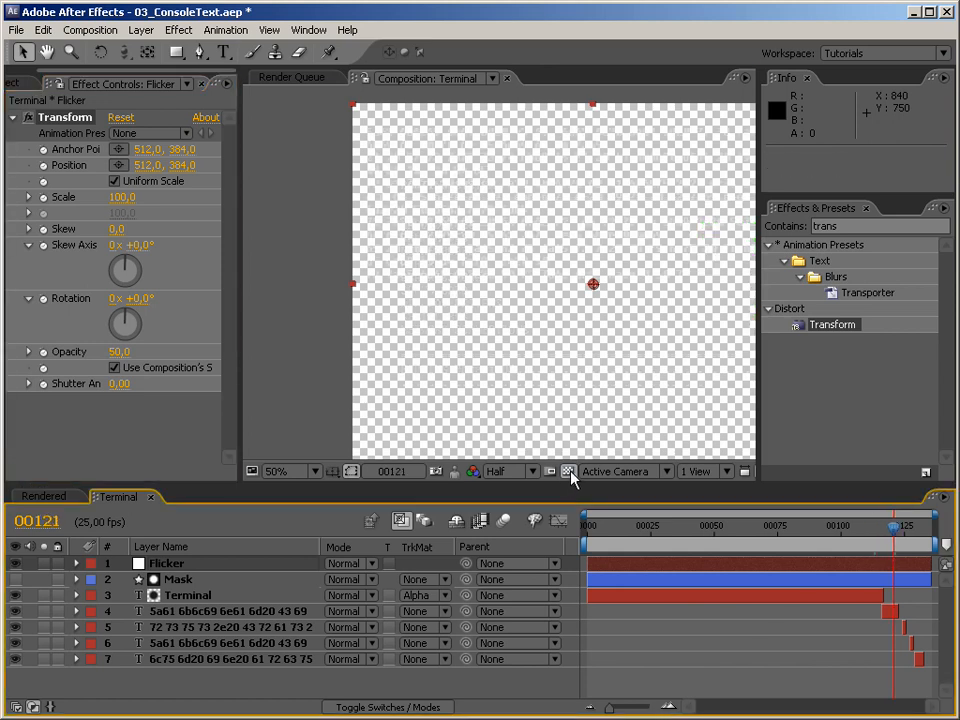
left_click(568, 471)
left_click(118, 353)
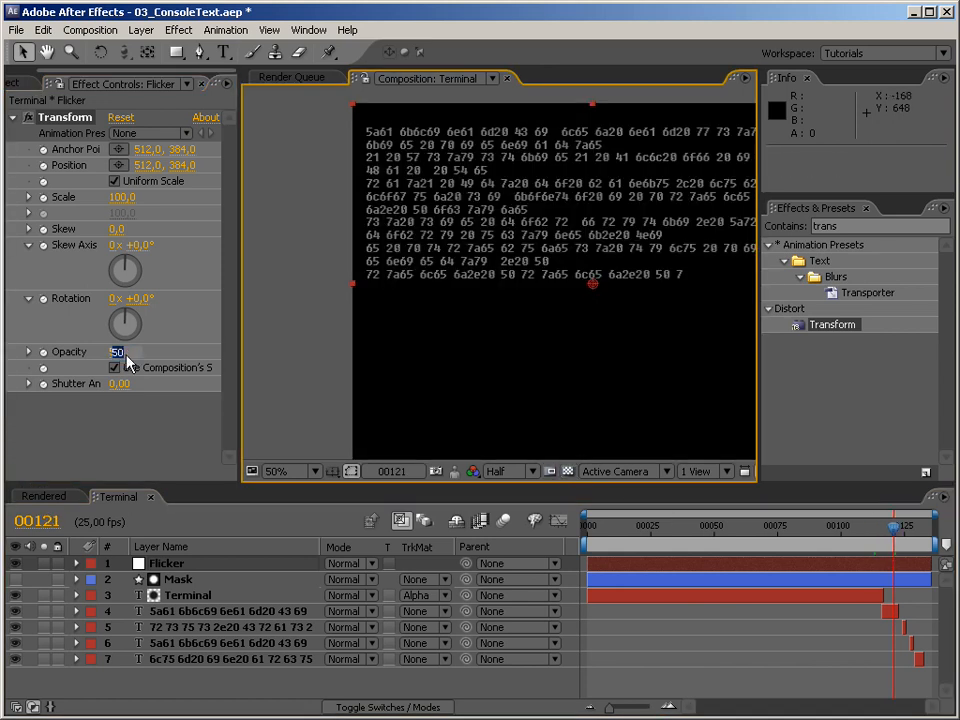
type("100")
key("Return")
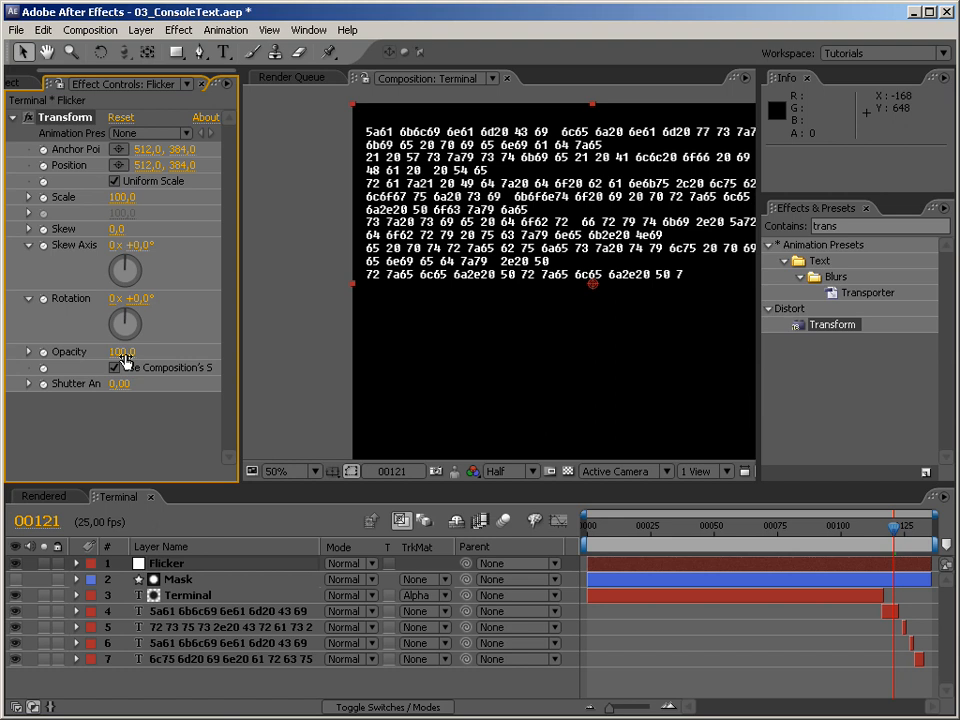
Step: Add an expression to the Flicker layer's Transform effect Opacity using the global timeToFrames function with its default arguments
left_click(43, 352, "alt")
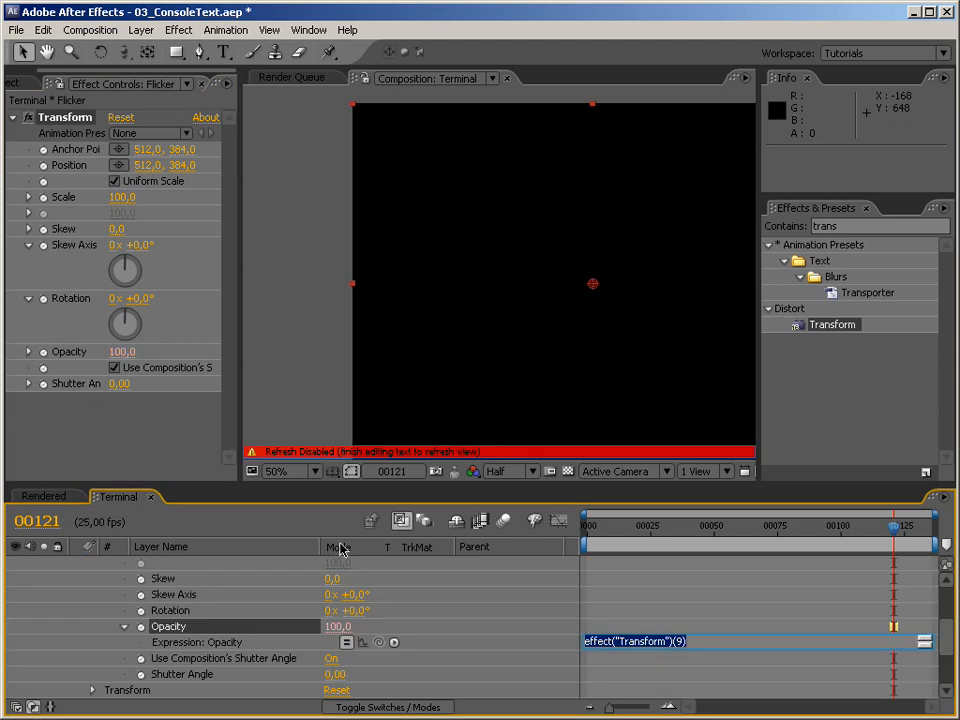
left_click_drag(680, 650, 675, 699)
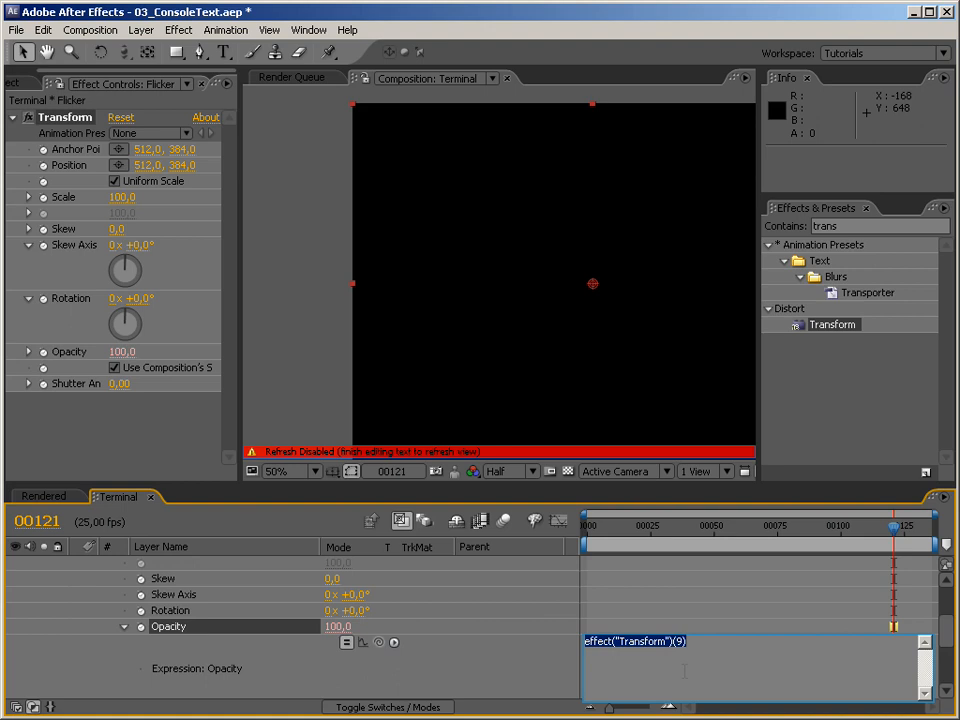
key("Delete")
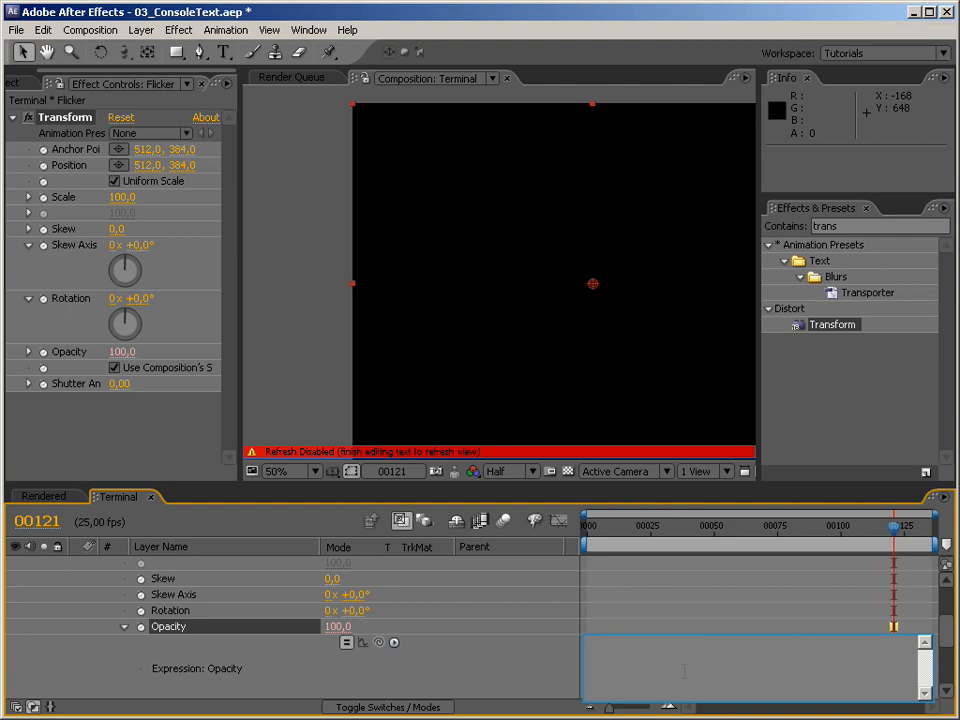
type("time")
key("Delete")
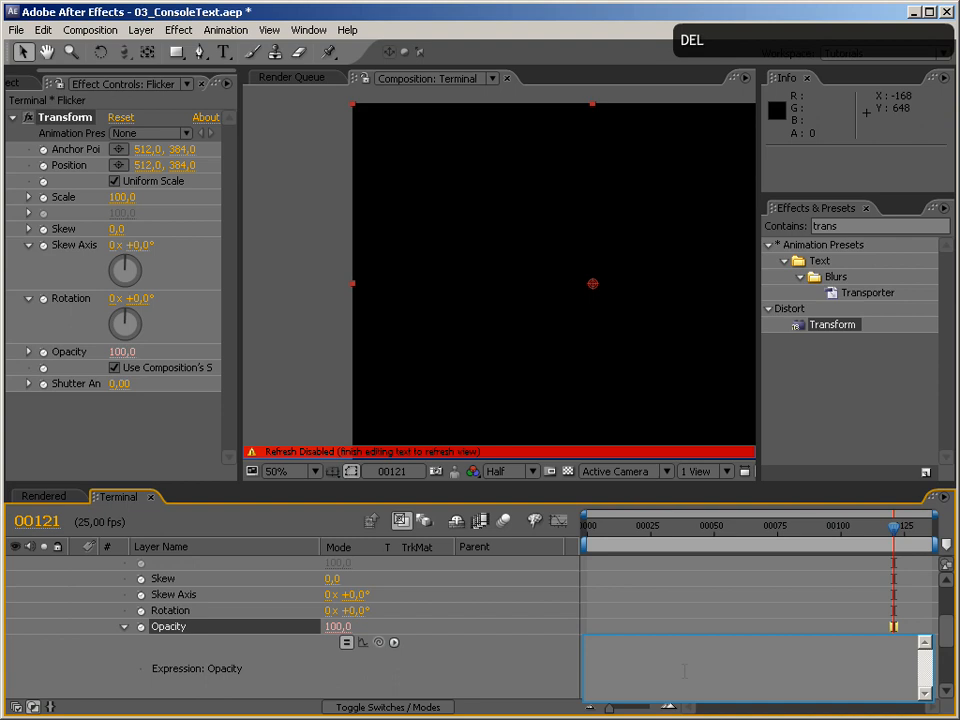
left_click(394, 643)
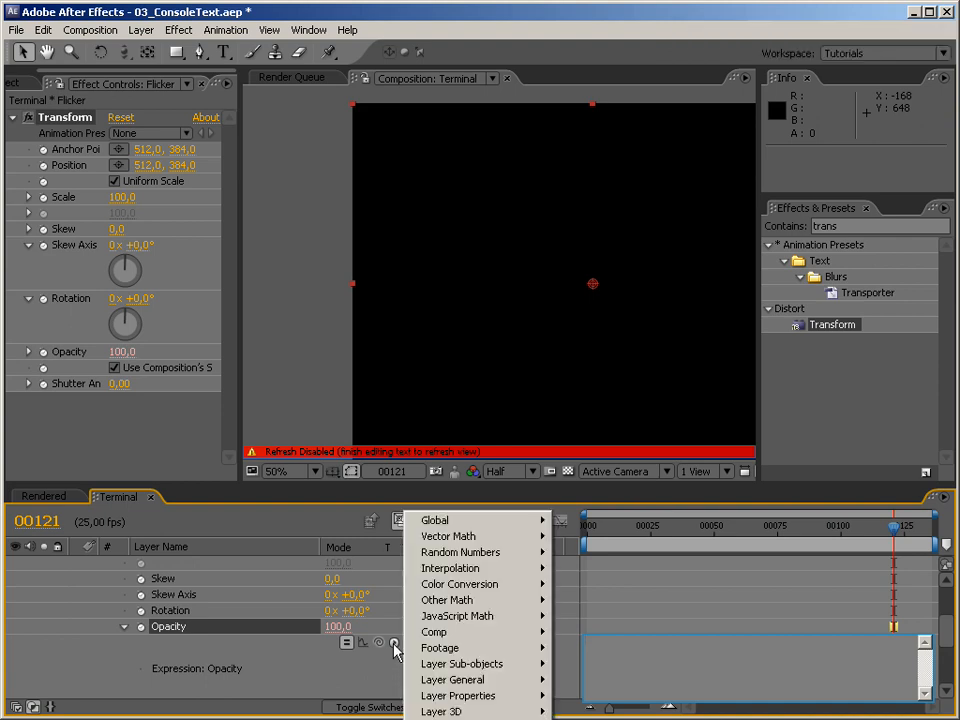
mouse_move(452, 520)
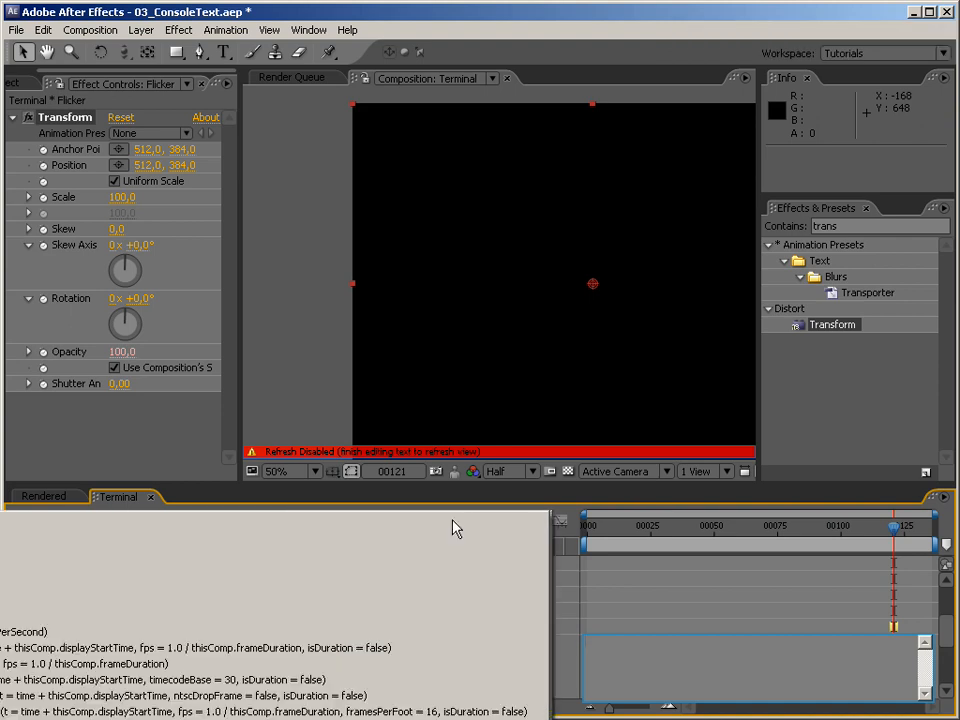
left_click(424, 656)
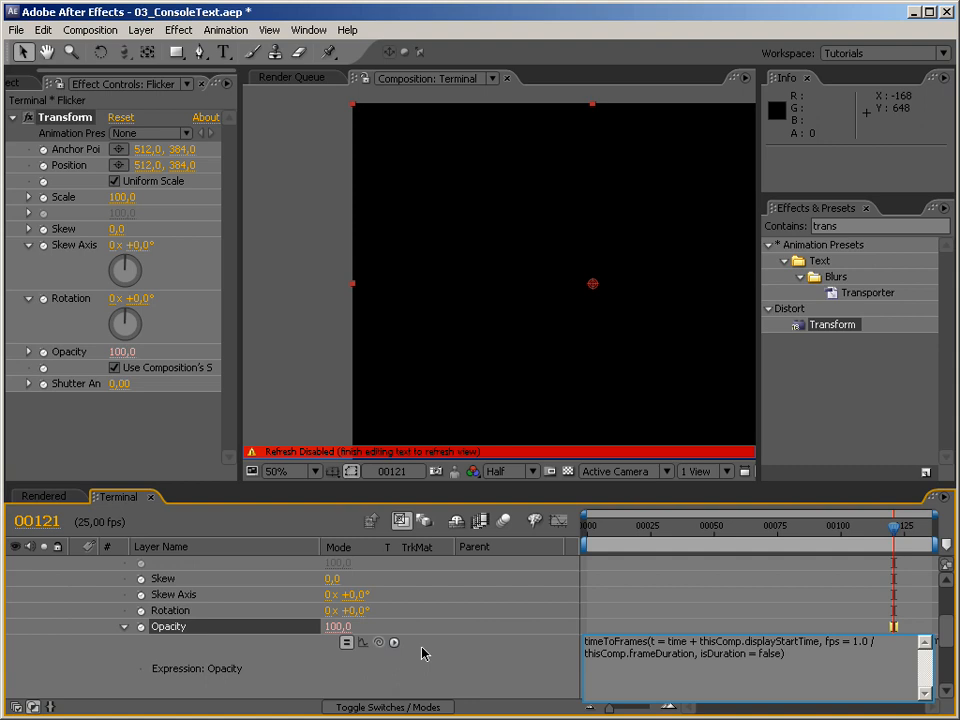
key("Return")
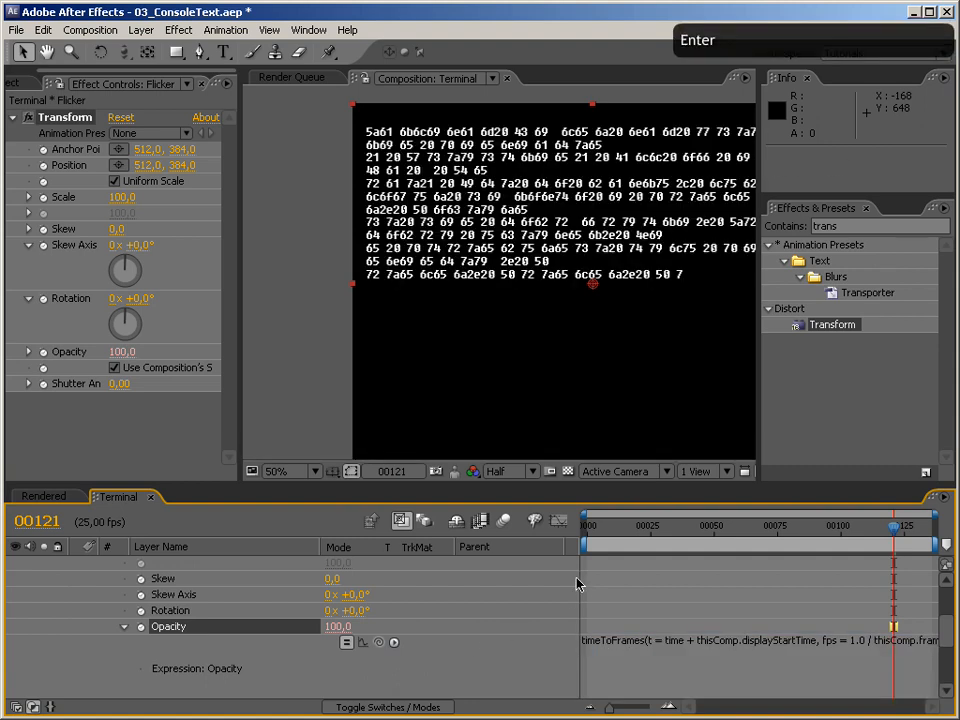
Step: Step through the Terminal timeline at frames 0, 26 and 75 to examine how Opacity follows the frame number
left_click(594, 536)
left_click_drag(594, 536, 586, 536)
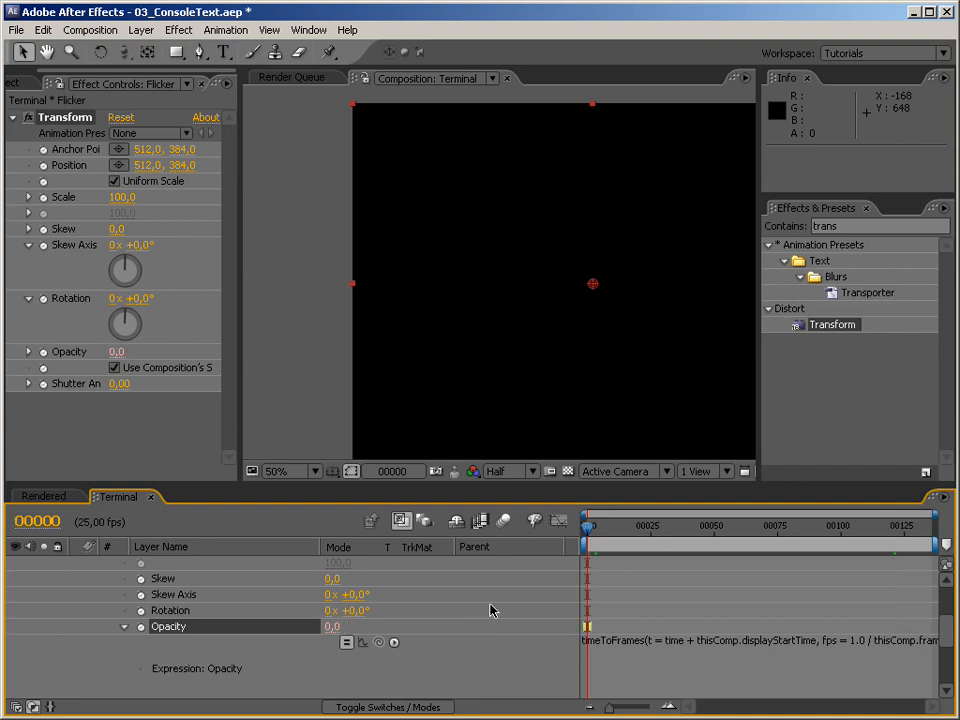
left_click(652, 538)
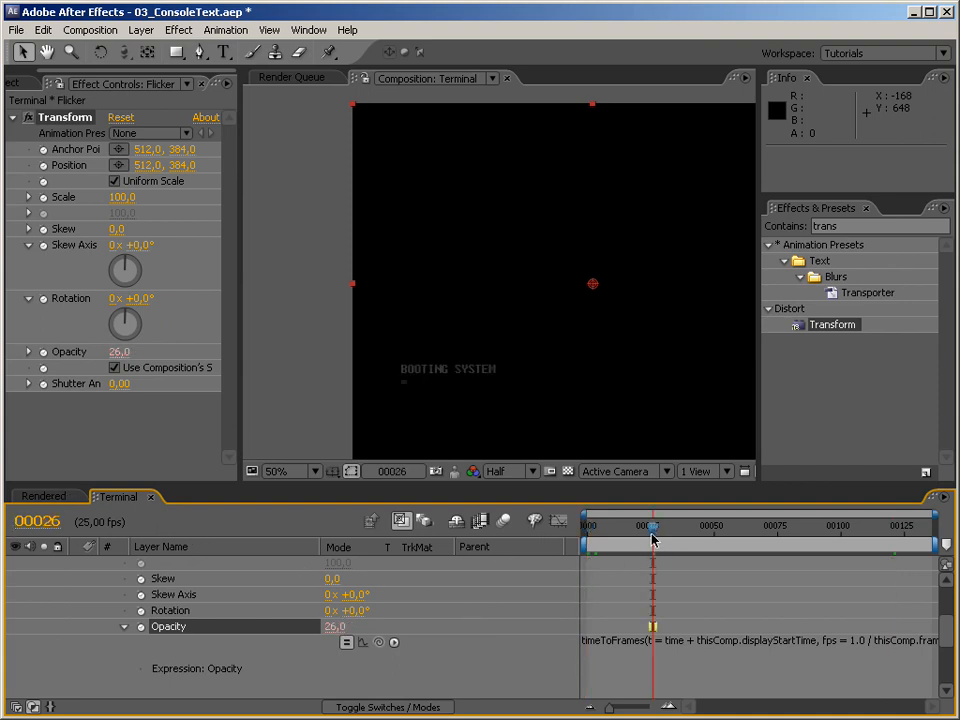
left_click(714, 538)
left_click(778, 538)
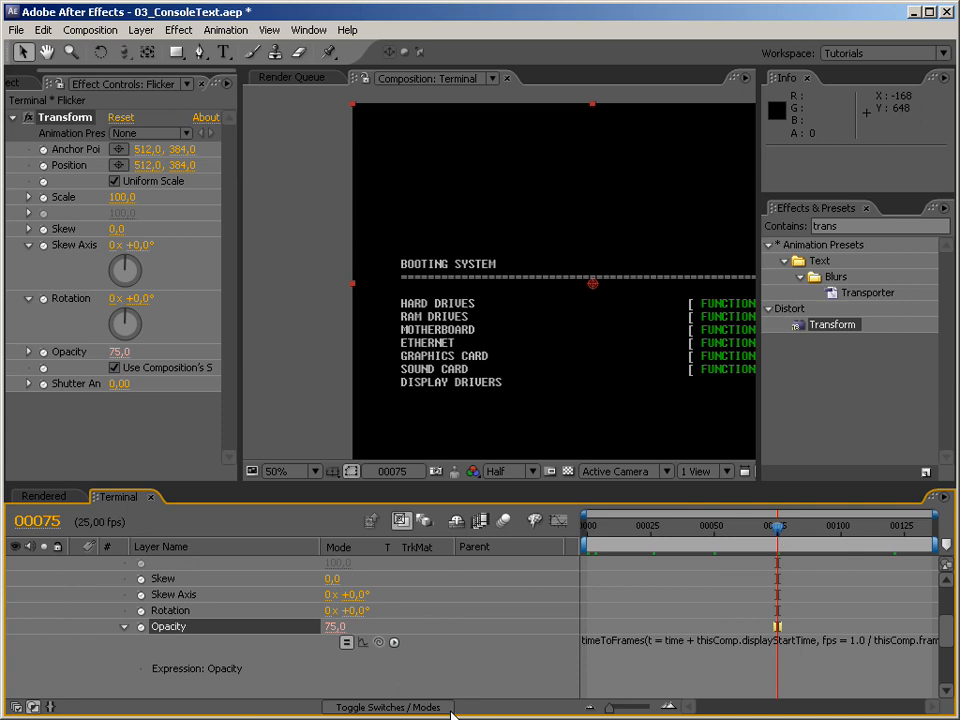
left_click(778, 568)
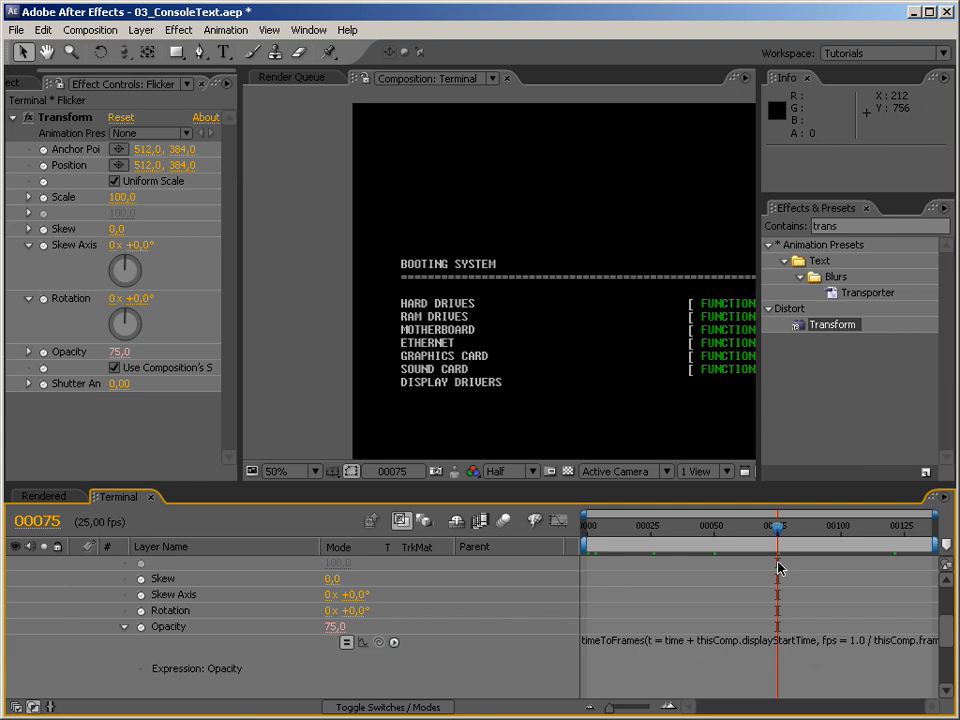
Step: Assign the timeToFrames call in the Flicker layer's Opacity expression to a variable named ttf, ending the statement with a semicolon
left_click(703, 643)
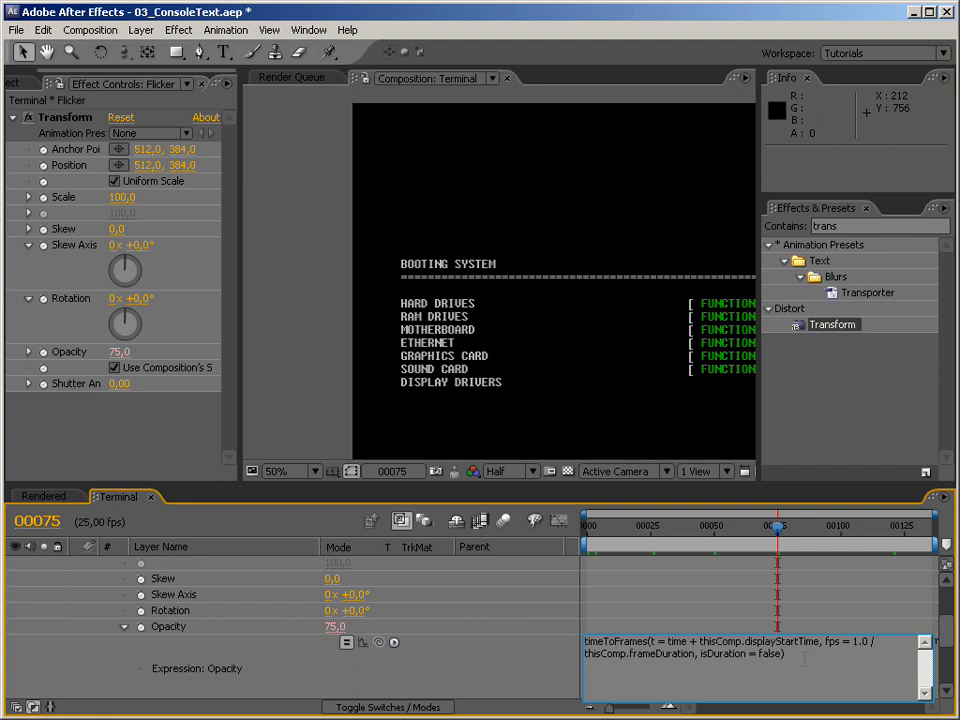
type("ttf")
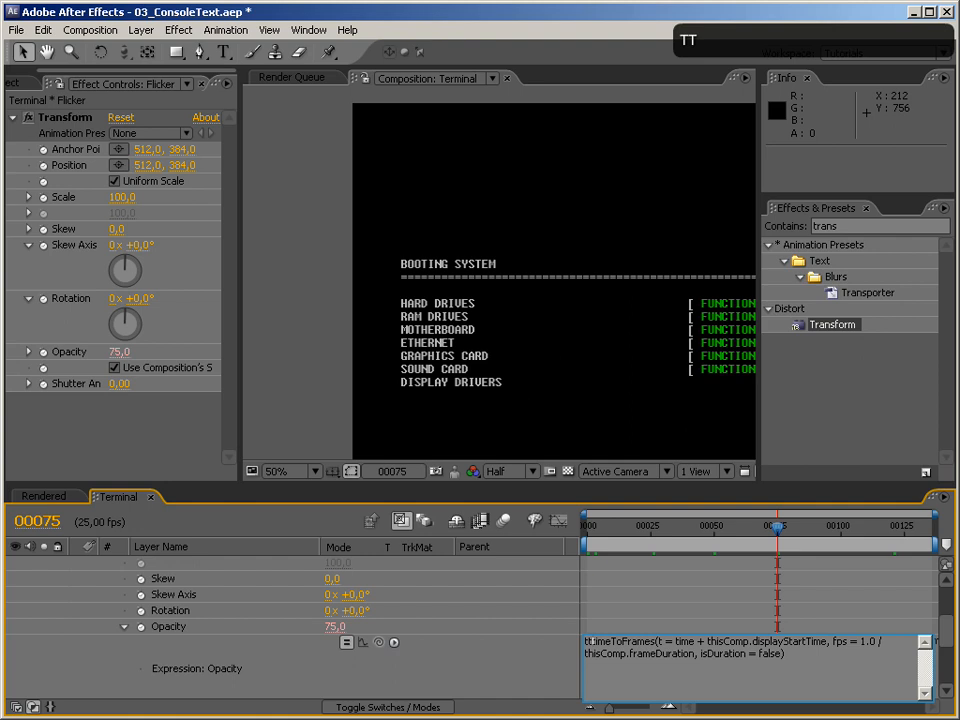
type(" =")
key("End")
type(";")
key("Return")
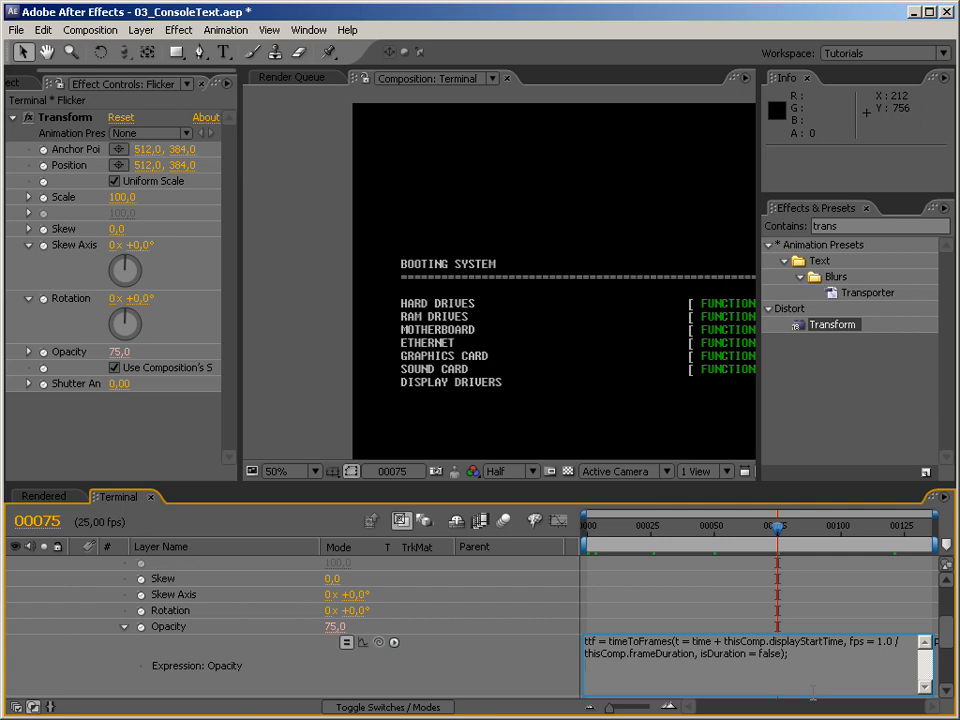
Step: Add the conditional "if(ttf%2==0) 100 else 80;" below the ttf line in the Opacity expression and apply the expression
key("Return")
type("if(")
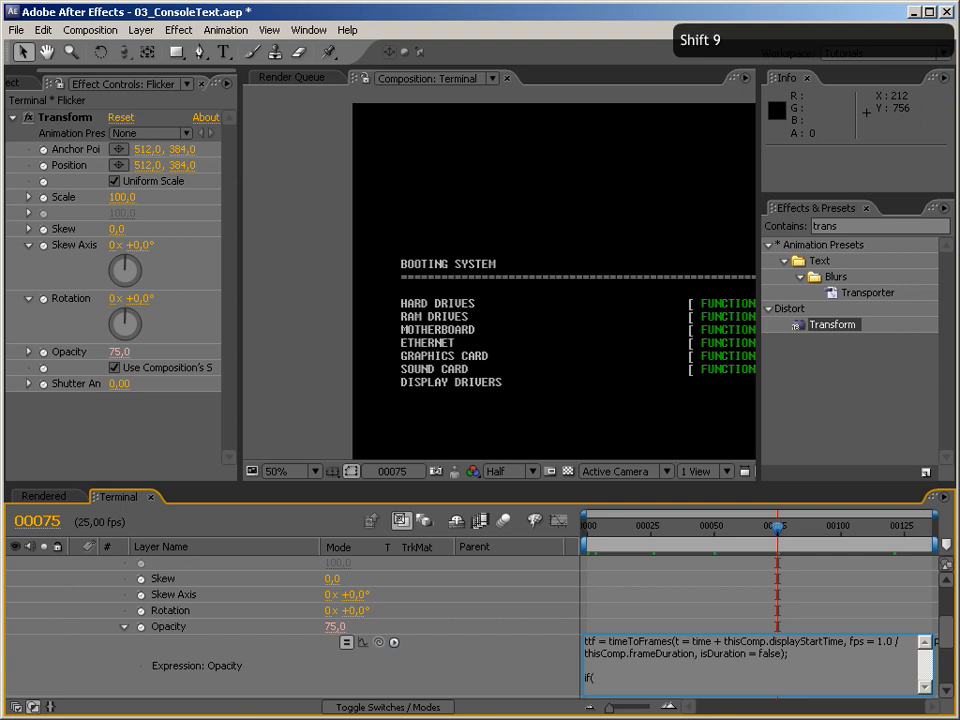
type("ttf")
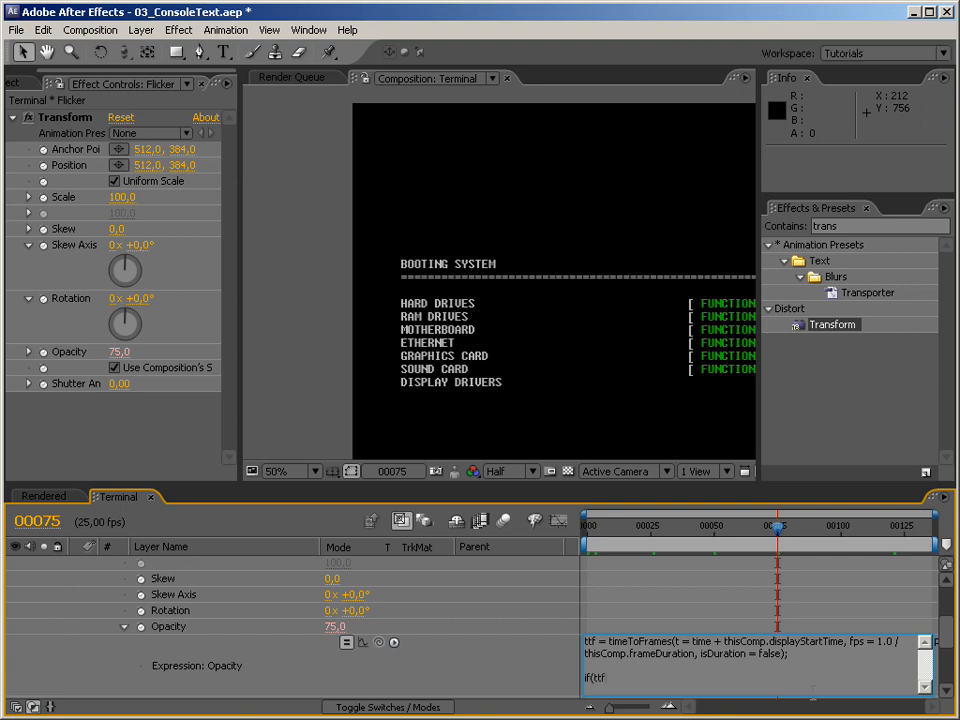
type("%2")
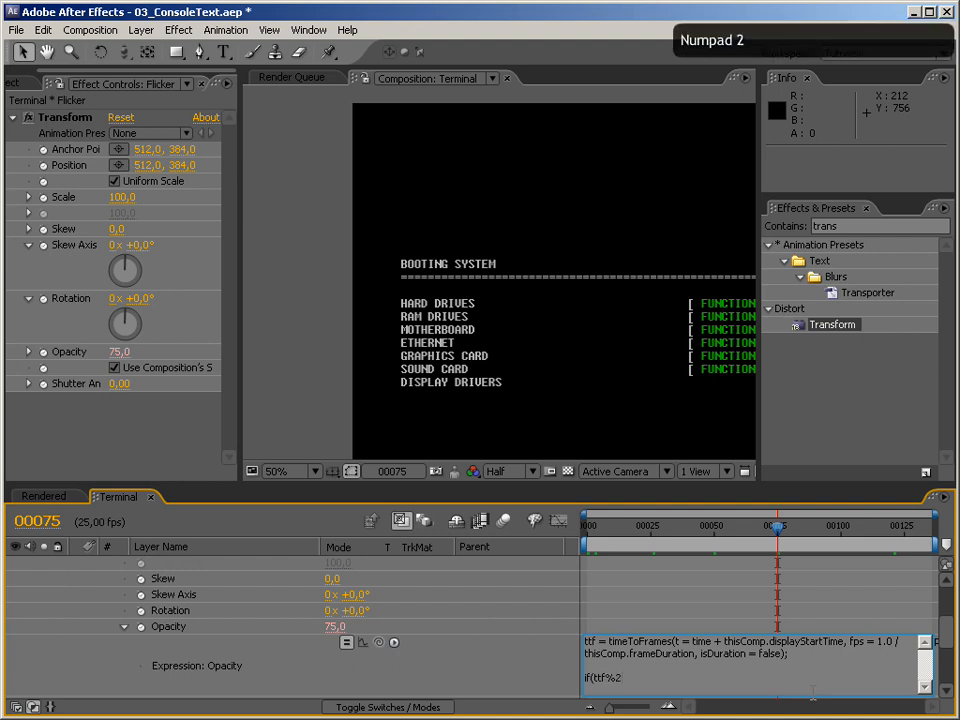
type("==0)")
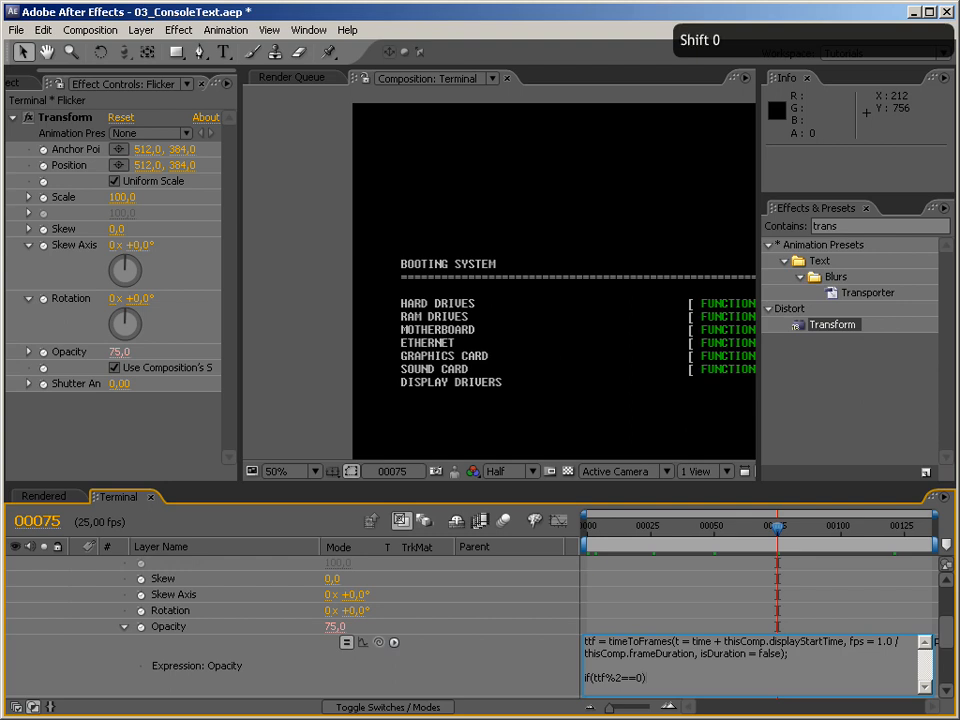
type(" 100")
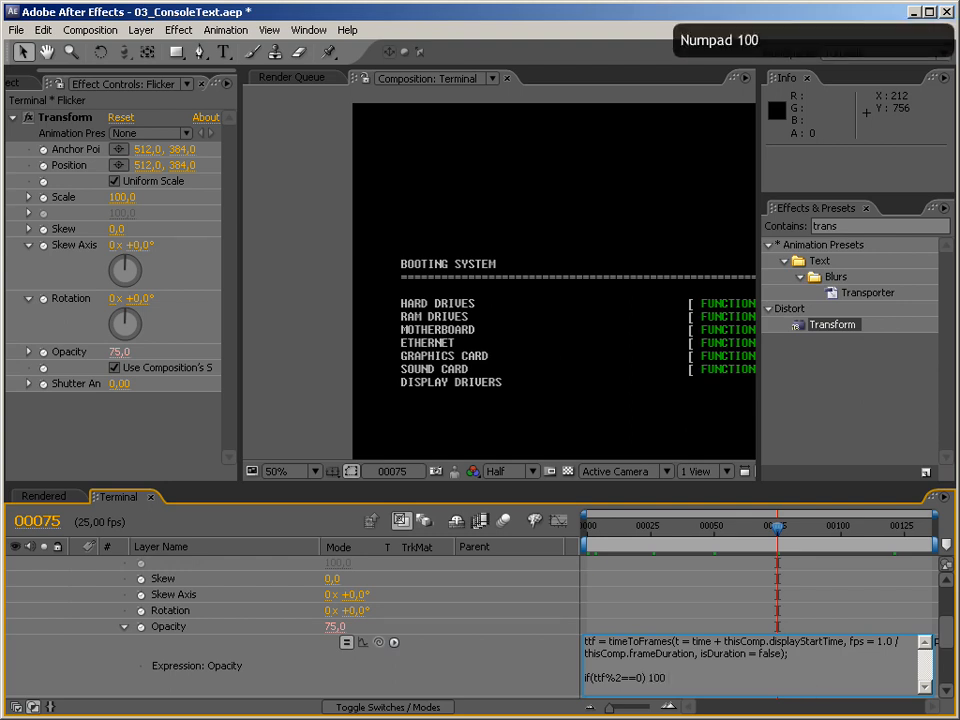
type(" else")
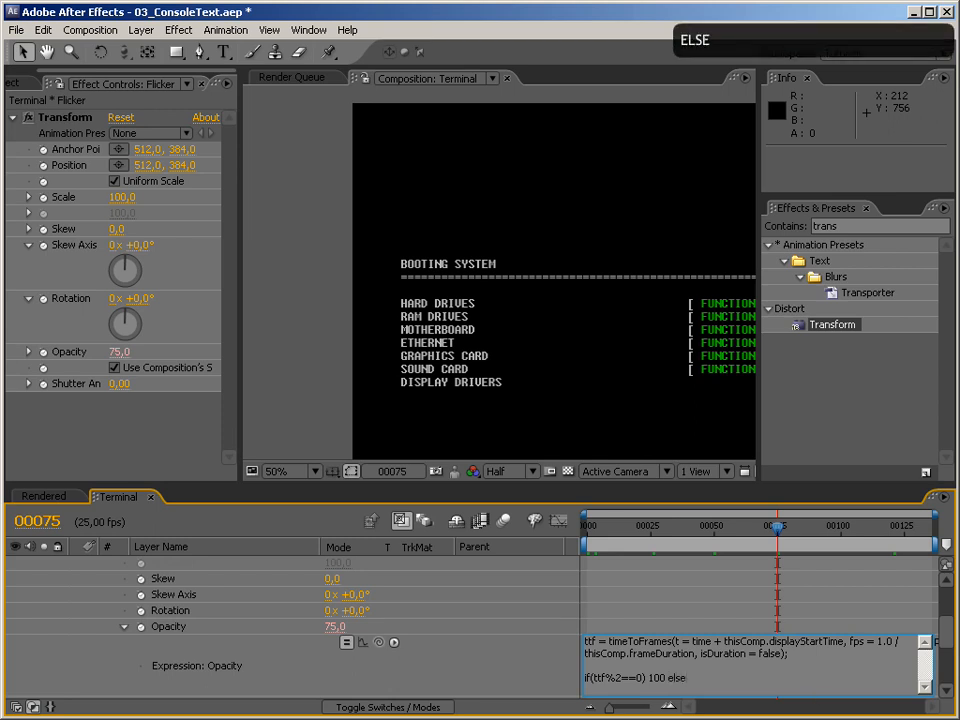
type(" 80;")
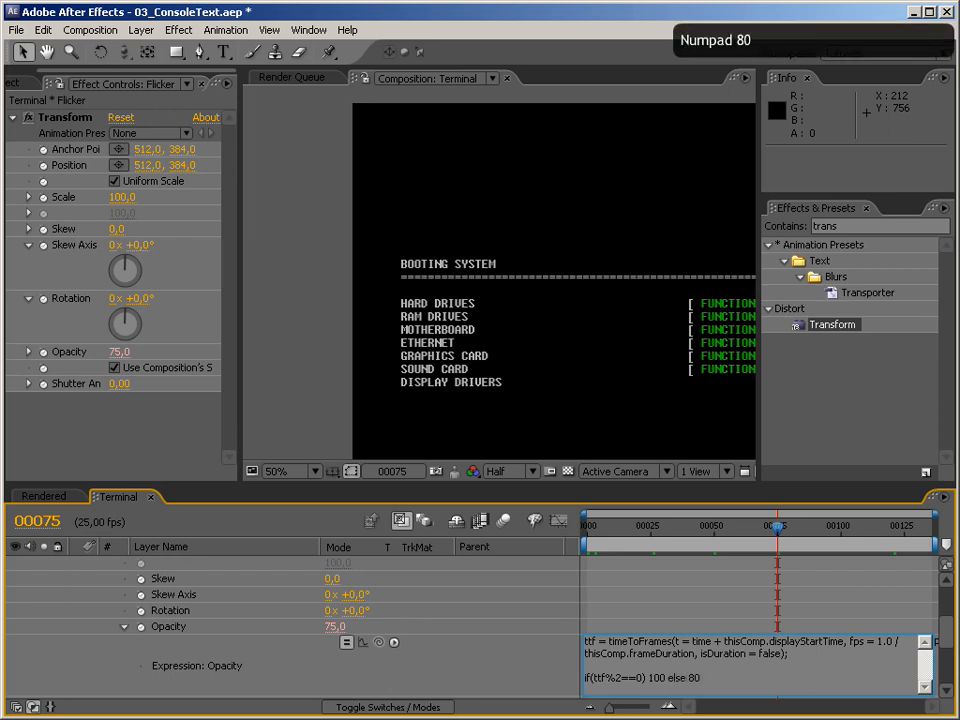
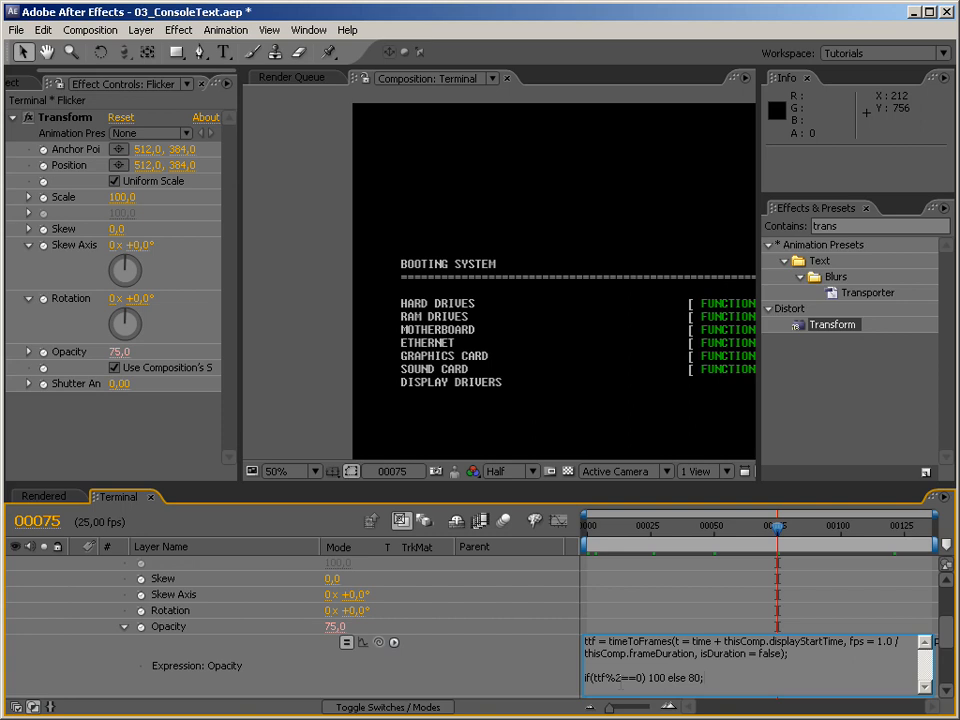
key("Return")
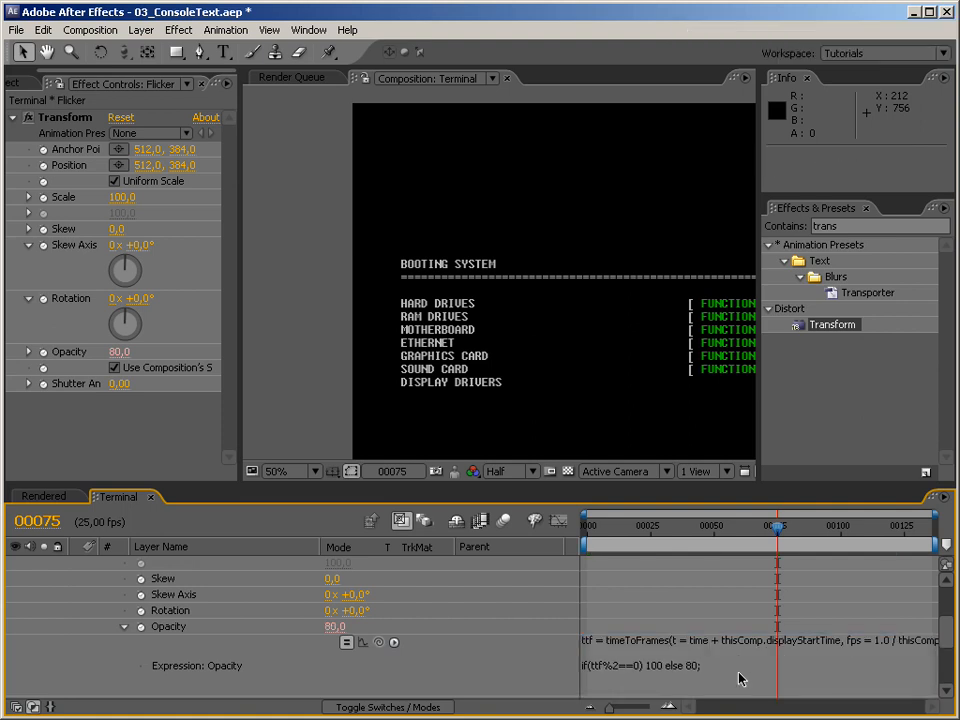
Step: Check the Opacity expression at frames 0 and 28, and play a RAM preview from frame 28 to examine the flicker
key("Home")
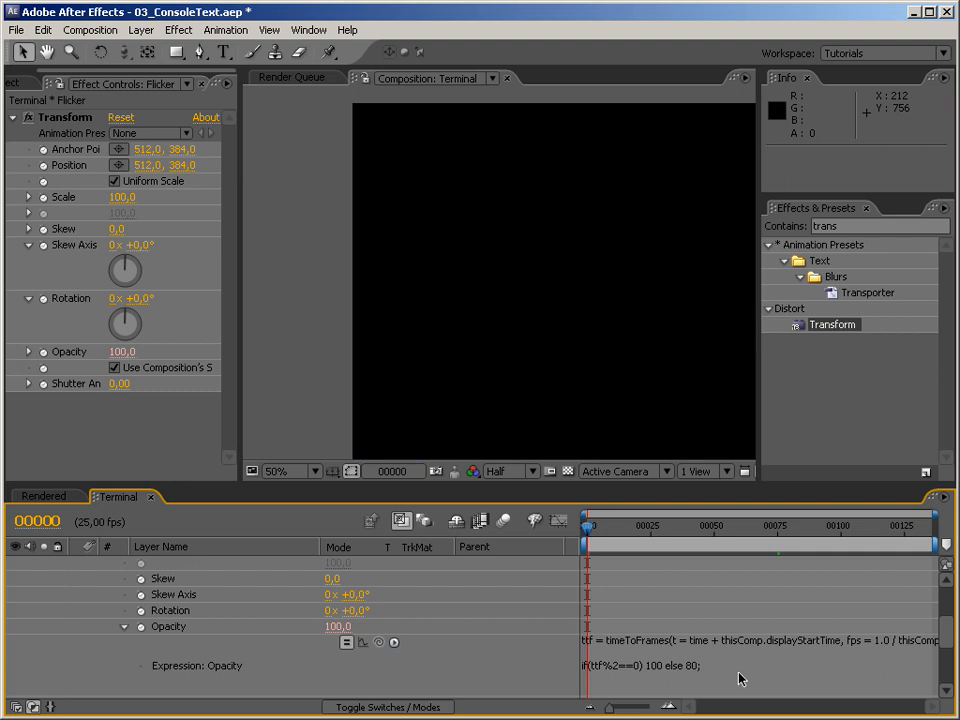
left_click(658, 540)
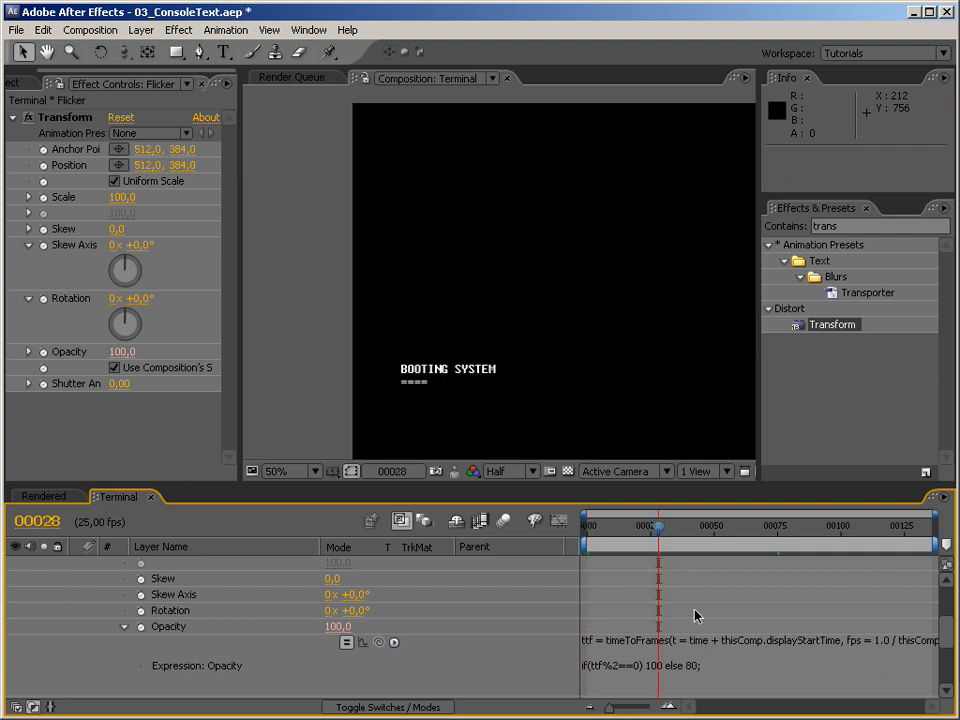
key("KP_0")
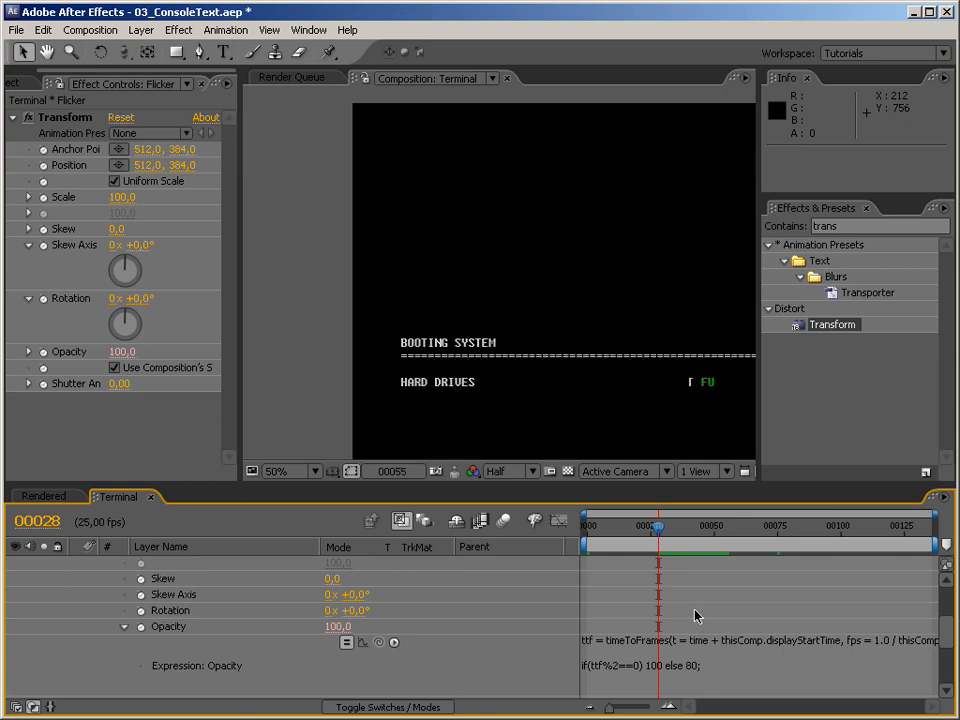
key("KP_0")
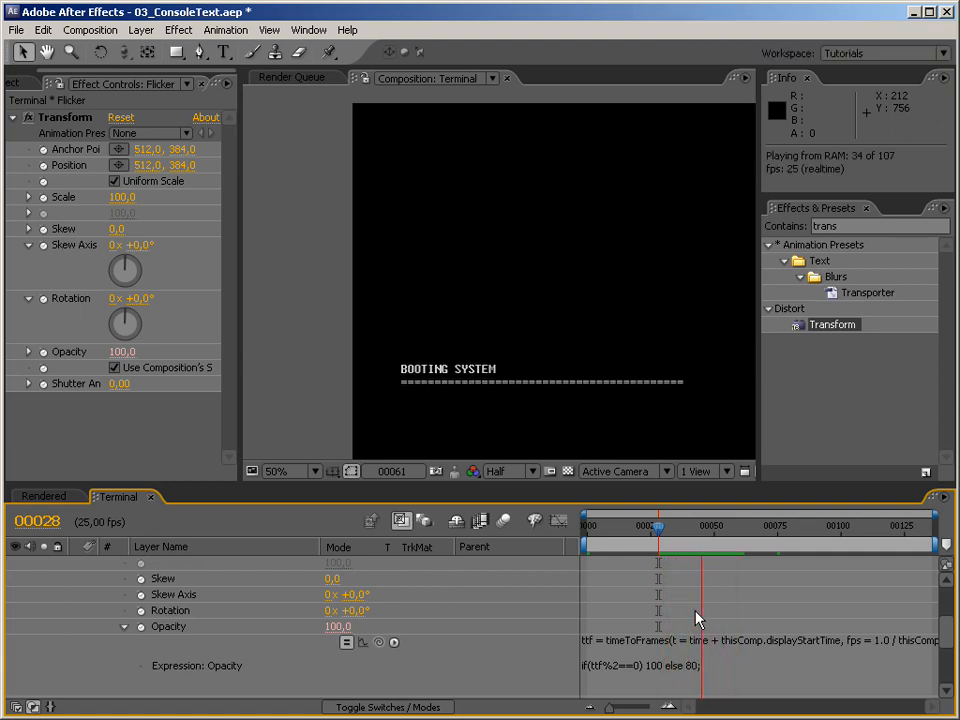
key("KP_0")
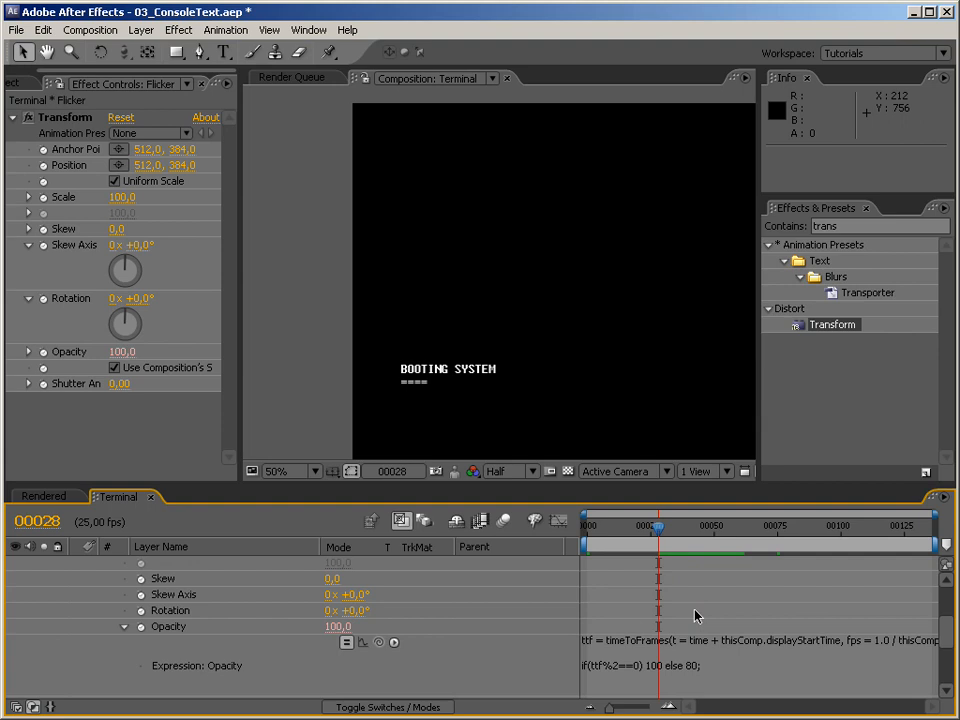
Step: Examine the finished scanline look in the Rendered composition around frame 68, and return to the Terminal composition
left_click(45, 497)
left_click(790, 530)
left_click_drag(790, 538, 760, 538)
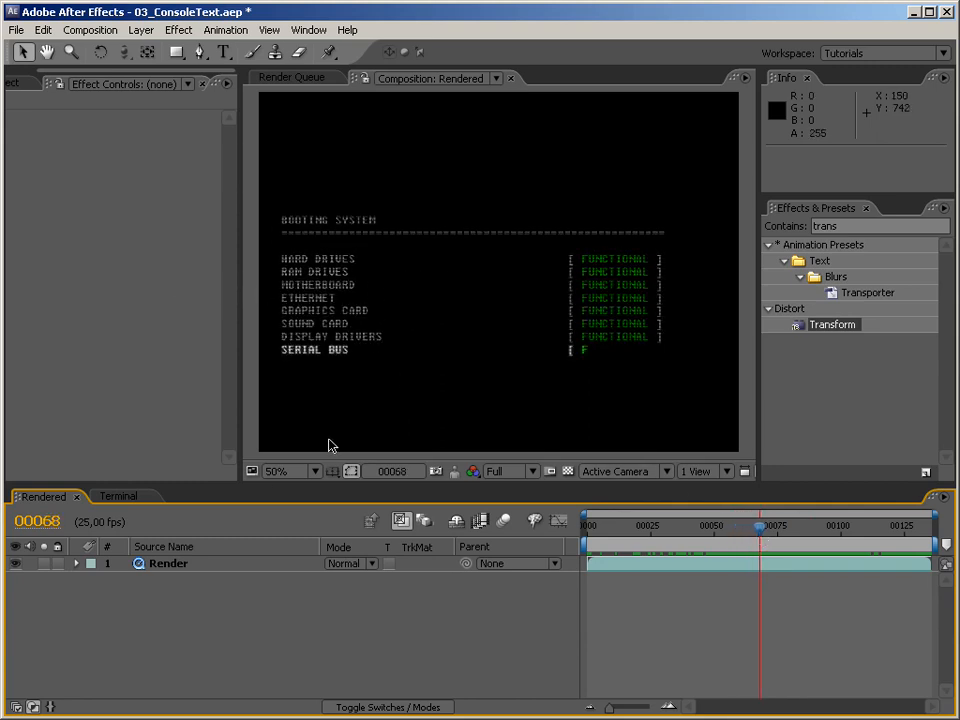
left_click(132, 500)
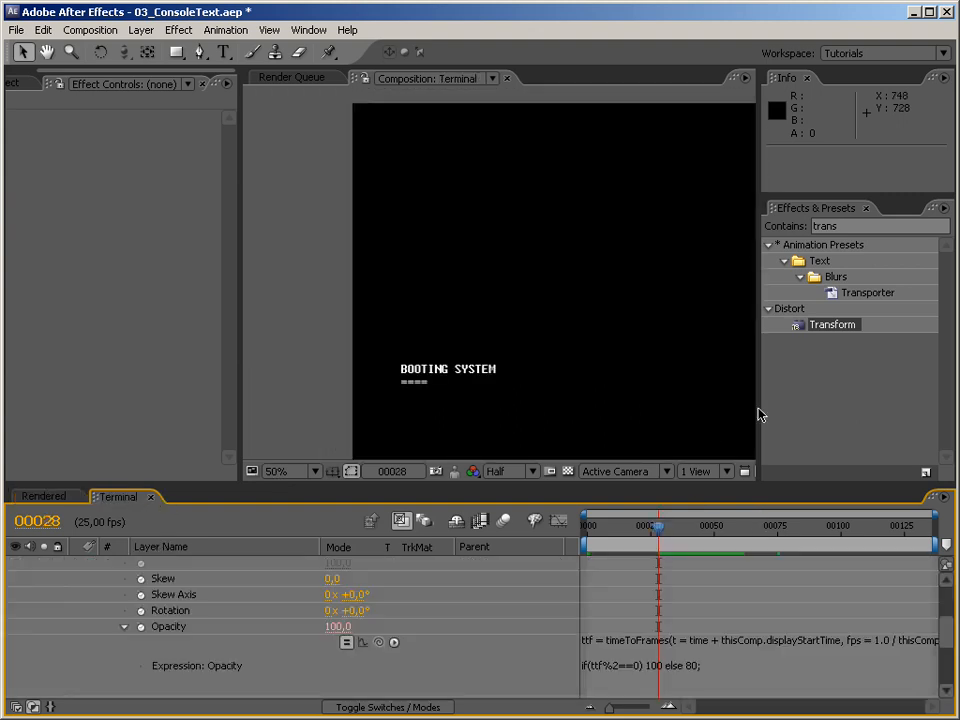
Step: Collapse the Flicker layer's properties, find the Venetian Blinds transition effect by searching for "blind", and apply it to the Flicker layer
scroll(566, 613, "up", 5)
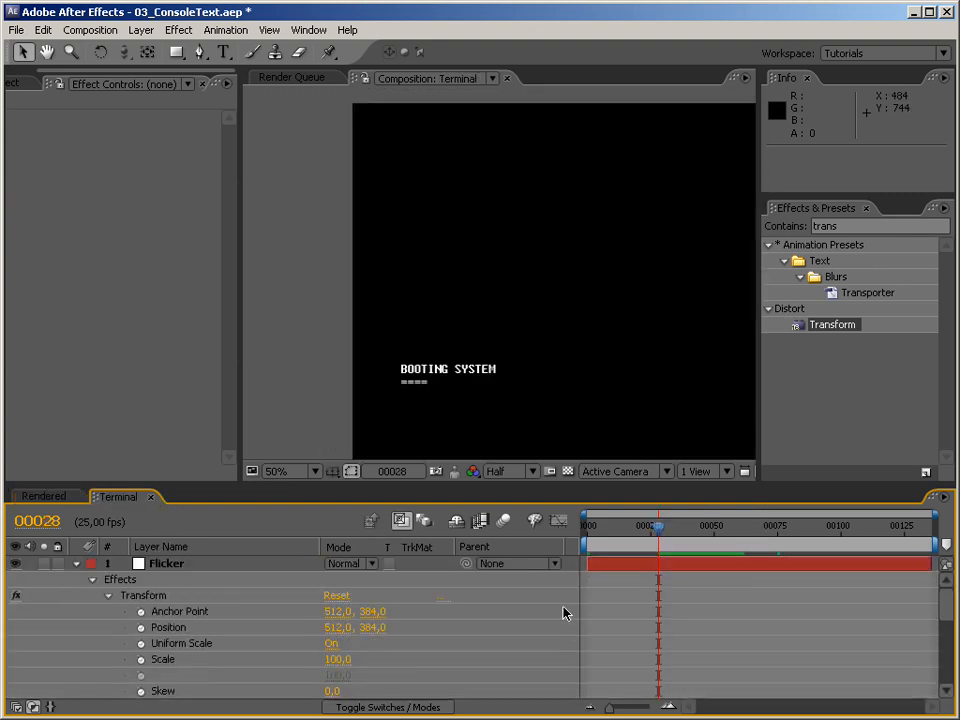
left_click(78, 564)
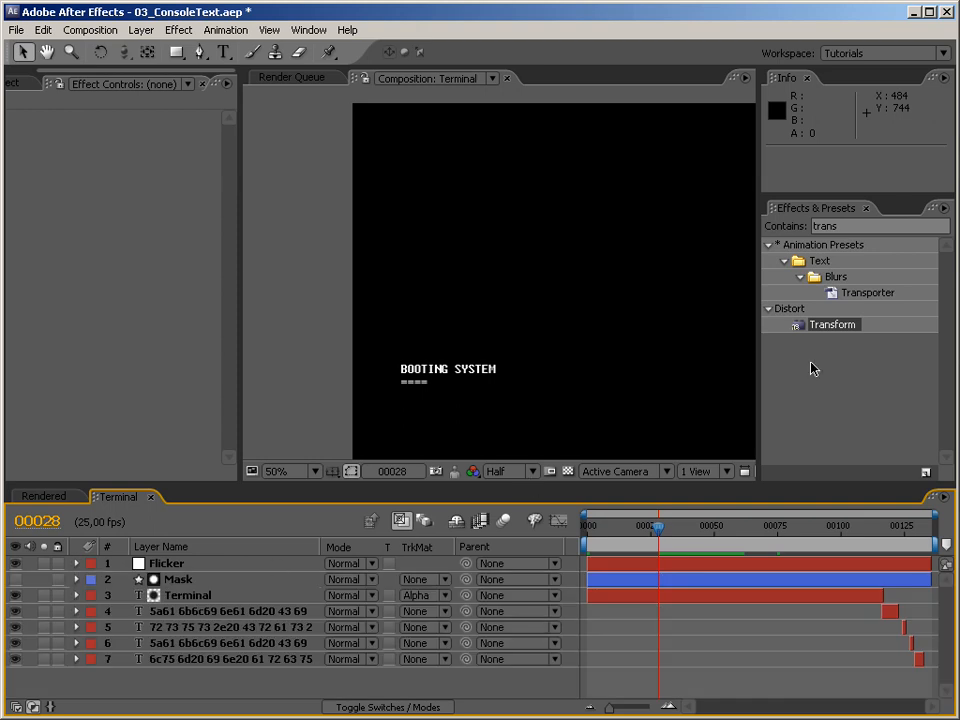
left_click(851, 221)
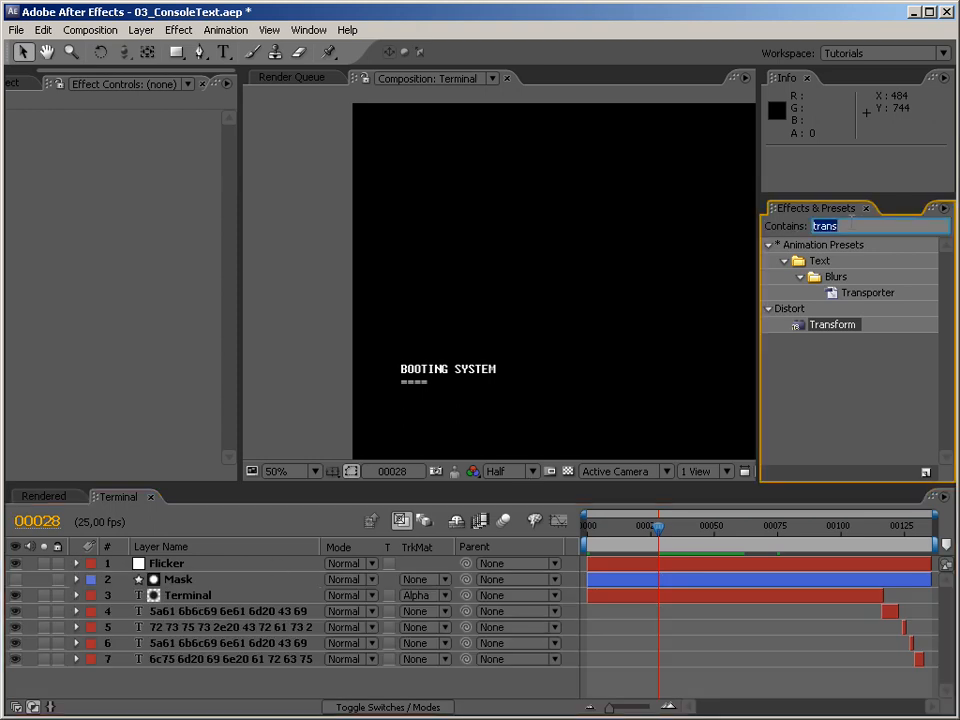
type("blind")
left_click_drag(845, 311, 192, 569)
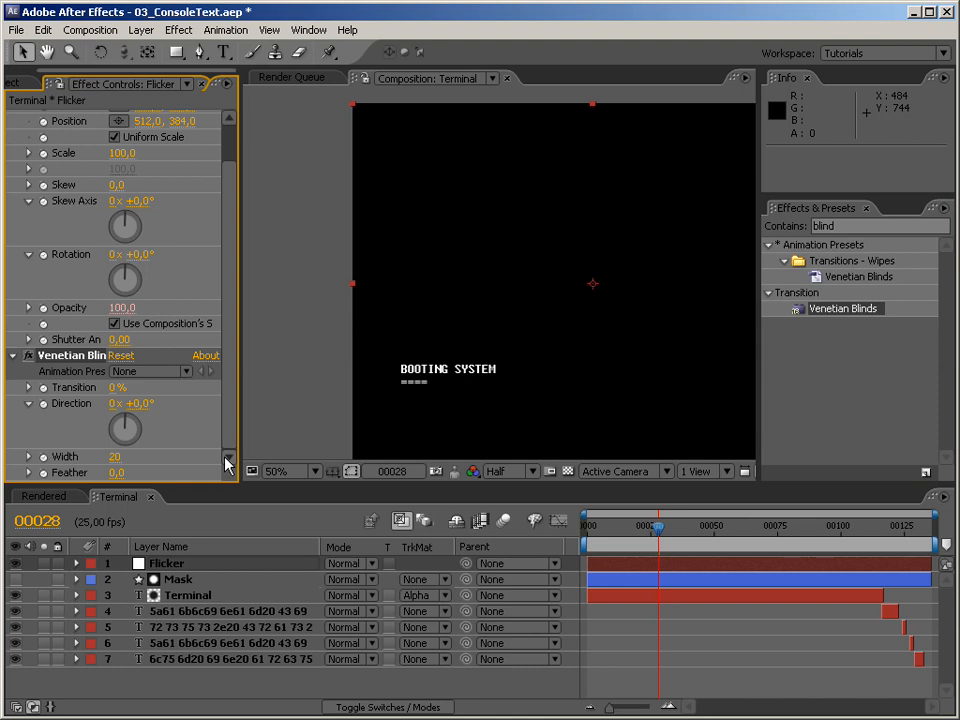
Step: Set the Venetian Blinds effect on the Flicker layer to Direction 90°, Transition 49% and Width 7
left_click_drag(127, 387, 178, 388)
left_click(144, 404)
type("90")
key("Return")
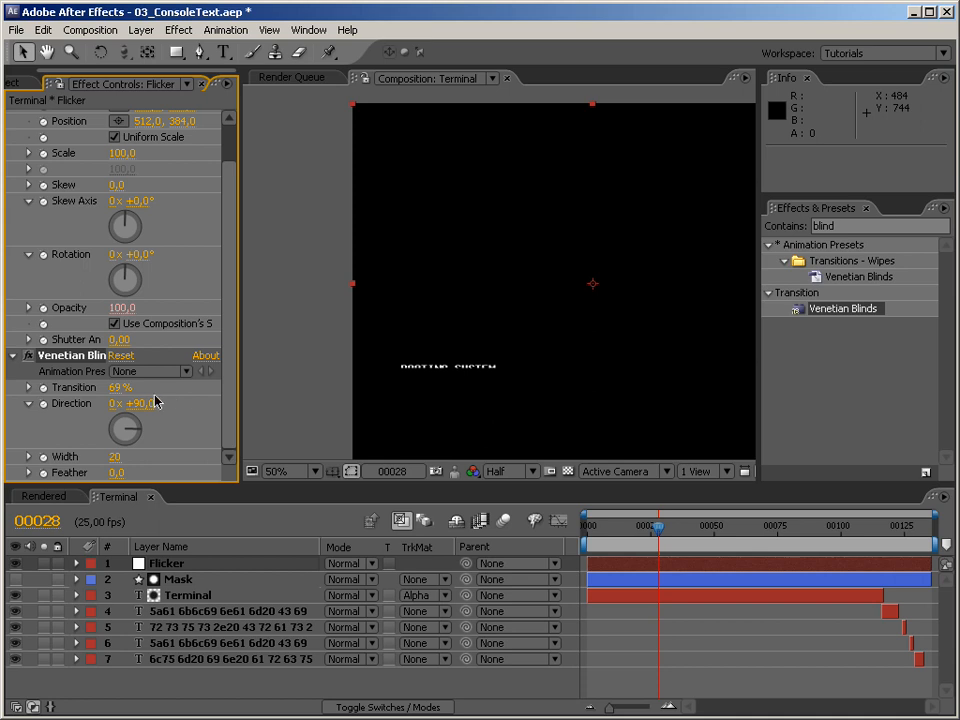
left_click_drag(120, 387, 97, 387)
left_click(114, 457)
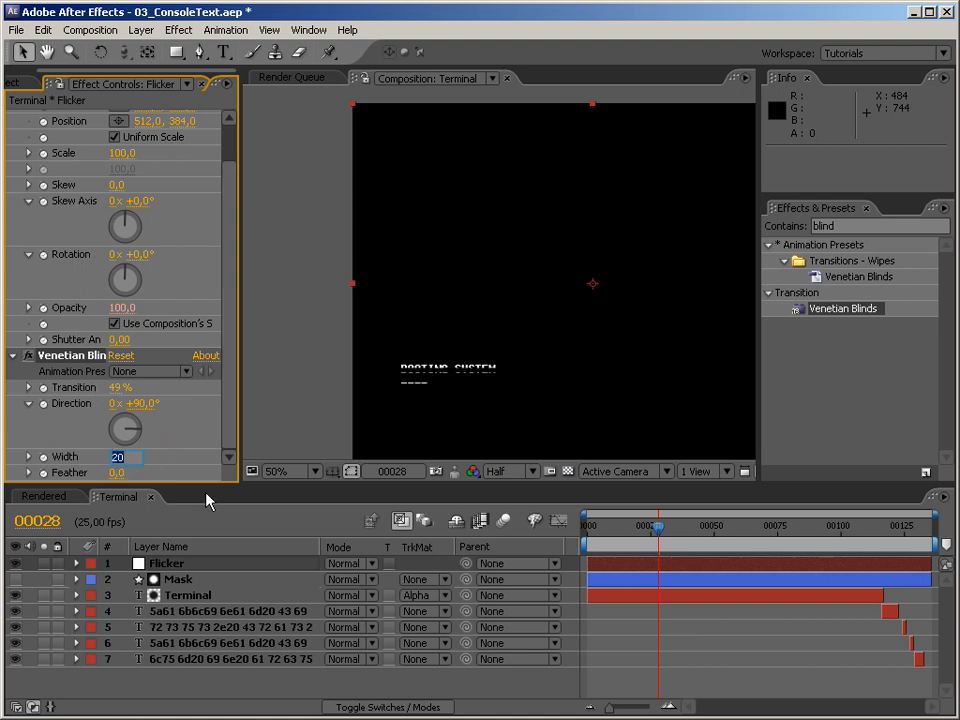
type("7")
key("Return")
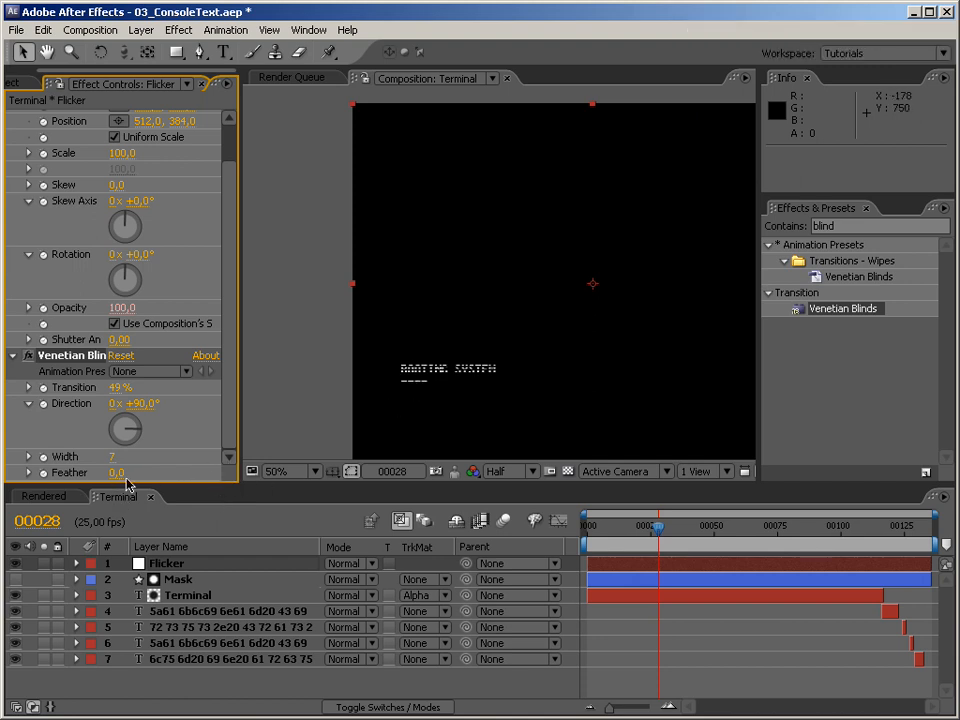
Step: Show the BOOTING SYSTEM text in the Terminal composition at 100% magnification and Full resolution
key("ctrl+equal")
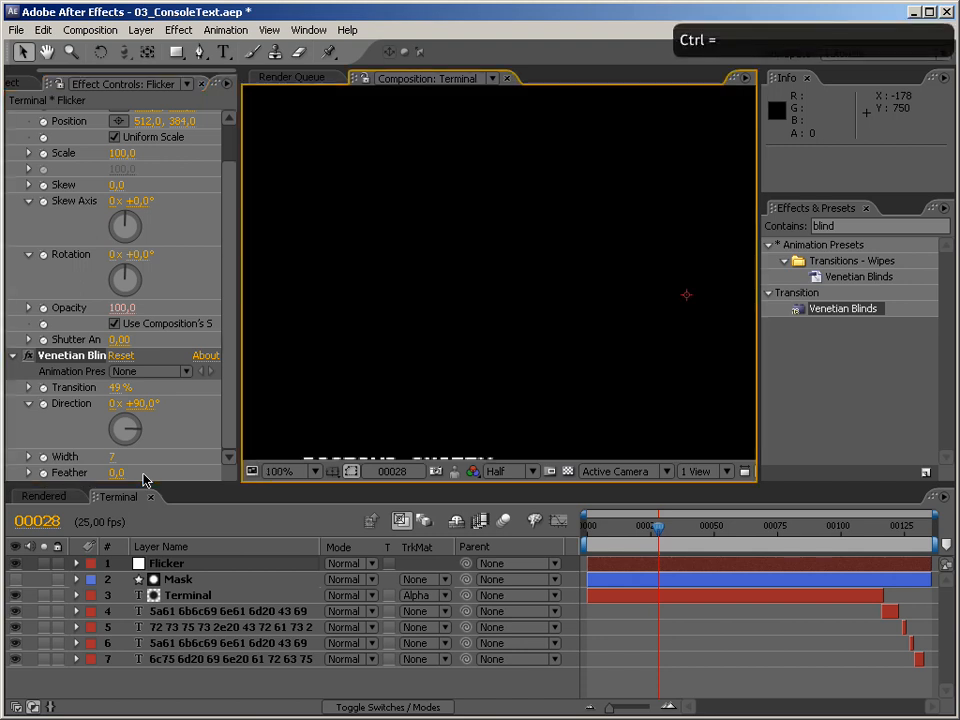
key("space")
left_click_drag(407, 409, 415, 314)
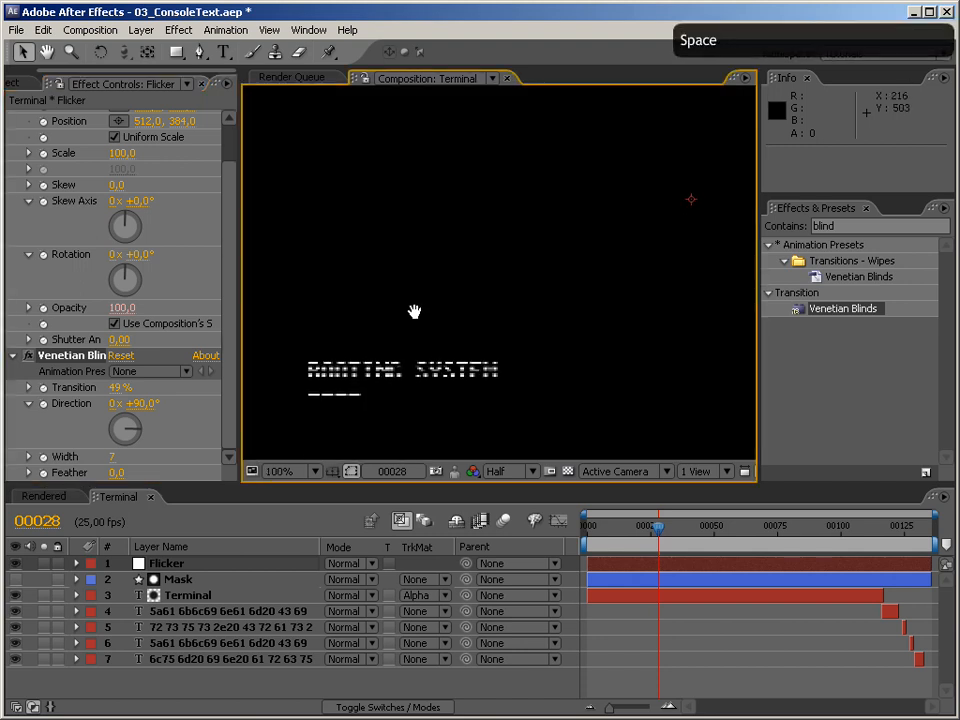
left_click(508, 472)
left_click(511, 488)
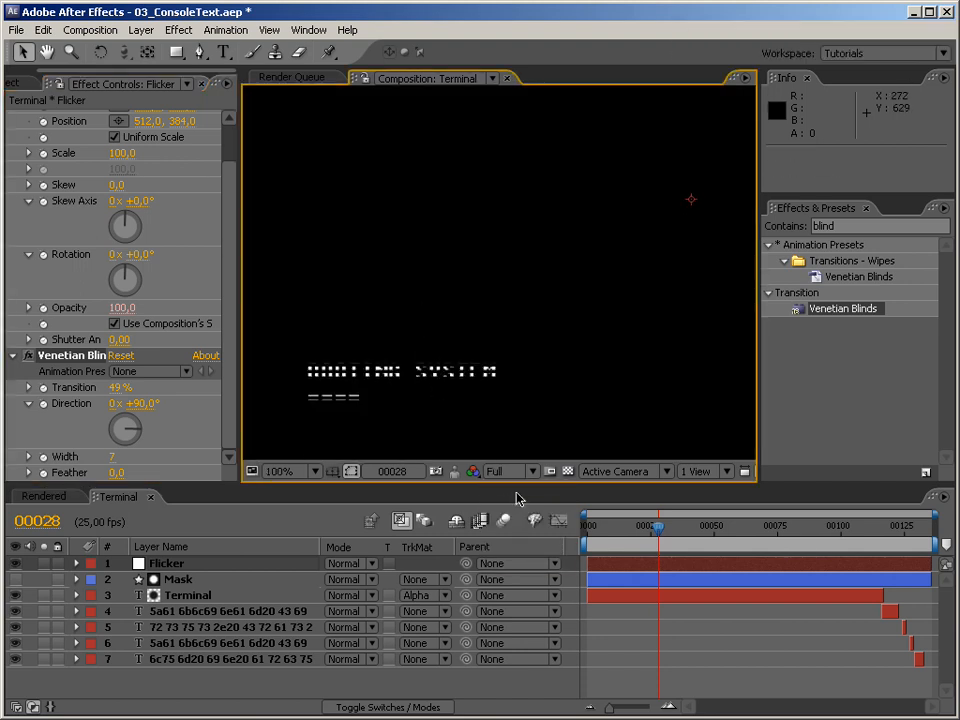
Step: Try a Venetian Blinds Feather of 5, and set the Feather to 3
left_click(116, 472)
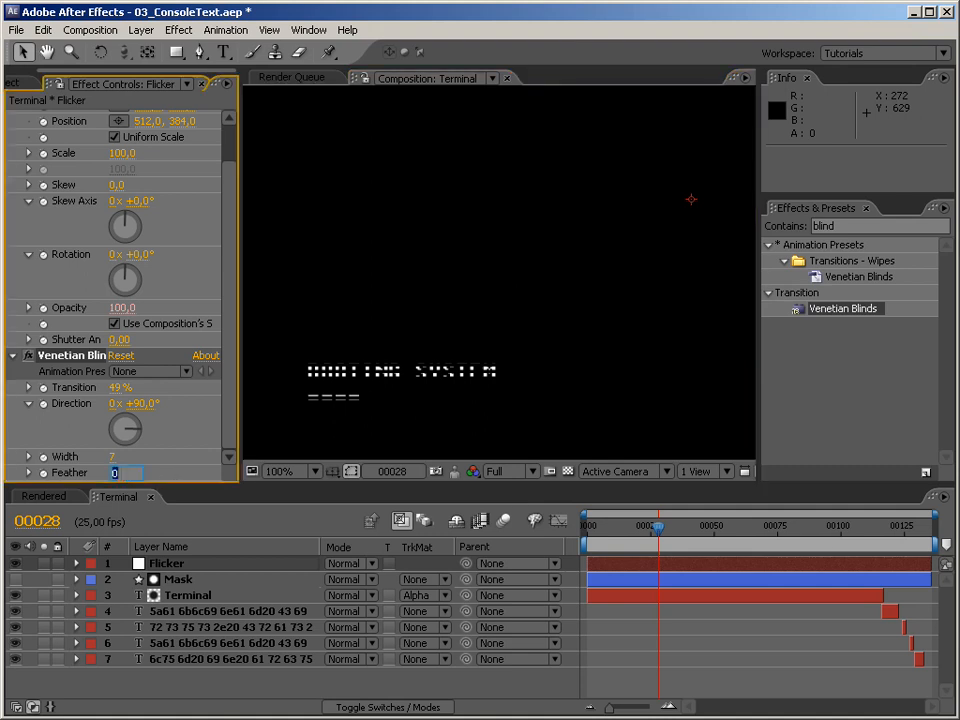
type("5")
key("Return")
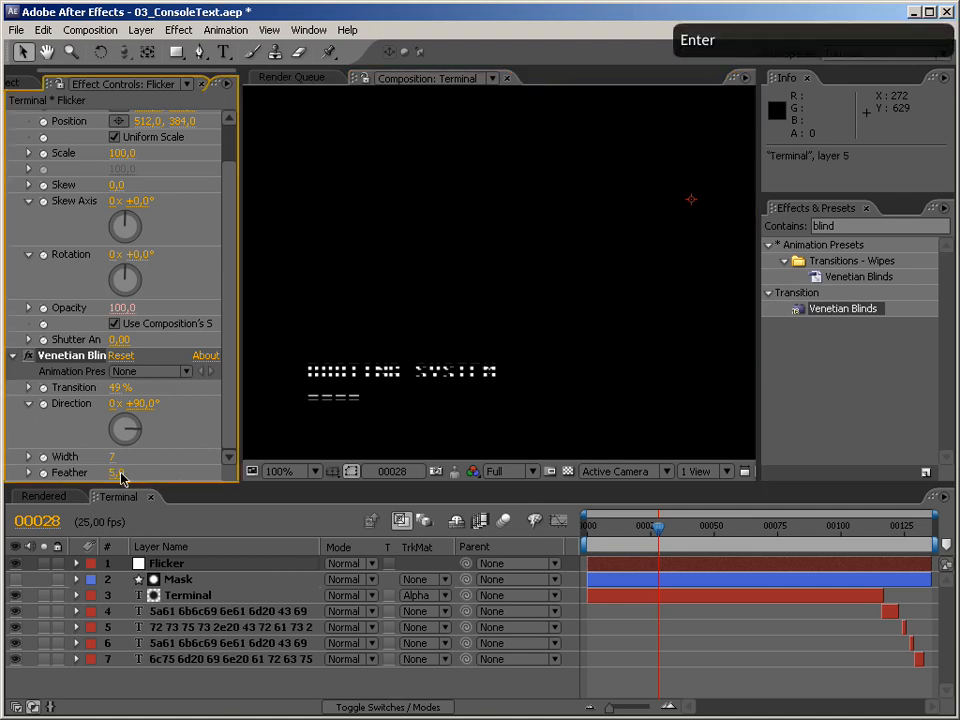
left_click(117, 472)
type("3")
key("Return")
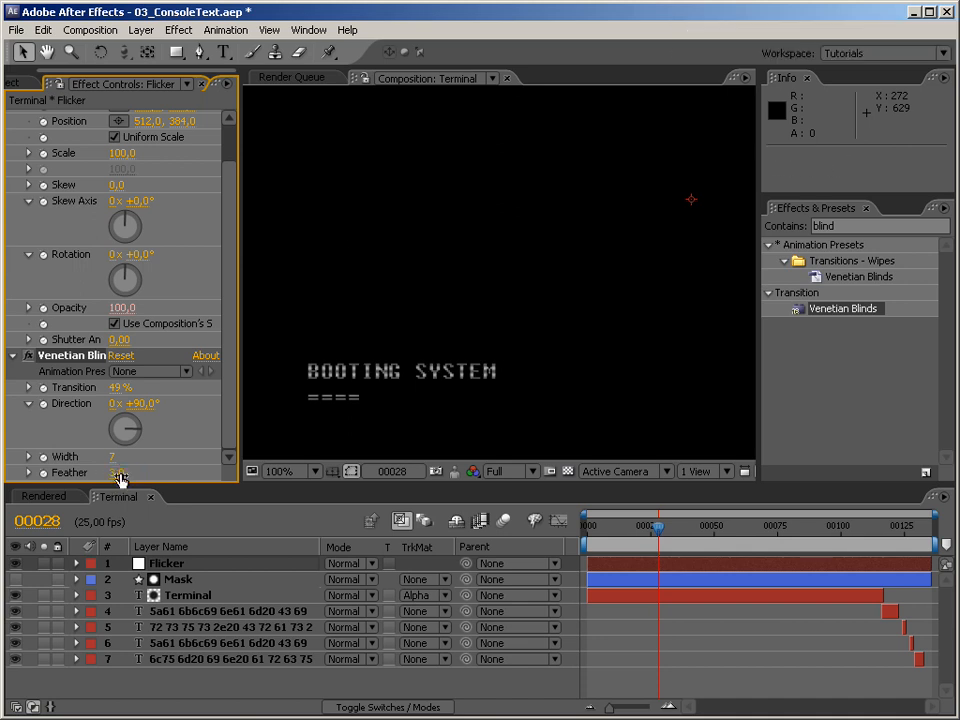
Step: Examine the scanlines and flicker on the boot text at frames 46, 63 and 64
left_click(704, 538)
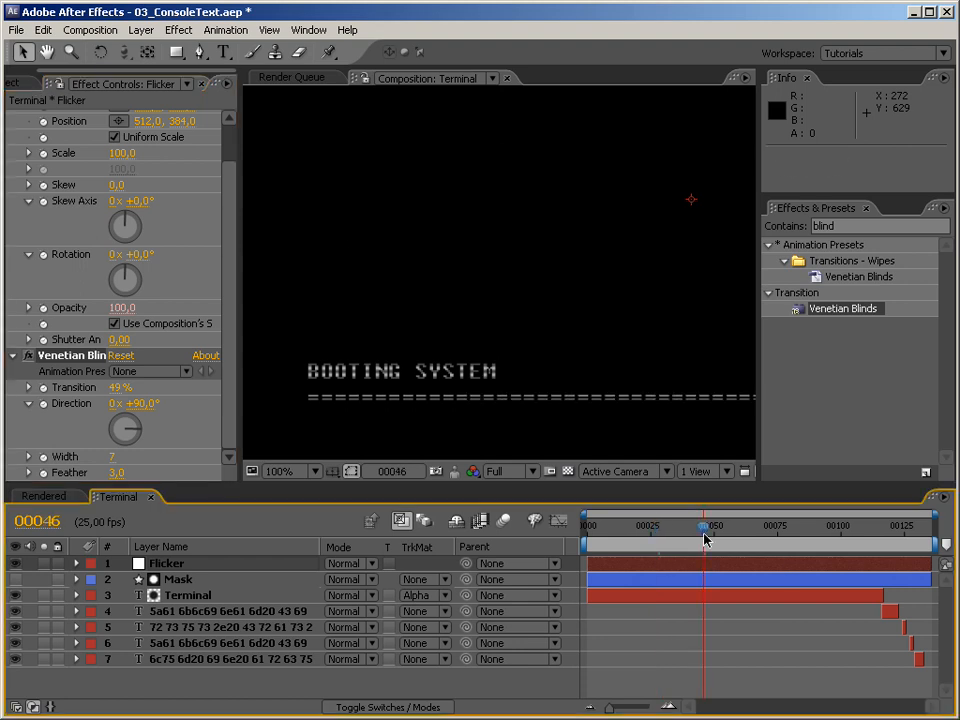
left_click(748, 537)
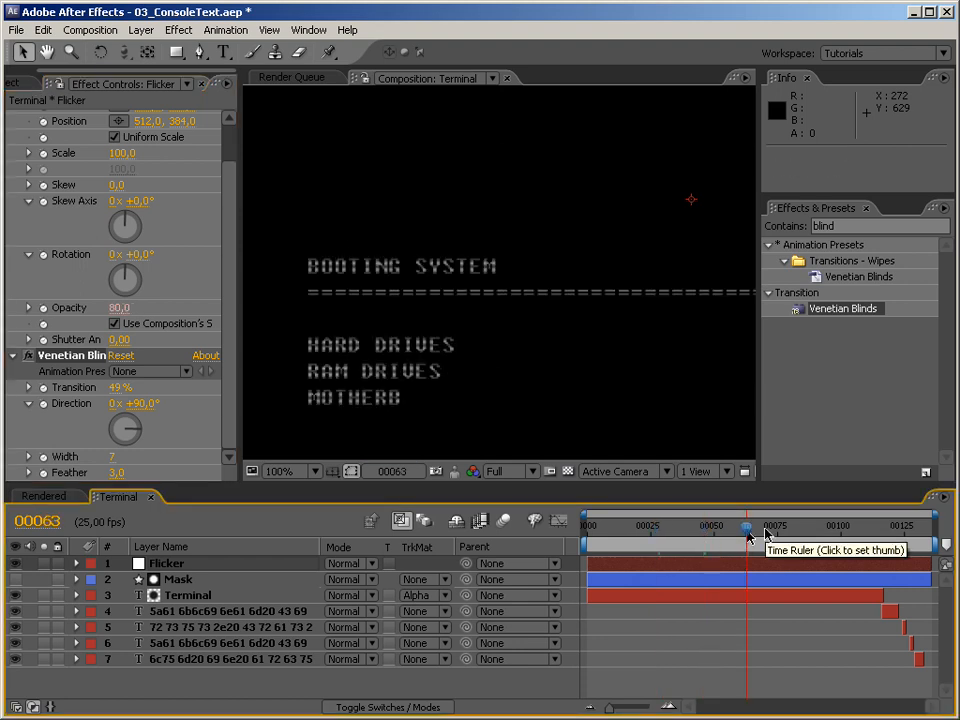
key("ctrl+Right")
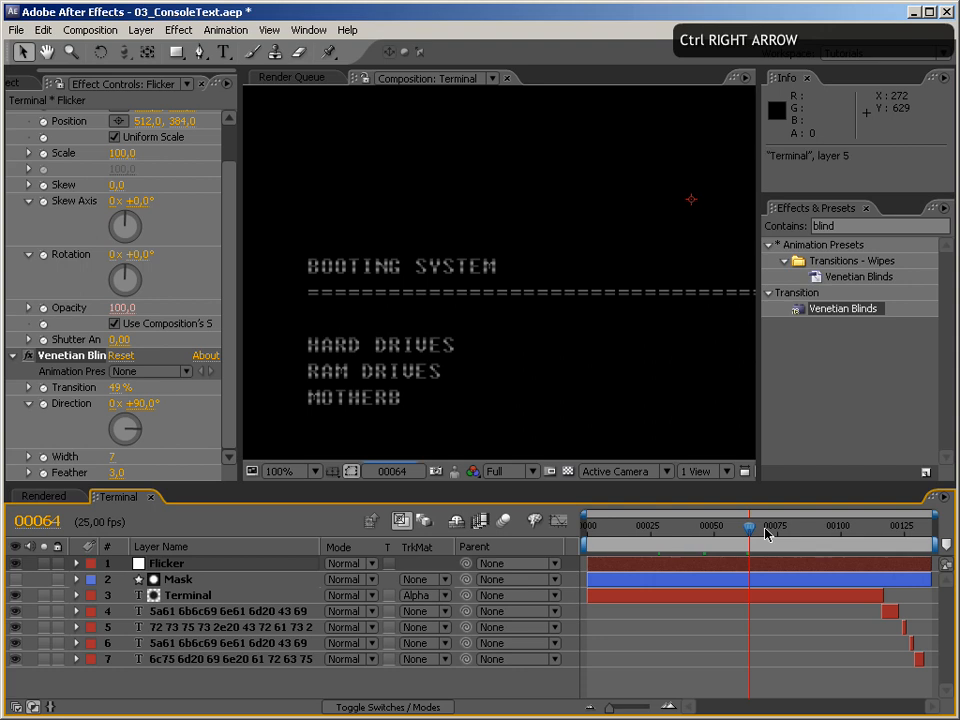
Step: Preview the boot text animation in the Terminal composition from frame 65 at 50% magnification and Half resolution
key("ctrl+Right")
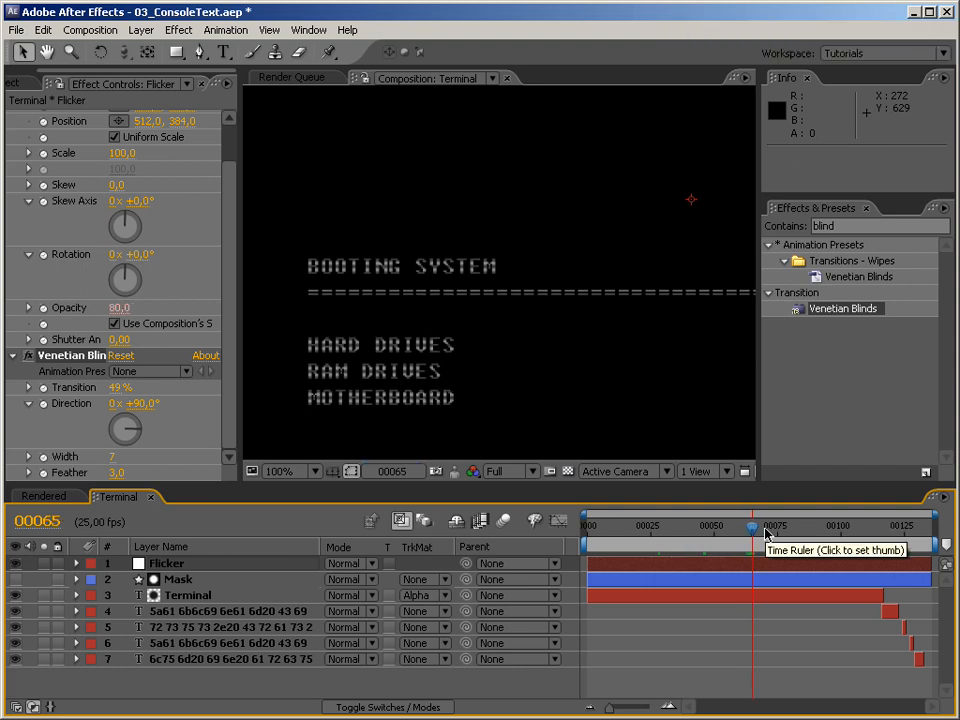
key("ctrl+minus")
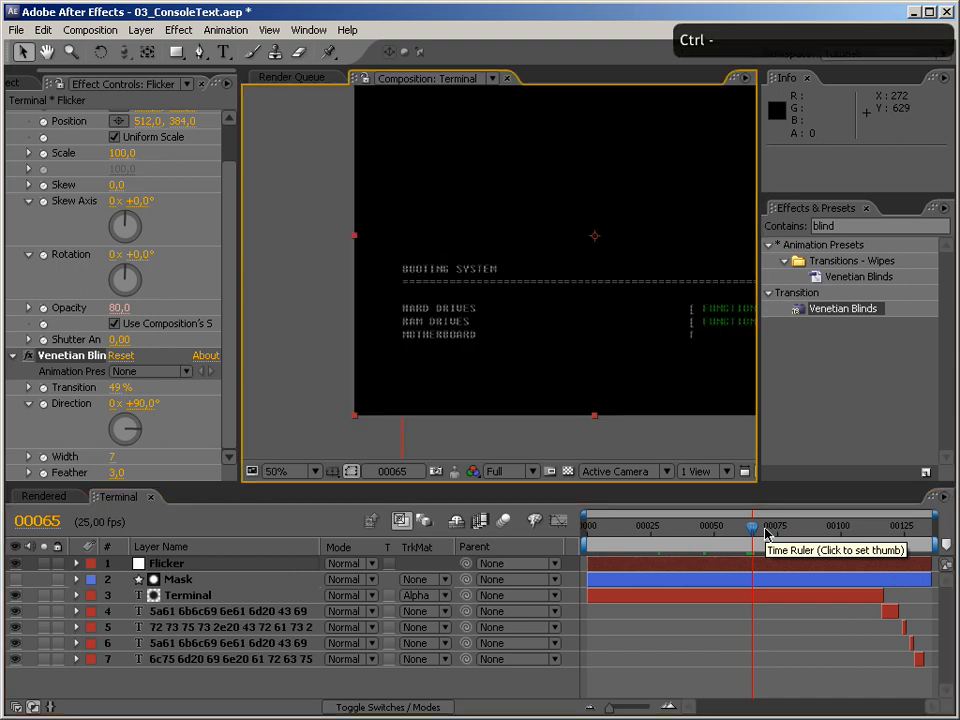
key("space")
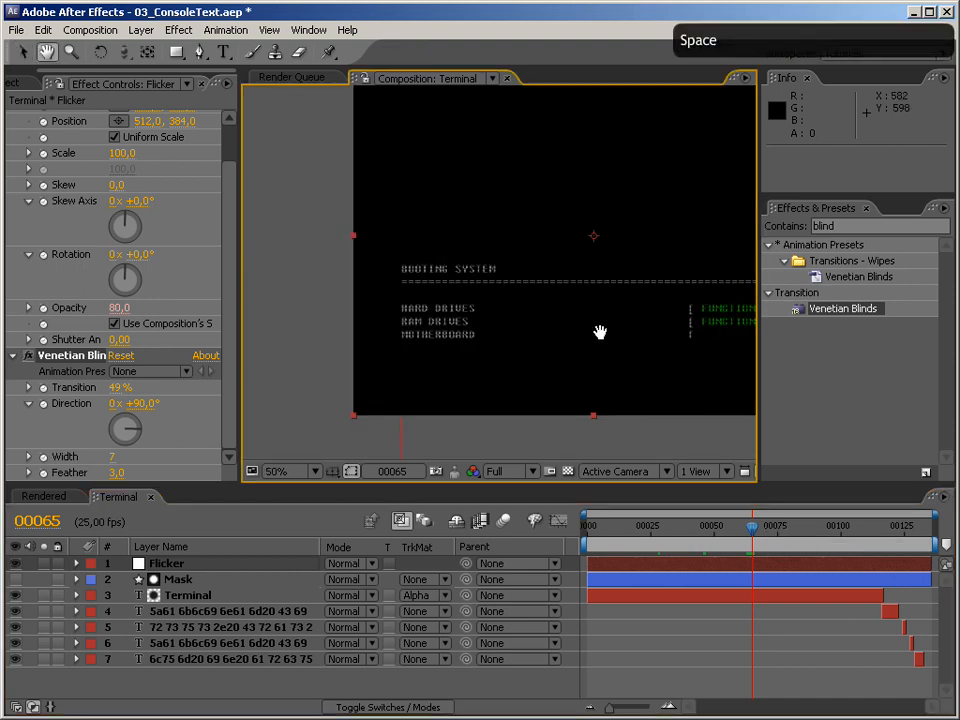
left_click_drag(600, 332, 529, 332)
left_click(508, 472)
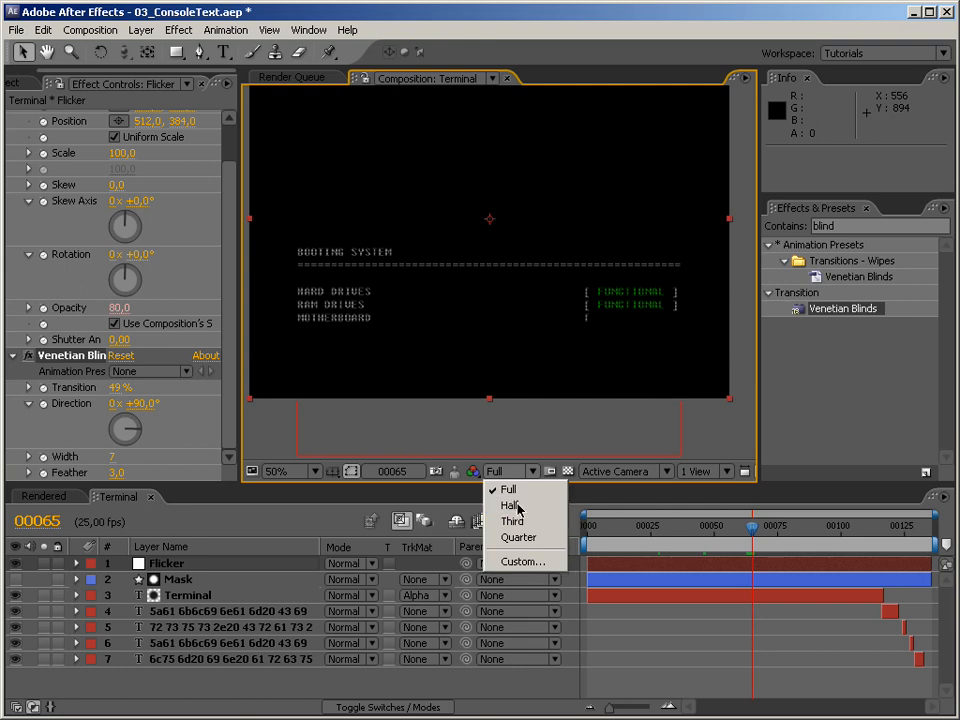
left_click(513, 502)
key("KP_0")
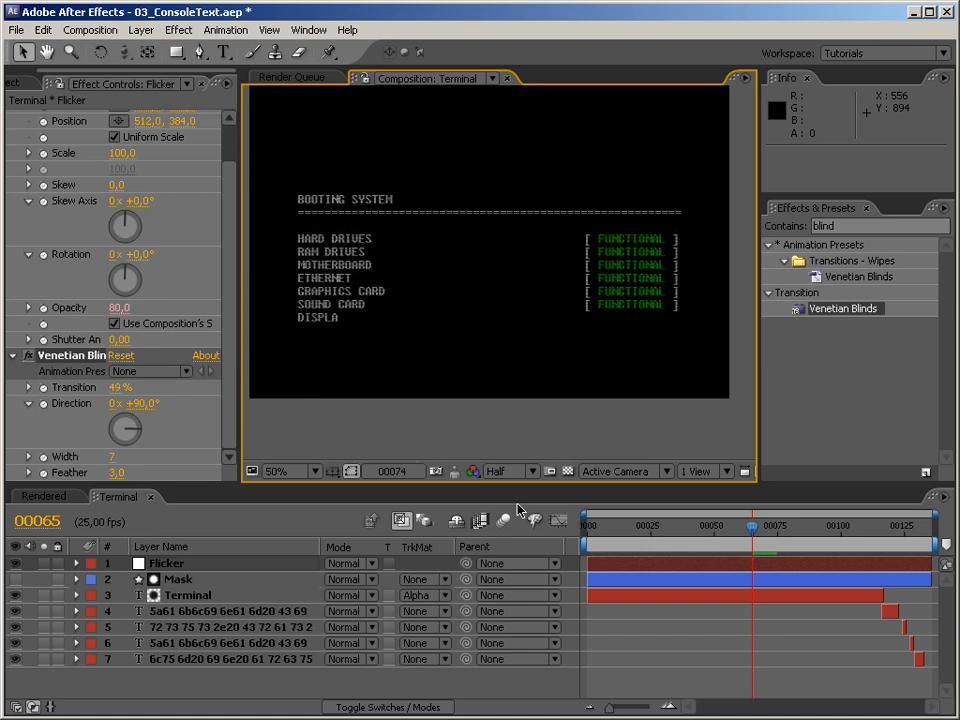
key("KP_0")
key("KP_0")
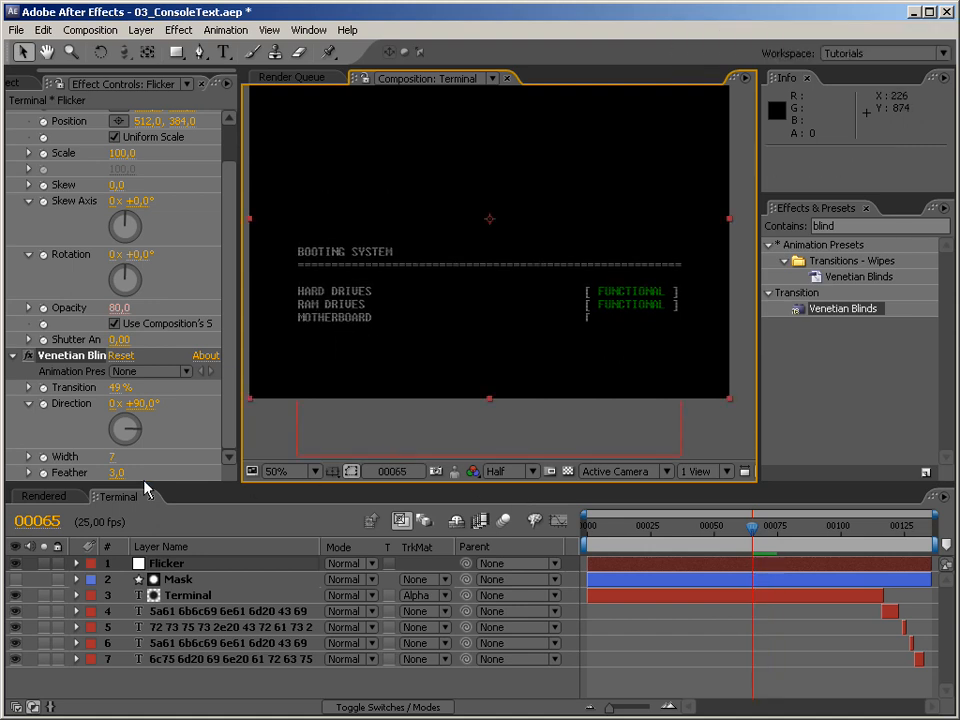
Step: Examine the finished look in the Rendered composition at frame 72, and return to the Terminal composition
left_click(55, 496)
left_click_drag(765, 538, 770, 537)
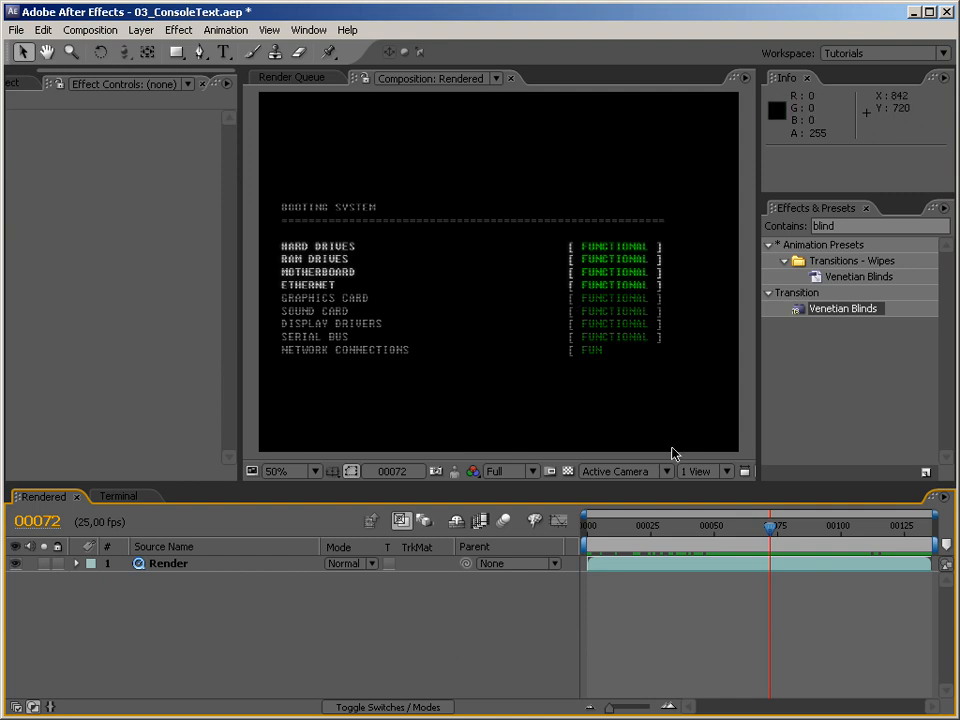
left_click(120, 499)
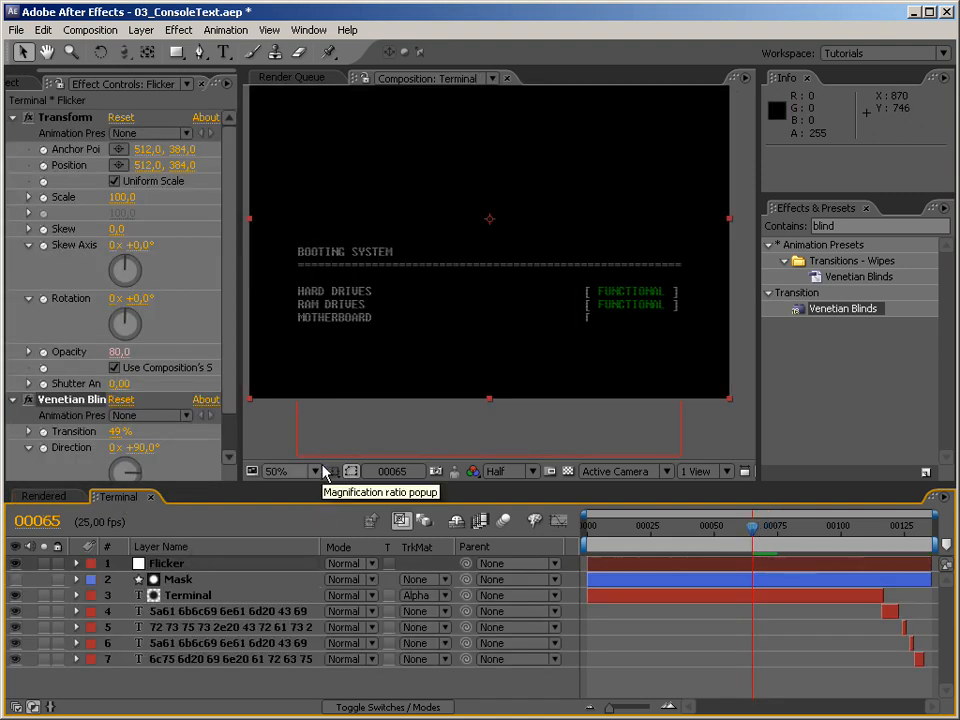
Step: Add an adjustment layer above Flicker in the Terminal composition and name it Glow
right_click(263, 430)
mouse_move(274, 444)
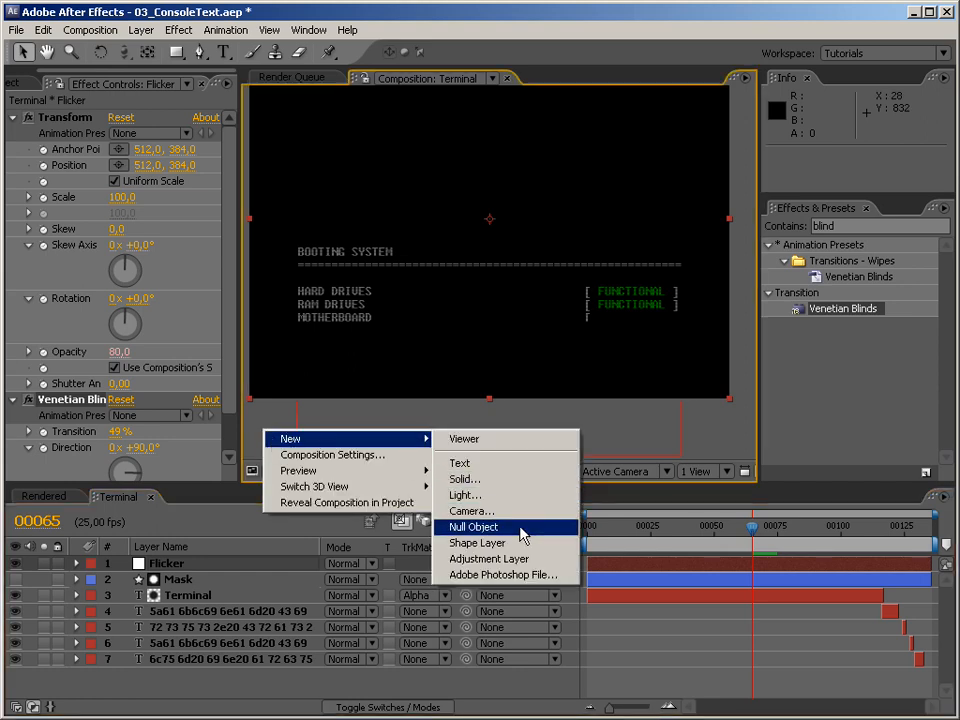
left_click(517, 565)
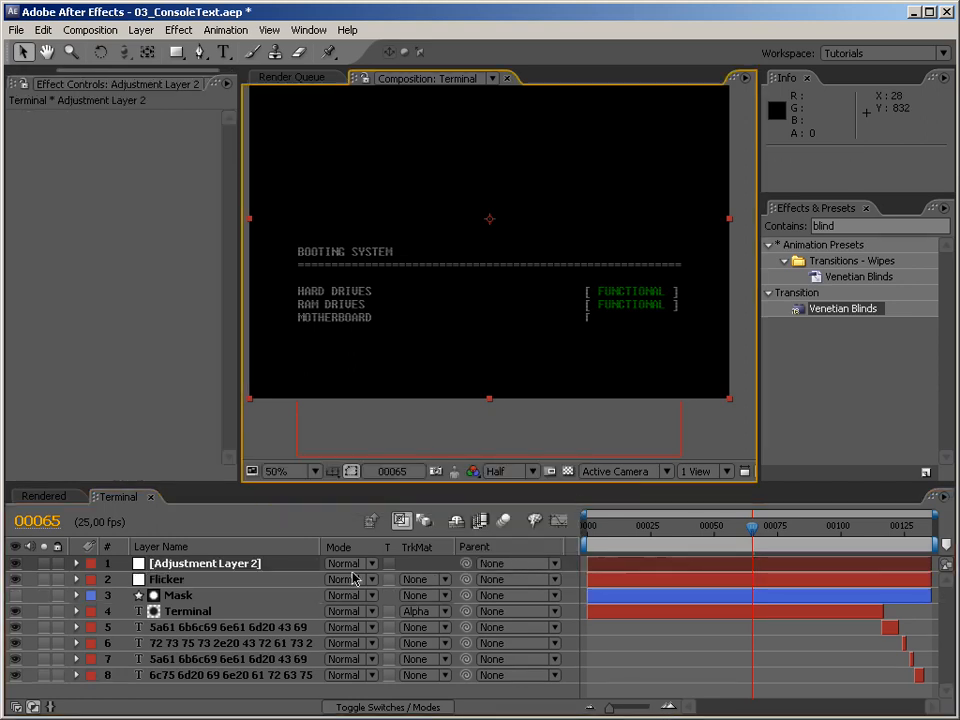
key("Return")
double_click(296, 581)
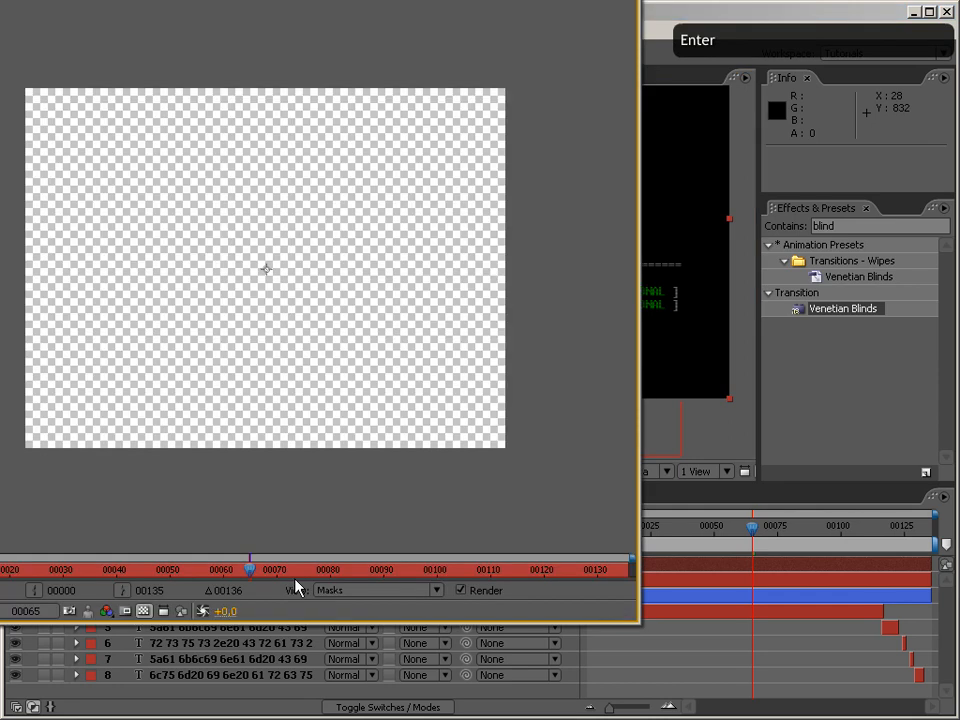
left_click(630, 2)
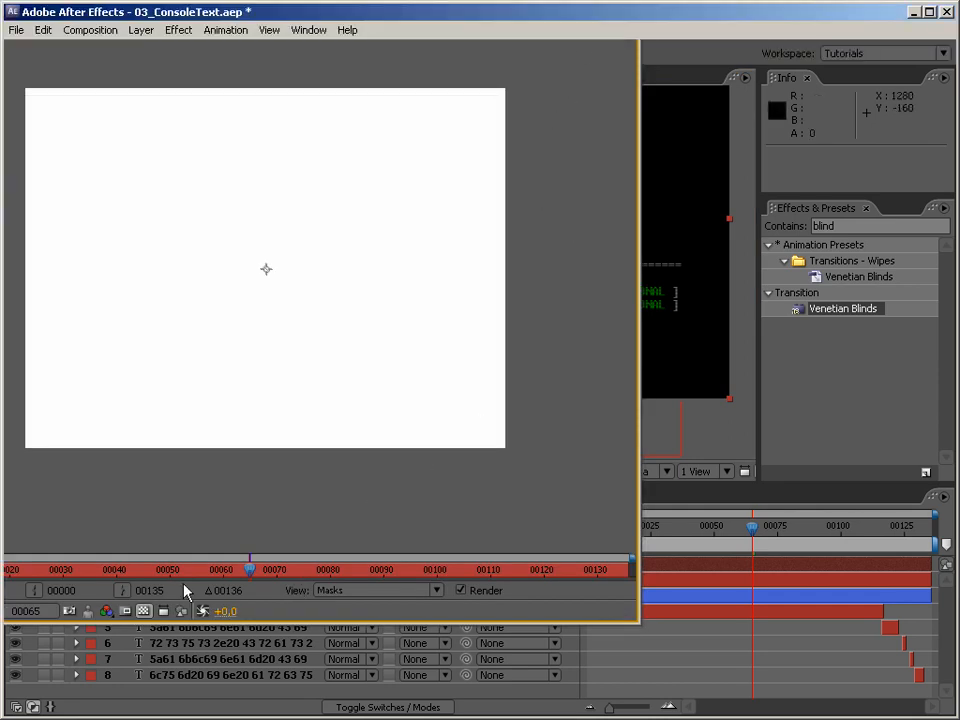
left_click(181, 567)
key("Return")
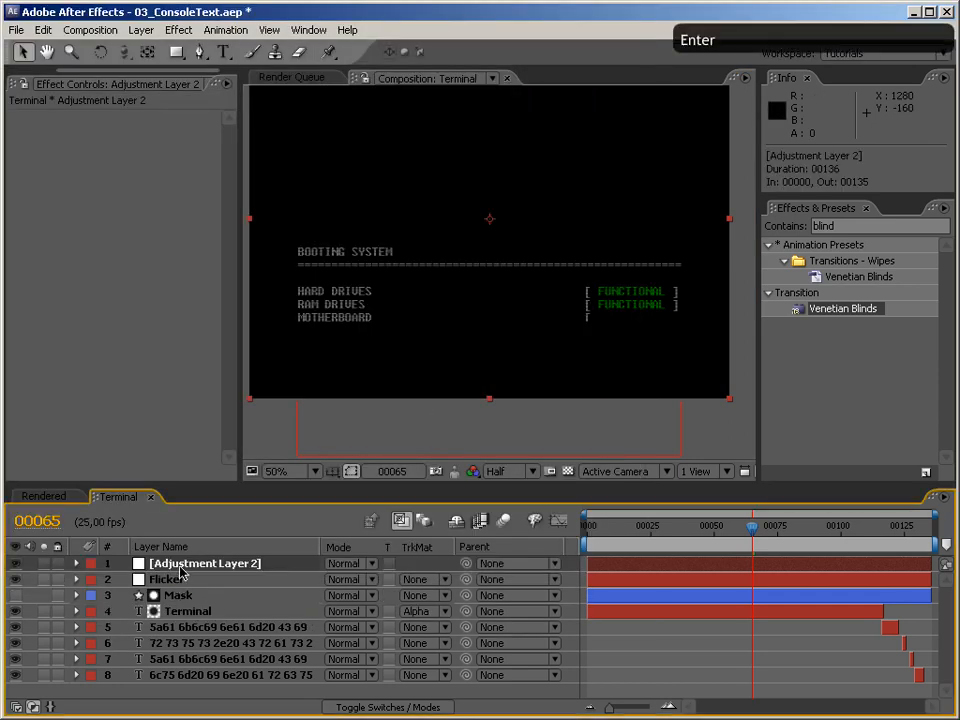
type("Glow")
key("Return")
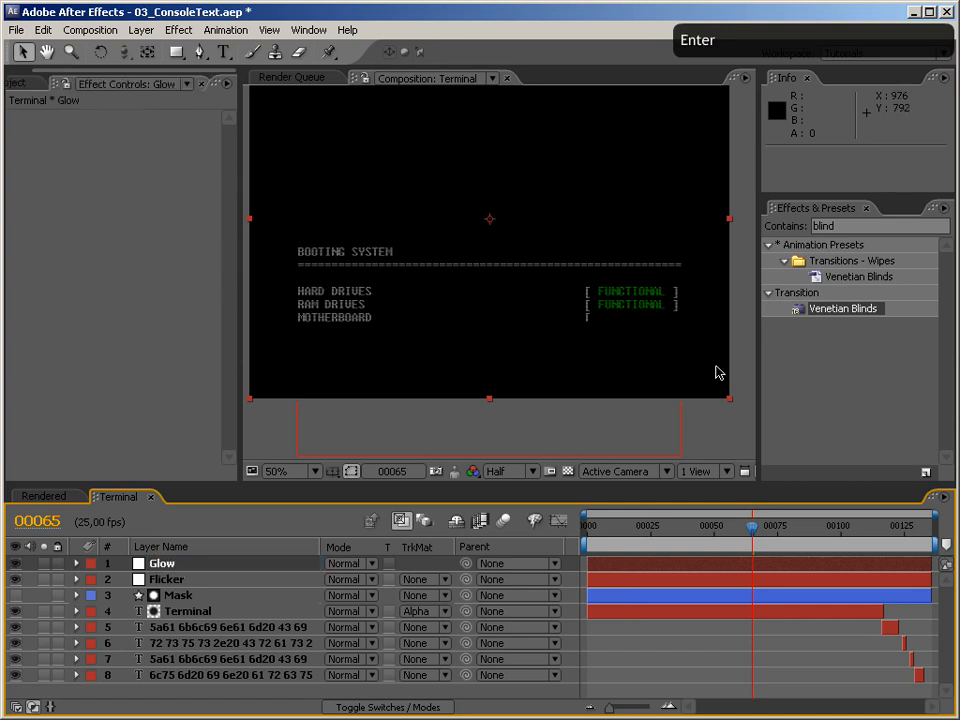
Step: Apply the Stylize Glow effect to the Glow adjustment layer
left_click(825, 226)
type("glow")
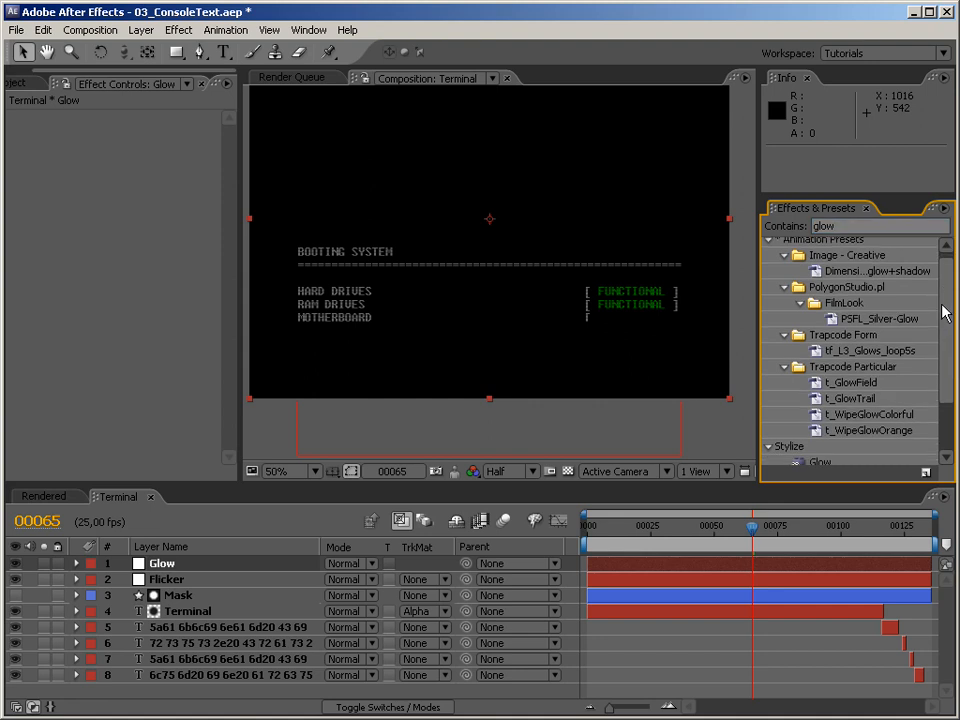
scroll(830, 330, "down", 3)
left_click(818, 393)
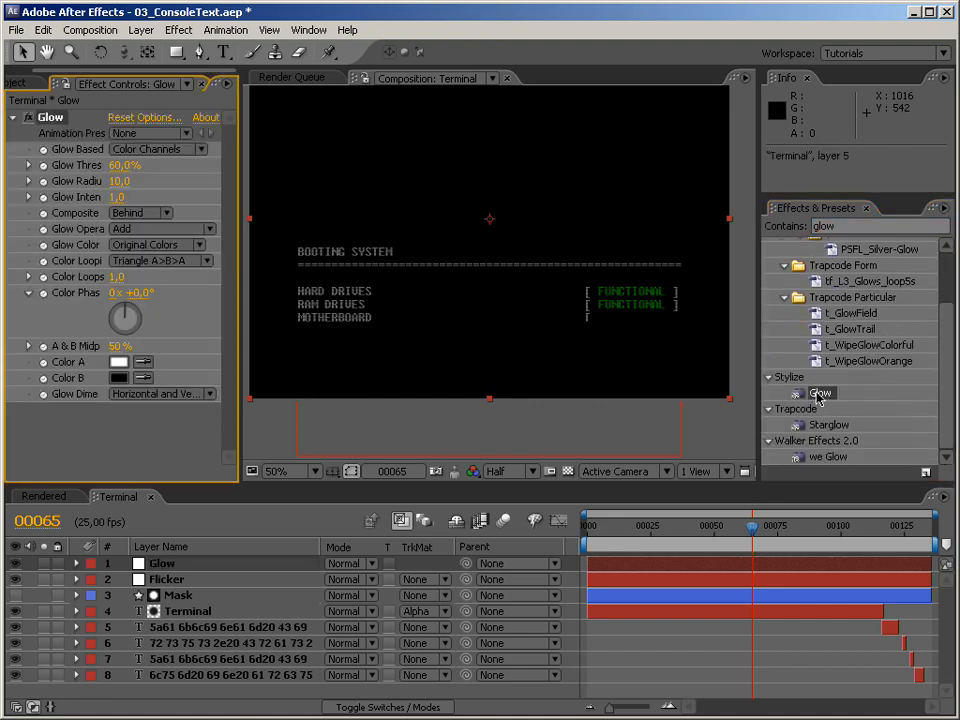
Step: Try a Glow Threshold of 40%, lower it to 20%, and check the glowing boot text at frame 80
left_click(118, 165)
type("40")
key("Return")
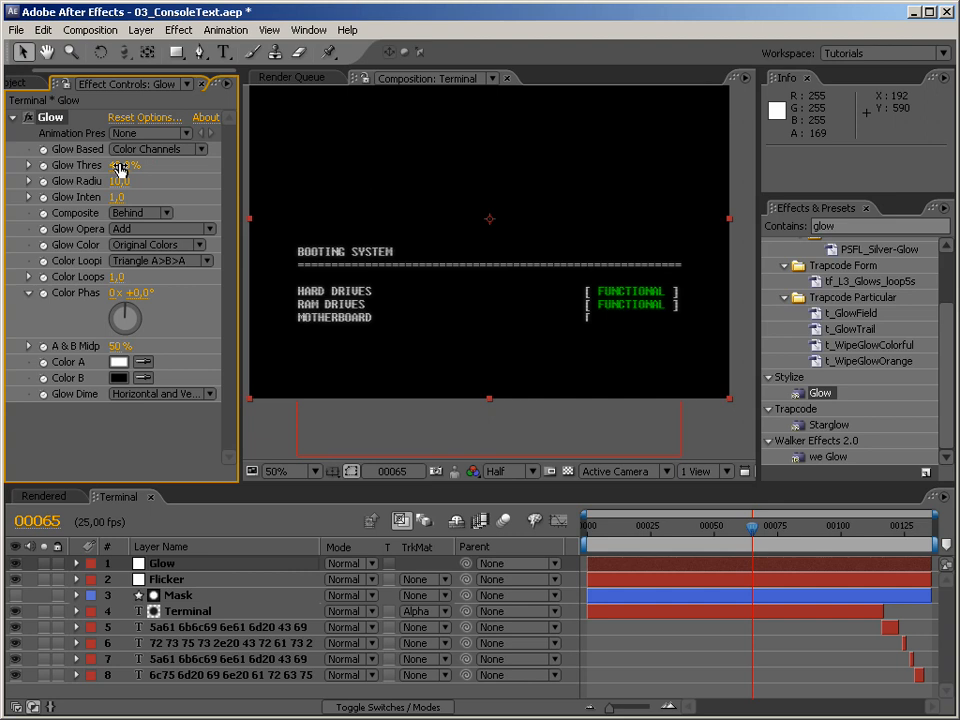
left_click(118, 166)
key("Return")
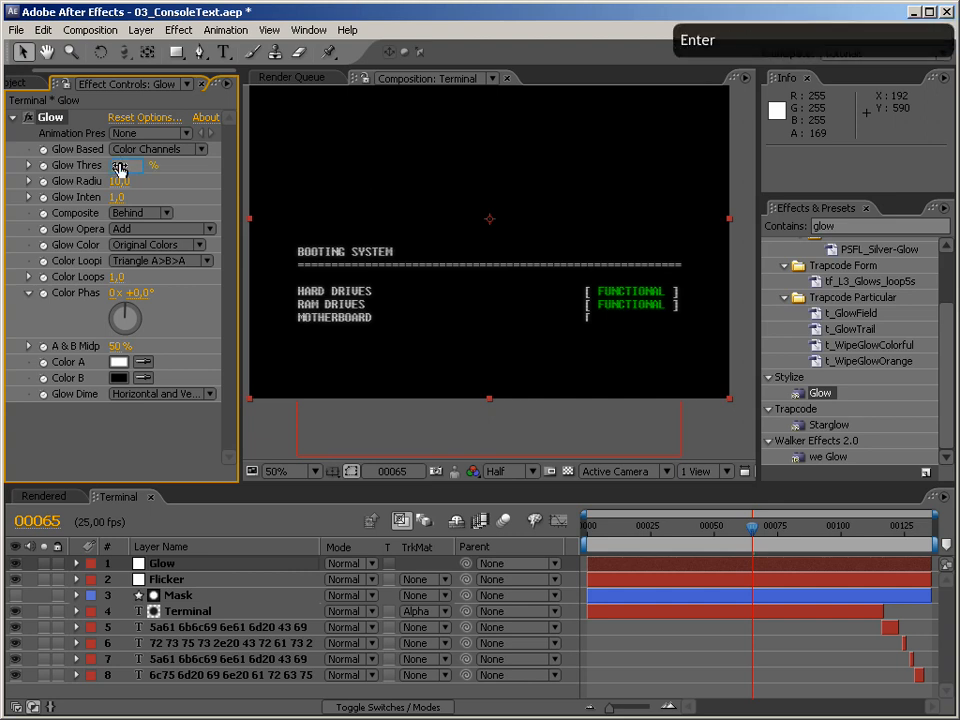
left_click(118, 168)
key("Return")
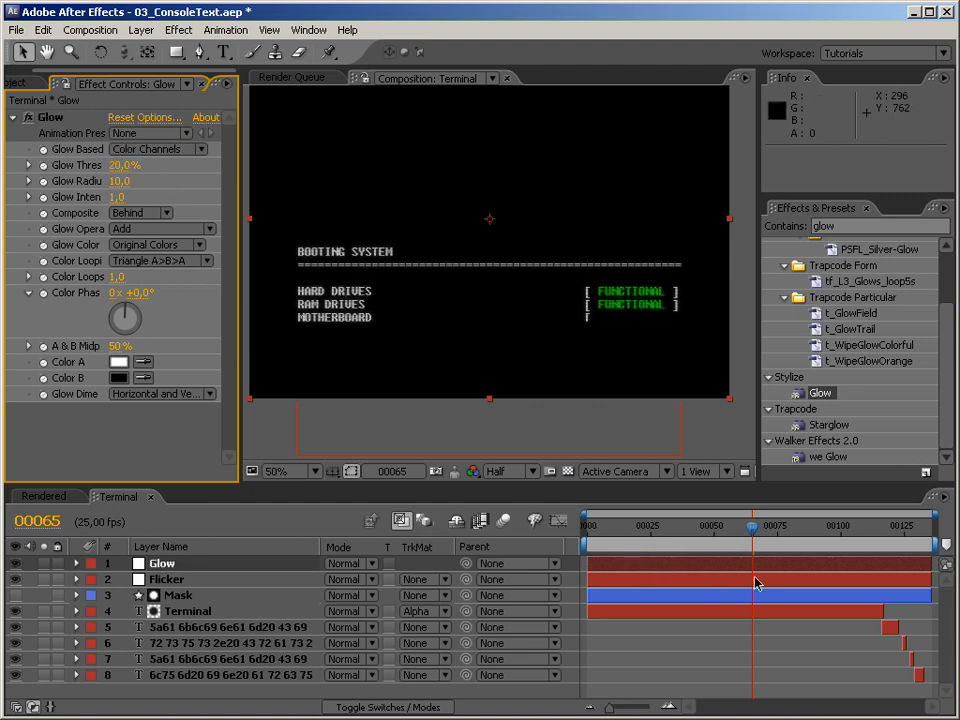
left_click(790, 538)
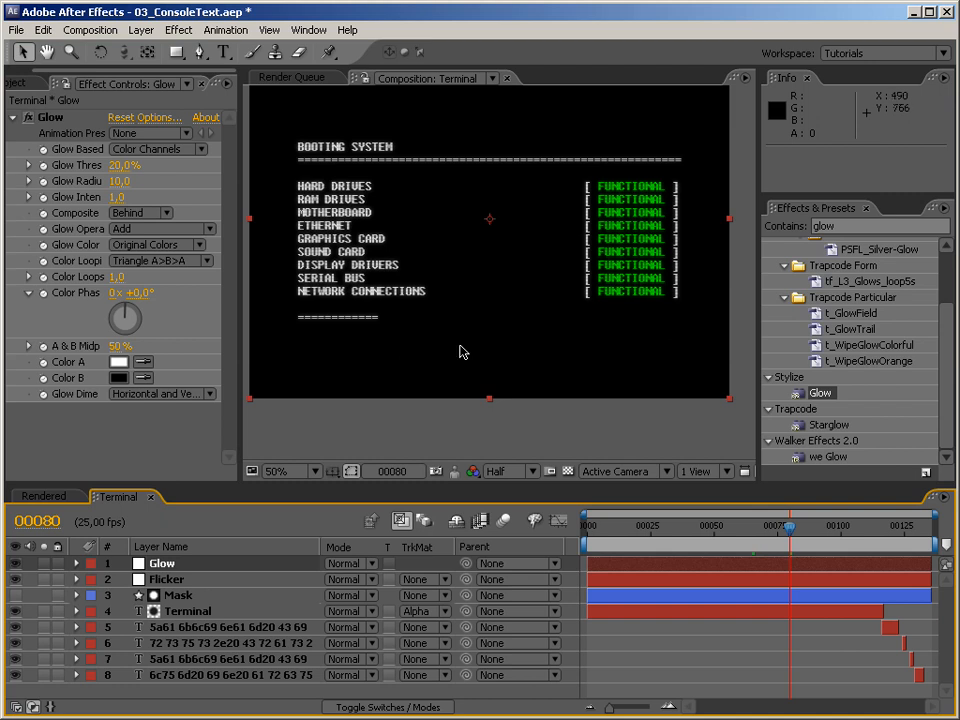
Step: Add a white 1024 × 768 px solid at the top of the layer stack and name it GlowMask
right_click(300, 425)
mouse_move(330, 430)
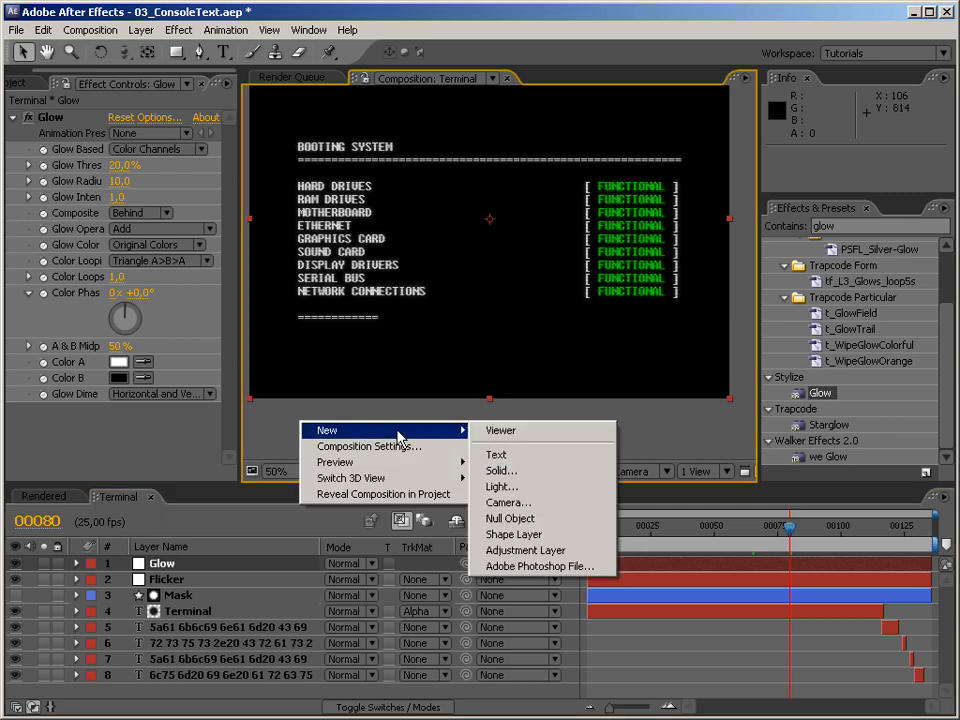
left_click(532, 471)
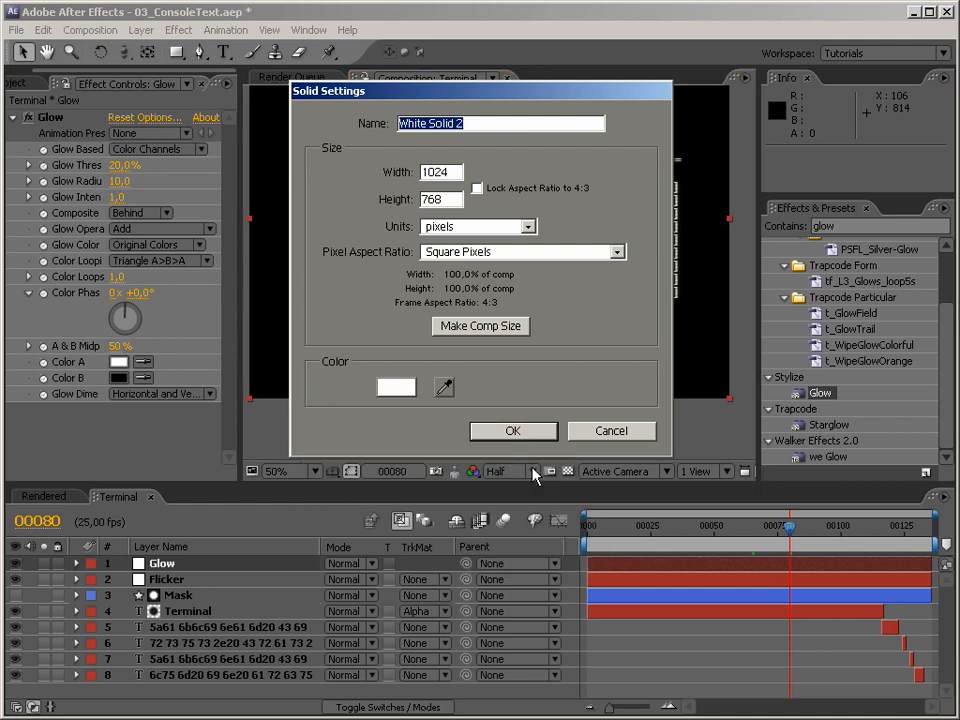
left_click(527, 431)
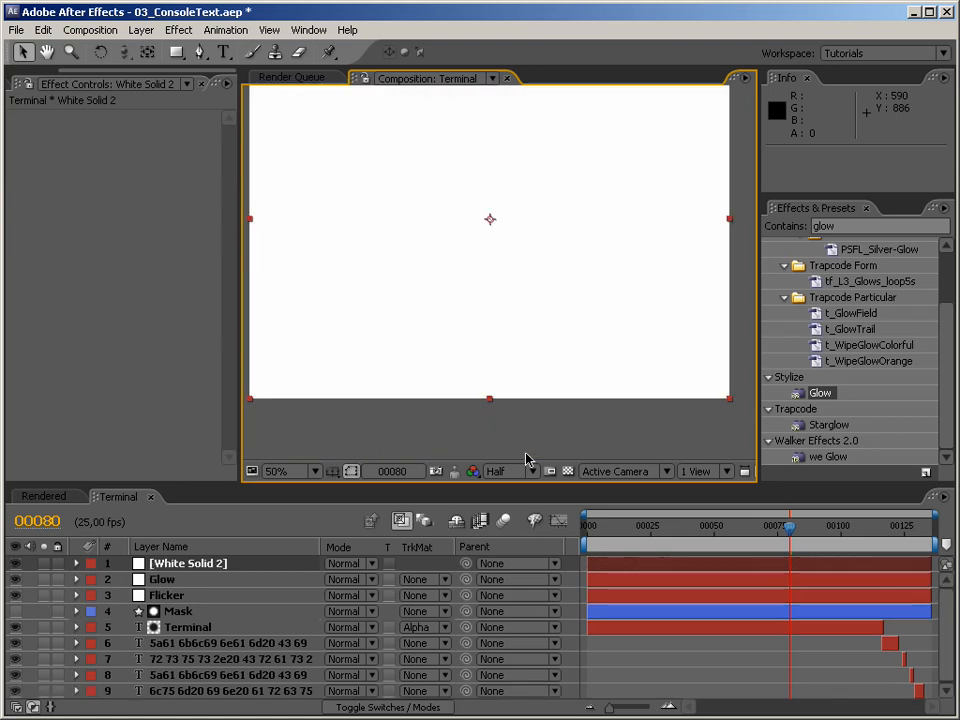
left_click(843, 228)
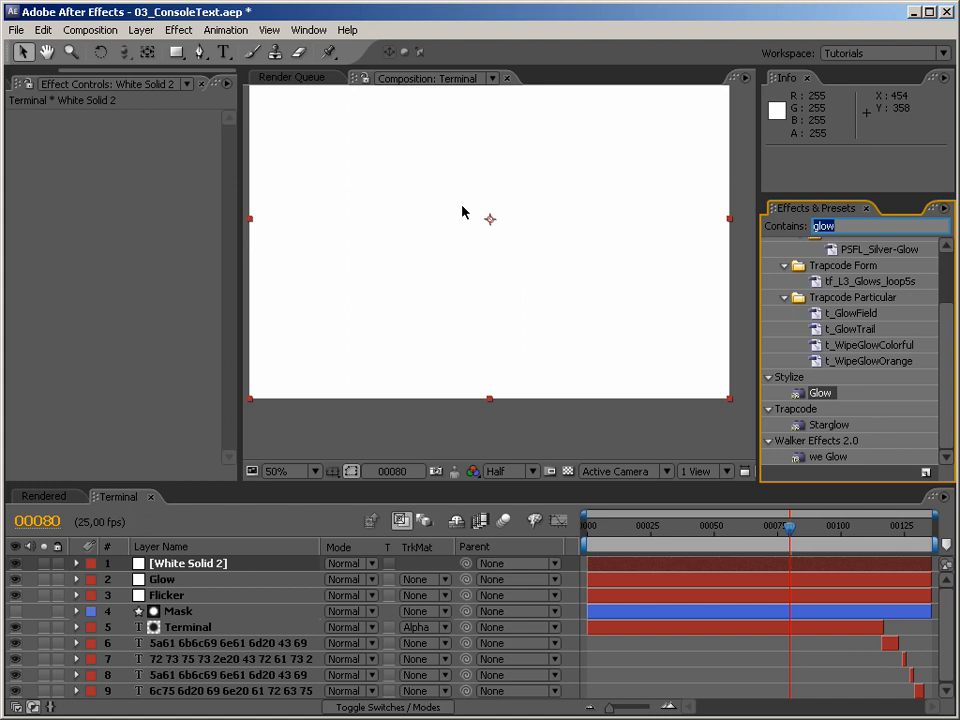
left_click(212, 564)
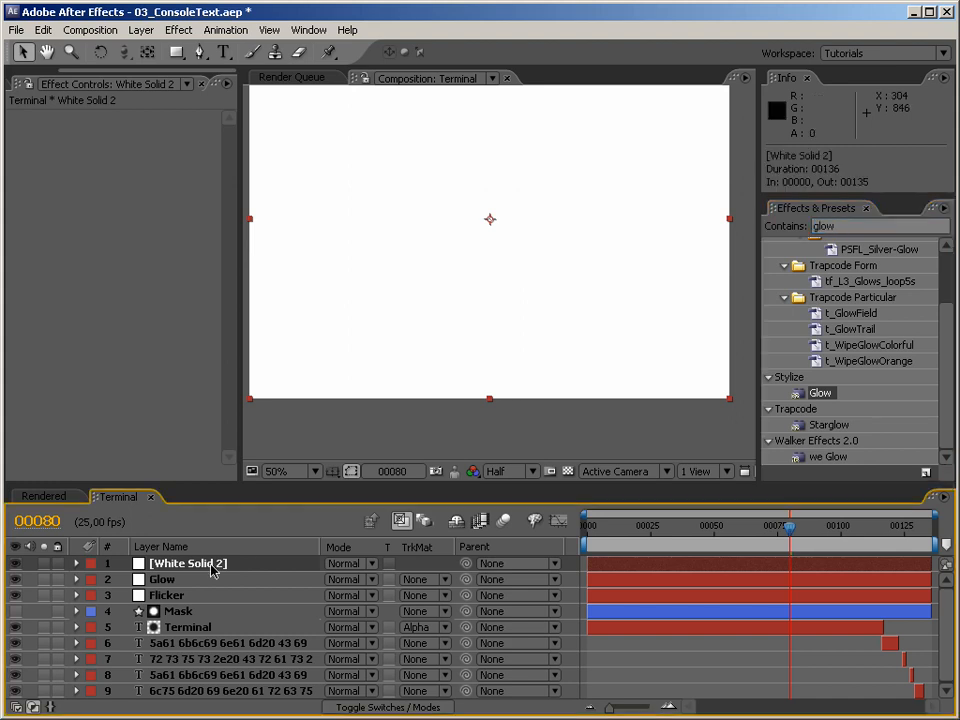
key("Return")
type("GlowMask")
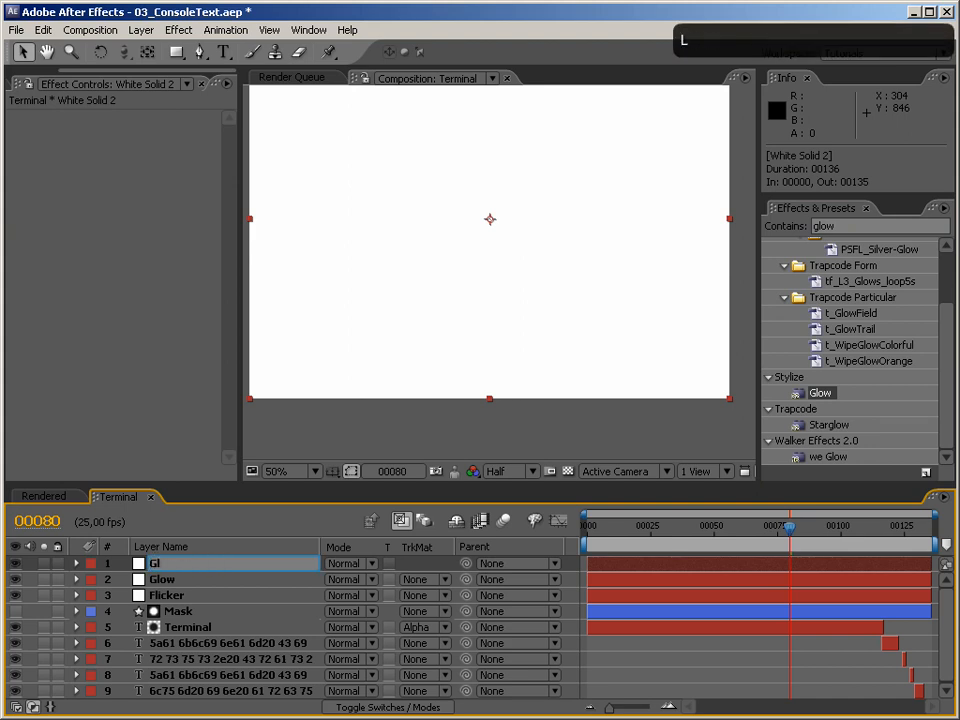
key("Return")
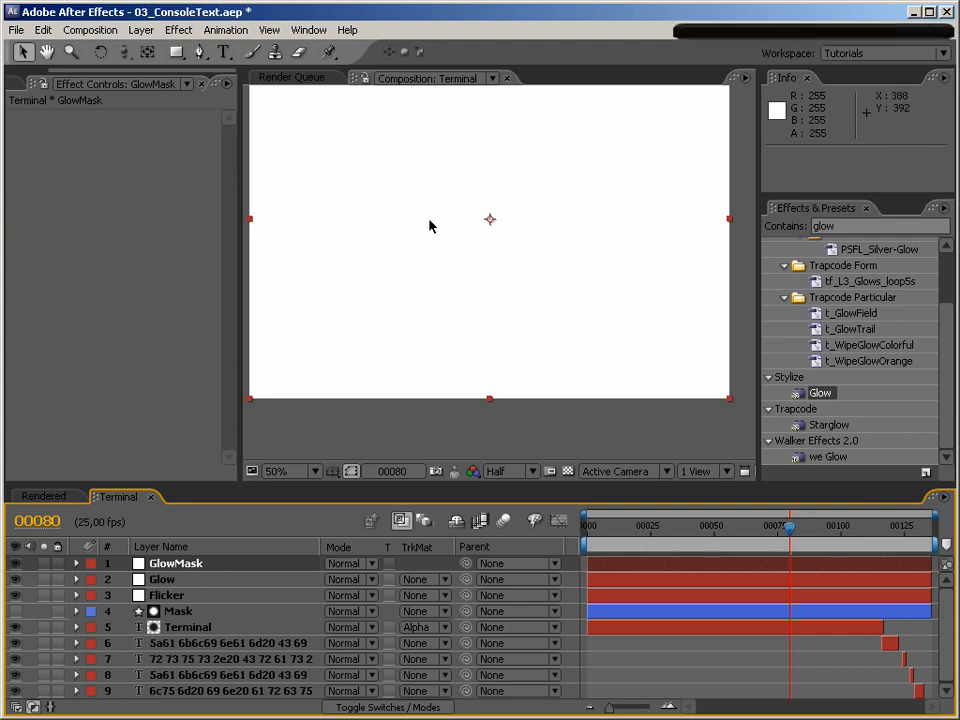
Step: Apply the Generate Grid effect to the GlowMask solid
key("space")
left_click_drag(437, 251, 438, 279)
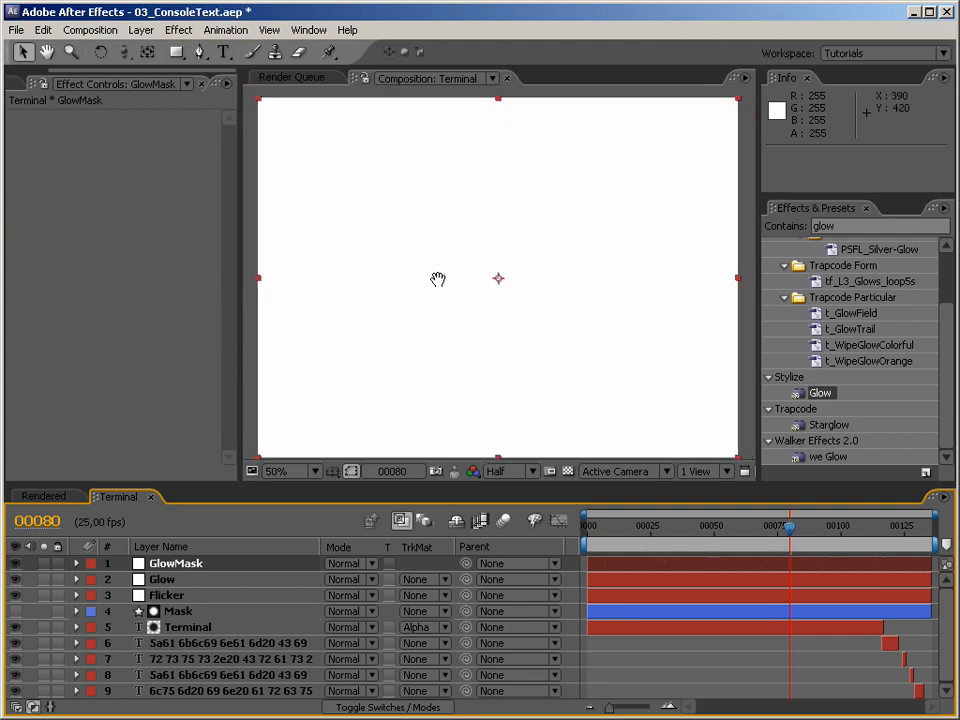
left_click(649, 289)
left_click(838, 224)
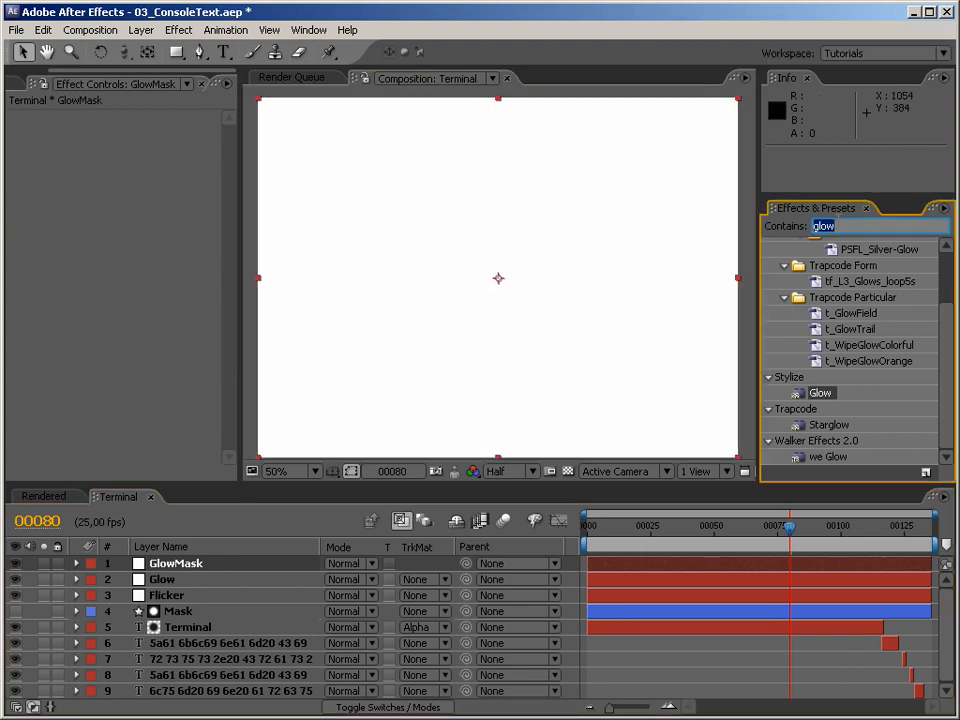
type("grid")
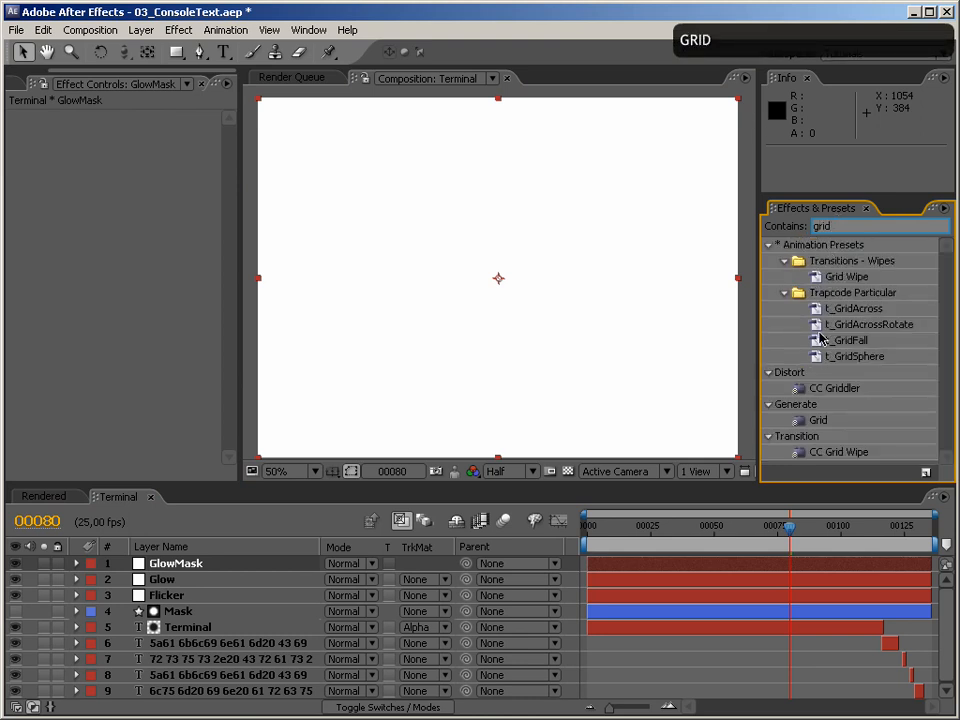
left_click_drag(820, 420, 527, 370)
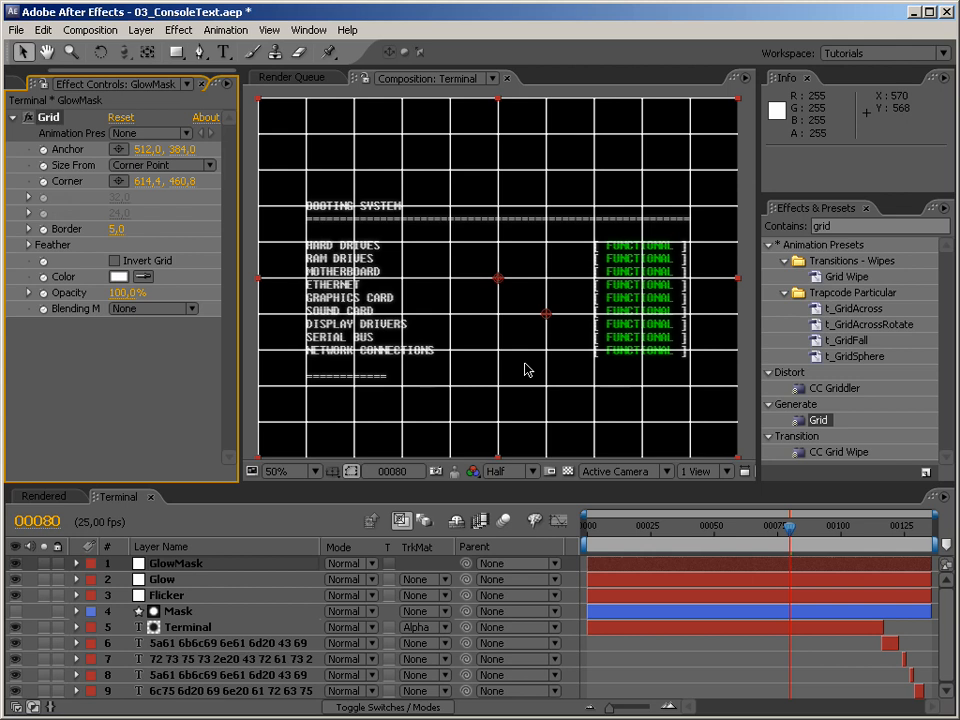
Step: Move the Grid's anchor point to about -492, 236 and its corner point to about -29.6, 528.8, outside the frame
left_click_drag(500, 285, 12, 216)
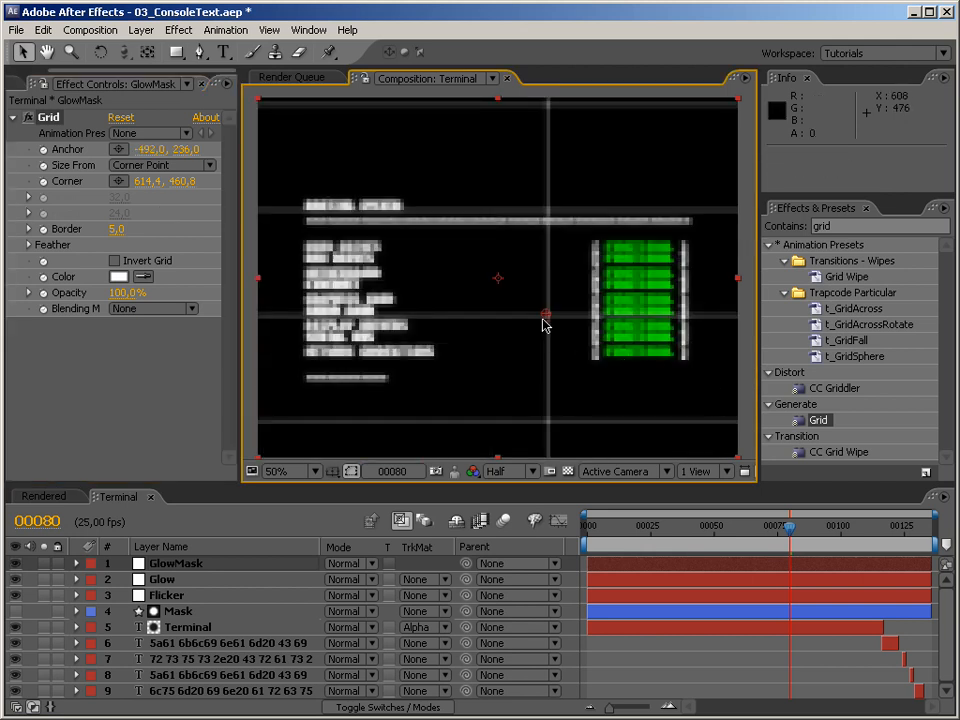
left_click_drag(545, 314, 243, 352)
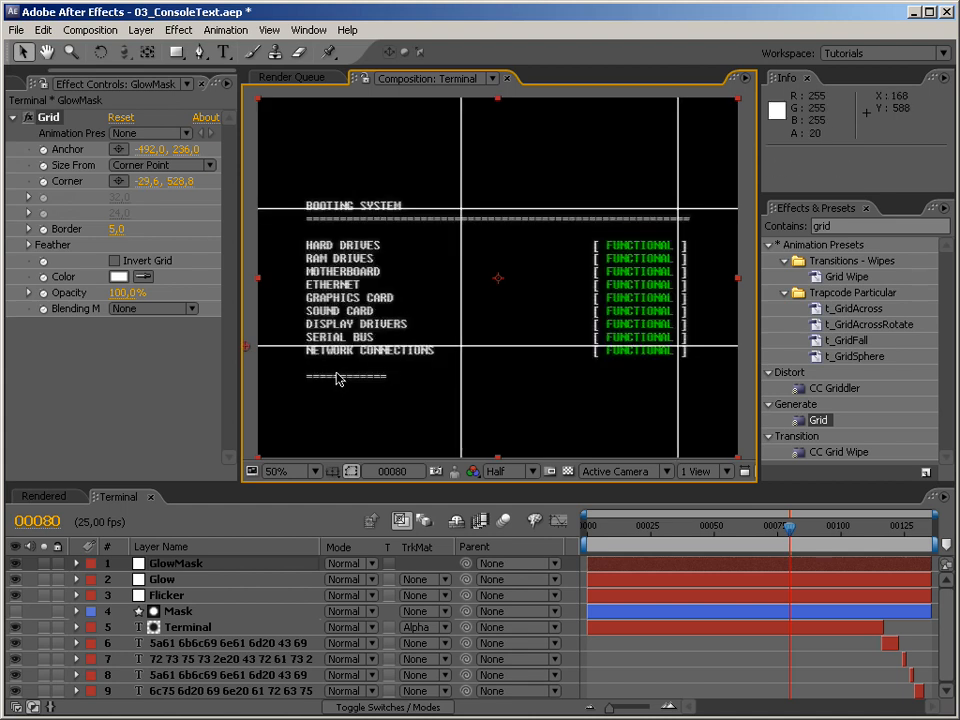
Step: Set the Grid's Anchor to -5000, -5000 so that it lies far outside the frame
key("space")
left_click_drag(252, 284, 318, 280)
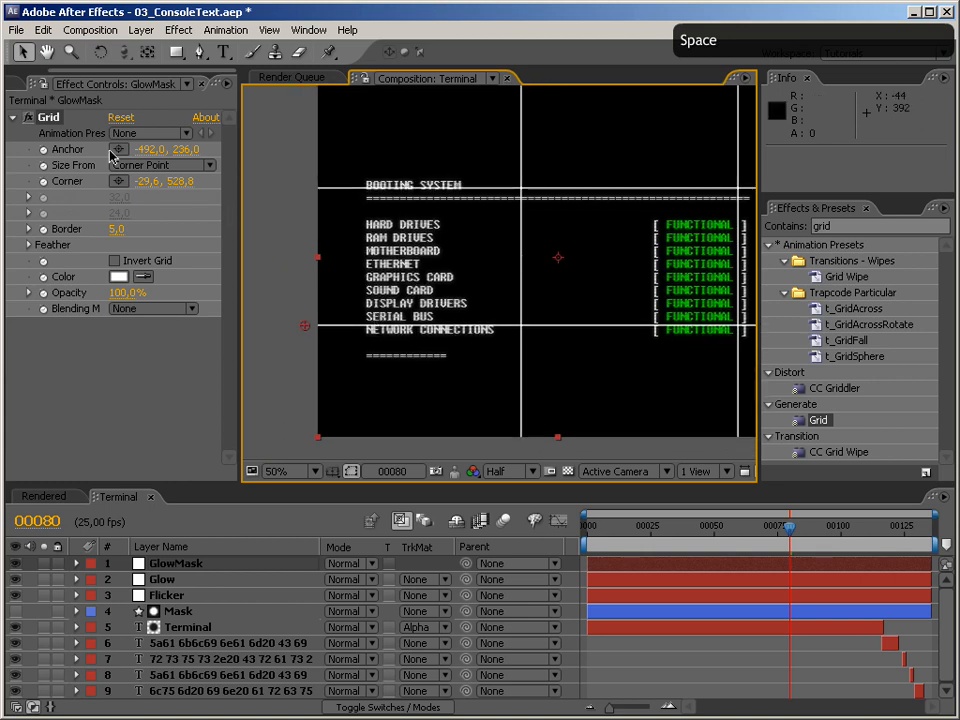
left_click(148, 149)
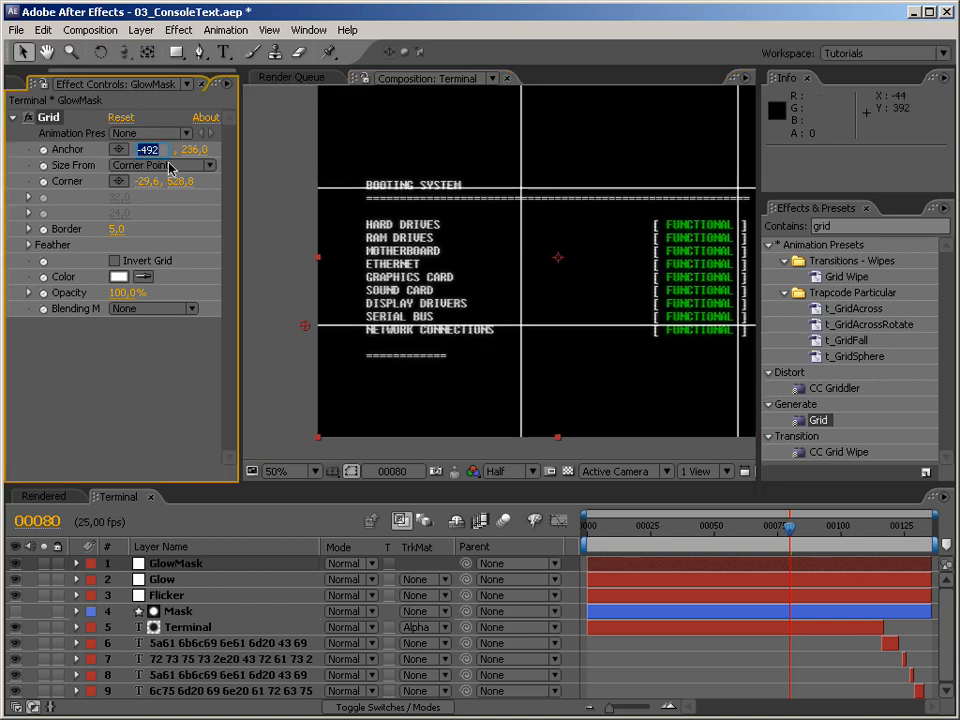
type("-5000")
key("Return")
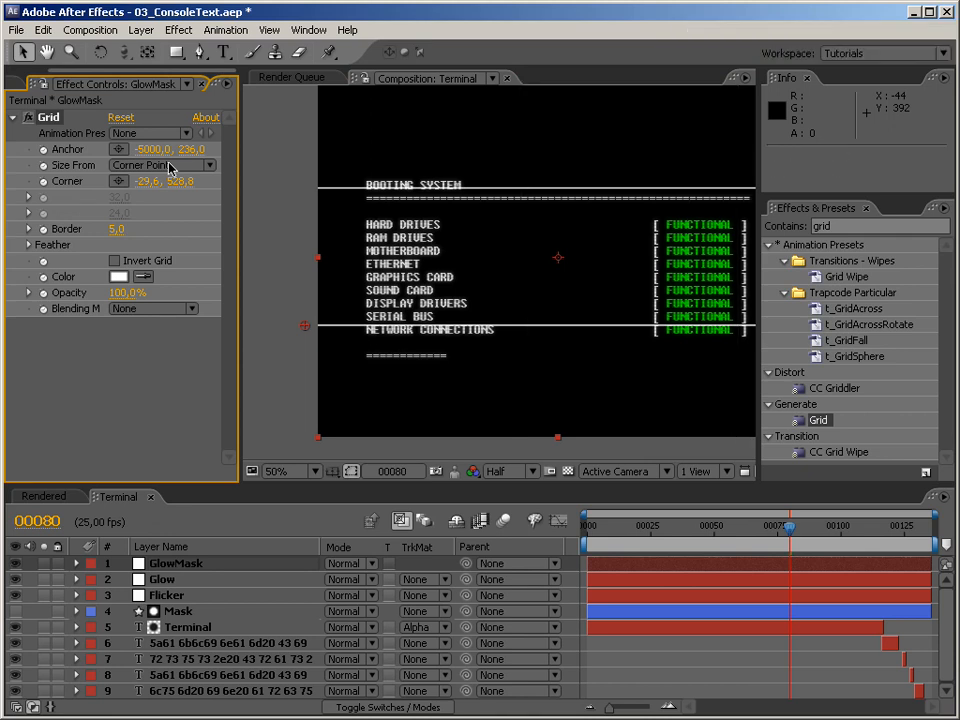
left_click(186, 150)
type("-5000")
key("Return")
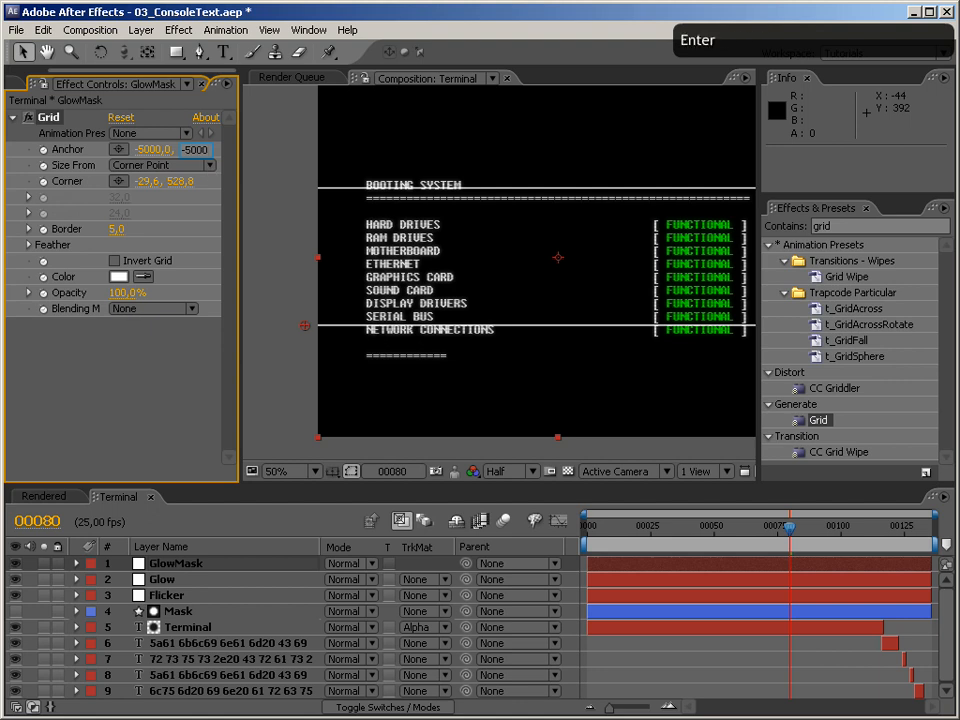
Step: Move the Grid's corner point farther outside the frame to about -113.6, 522.8, and set the Border to 100
left_click_drag(299, 326, 266, 322)
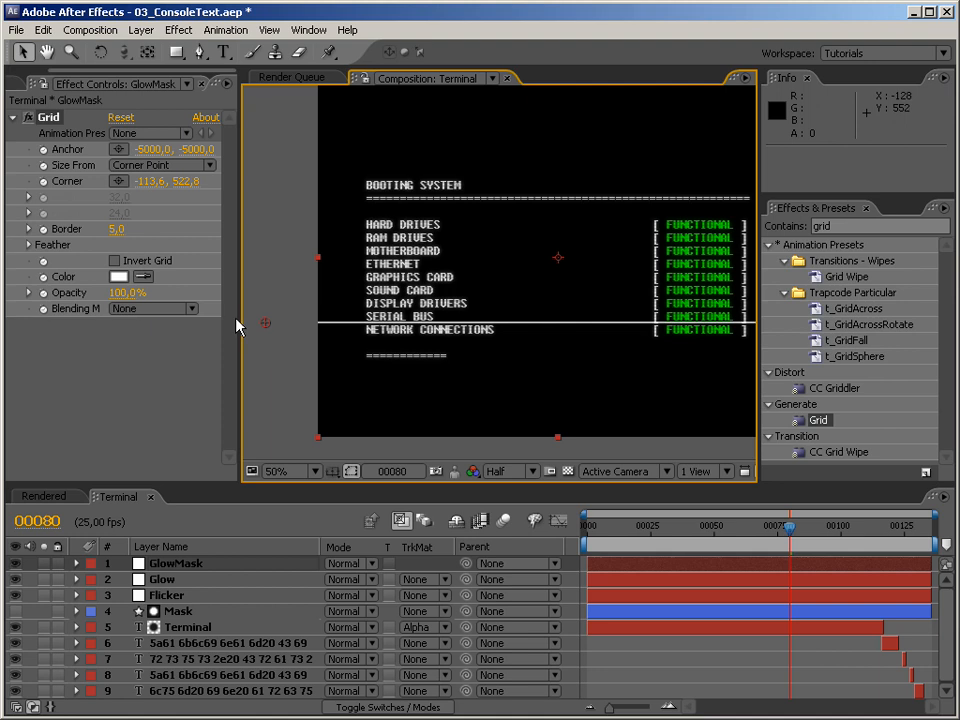
left_click(116, 229)
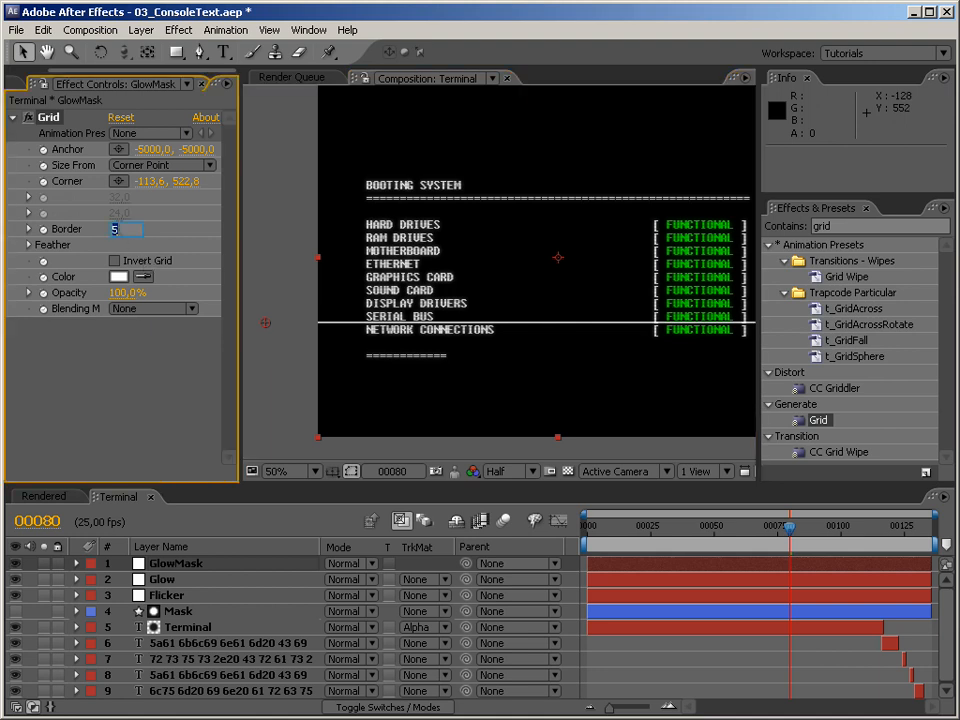
type("100")
key("Return")
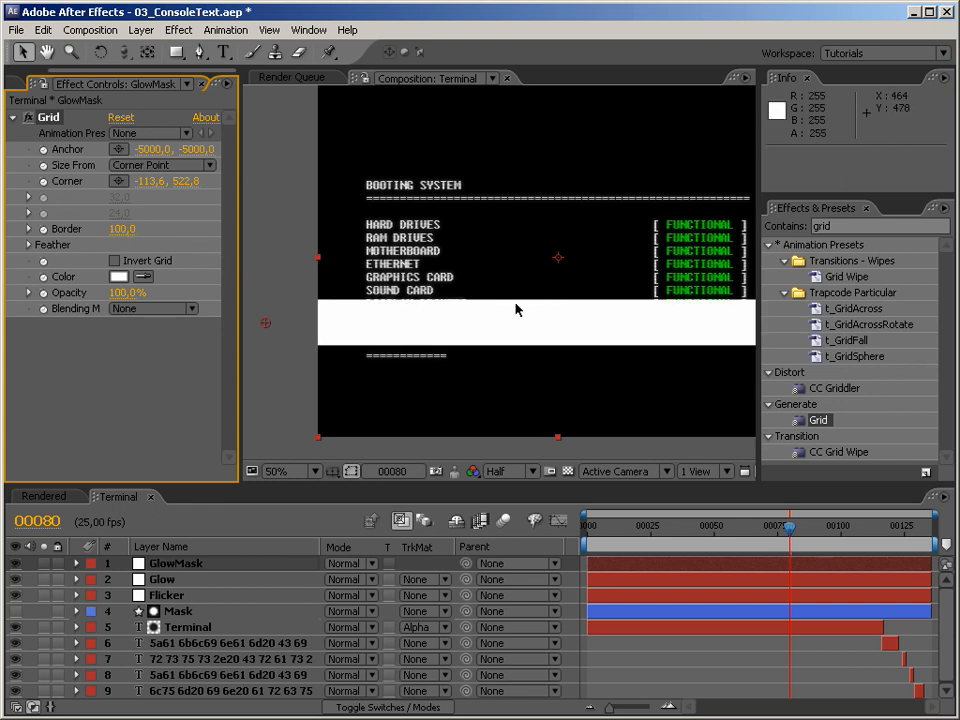
Step: Try a Feather Height of 50 on the Grid band, and return it to 0
left_click(29, 244)
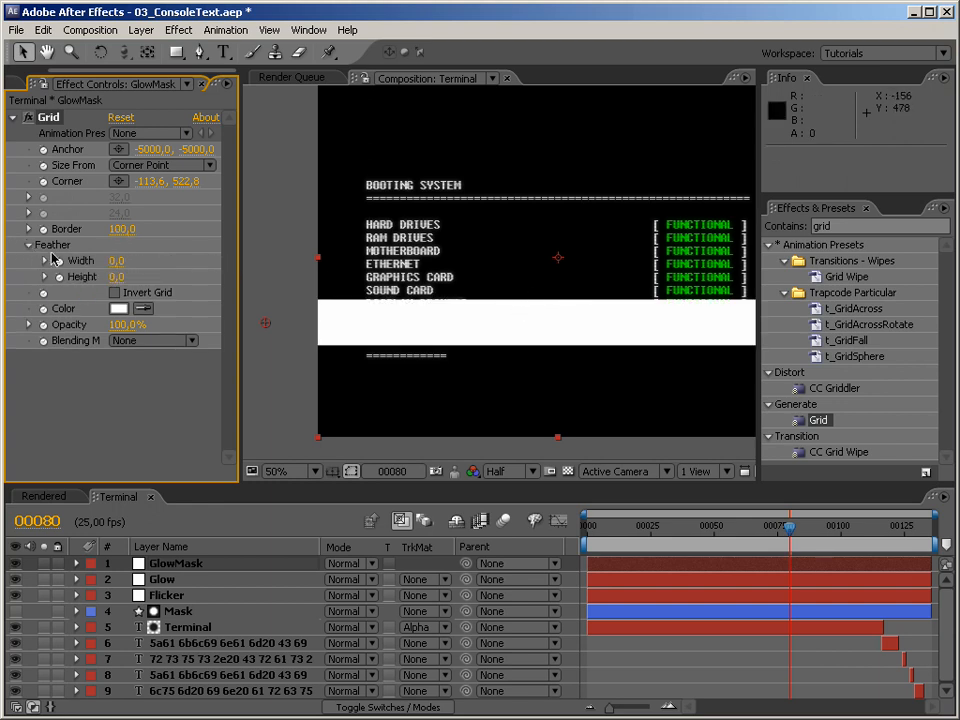
left_click(116, 276)
type("50")
key("Return")
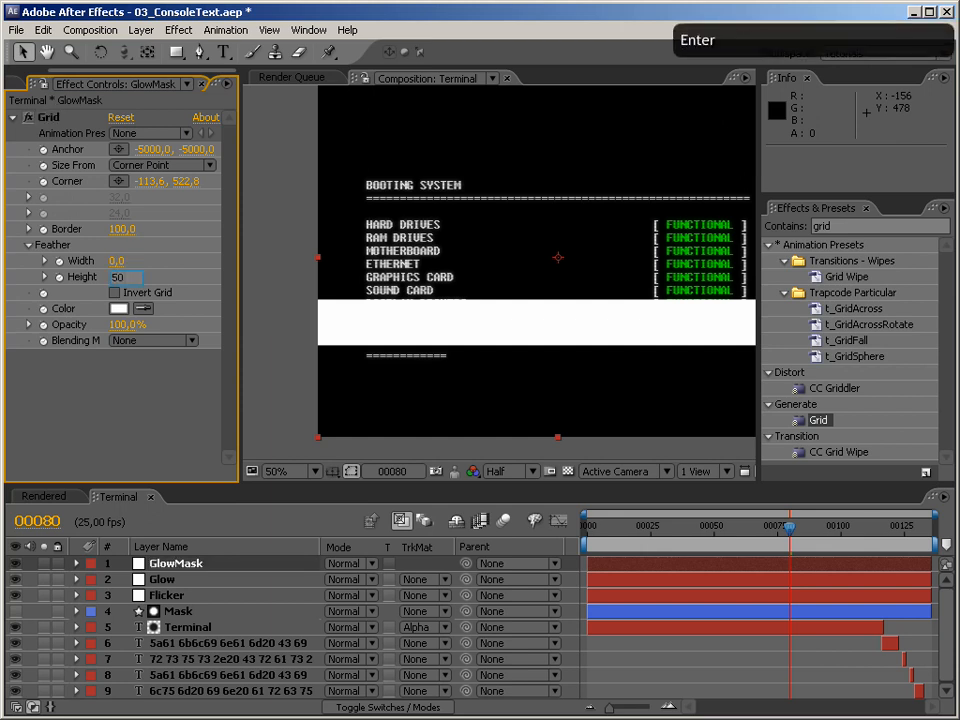
left_click(116, 280)
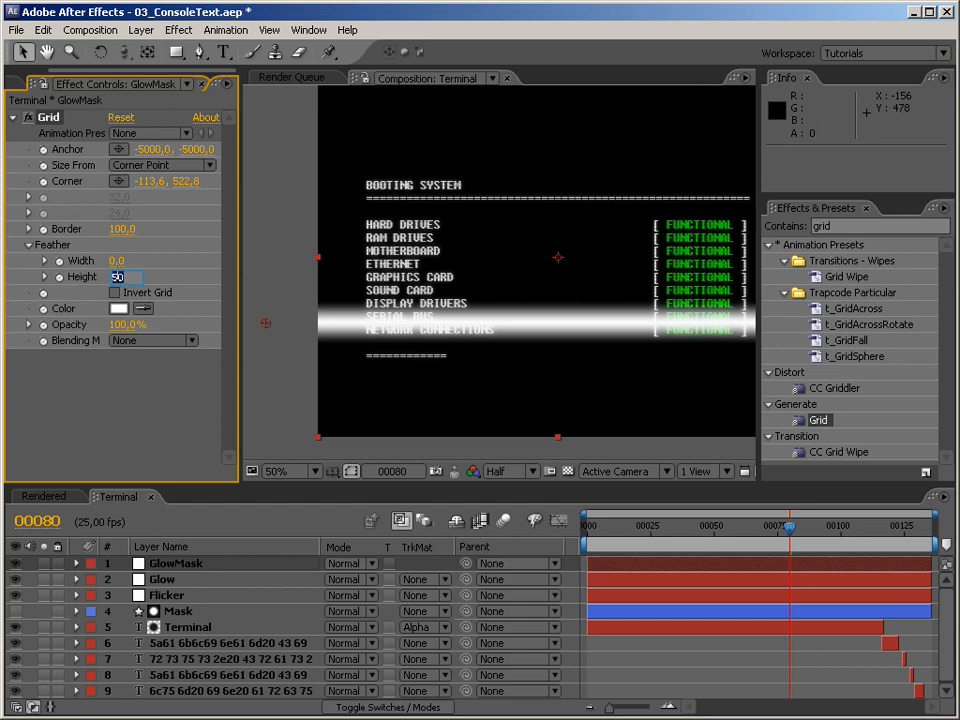
type("0")
key("Return")
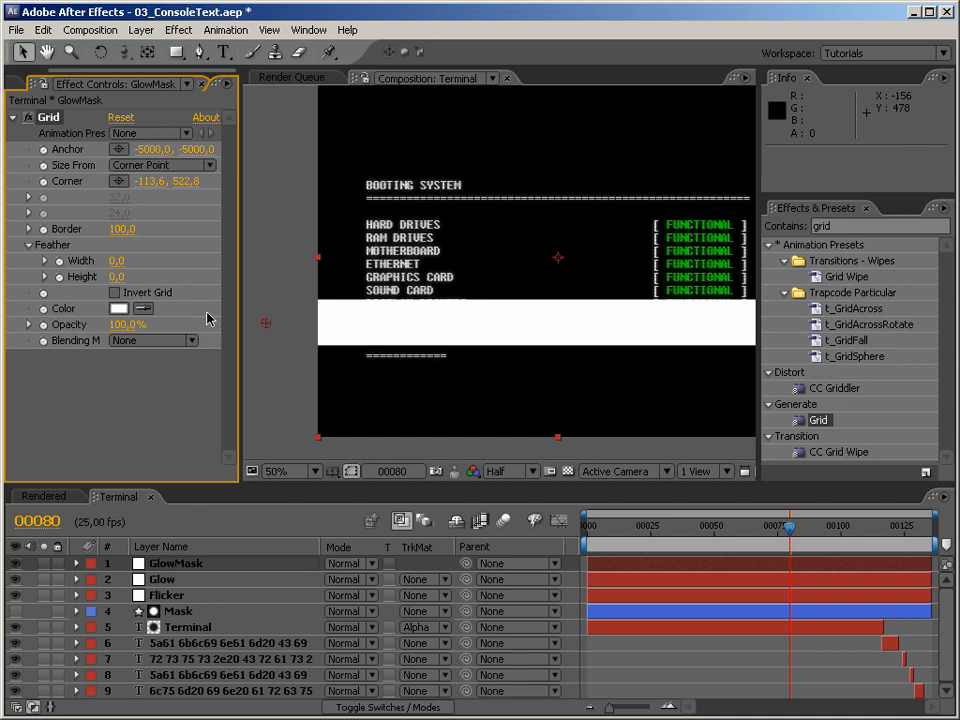
Step: Give the Grid's Corner the three-line expression x = value[0]; y = random(0,thisComp.height); [x,y];
left_click(43, 184, "alt")
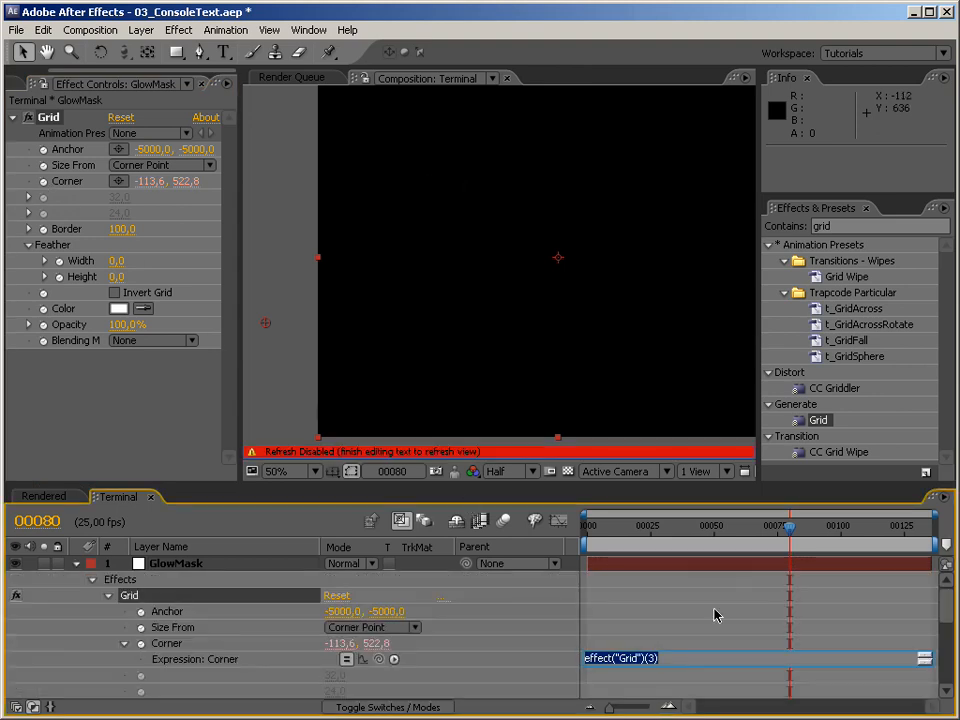
left_click_drag(692, 667, 690, 698)
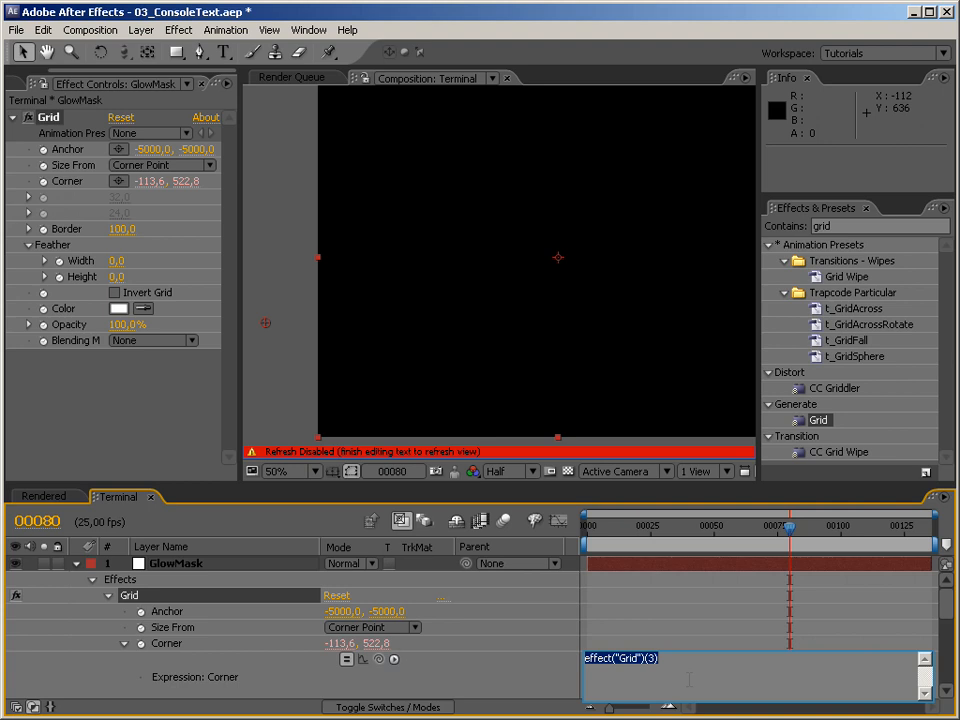
type("x =")
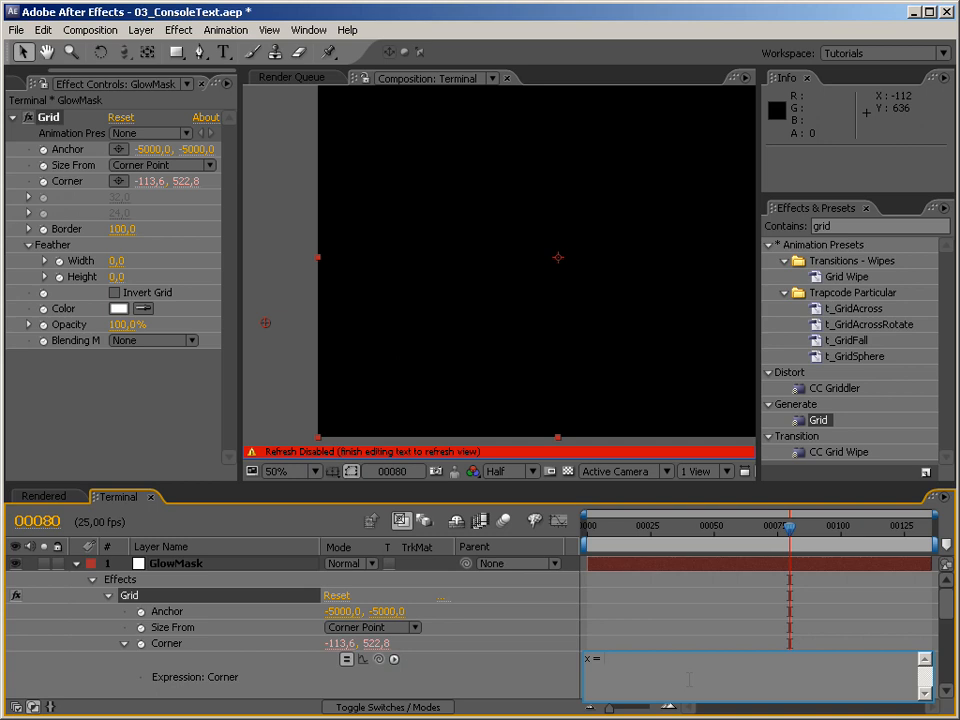
type("value[0];")
key("Return")
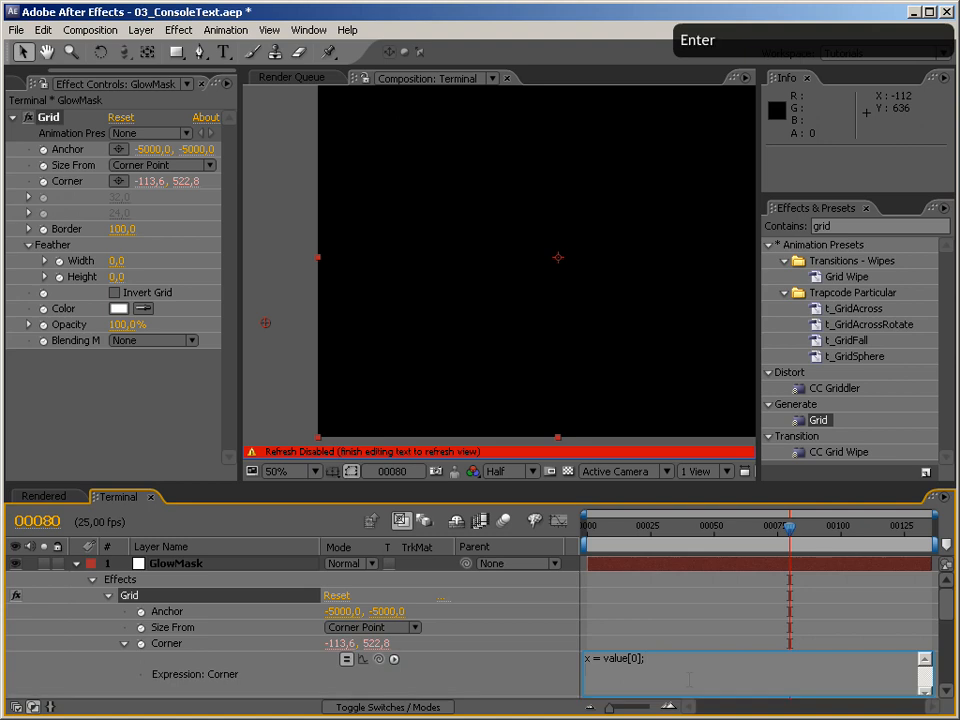
type("y =")
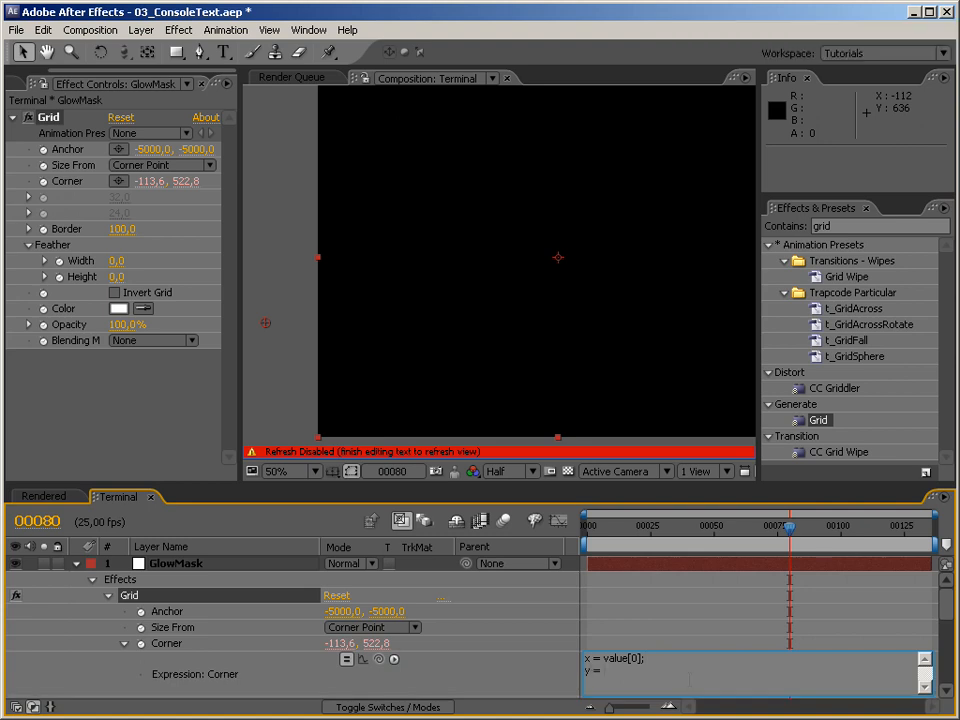
type(" random")
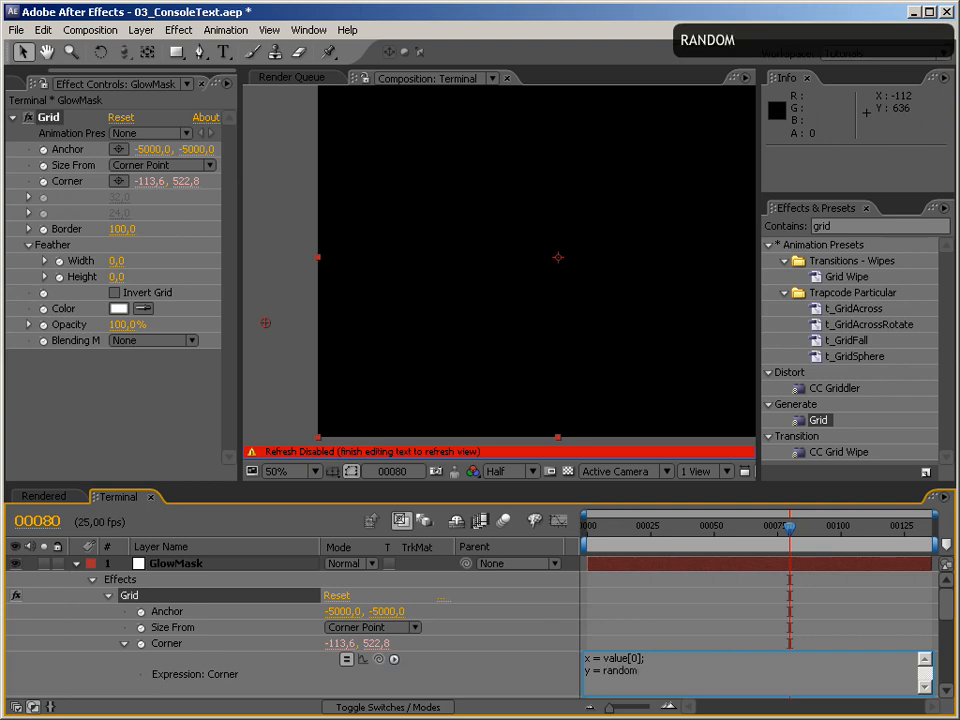
type("(")
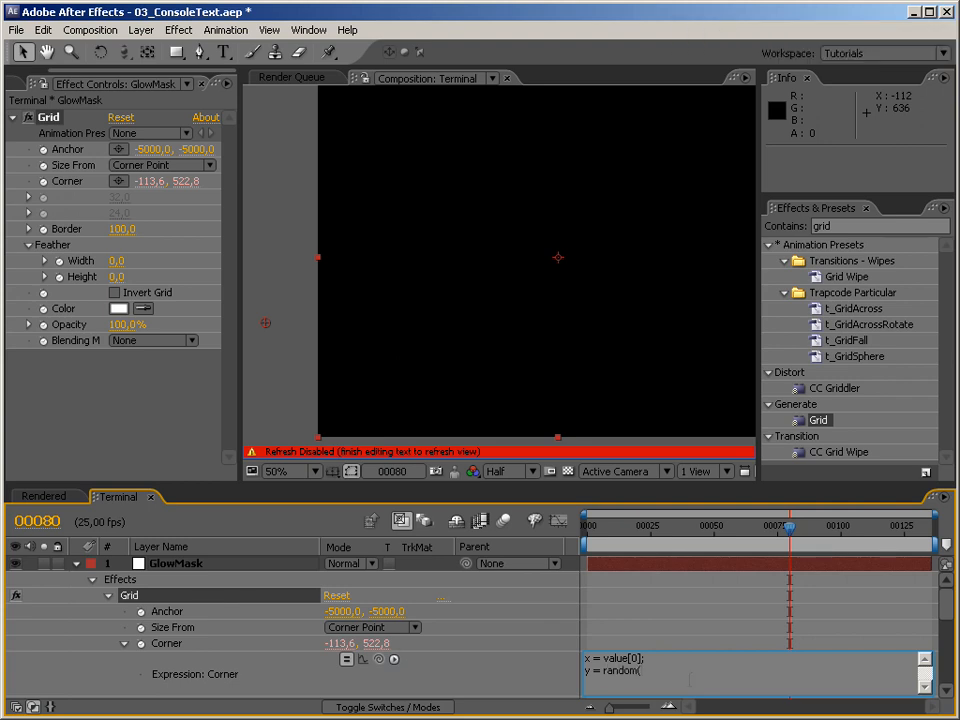
type("0")
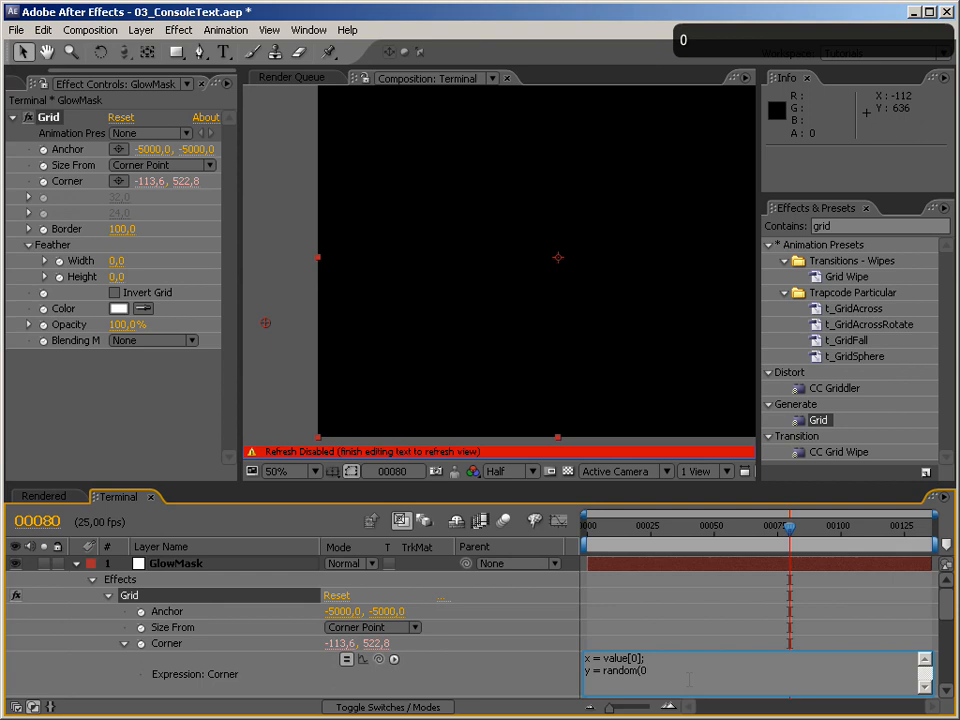
type(",thisComp.height)")
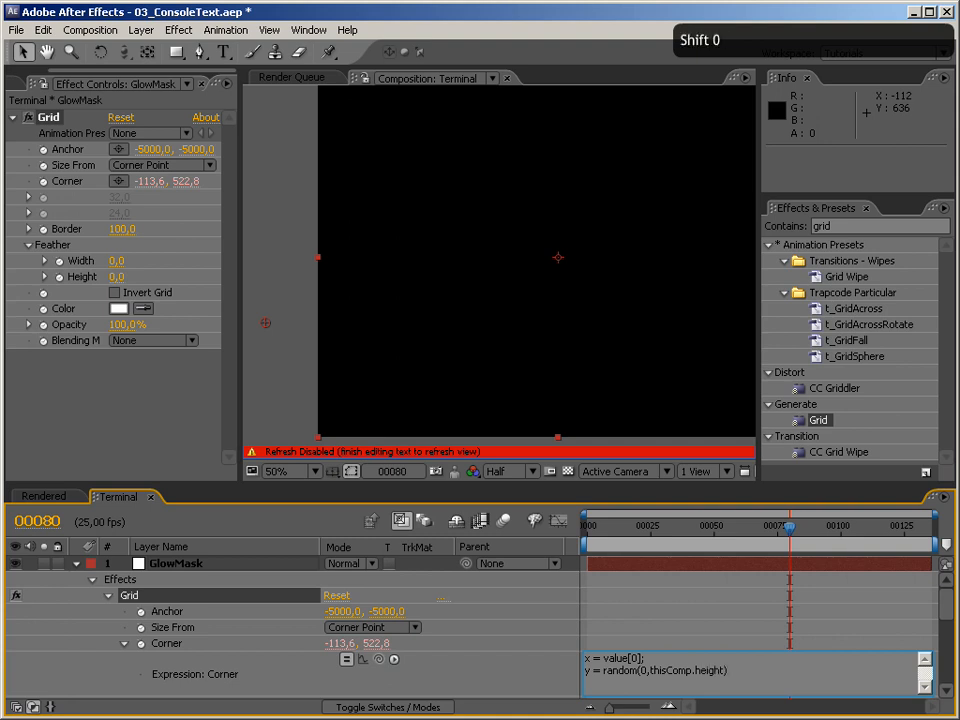
type(";")
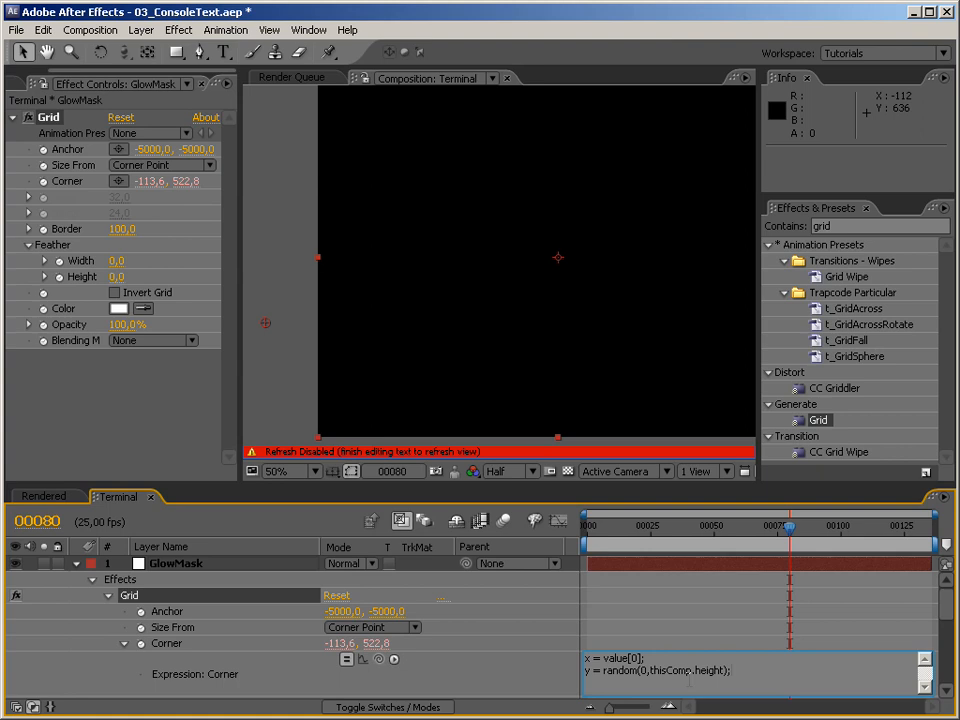
key("Return")
type("[x,y];")
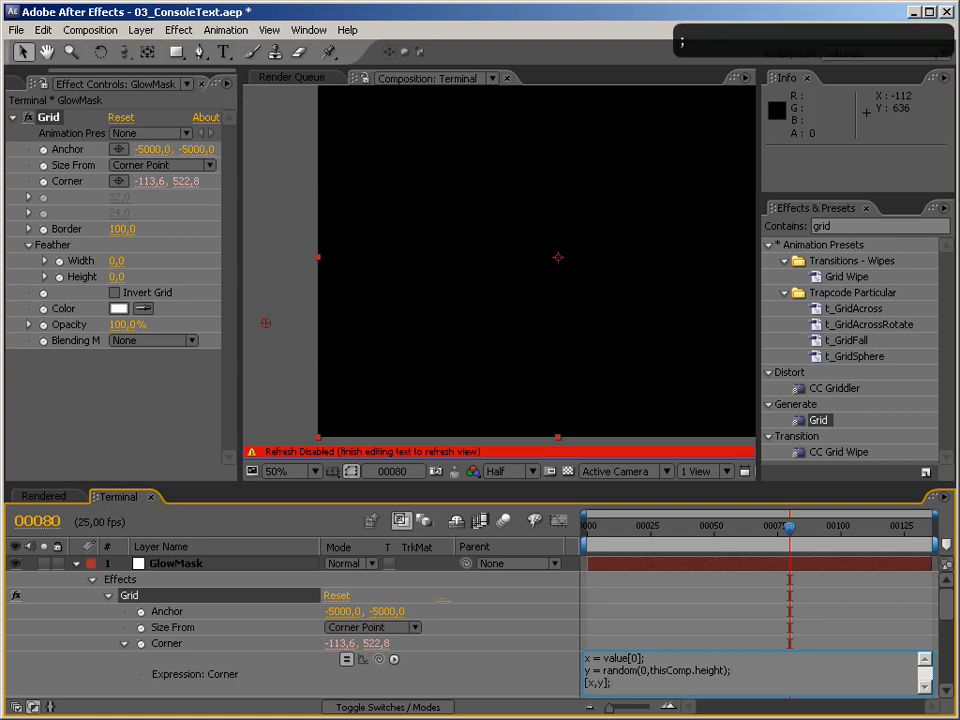
key("KP_Enter")
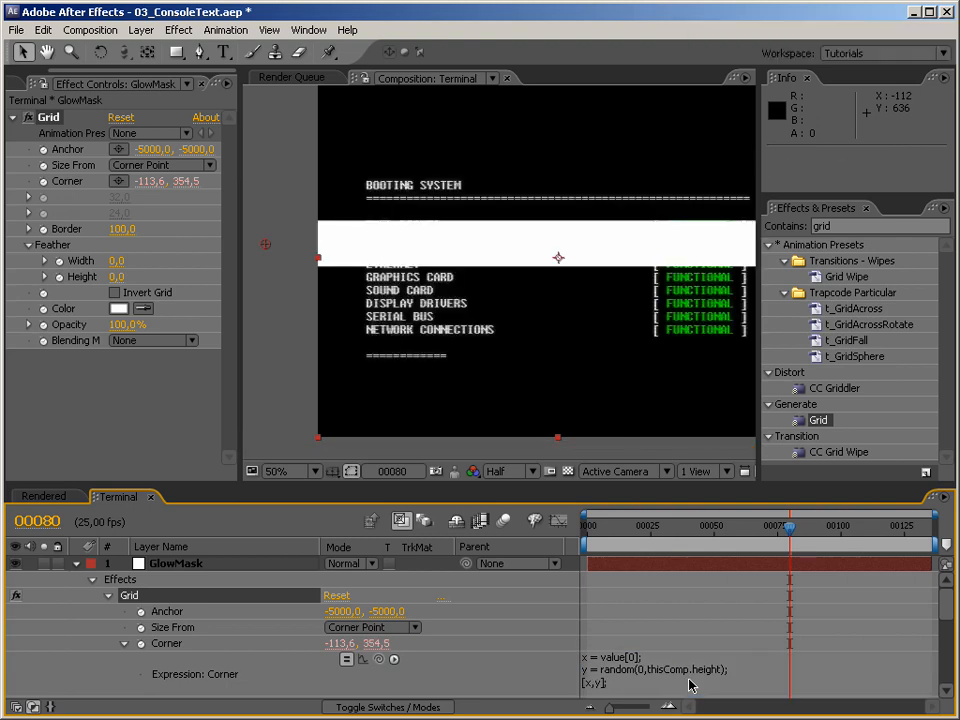
Step: Preview the random vertical movement of the GlowMask band in the Terminal composition
key("KP_0")
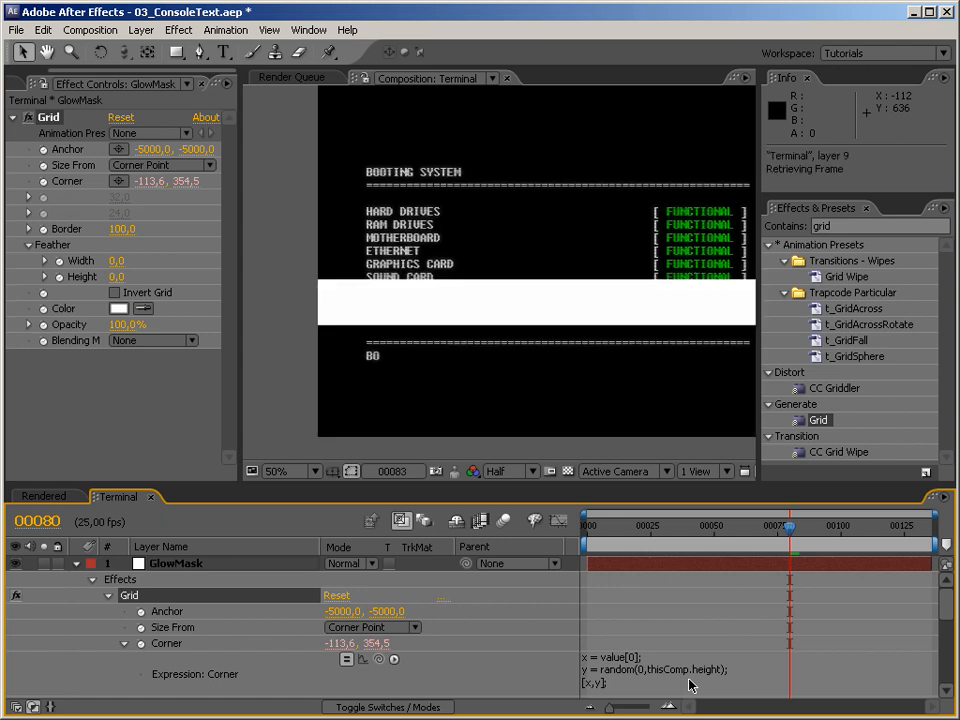
key("KP_0")
key("KP_0")
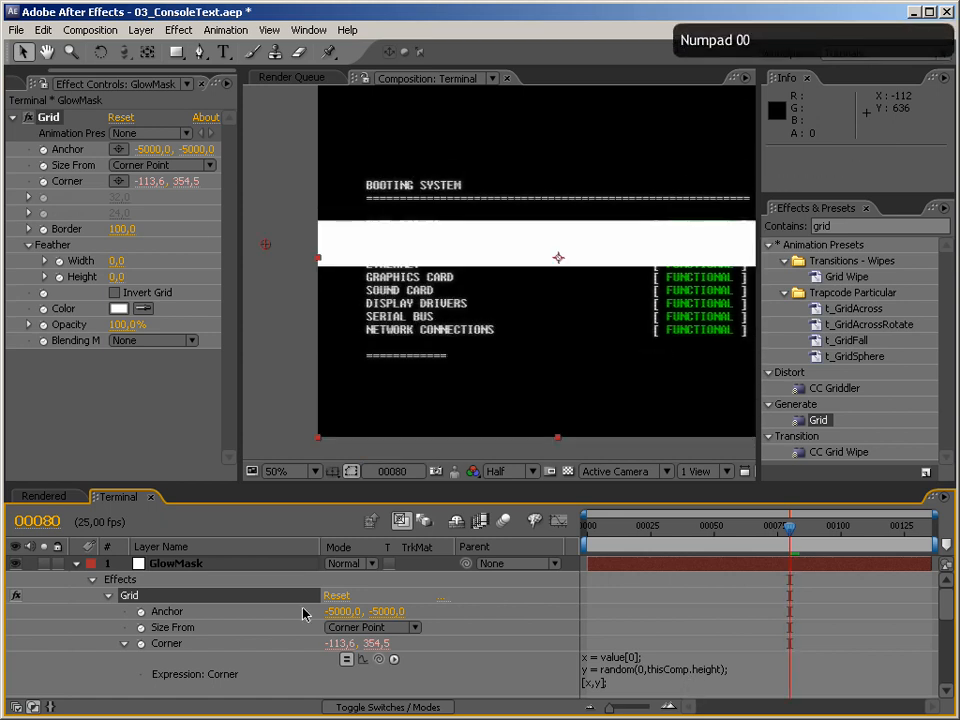
Step: Collapse the GlowMask layer and set the Glow layer's track matte to Alpha Matte "GlowMask"
left_click(76, 567)
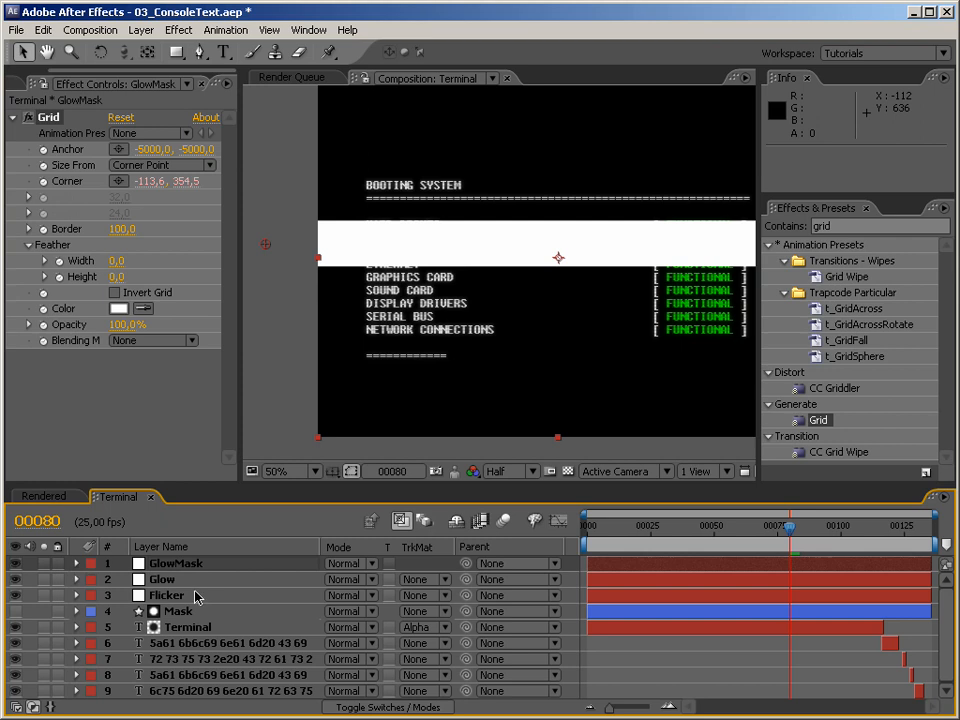
left_click(414, 581)
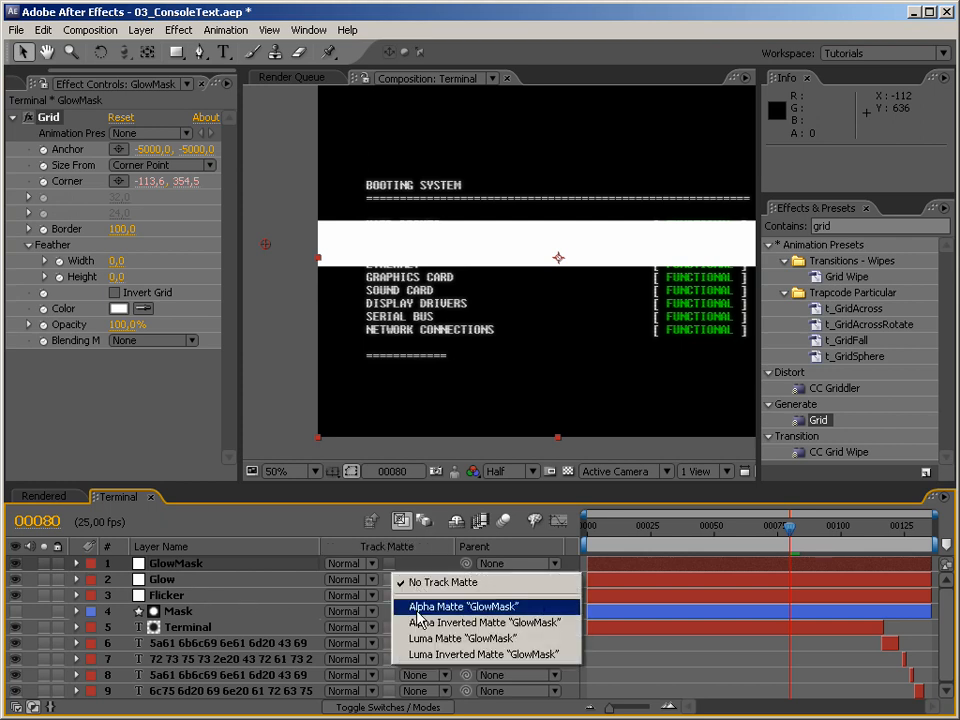
left_click(416, 608)
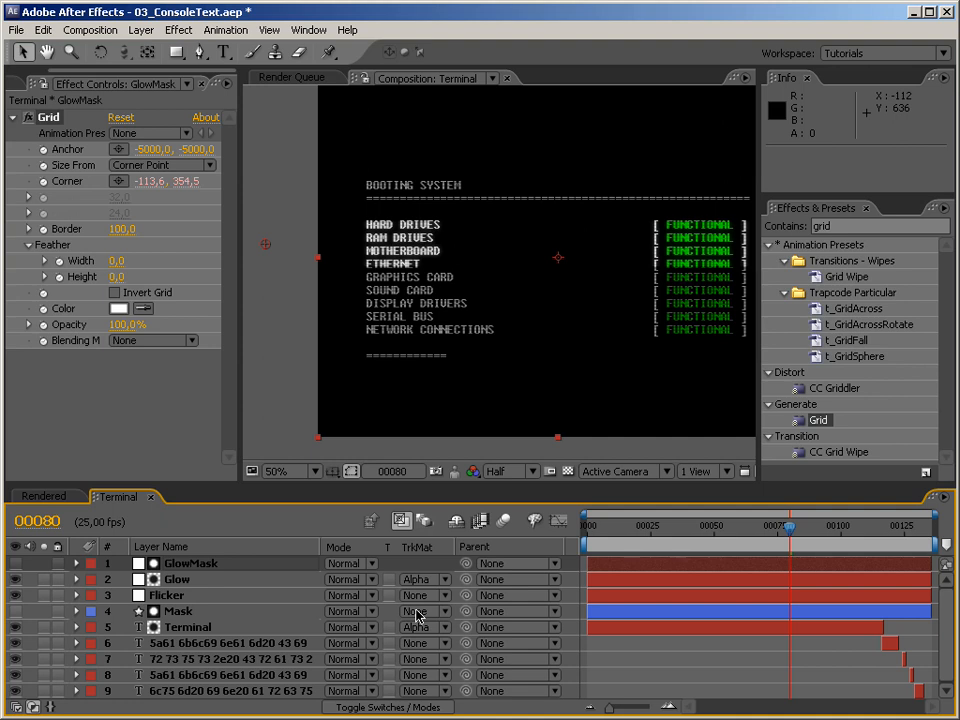
Step: Preview the masked glow in the Terminal composition and look through the Rendered composition for comparison
key("KP_0")
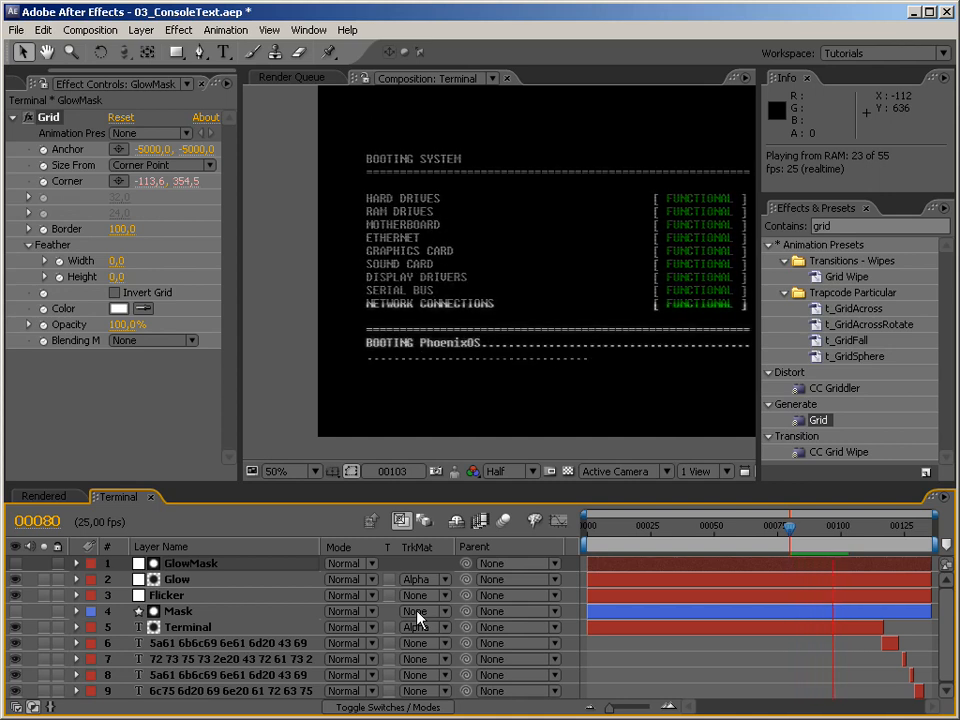
key("space")
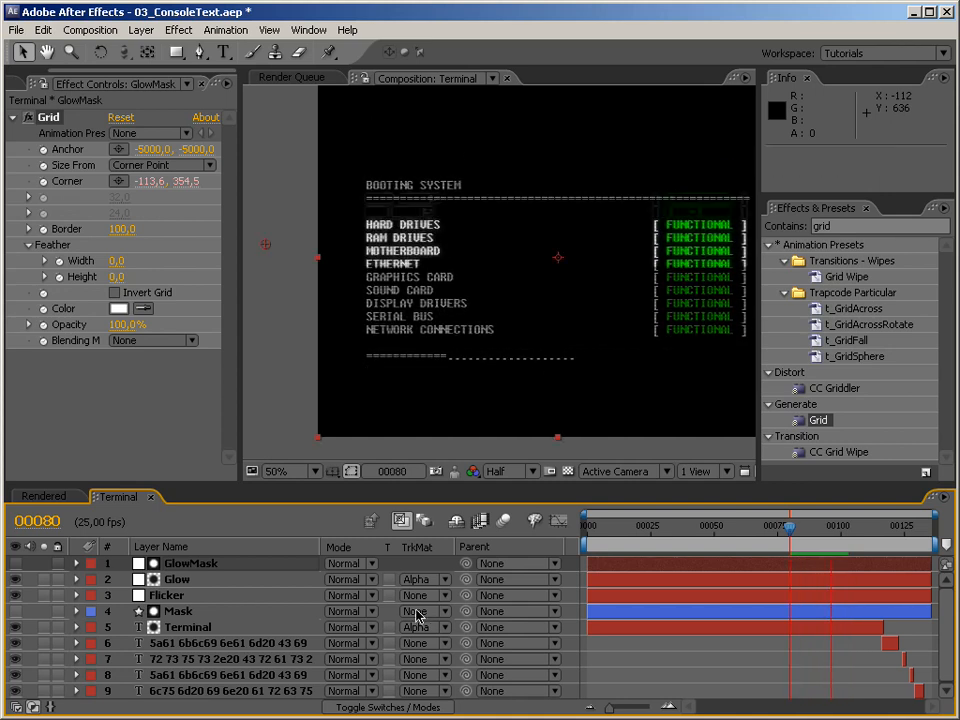
left_click(165, 395)
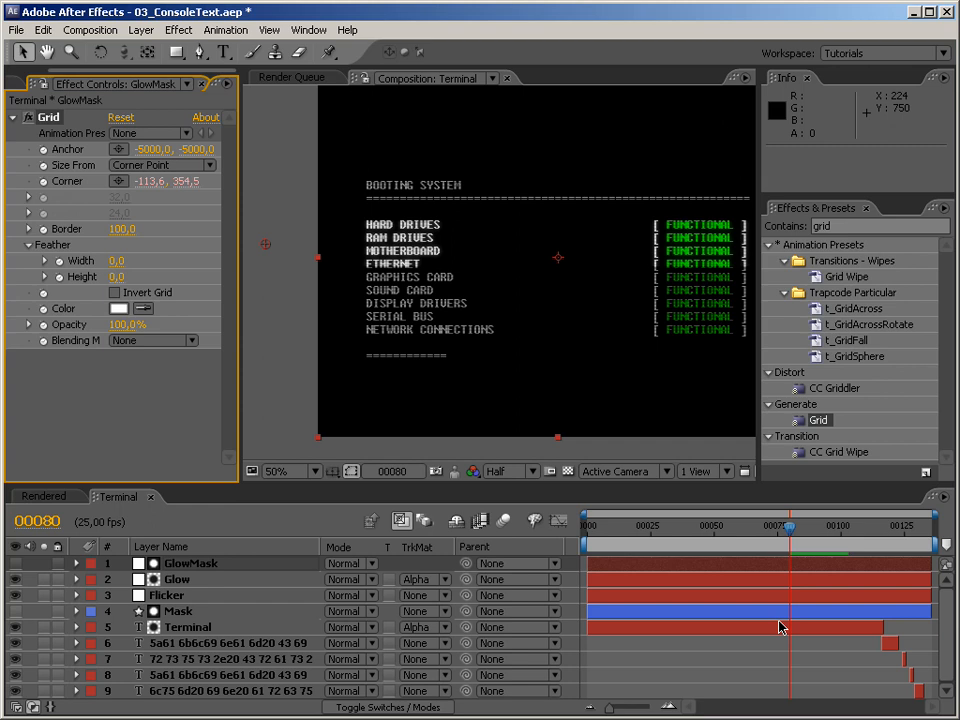
left_click(48, 497)
left_click_drag(778, 525, 804, 531)
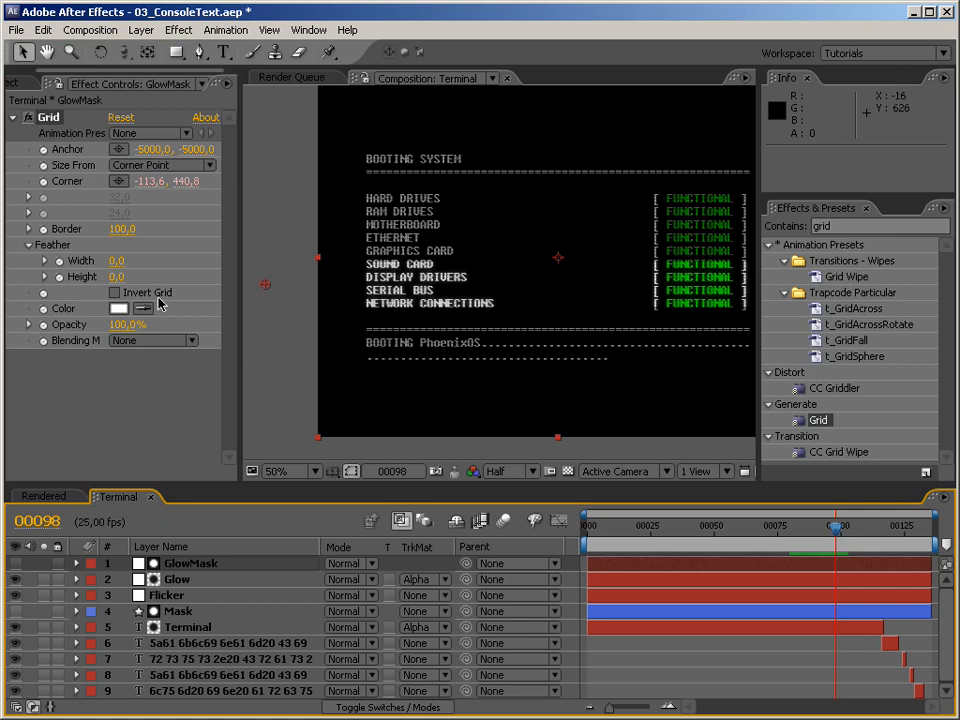
Step: Create a new composition 1024 pixels wide and 768 pixels high
left_click(16, 85)
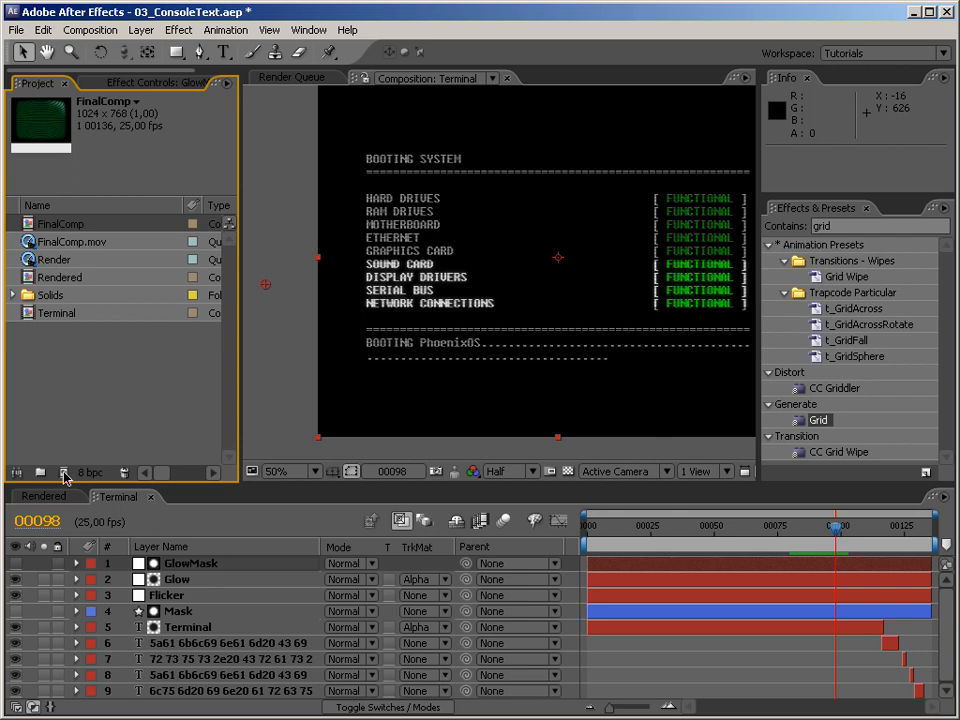
left_click(63, 474)
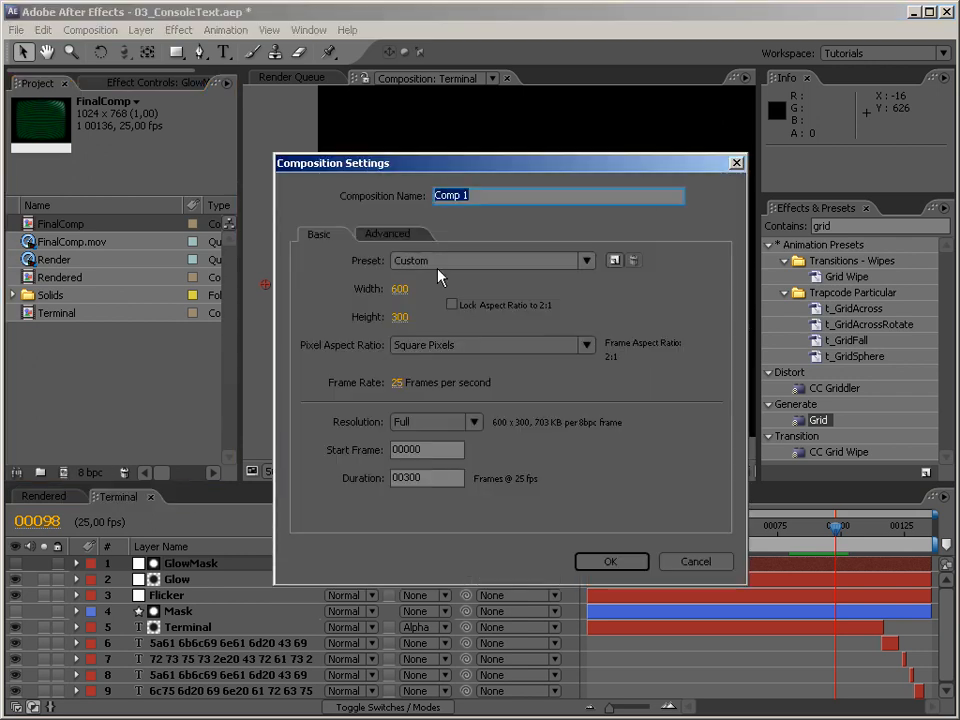
left_click(401, 288)
type("1024")
key("Tab")
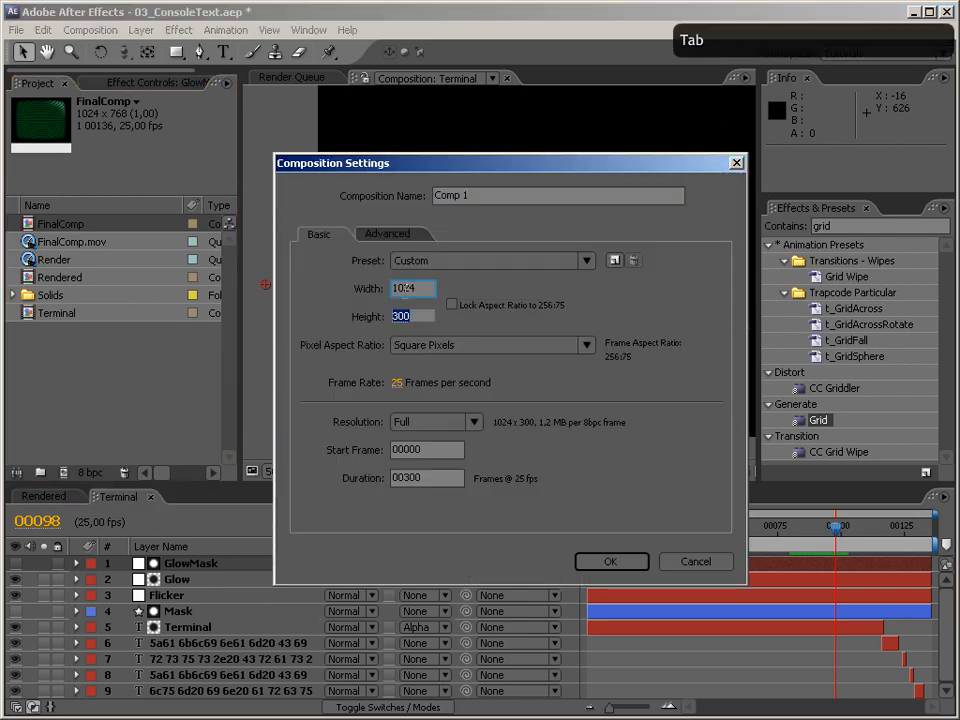
type("768")
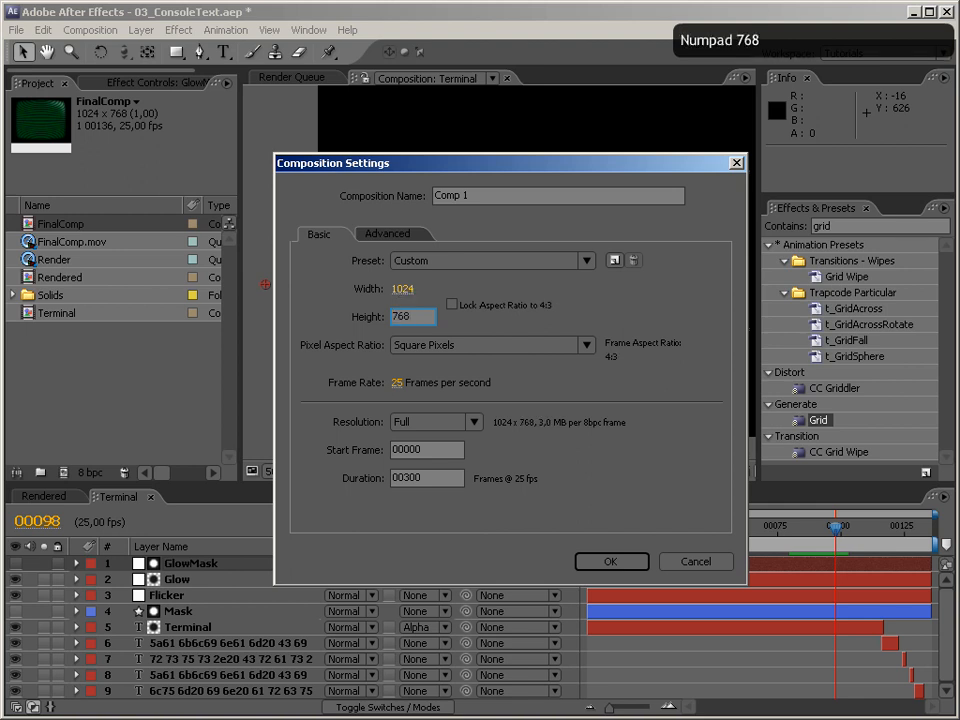
left_click(636, 565)
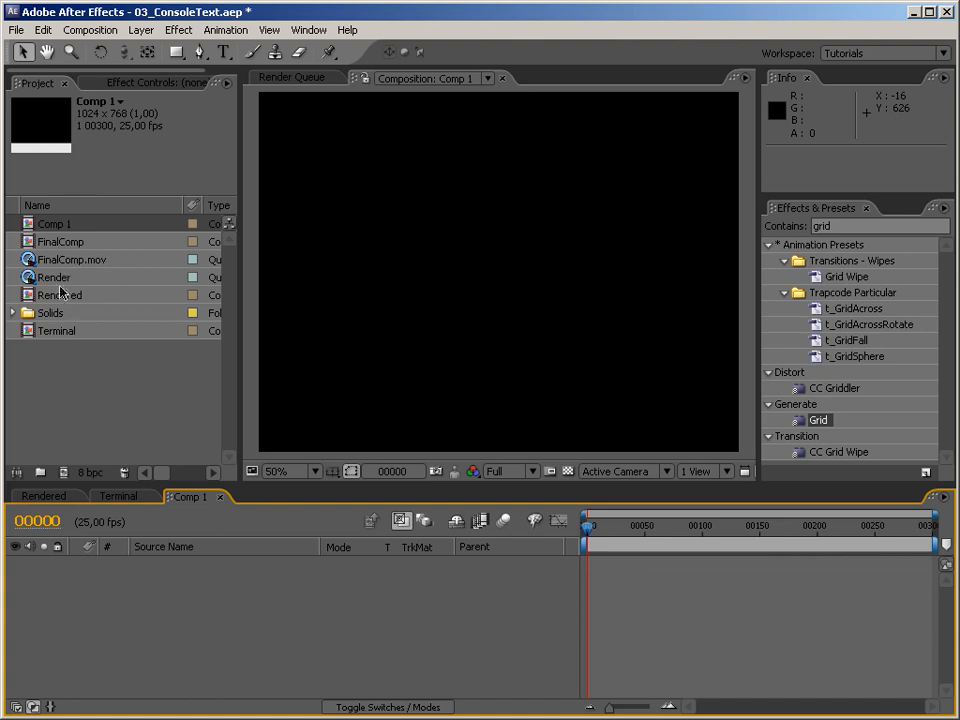
Step: Place the Terminal composition in Comp 1 and trim the comp to a work area ending where the Terminal layer ends
left_click(44, 334)
left_click_drag(27, 338, 202, 632)
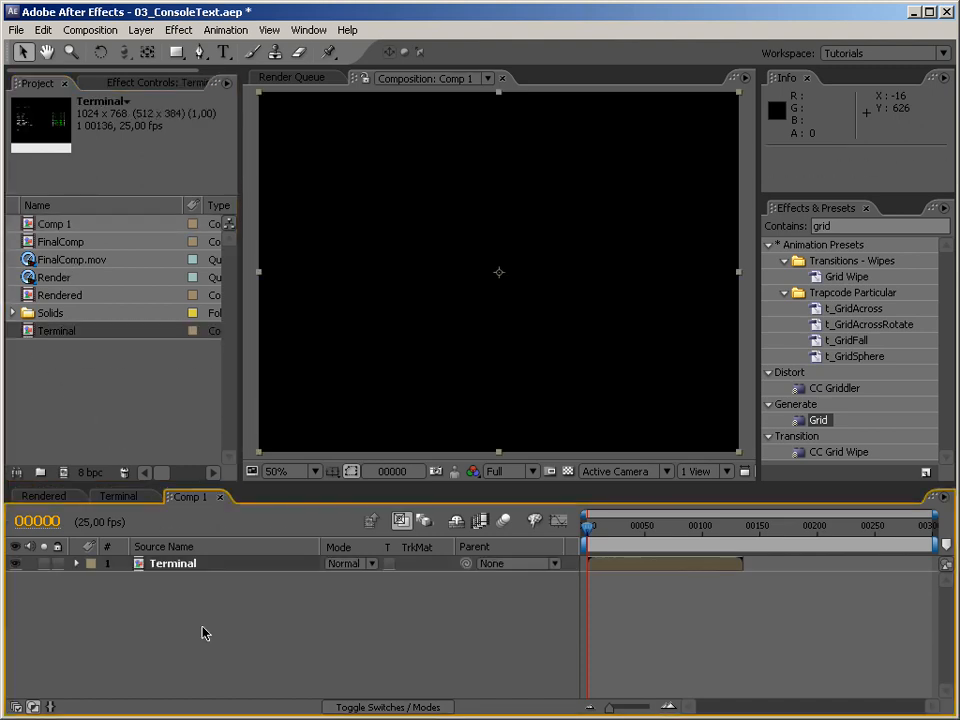
left_click_drag(933, 546, 745, 546)
right_click(720, 547)
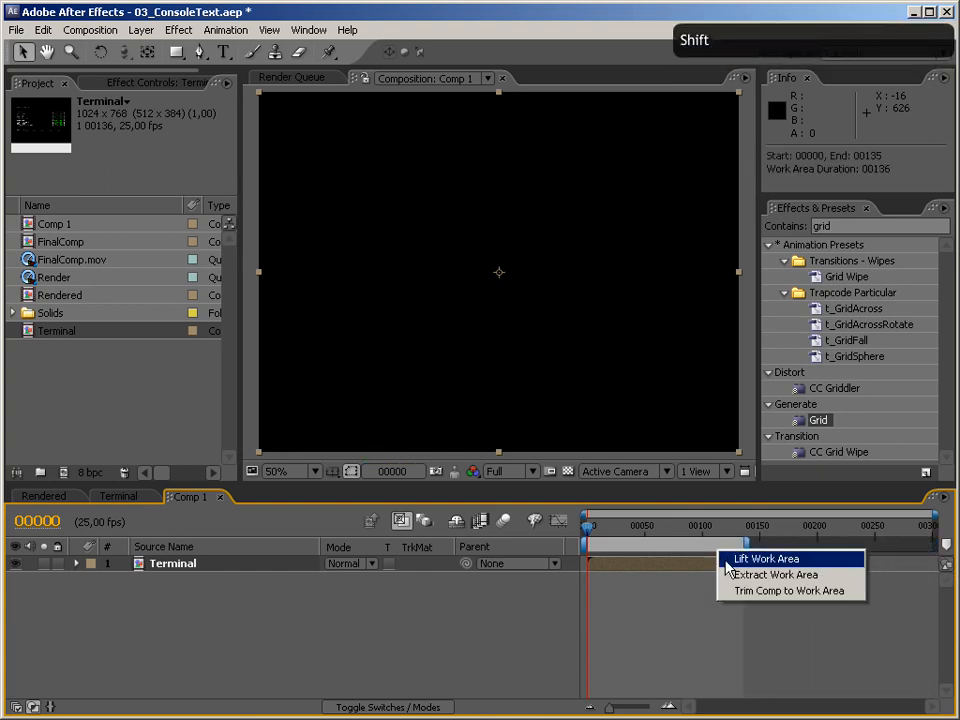
left_click(746, 590)
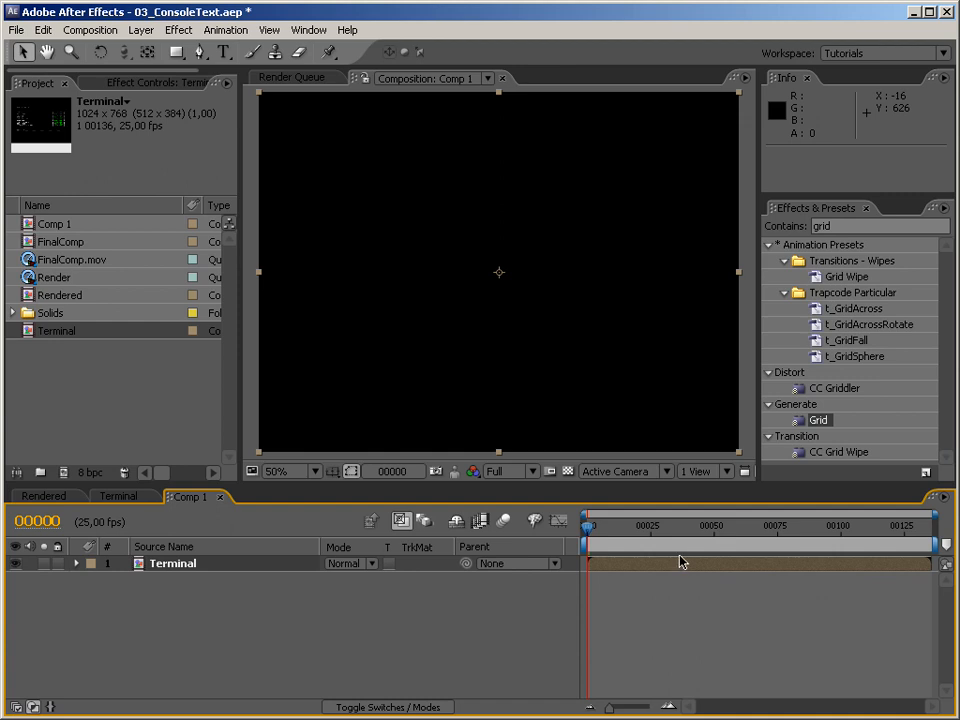
left_click_drag(660, 531, 576, 549)
Step: Add a 1024 x 768 solid layer in dark green with hue 144, saturation 100 and brightness 44
right_click(272, 618)
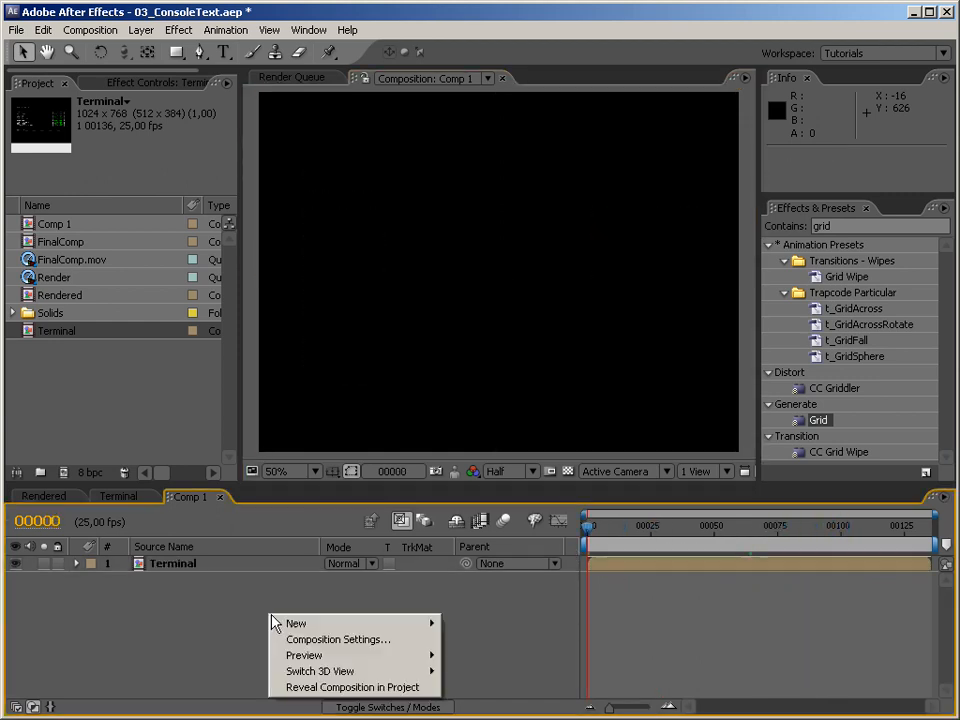
left_click(472, 664)
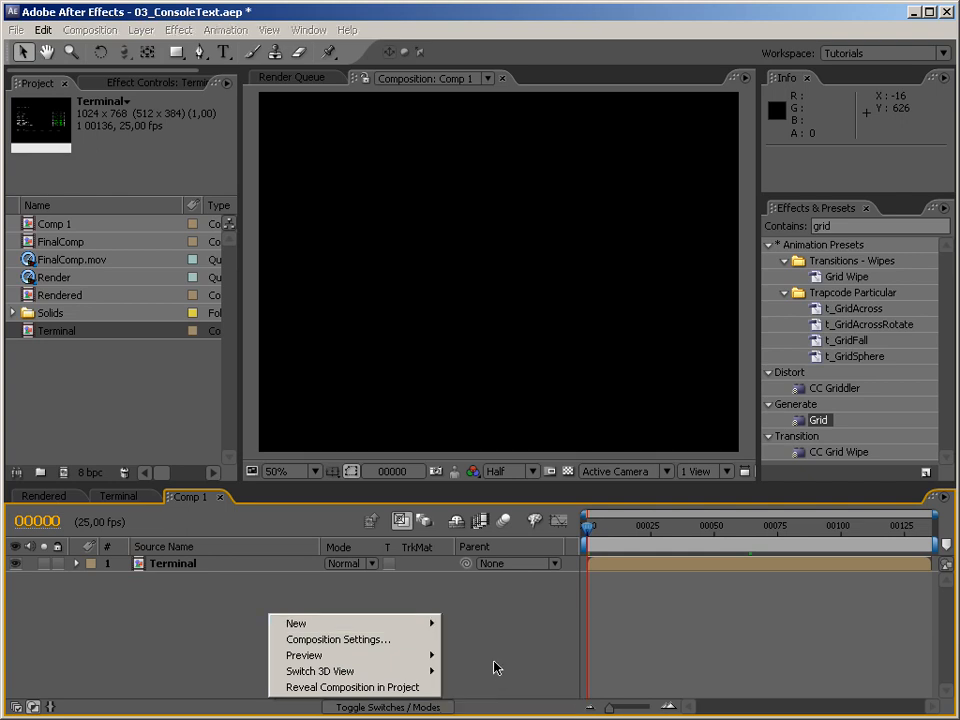
left_click(396, 386)
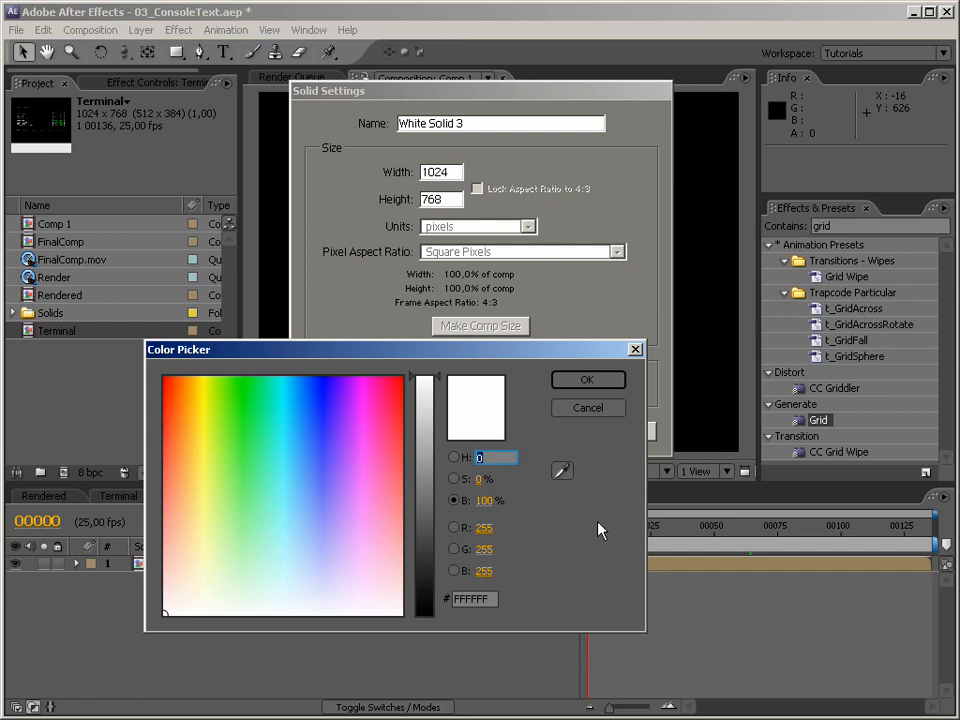
type("144")
key("Tab")
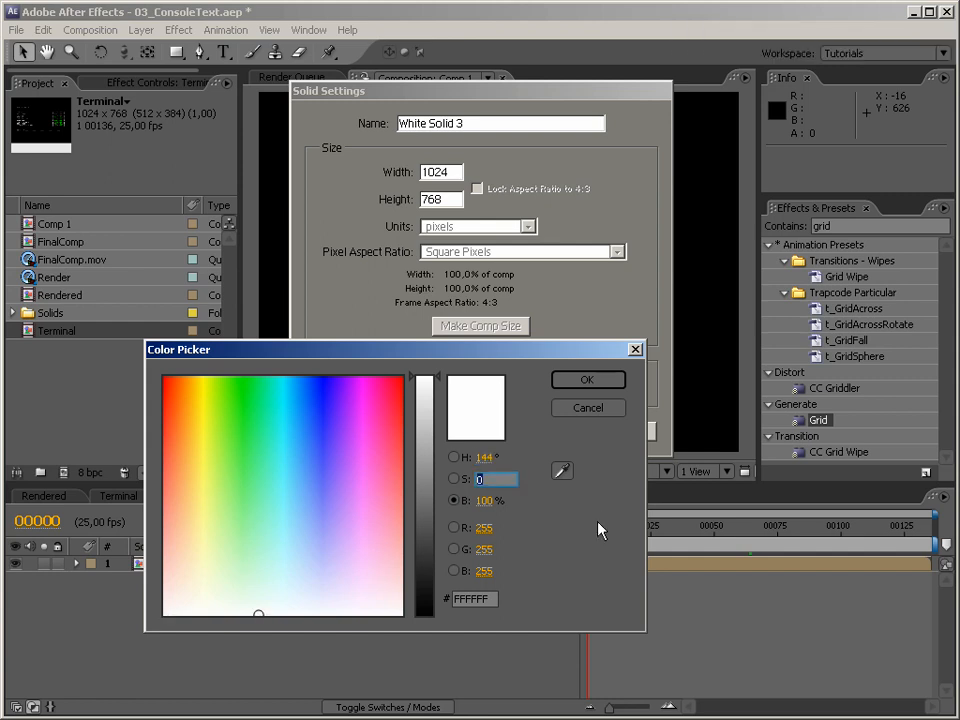
type("100")
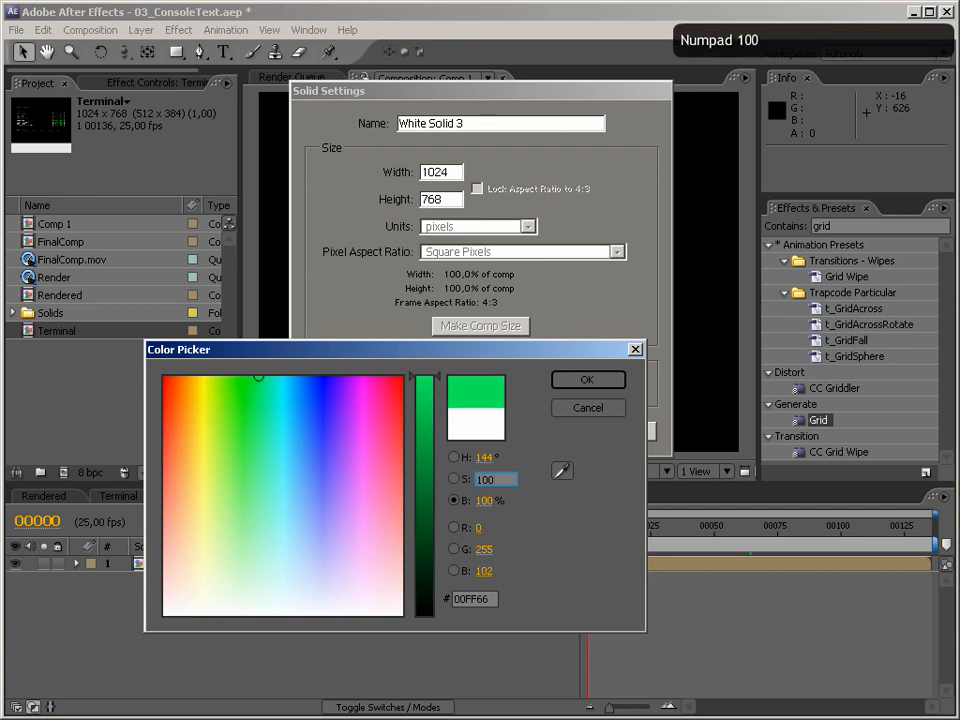
key("Tab")
type("44")
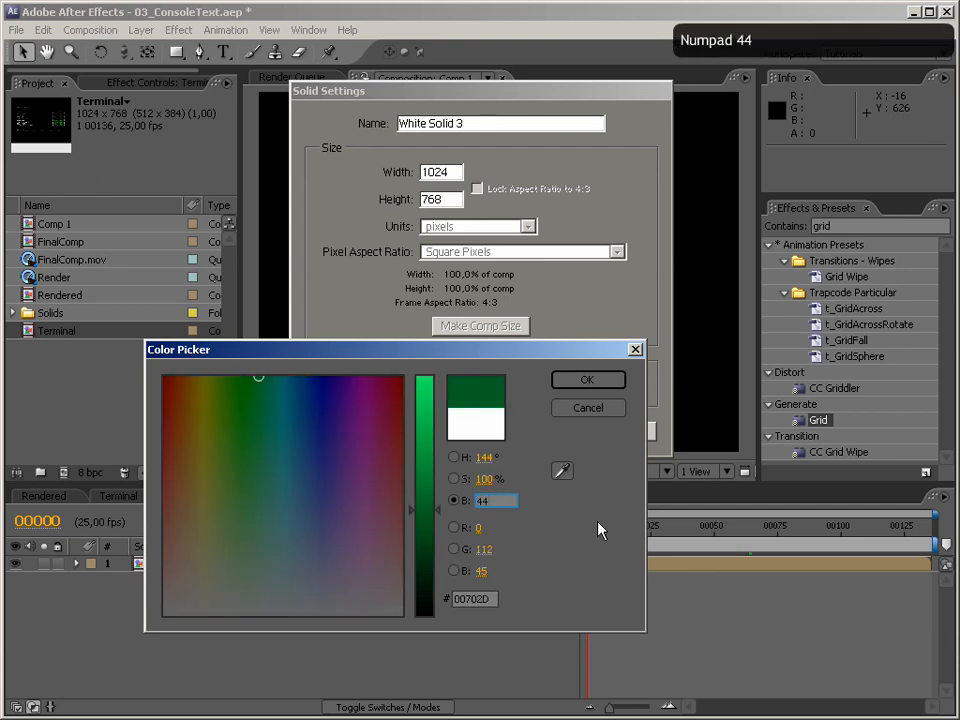
left_click(587, 381)
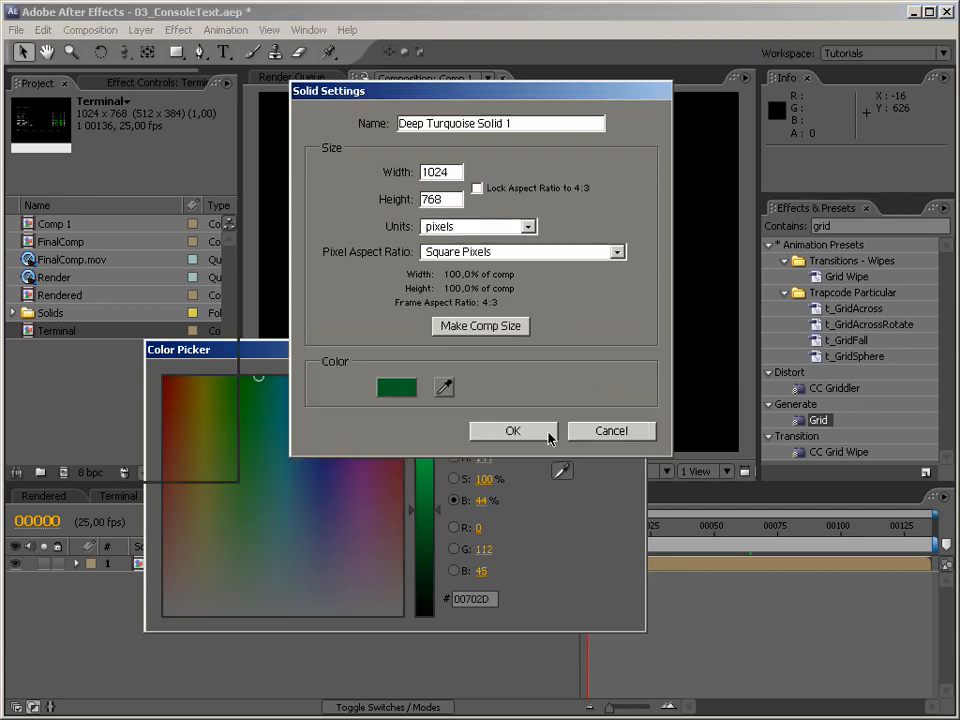
left_click(549, 436)
Step: Move the green solid beneath the Terminal layer and rename it Screen
left_click_drag(242, 563, 263, 612)
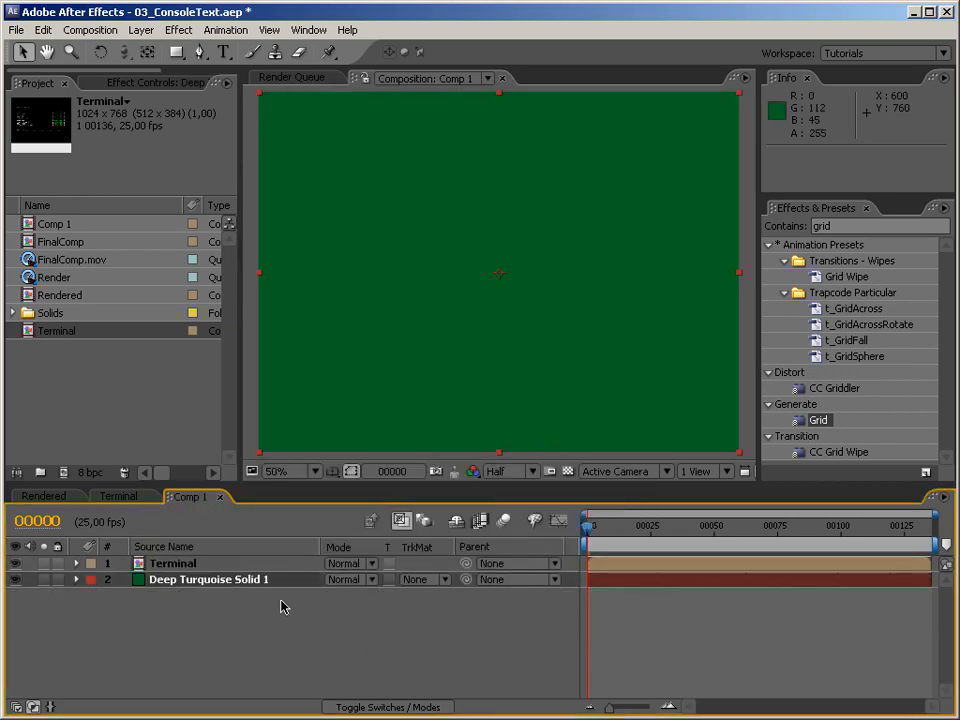
left_click(192, 580)
key("Return")
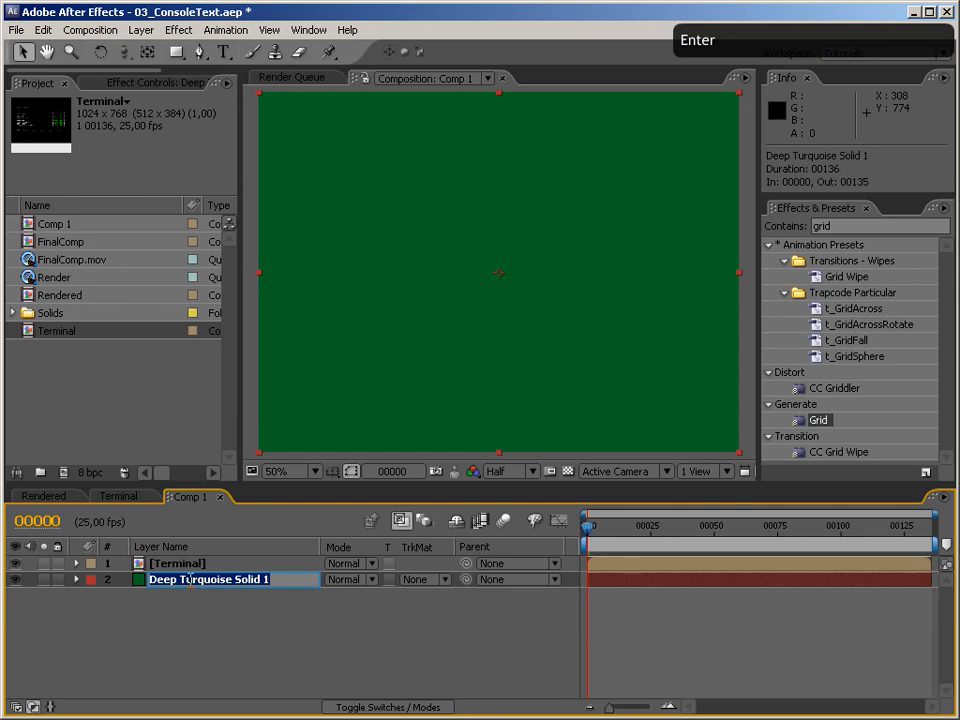
type("Screen")
key("Return")
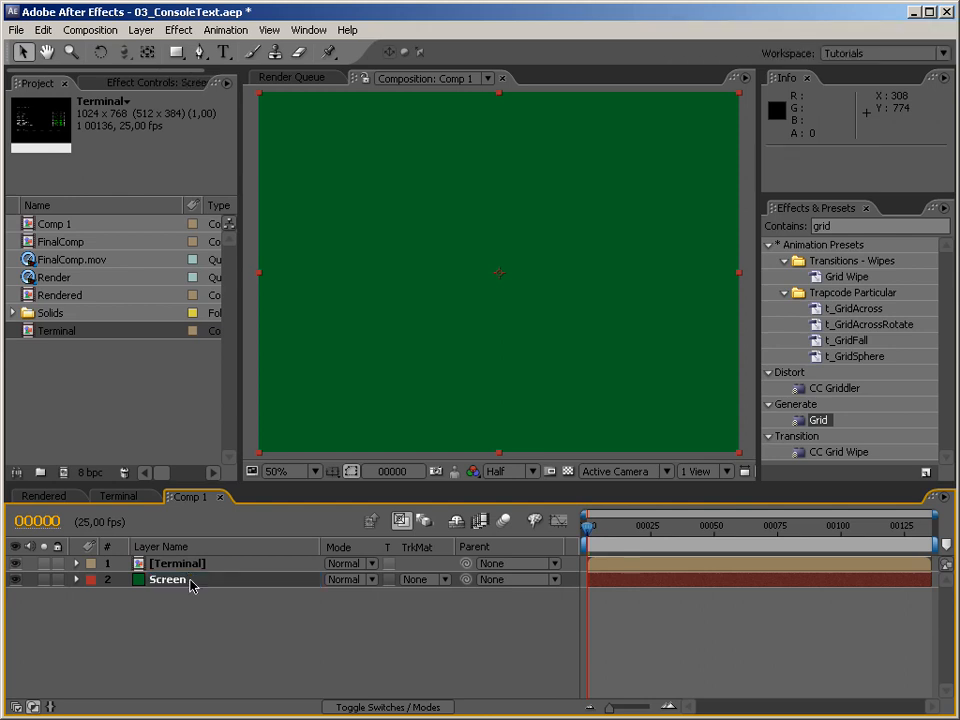
Step: Add an adjustment layer between the Terminal and Screen layers and name it Scanline
left_click_drag(630, 538, 722, 543)
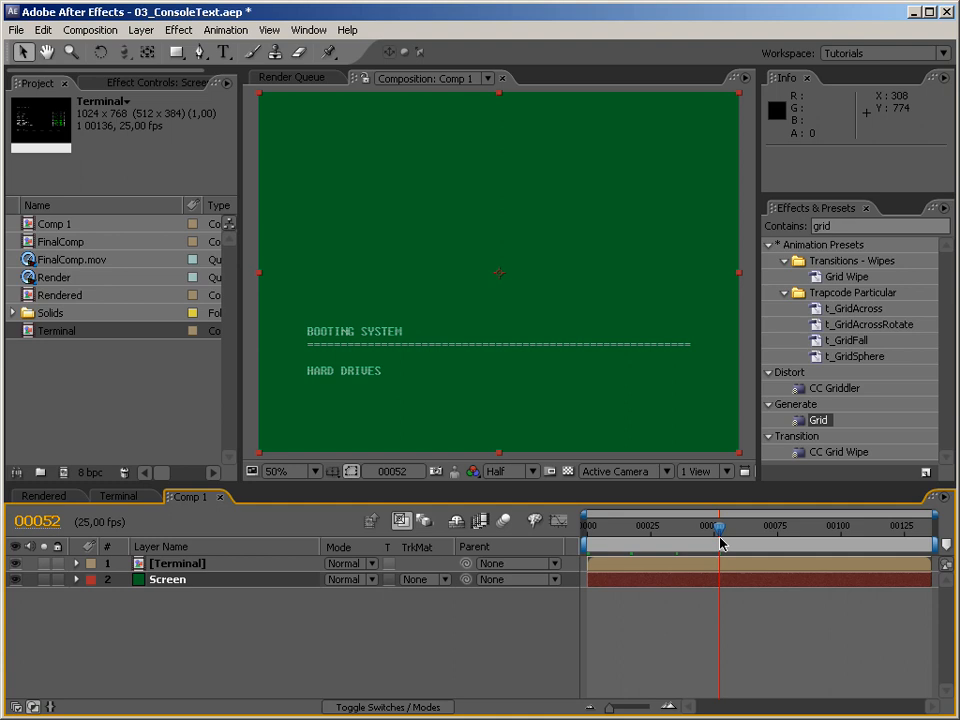
right_click(193, 645)
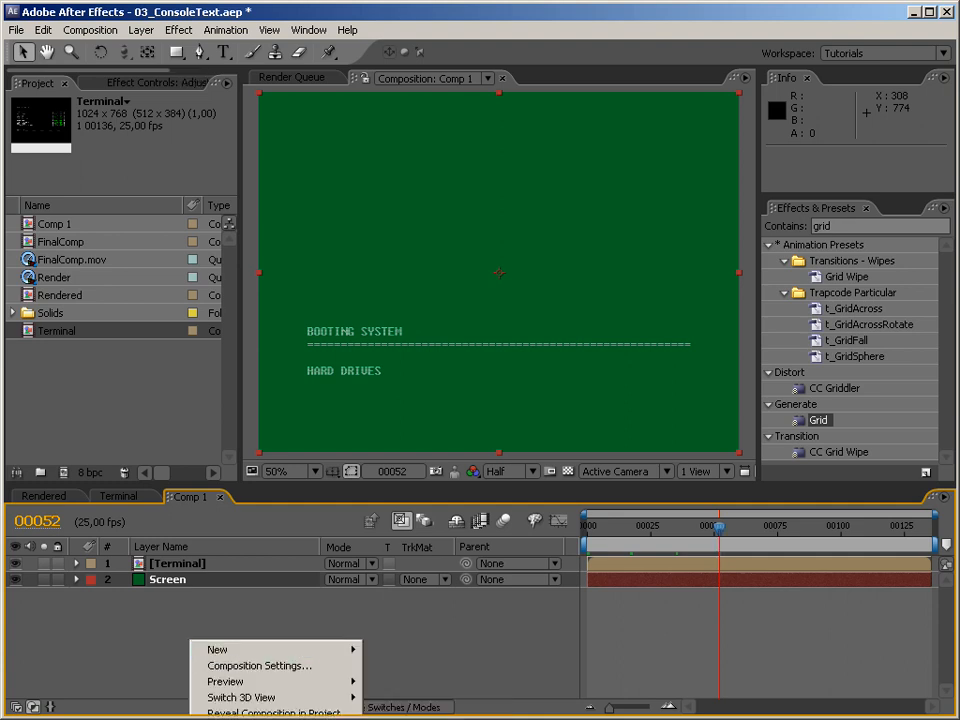
left_click(415, 714)
mouse_move(237, 572)
left_mouse_down()
mouse_move(244, 606)
mouse_move(237, 589)
left_mouse_up()
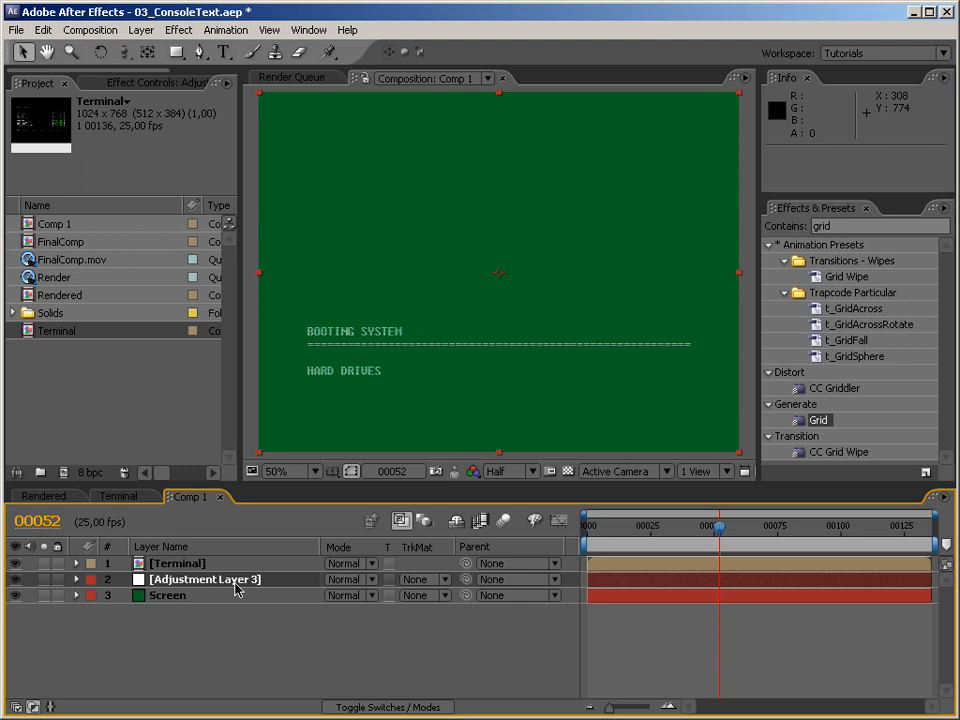
key("Return")
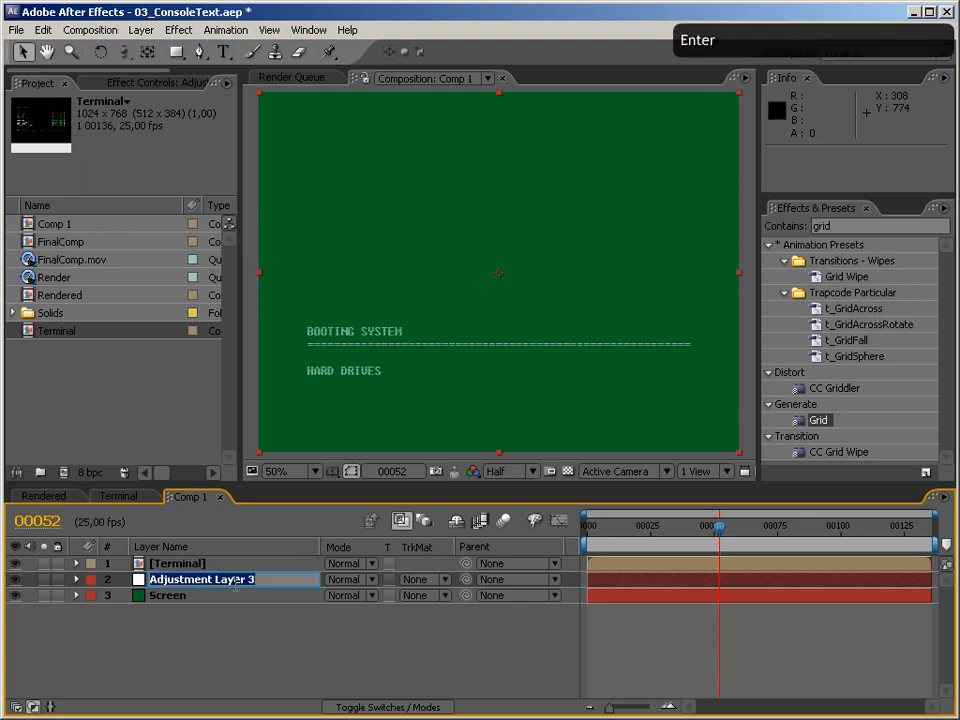
type("Scanline")
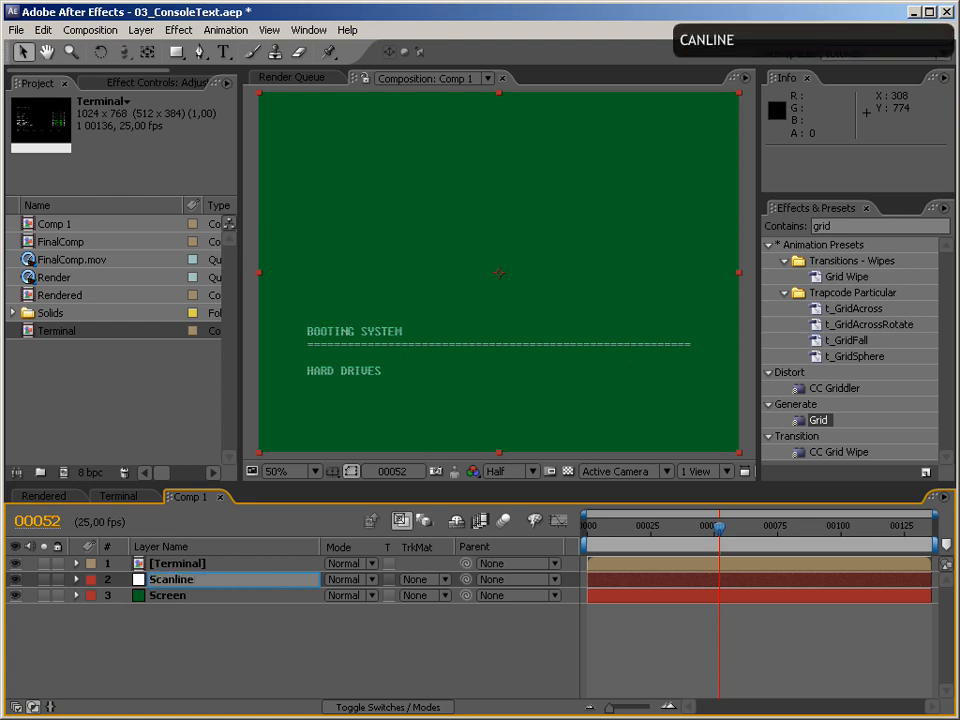
key("Return")
Step: Find the Venetian Blinds effect by searching for "blinds" and apply it to the Scanline layer
left_click(837, 228)
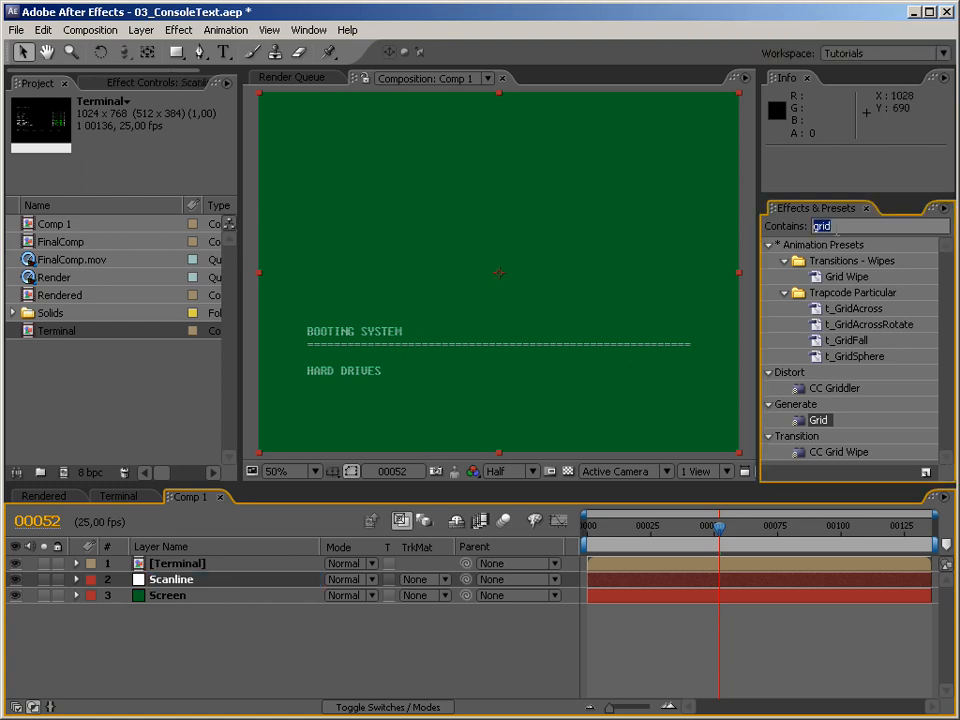
type("blinds")
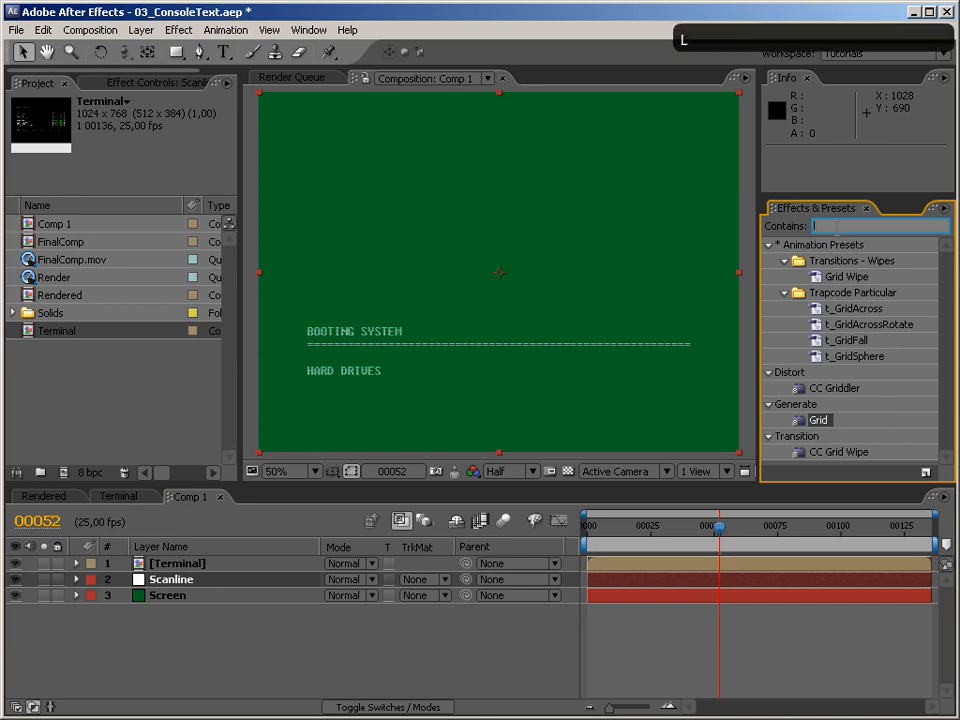
left_click_drag(822, 309, 197, 583)
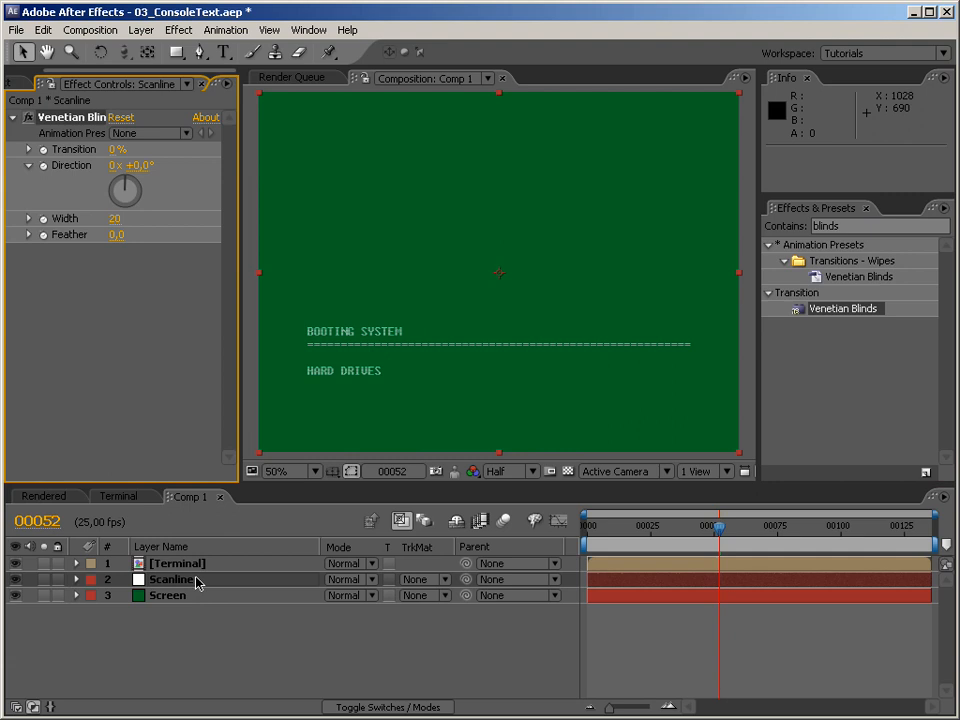
Step: Set the Scanline layer's Venetian Blinds transition to 50% and its direction to 90°
left_click(115, 152)
type("50")
key("Return")
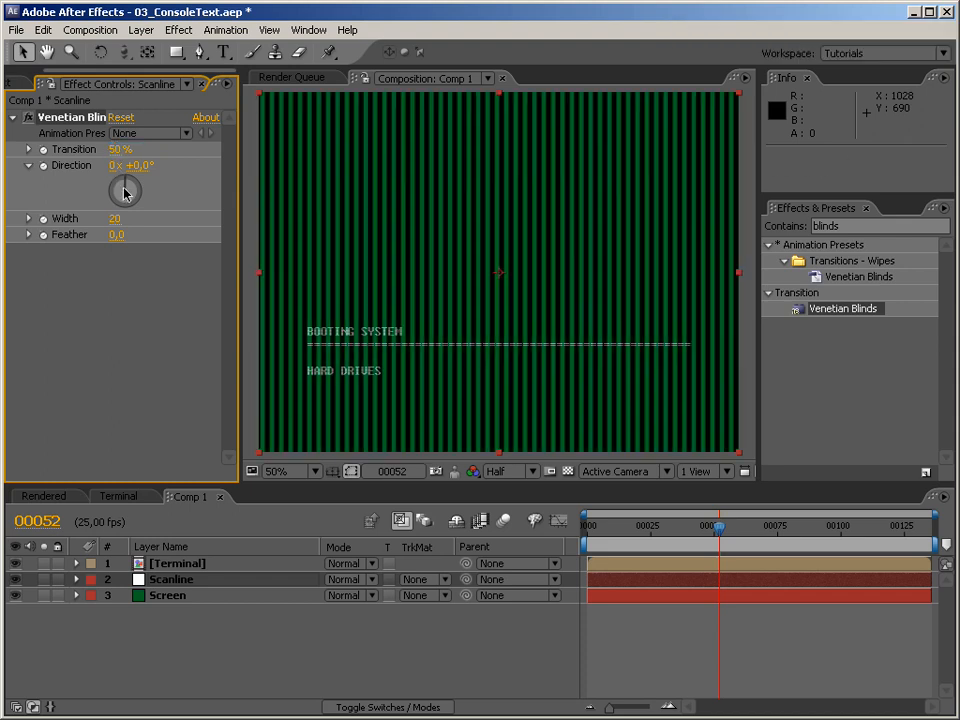
left_click(137, 166)
type("90")
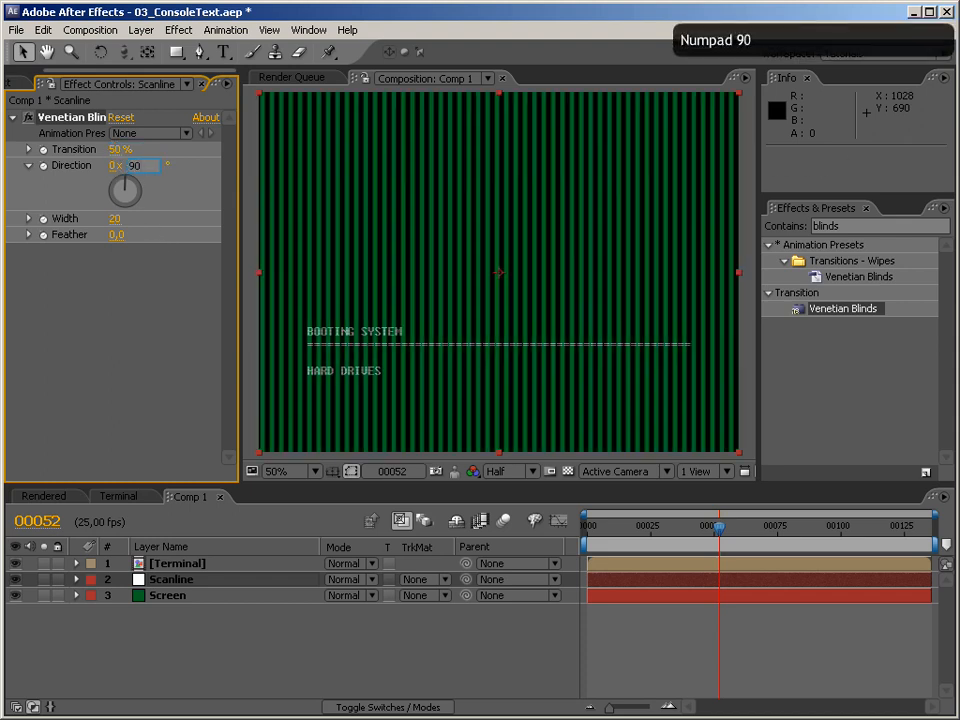
key("Return")
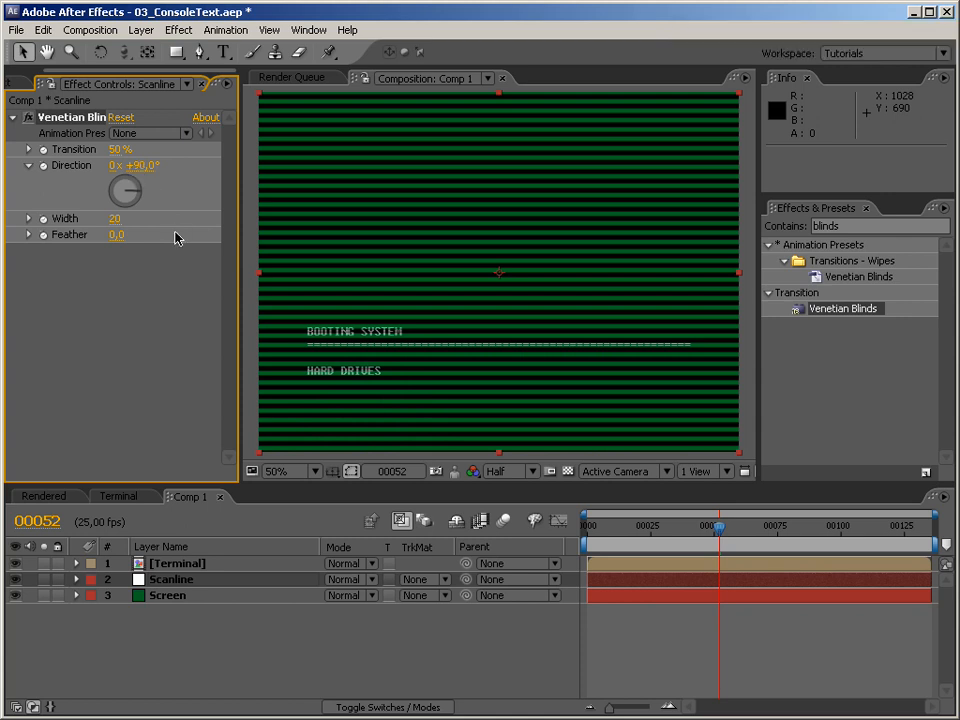
Step: Set the Scanline layer's Venetian Blinds width to 7 and feather to 3
left_click(116, 219)
type("7")
key("Return")
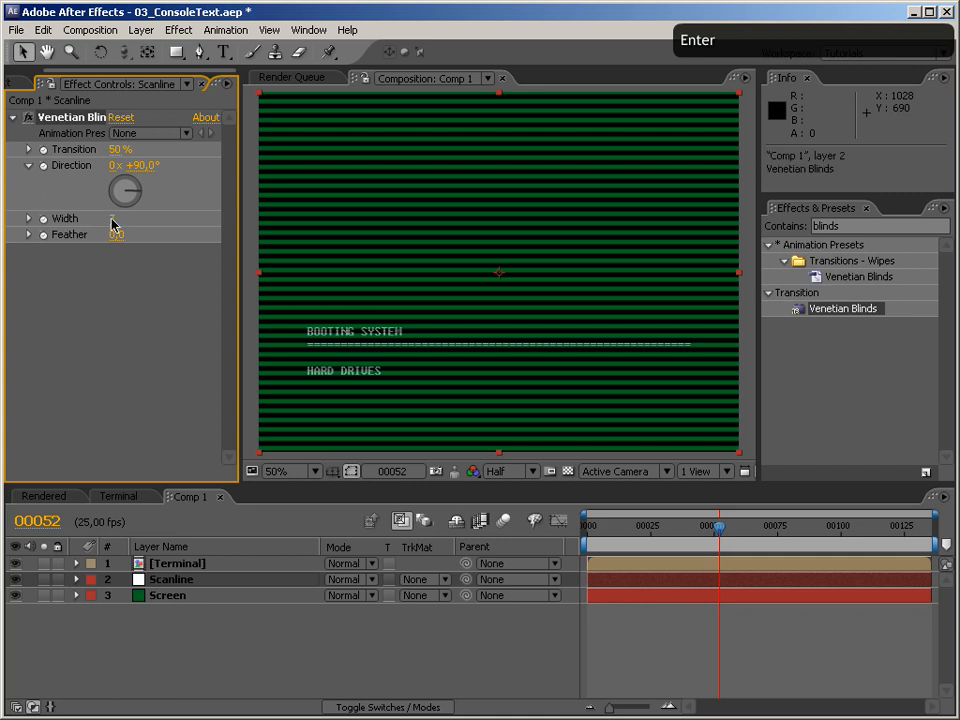
left_click(116, 235)
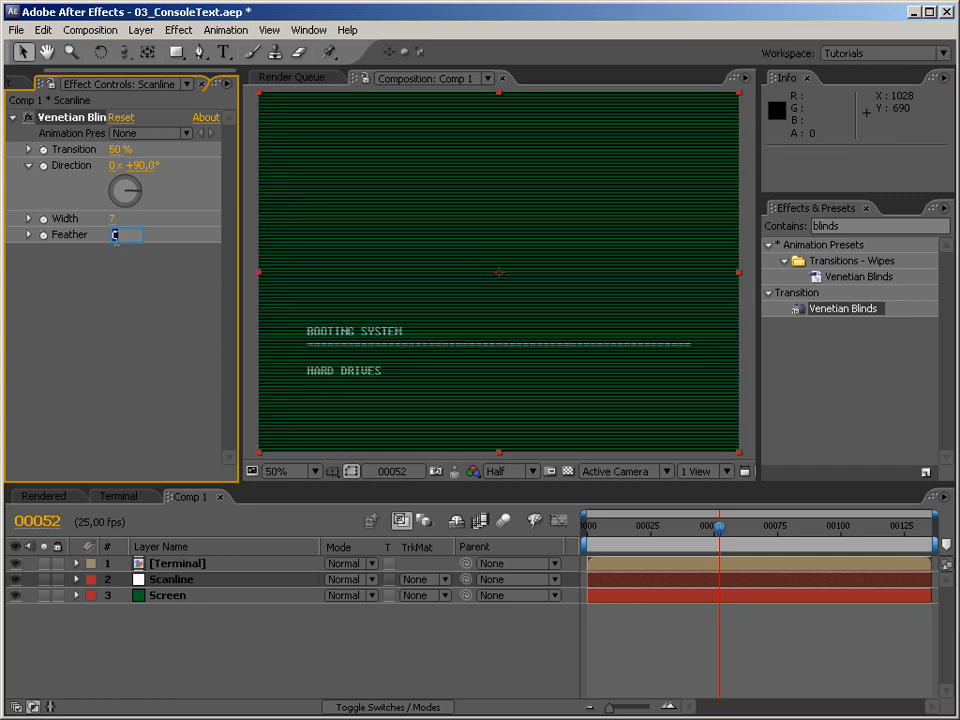
type("3")
key("Return")
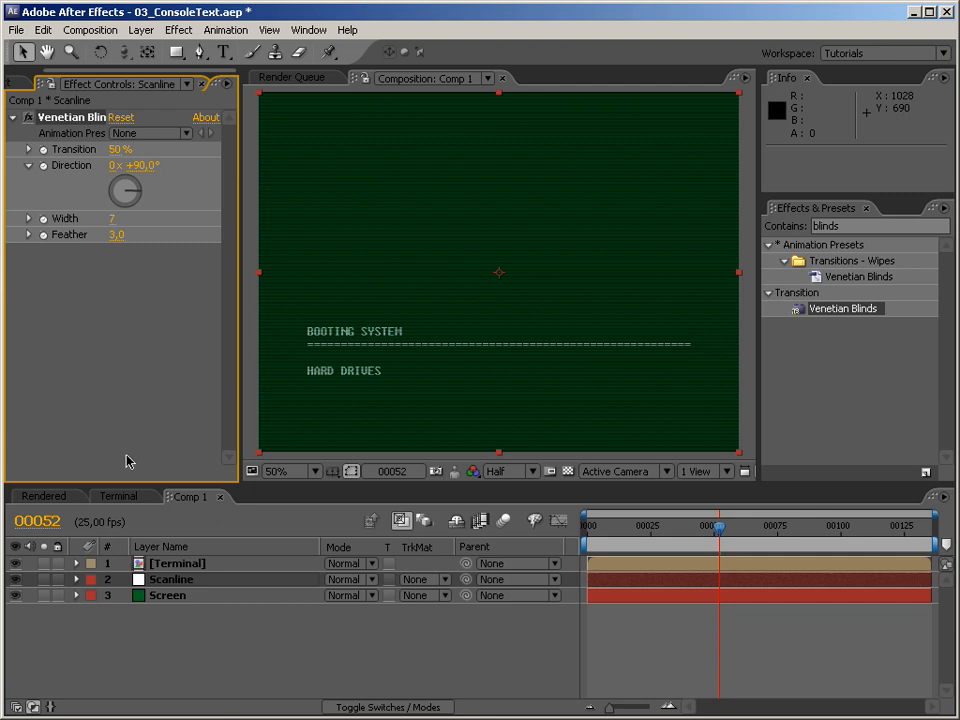
Step: In the Terminal composition, set the Flicker layer's Venetian Blinds transition to 50%, then return to Comp 1
left_click(124, 503)
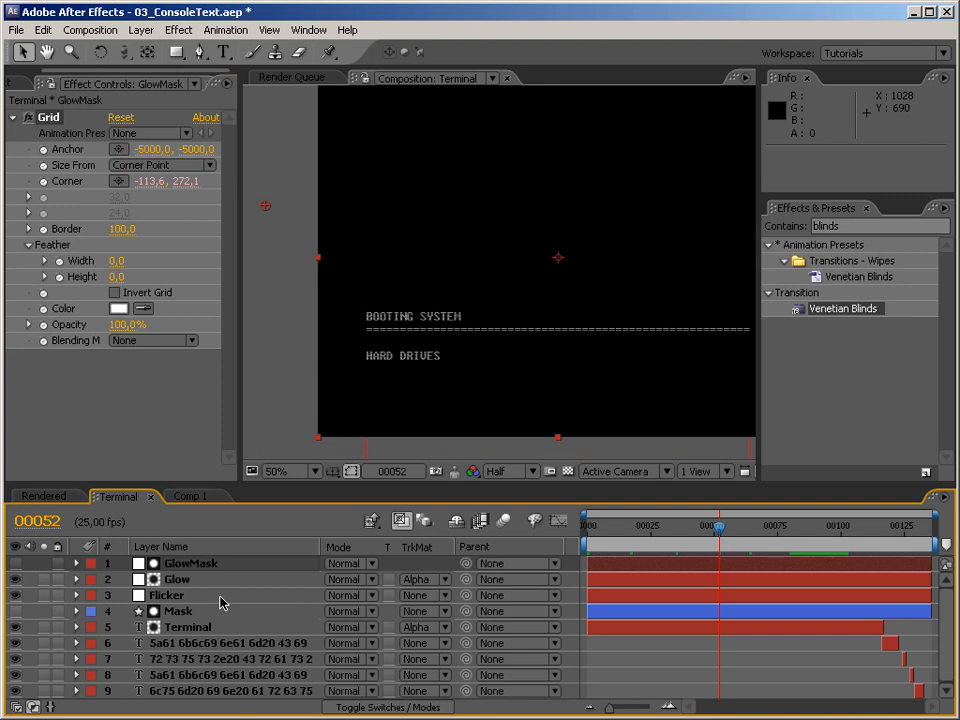
left_click(186, 595)
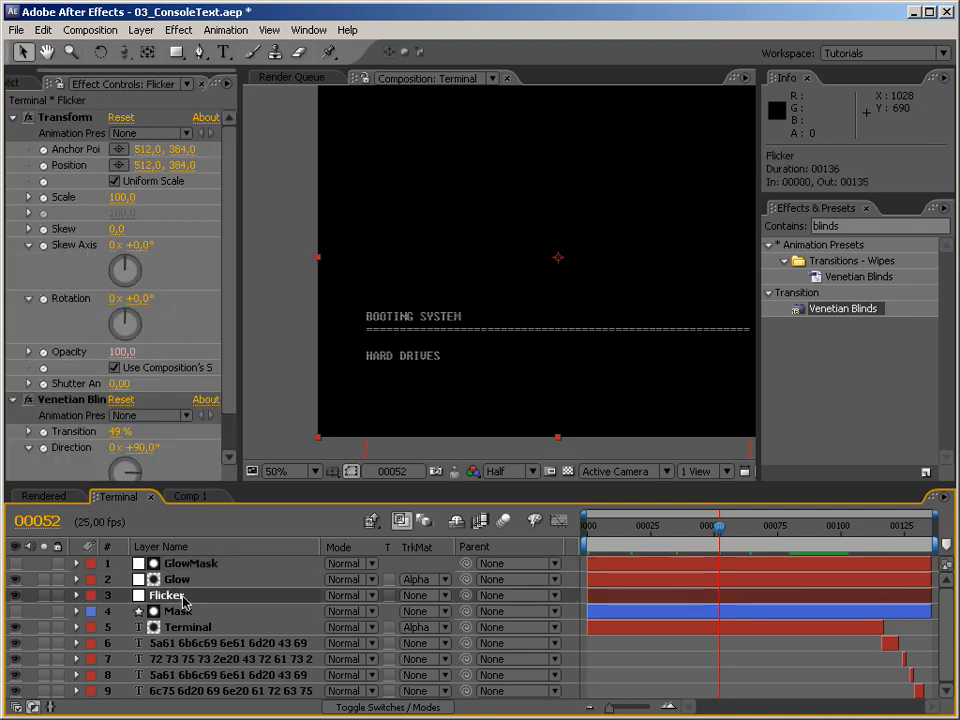
scroll(227, 440, "down", 2)
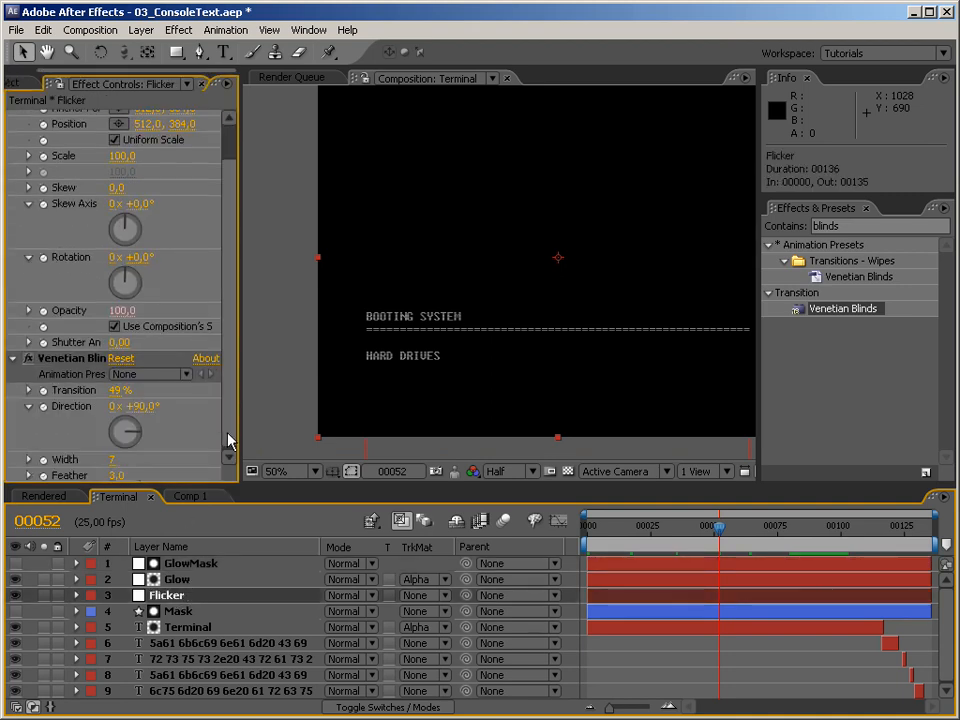
left_click(117, 387)
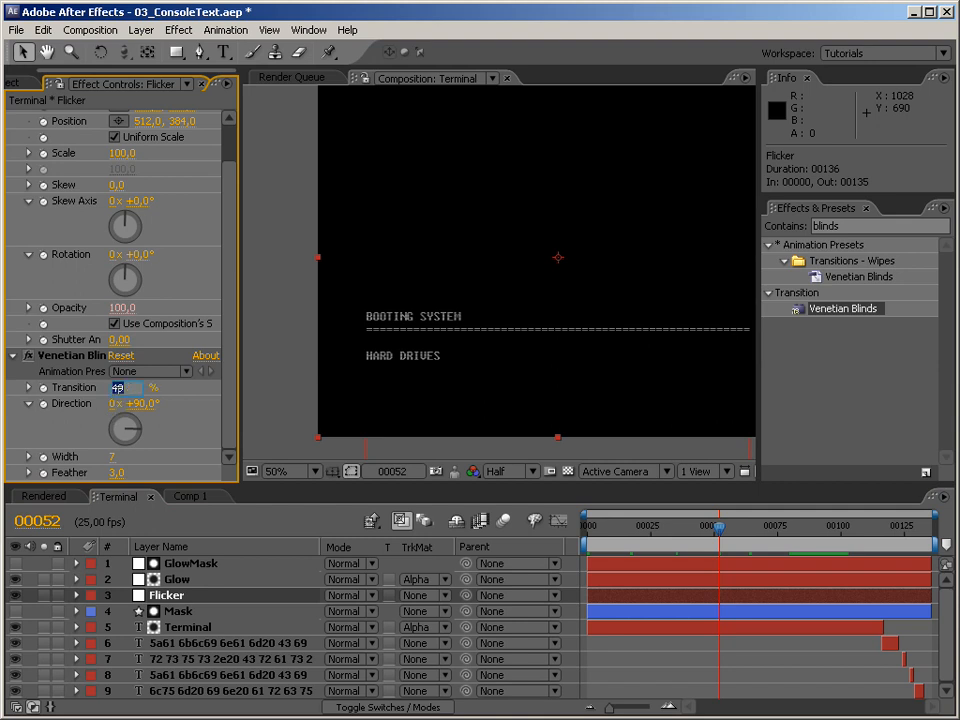
type("50")
key("Return")
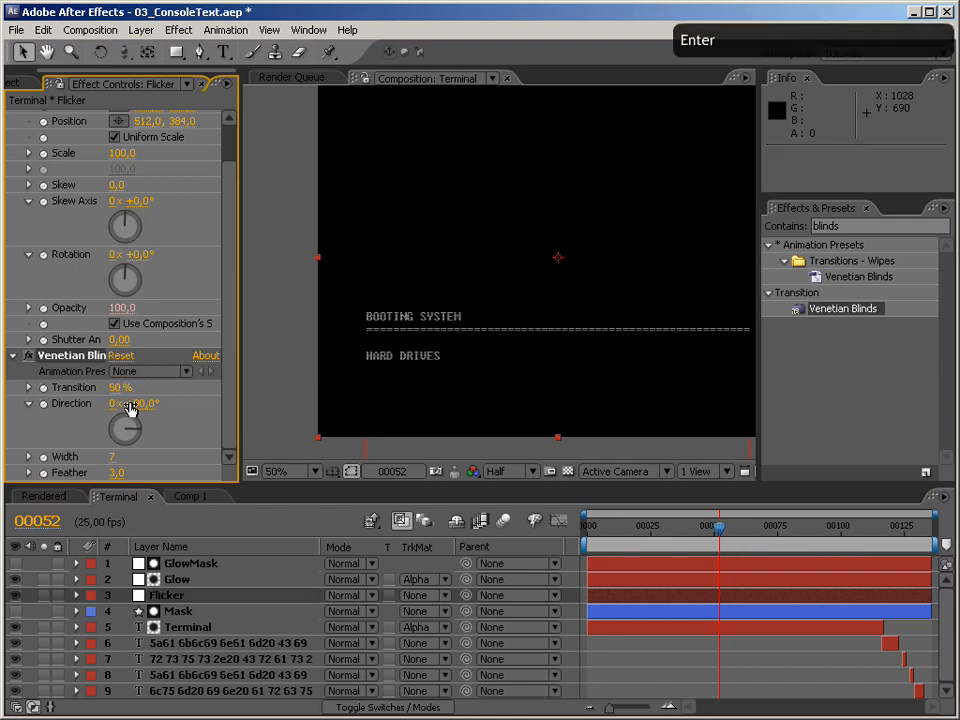
left_click(186, 497)
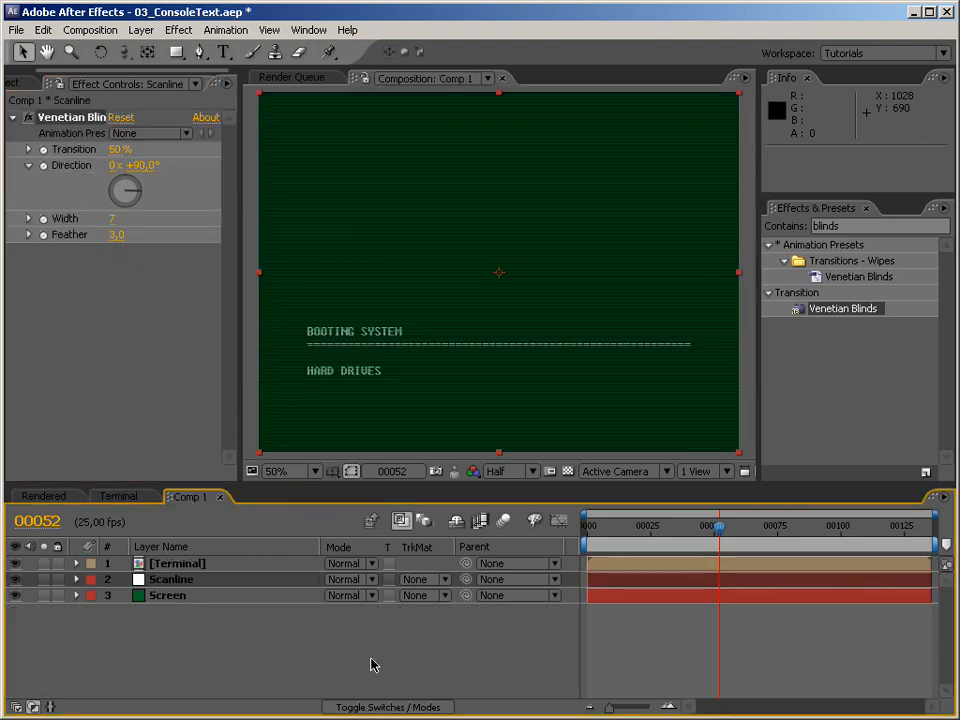
Step: Open the FinalComp composition, examine the finished screen look around frame 51, and return to Comp 1
left_click(20, 83)
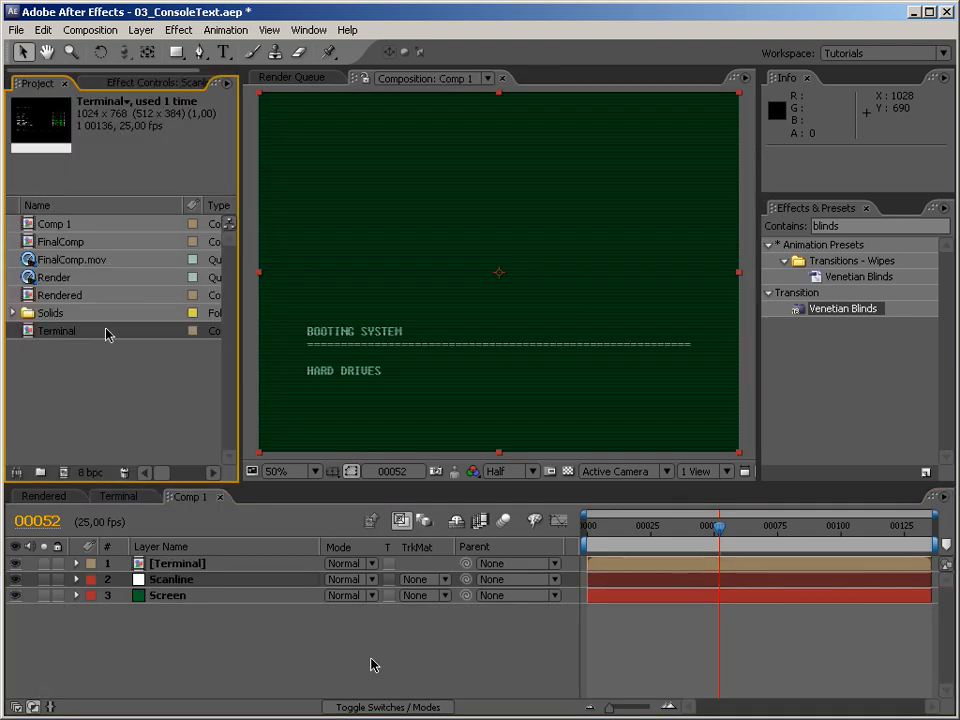
left_click(50, 242)
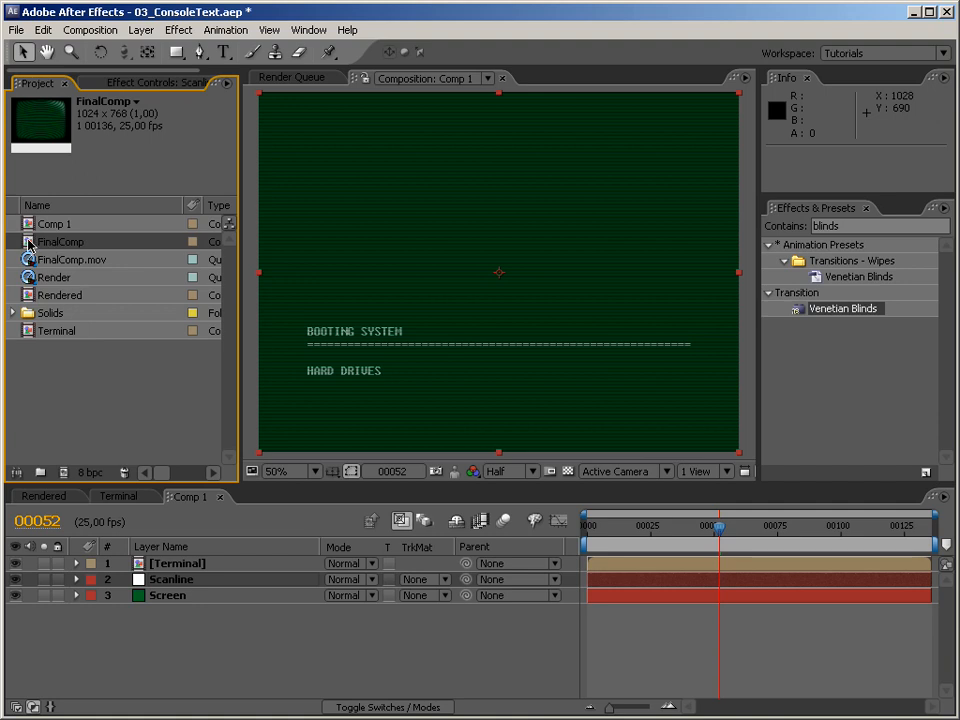
double_click(29, 243)
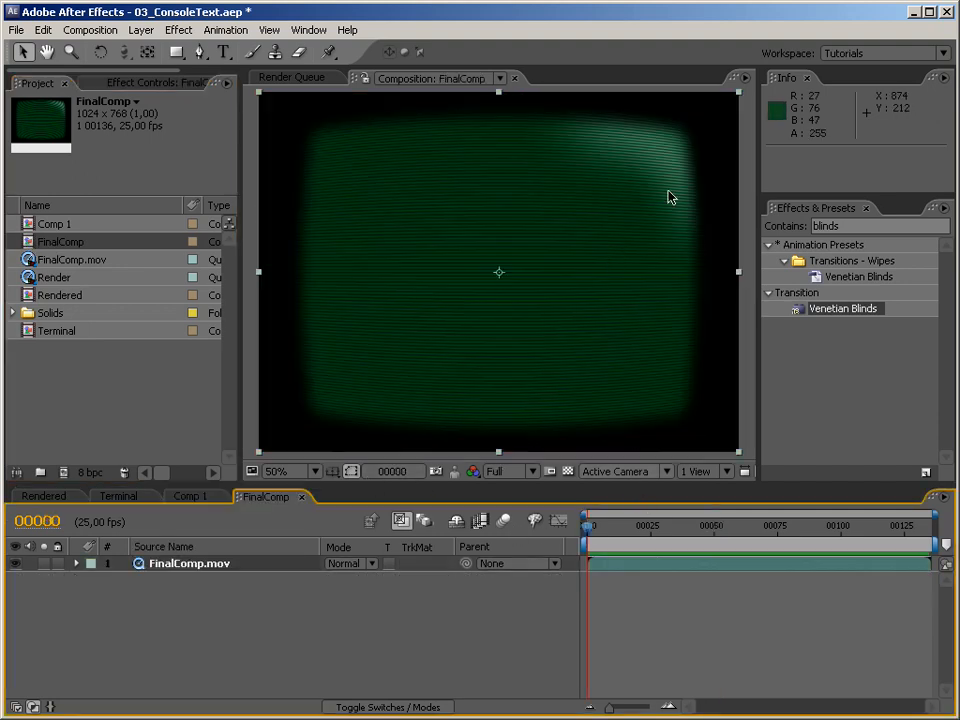
left_click_drag(638, 529, 721, 529)
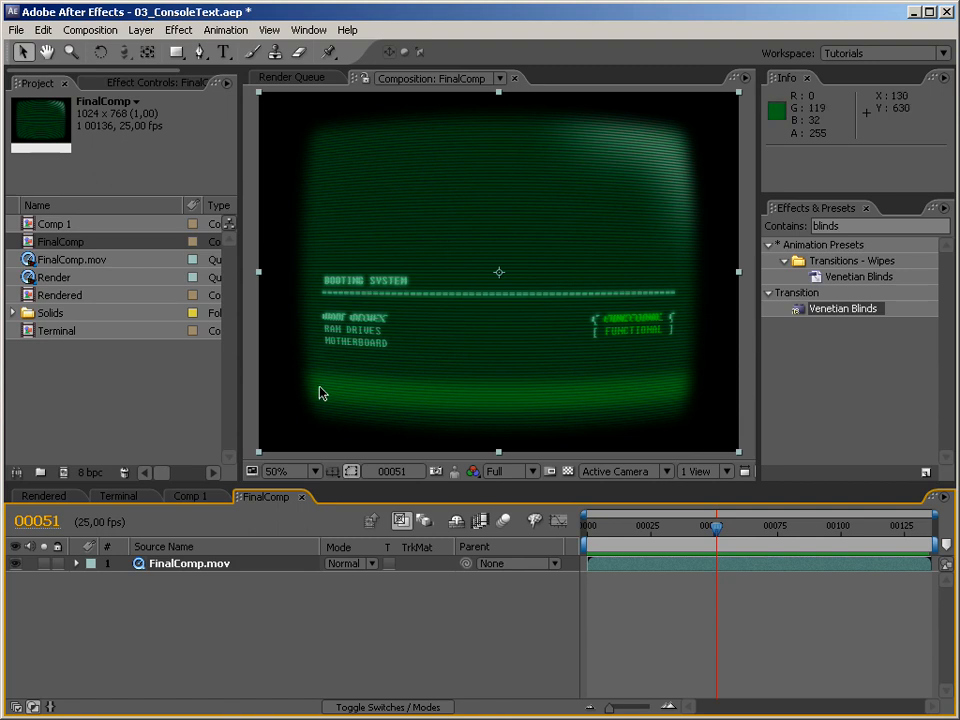
left_click(214, 498)
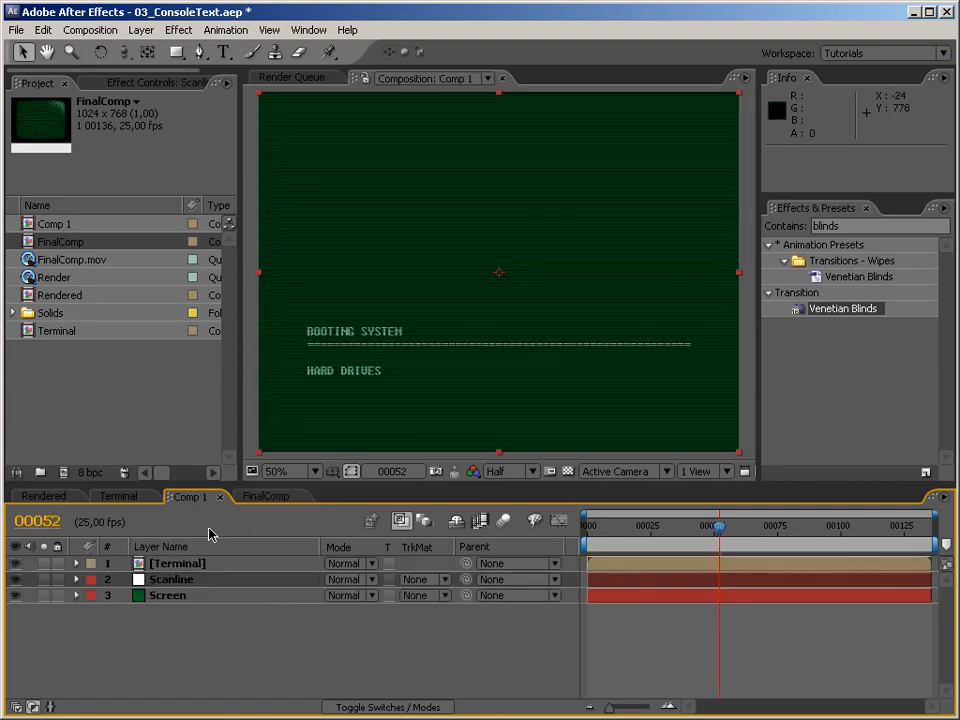
Step: Add a 1024 x 768 solid layer in white (FFFFFF) to Comp 1
right_click(193, 641)
mouse_move(246, 658)
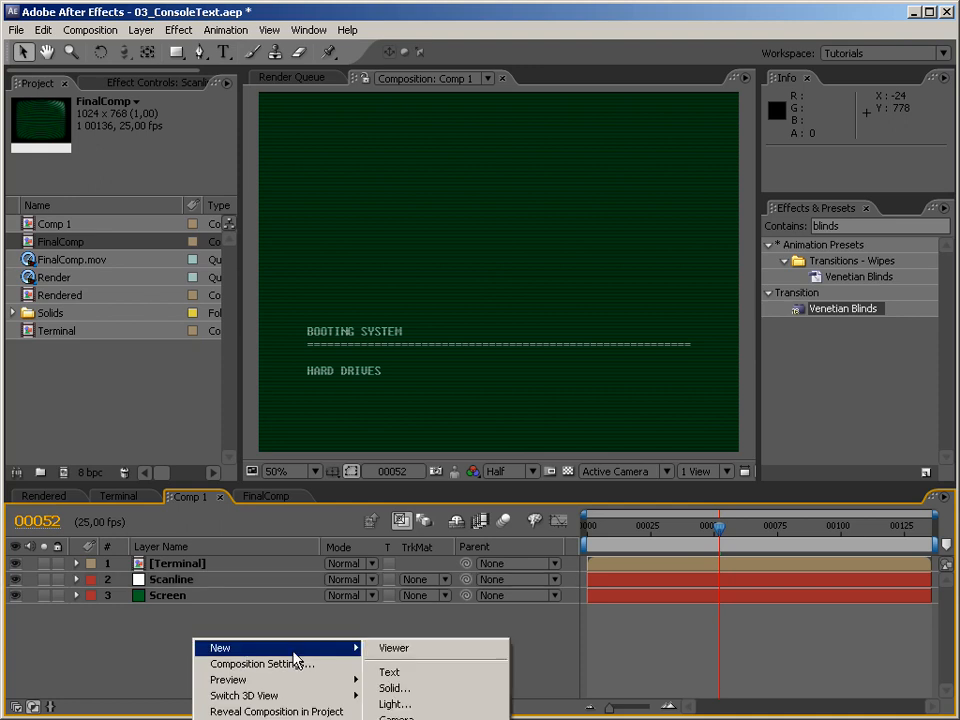
left_click(422, 689)
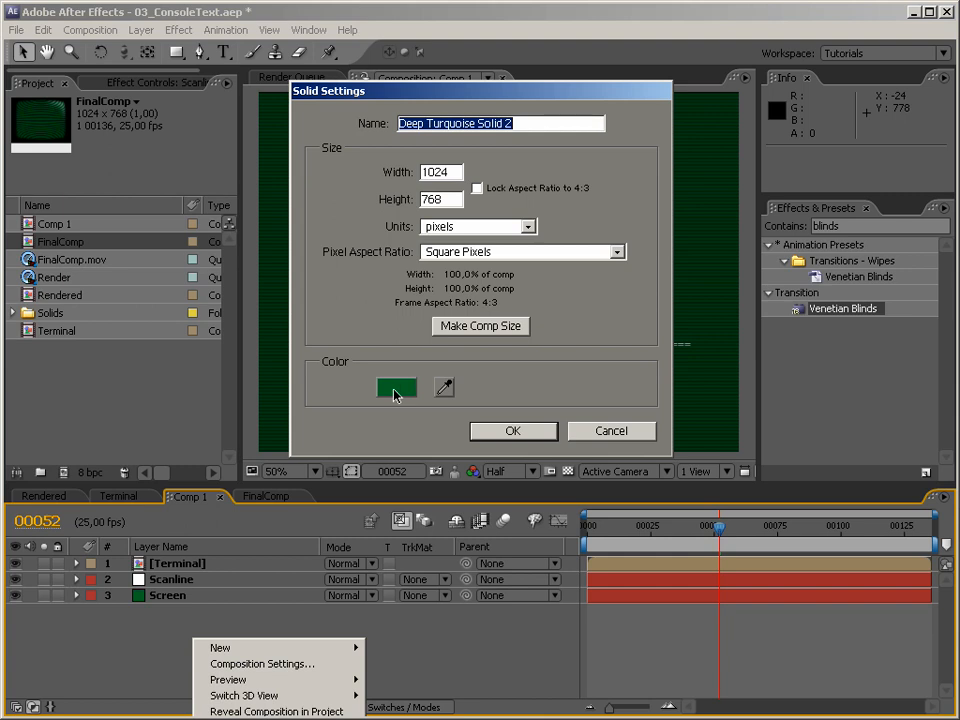
left_click(395, 389)
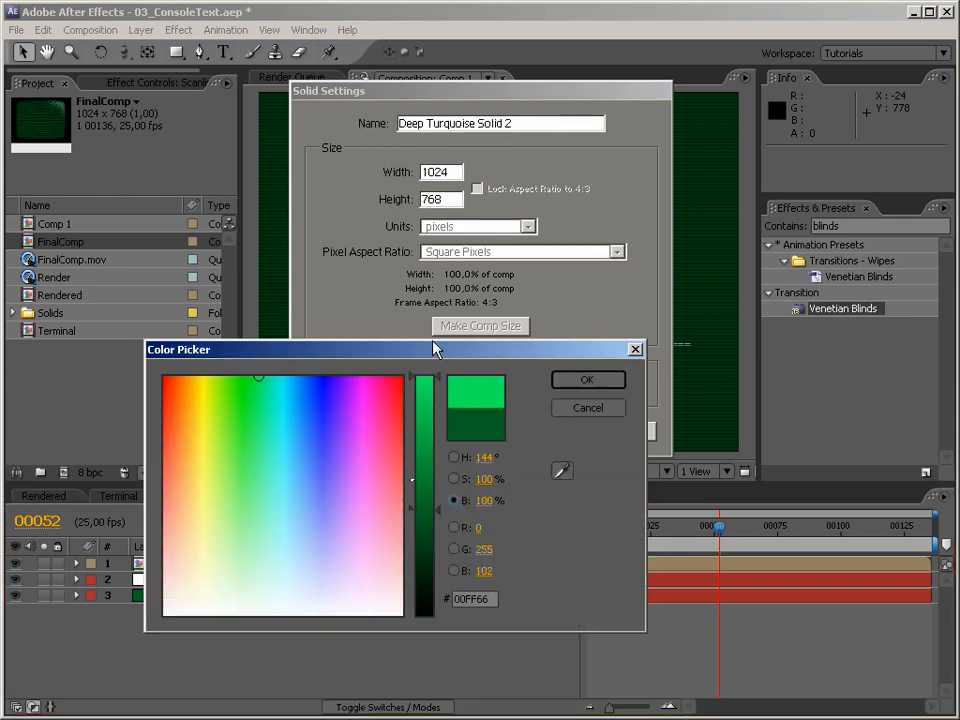
left_click(587, 379)
left_click(549, 432)
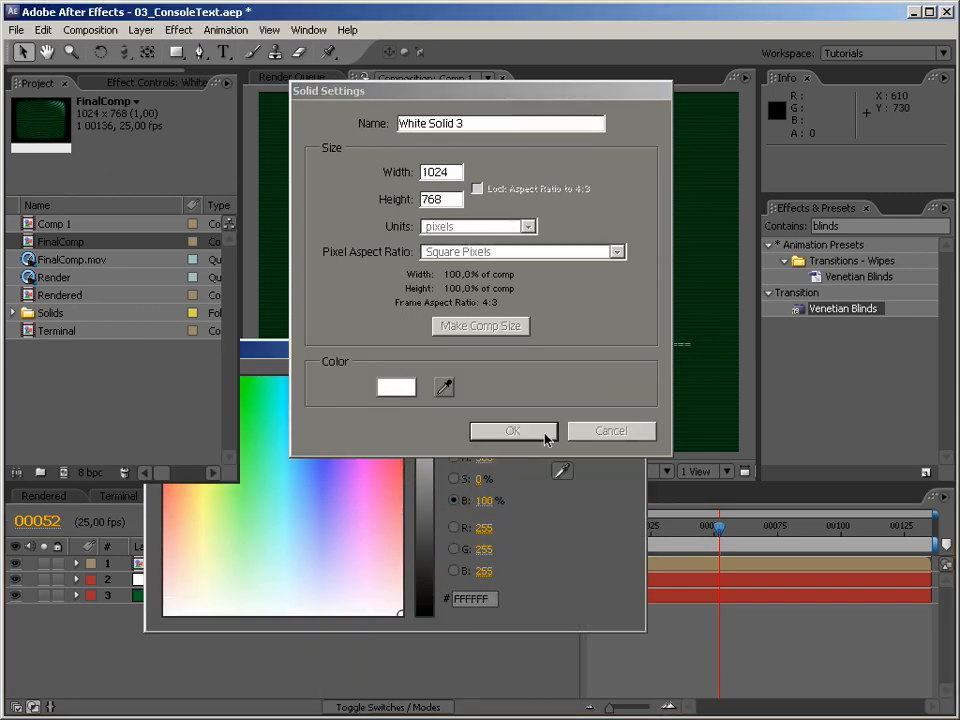
Step: Move the white solid between the Scanline and Screen layers and rename it Highlight
left_click_drag(215, 570, 218, 616)
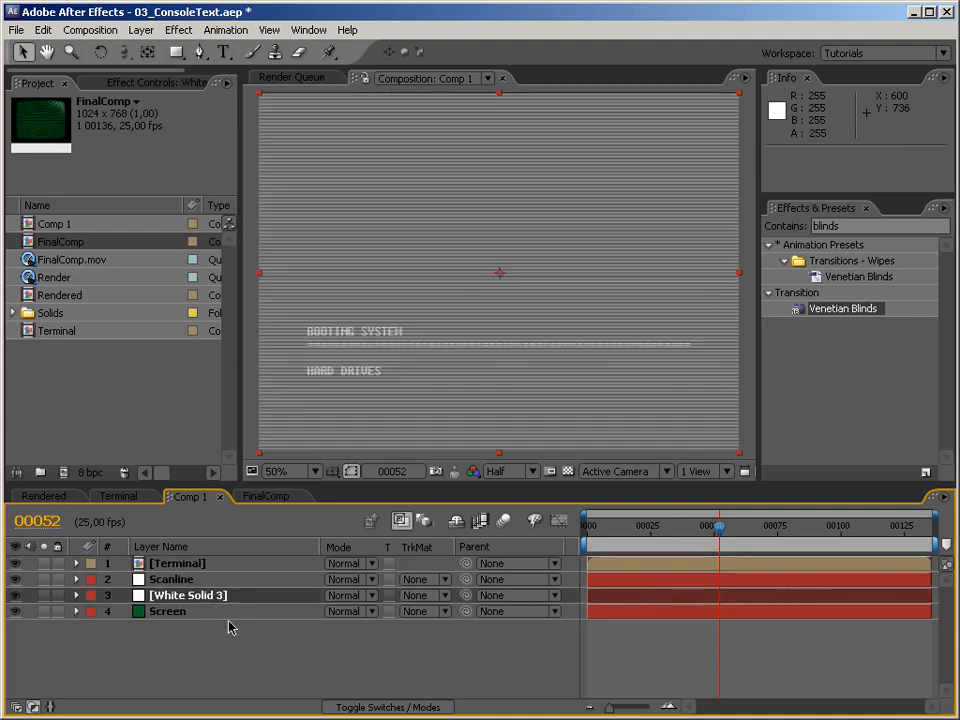
key("Return")
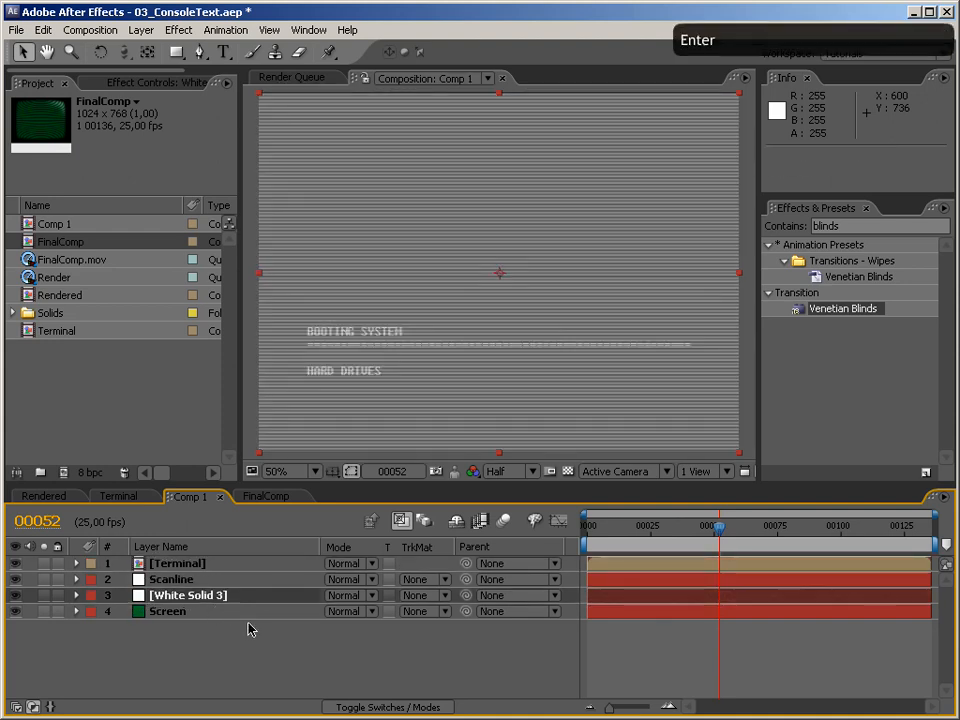
type("Highlight")
key("Return")
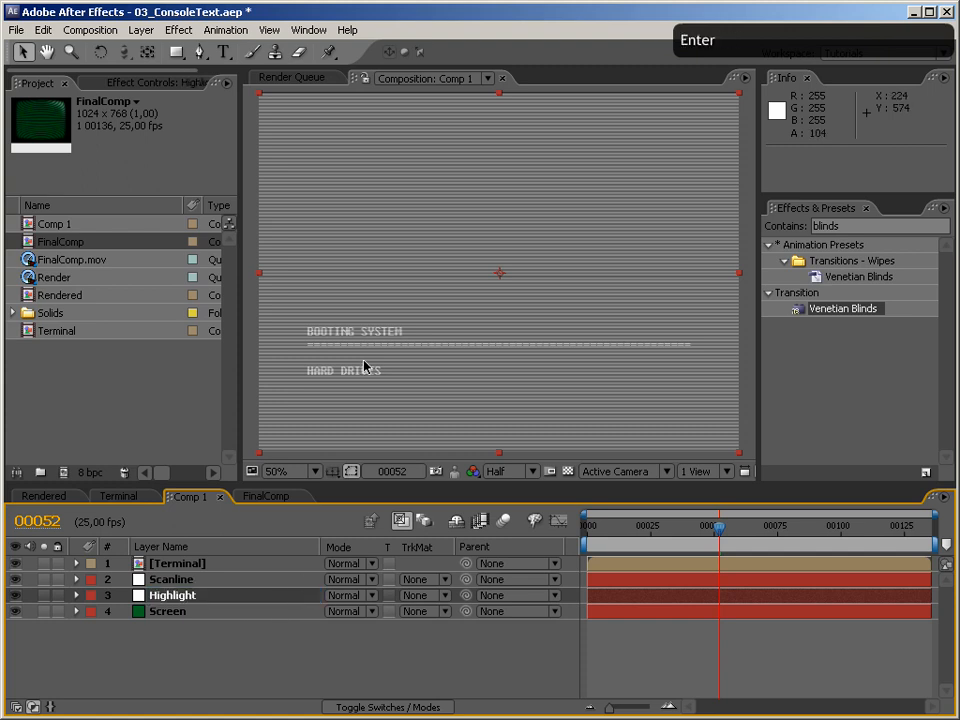
Step: Draw a closed, thin curved mask with the Pen tool on the Highlight layer, bending around the image's upper-right corner
left_click(200, 52)
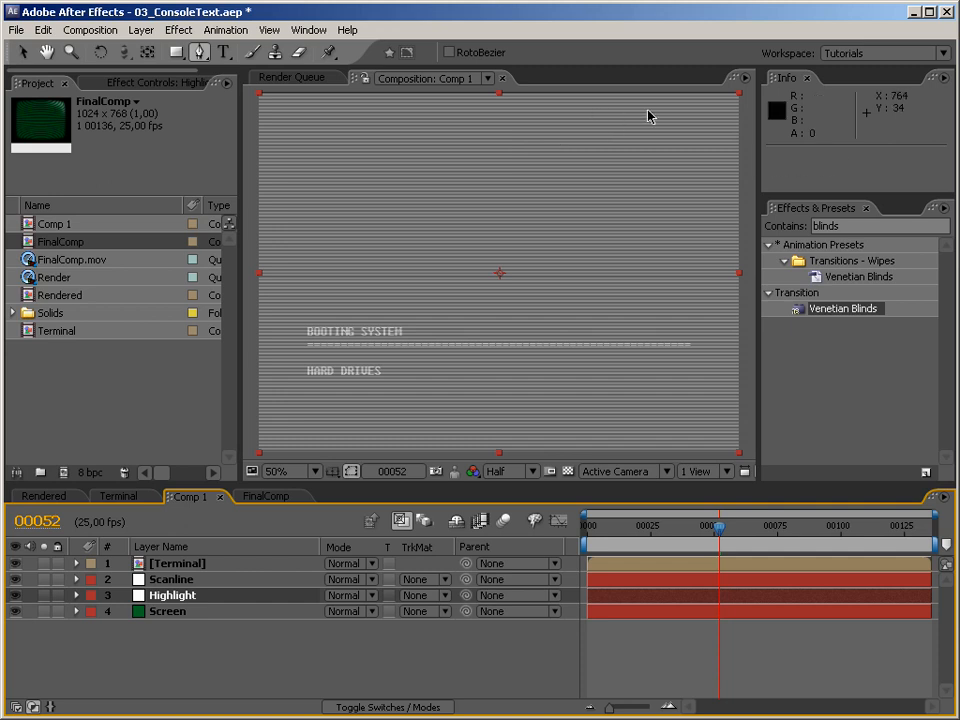
left_click(590, 106)
left_click_drag(709, 121, 722, 140)
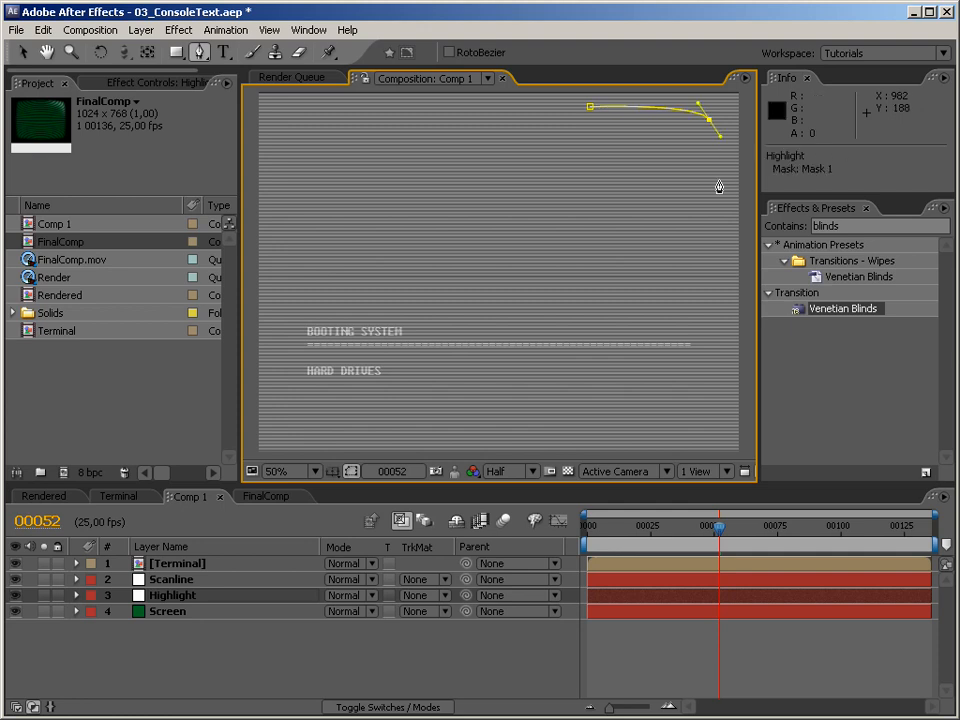
left_click(718, 219)
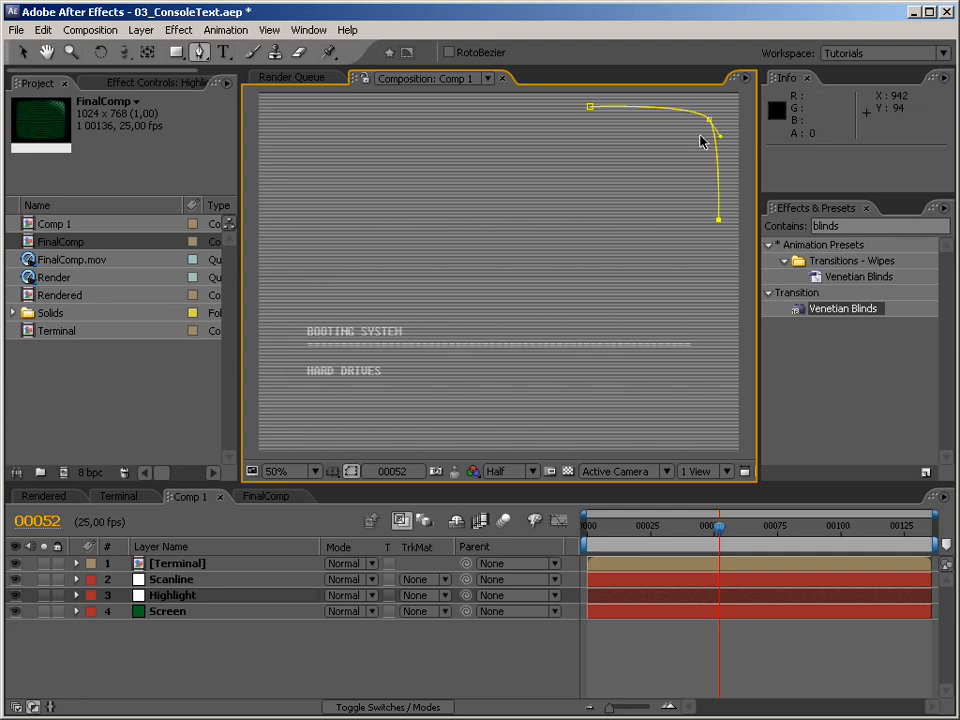
left_click_drag(697, 133, 683, 126)
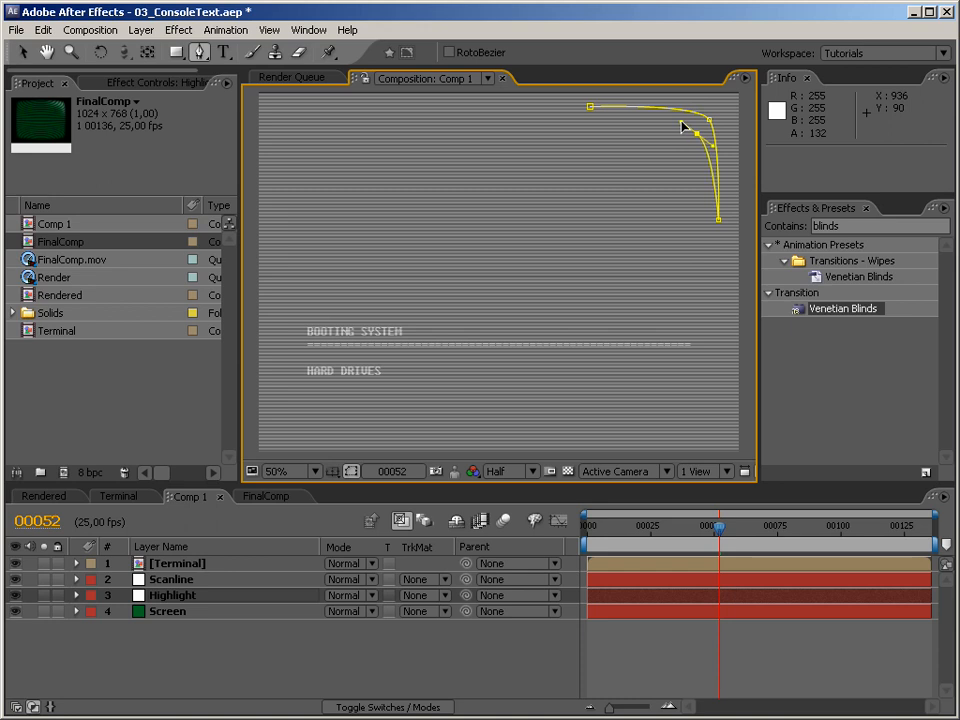
left_click(591, 108)
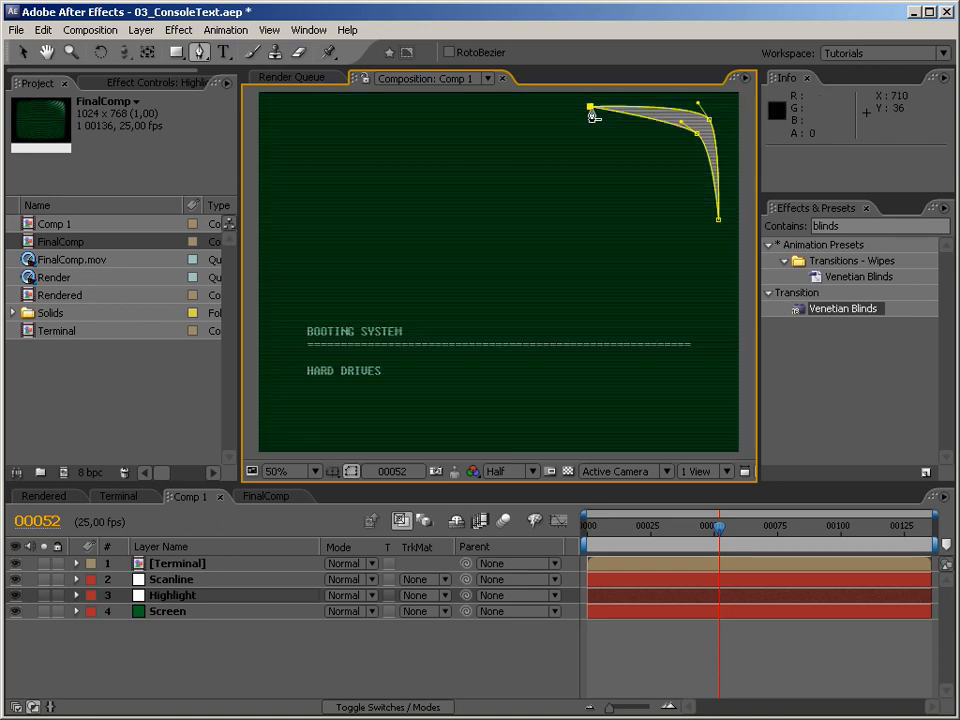
Step: Set the Highlight layer's mask feather to 50 pixels and hide the mask outlines in the composition view
left_click(203, 601)
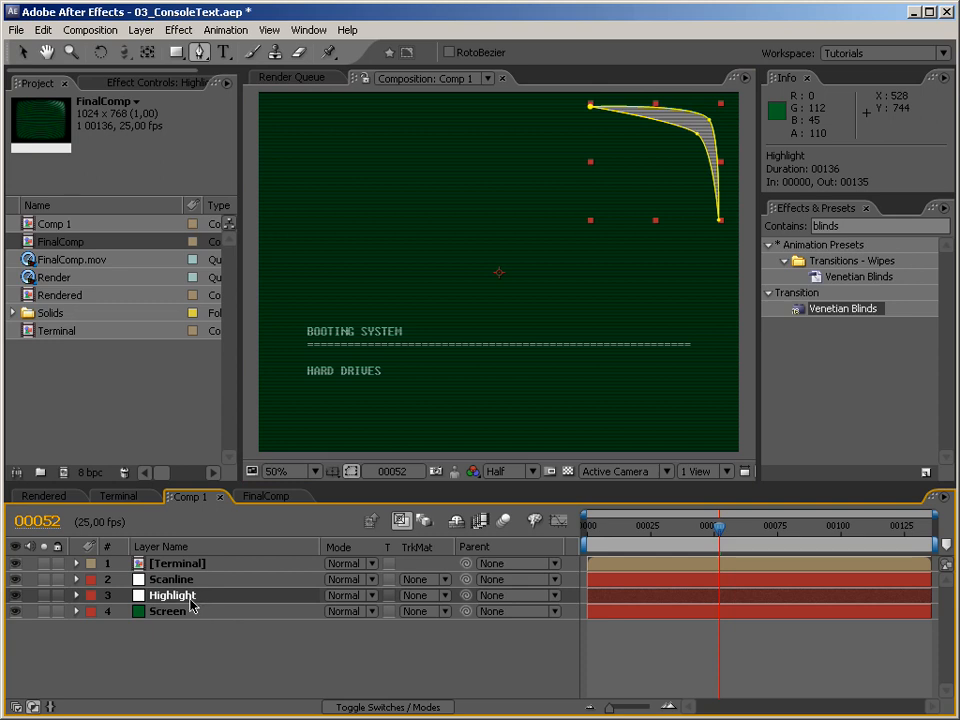
key("f")
left_click(347, 627)
type("50")
key("Return")
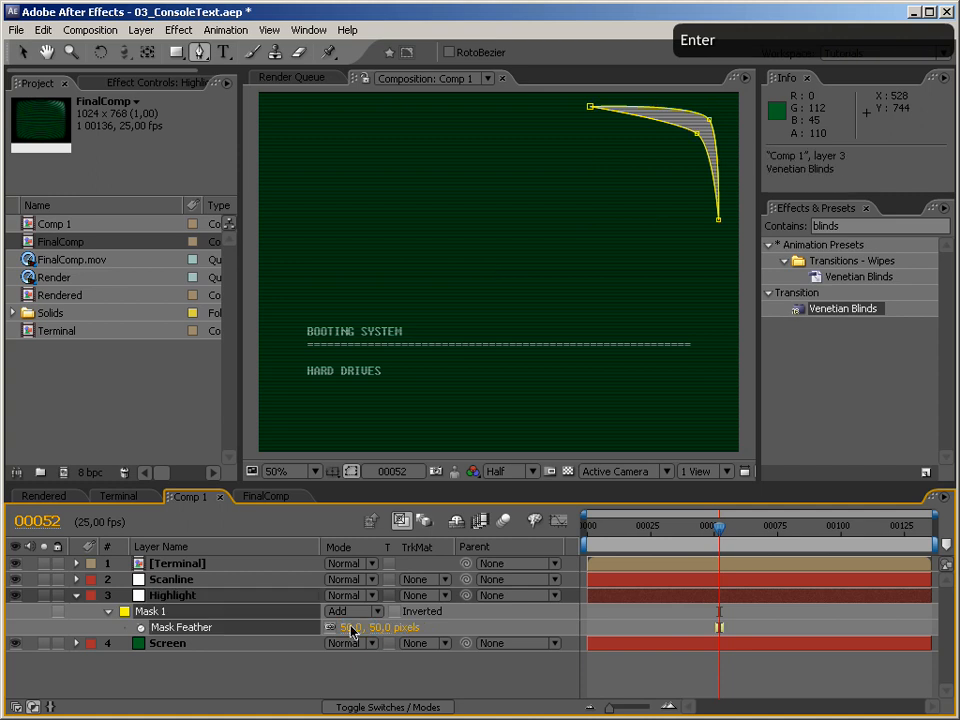
left_click(353, 471)
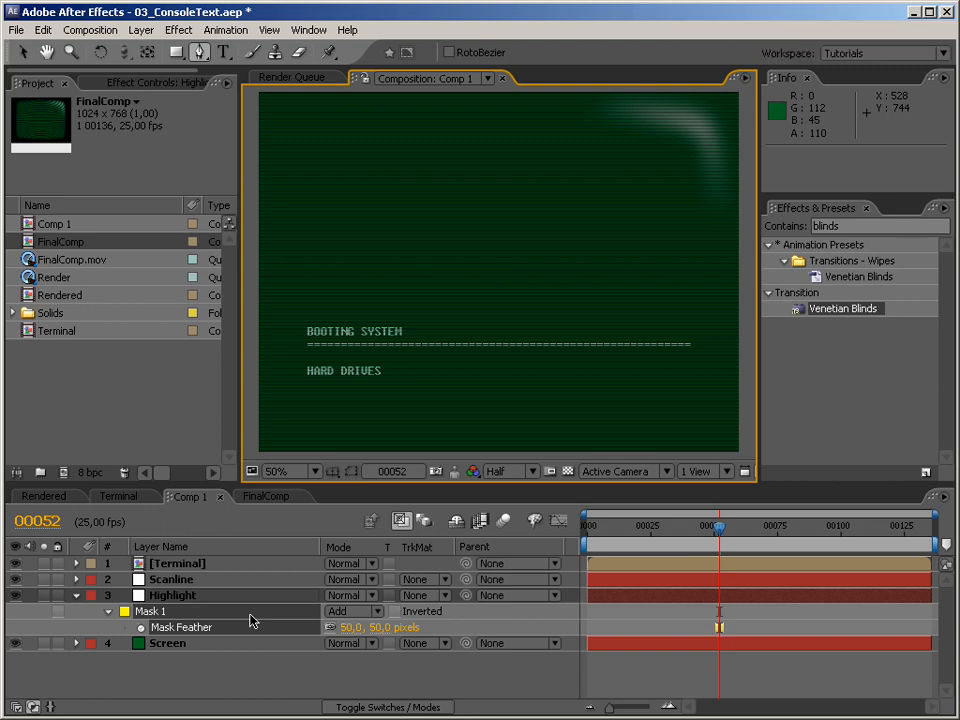
Step: Reveal all mask properties of the Highlight layer and set its mask expansion to 20 pixels
key("m")
key("m")
left_click(333, 675)
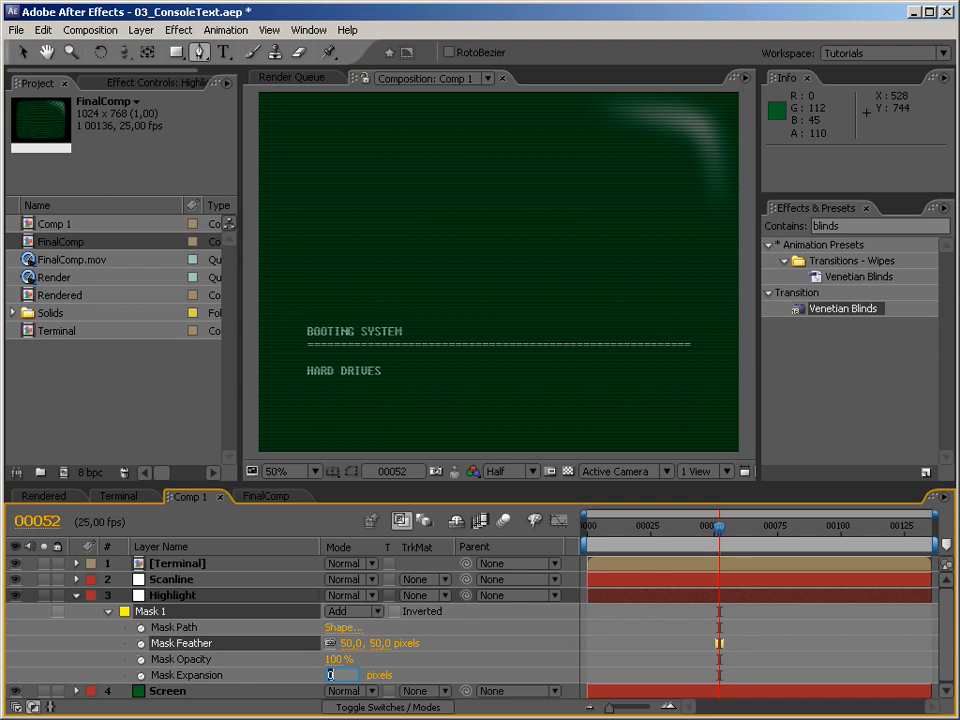
key("Return")
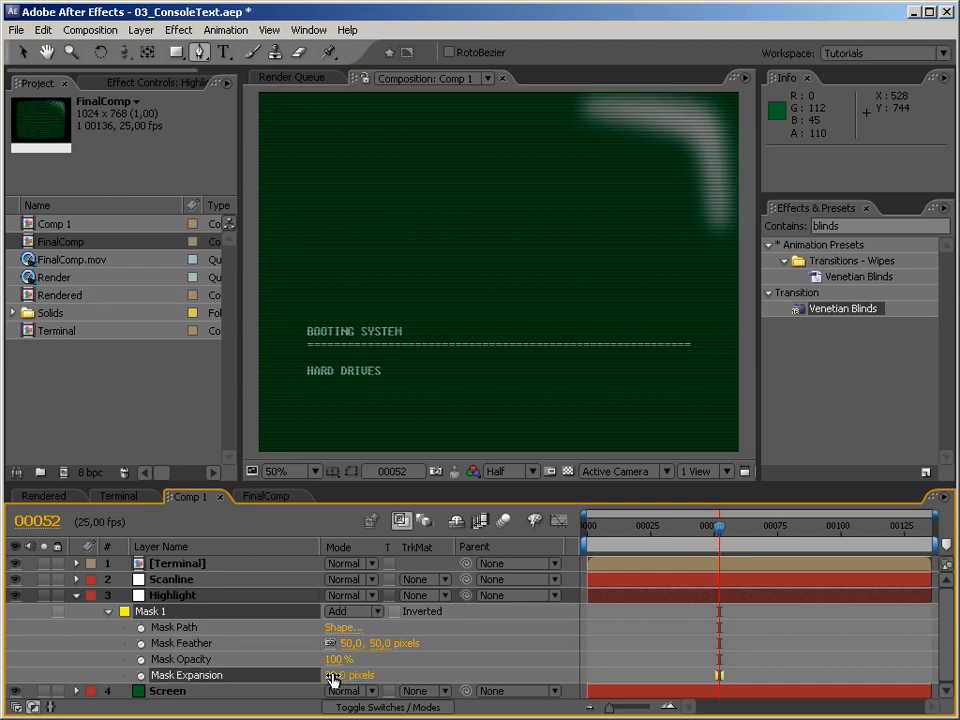
Step: Set the Highlight layer's mask feather to 80 pixels
left_click(347, 643)
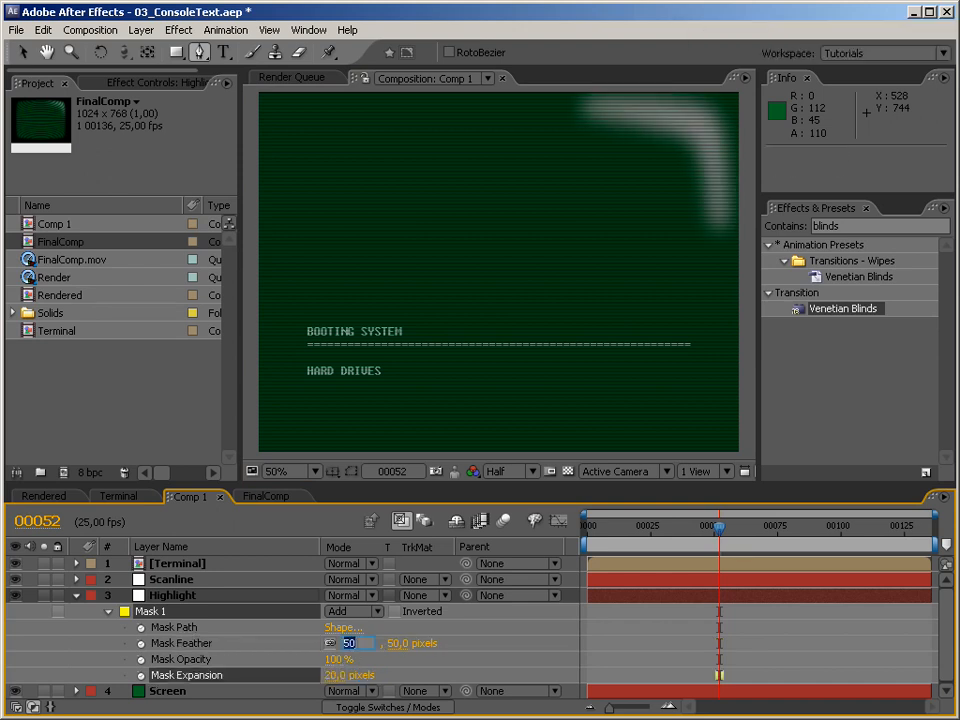
type("80")
key("Return")
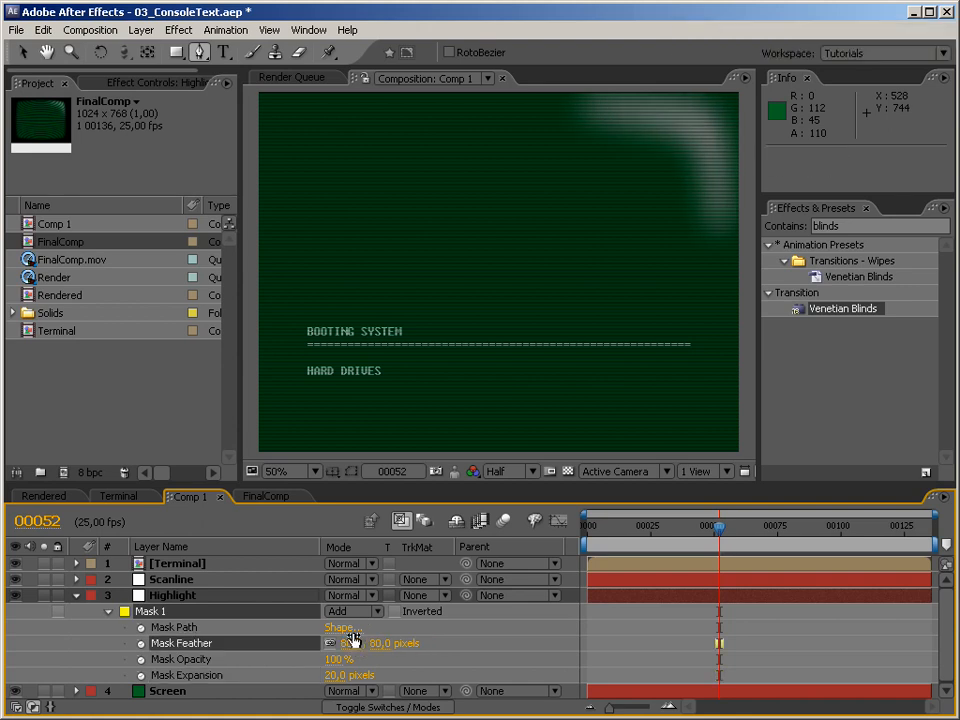
Step: Collapse the Highlight layer's mask properties and set the layer's blending mode to Add
left_click(78, 597)
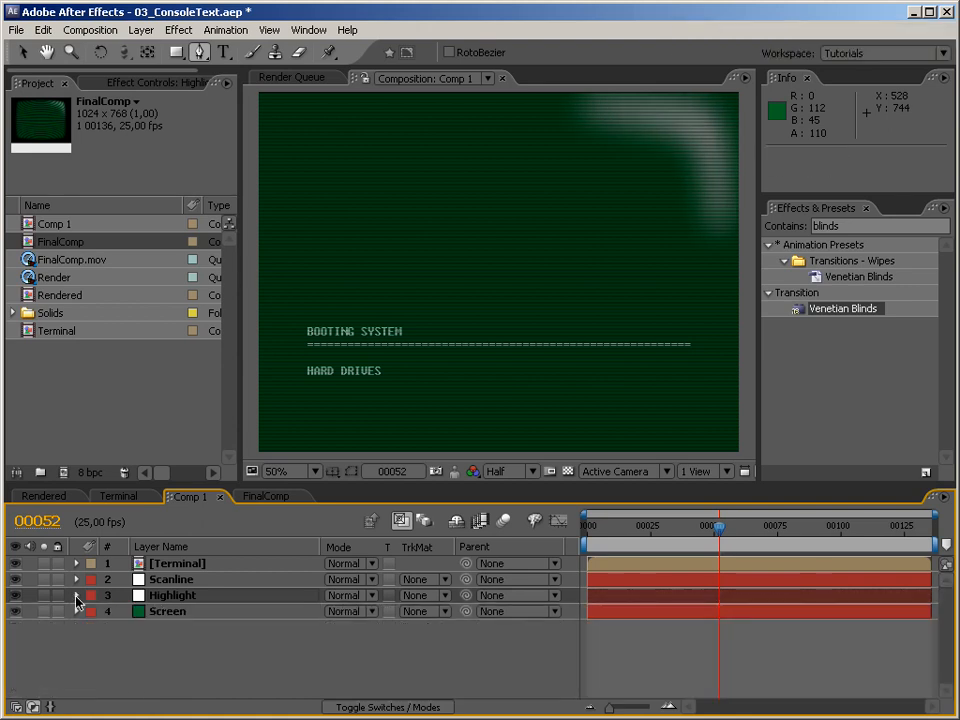
left_click(352, 596)
left_click(364, 383)
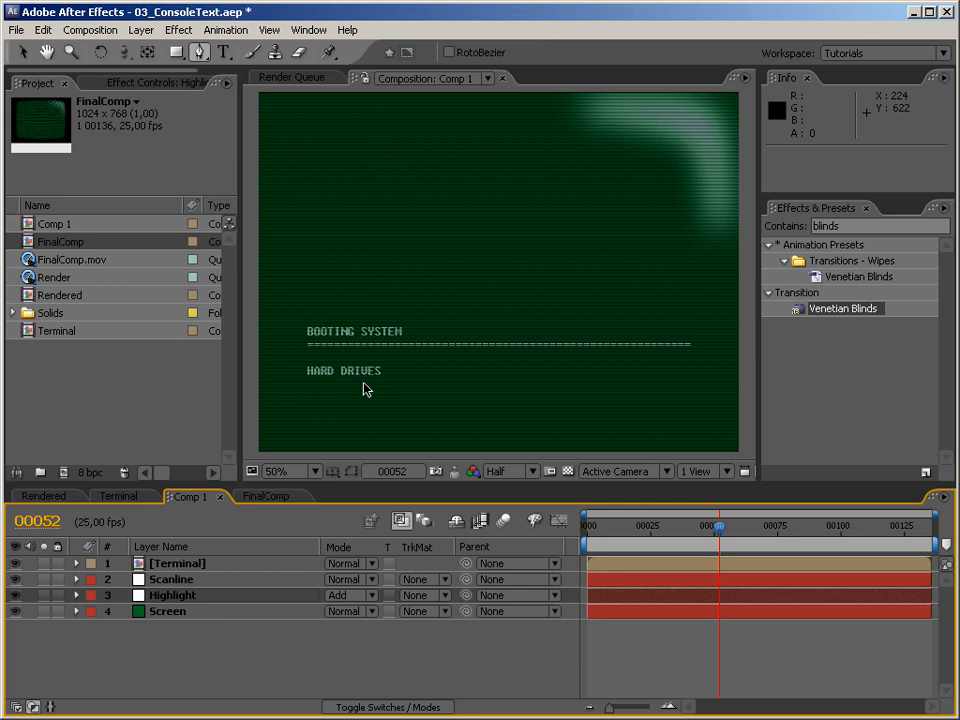
Step: Reveal only the mask feather of the Highlight layer, set it to 150 pixels and collapse the layer again
left_click(201, 600)
key("f")
key("f")
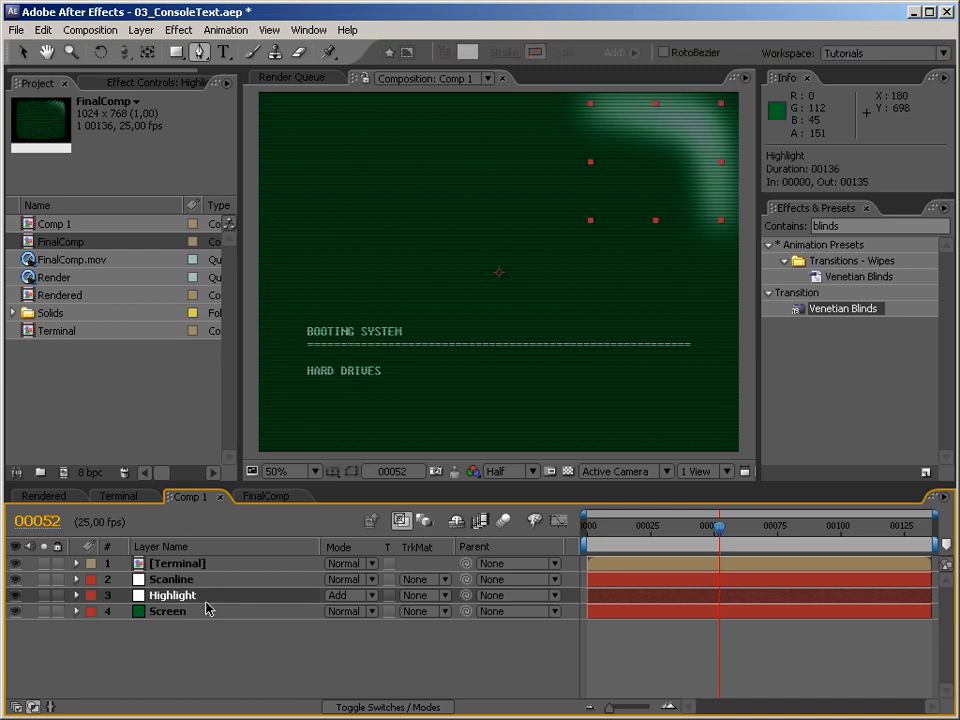
key("f")
key("f")
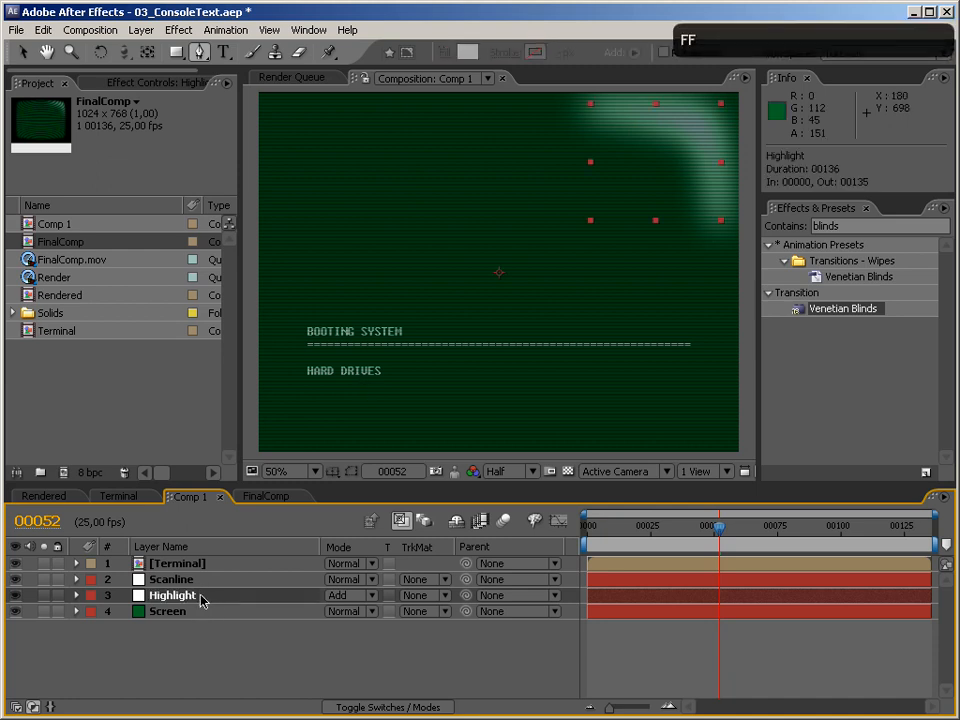
key("f")
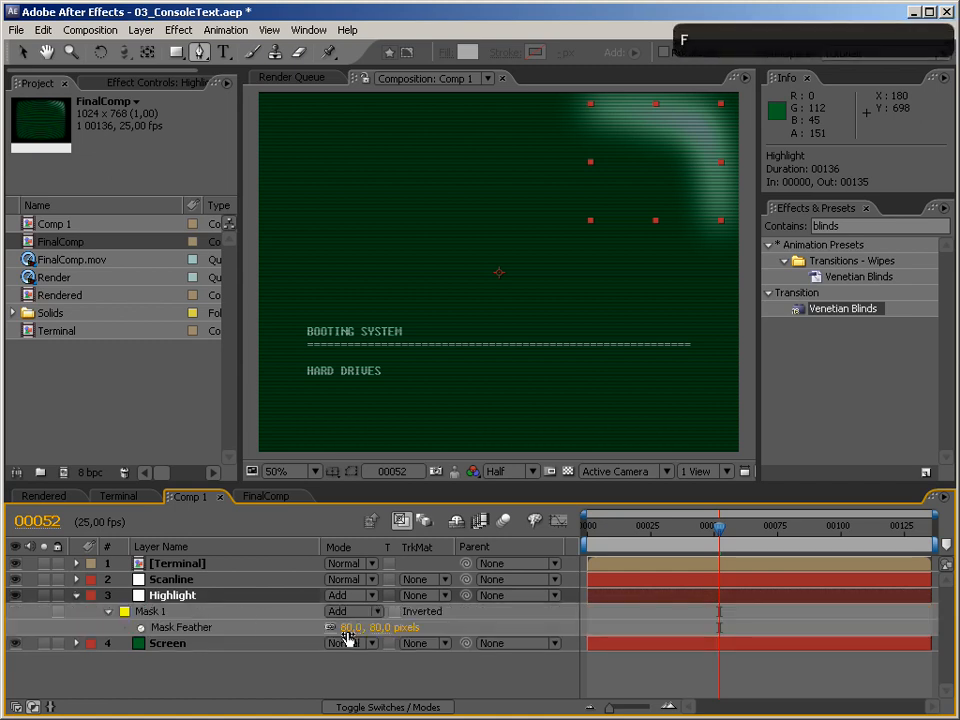
left_click(349, 627)
type("150")
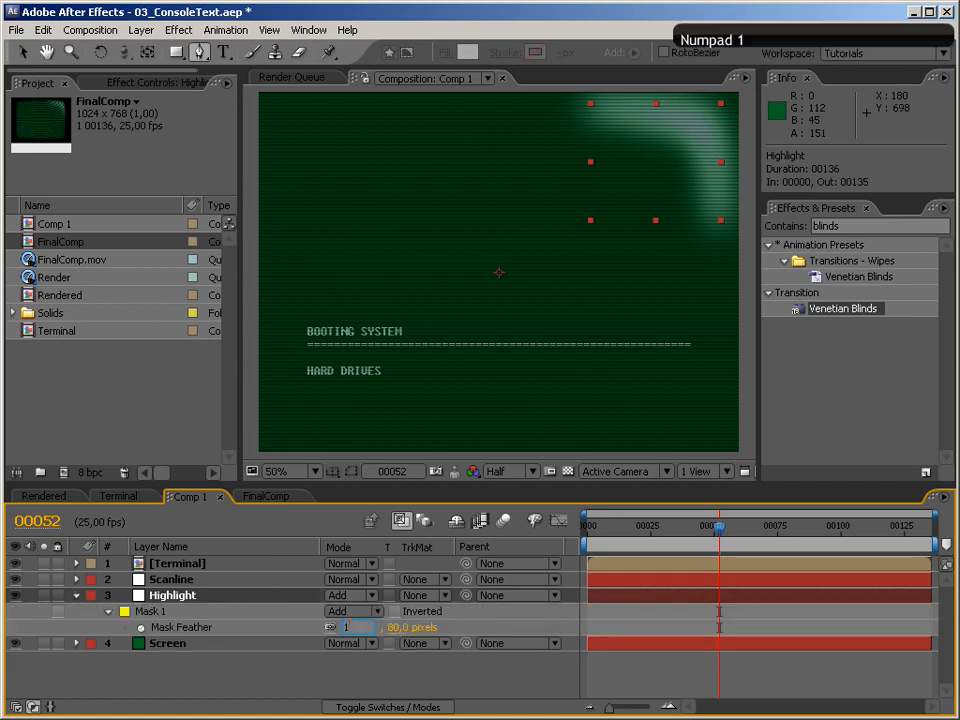
key("Return")
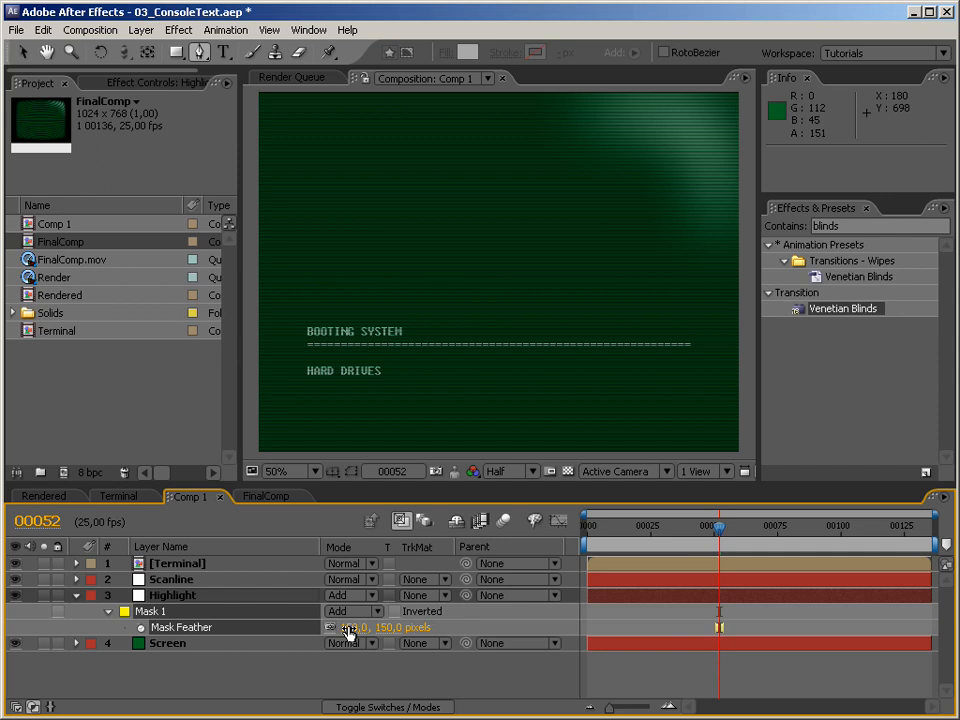
left_click(77, 595)
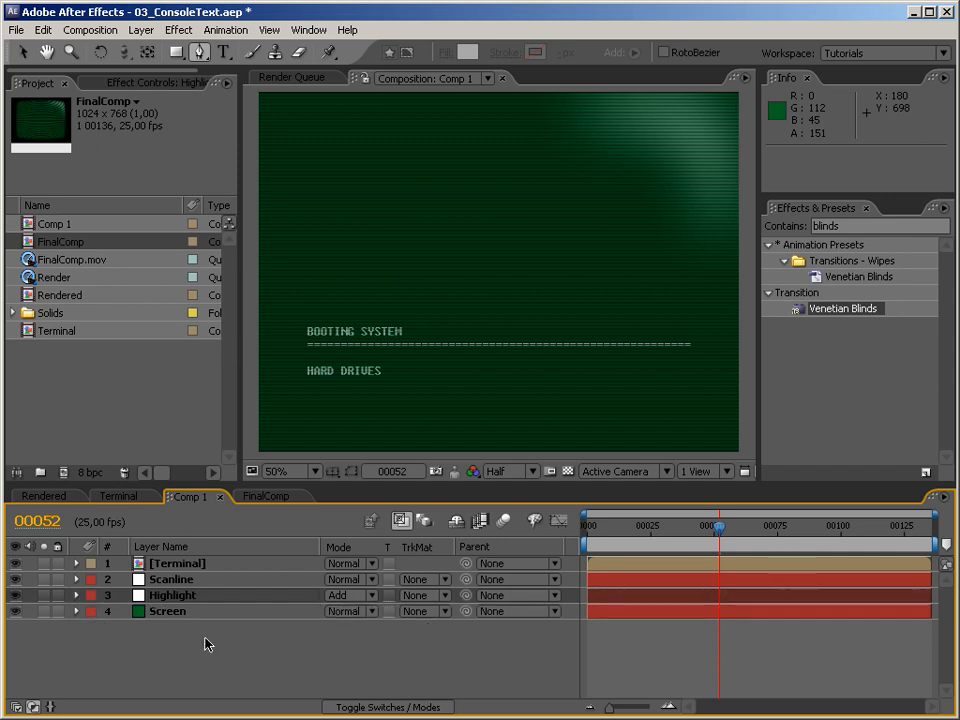
Step: Create a new adjustment layer above the Terminal layer and rename it Bender
right_click(207, 641)
mouse_move(239, 650)
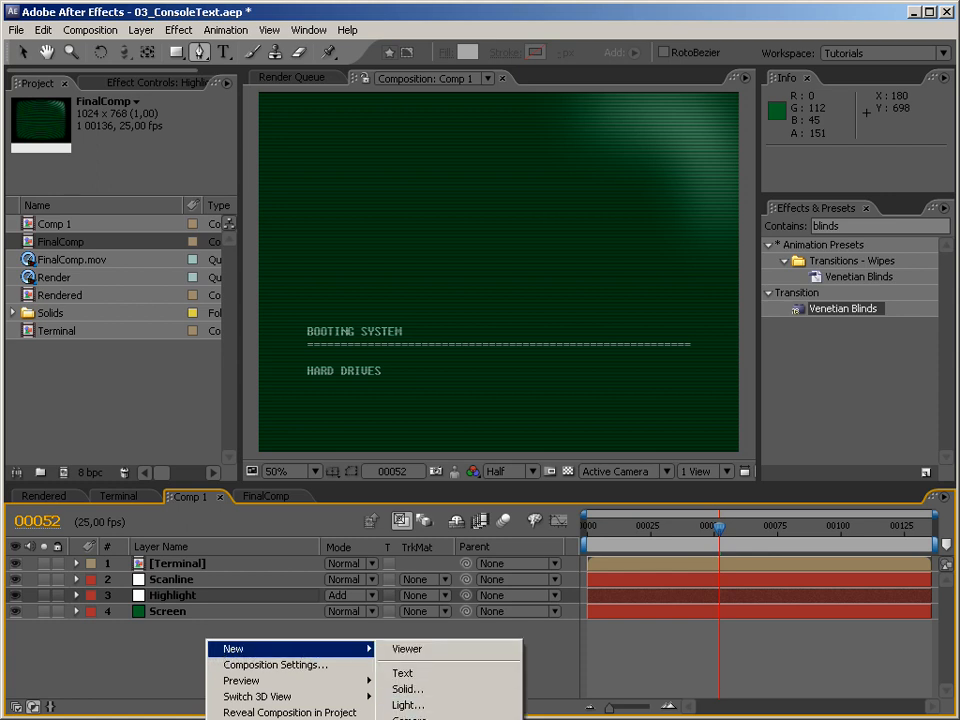
left_click(415, 719)
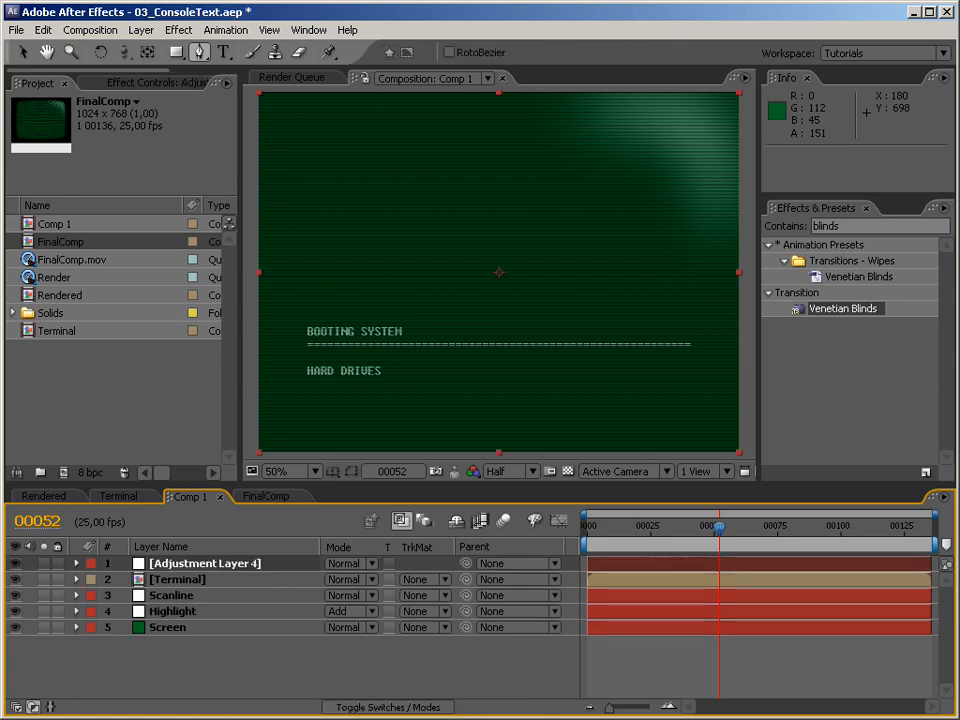
key("Return")
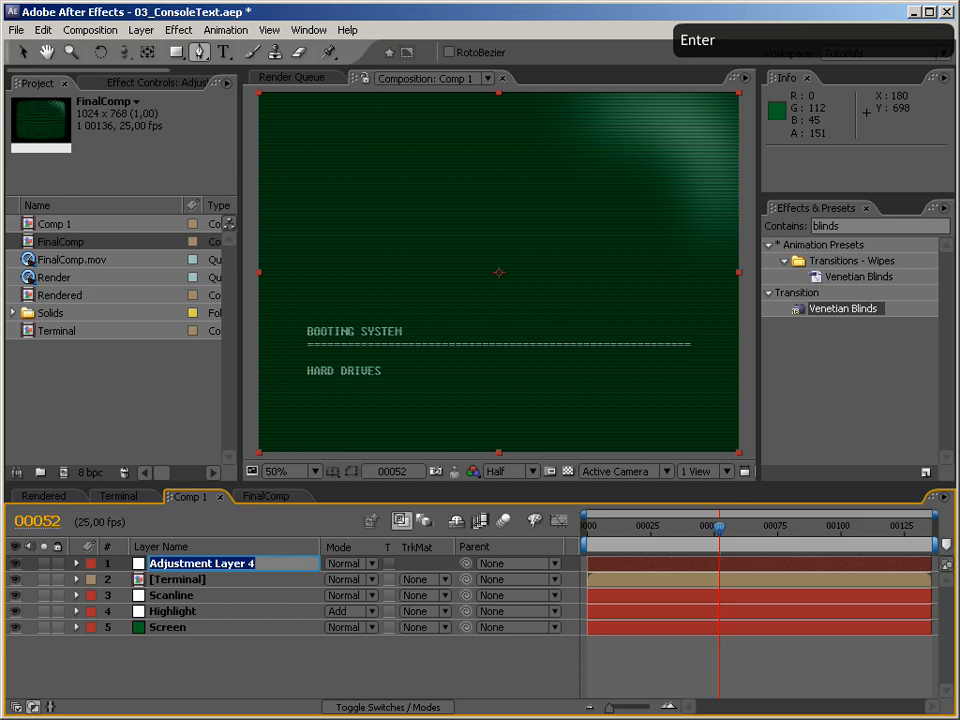
type("B")
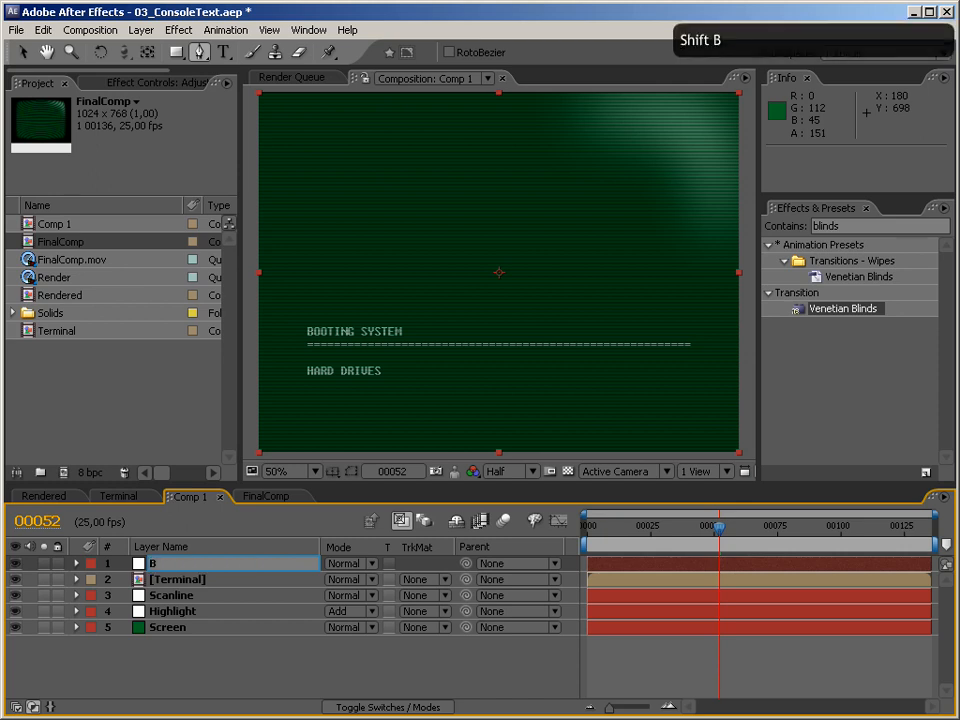
type("ender")
key("Return")
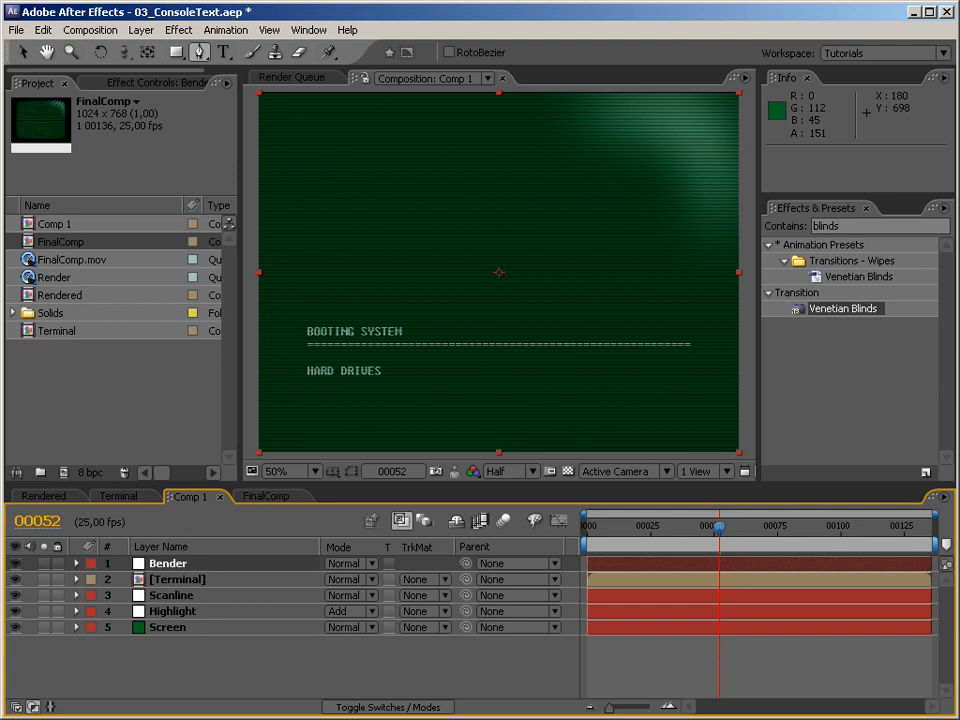
Step: Find the Optics Compensation effect and apply it to the Bender layer
left_click(840, 224)
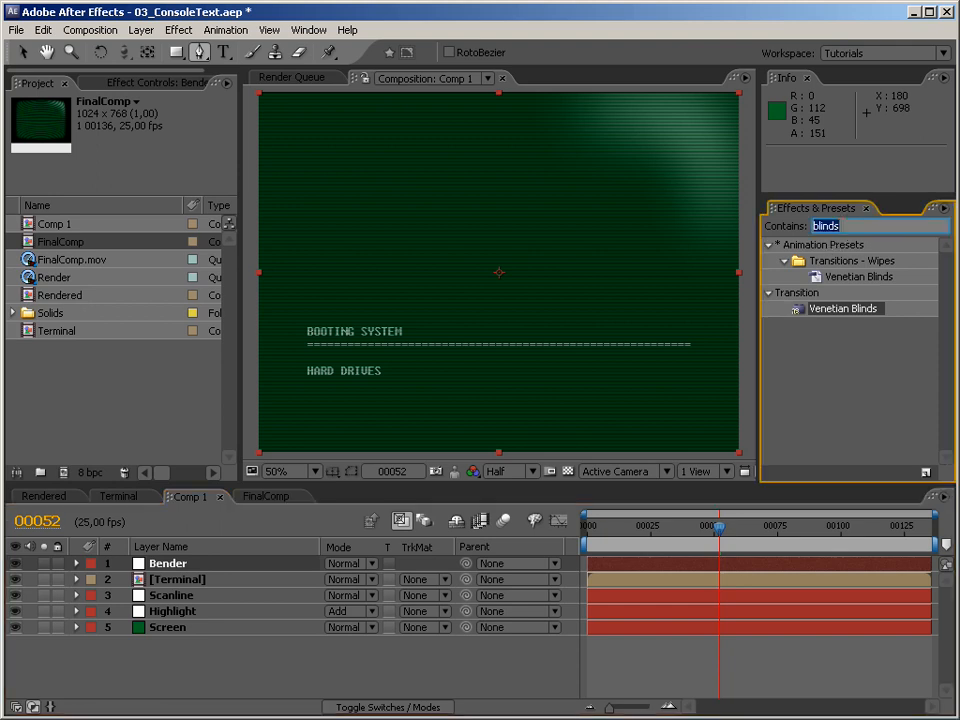
type("opti")
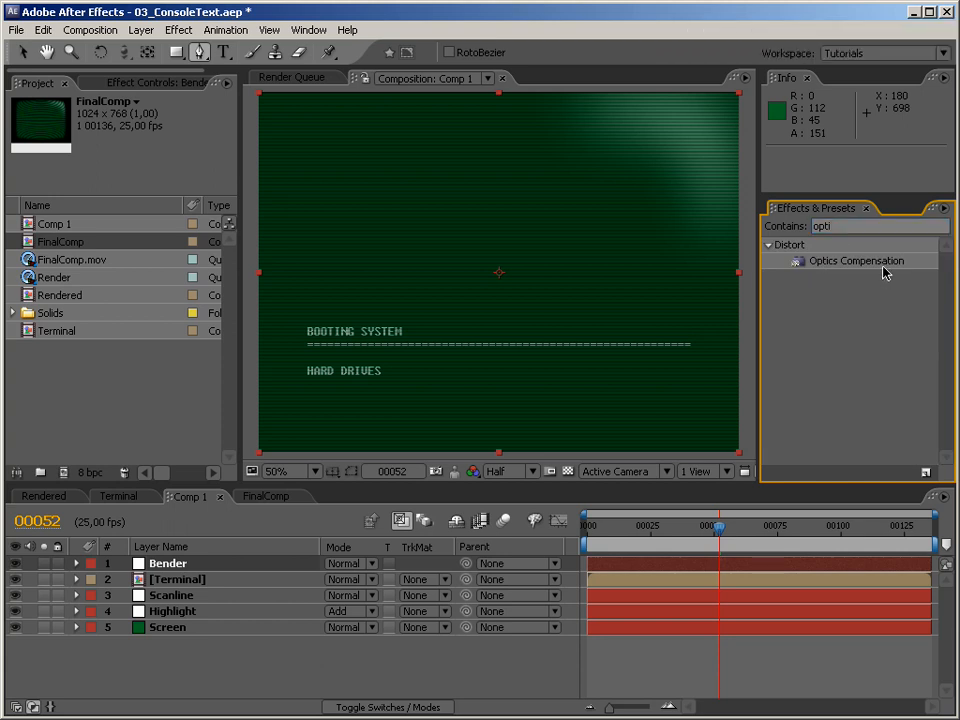
left_click_drag(890, 261, 268, 563)
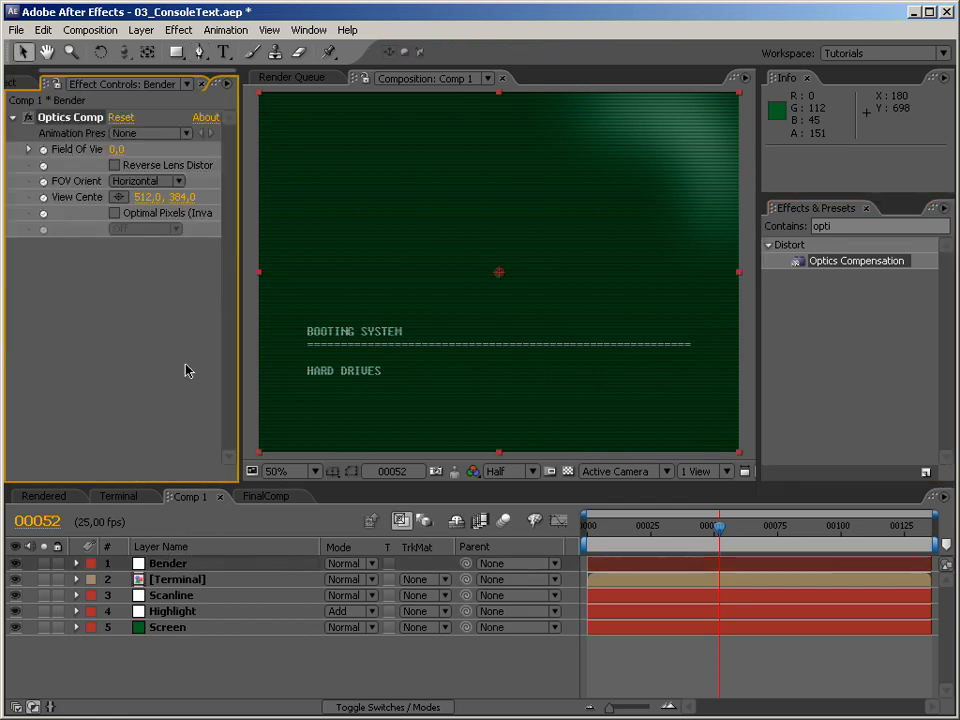
Step: Set the Optics Compensation FOV orientation on the Bender layer to Diagonal and its field of view to 50
left_click(135, 182)
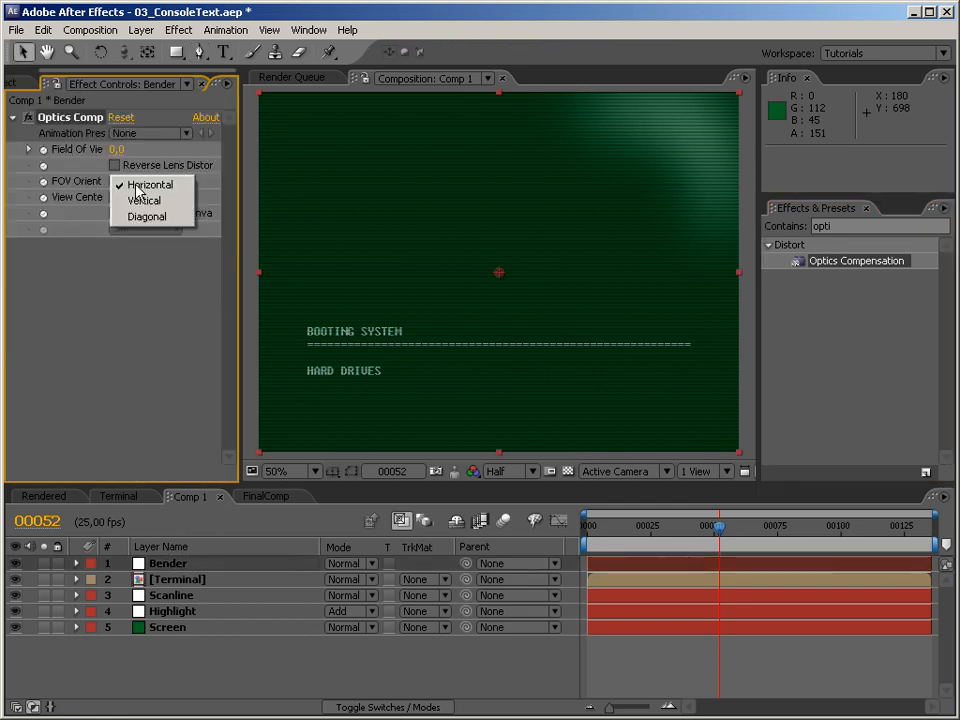
left_click(138, 215)
left_click(117, 149)
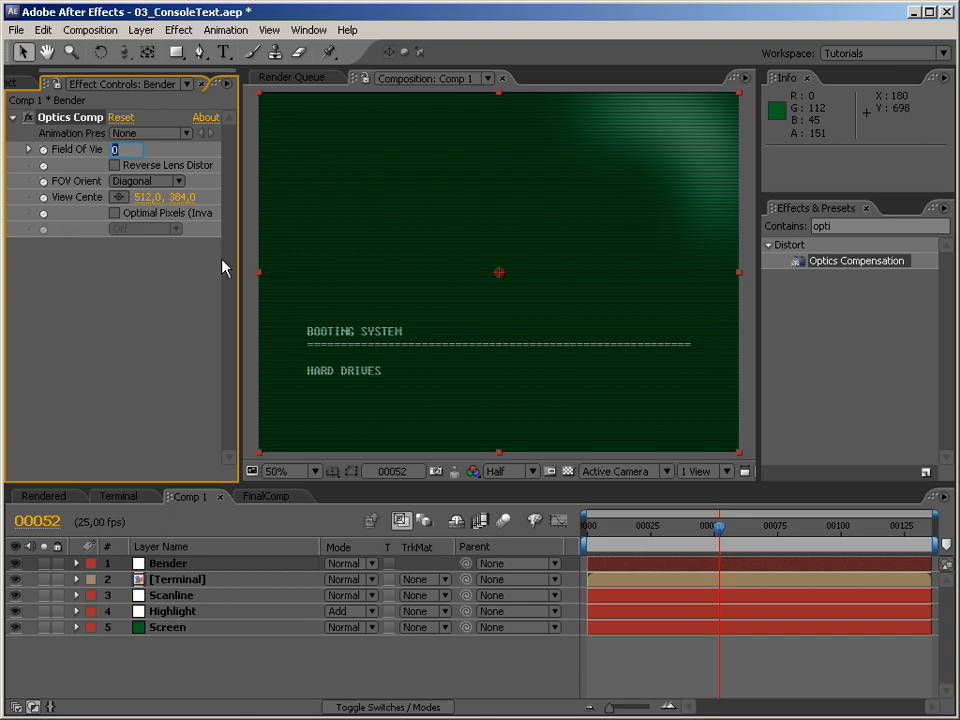
type("50")
key("Return")
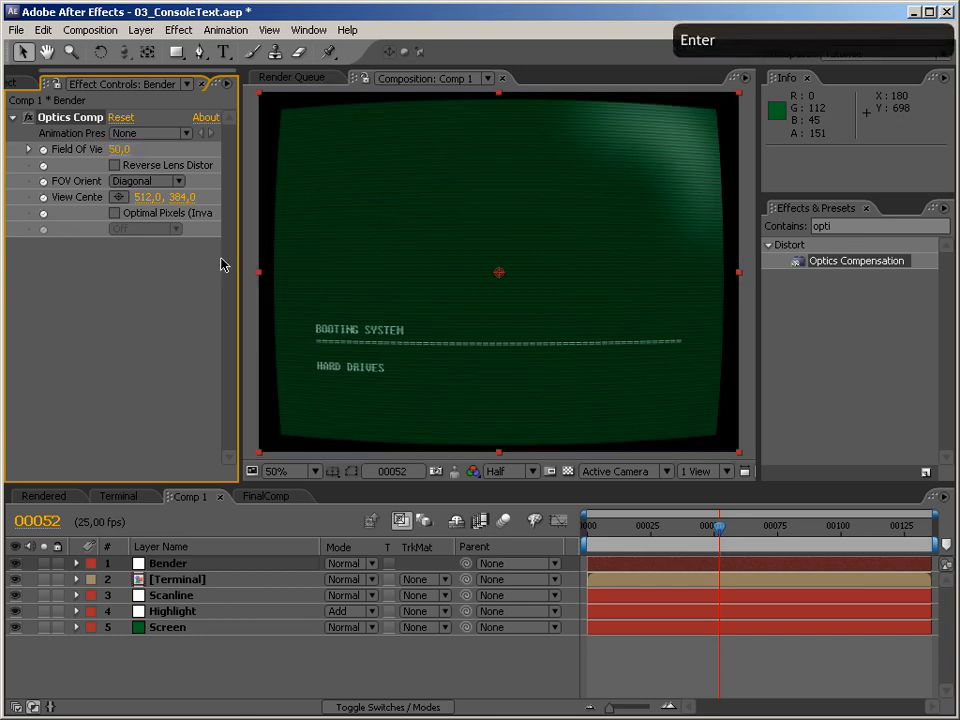
Step: Increase the field of view of the Bender layer's Optics Compensation effect to 55
left_click(117, 149)
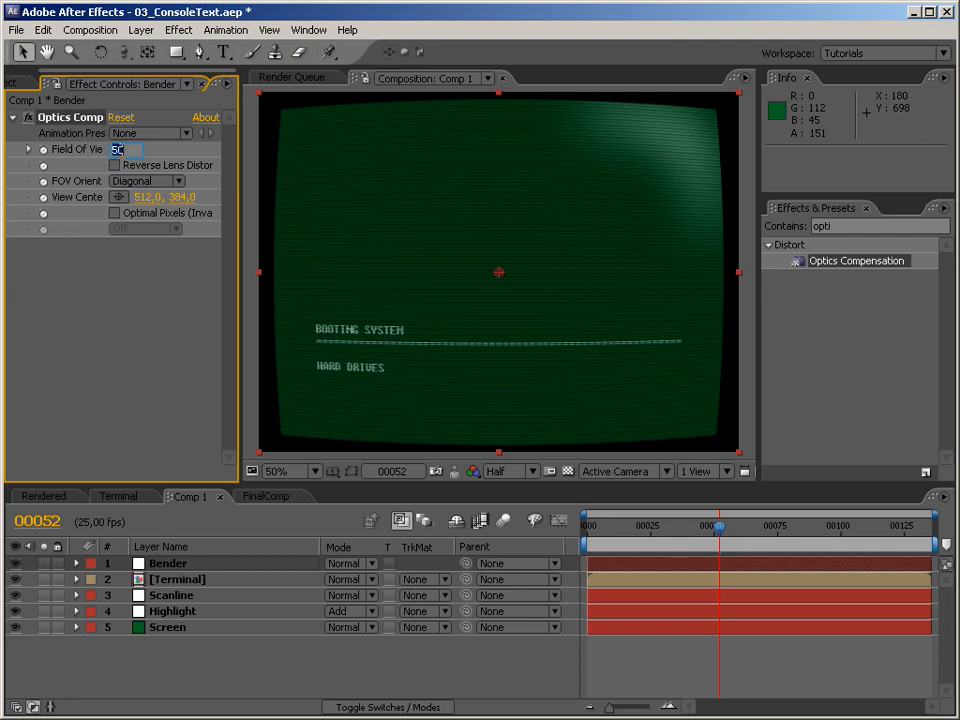
type("55")
key("Return")
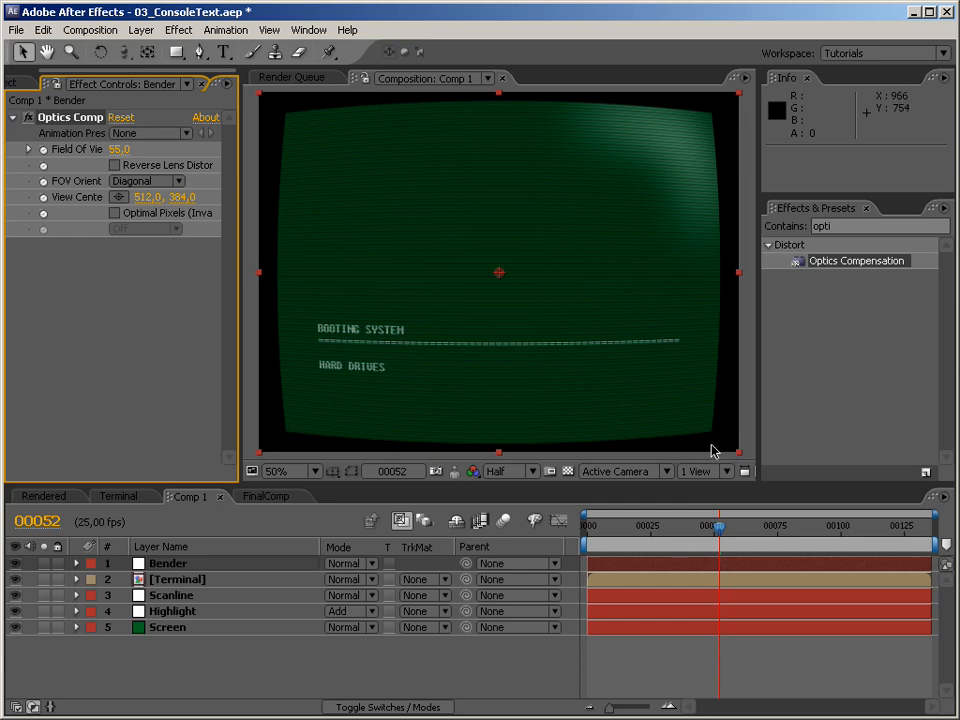
Step: Create a new 1024 x 768 solid coloured black (000000) above the Bender layer
left_click(174, 565)
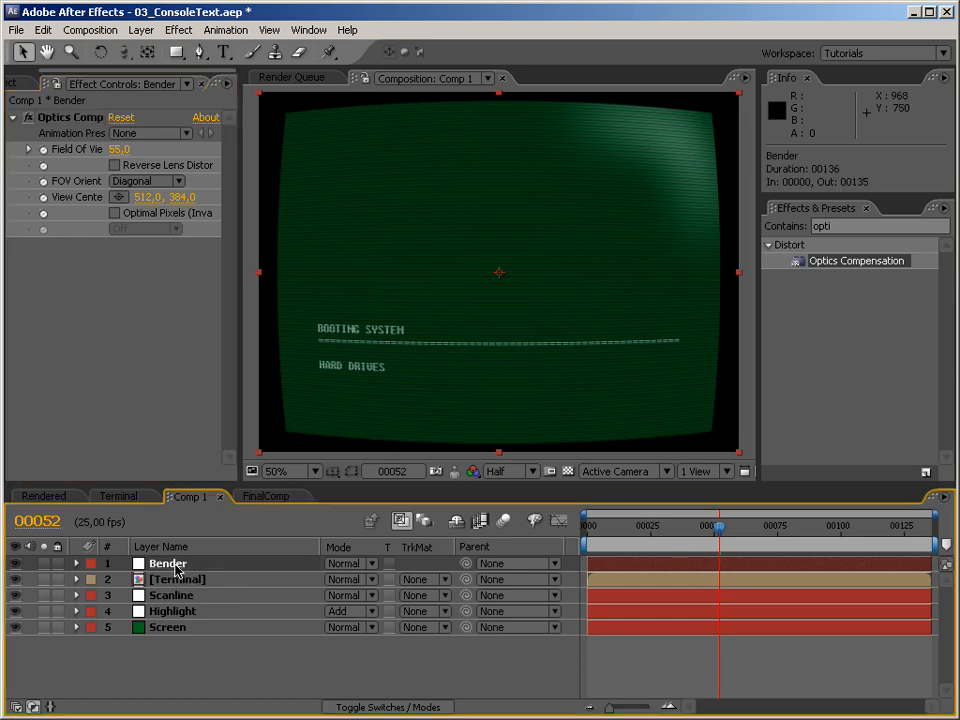
right_click(213, 655)
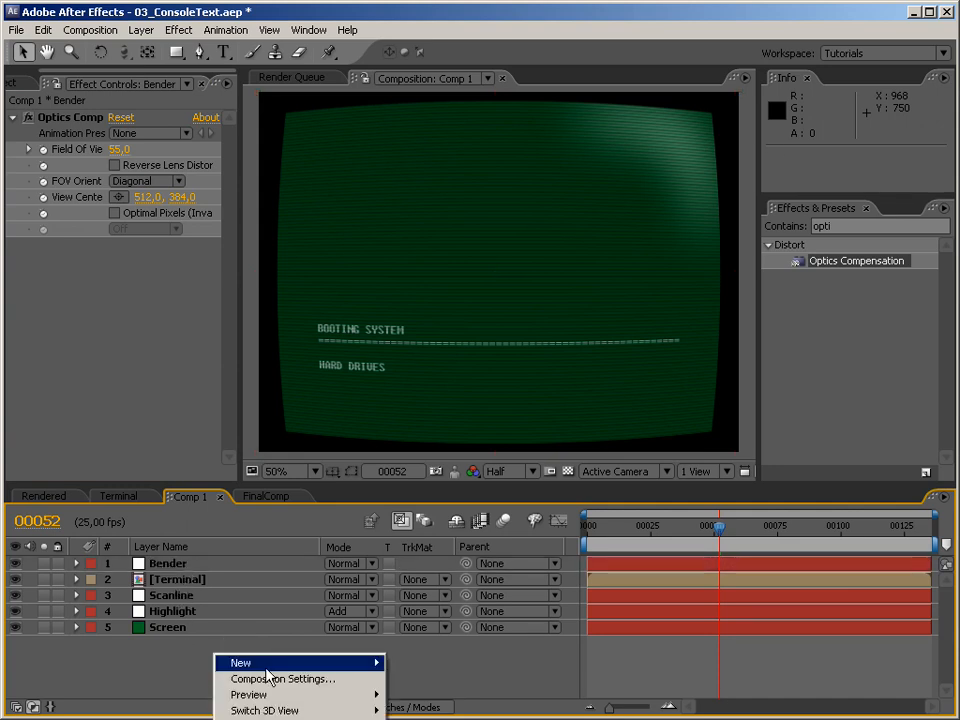
mouse_move(266, 668)
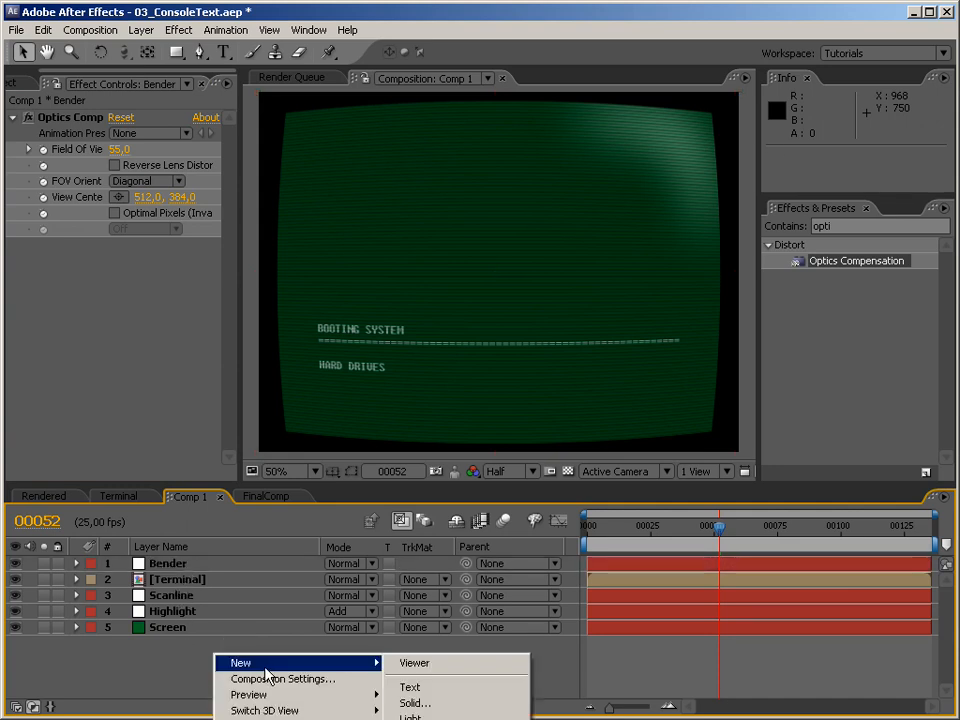
left_click(437, 704)
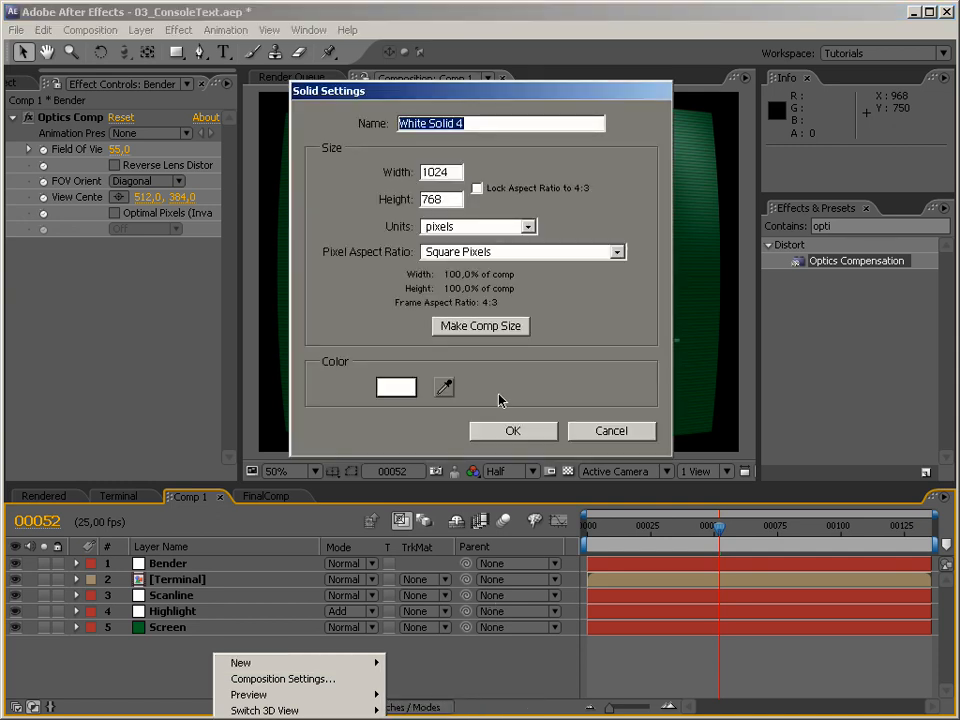
left_click(396, 387)
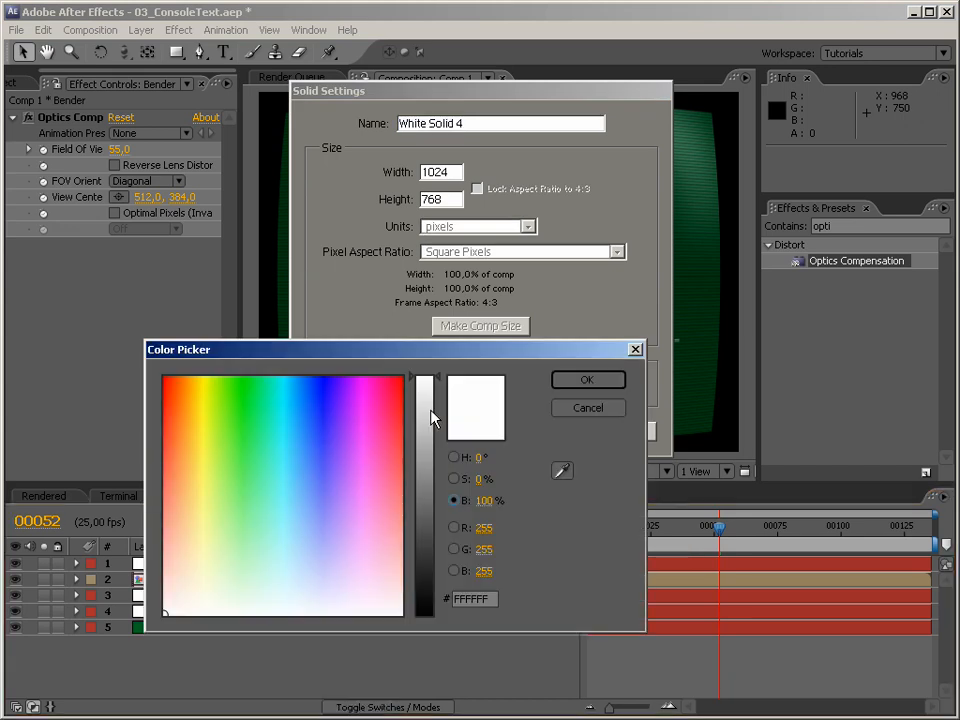
left_click_drag(421, 530, 428, 659)
left_click(588, 384)
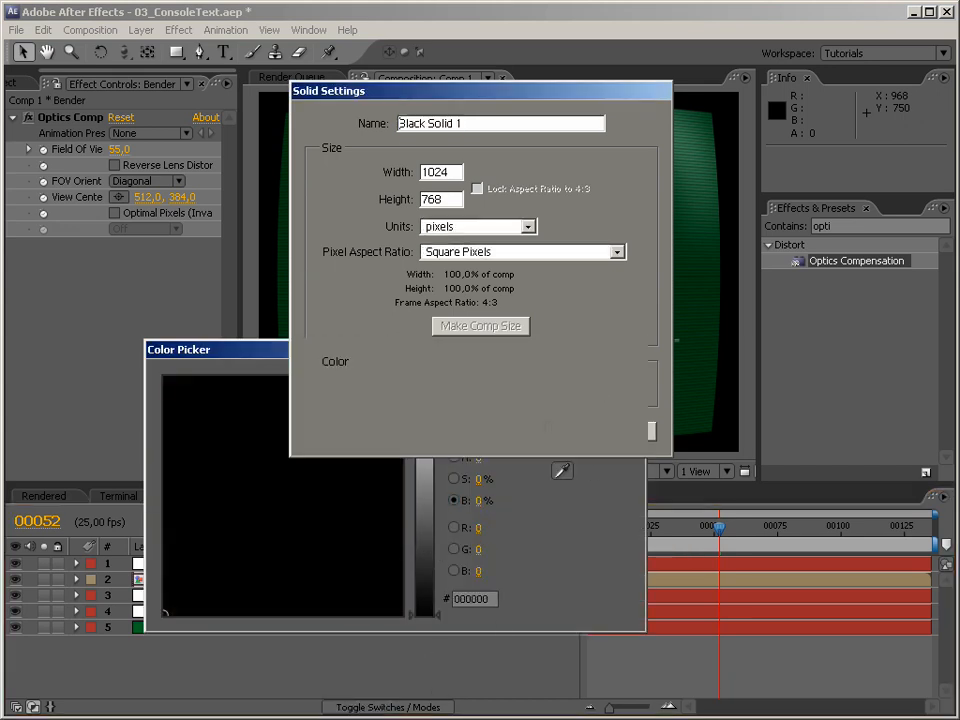
left_click(526, 431)
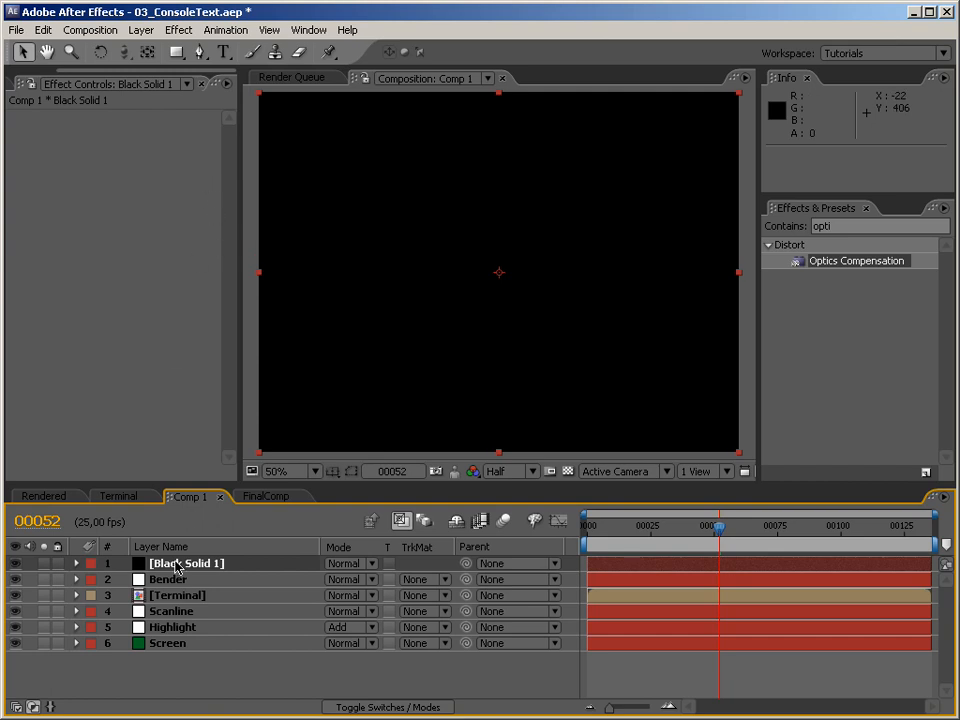
Step: Add a full-size rectangular mask to the black solid and scale it down around its centre to the curved screen's corners
double_click(176, 53)
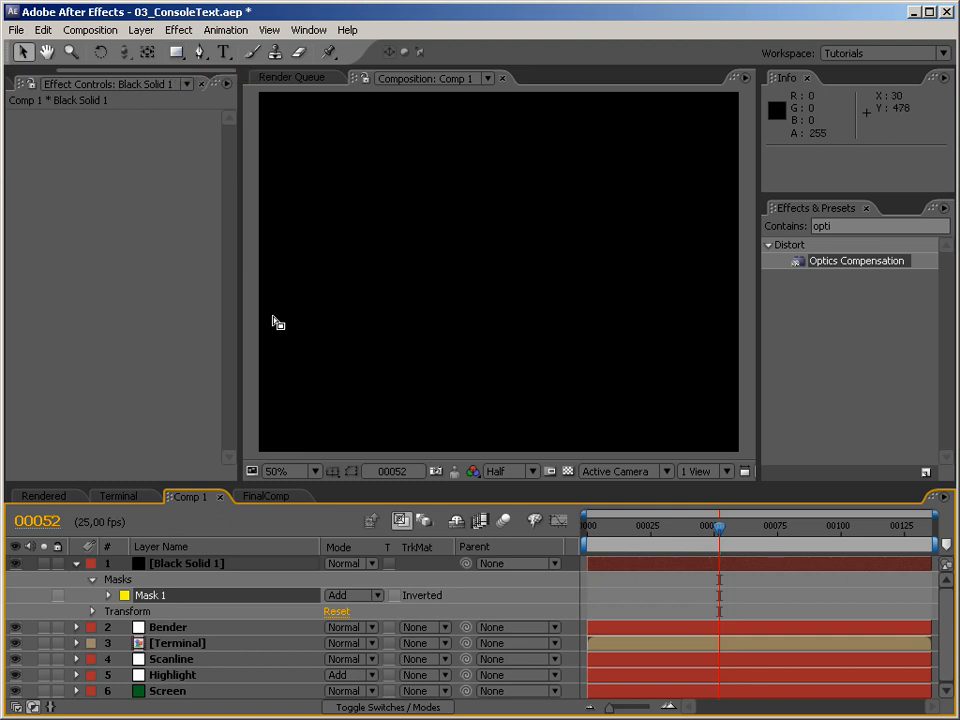
left_click(353, 472)
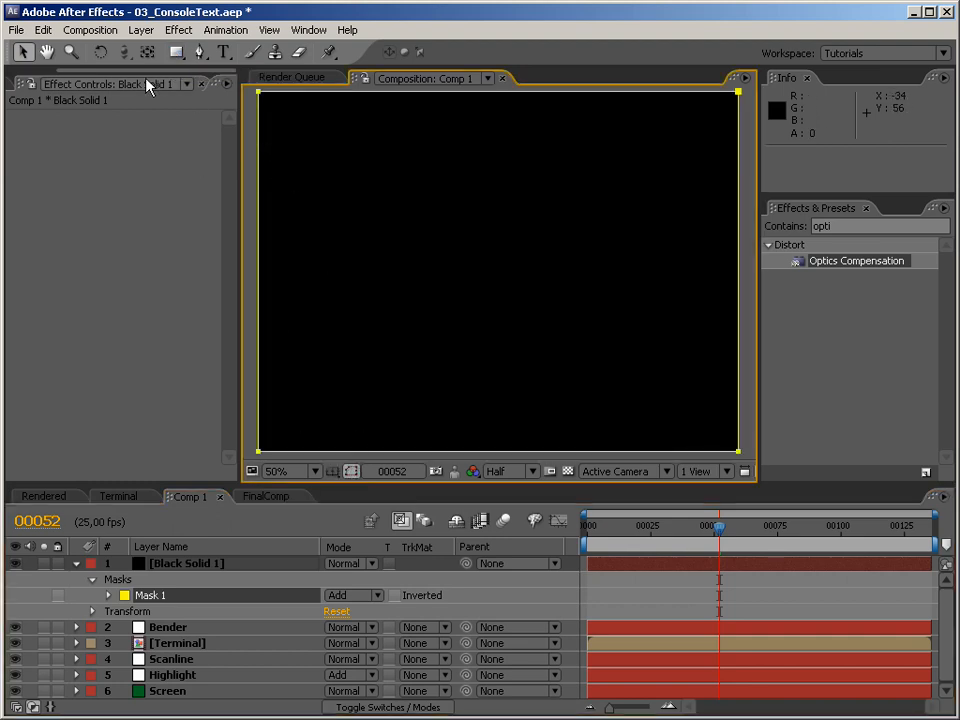
double_click(258, 91)
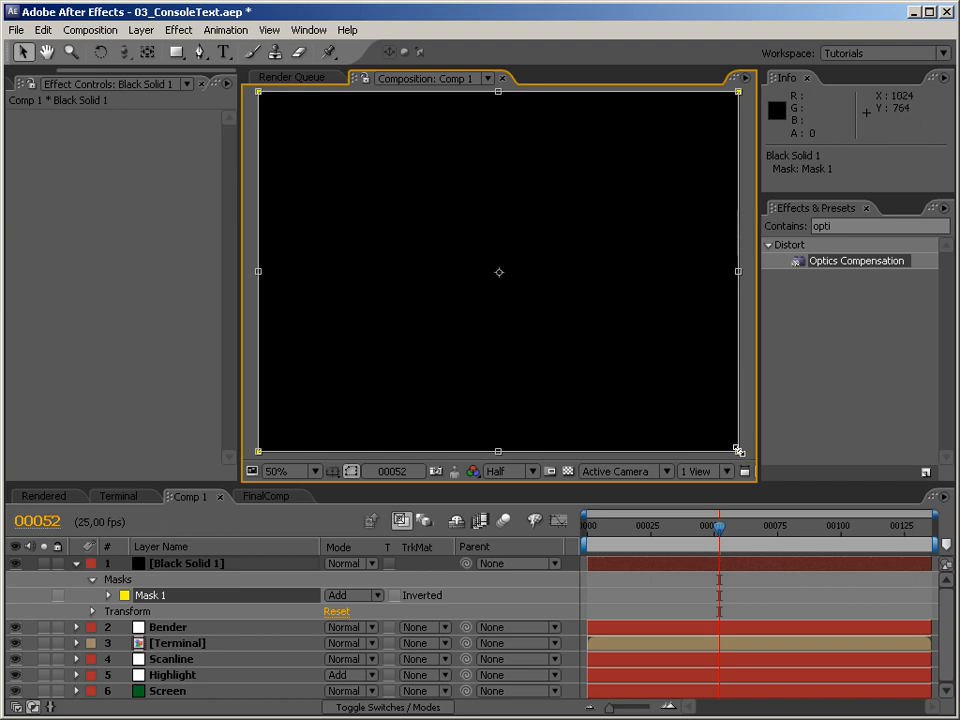
left_click_drag(735, 448, 716, 433)
key("Return")
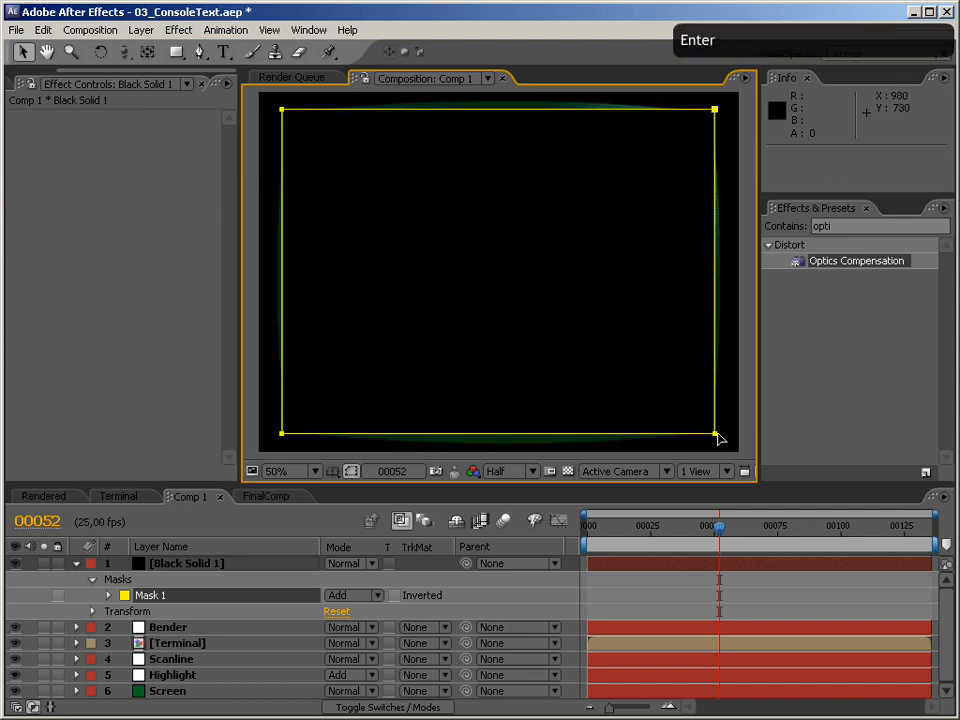
Step: Rename the black solid as BlackSoftener and move it directly below the Bender layer
left_click(207, 565)
key("Return")
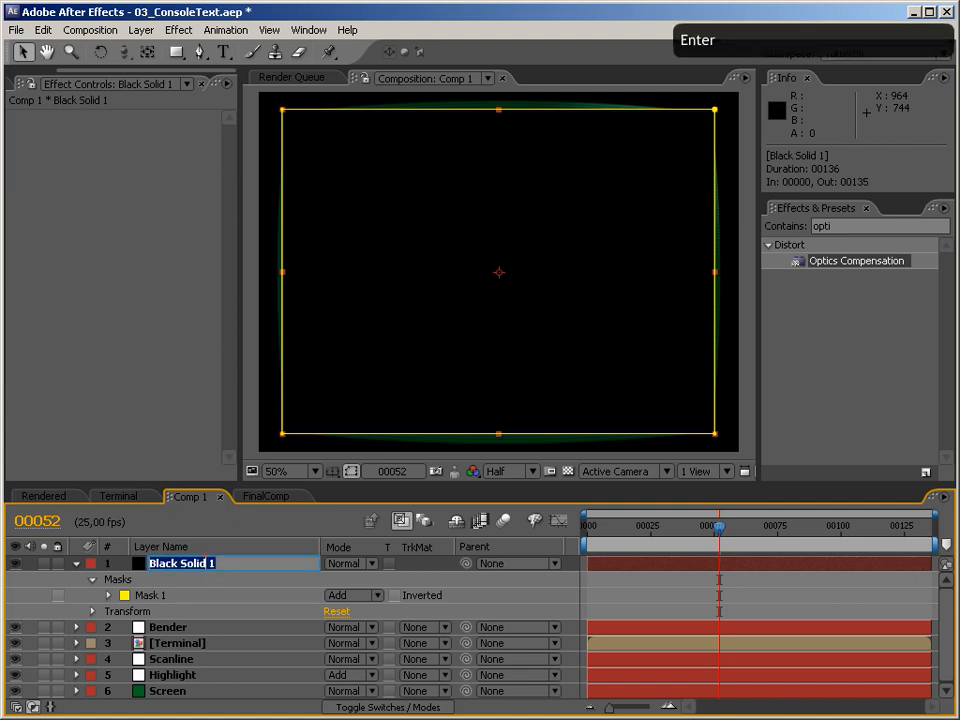
type("Black")
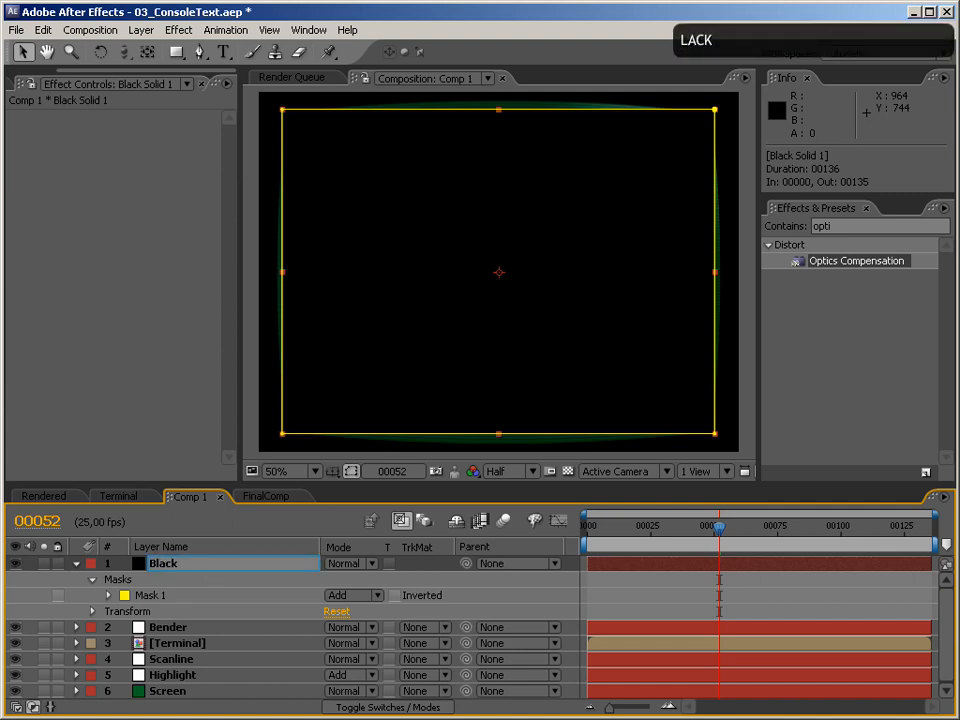
type("Softener")
key("Return")
left_click_drag(205, 568, 188, 638)
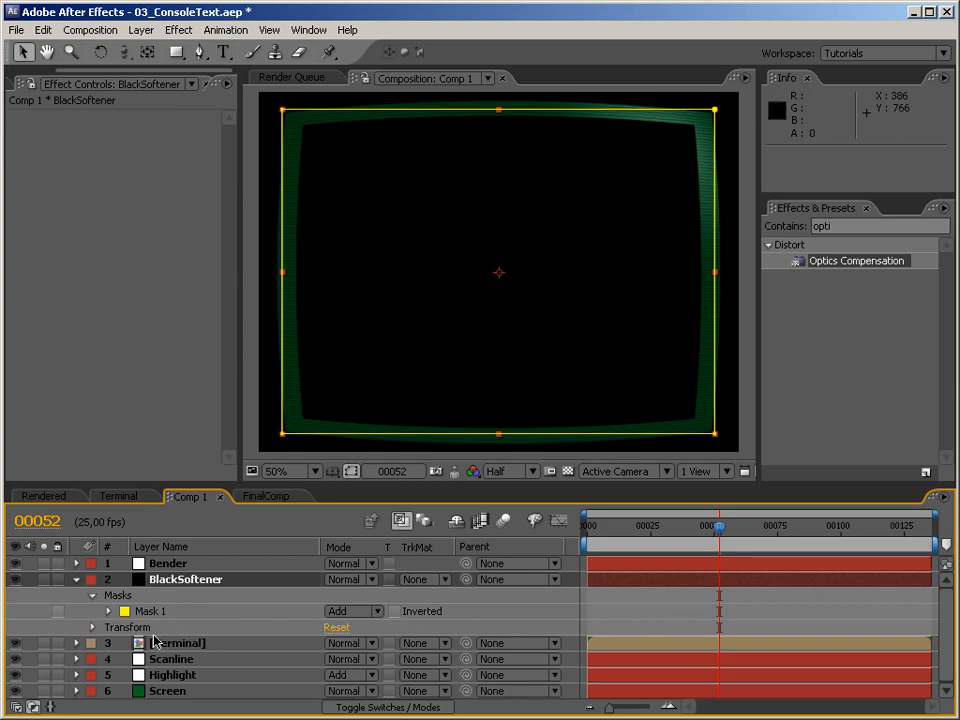
Step: Set the BlackSoftener layer's mask mode to Subtract and its mask feather to 50 pixels
left_click(371, 611)
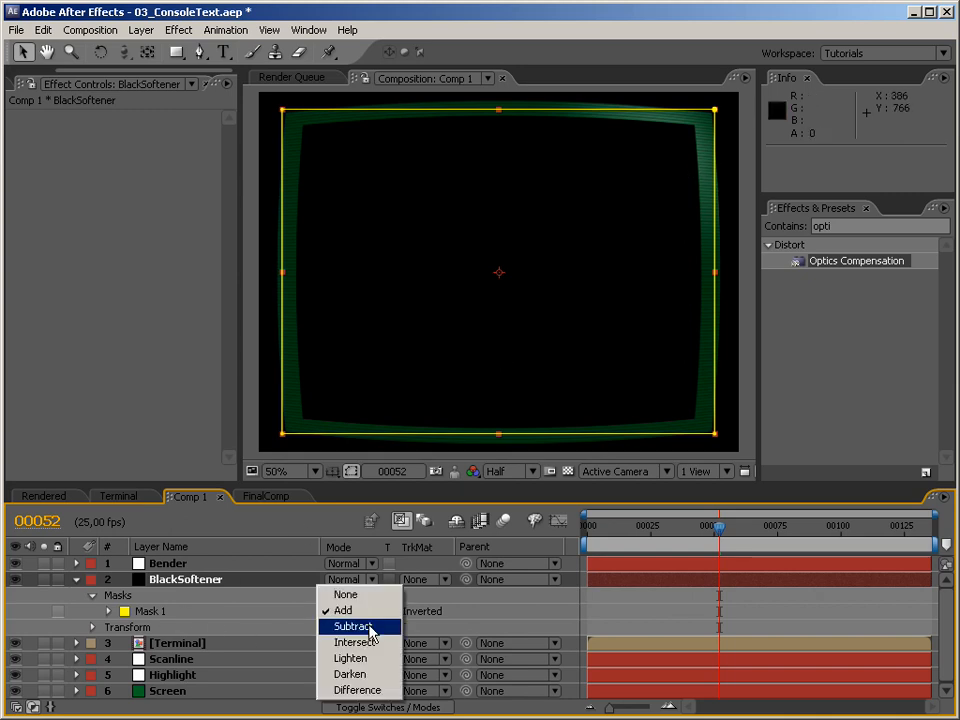
left_click(366, 627)
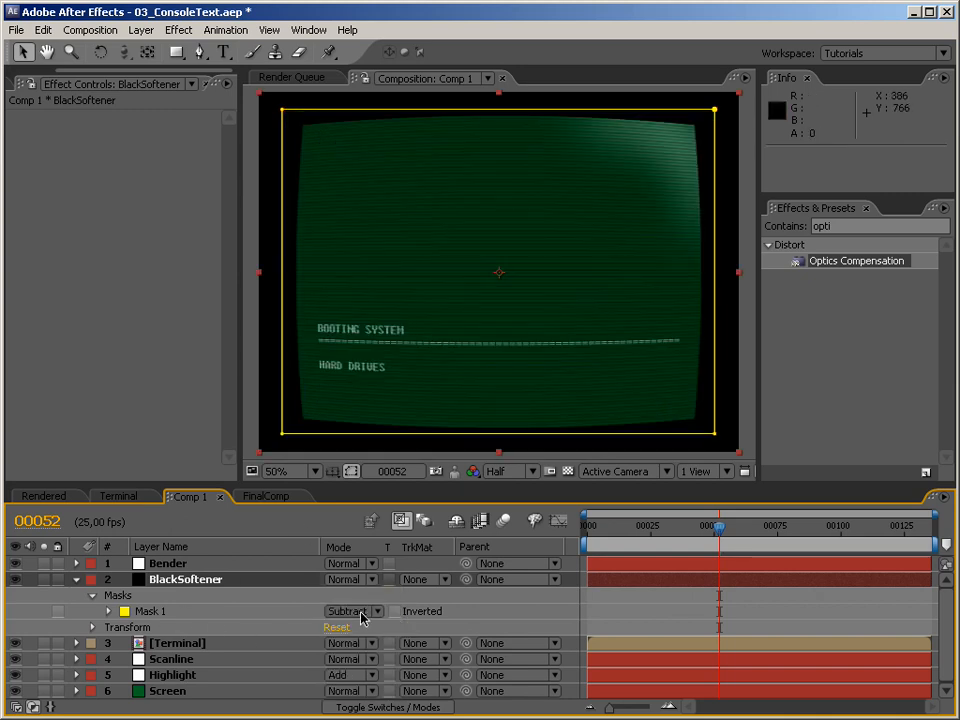
key("m")
key("m")
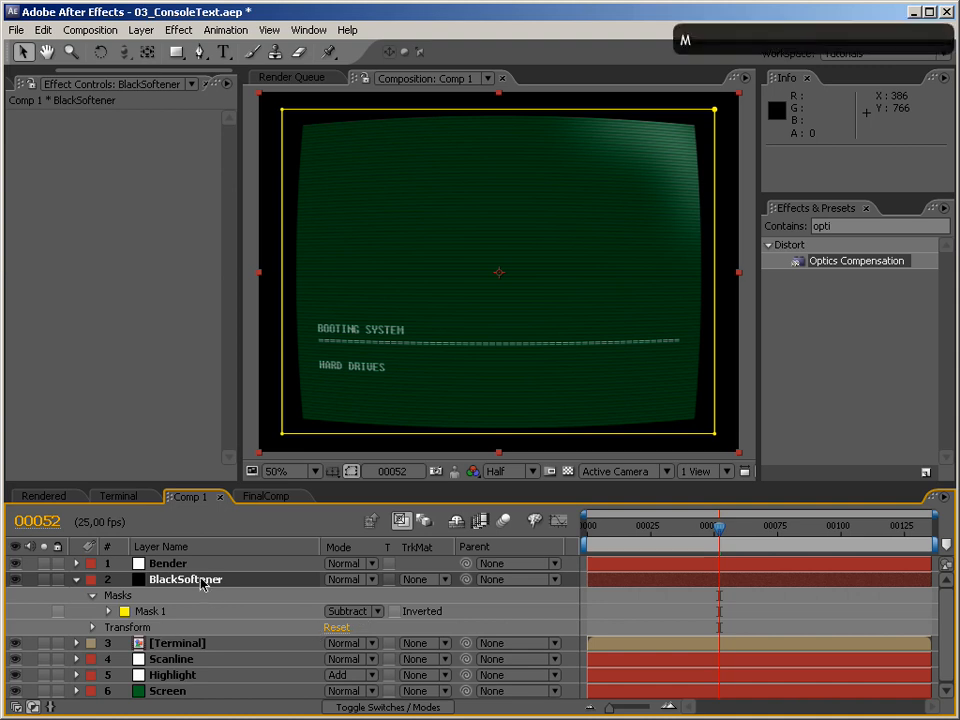
left_click(347, 627)
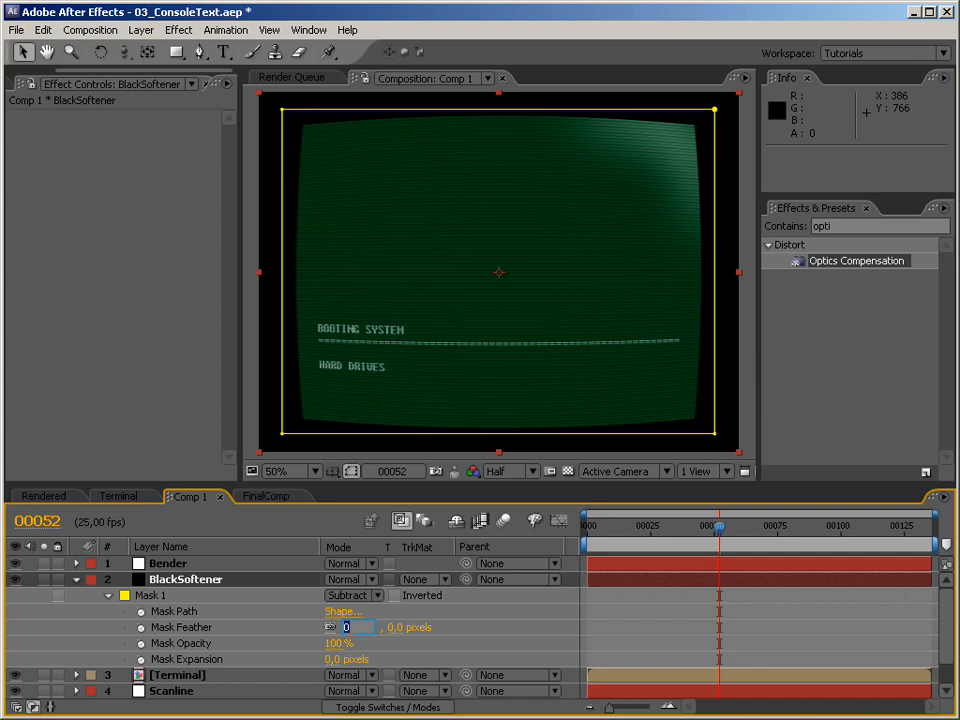
type("50")
key("Return")
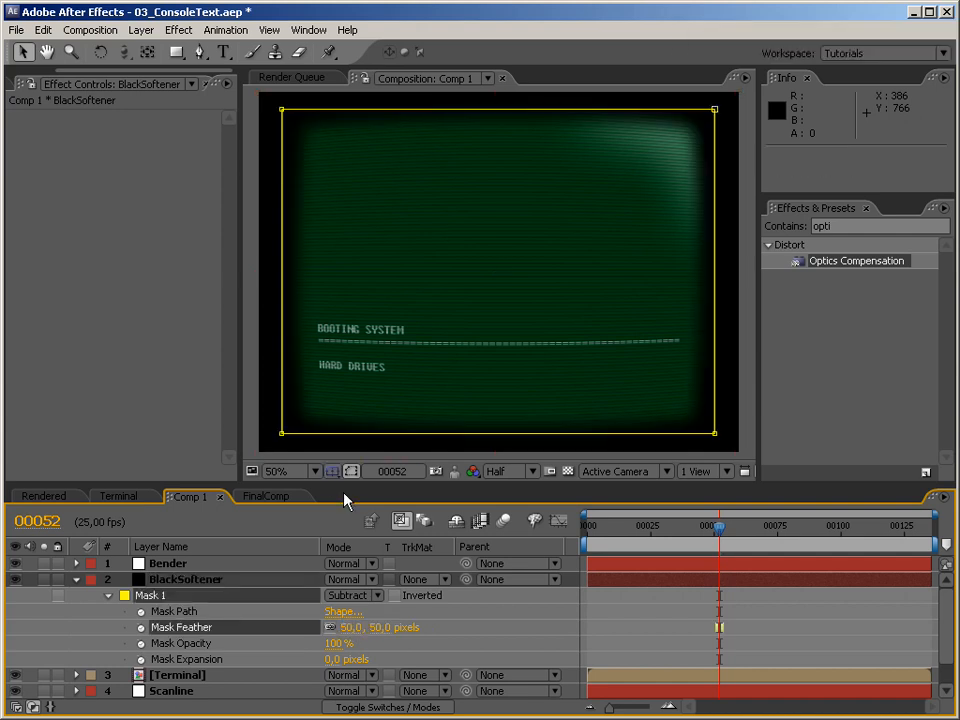
Step: Hide the mask outlines in the composition view and increase the BlackSoftener mask's feather to 100 pixels
left_click(351, 472)
left_click(347, 627)
type("100")
key("Return")
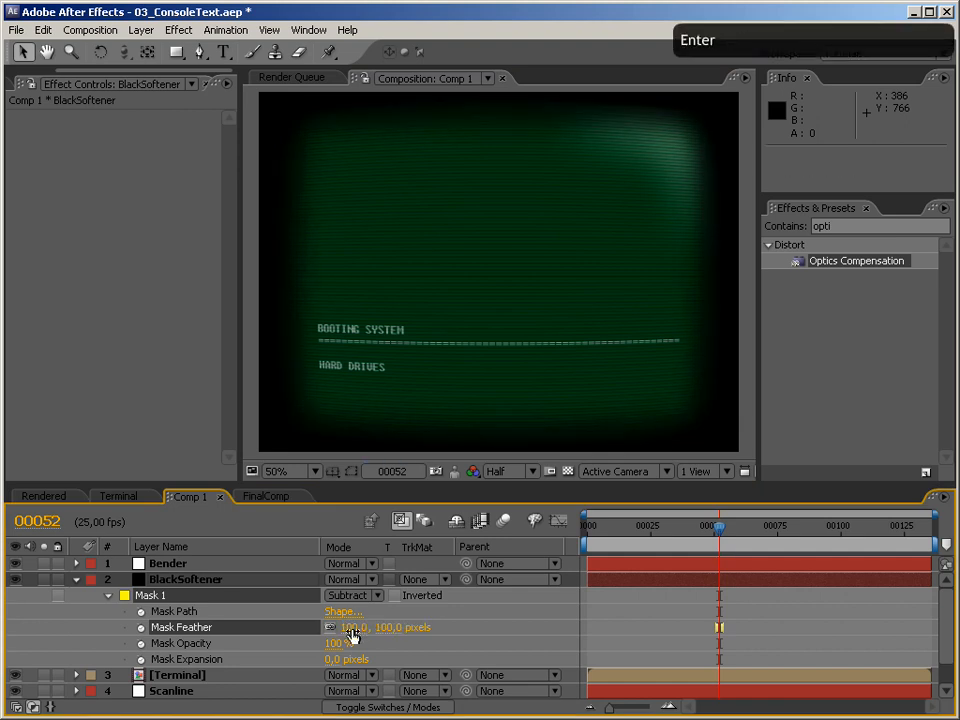
Step: Set the BlackSoftener mask's expansion to 20 pixels and increase it further to 30 pixels
left_click(331, 659)
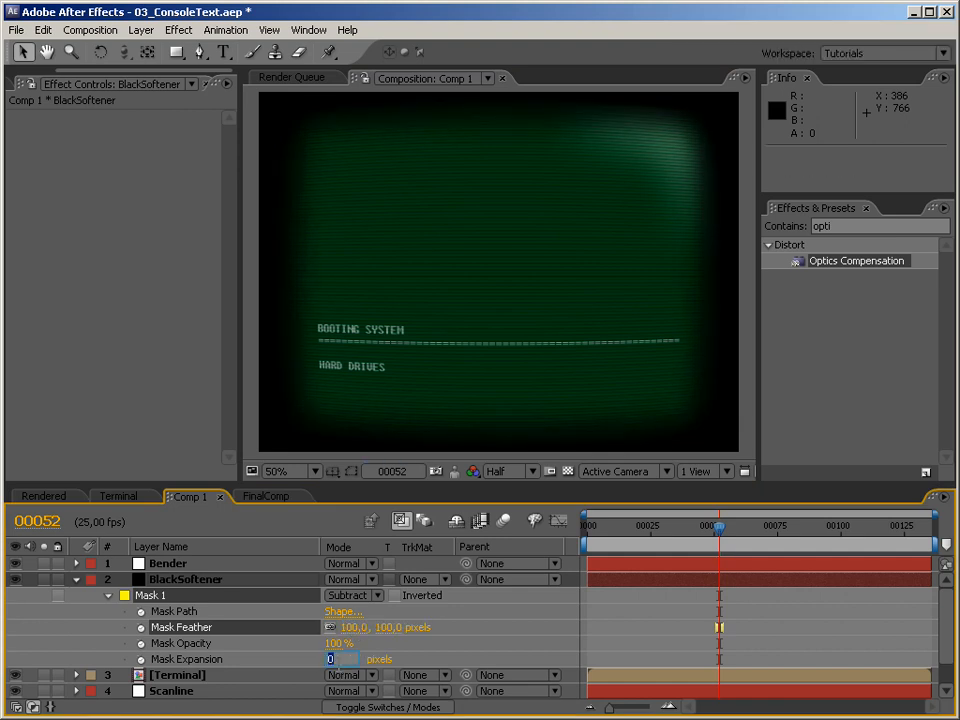
type("20")
key("Return")
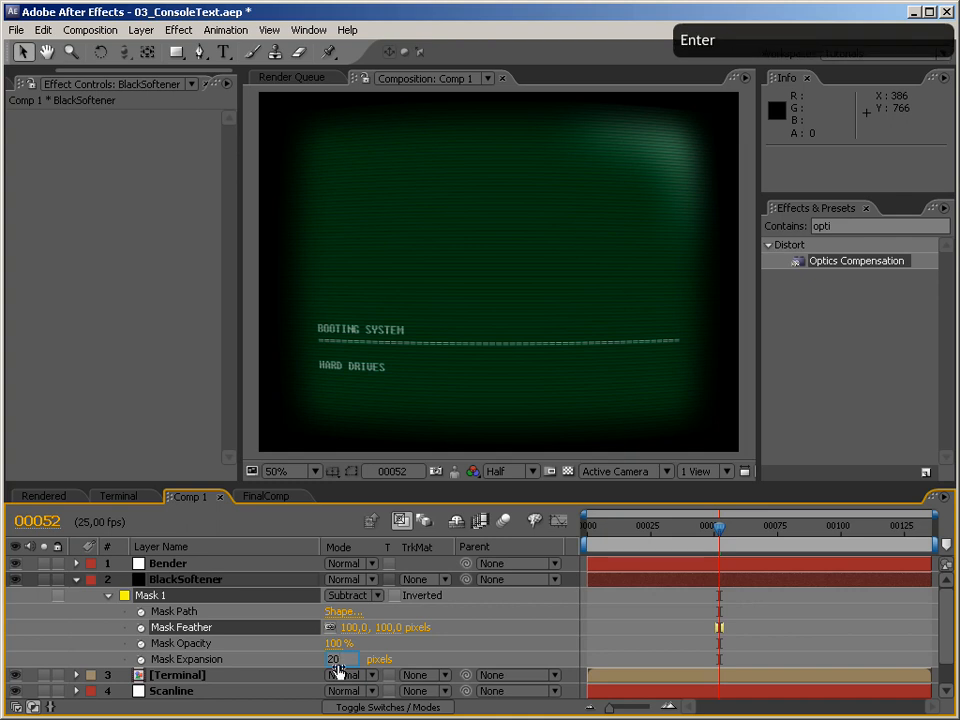
left_click(335, 660)
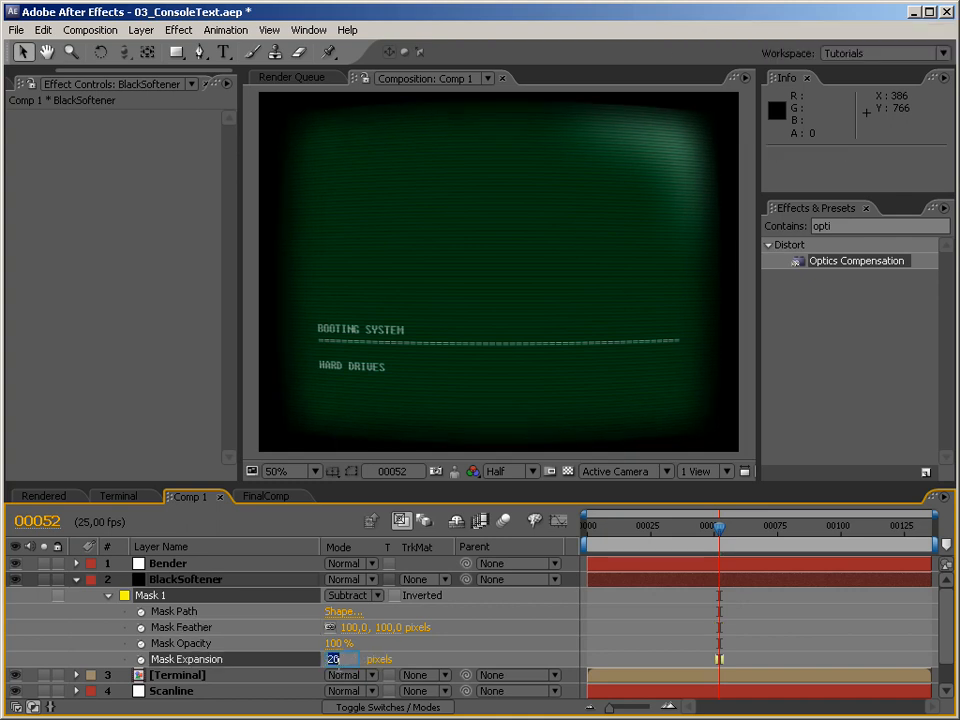
type("30")
key("Return")
Step: Reduce the BlackSoftener mask's feather to 50 pixels and collapse the layer's properties
left_click(352, 627)
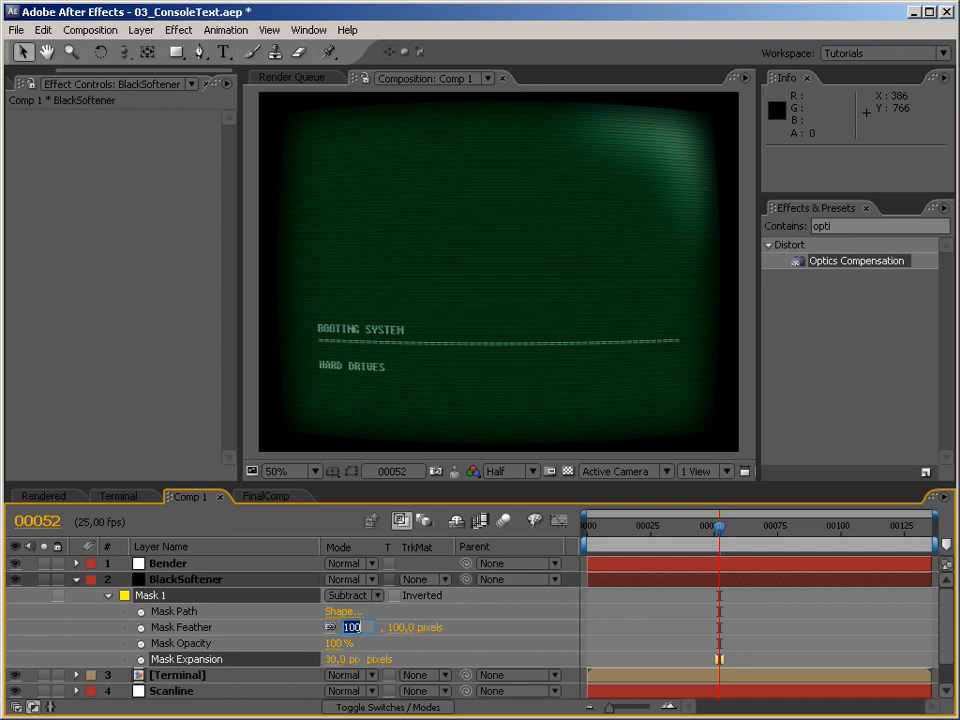
type("50")
key("Return")
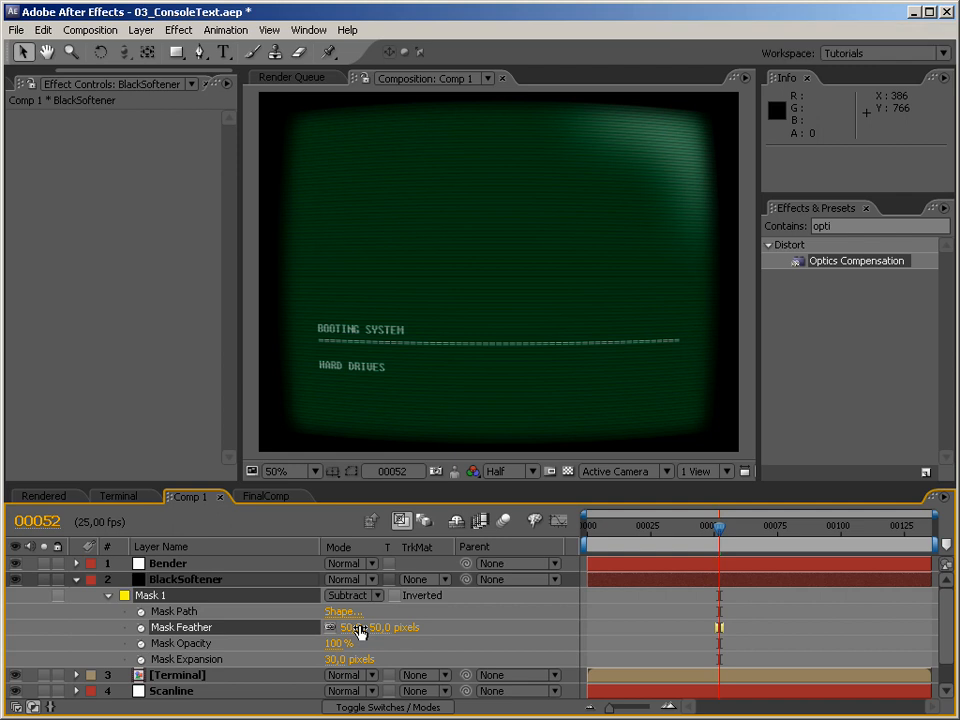
left_click(78, 580)
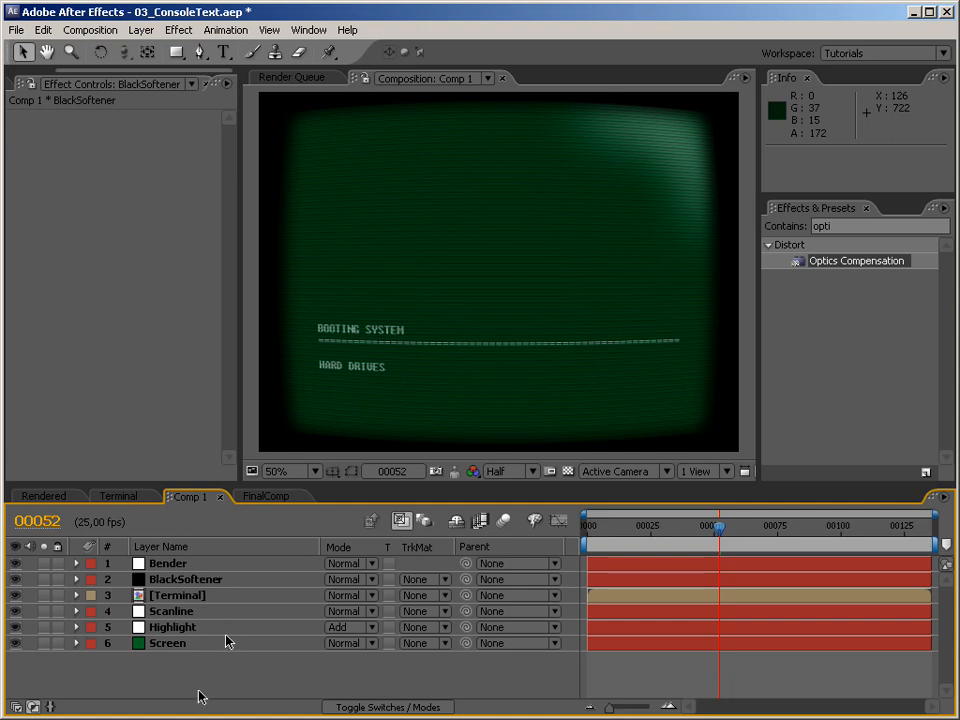
Step: Try varying the transition completion of the Scanline layer's Venetian Blinds effect and return it to 50%
left_click(172, 611)
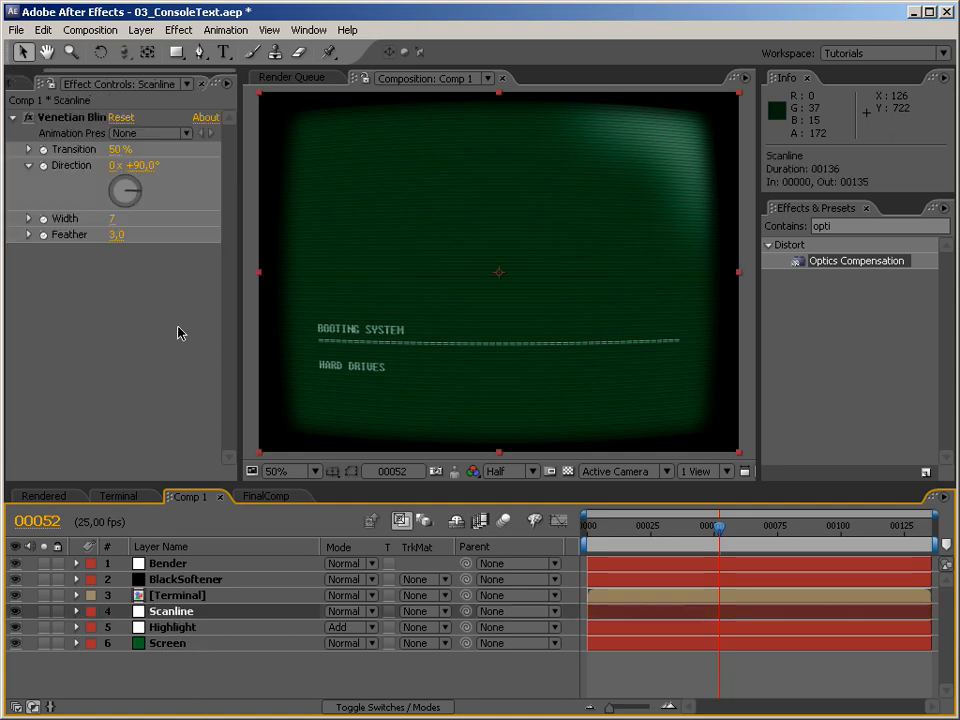
mouse_move(117, 151)
left_mouse_down()
mouse_move(76, 148)
mouse_move(127, 148)
left_mouse_up()
left_click(124, 148)
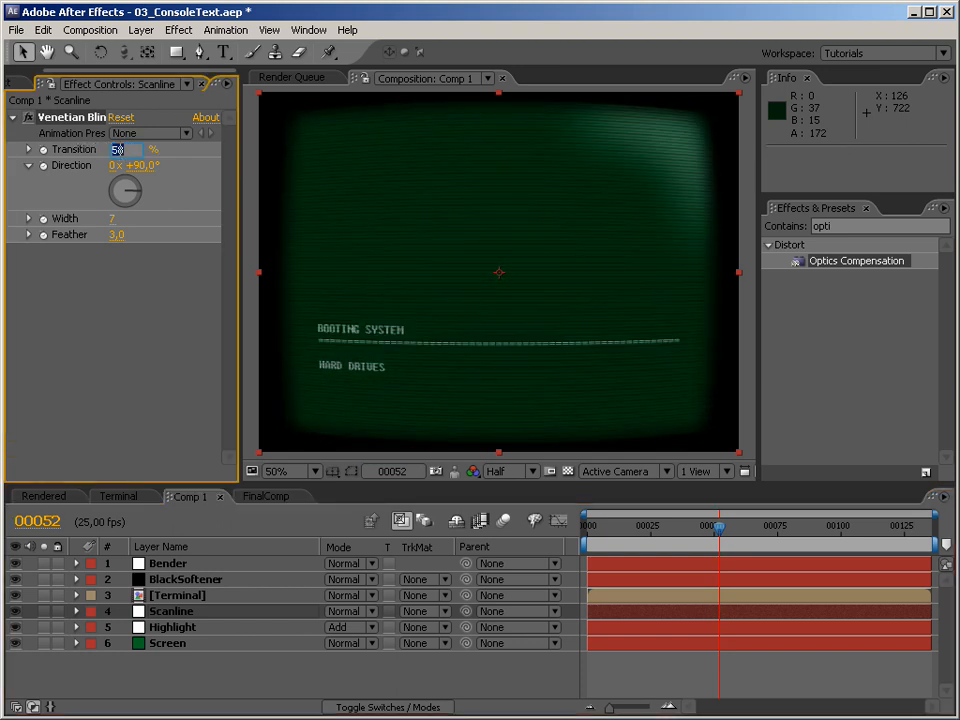
type("50")
key("Return")
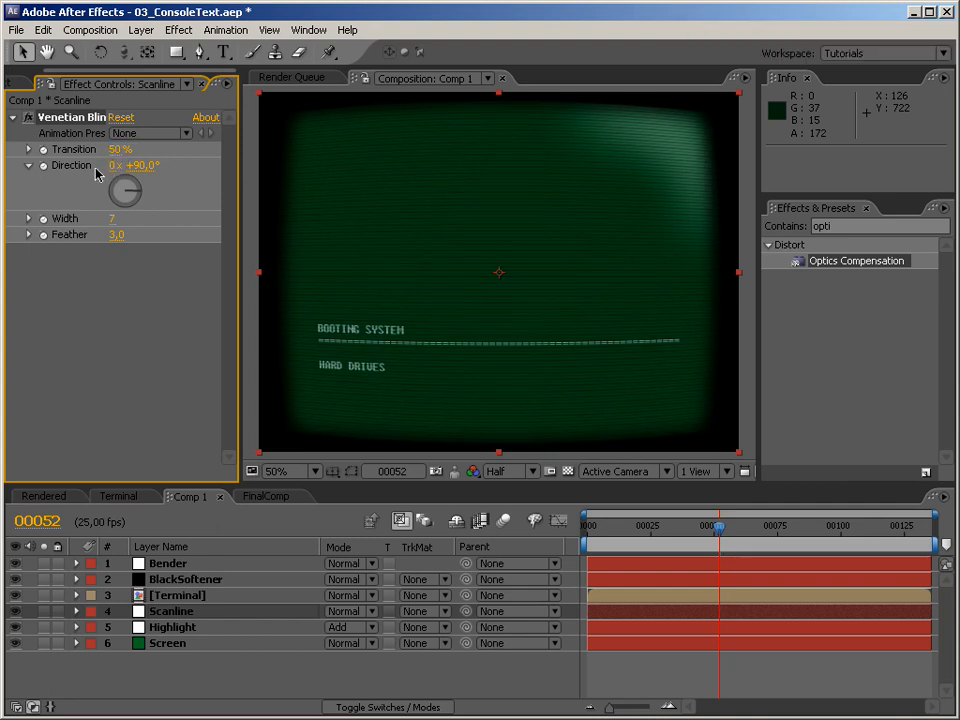
Step: Add the expression wiggle(15,4) to the transition completion of the Scanline layer's Venetian Blinds effect
left_click(43, 149, "alt")
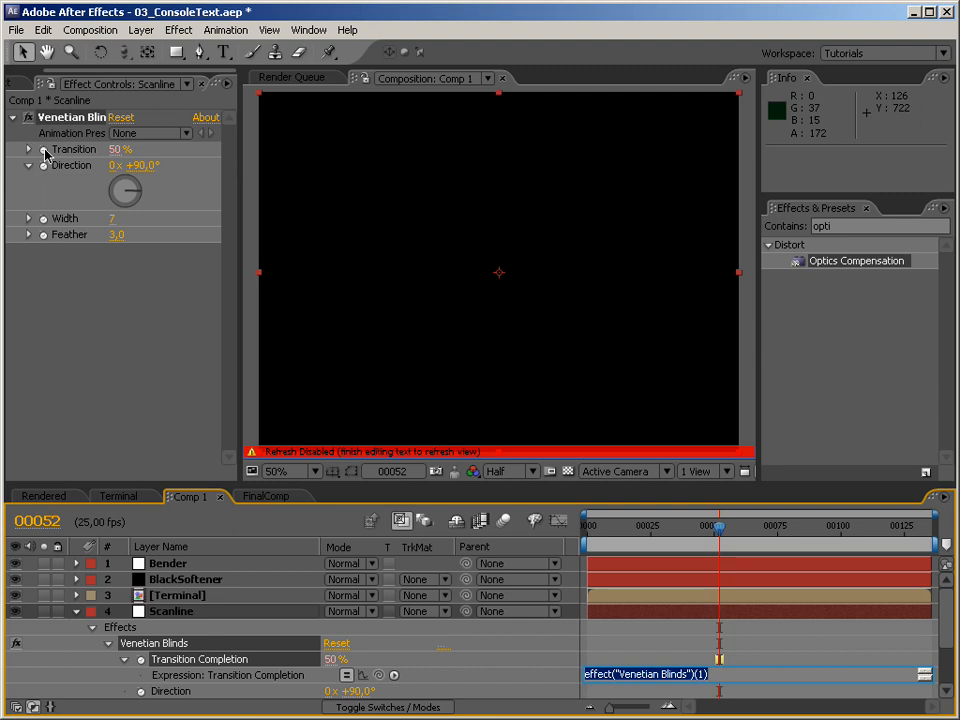
type("wiggle")
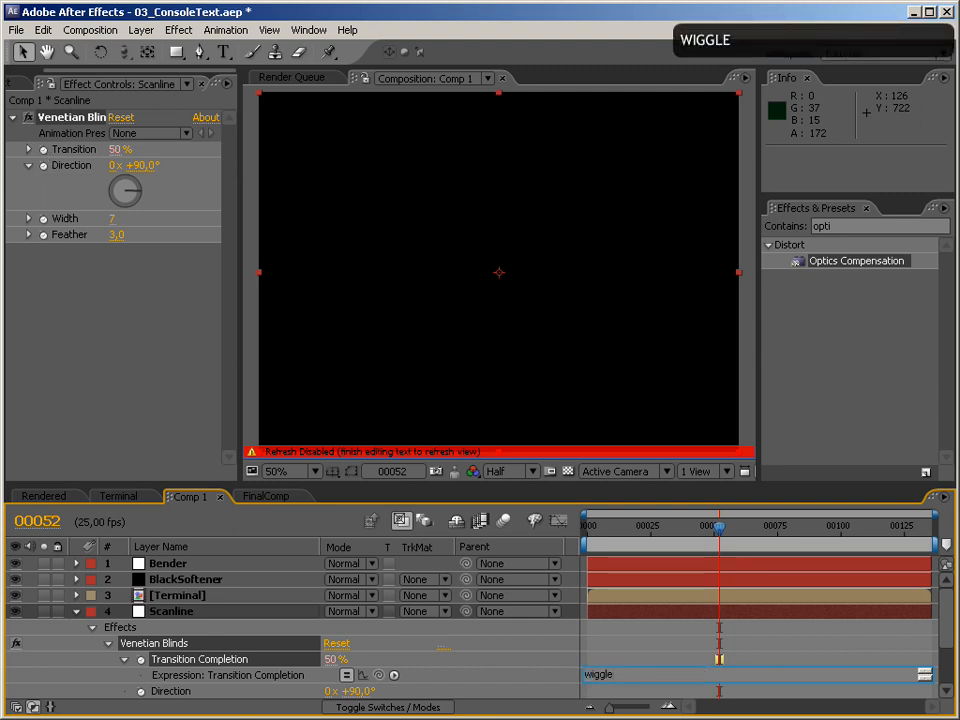
type("(")
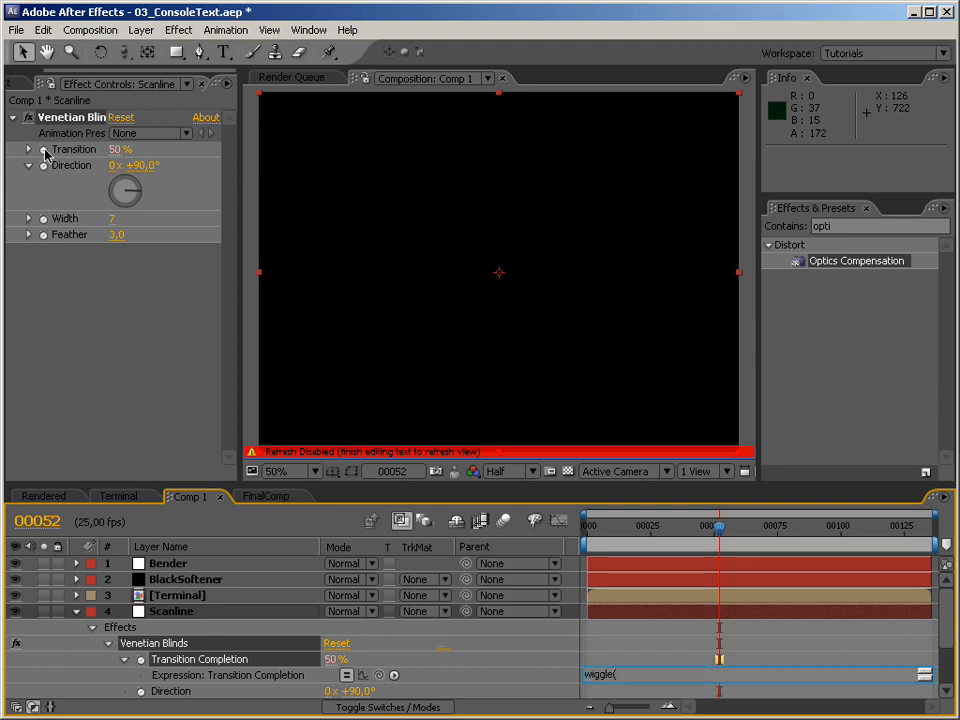
type("15,4)")
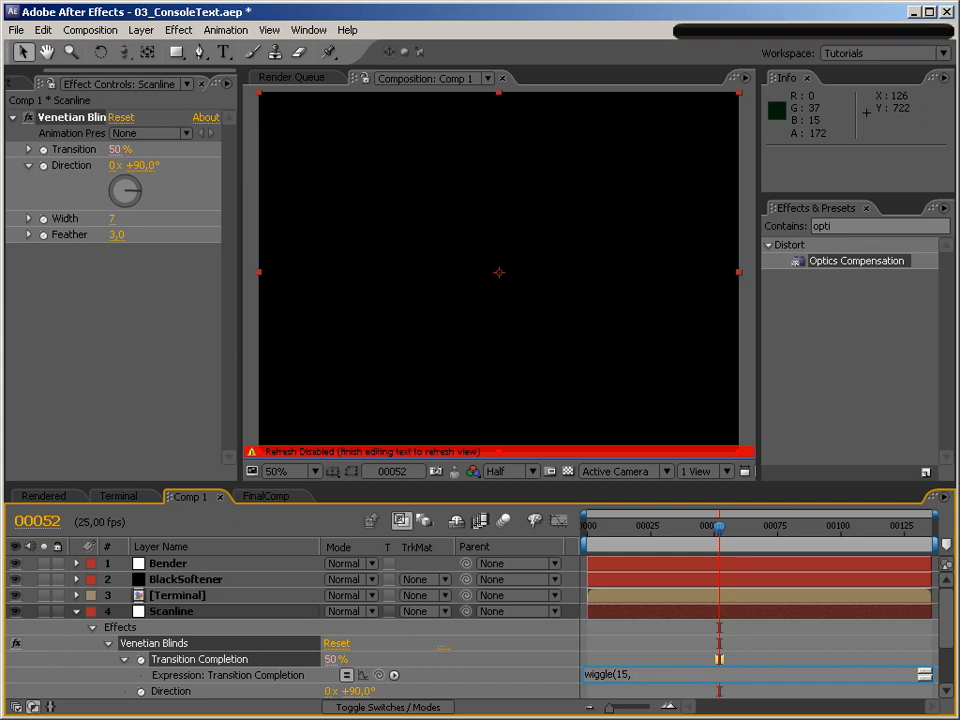
key("Return")
Step: Play a RAM preview of Comp 1 to check the scanline flicker
key("KP_0")
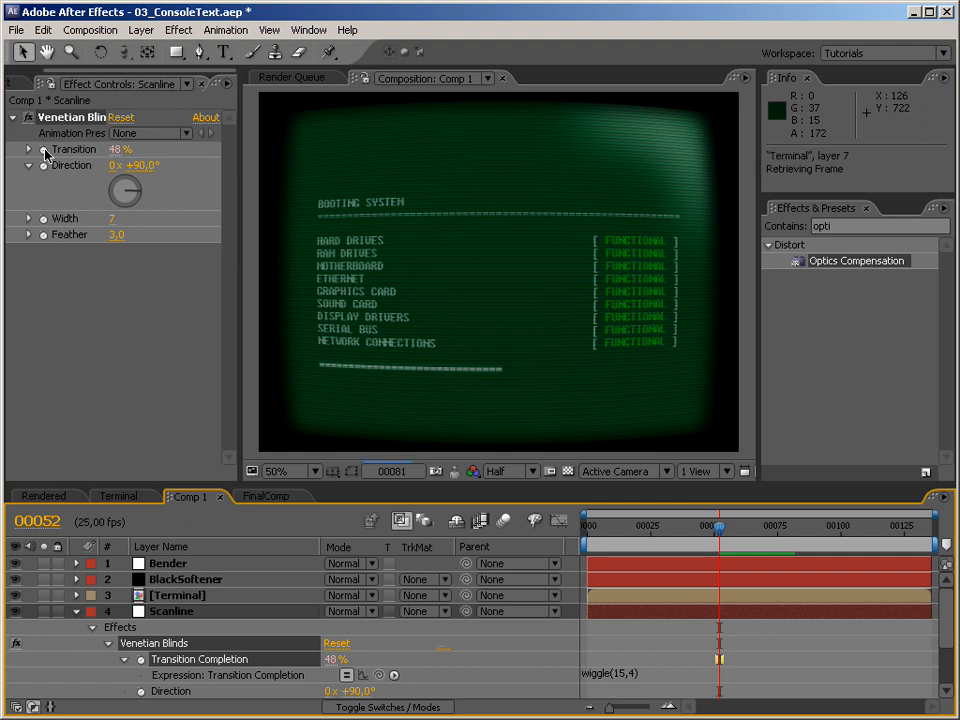
key("KP_0")
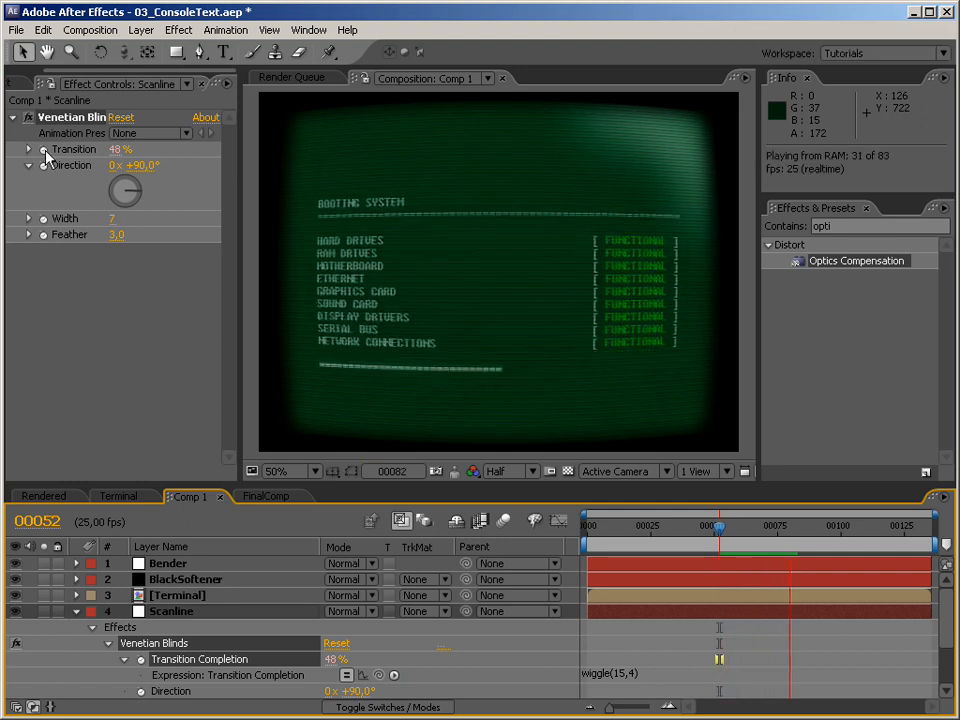
key("KP_0")
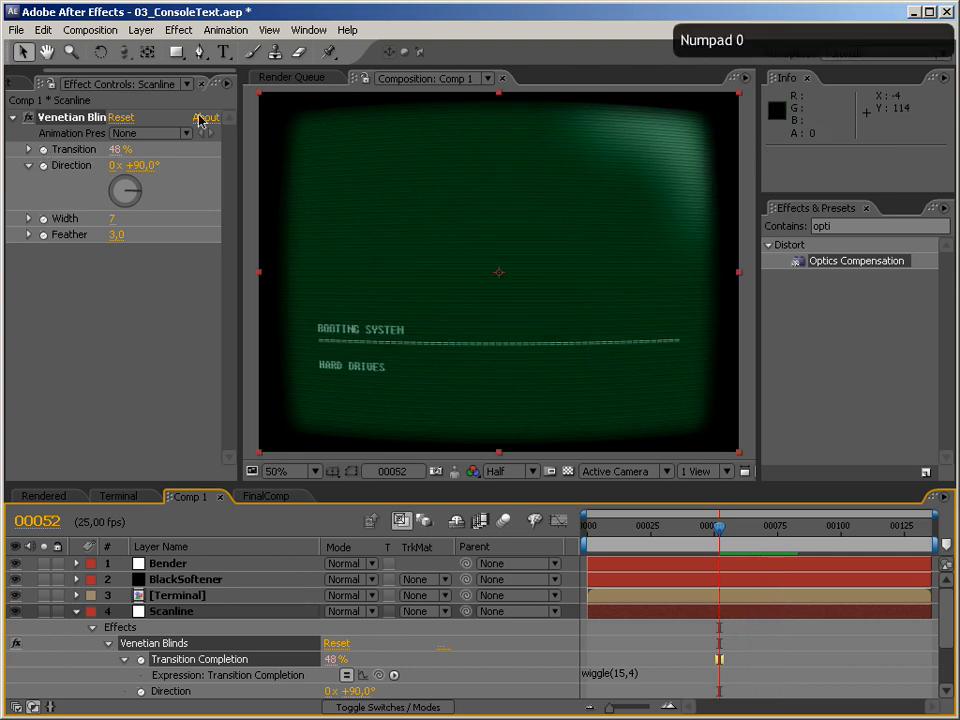
Step: Change the Scanline layer's transition completion expression to wiggle(15,2) and collapse the layer's properties
left_click(610, 673)
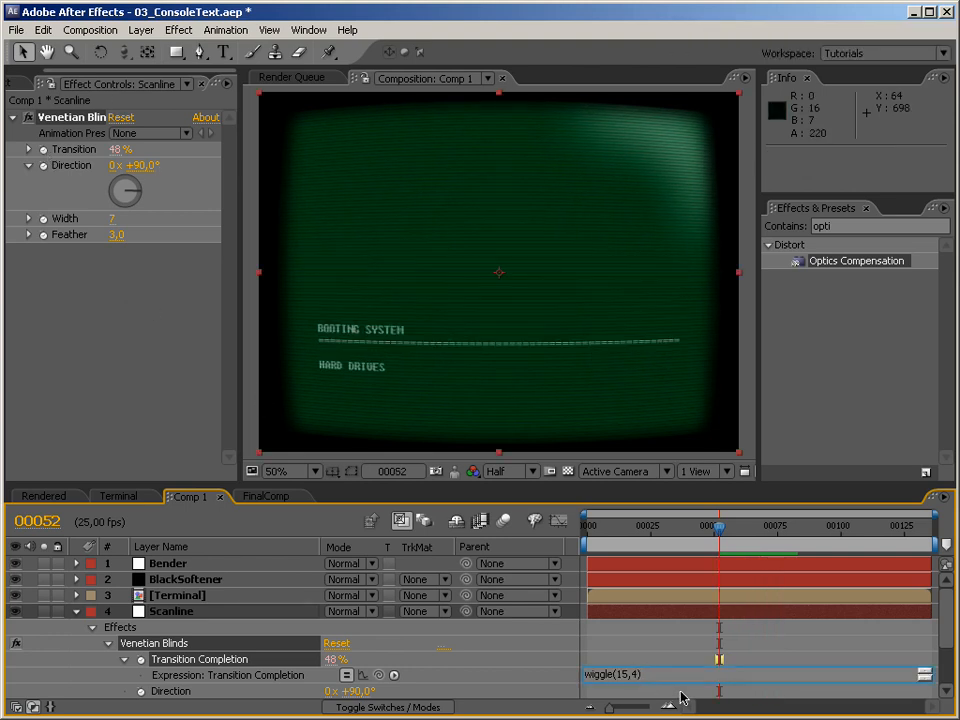
key("BackSpace")
type("2")
key("Return")
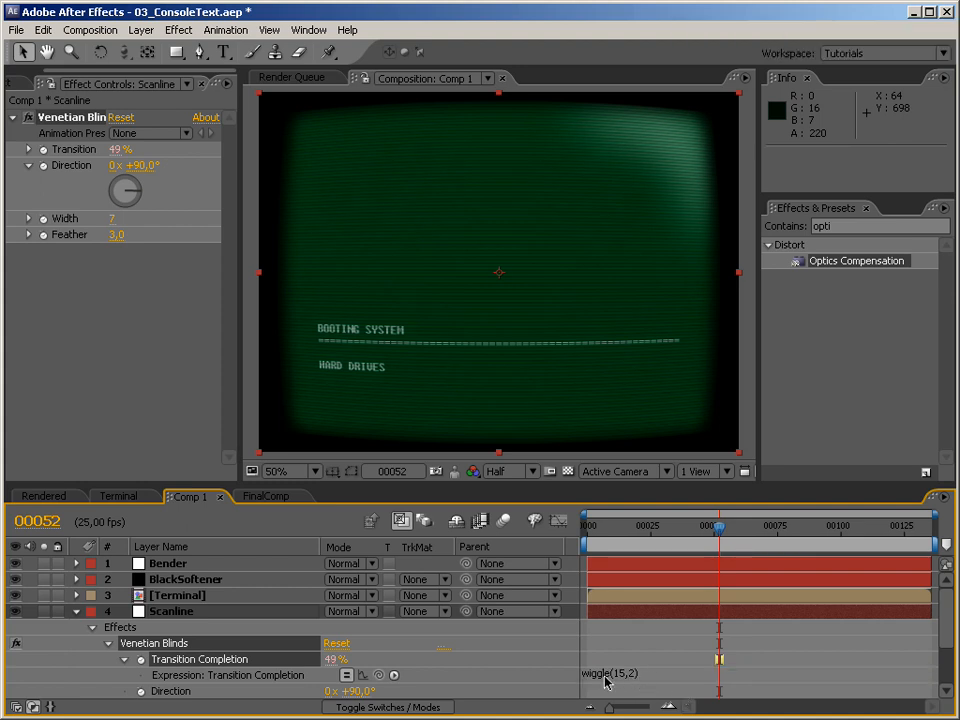
left_click(77, 611)
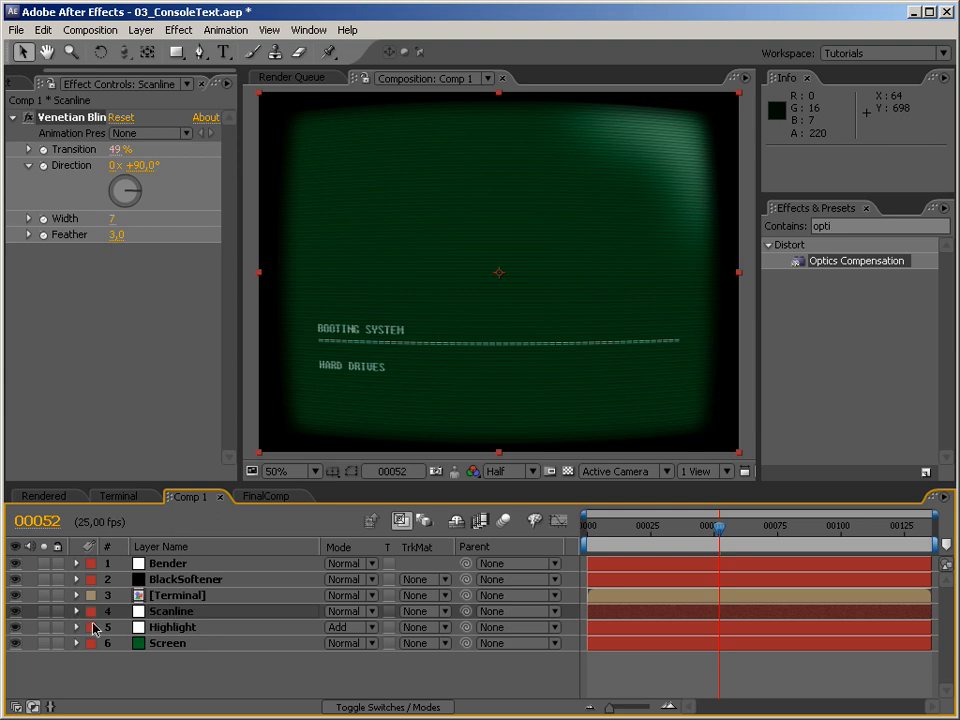
Step: Lock the Scanline, Highlight and Screen layers and select the Terminal layer
left_click(57, 611)
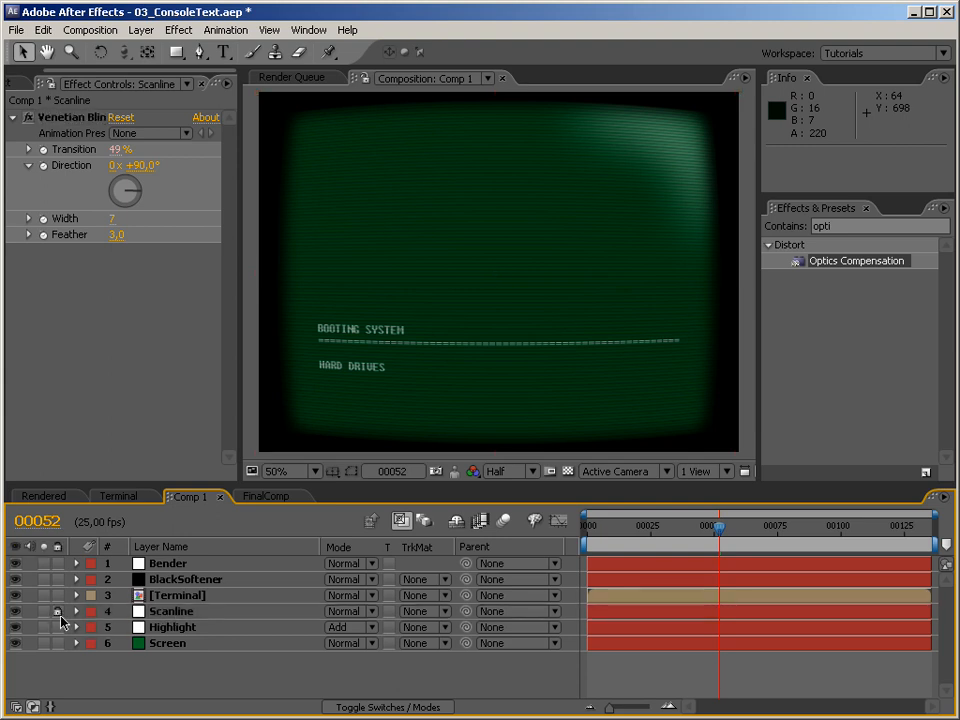
left_click(57, 643)
left_click(192, 596)
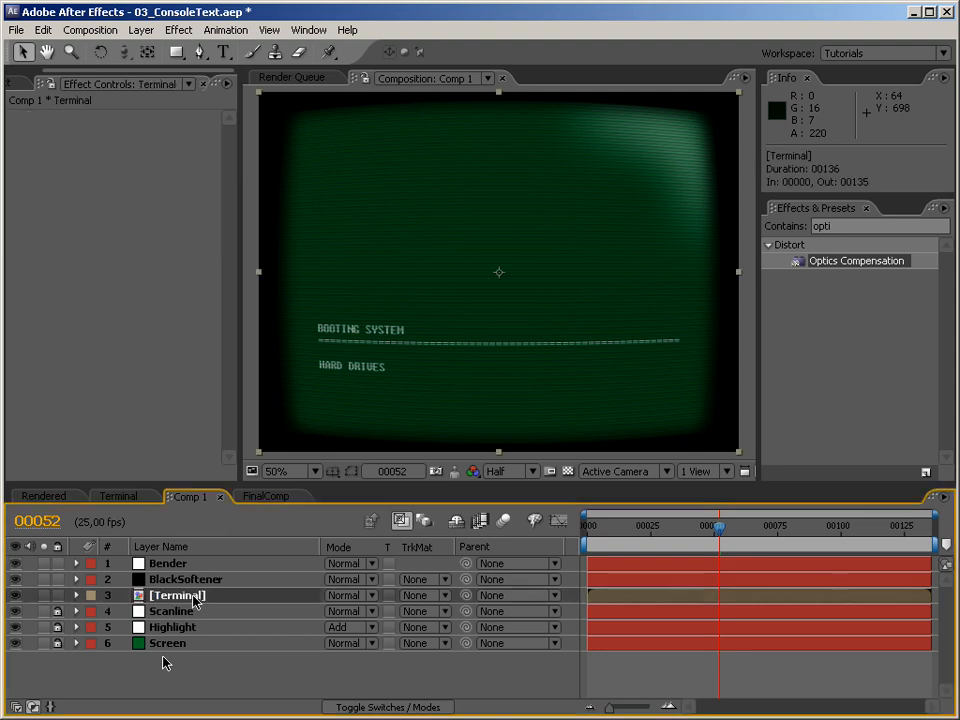
Step: Examine the text distortion and glowing bar in FinalComp around frames 77 to 80
left_click(275, 498)
left_click_drag(721, 533, 782, 533)
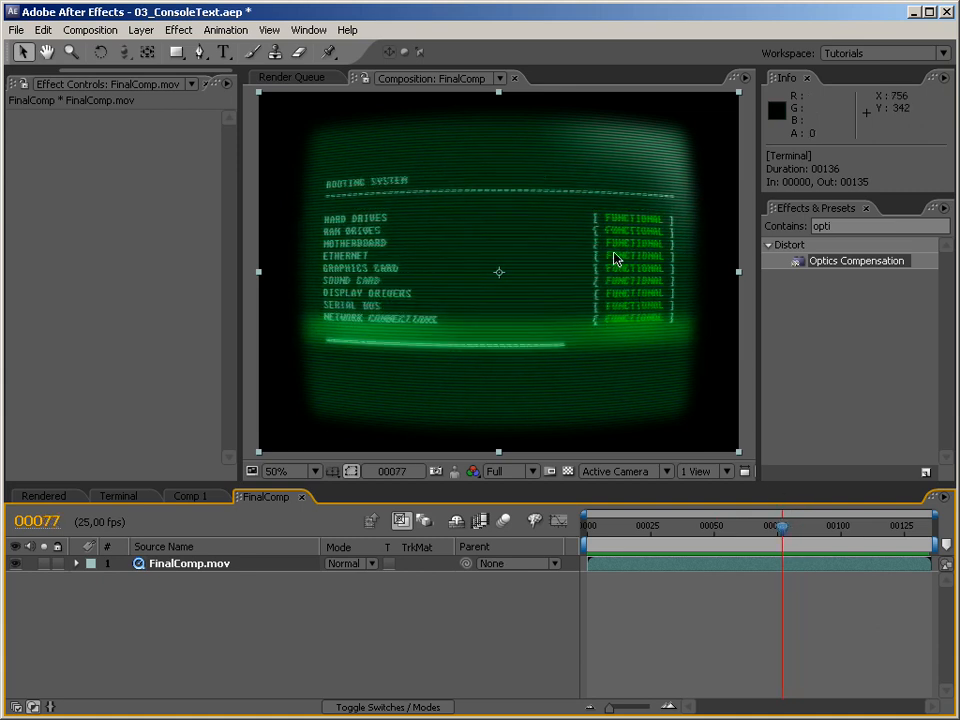
left_click_drag(786, 533, 790, 533)
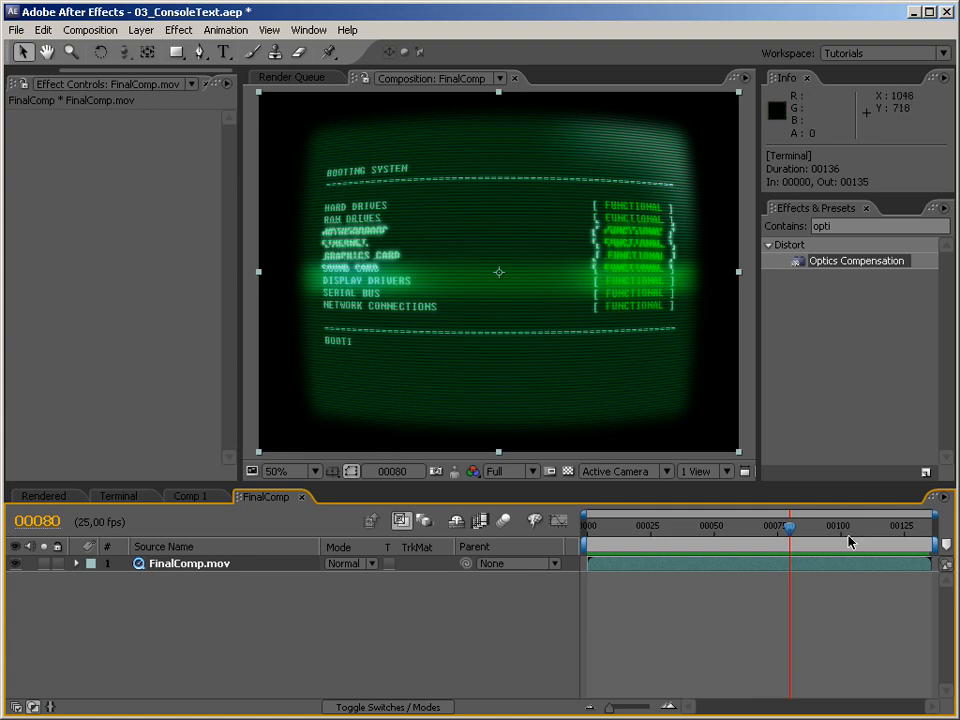
left_click_drag(790, 533, 782, 501)
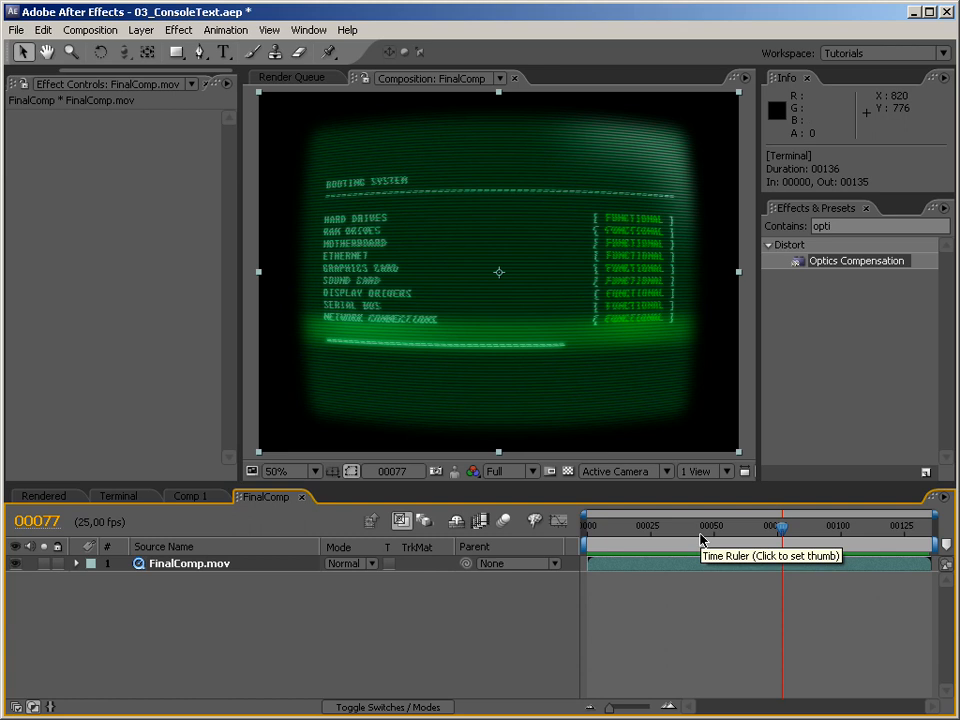
Step: Return to Comp 1, search the effects for "wave" and apply Wave Warp to the Terminal layer
left_click(205, 497)
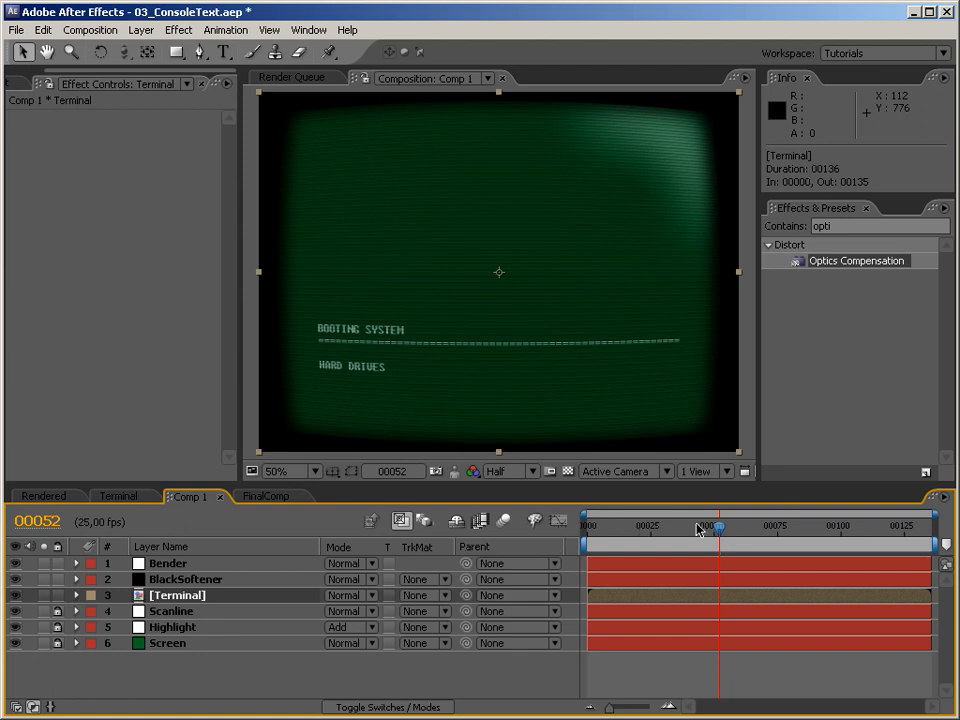
double_click(827, 226)
type("wave")
mouse_move(800, 324)
left_mouse_down()
mouse_move(568, 497)
mouse_move(188, 604)
mouse_move(183, 595)
left_mouse_up()
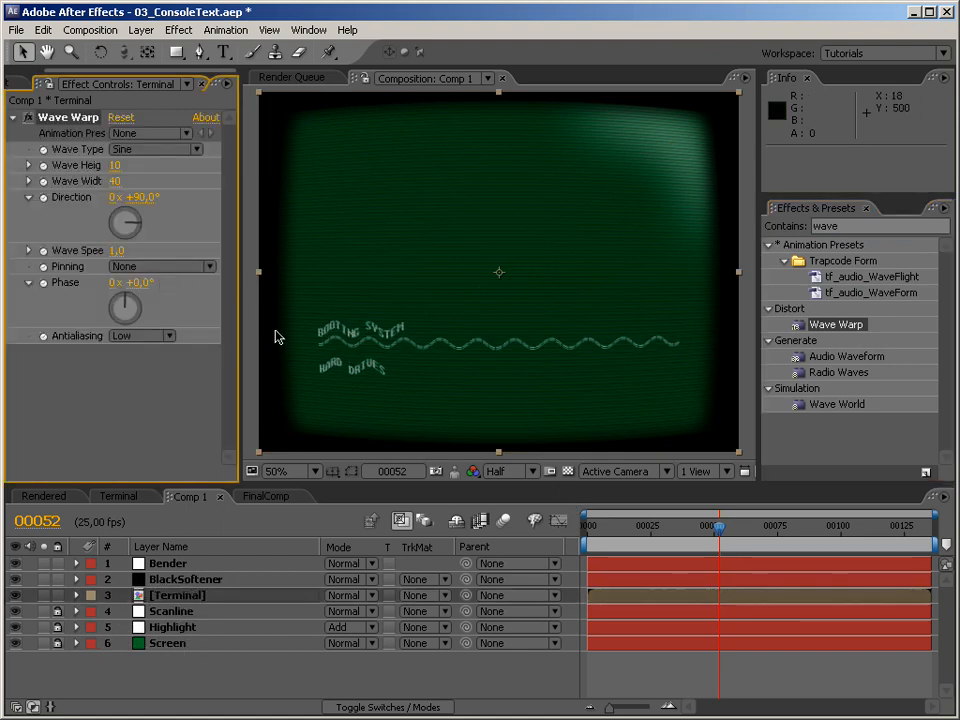
Step: Set the Wave Warp direction to 0° and the wave type to Smooth Noise, and check the text at frame 82
left_click_drag(135, 197, 112, 196)
left_click(141, 198)
type("0")
key("Return")
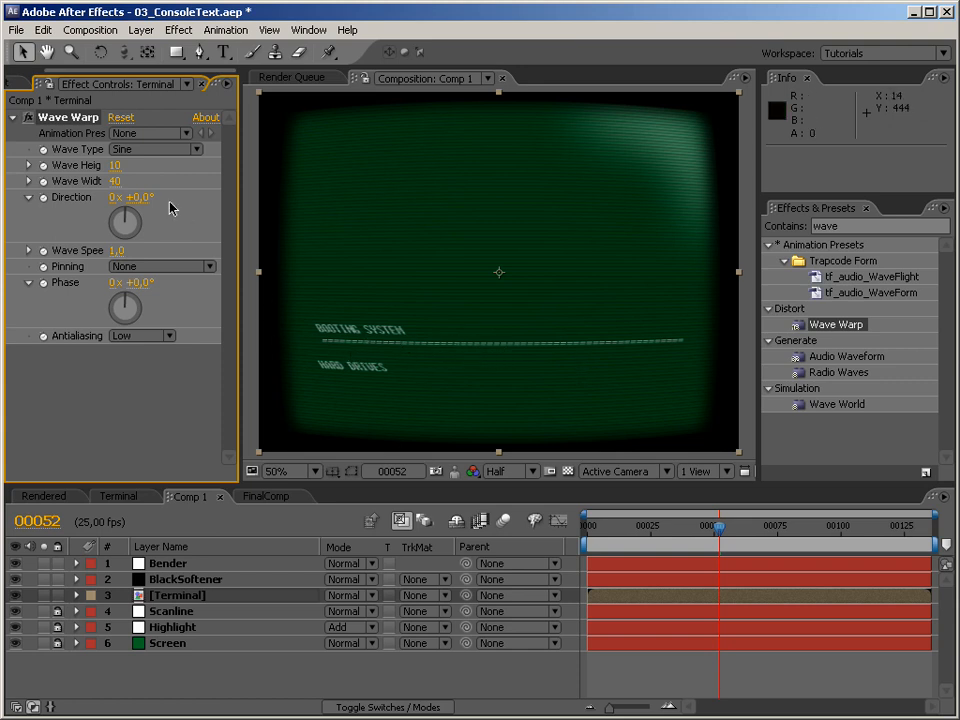
left_click(152, 156)
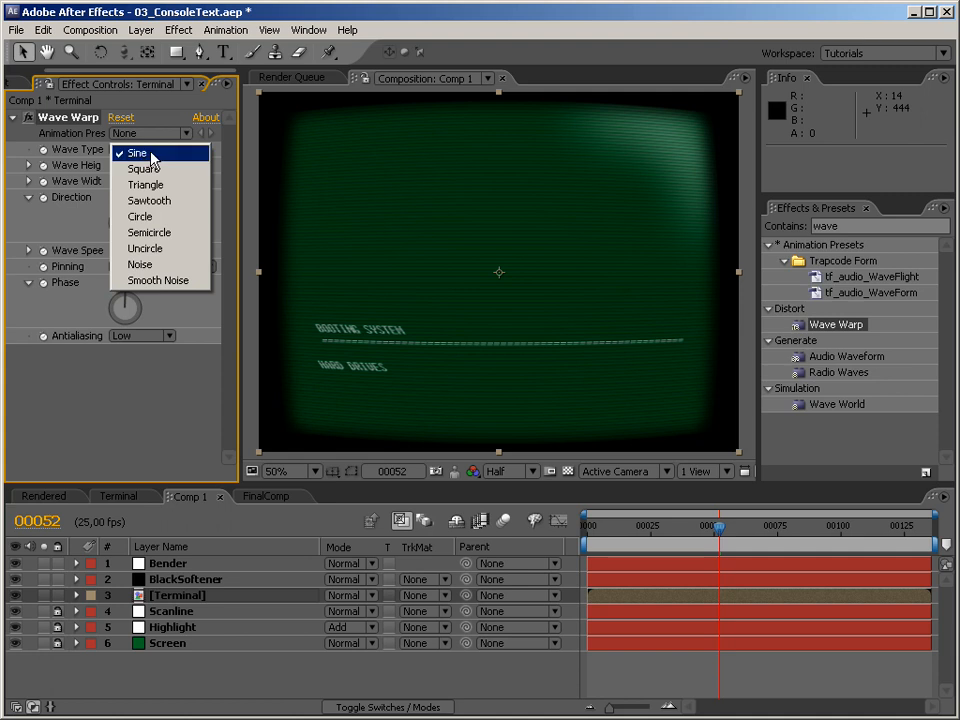
left_click(158, 281)
left_click(778, 540)
left_click_drag(778, 540, 795, 540)
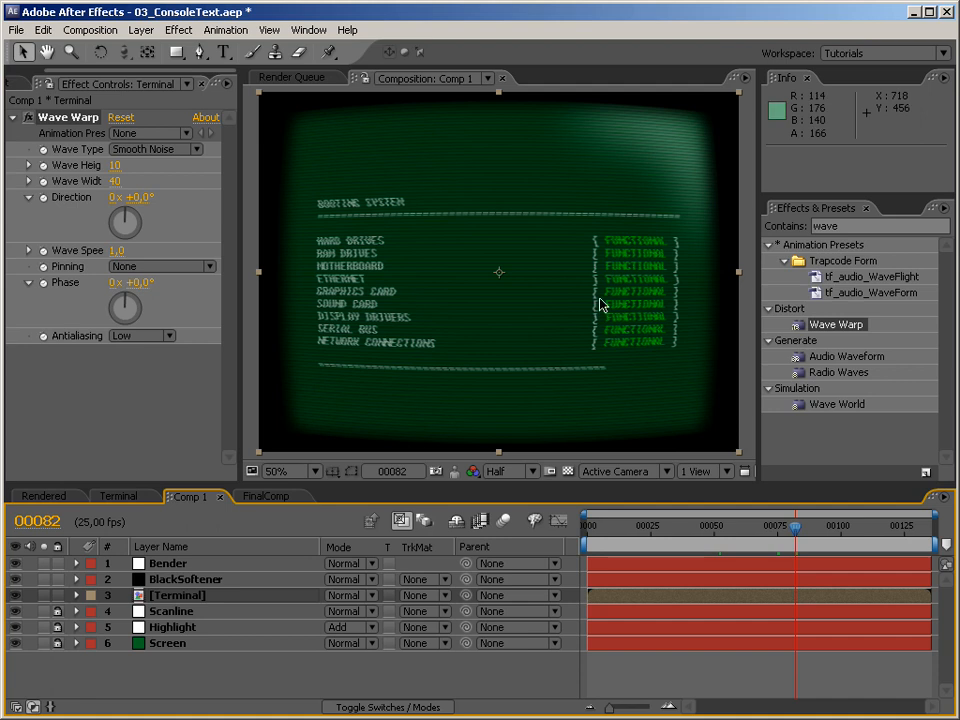
Step: Set the Wave Warp wave width to 20
left_click(116, 181)
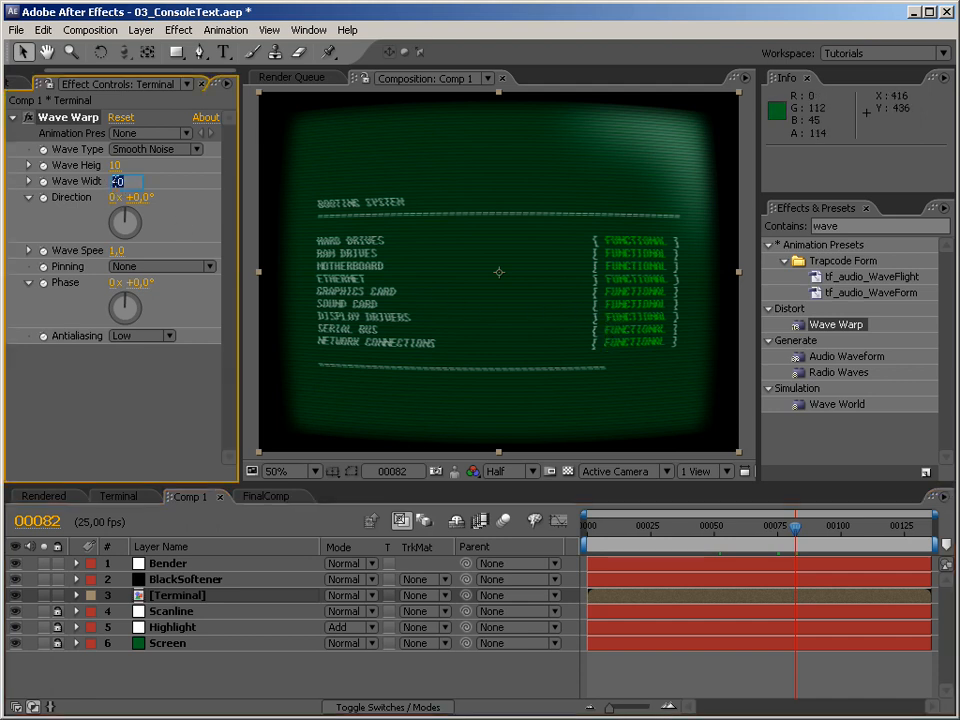
type("20")
key("Return")
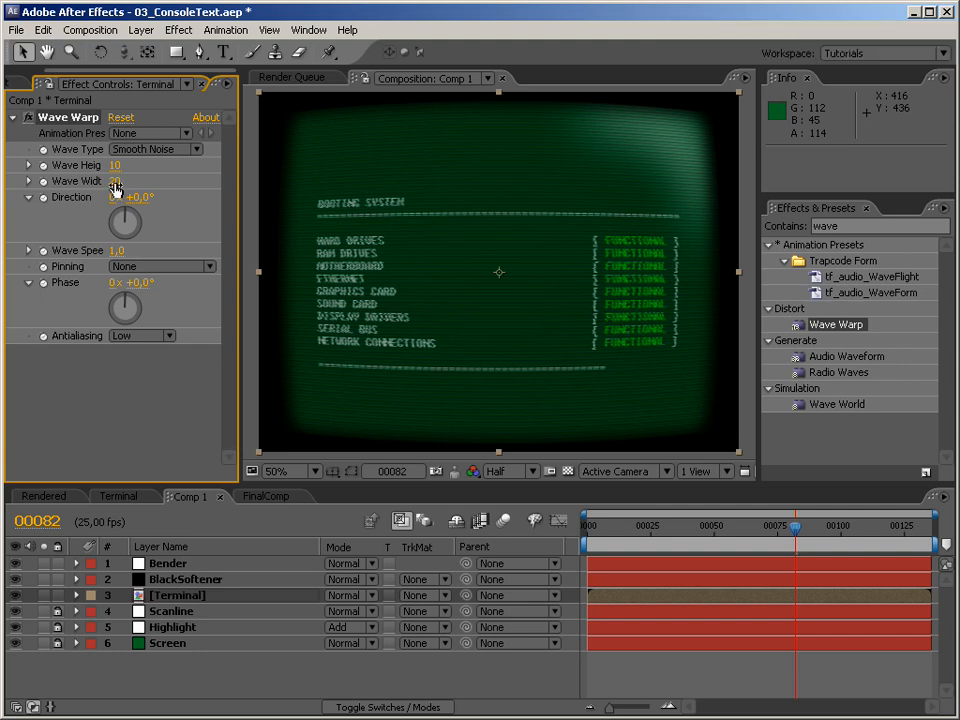
Step: Try a Wave Warp wave width of 1 and return it to 20
left_click(116, 182)
type("1")
key("Return")
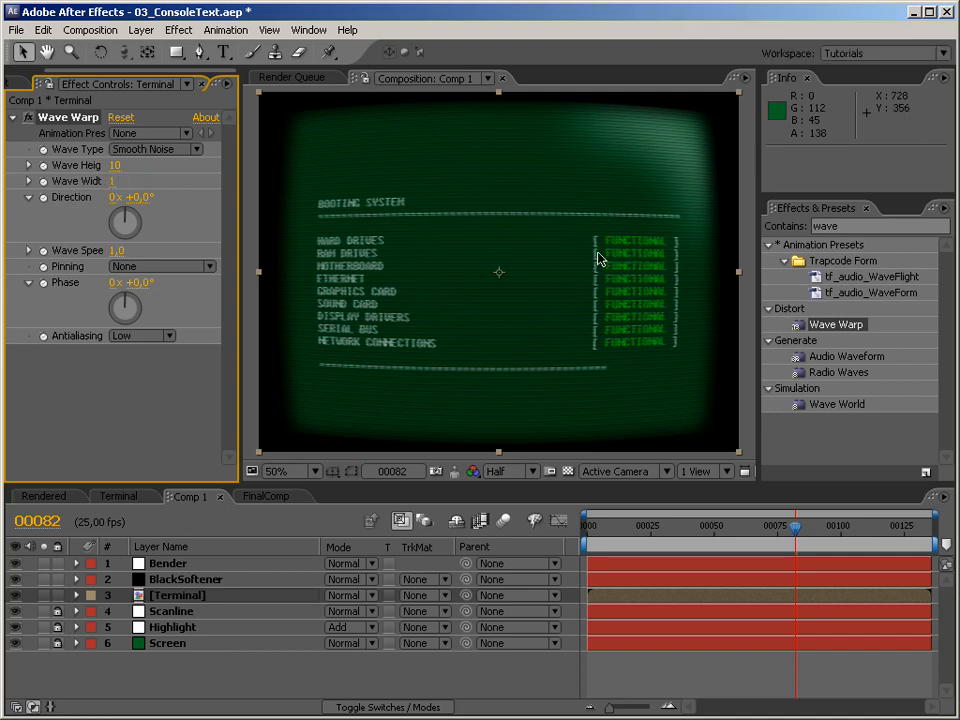
left_click(113, 182)
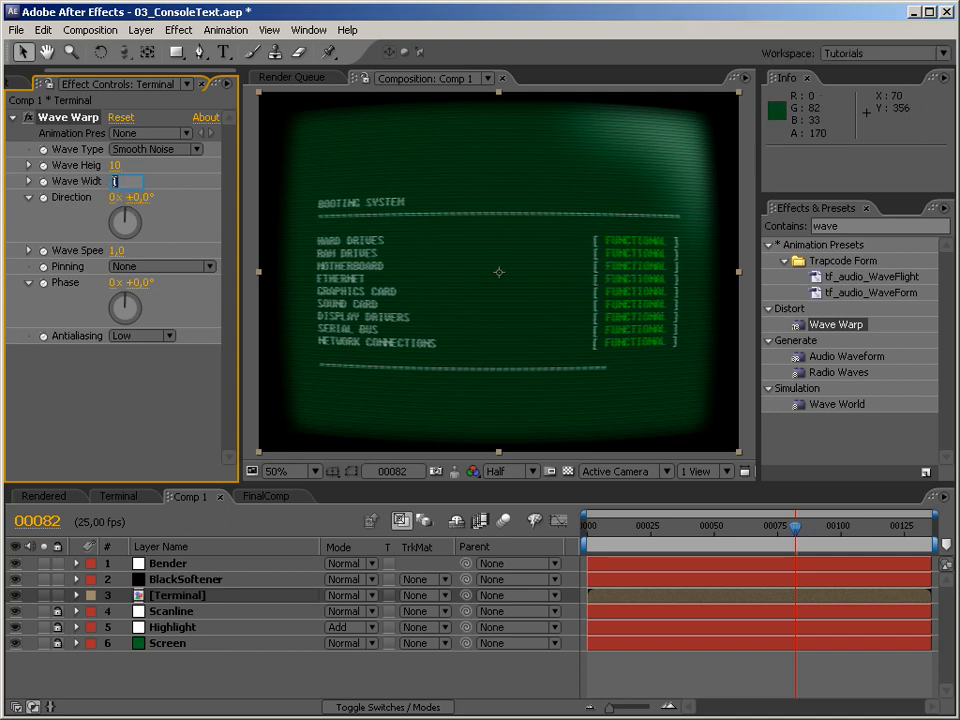
type("20")
key("Return")
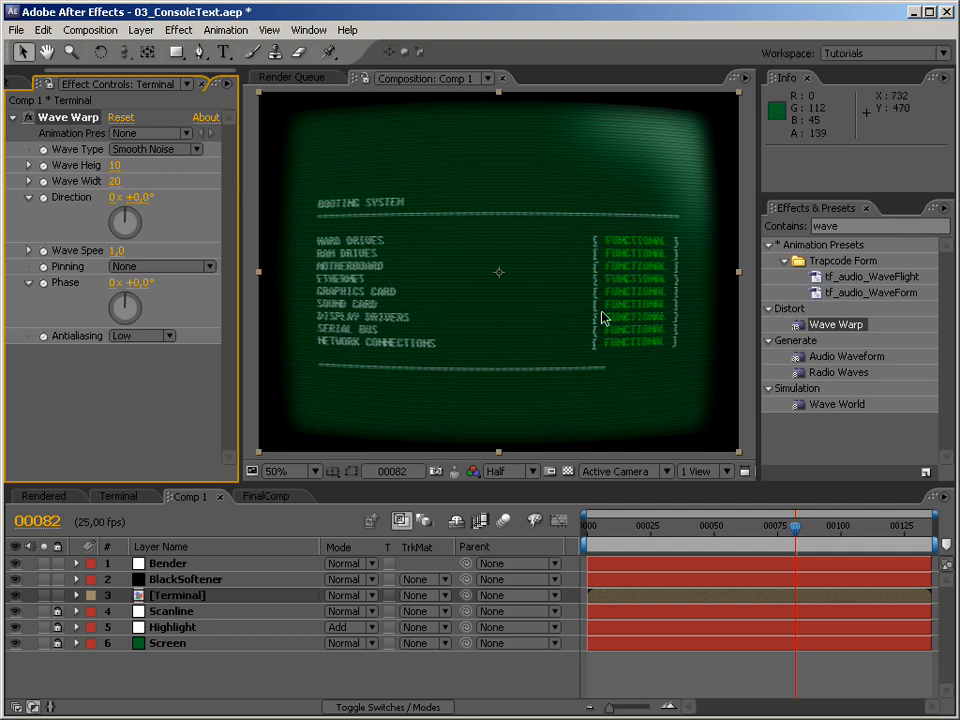
Step: Try a wave height of 38 on the Terminal text and set the wave height to 0
left_click_drag(145, 168, 117, 170)
left_click(117, 168)
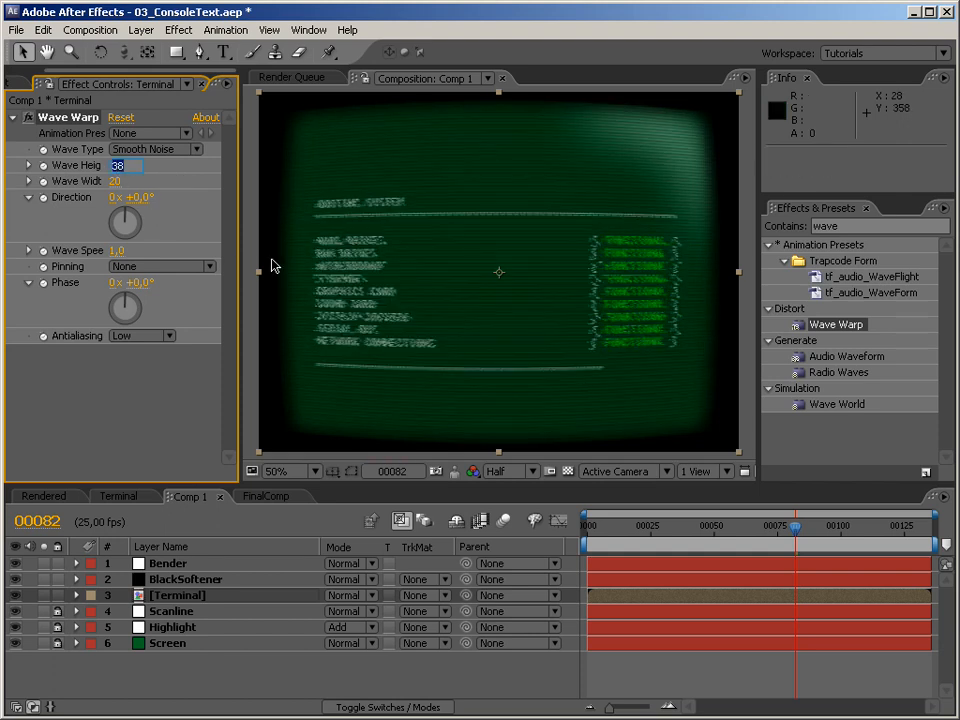
type("0")
key("Return")
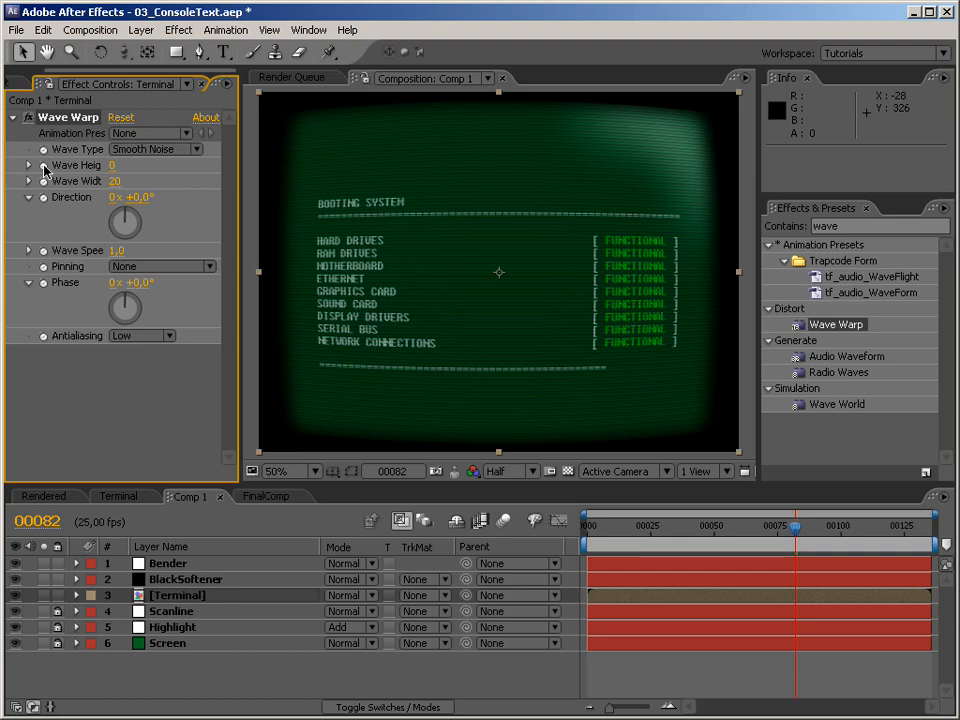
Step: Add the expression wiggle(10,20); to the Wave Height of the Terminal layer's Wave Warp
left_click(44, 169, "alt")
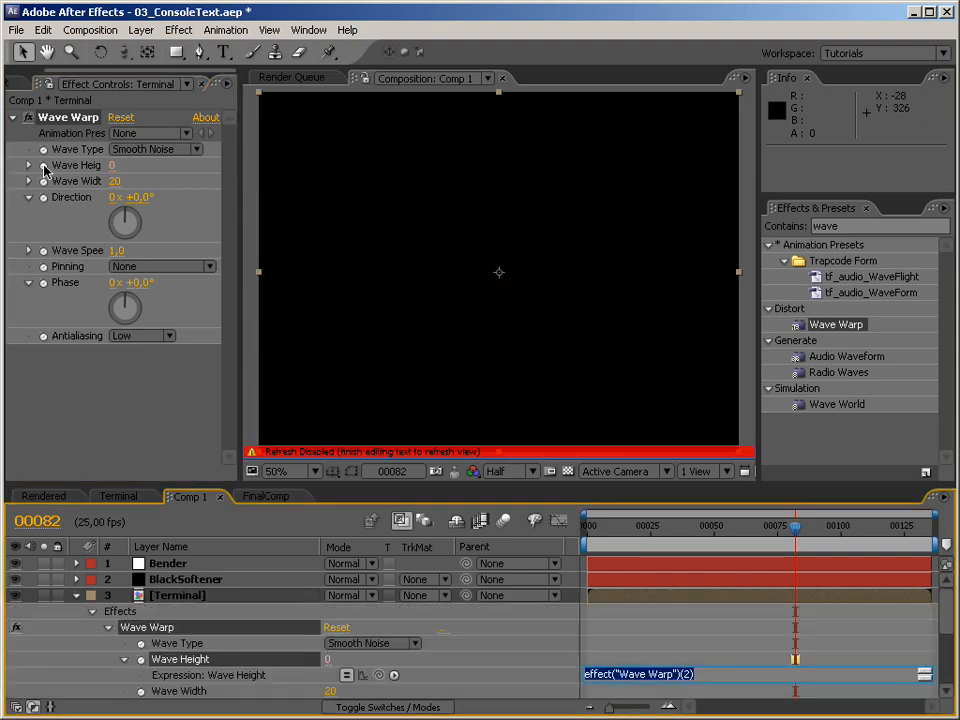
type("wiggle(")
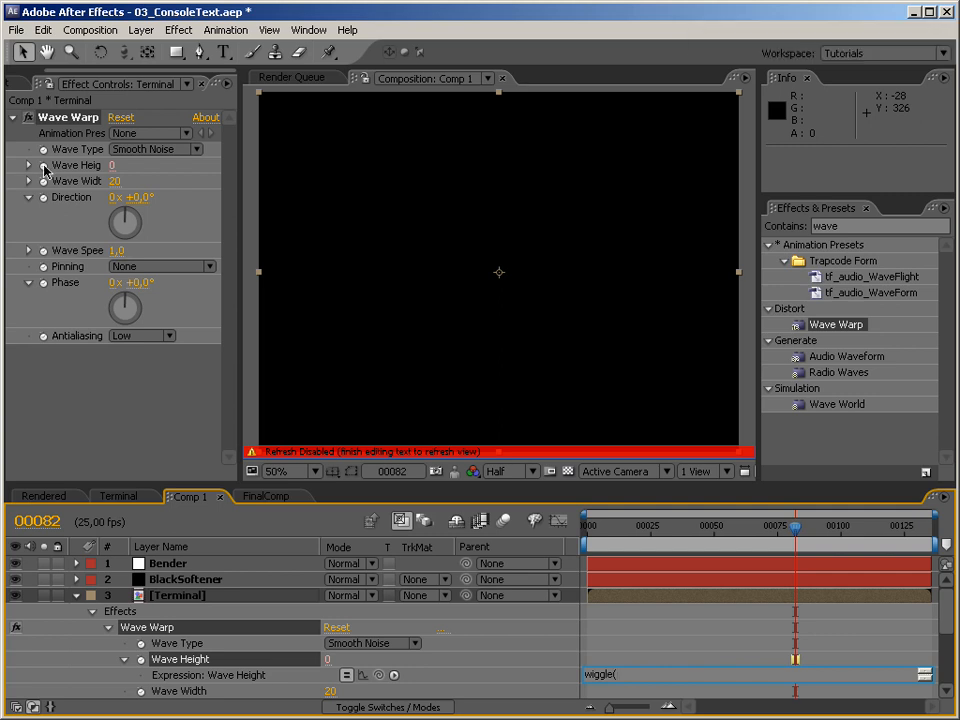
type("10")
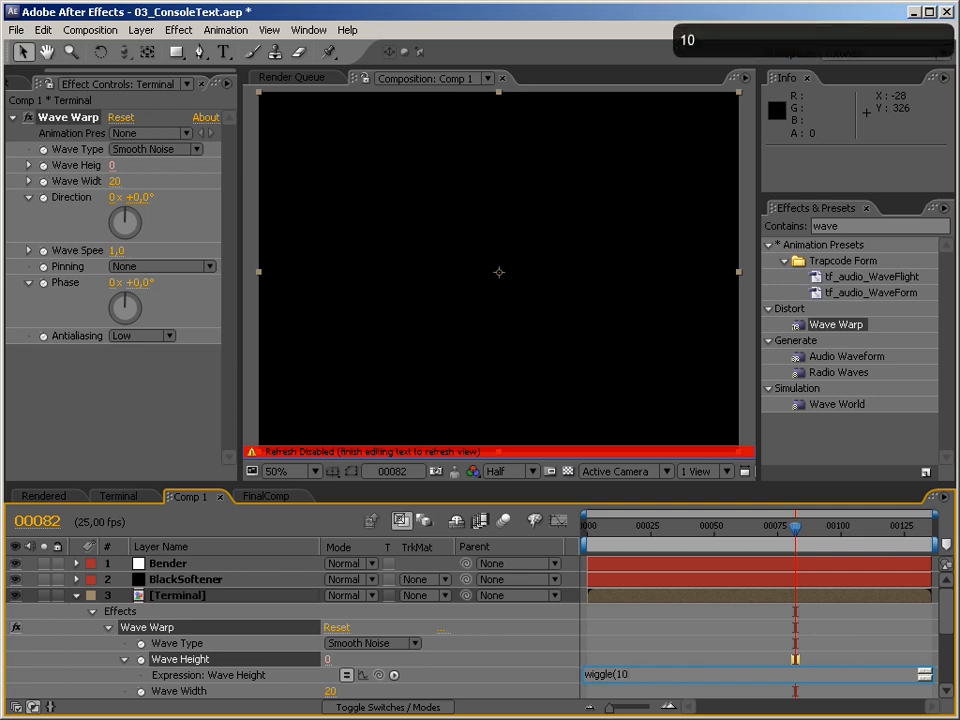
type(",")
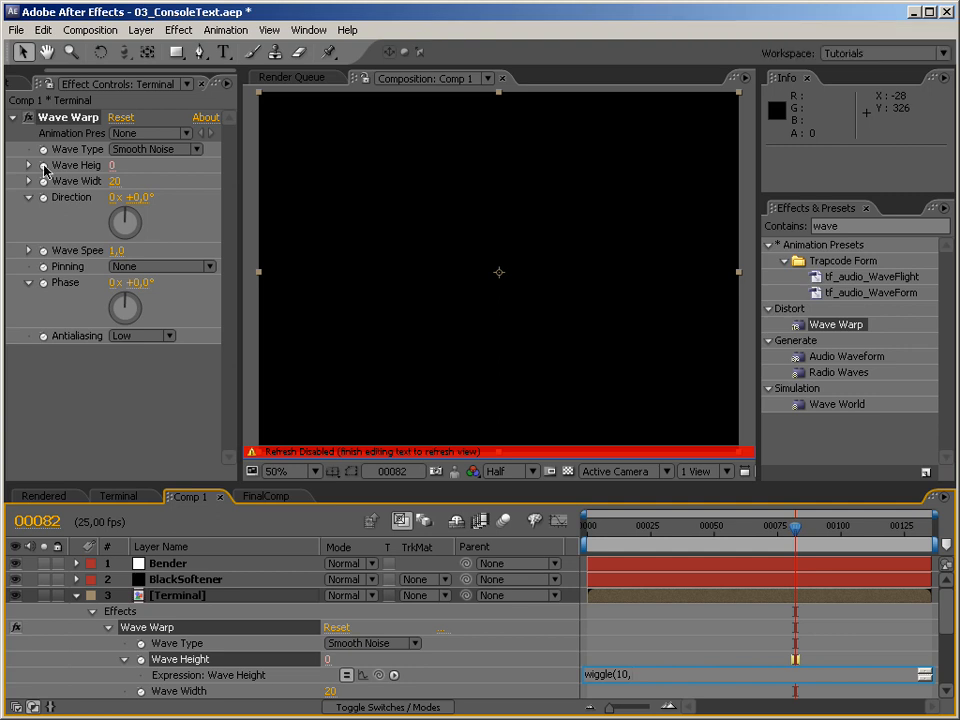
type("20")
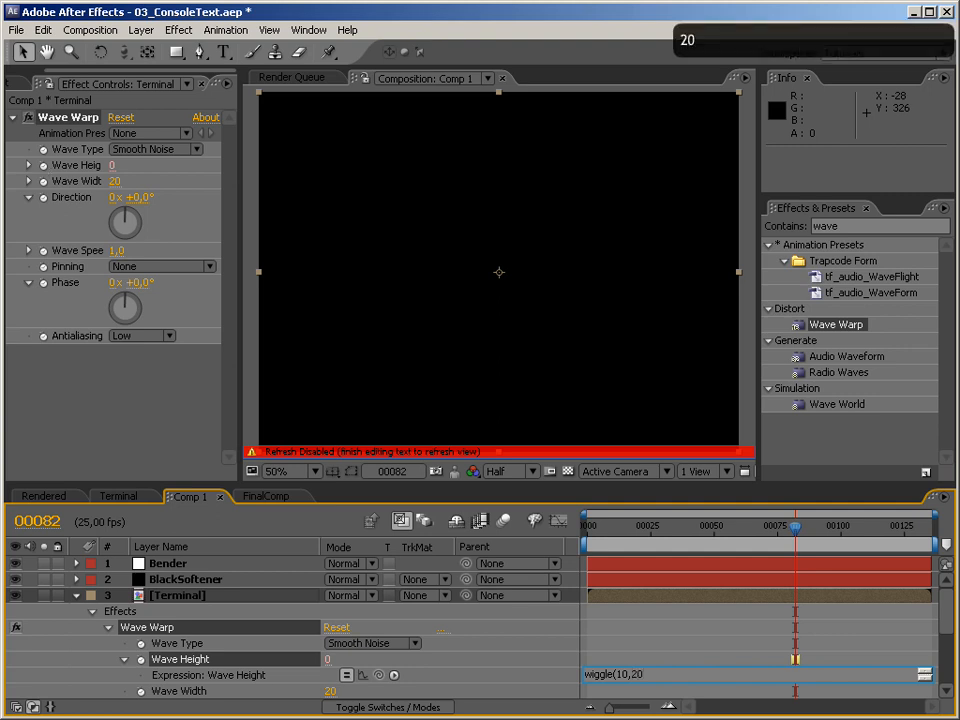
type(");")
key("Return")
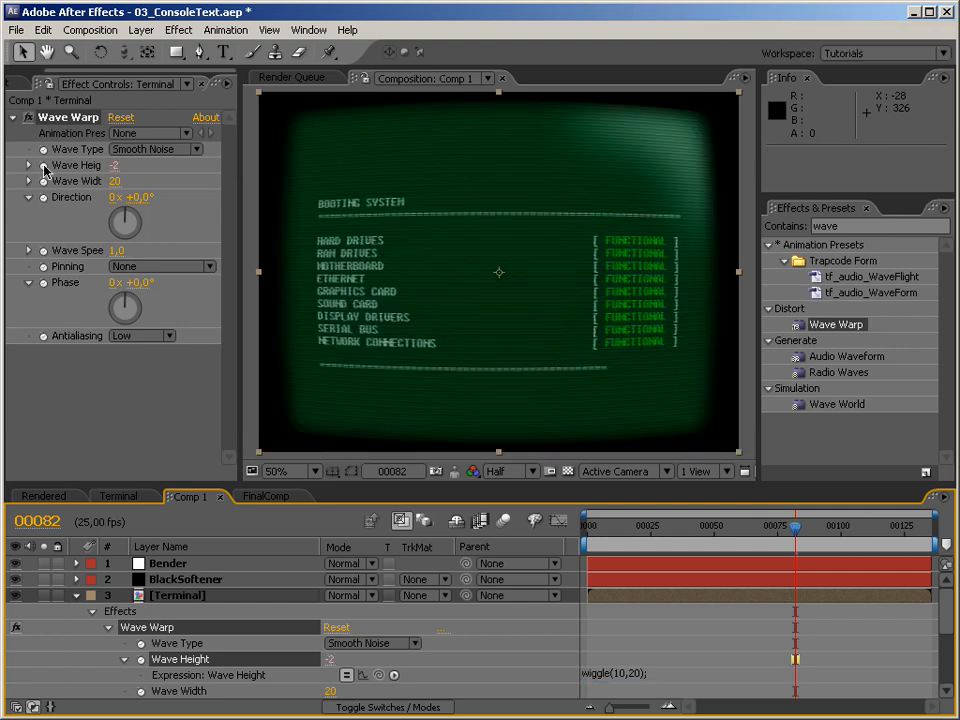
Step: Preview the wiggling text distortion in Comp 1 from frame 42
key("ctrl+shift+Left")
key("ctrl+shift+Left")
key("ctrl+shift+Left")
key("ctrl+shift+Left")
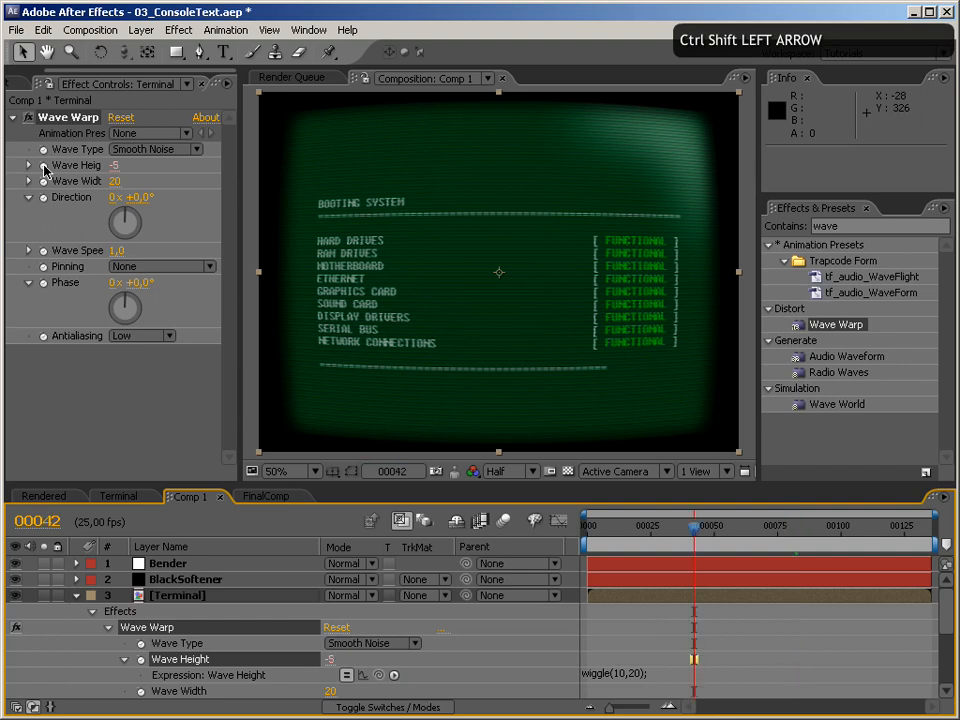
key("KP_0")
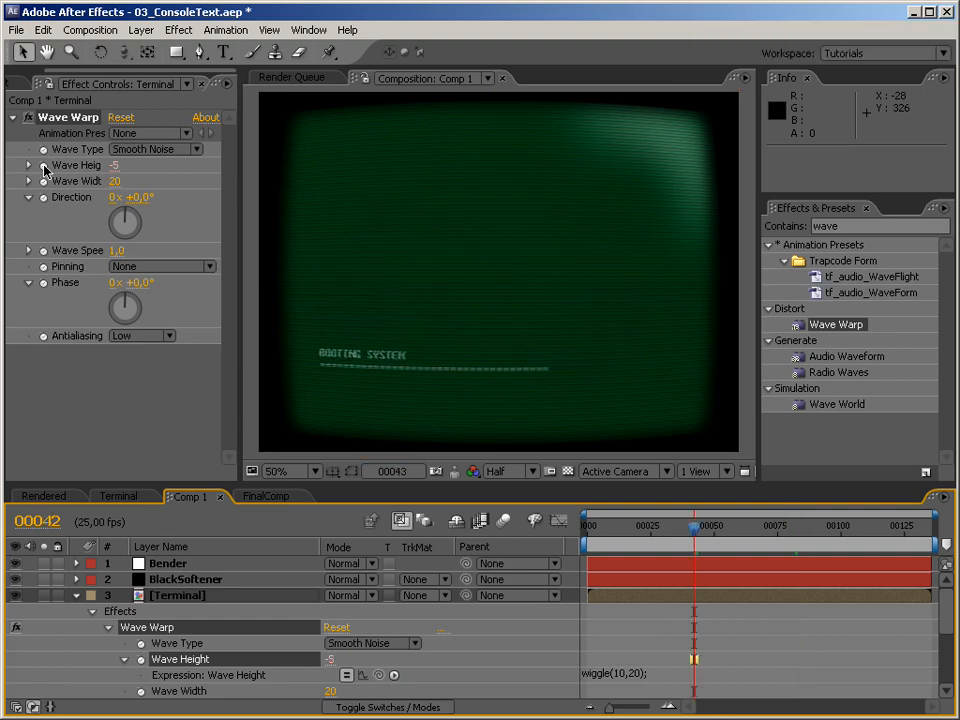
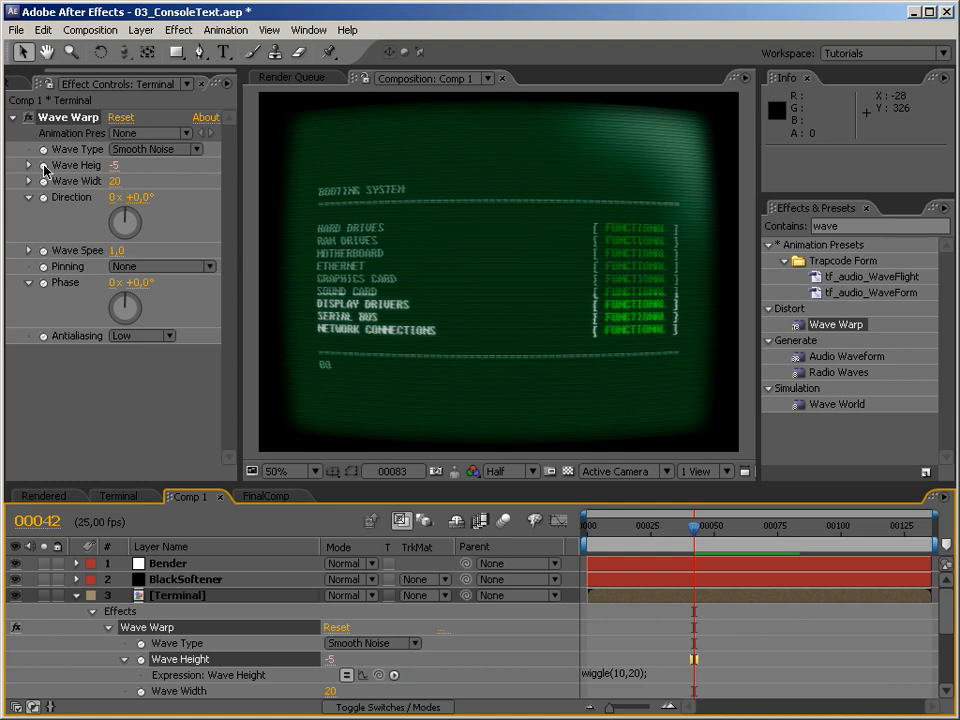
key("KP_0")
key("KP_0")
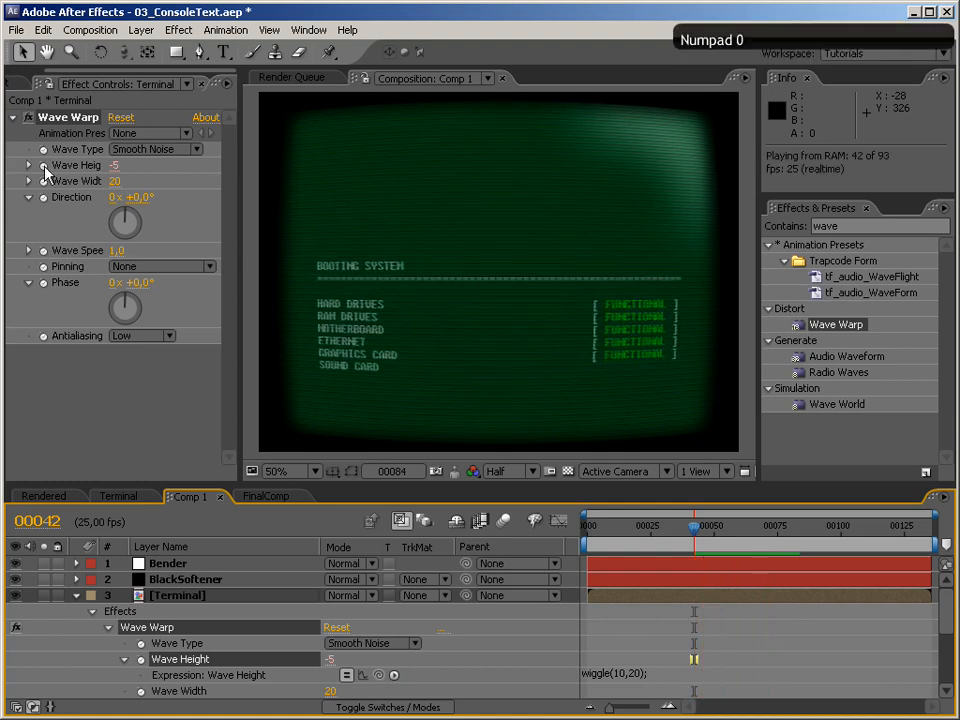
Step: Enlarge the Wave Height expression field and assign the wiggle to a variable so the line reads dist = wiggle(10,20);
left_click(675, 675)
left_click_drag(740, 682, 740, 719)
left_click(718, 632)
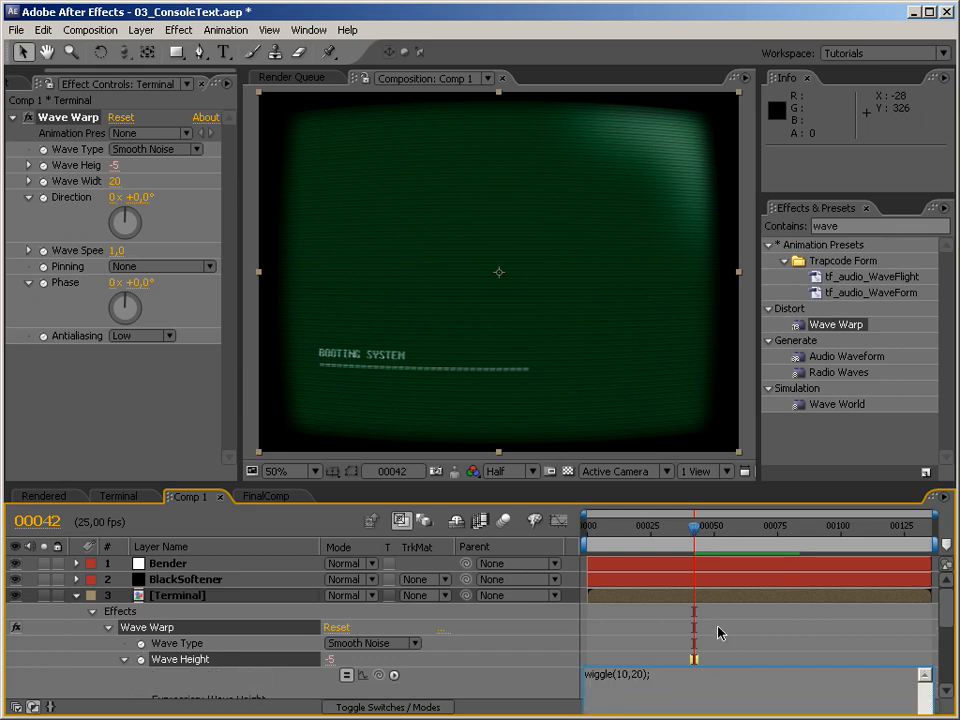
scroll(743, 628, "down", 5)
left_click(688, 607)
left_click(684, 607)
key("Home")
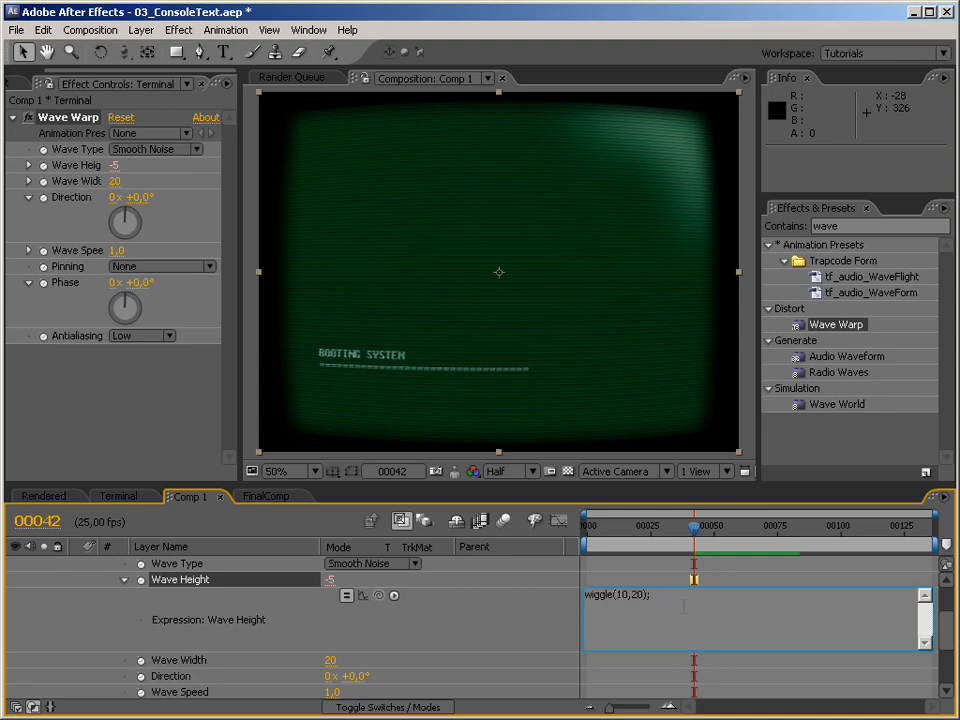
type("dist")
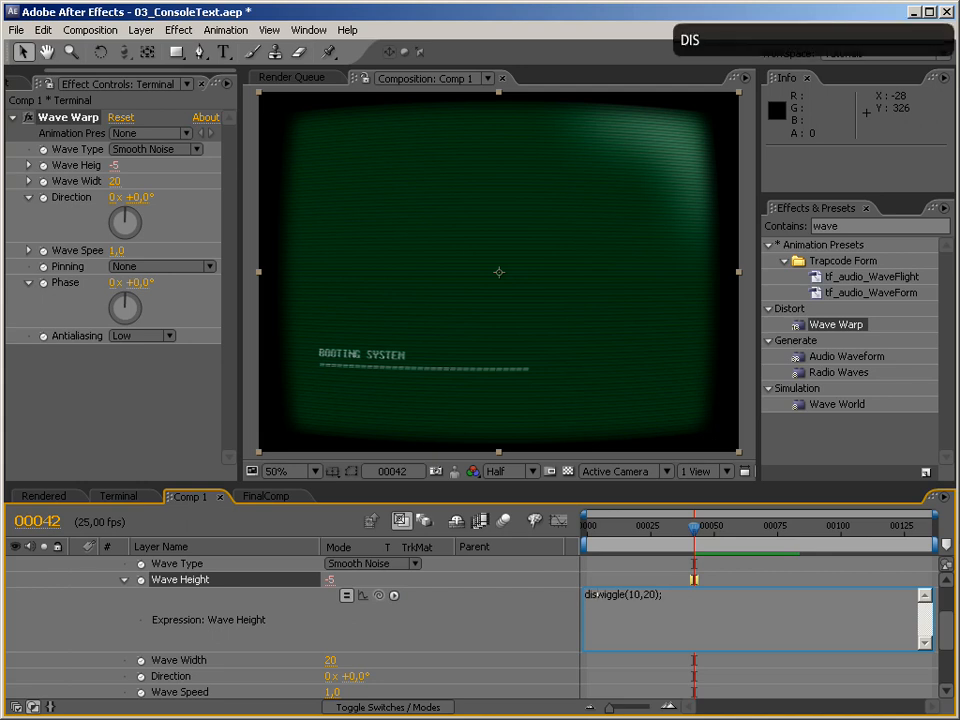
type(" =")
key("End")
key("Return")
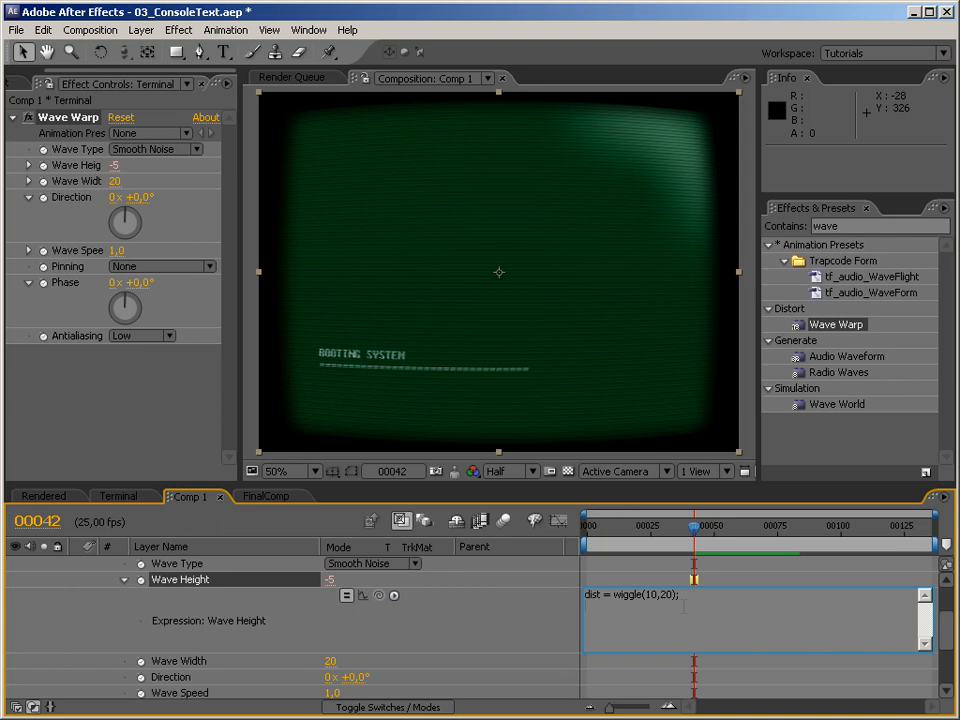
Step: Add the condition if(dist==10)50; as the second line of the Wave Height expression and preview the animation
type("if")
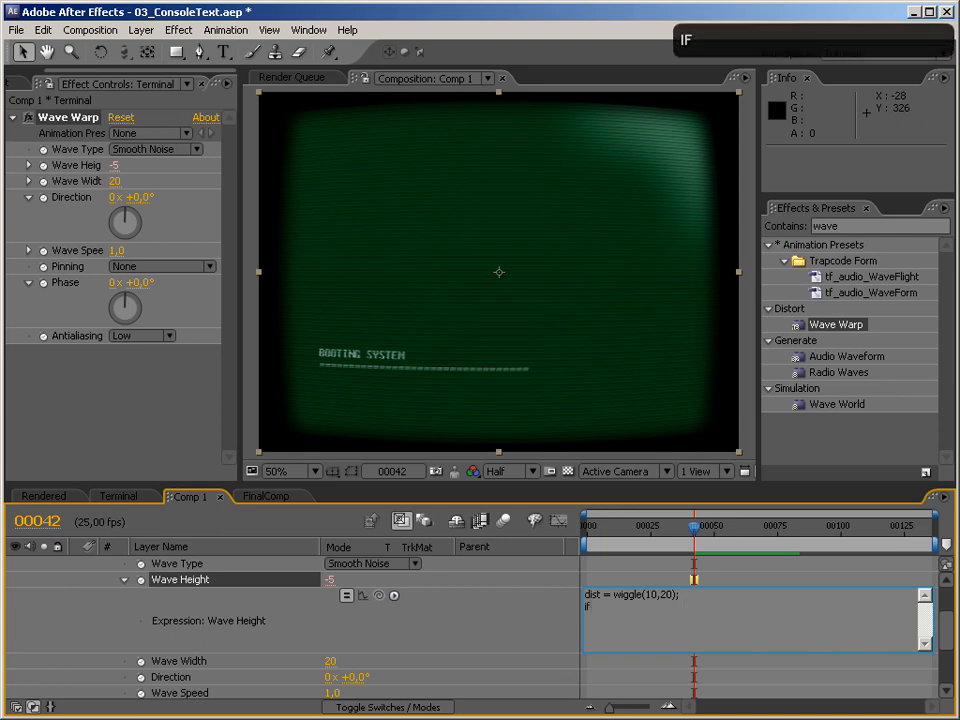
type("(")
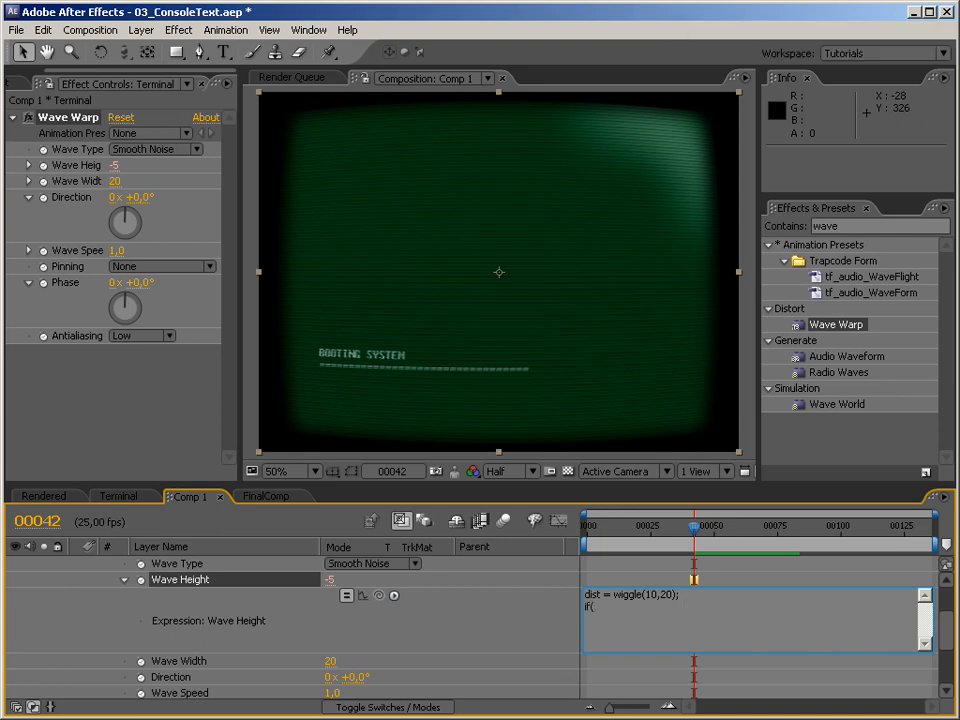
type("dist")
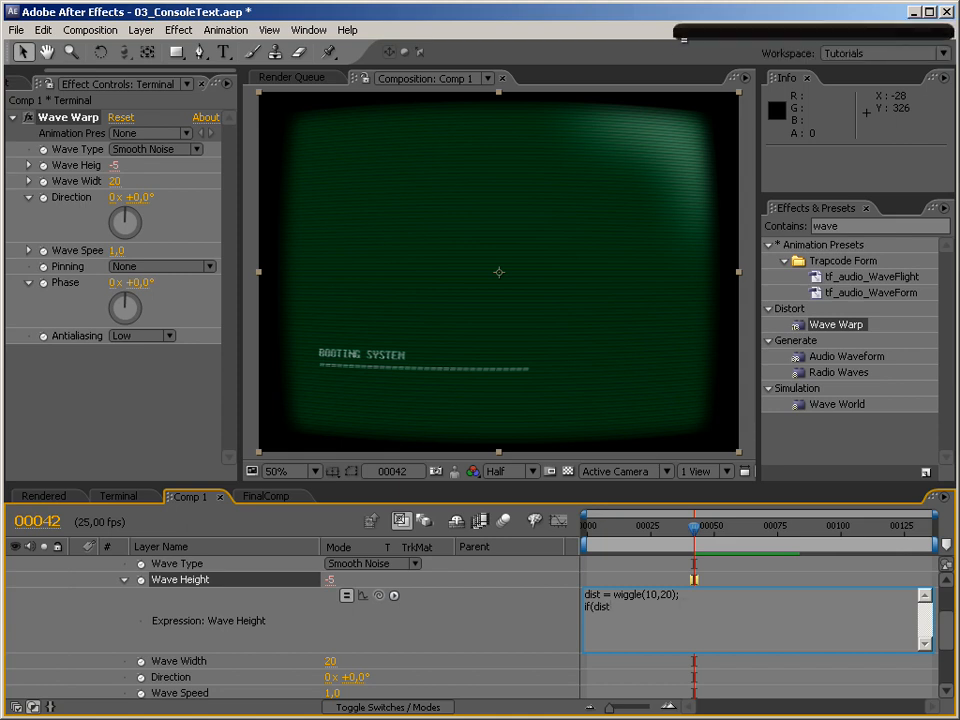
type("==")
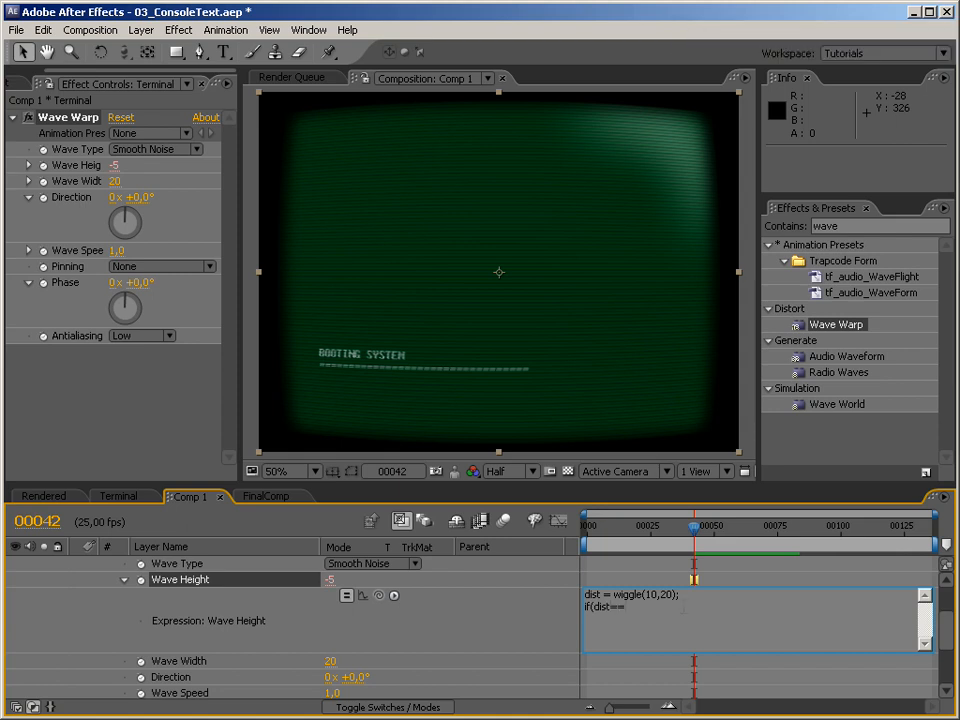
type("10)50;")
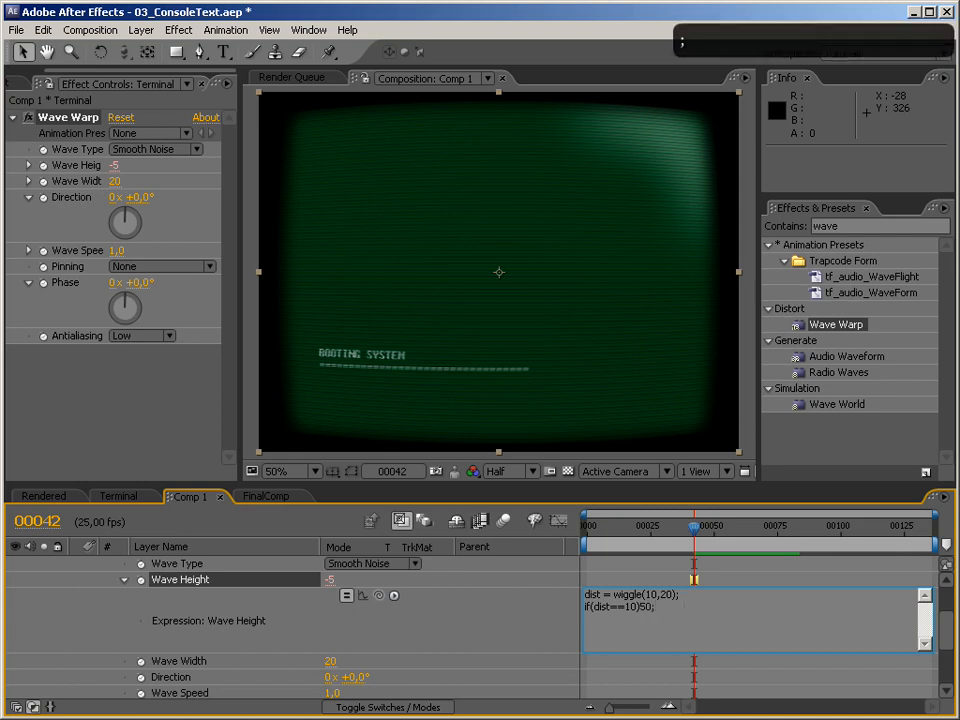
key("Return")
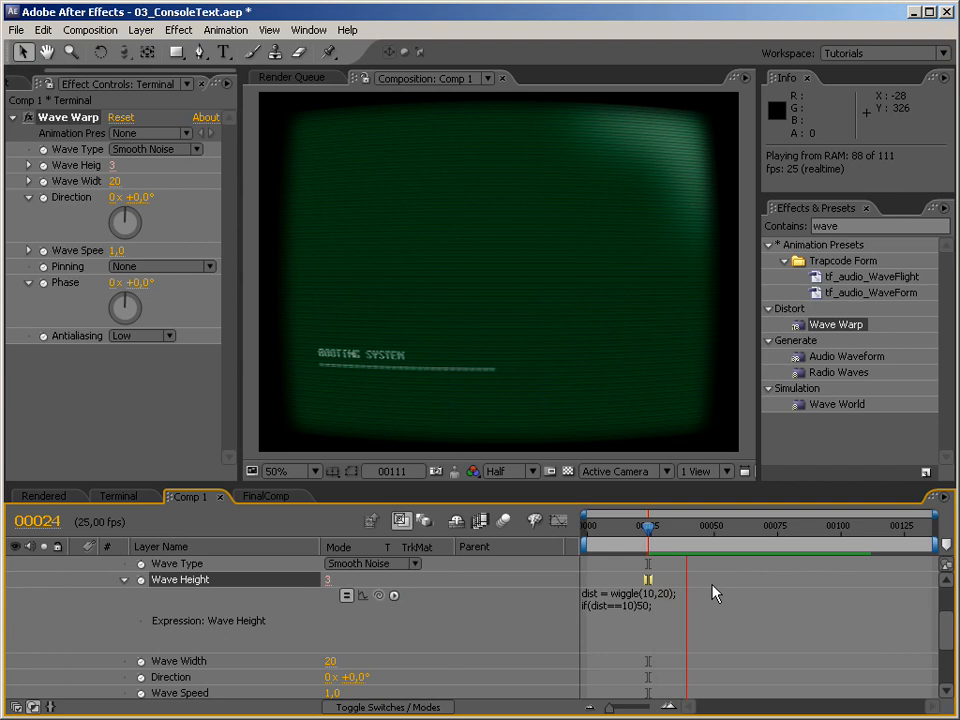
key("KP_0")
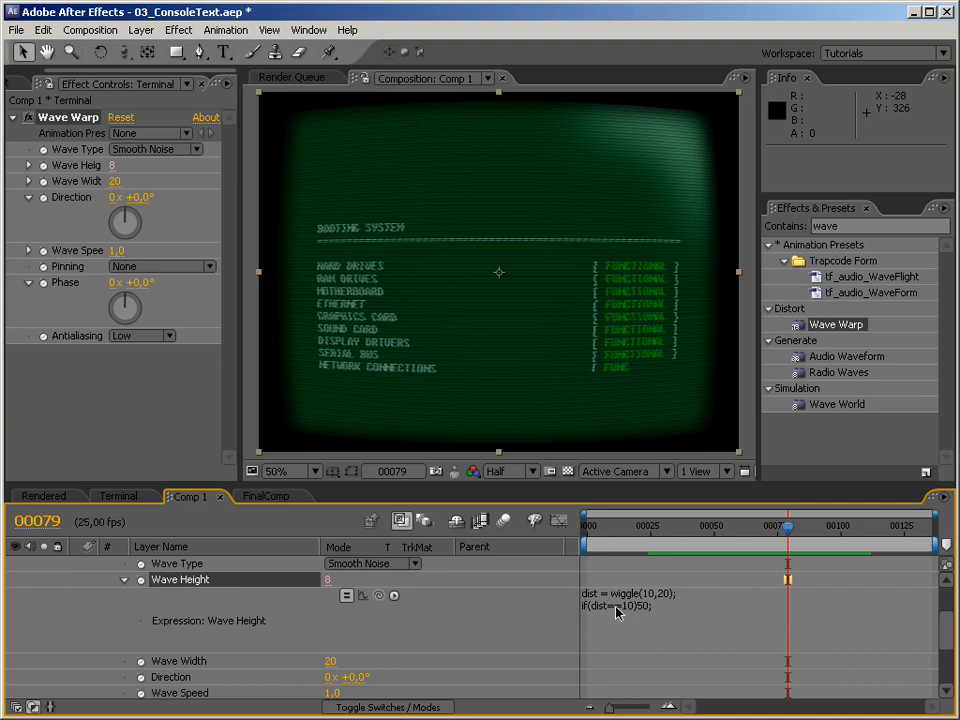
Step: Round the variable in the Wave Height condition so the line reads if(Math.round(dist)==10)50;
left_click(616, 611)
key("Left")
key("Left")
key("Left")
key("Left")
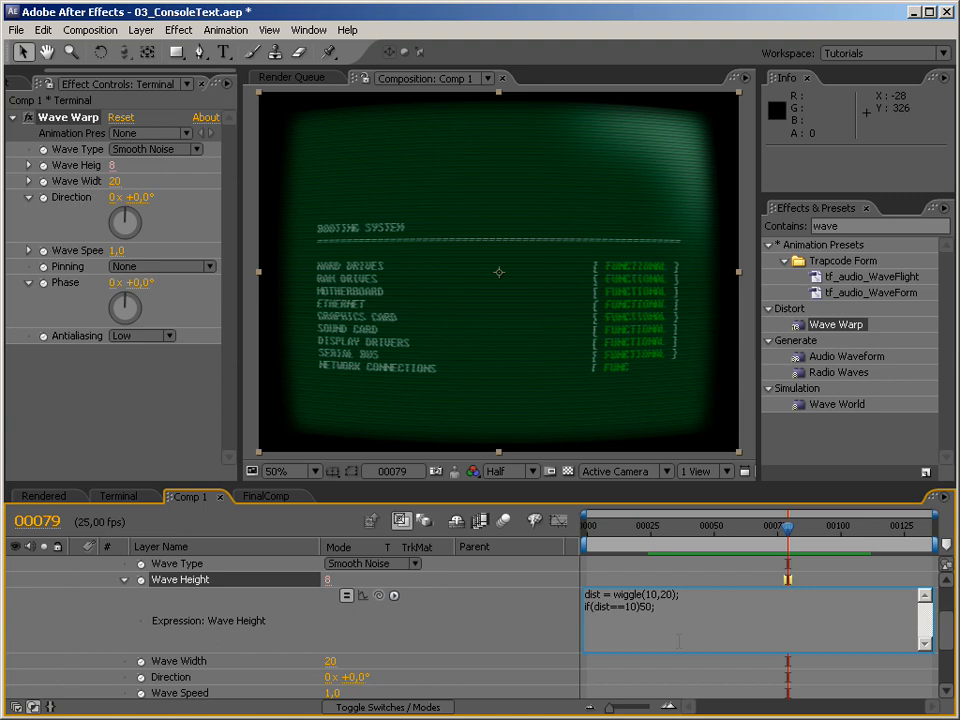
type("Math.rou")
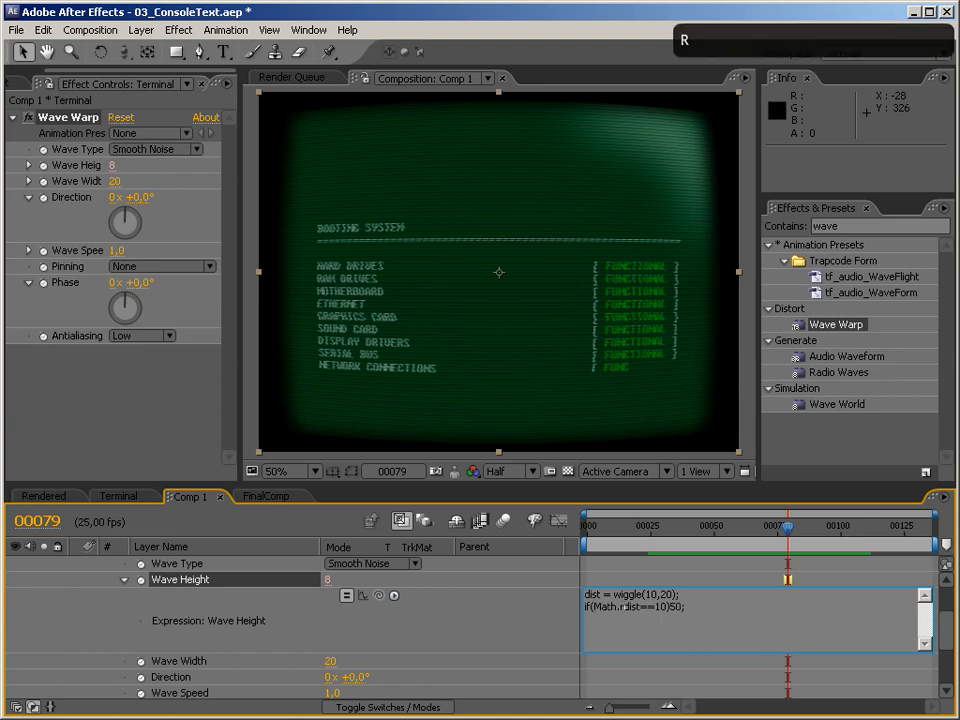
type("nd(")
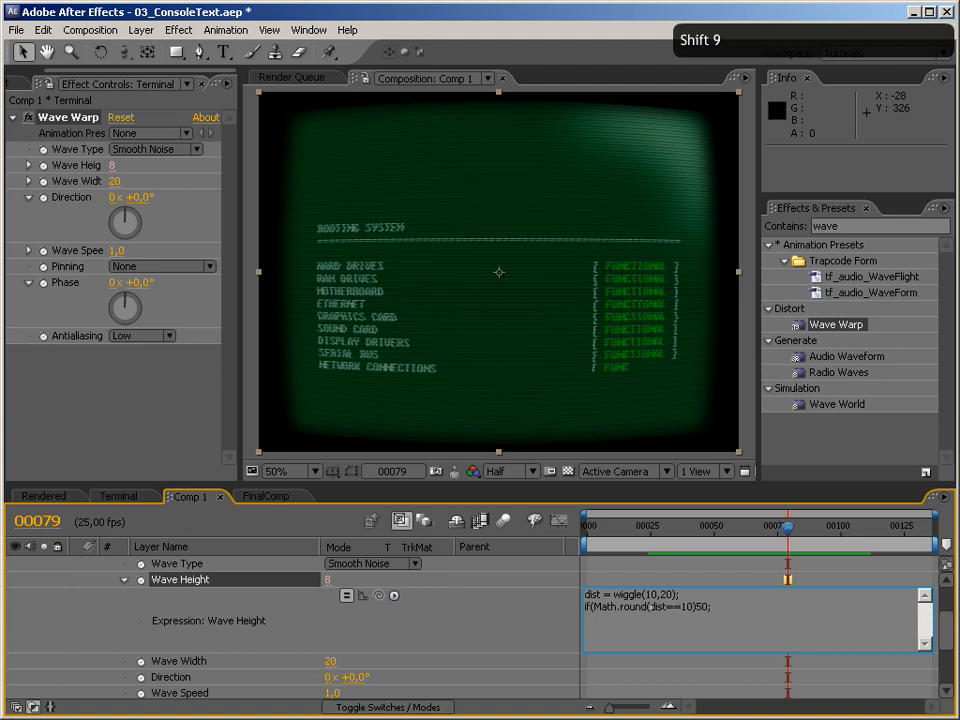
key("Right")
key("Right")
key("Right")
key("Right")
type(")")
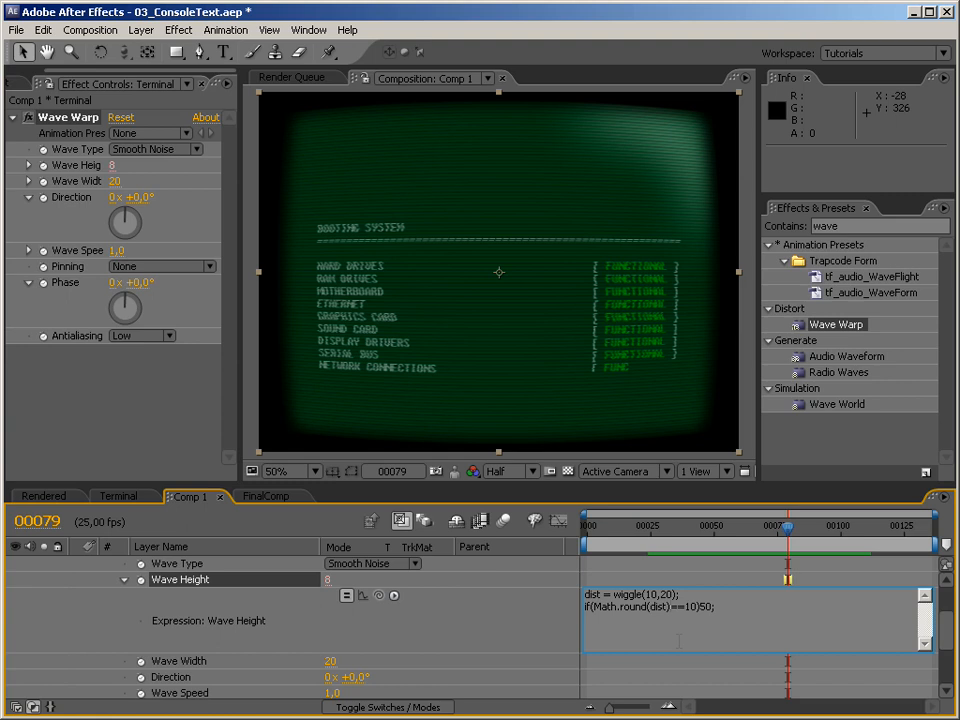
Step: Apply the edited Wave Height expression and preview the Comp 1 animation from frame 20
key("End")
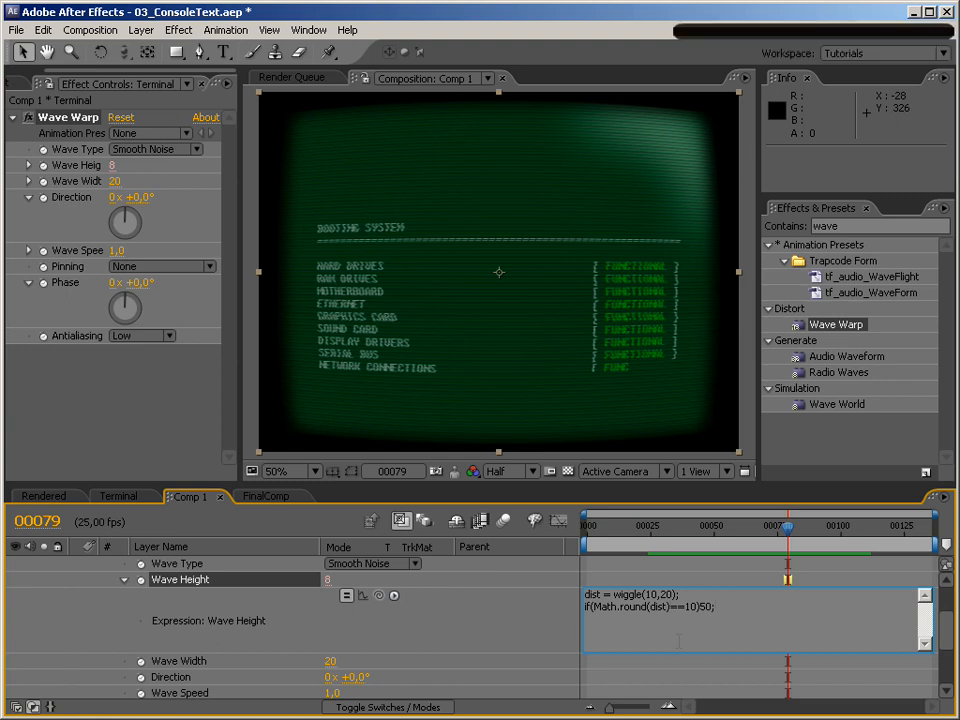
key("KP_Enter")
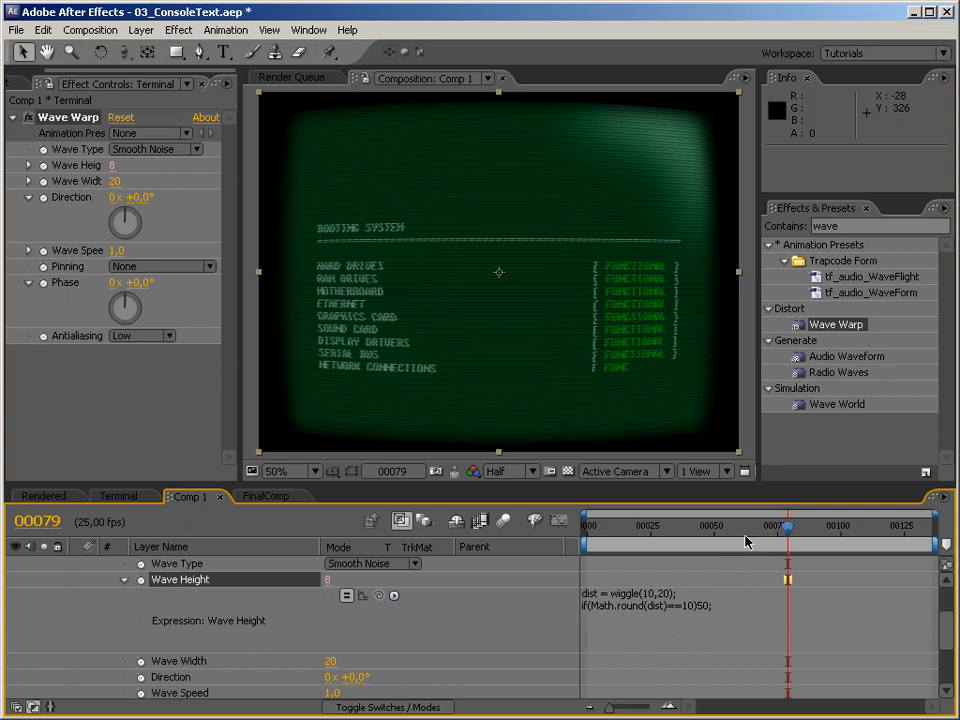
left_click(638, 530)
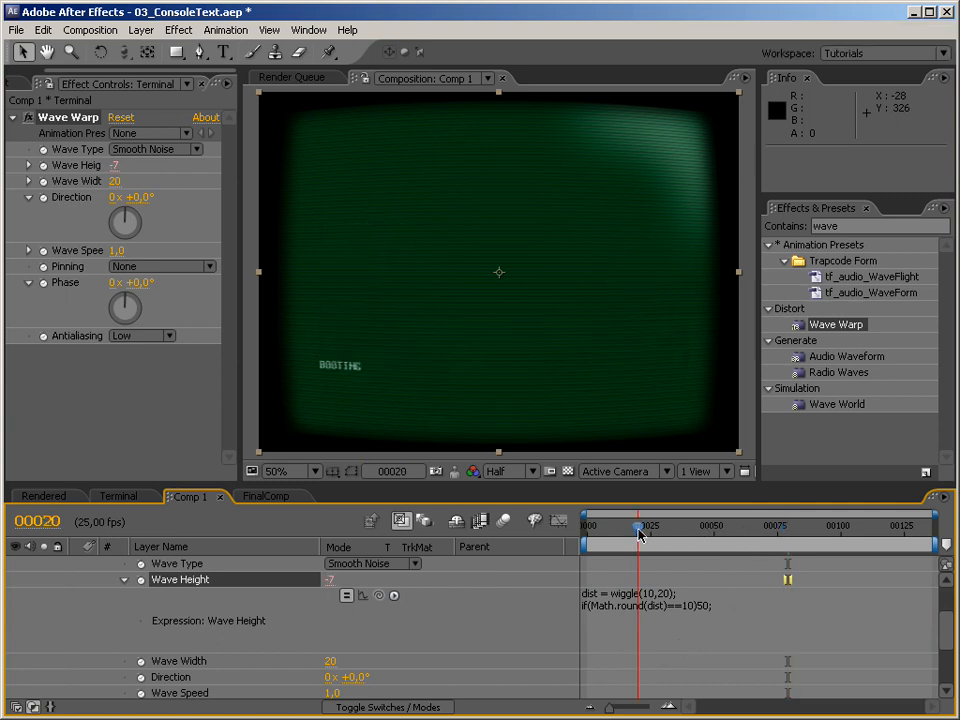
key("KP_0")
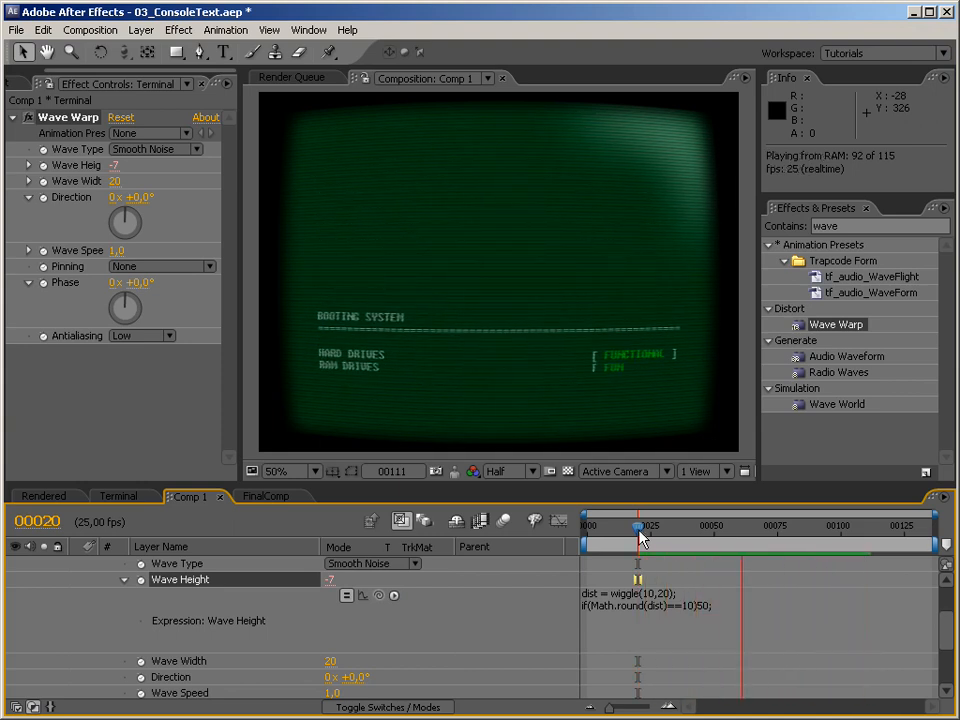
key("KP_0")
Step: Scrub Comp 1 between frames 86 and 104, and compare its distortion with FinalComp around frame 91
left_click_drag(808, 528, 850, 538)
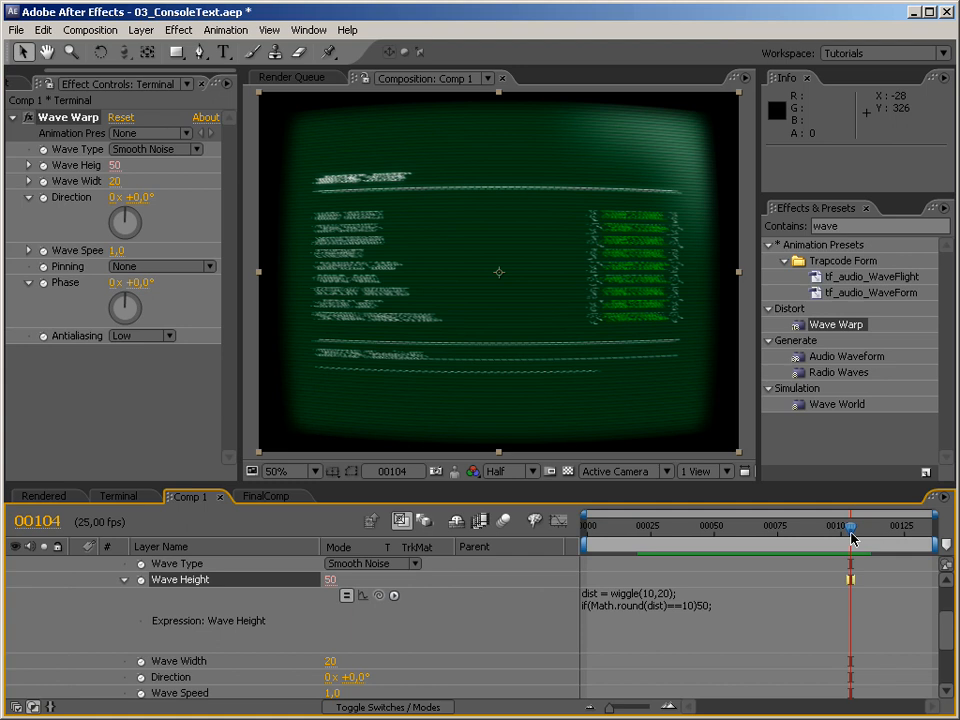
left_click_drag(851, 538, 808, 531)
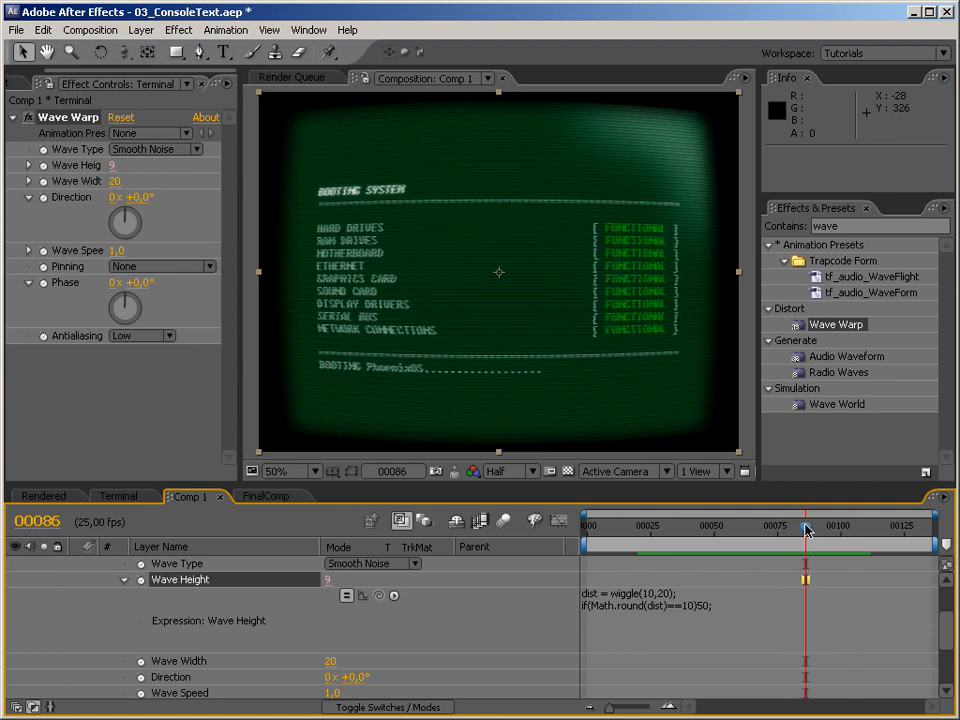
left_click(272, 497)
left_click_drag(784, 536, 818, 533)
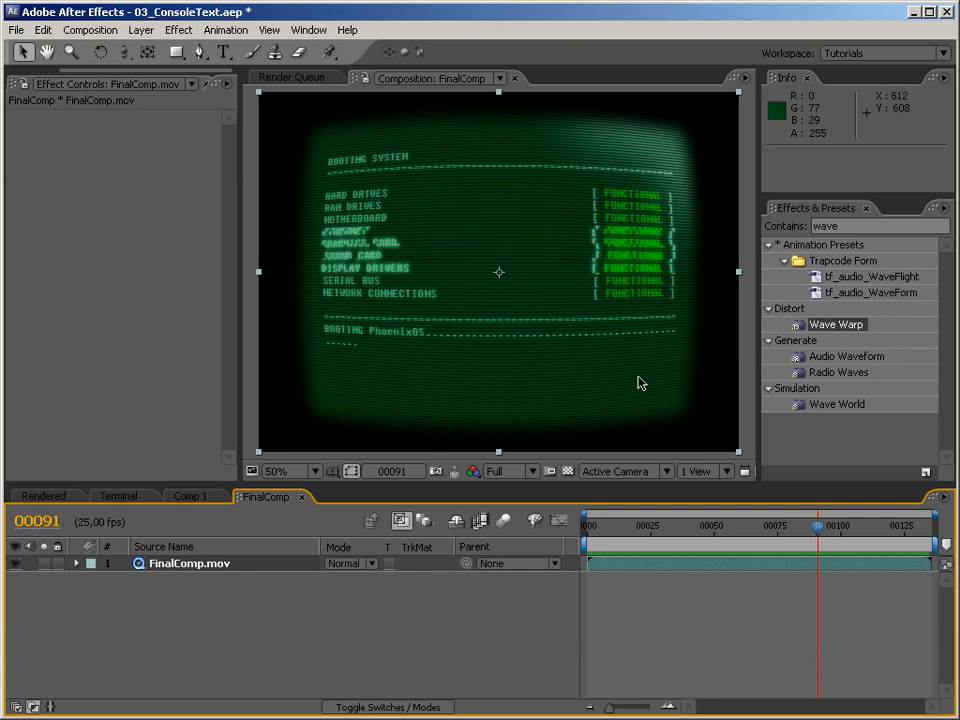
Step: Add the Wave Warp effect to the Glow layer in the Terminal composition, placing it after the Glow effect
left_click(193, 500)
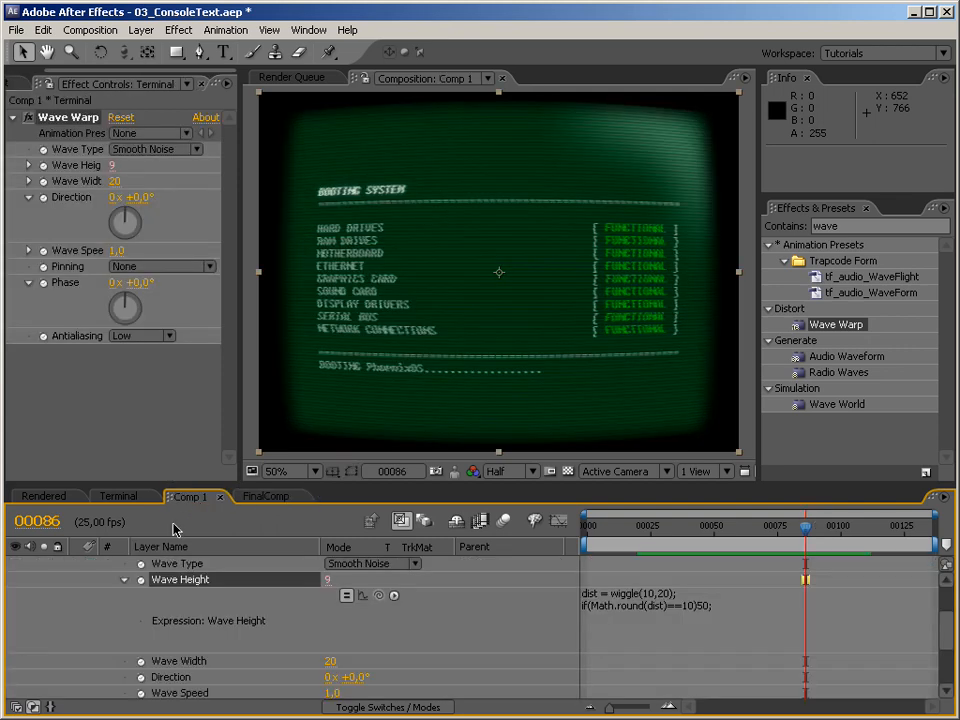
left_click(118, 498)
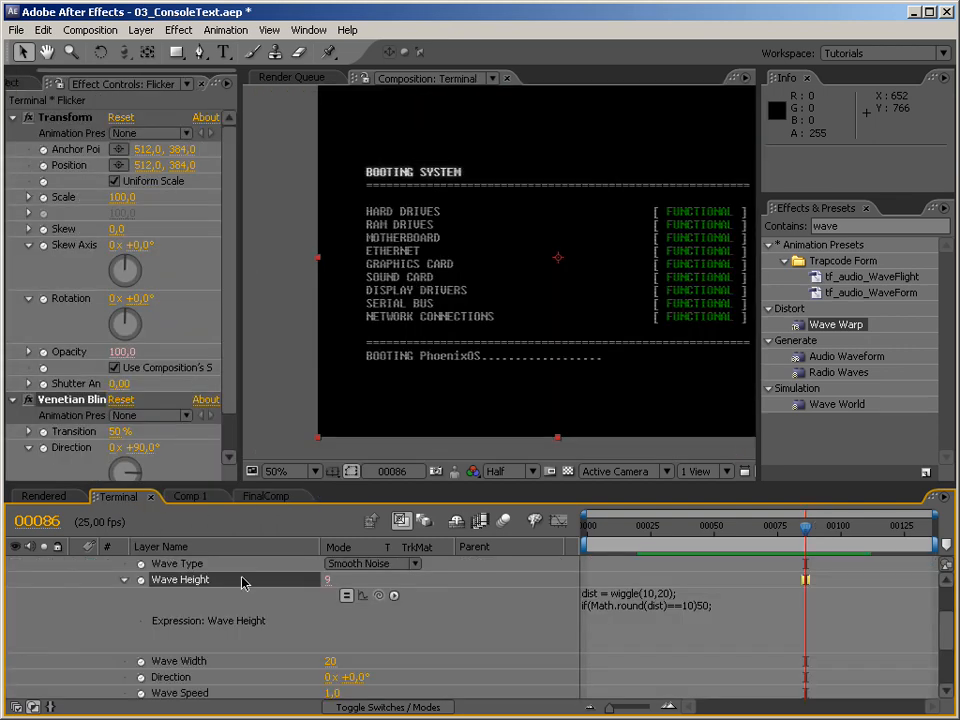
left_click(208, 580)
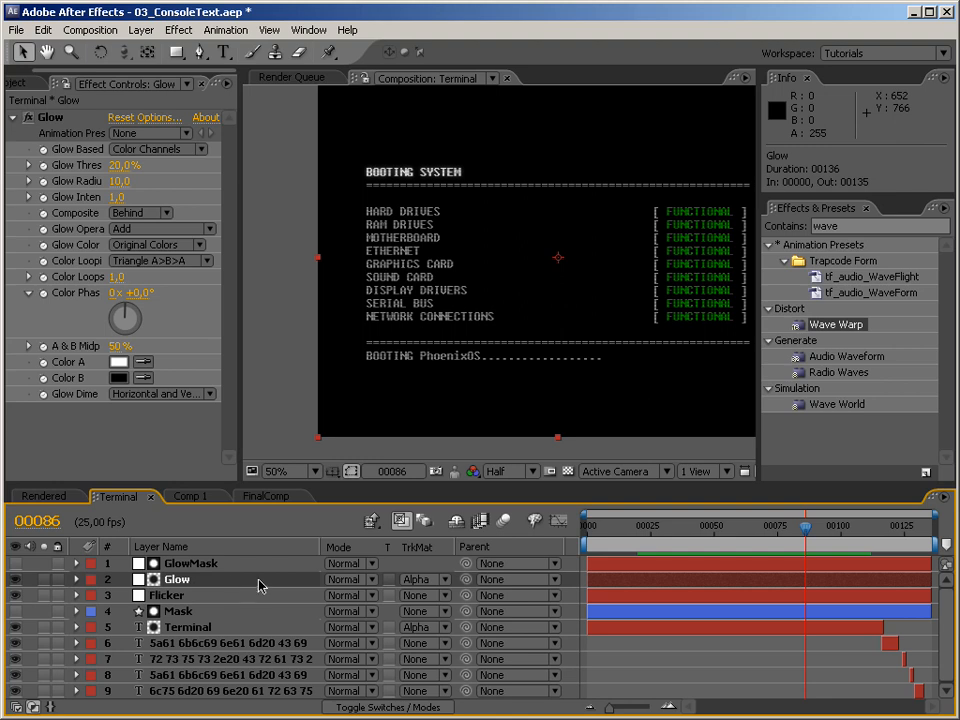
left_click_drag(832, 325, 186, 411)
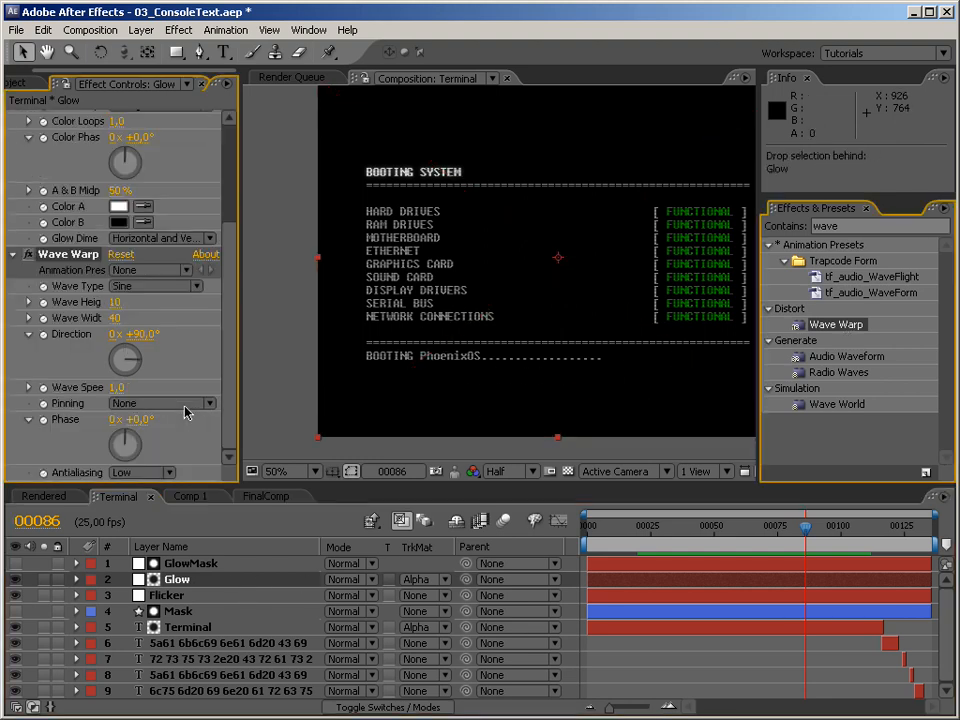
Step: Scrub the Terminal composition and advance frame by frame to frame 92 to examine the Wave Warp within the glow band
left_click(786, 541)
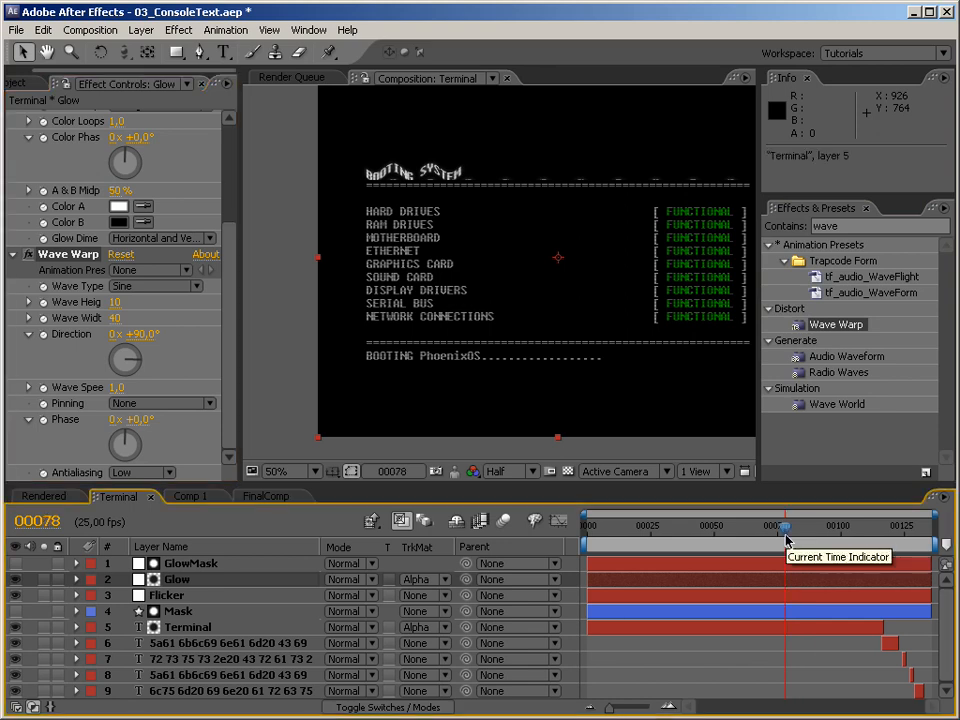
left_click(773, 540)
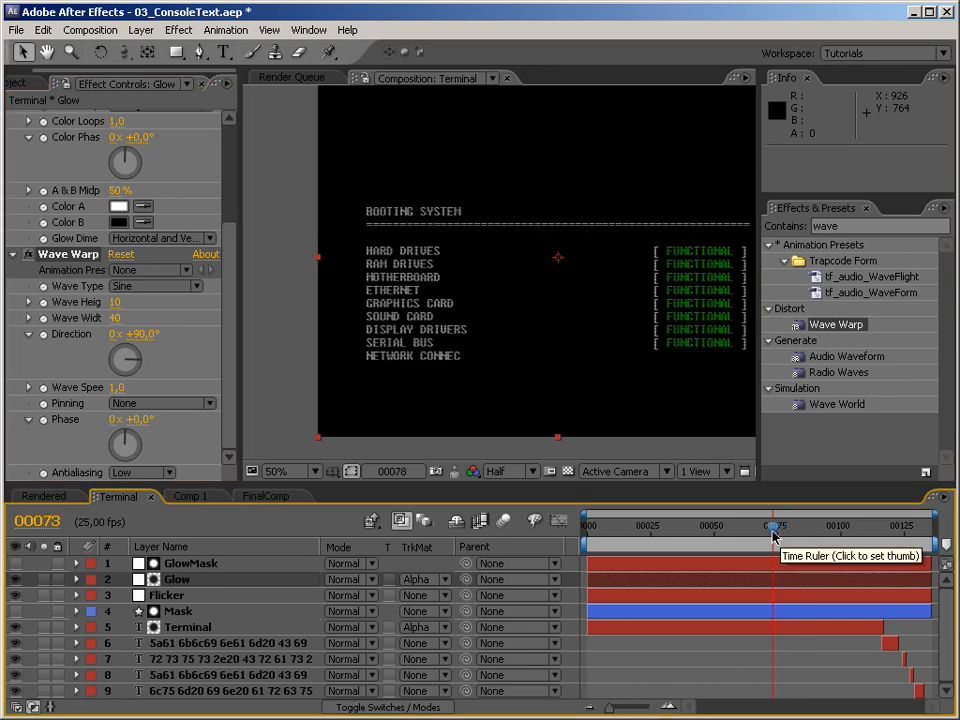
left_click(751, 539)
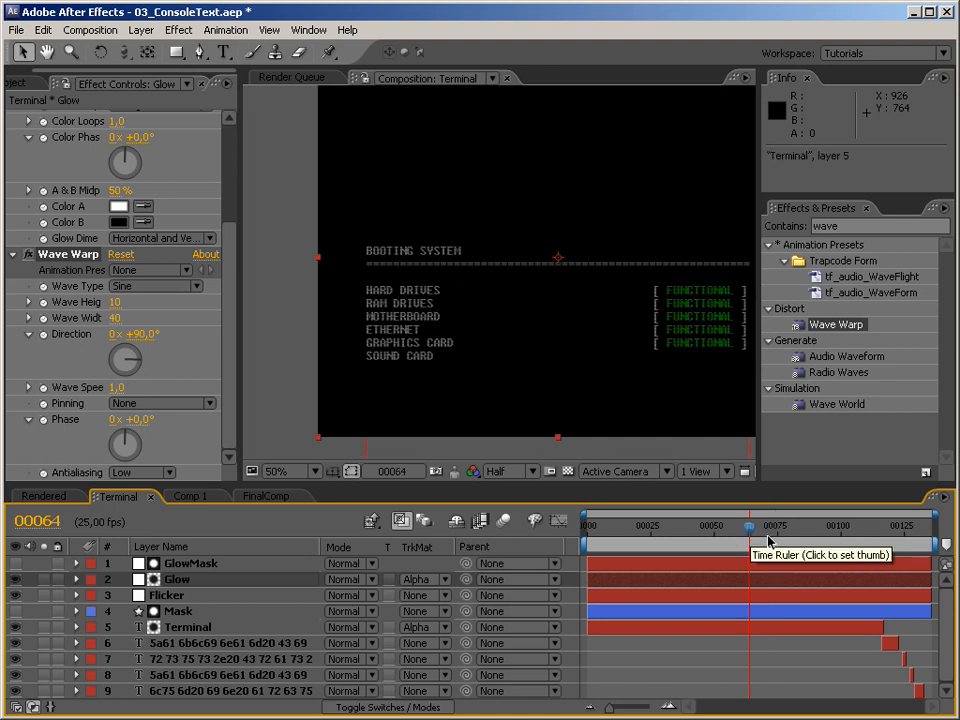
left_click(787, 541)
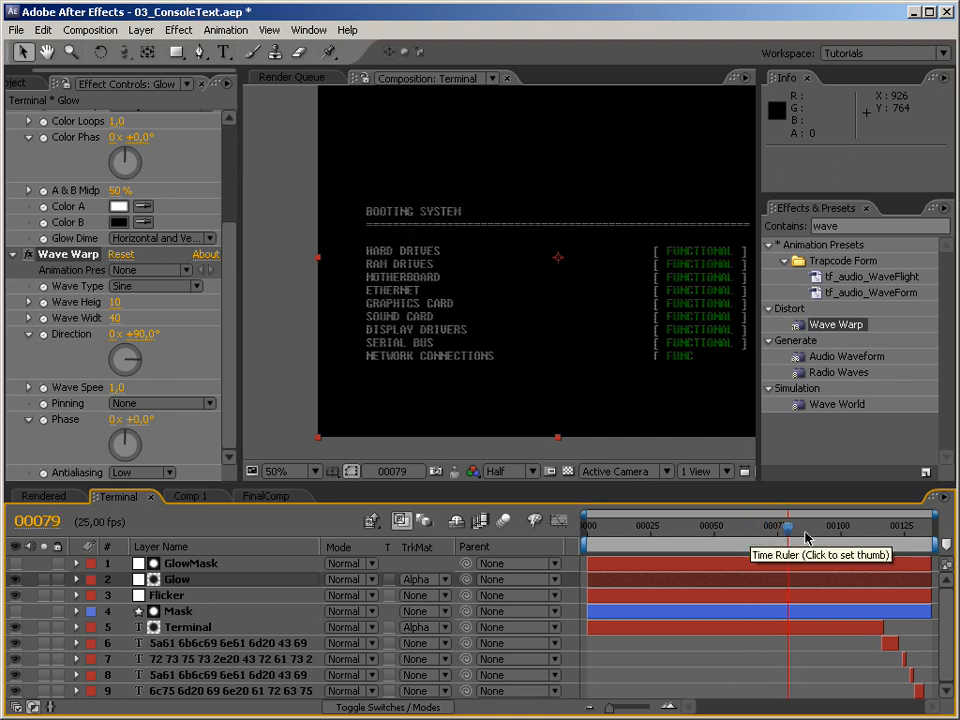
key("ctrl+Right")
key("ctrl+Right")
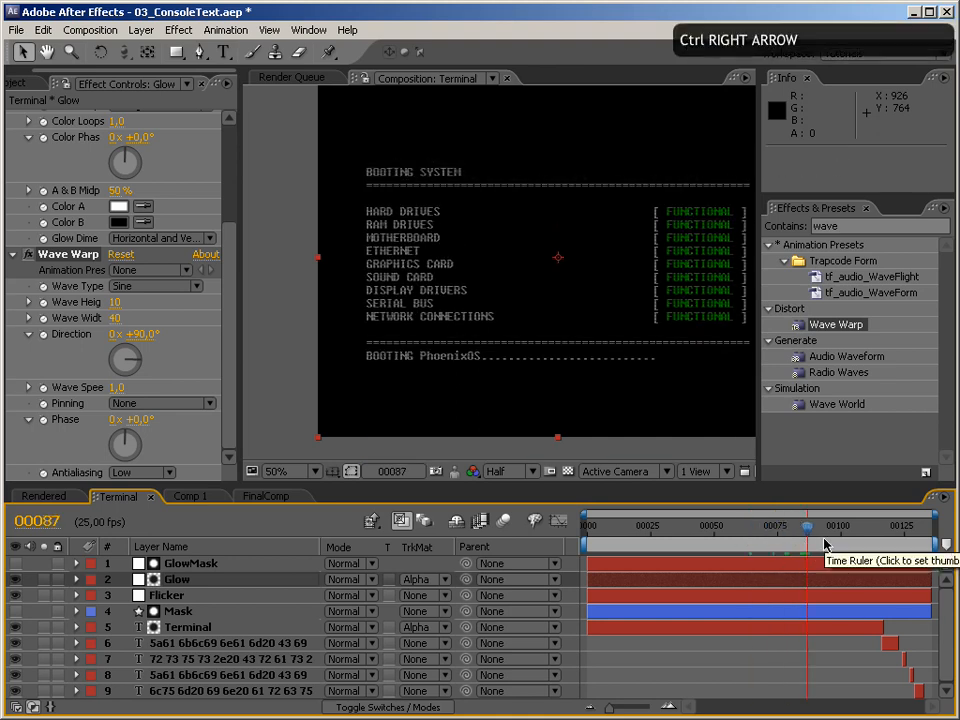
key("ctrl+Right")
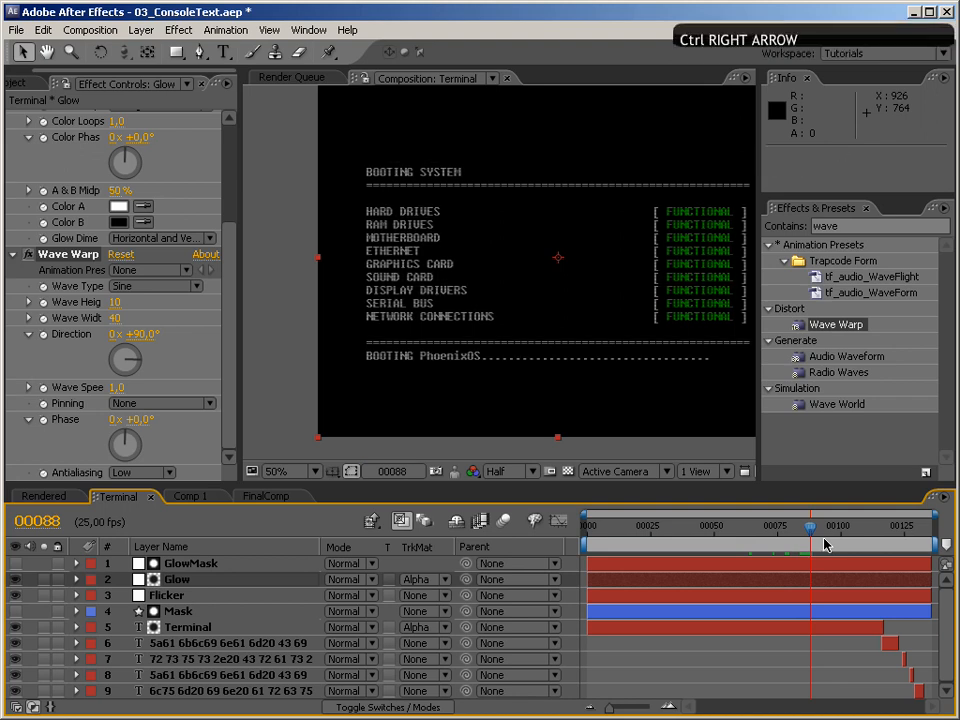
key("ctrl+Right")
key("ctrl+Right")
key("ctrl+Right")
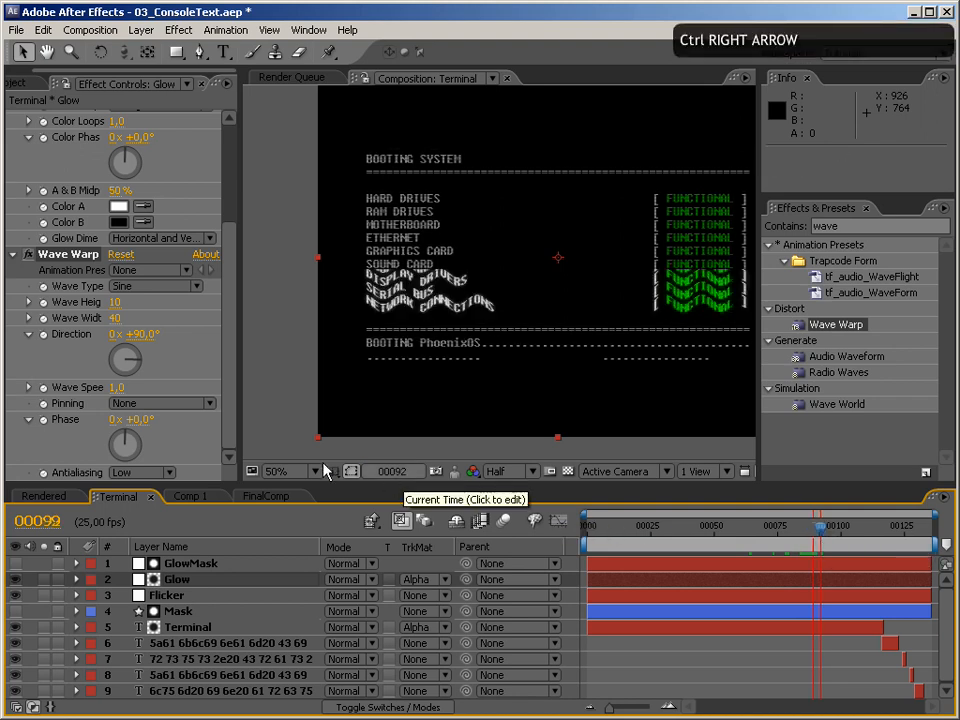
Step: Set the direction of the Glow layer's Wave Warp to 0° and its wave type to Square
left_click(146, 334)
type("0")
key("Return")
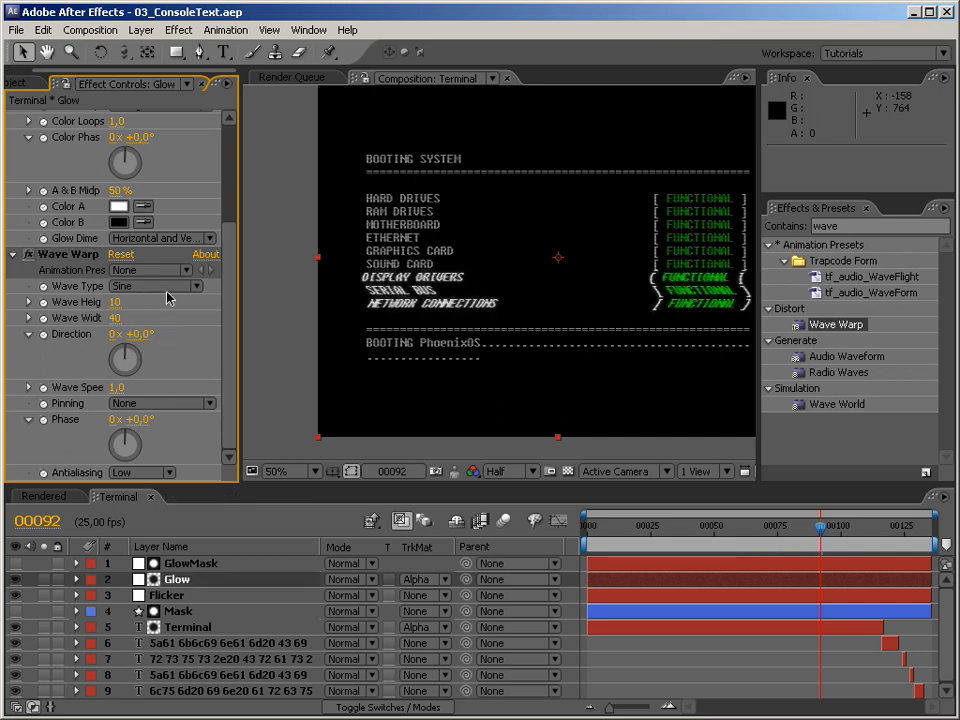
left_click(172, 293)
left_click(190, 290)
left_click(190, 292)
left_click(144, 305)
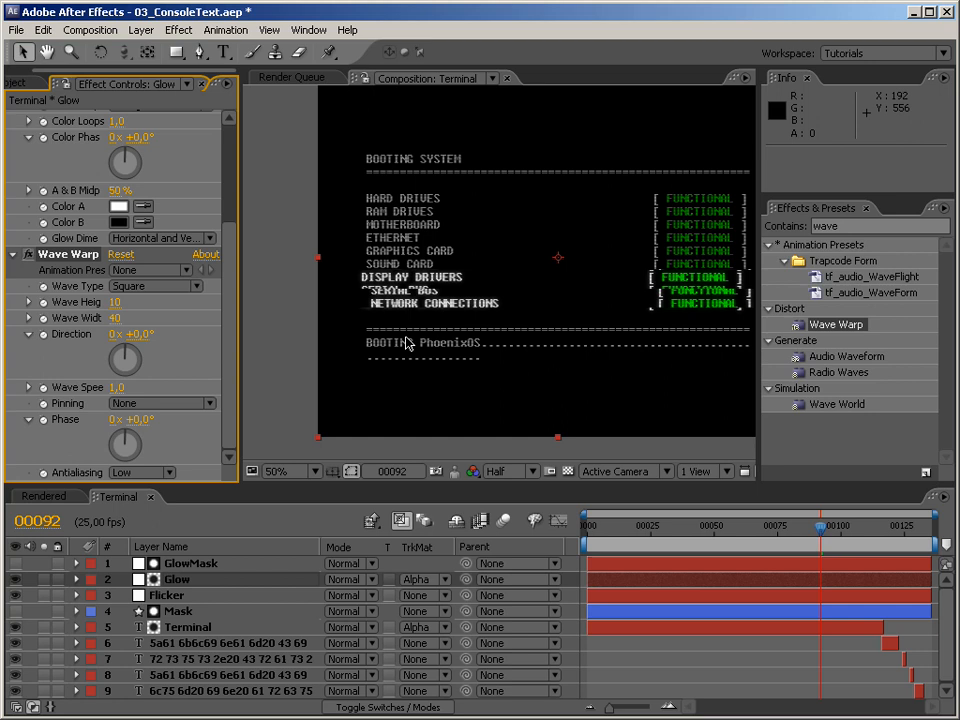
Step: Set the wave width of the Glow layer's Wave Warp to 28
left_click(116, 320)
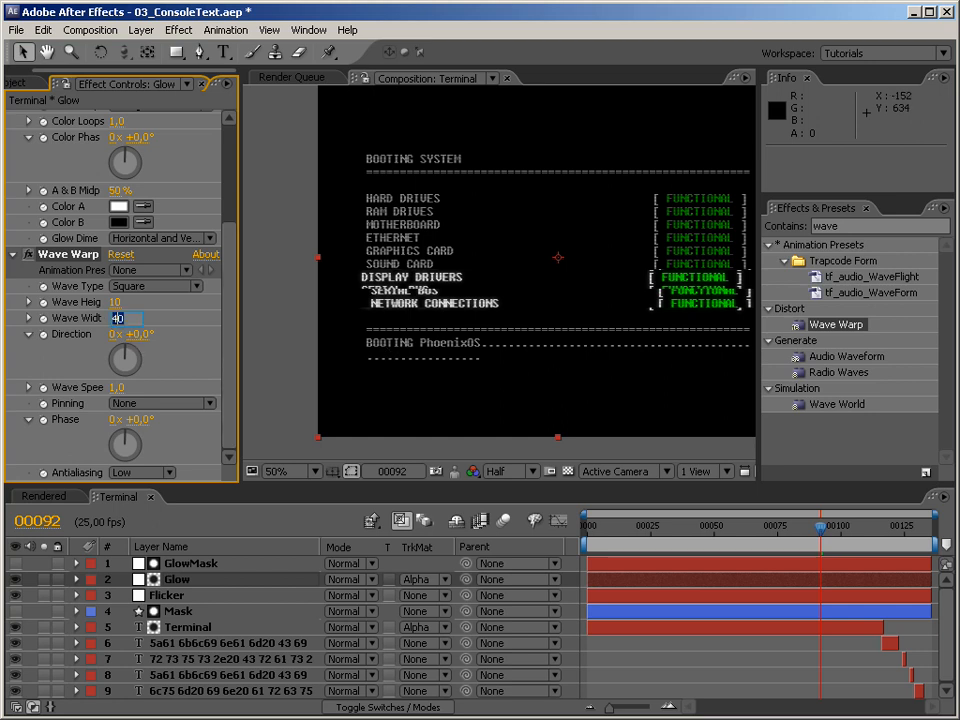
type("28")
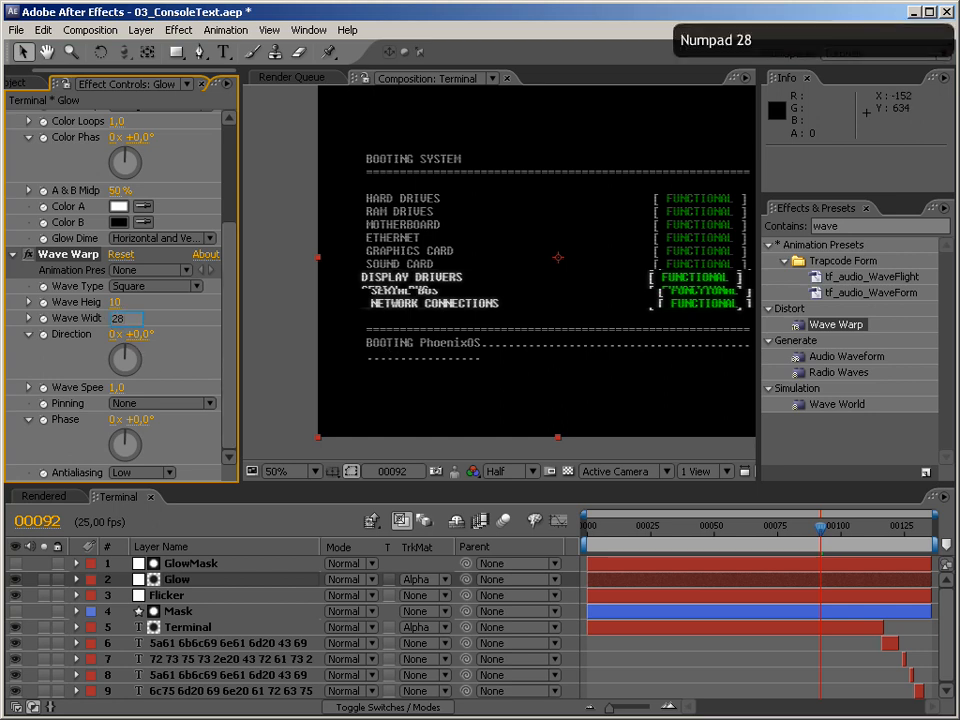
key("Return")
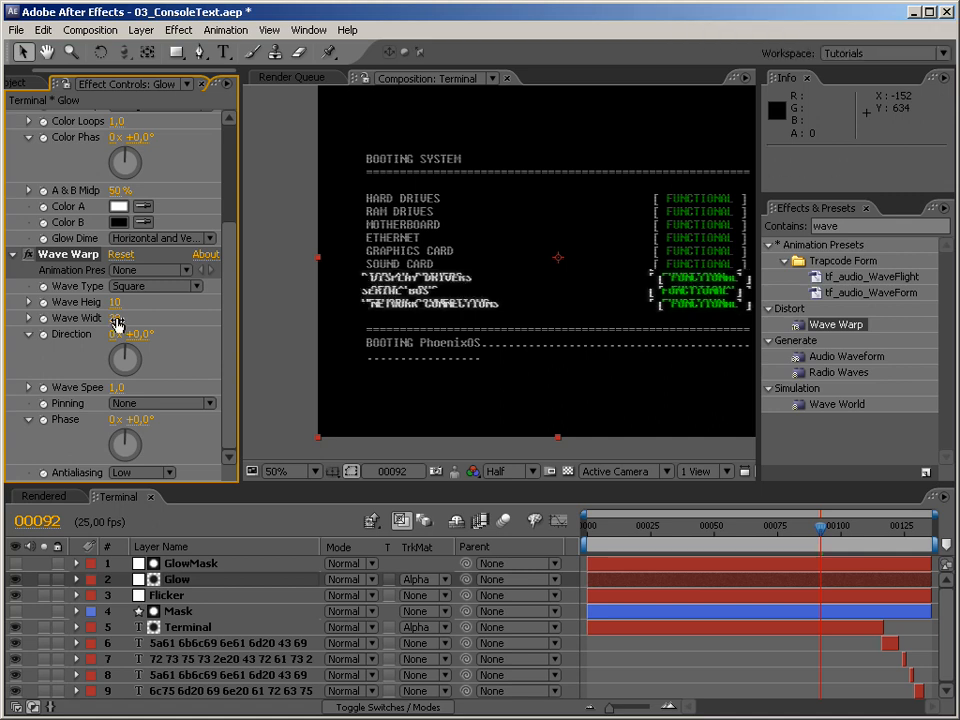
Step: Raise the Wave Warp phase on the Glow layer in 10° increments, trying up to 100° and settling on 90°
left_click(136, 420)
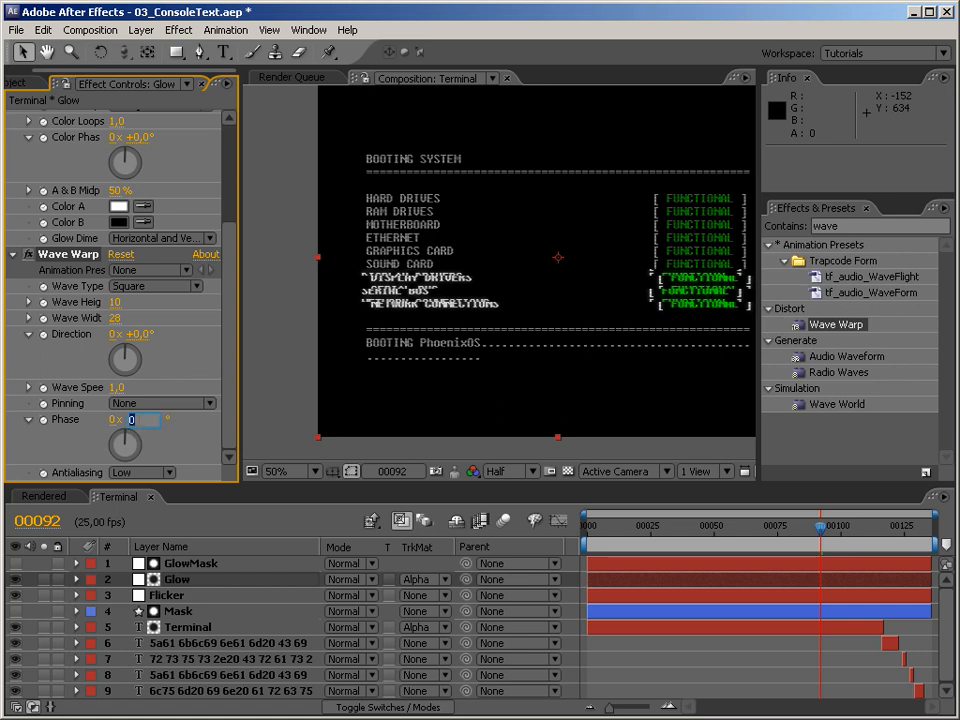
key("shift+Up")
key("shift+Up")
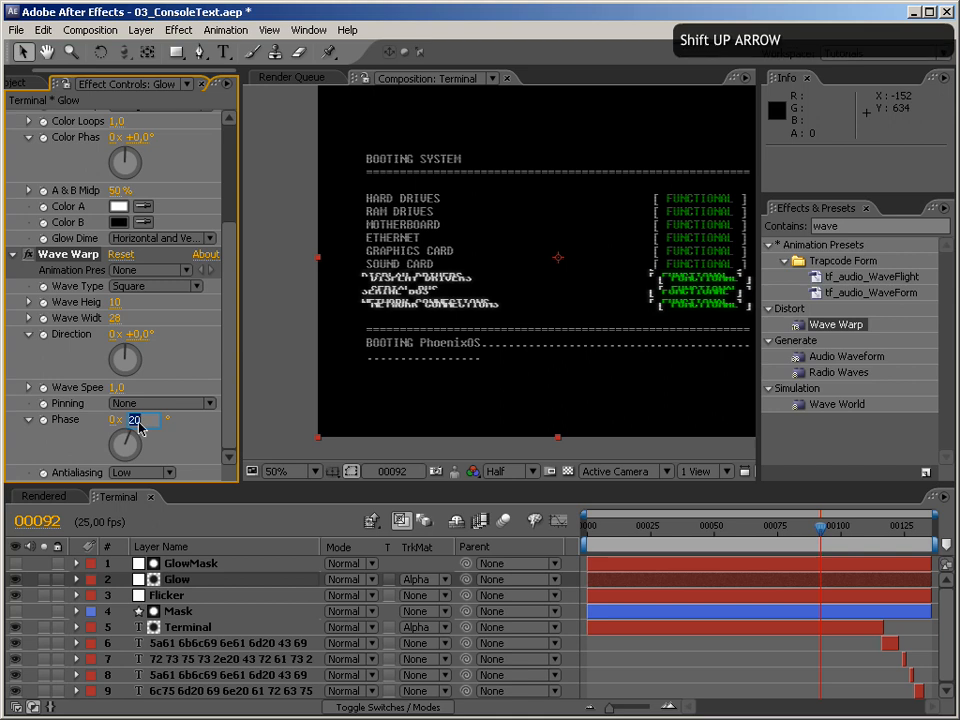
key("shift+Up")
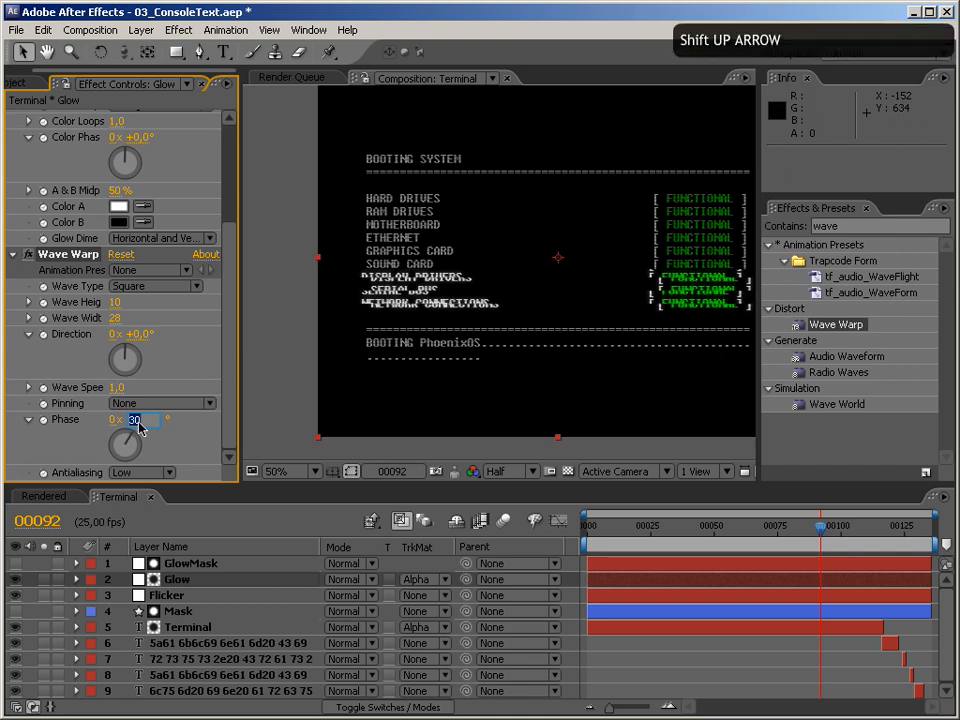
key("shift+Up")
key("shift+Up")
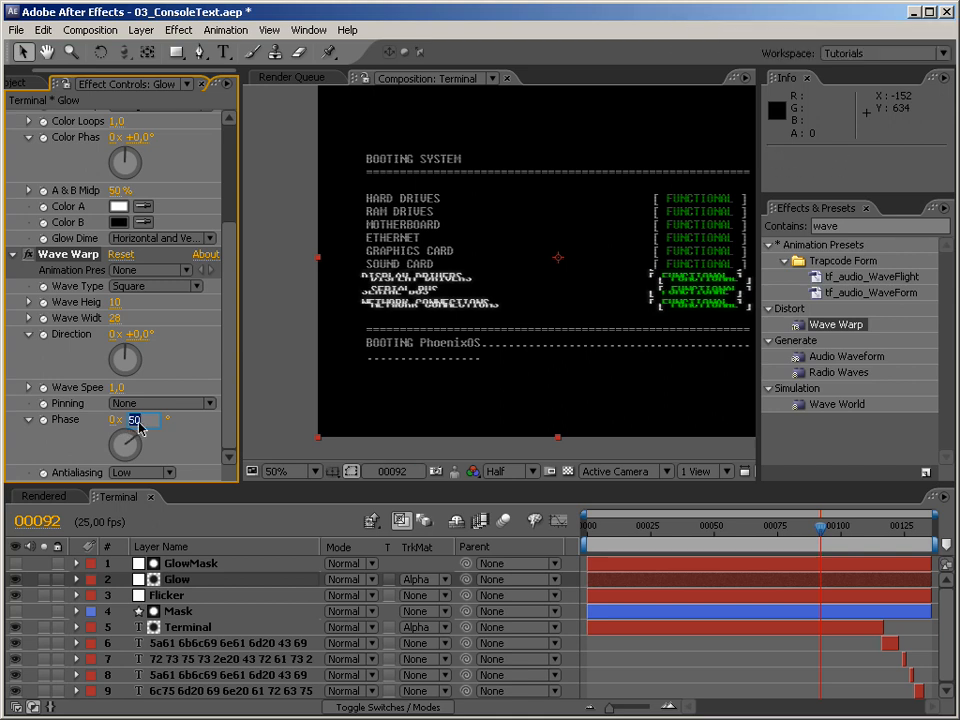
key("shift+Up")
key("shift+Up")
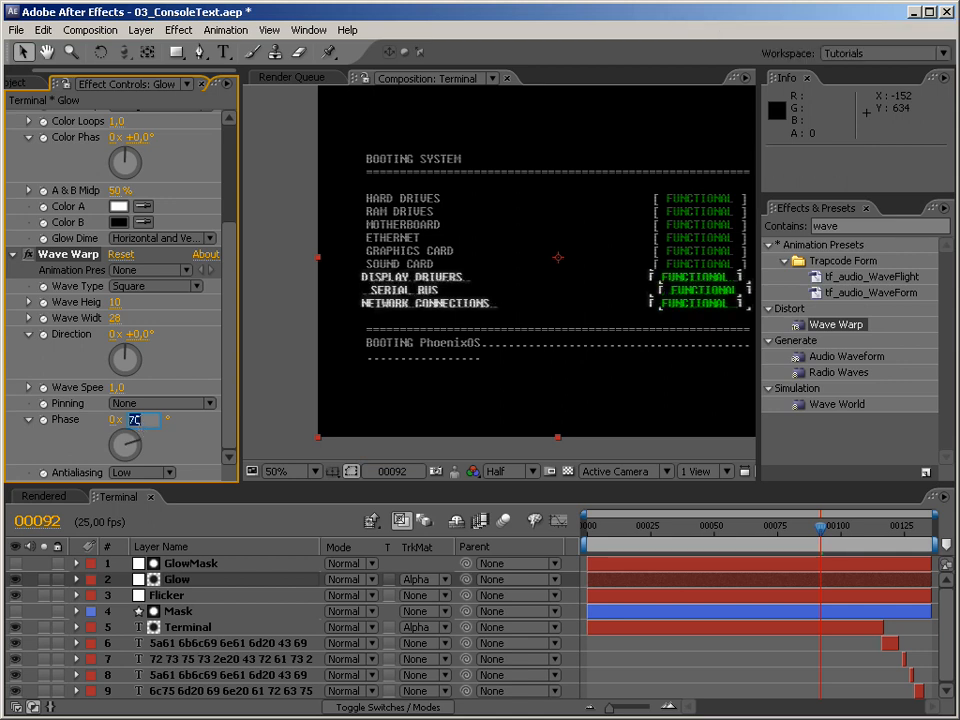
key("shift+Up")
key("shift+Up")
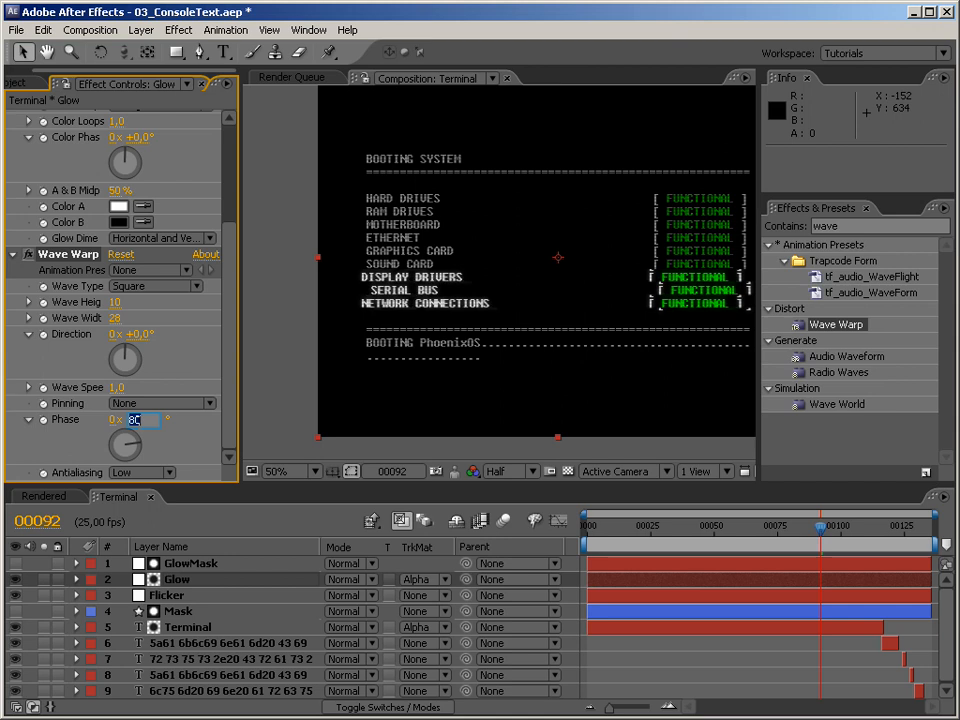
key("shift+Up")
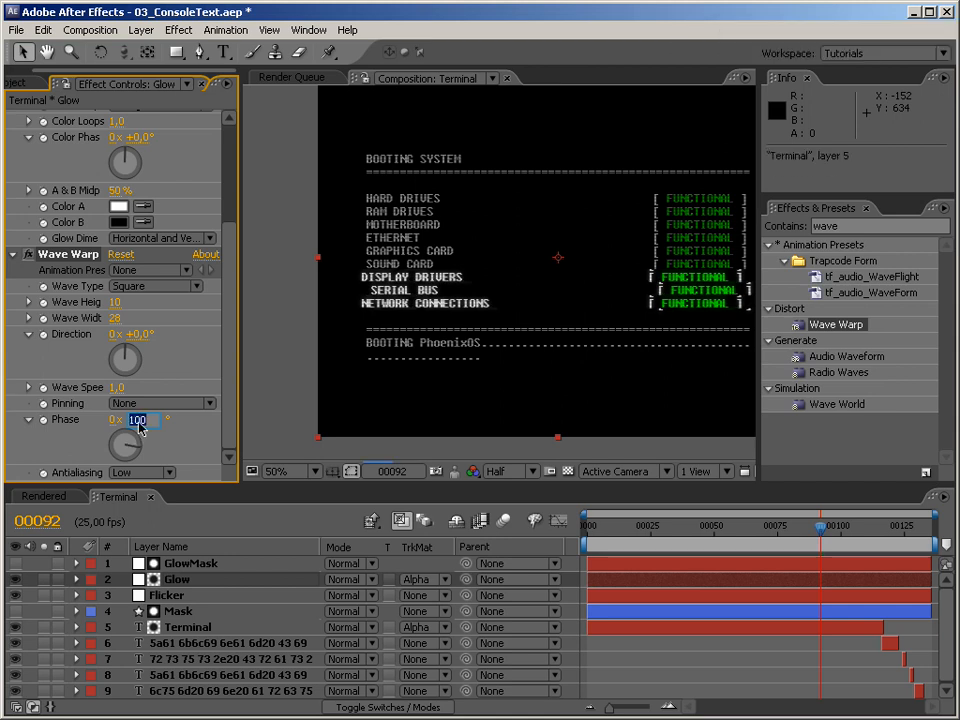
key("shift+Down")
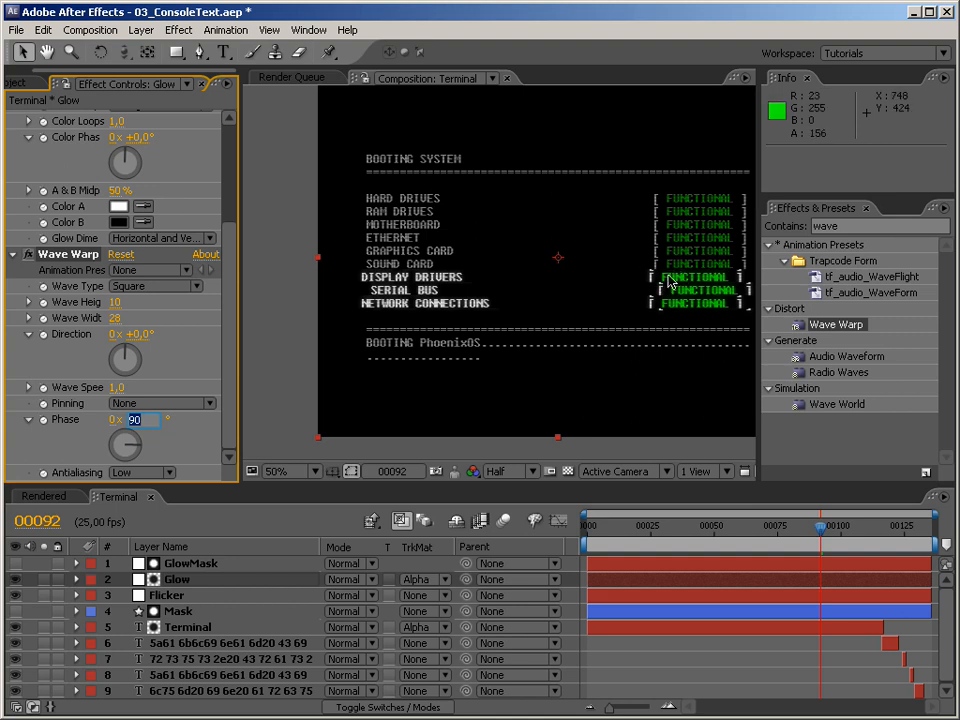
left_click(262, 418)
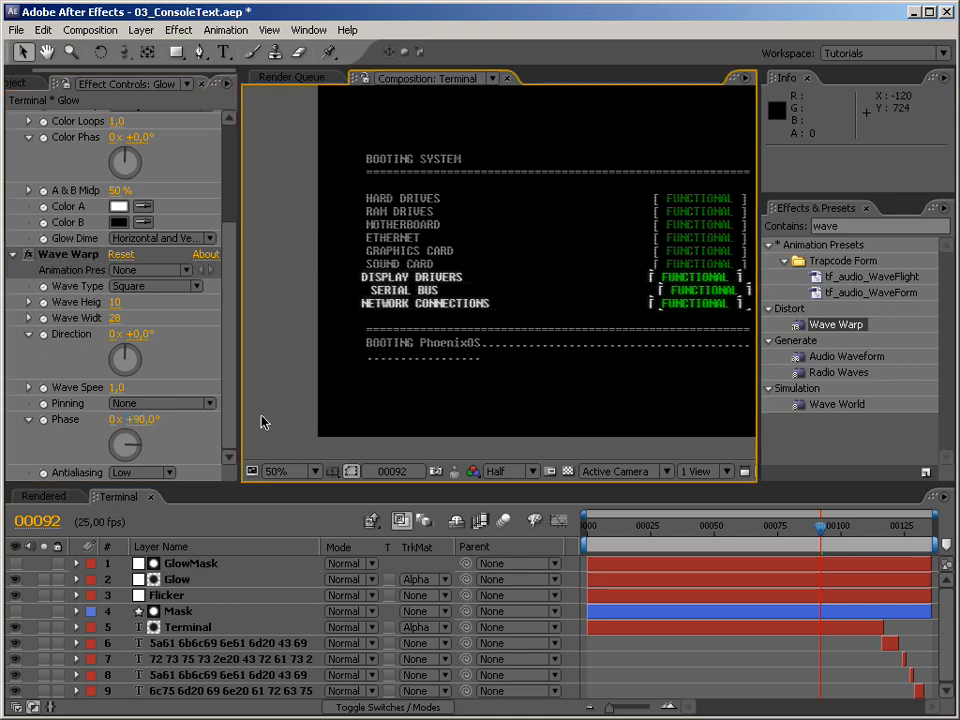
Step: Preview the square-wave glow distortion in the Terminal composition from frame 23
left_click(804, 526)
left_click(645, 538)
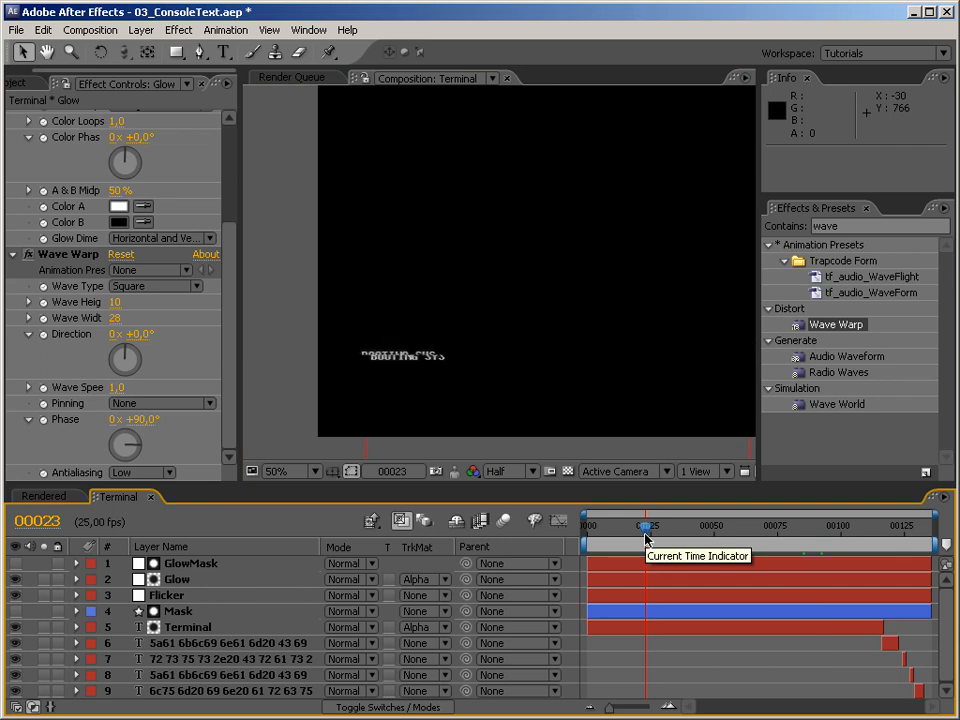
key("KP_0")
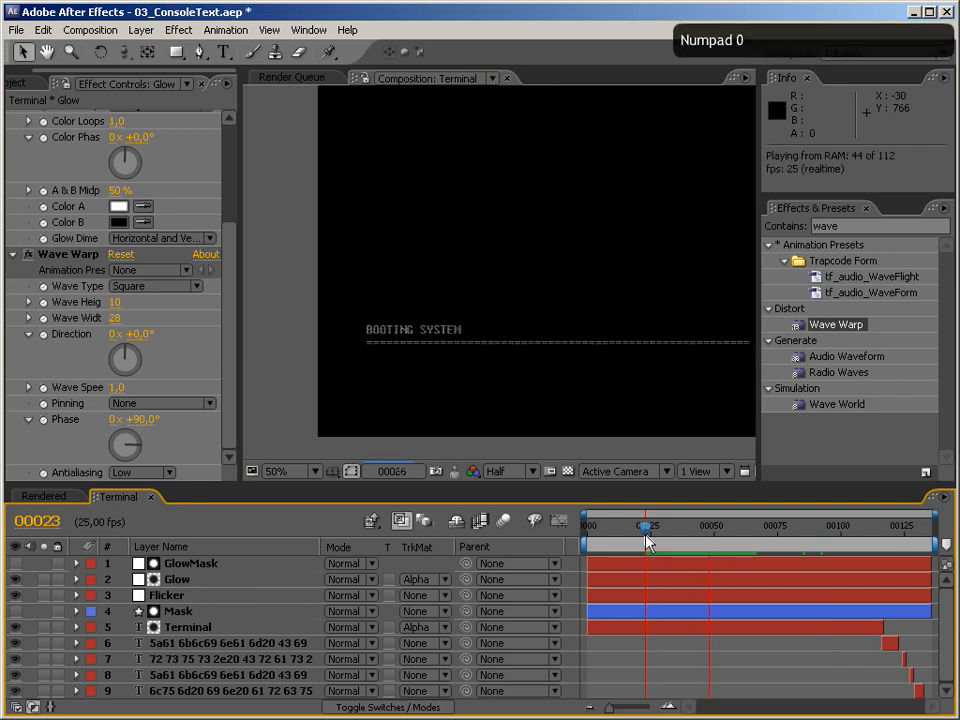
key("KP_0")
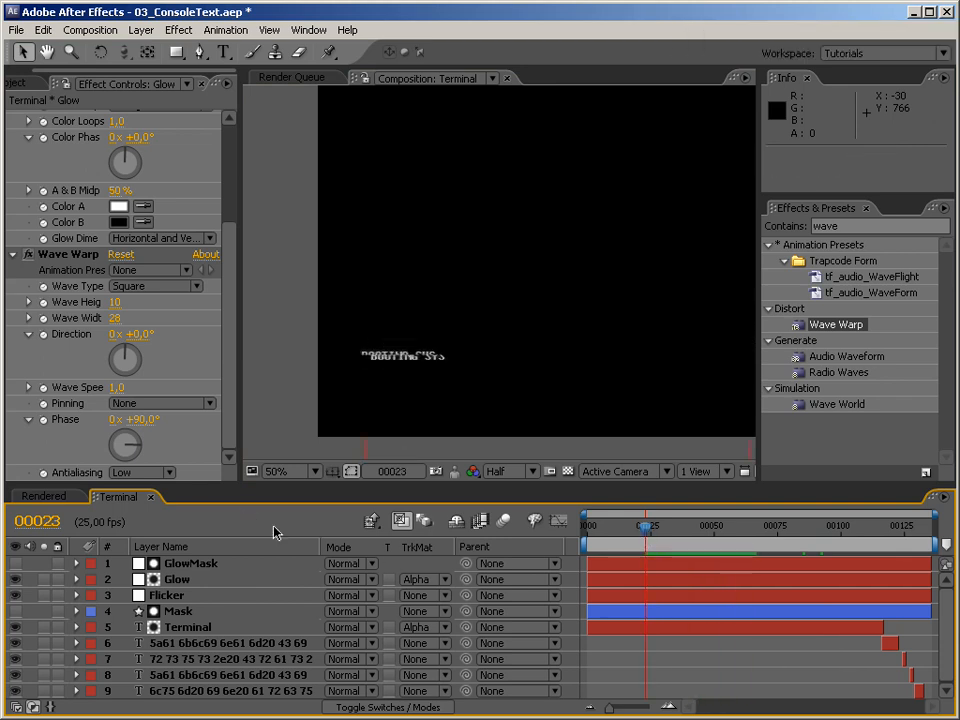
Step: Open Comp 1, view it at frame 66, and compare it with the FinalComp reference
left_click_drag(229, 256, 230, 140)
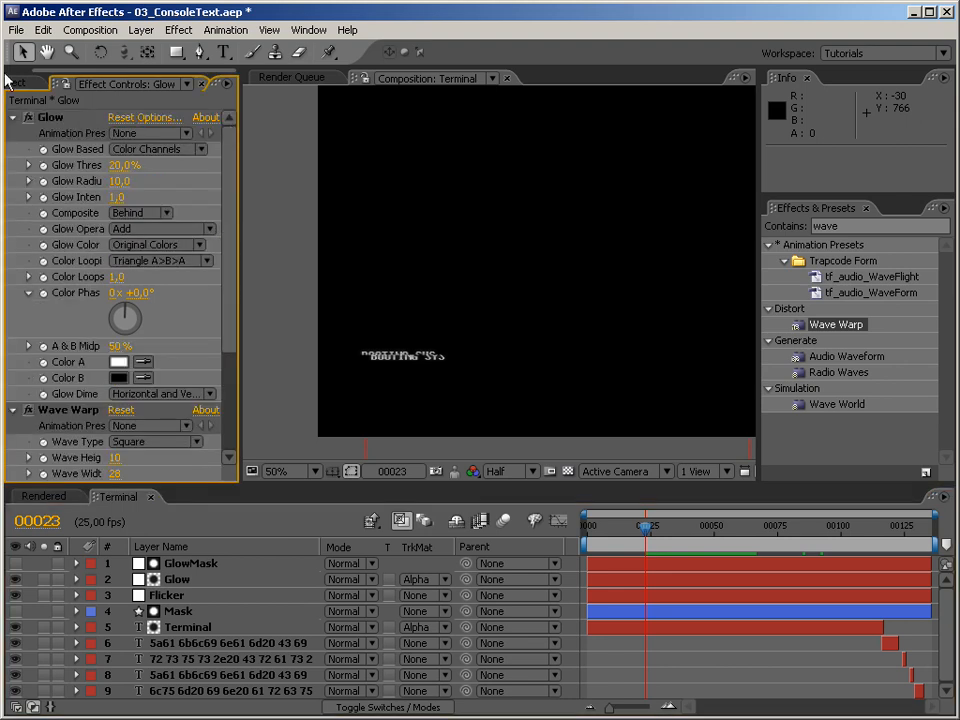
left_click(15, 85)
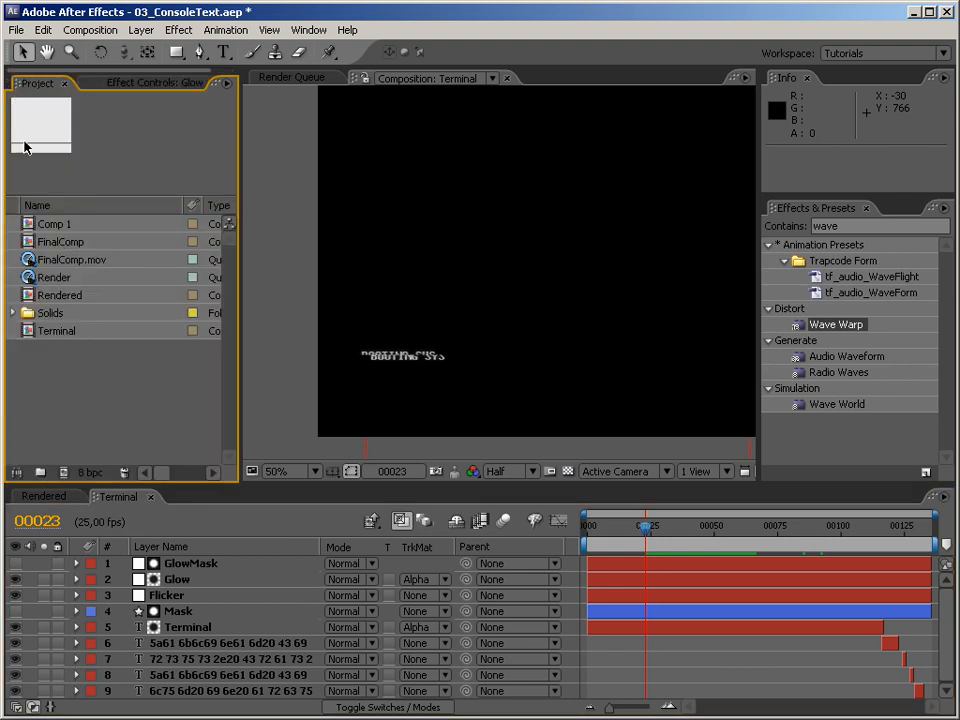
double_click(42, 225)
left_click_drag(705, 528, 756, 533)
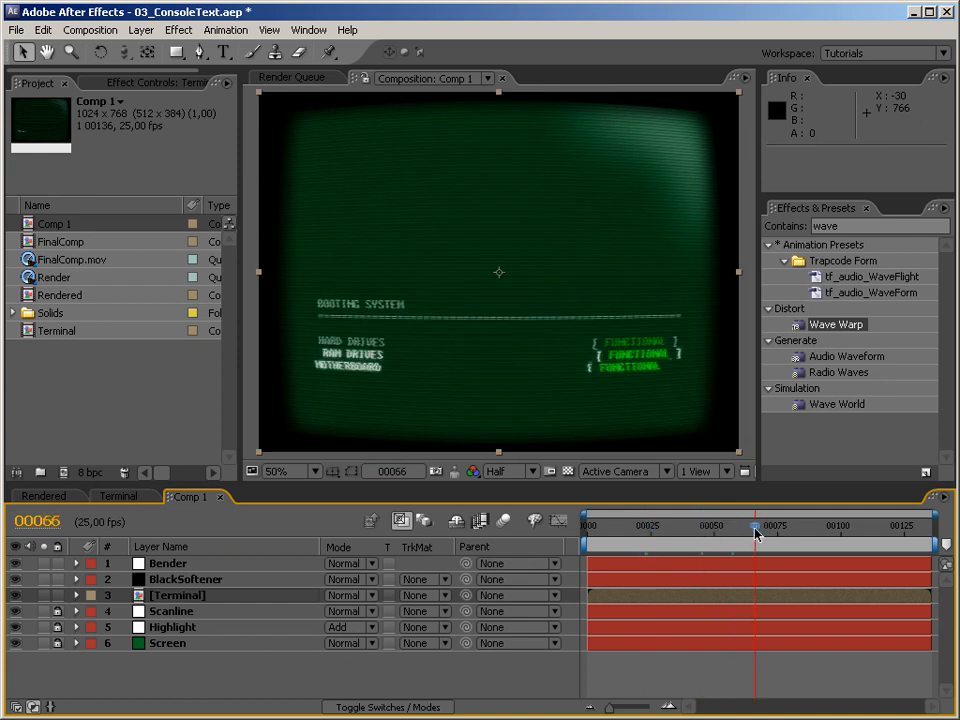
left_click(27, 243)
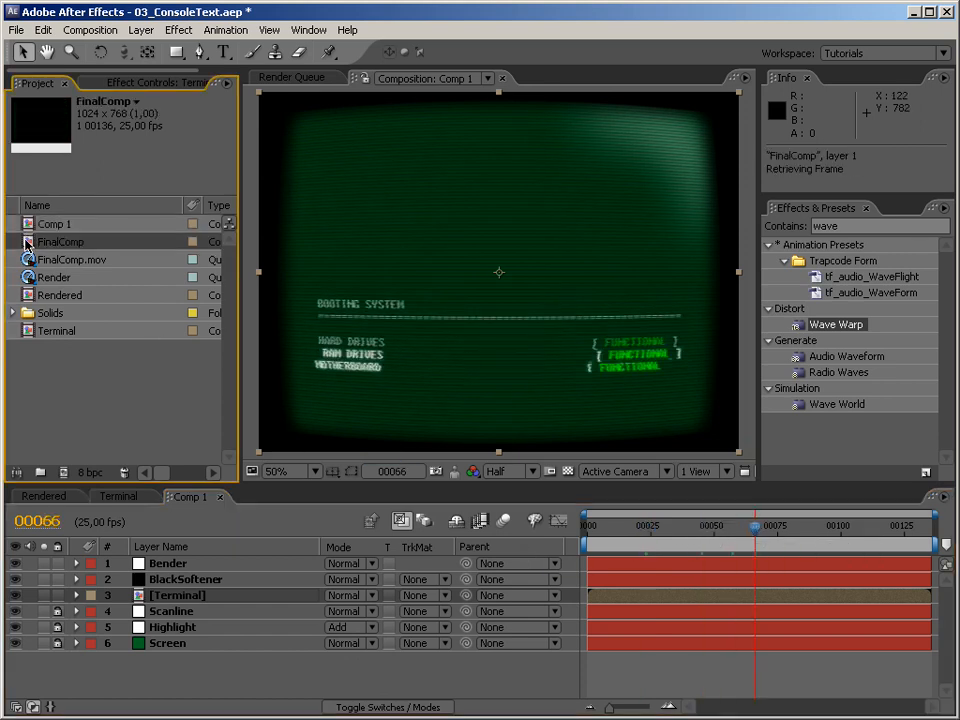
double_click(27, 243)
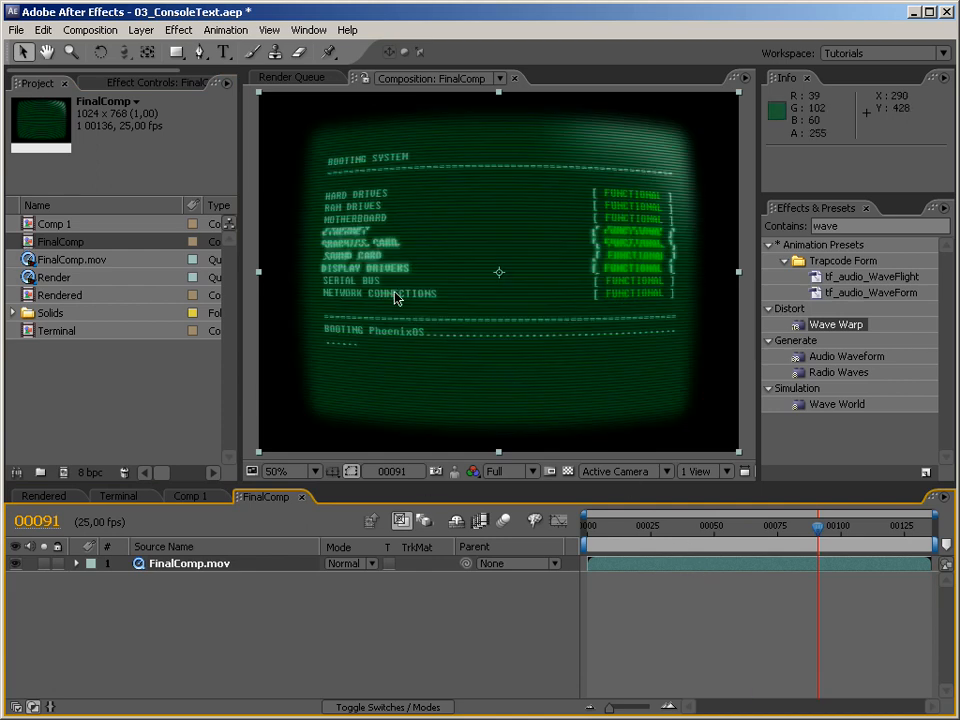
Step: Apply the Stylize Glow effect to the Terminal layer in Comp 1 and set the layer's blending mode to Overlay
left_click(196, 497)
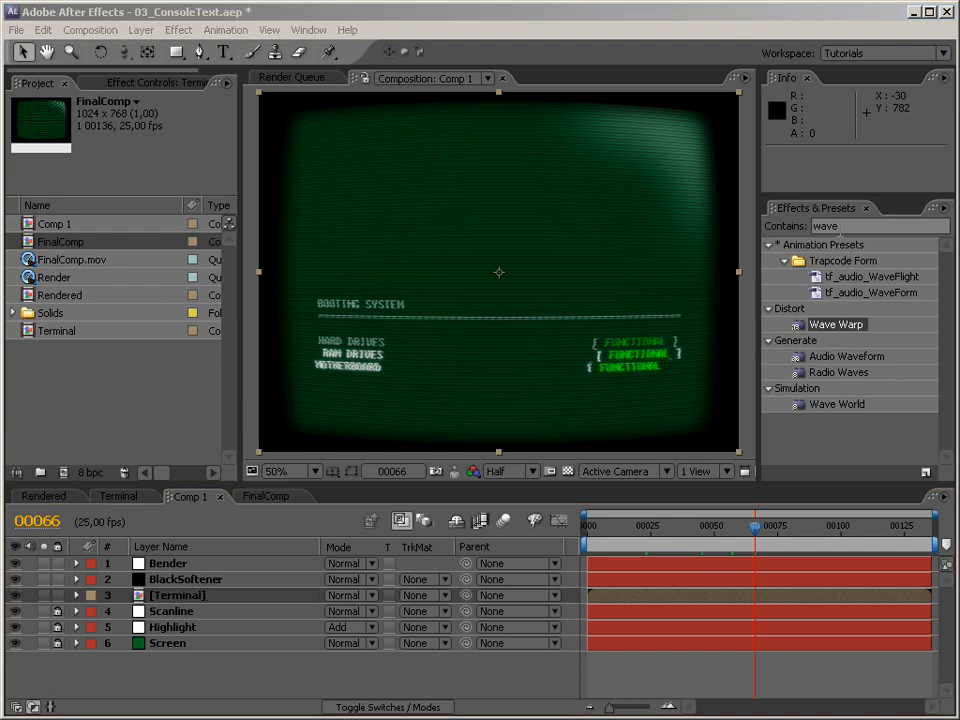
left_click(839, 230)
type("glow")
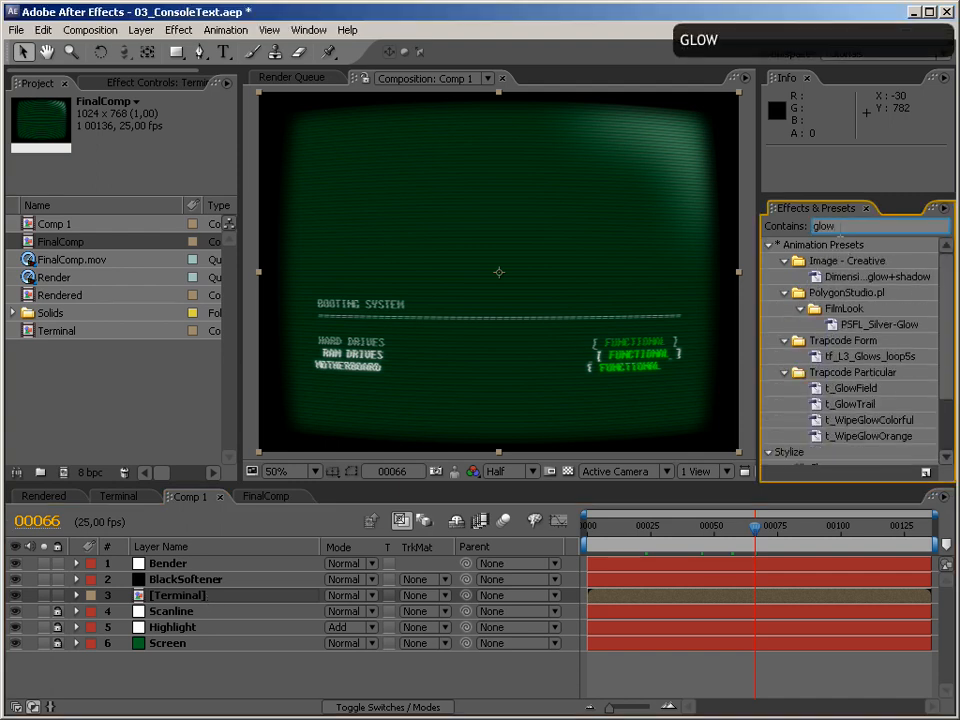
scroll(860, 430, "down", 3)
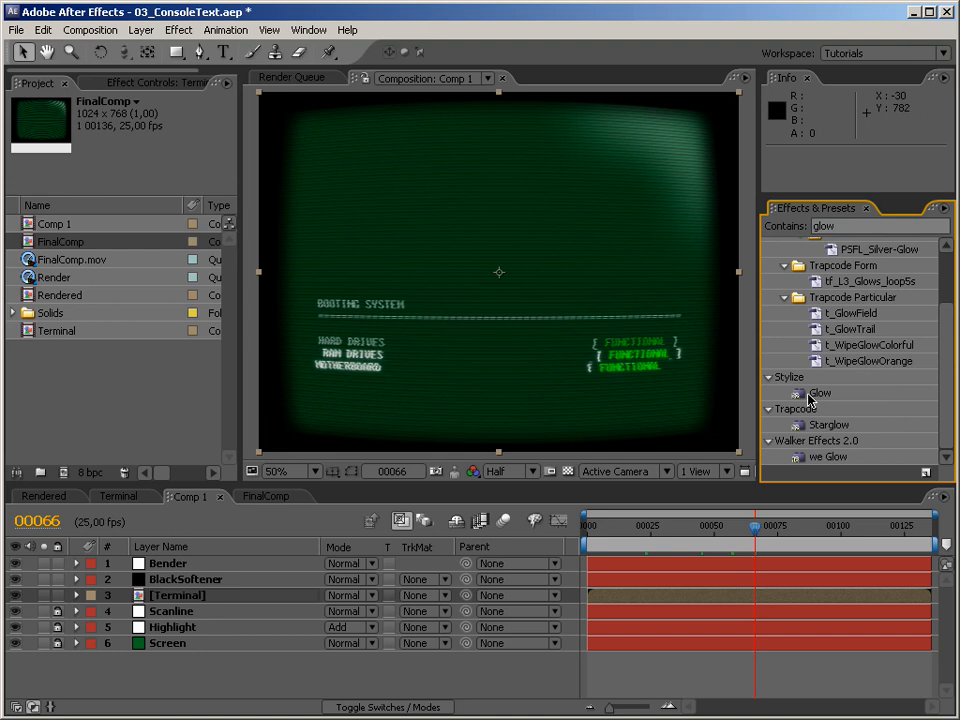
left_click_drag(820, 397, 220, 600)
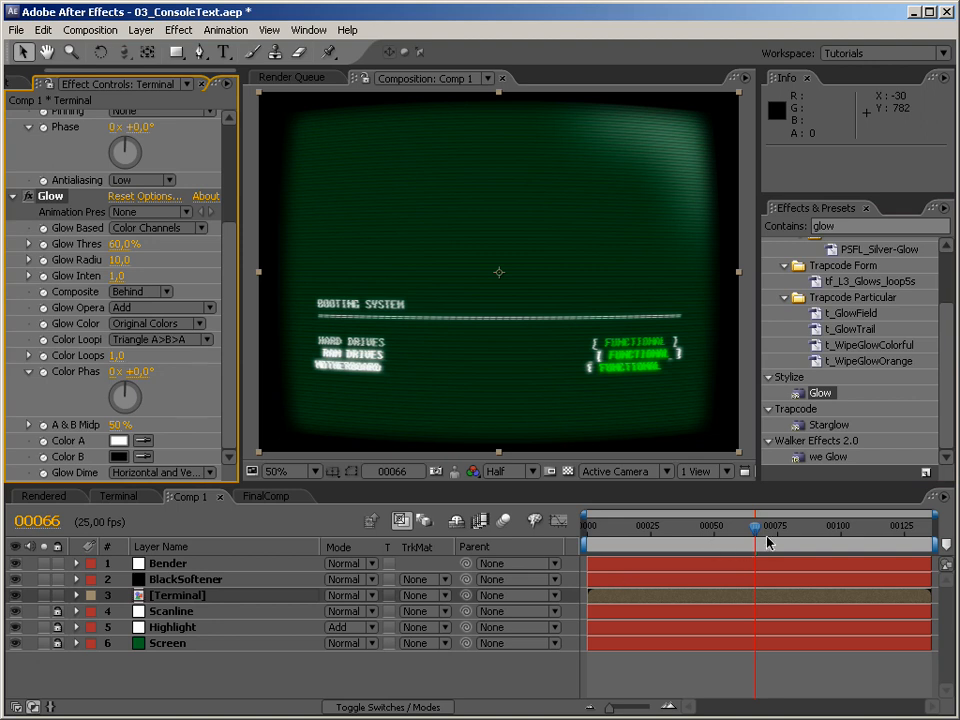
left_click(373, 611)
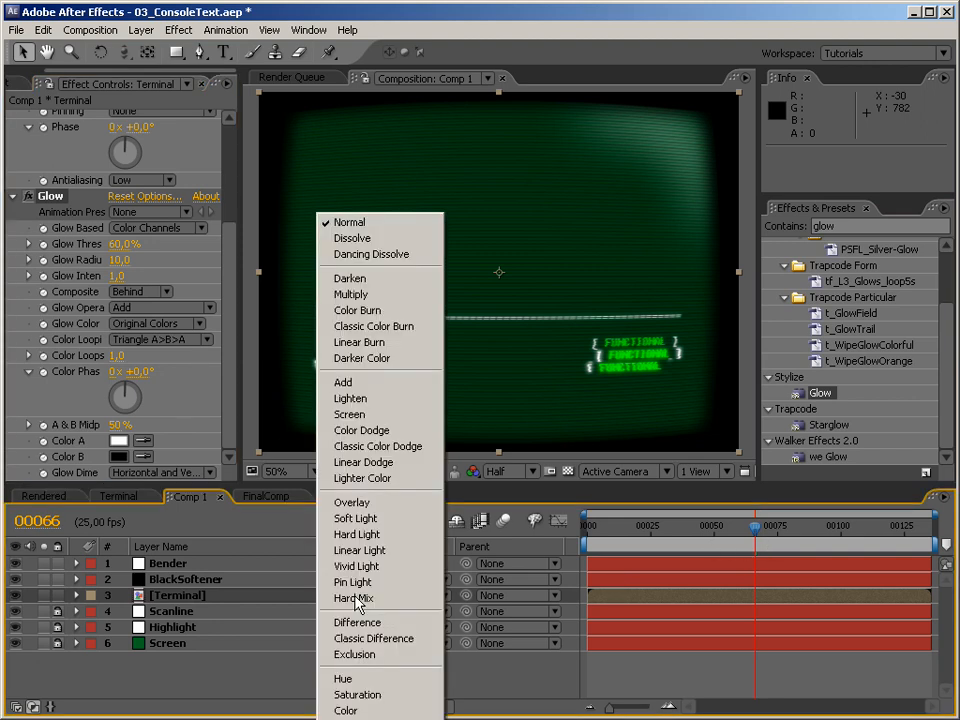
left_click(366, 503)
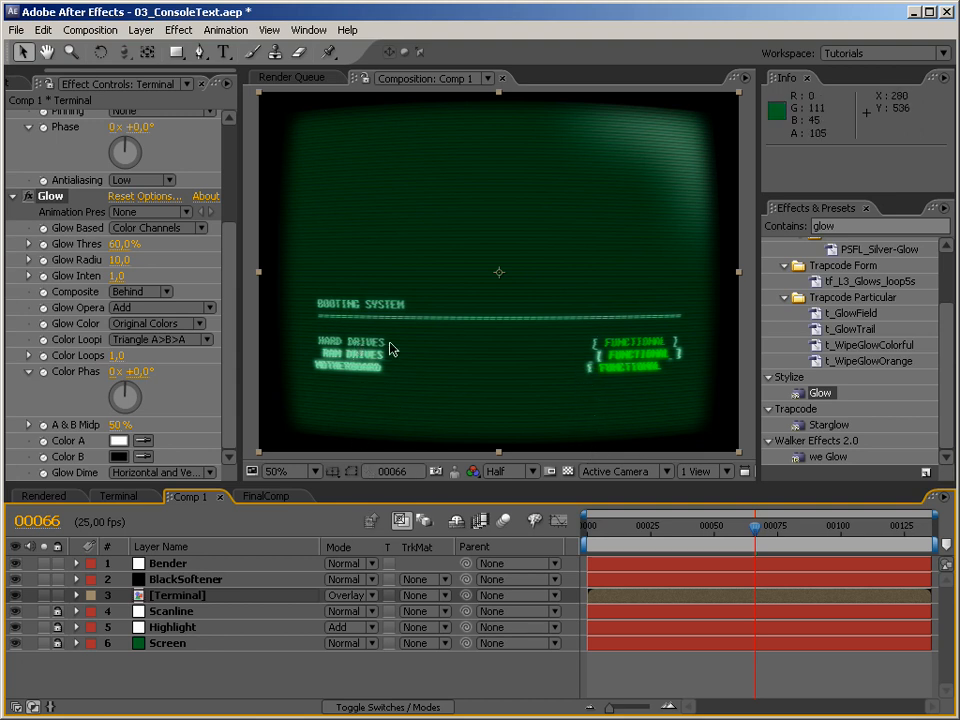
Step: Examine the moving light band in FinalComp by scrubbing back to frame 62, and return to Comp 1
left_click(268, 497)
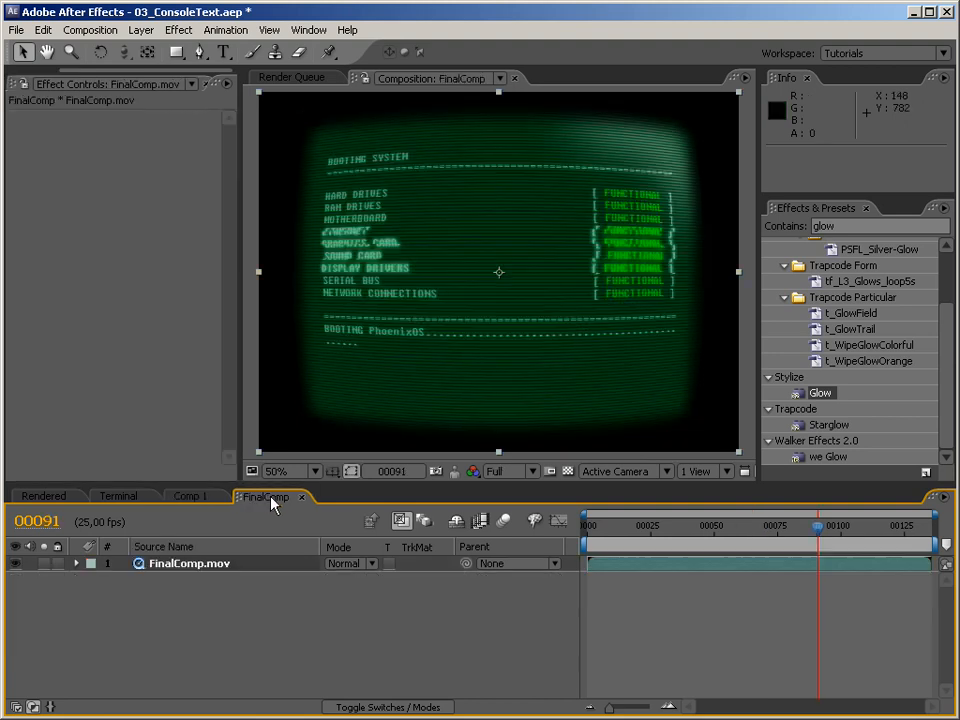
left_click_drag(843, 541, 742, 523)
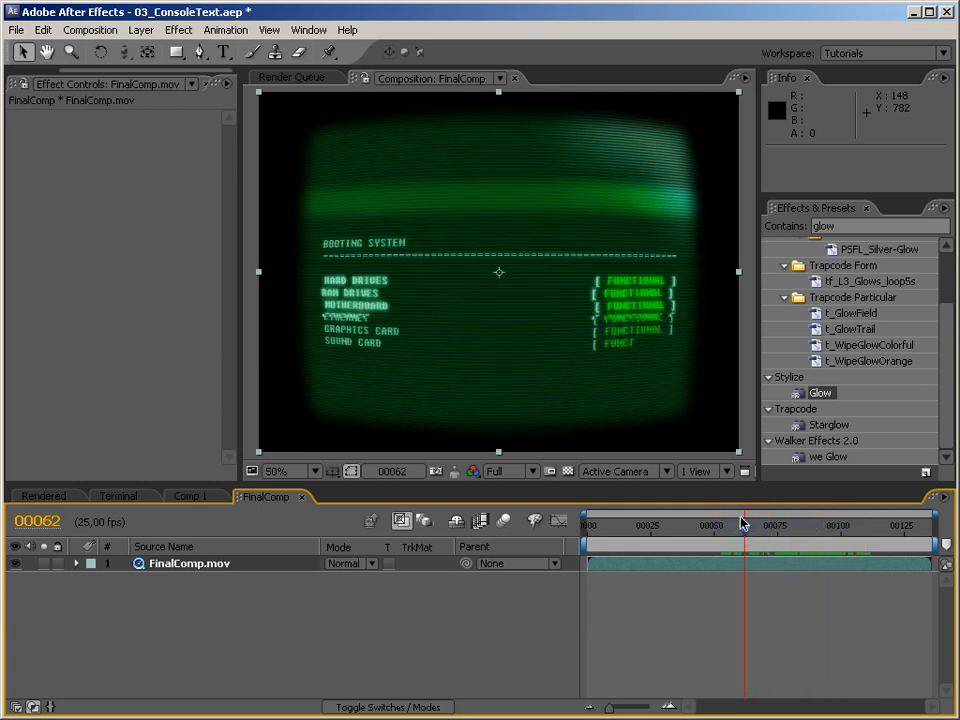
left_click(190, 496)
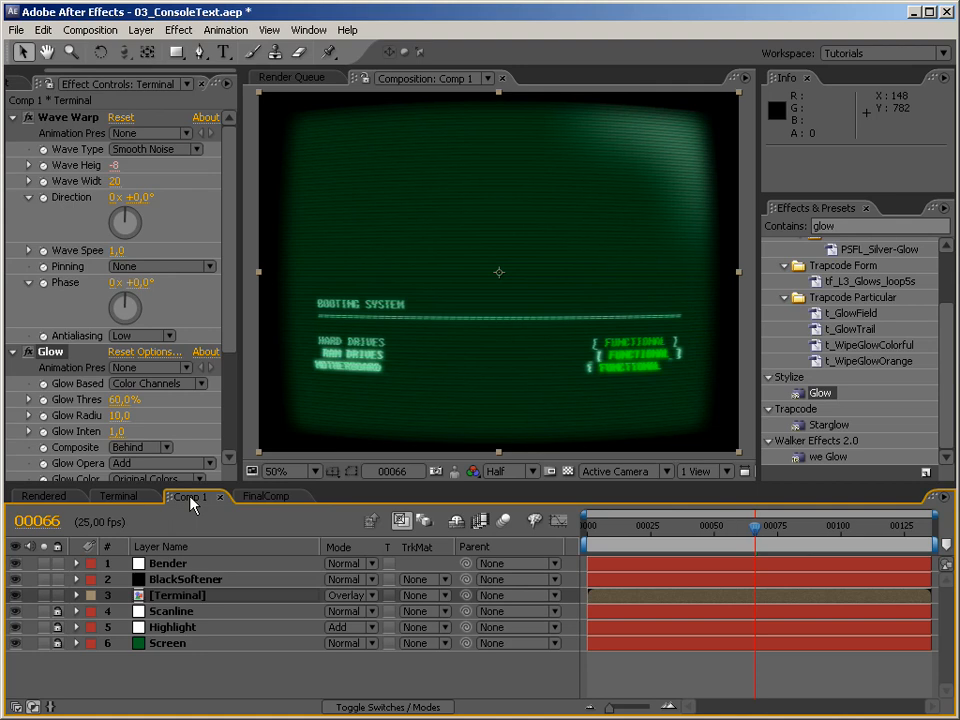
Step: Create a black 1024 x 768 solid in Comp 1 and apply the Grid effect to it
right_click(180, 679)
mouse_move(250, 683)
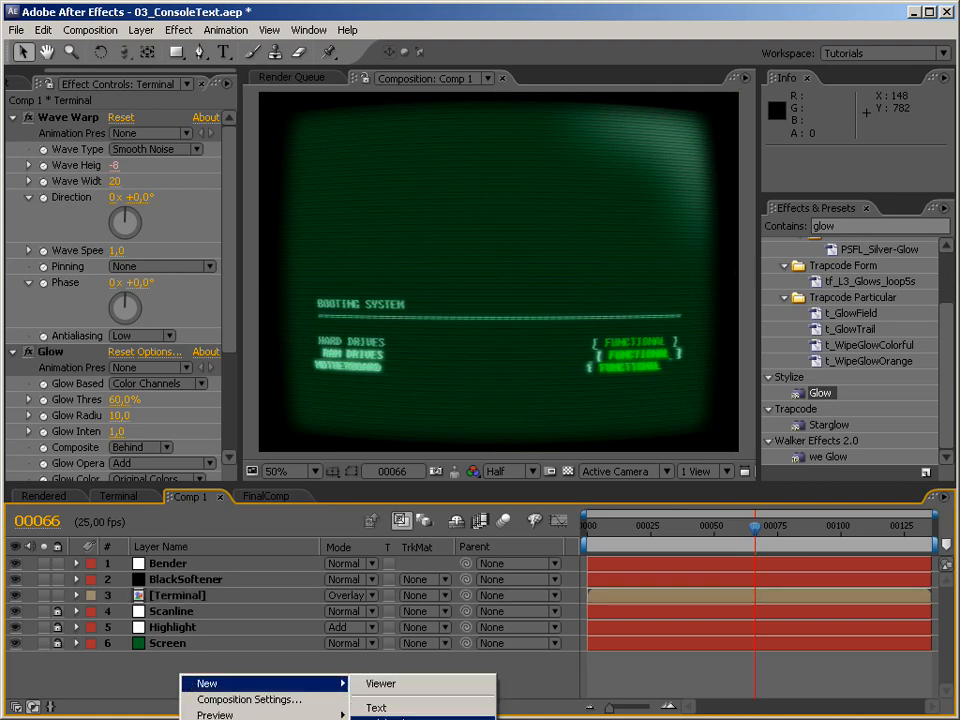
key("ctrl+y")
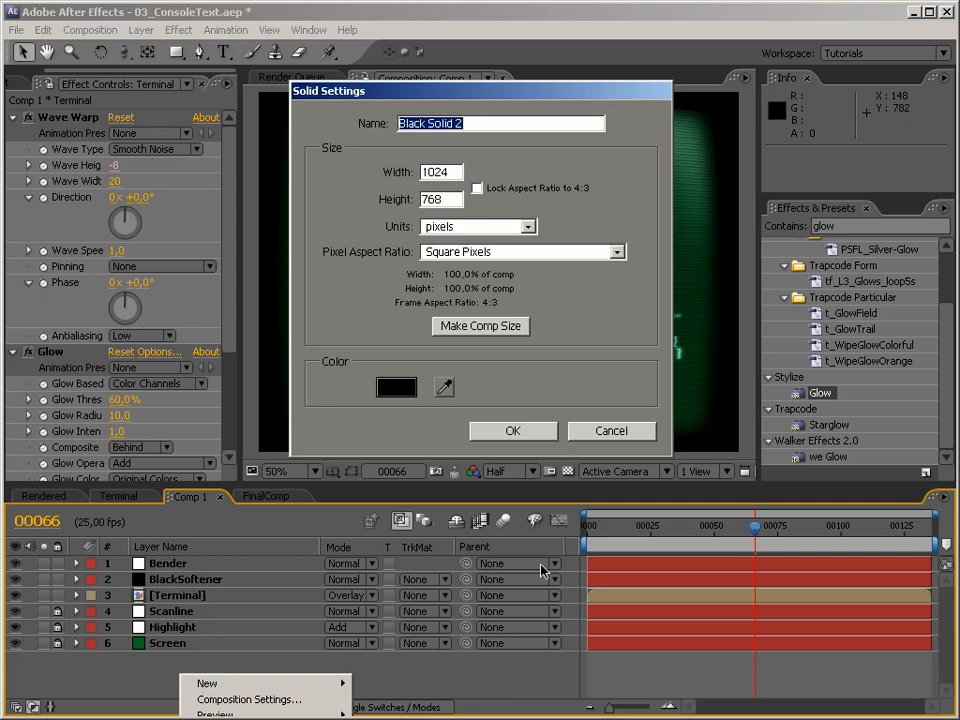
left_click(515, 431)
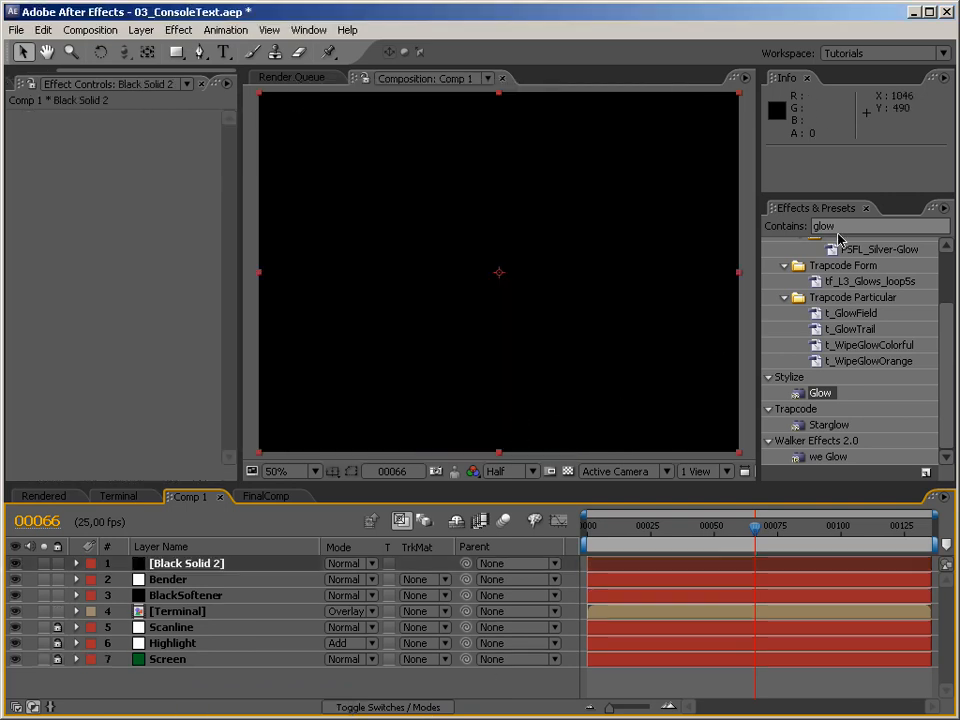
double_click(822, 226)
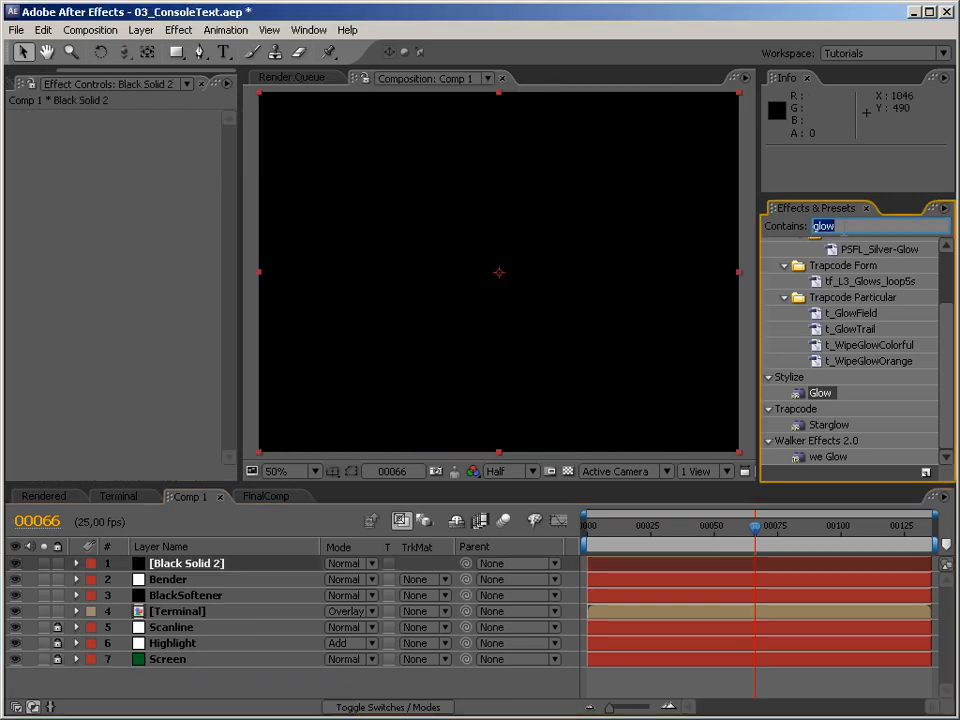
type("grid")
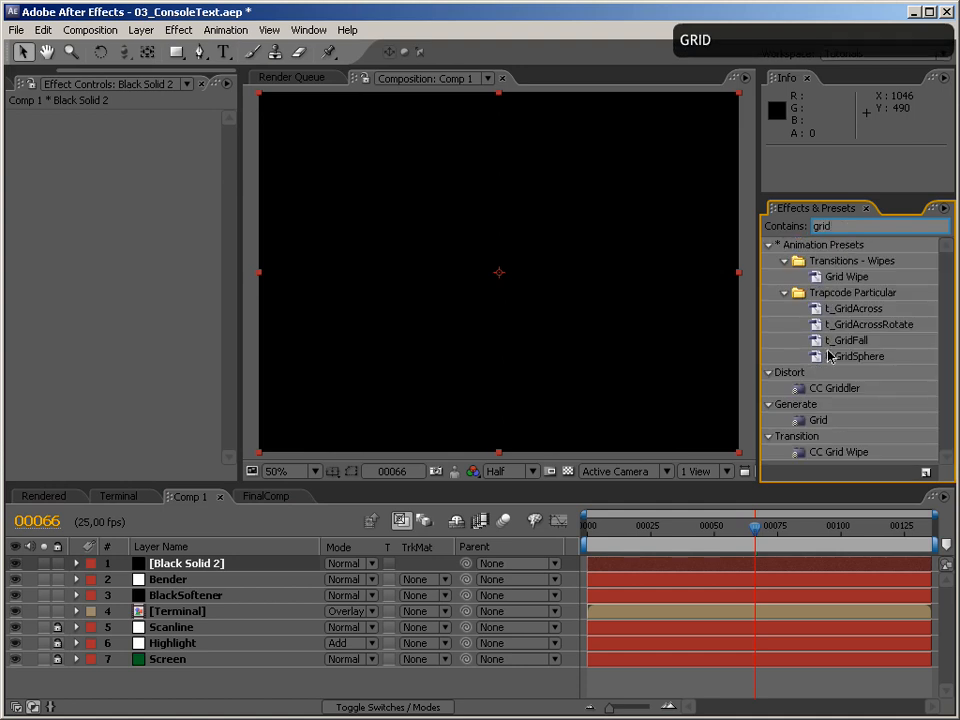
left_click_drag(823, 420, 544, 366)
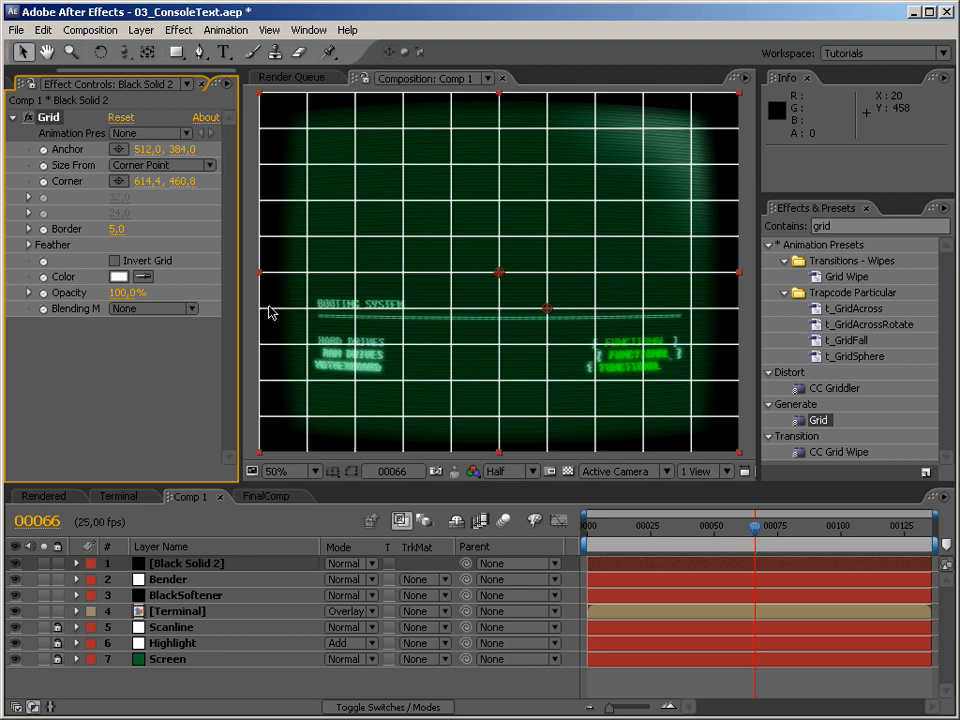
Step: Set the Grid effect's anchor to -5000, -5000 on the new black solid
left_click(145, 149)
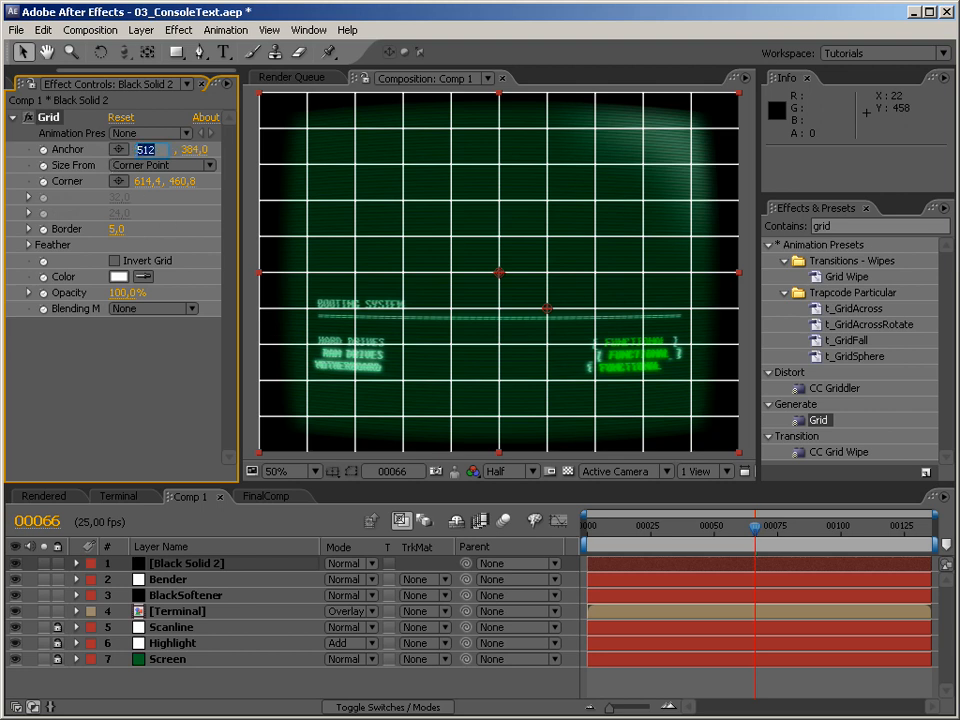
type("-5000")
key("Return")
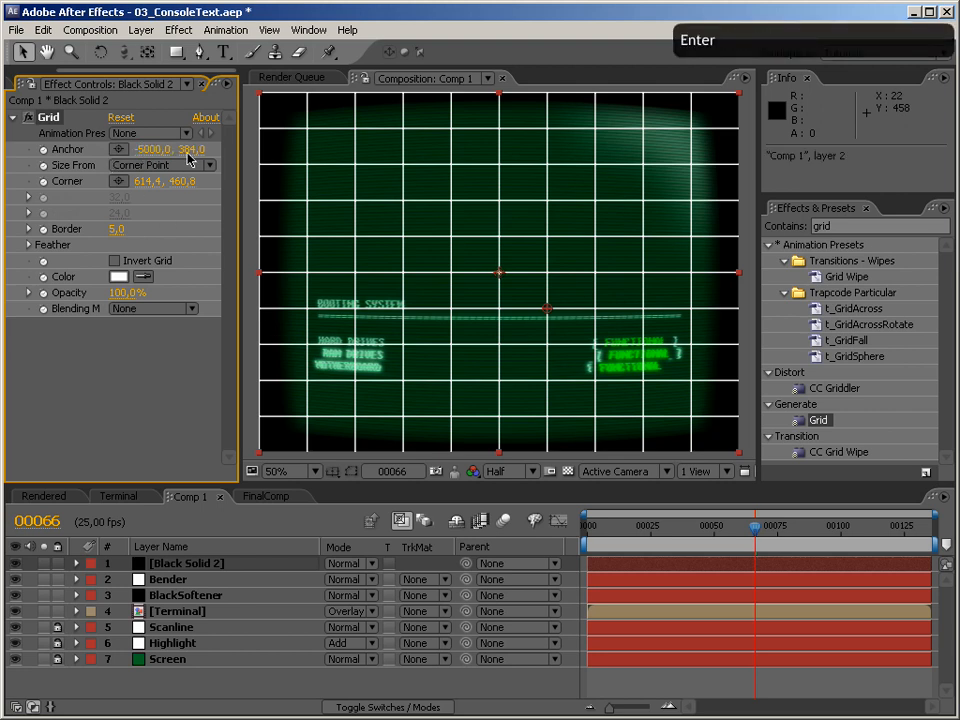
left_click(188, 151)
type("-")
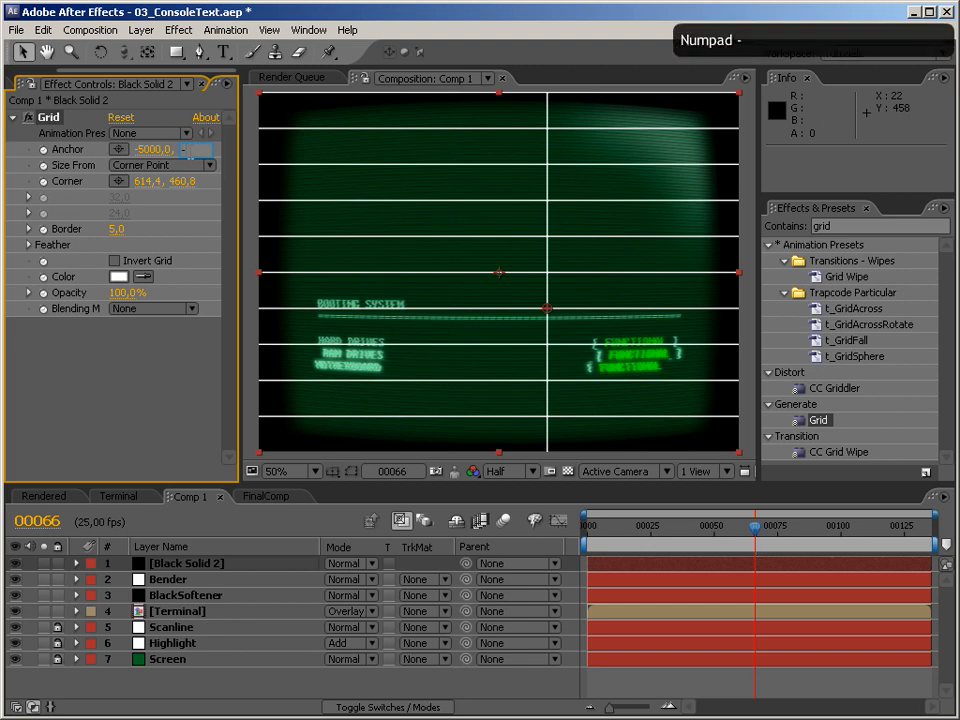
type("5000")
key("Return")
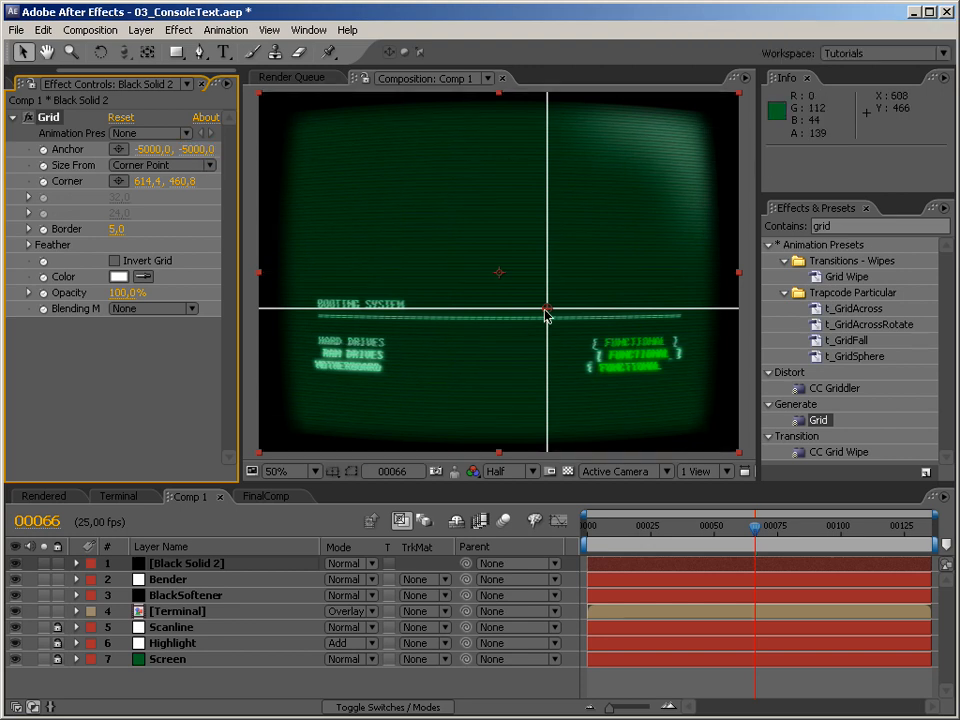
Step: Move the Grid's corner point past the composition's left edge, to about -102, 451, and set the border to 100
left_click_drag(546, 311, 207, 309)
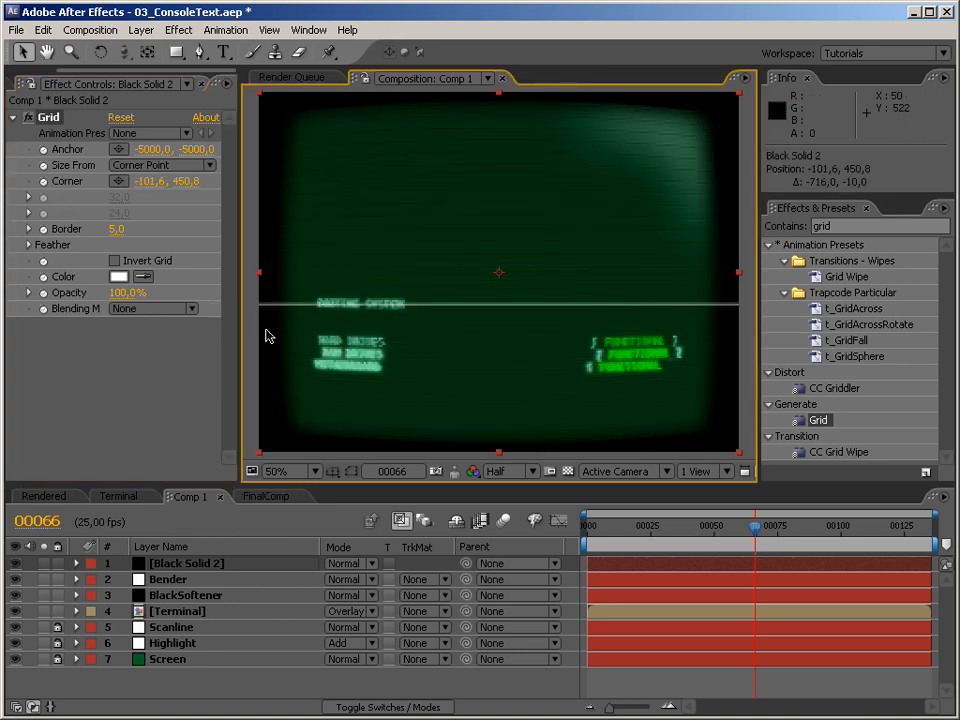
key("space")
left_click_drag(330, 348, 386, 332)
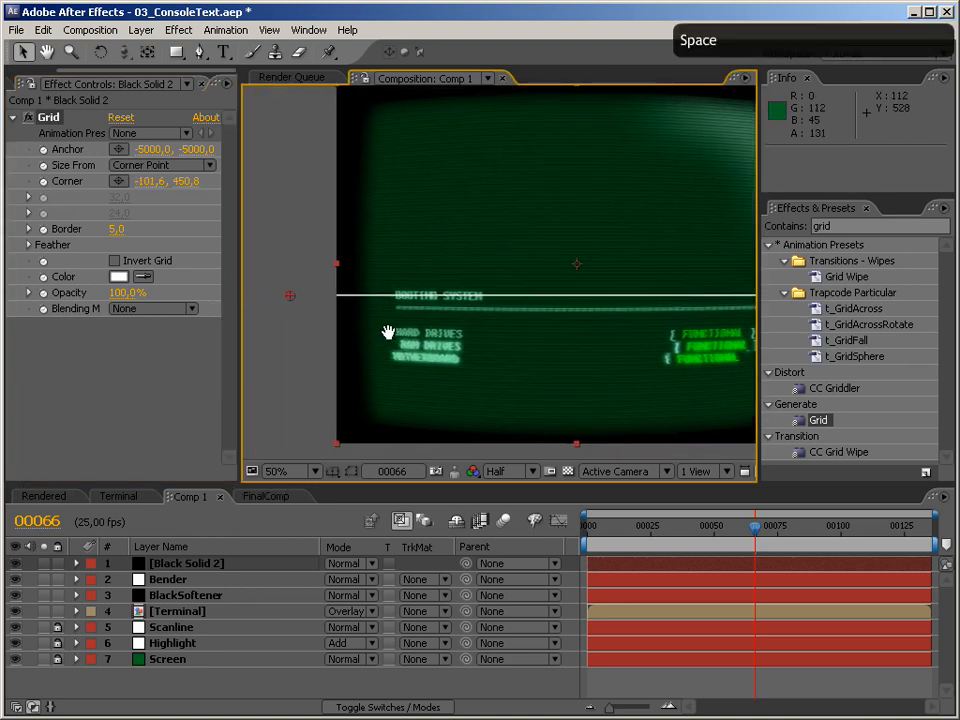
left_click(118, 232)
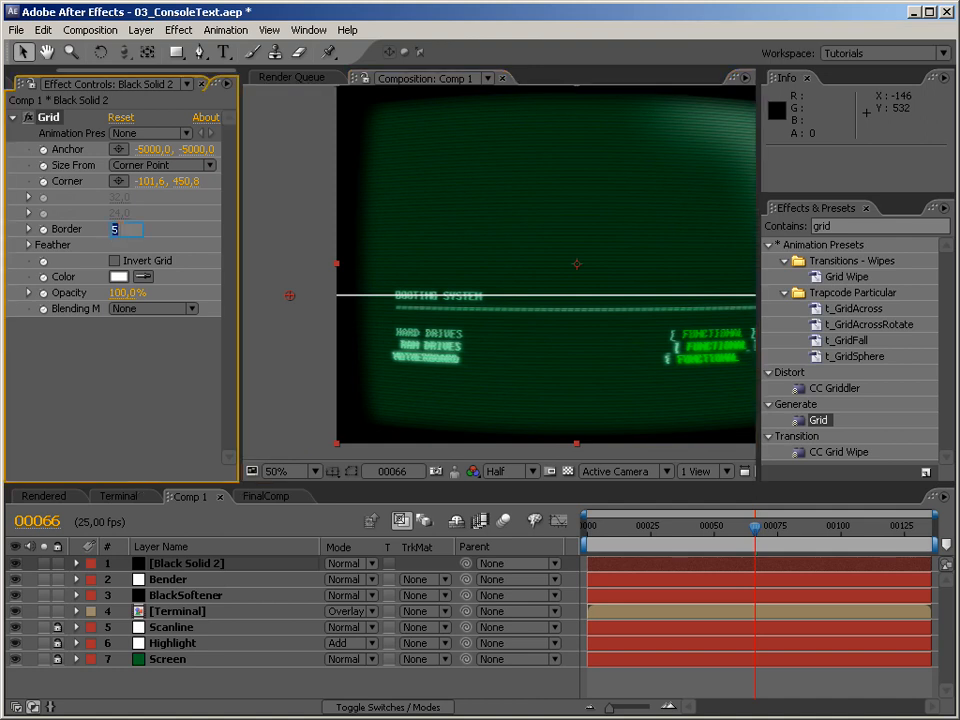
type("100")
key("Return")
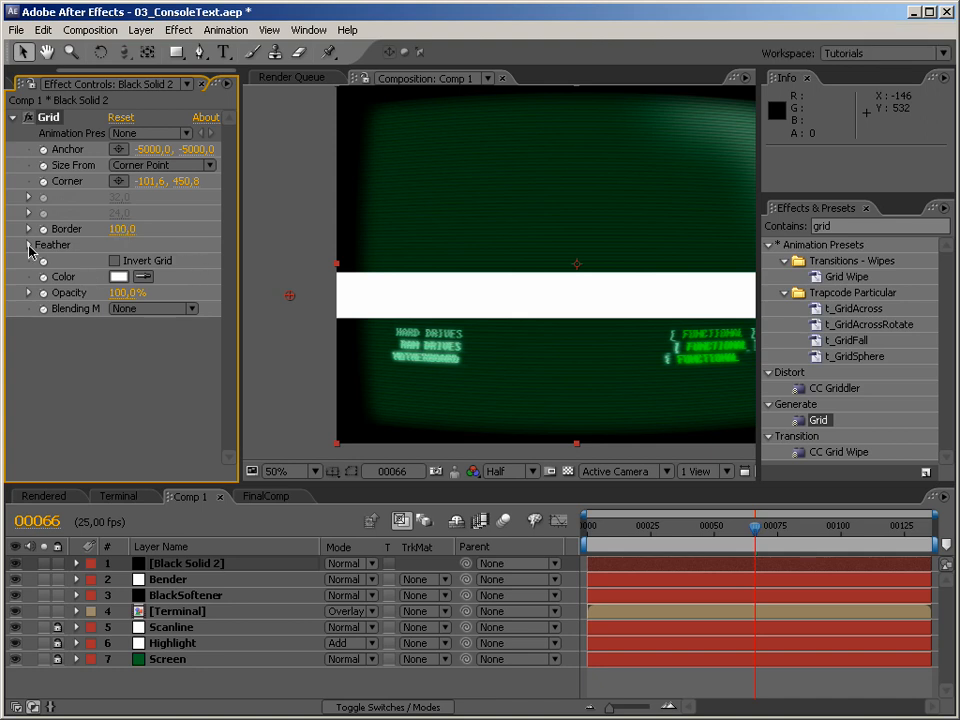
Step: Feather the height of the Grid band, trying 50 and 30 and settling on 40
left_click(28, 245)
left_click(116, 276)
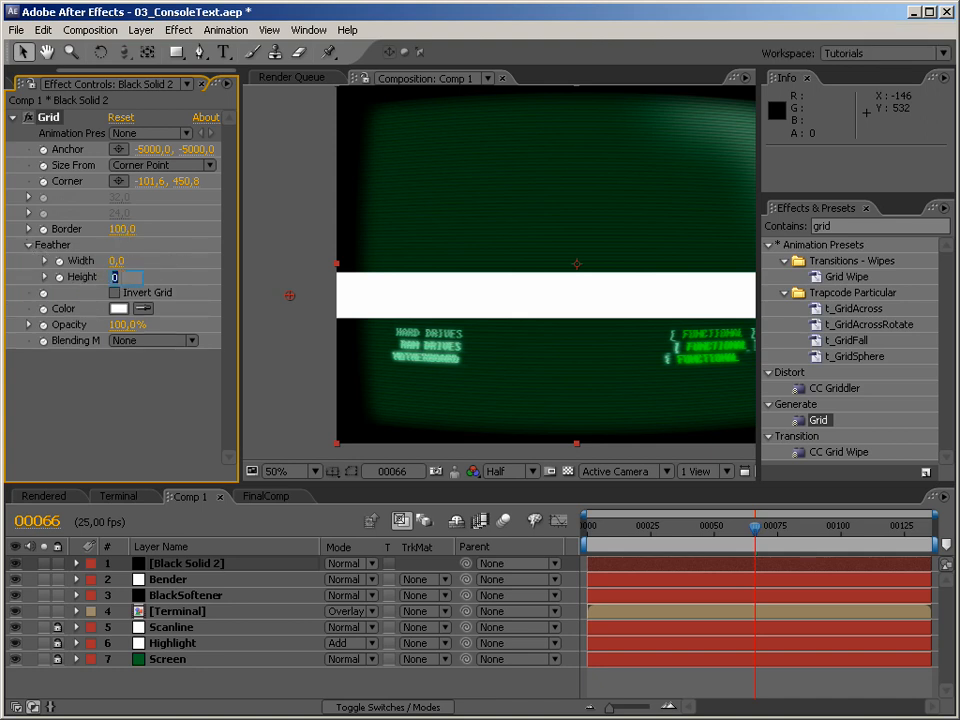
type("50")
key("Return")
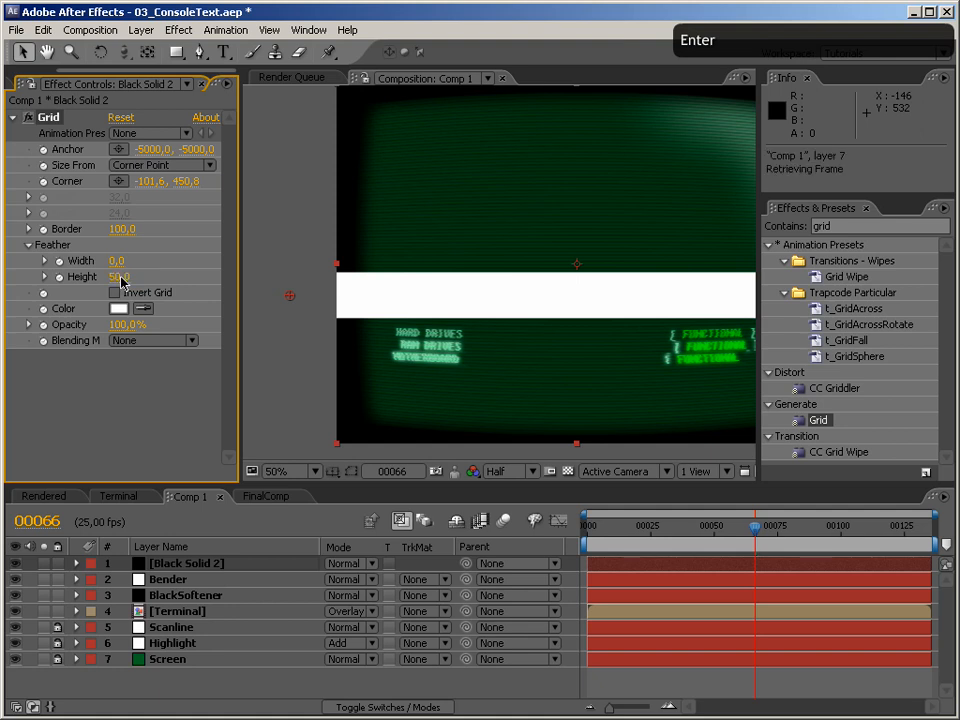
left_click(118, 278)
type("30")
key("Return")
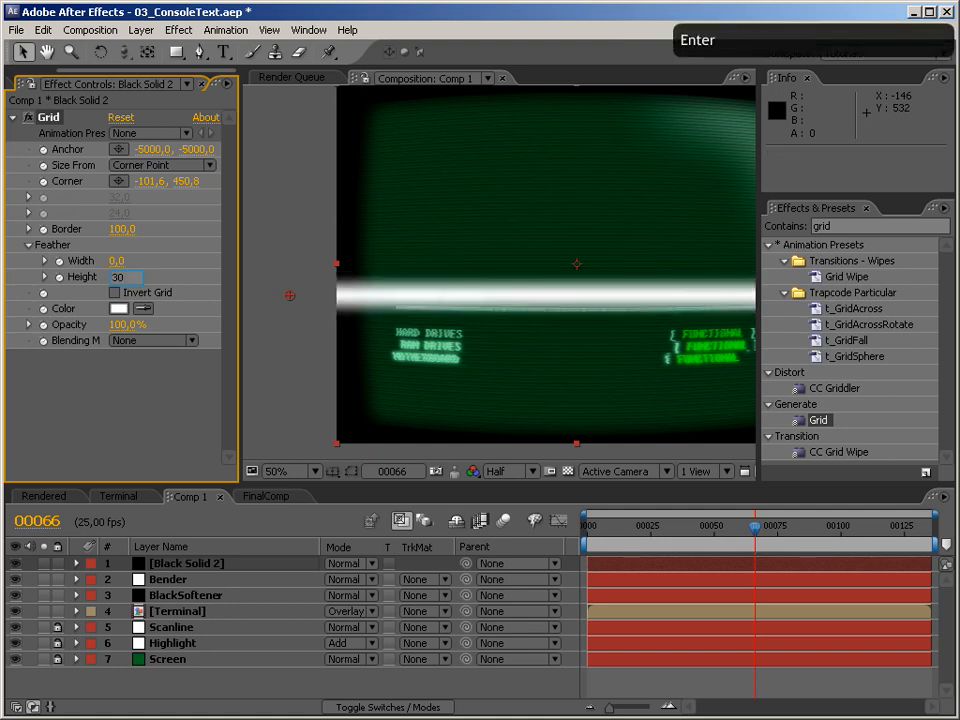
left_click(118, 278)
type("40")
key("Return")
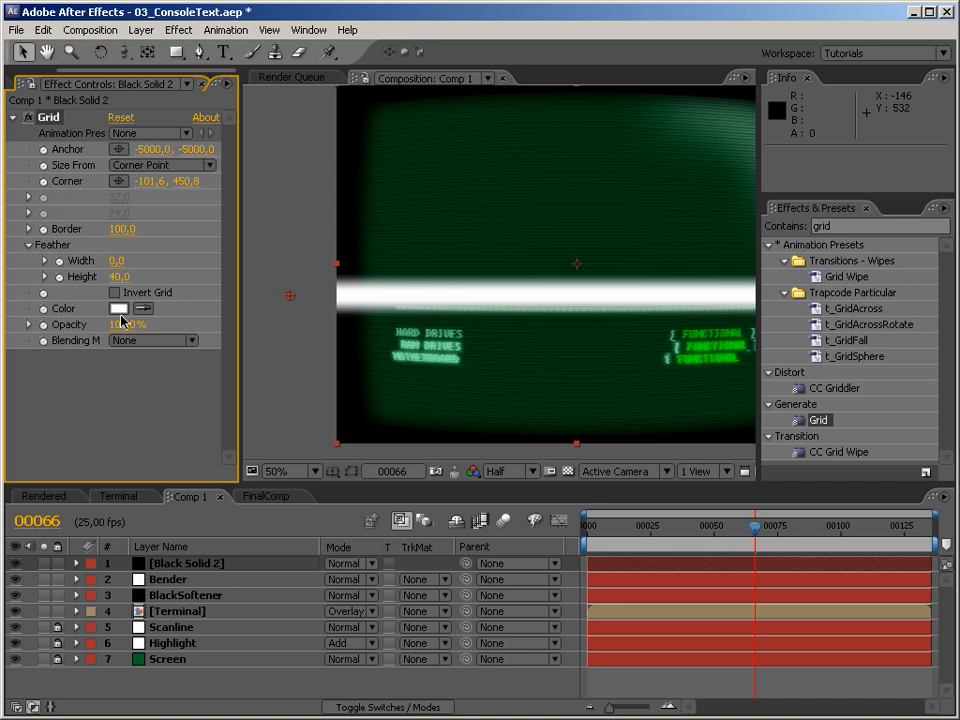
Step: Set the Grid band's color to yellow-green CCFF00
left_click(120, 309)
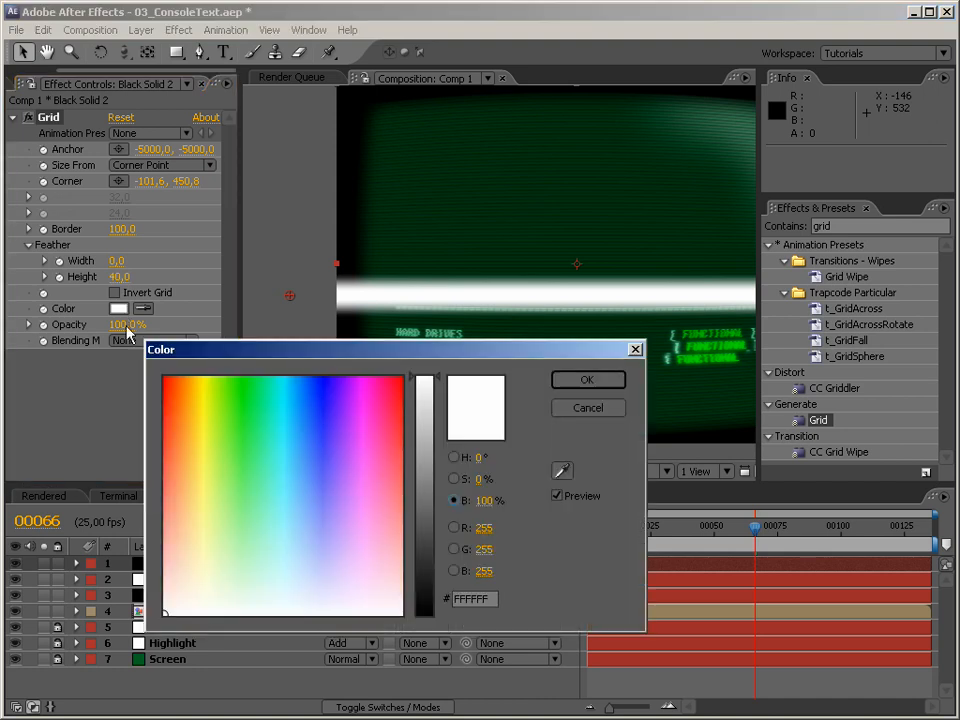
left_click(210, 379)
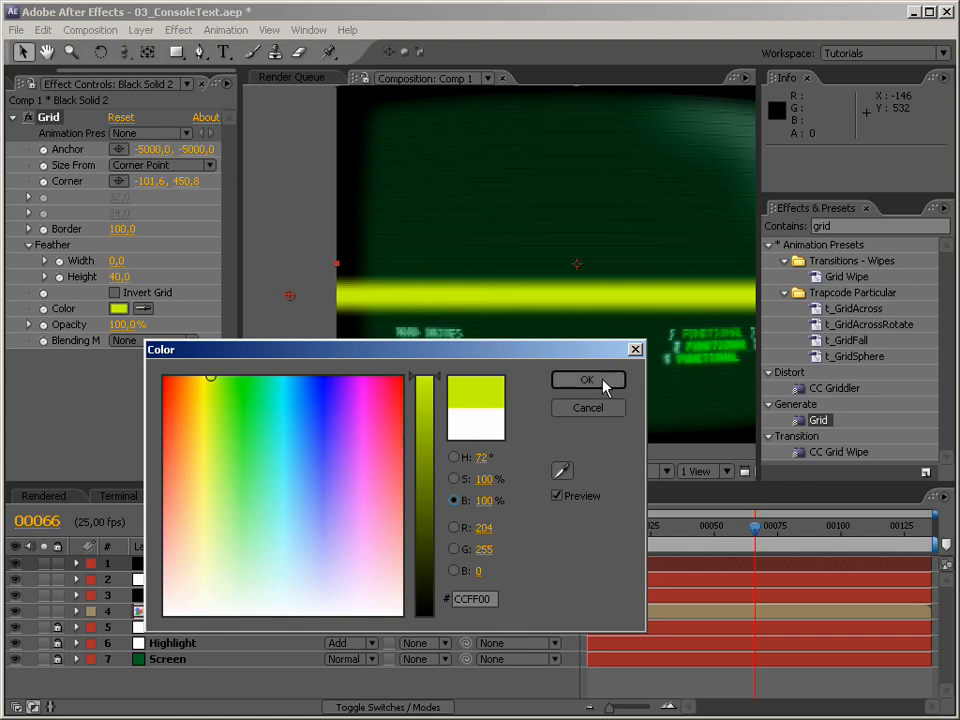
left_click(603, 384)
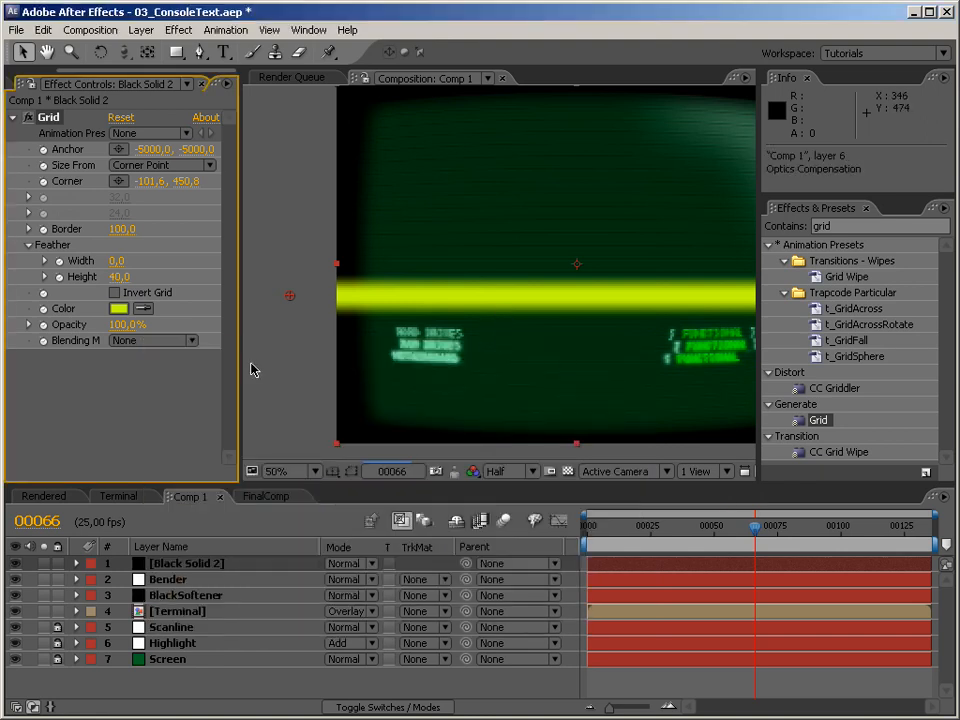
Step: Move the Grid solid directly beneath the Scanline layer and set its blending mode to Soft Light after trying Overlay
left_click_drag(197, 565, 201, 628)
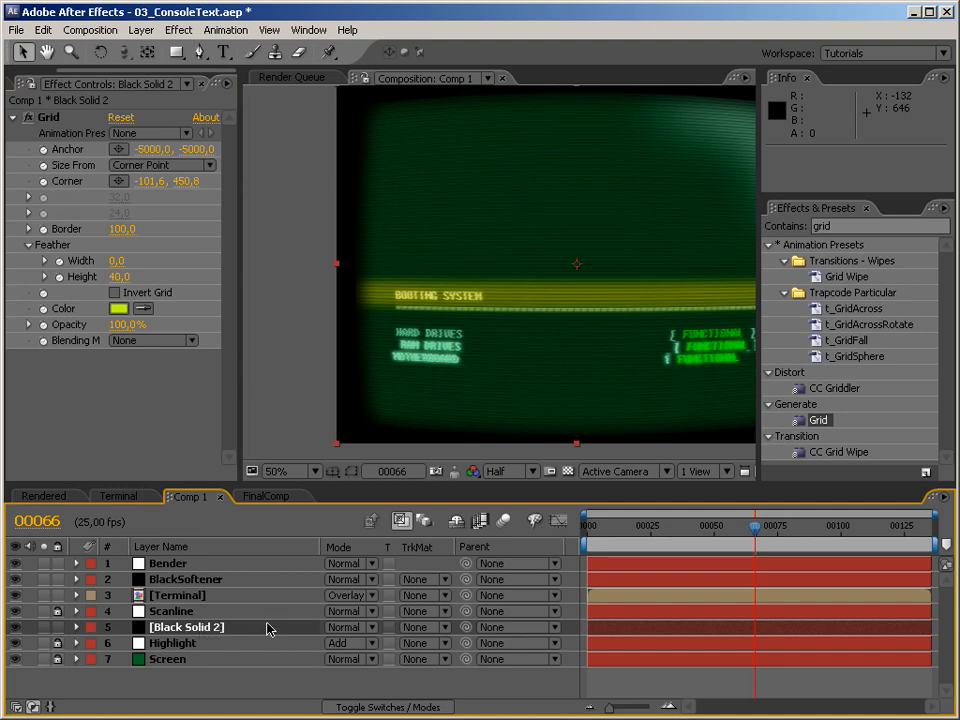
left_click(343, 627)
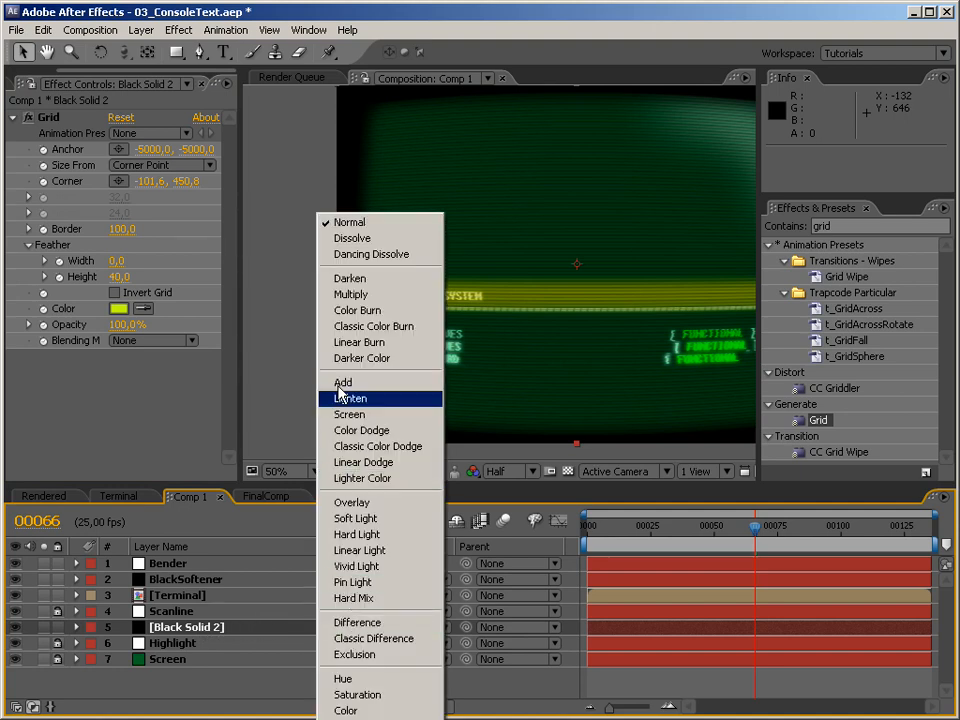
left_click(349, 502)
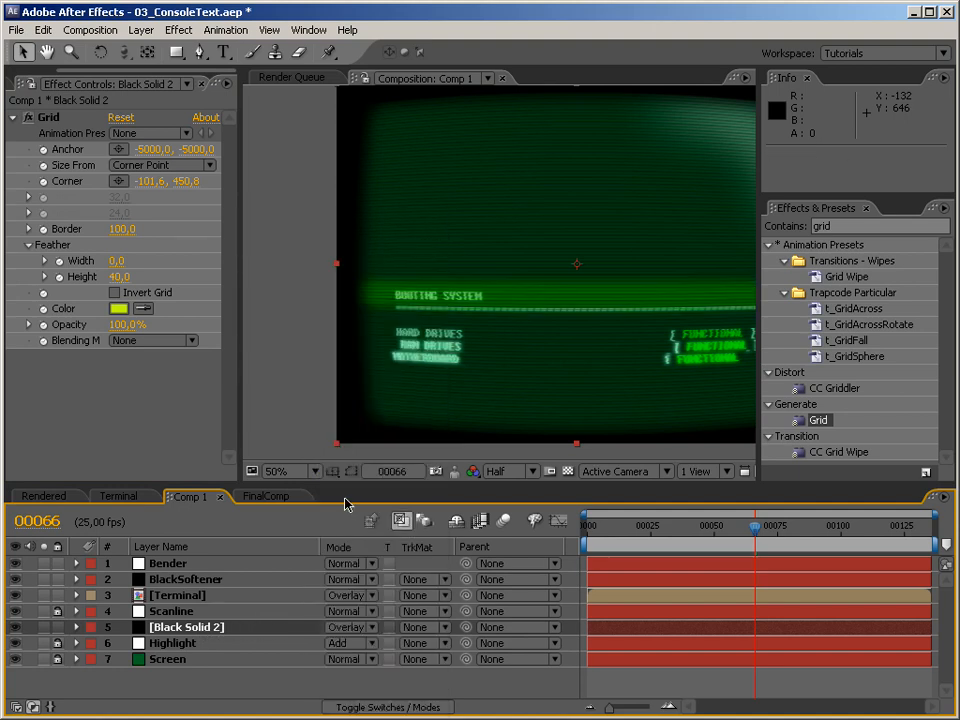
left_click(350, 627)
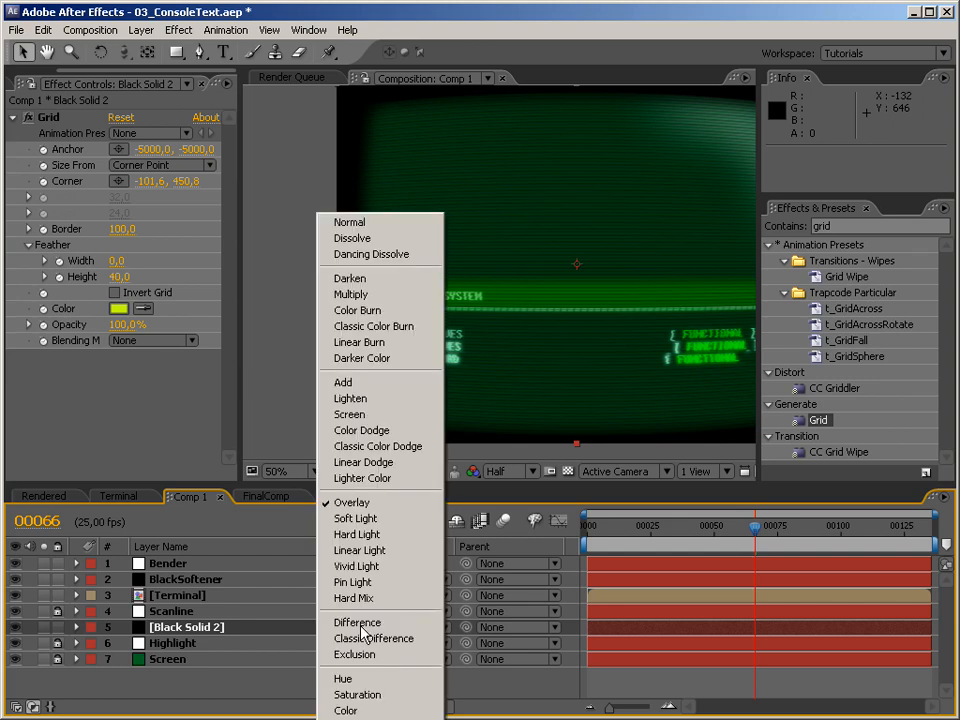
left_click(376, 518)
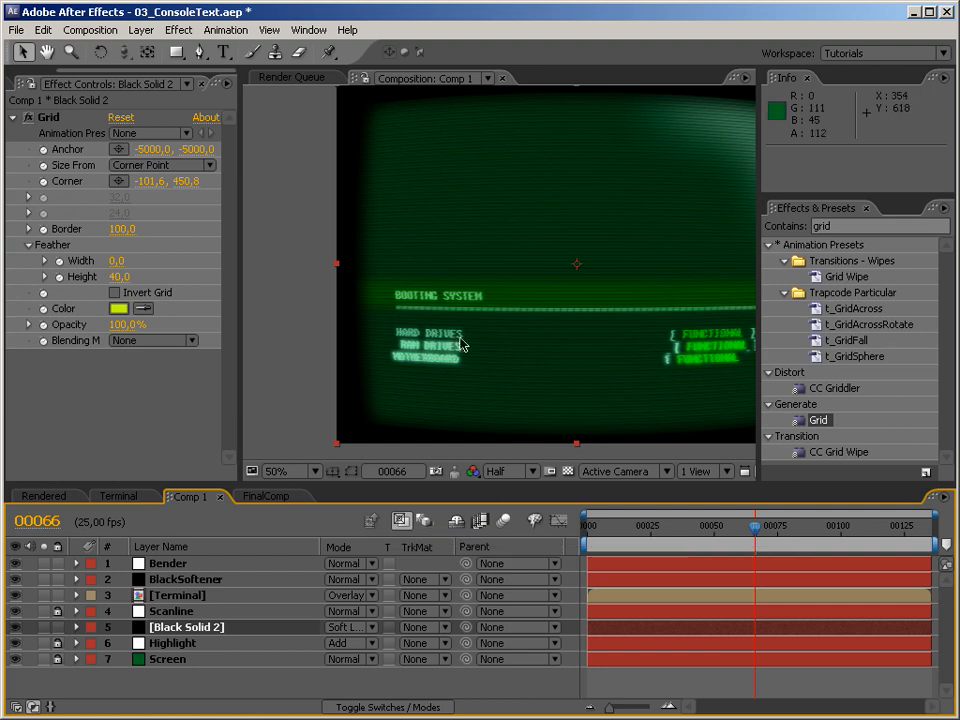
left_click_drag(678, 309, 600, 306)
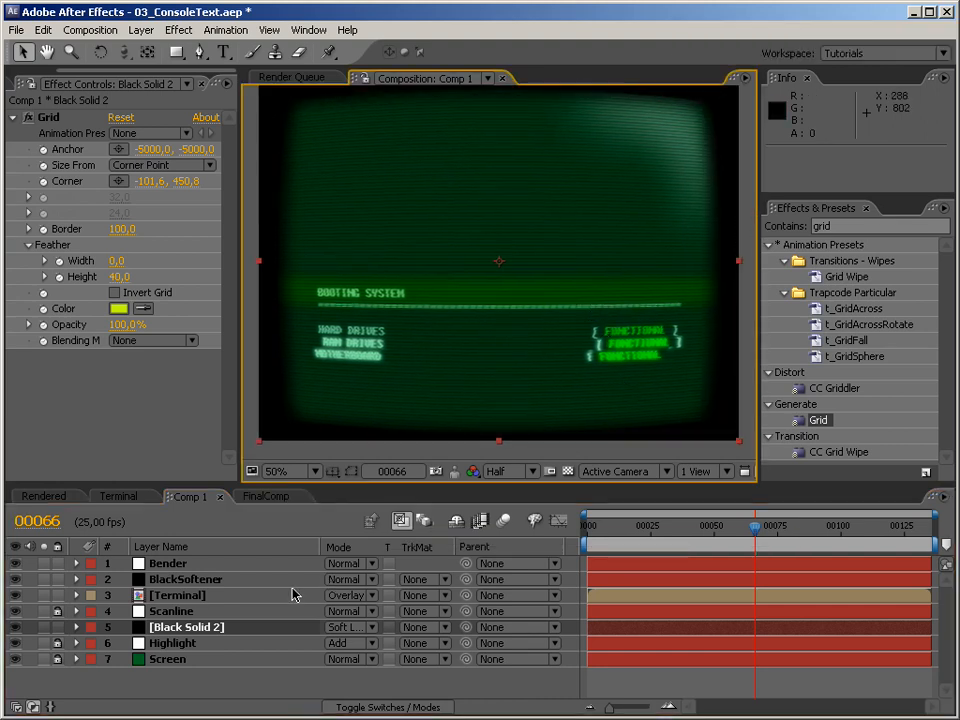
Step: Rename the Grid solid layer as TravelingLine
key("Return")
type("TravelingLine")
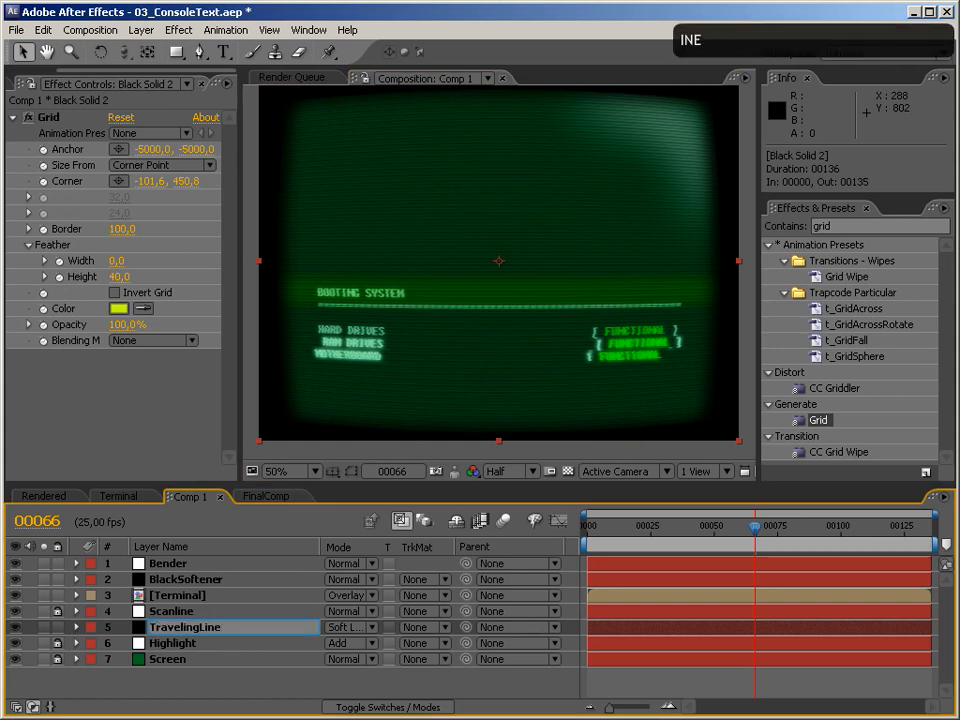
key("Return")
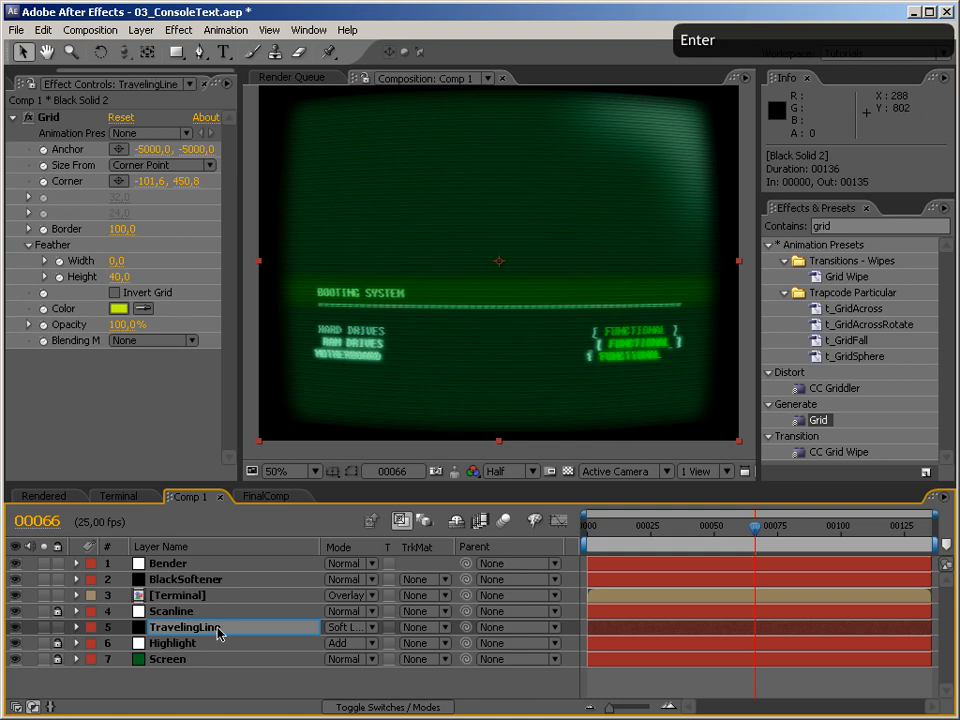
Step: Add an expression to the Grid's Corner property on TravelingLine, with x = value[0]; as its opening line
left_click_drag(537, 487, 520, 326)
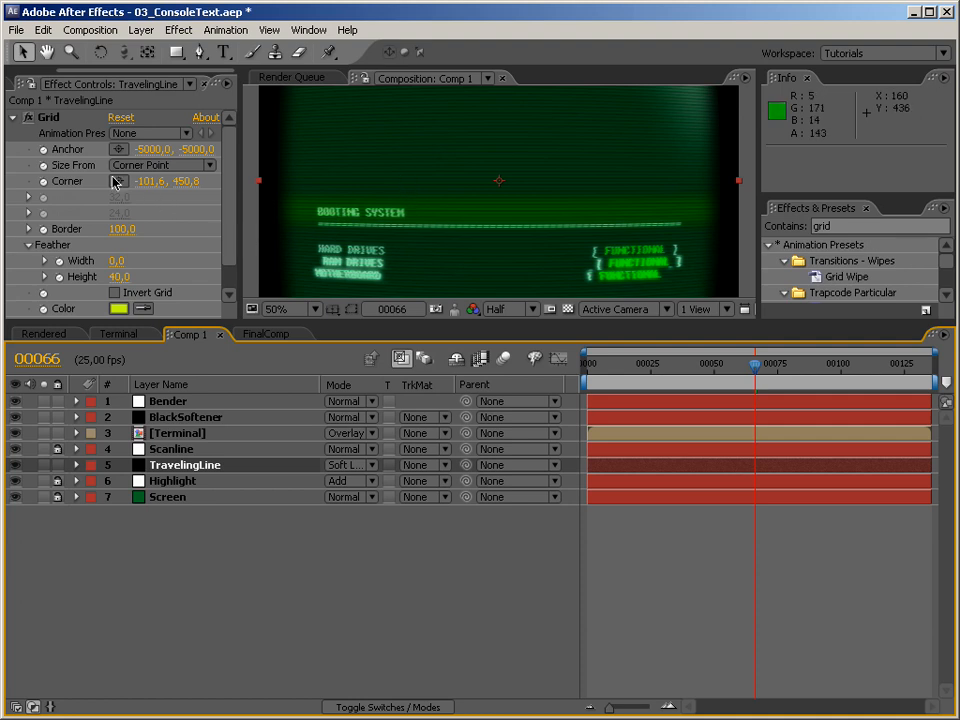
left_click(43, 181, "alt")
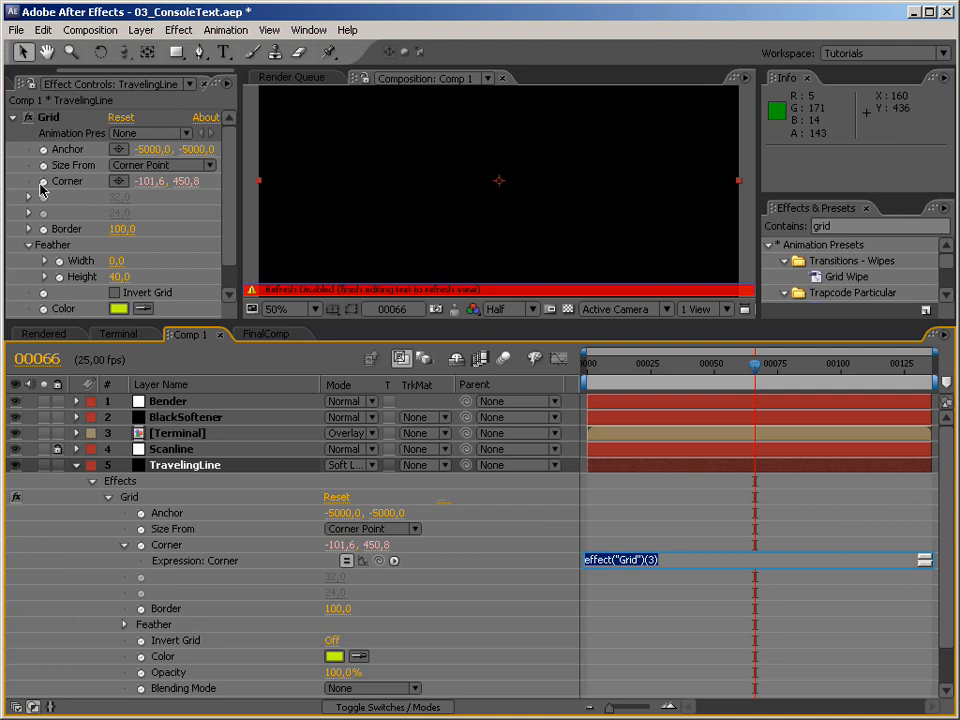
type("x =")
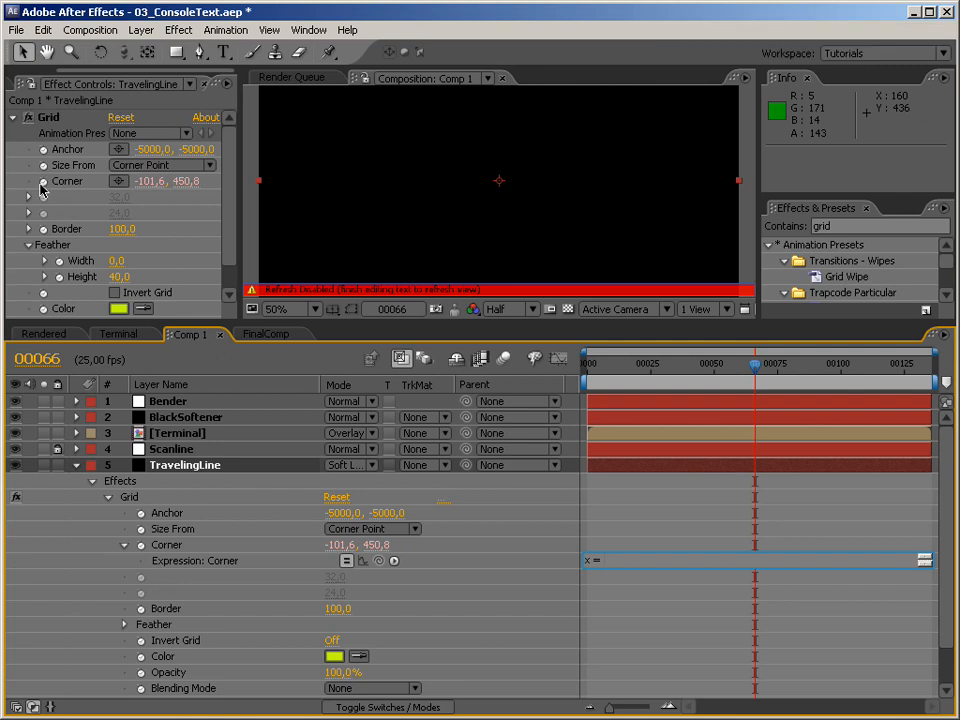
type("va")
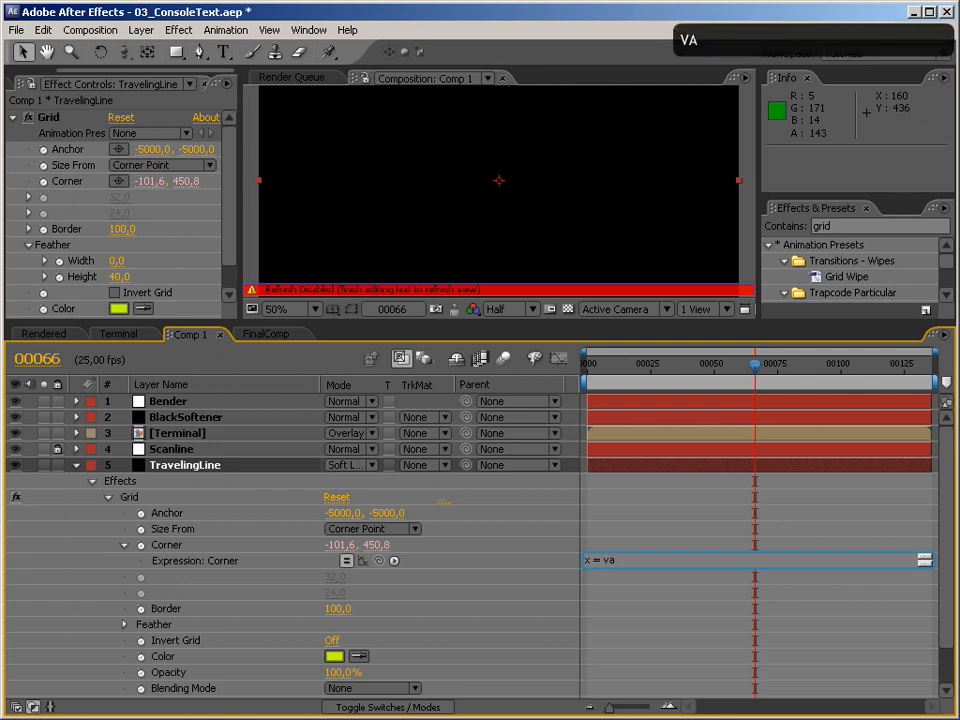
type("lue[0]'")
key("BackSpace")
type(";")
key("Return")
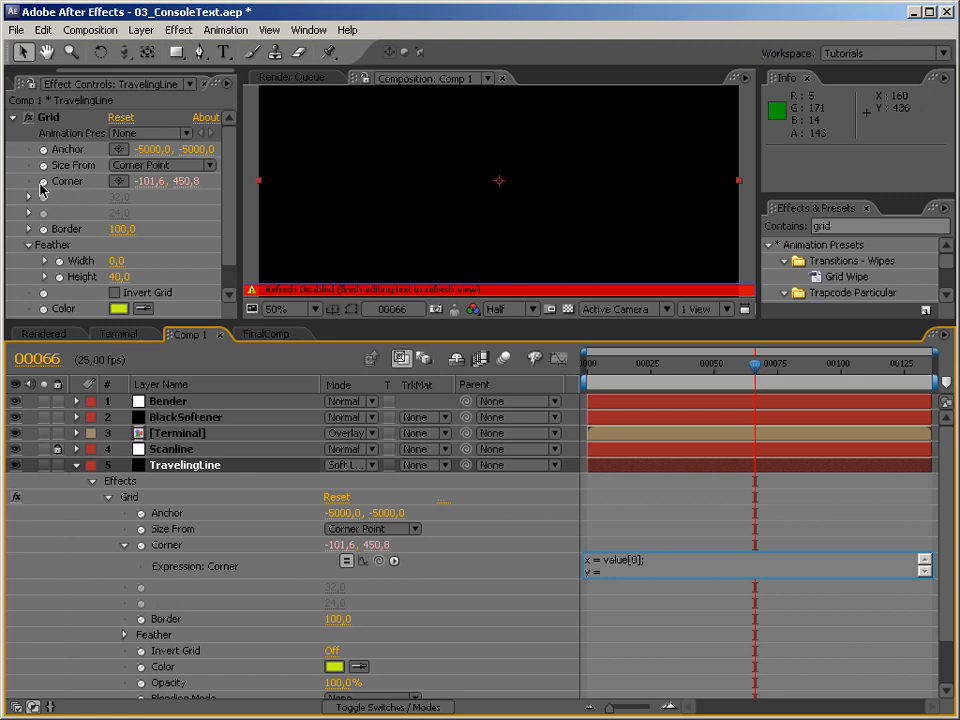
Step: Complete the Corner expression with y = time * 1000; and the output line [x,y];
type("time")
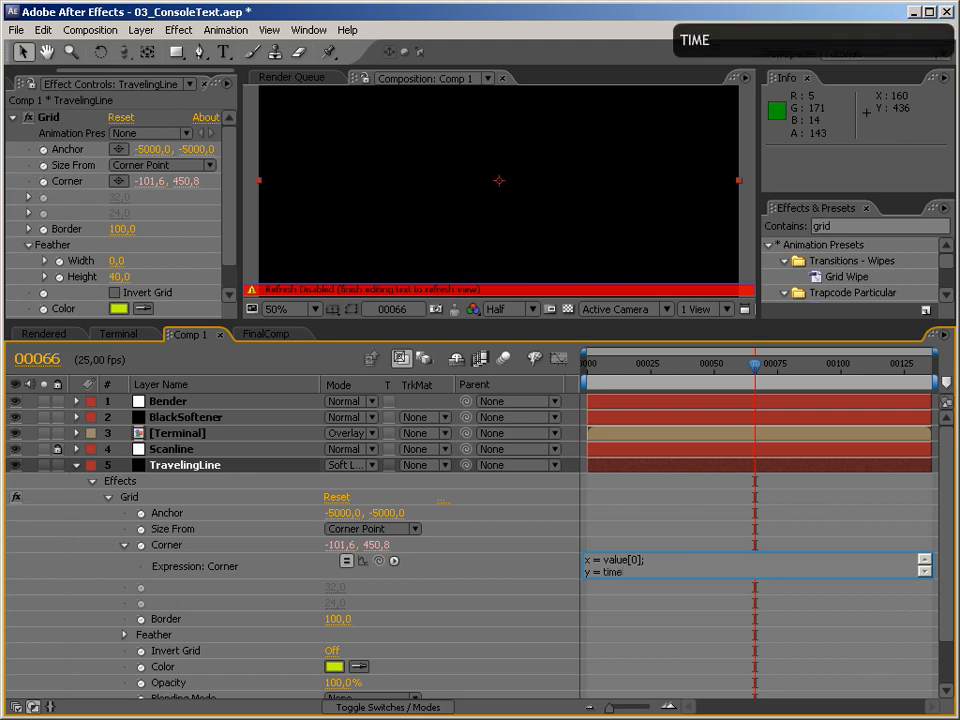
type(" * 1000")
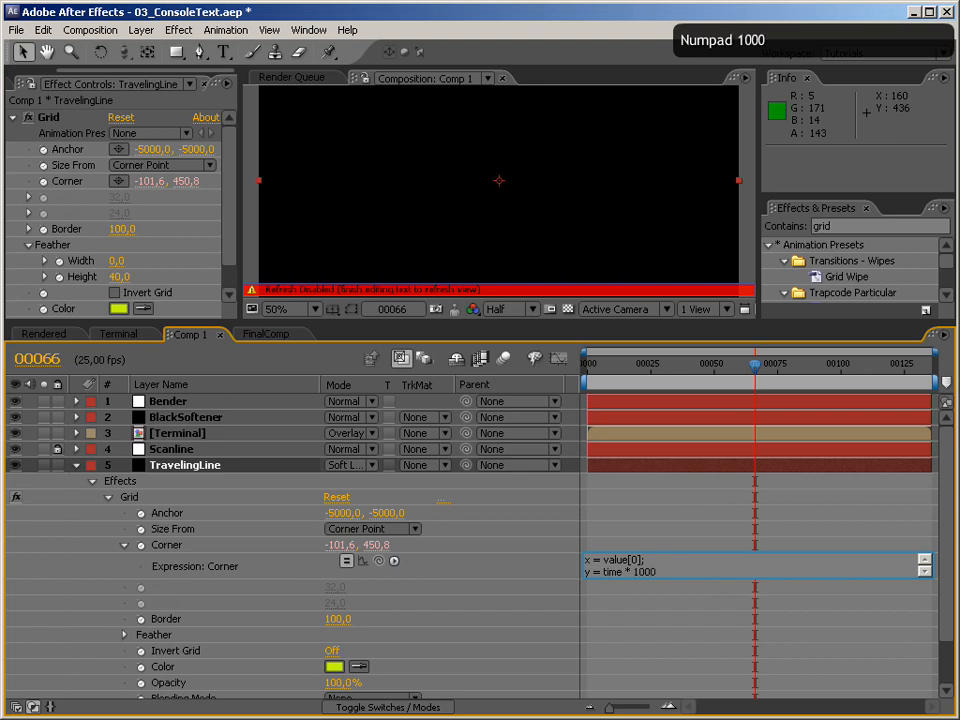
type(";")
key("Return")
type("x,y]")
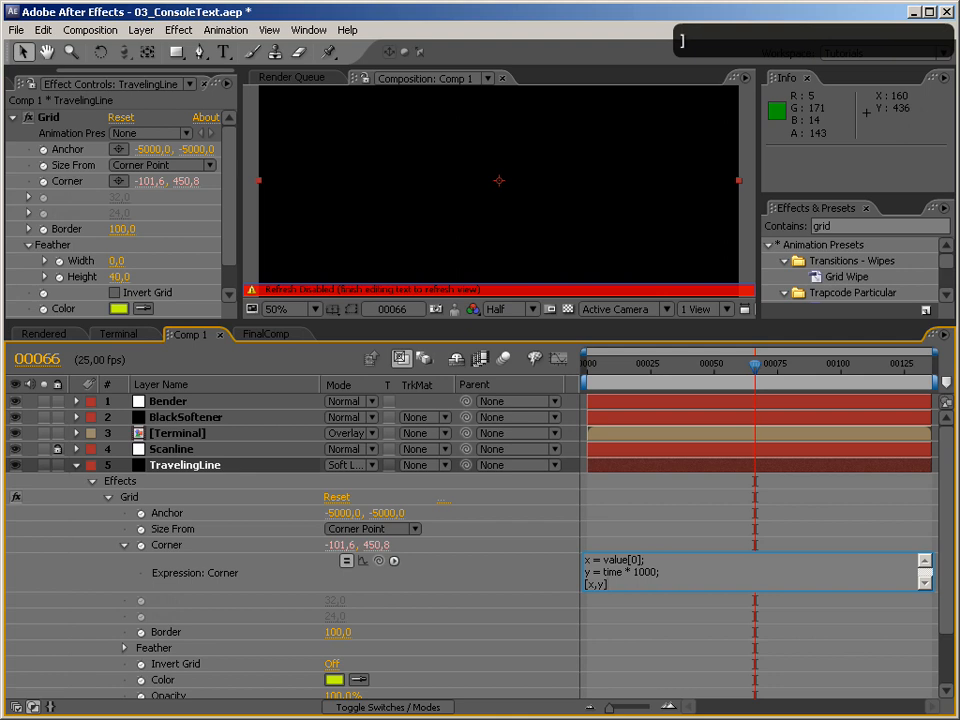
type(";")
key("KP_Enter")
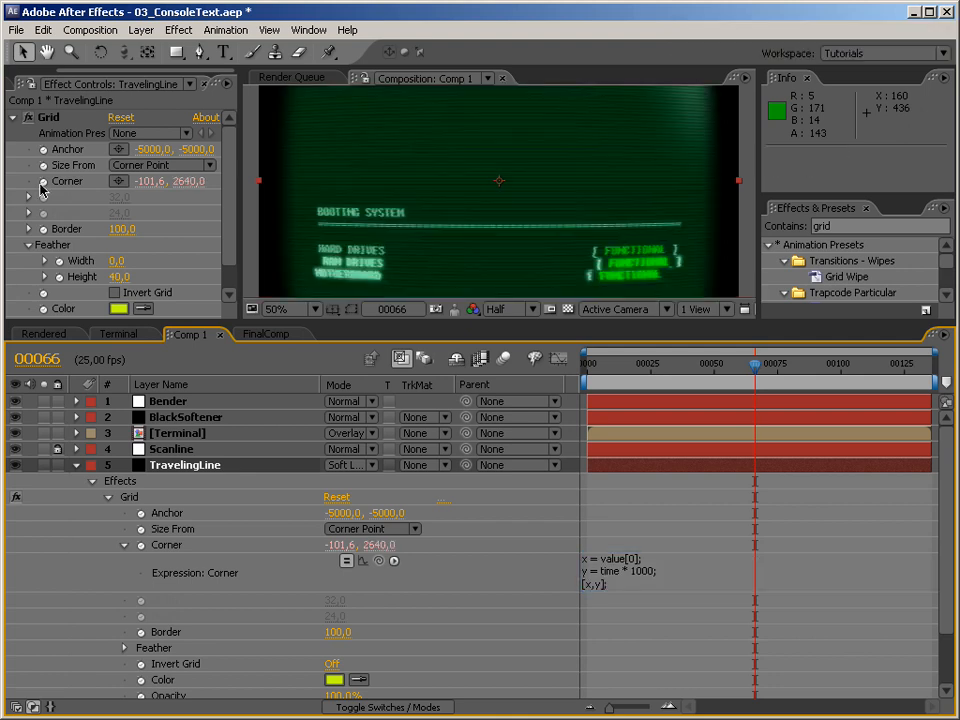
Step: Scrub from the first frame to around frame 39 and back to frame 18 to check the band's movement
key("Home")
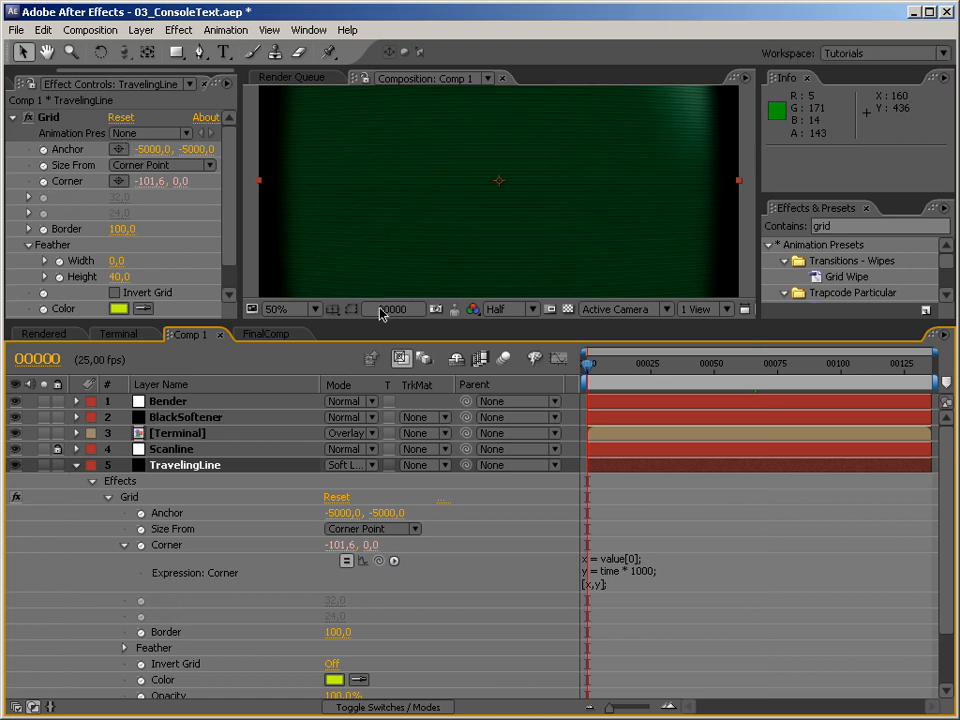
left_click_drag(466, 327, 452, 500)
left_click_drag(595, 547, 686, 550)
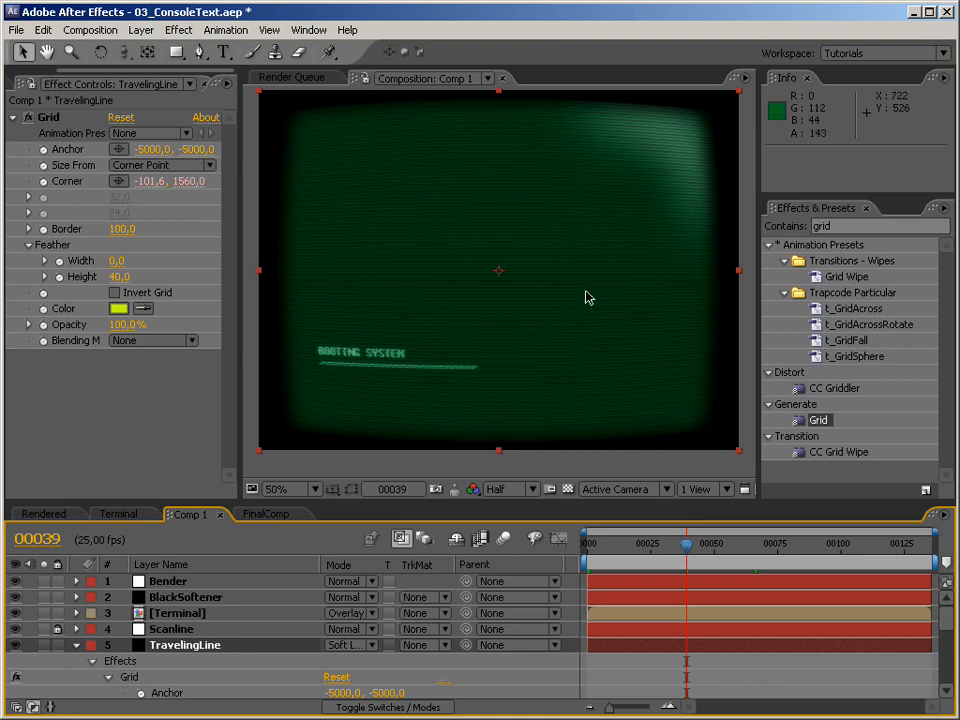
left_click(633, 546)
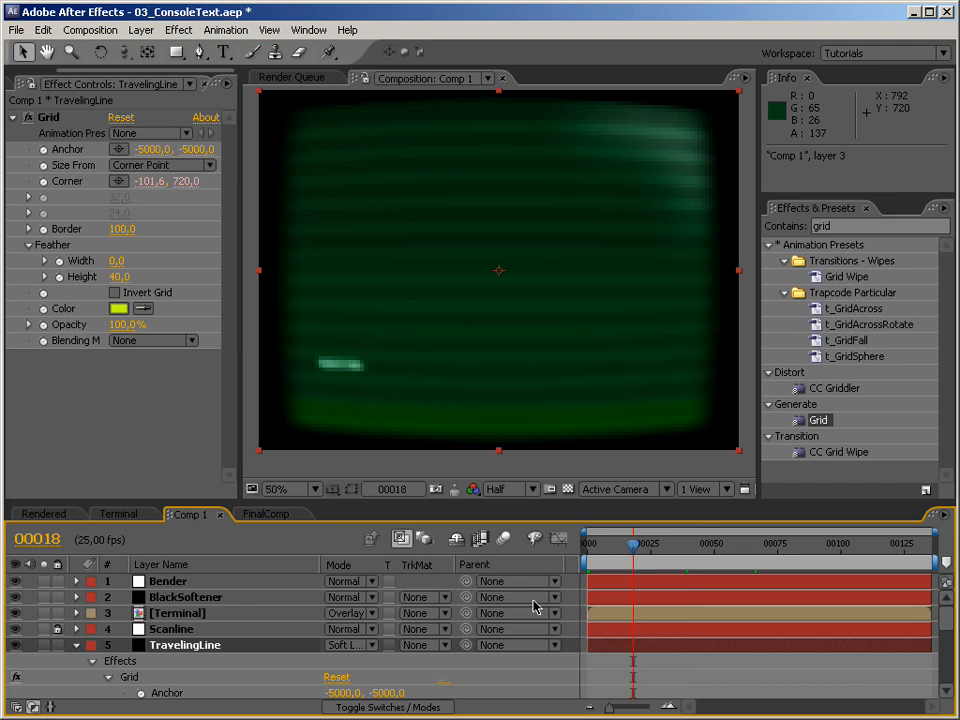
Step: Enclose time * 1000 in parentheses in the y line of the Corner expression
left_click_drag(568, 502, 551, 345)
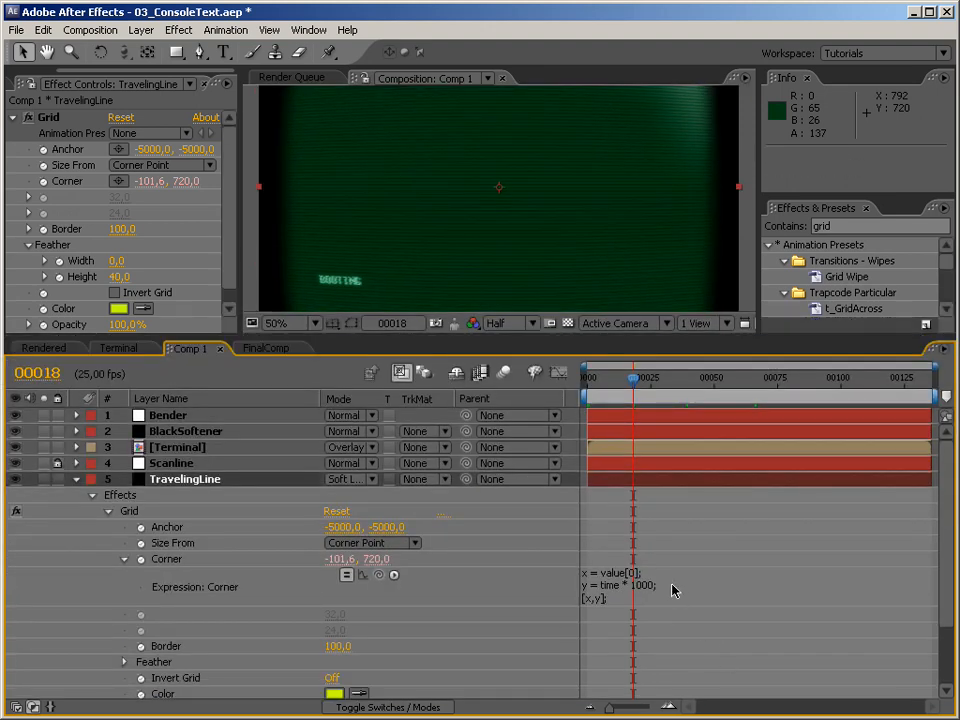
left_click(672, 590)
key("ctrl+Left")
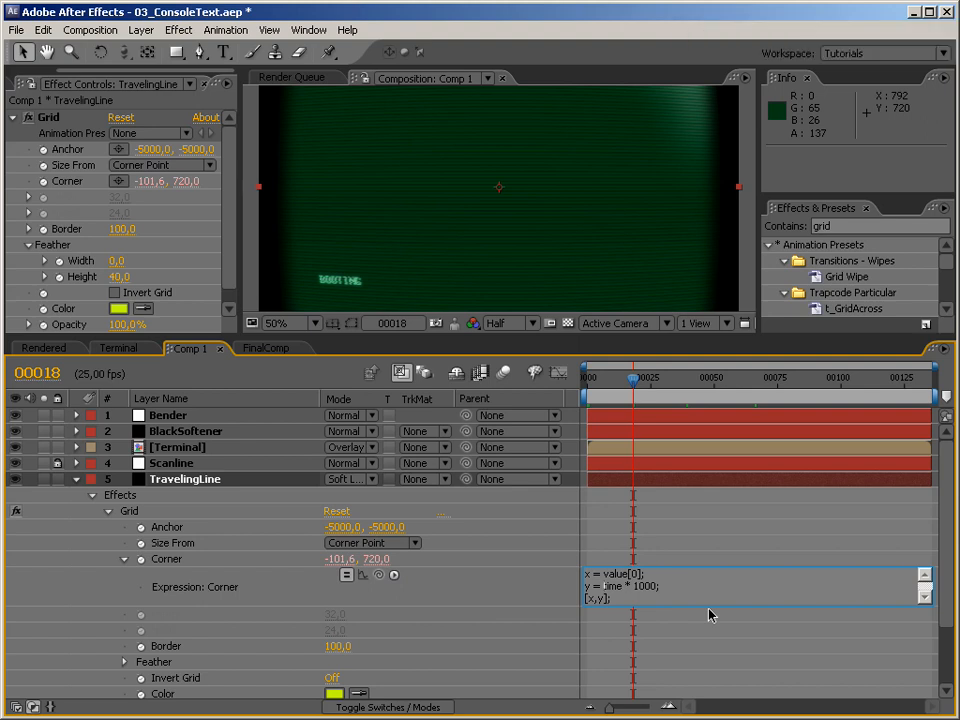
type("(")
key("End")
key("Left")
type(")")
key("Left")
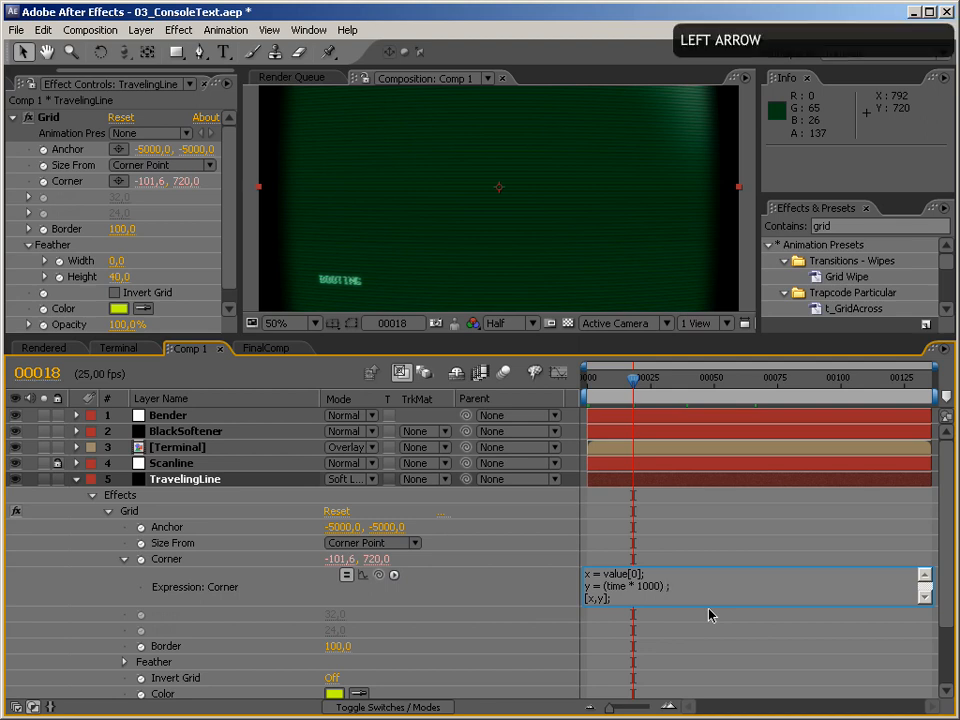
key("Left")
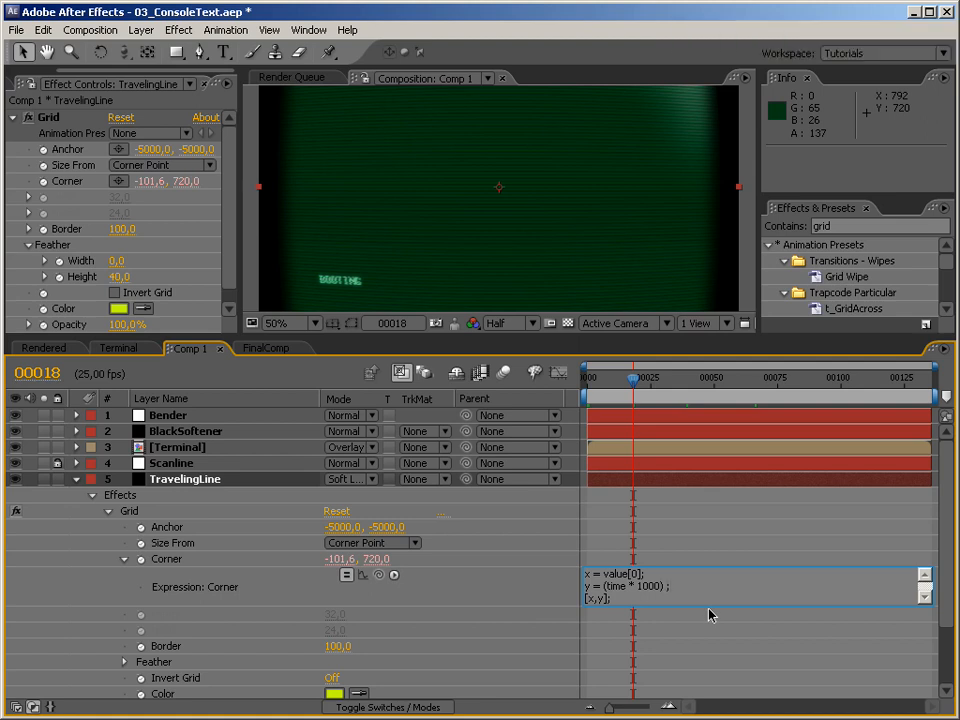
Step: Append % thisComp.height to the Corner expression's y line and check the looping band by scrubbing to frame 34
type("% thisC")
type("omp")
type(".height")
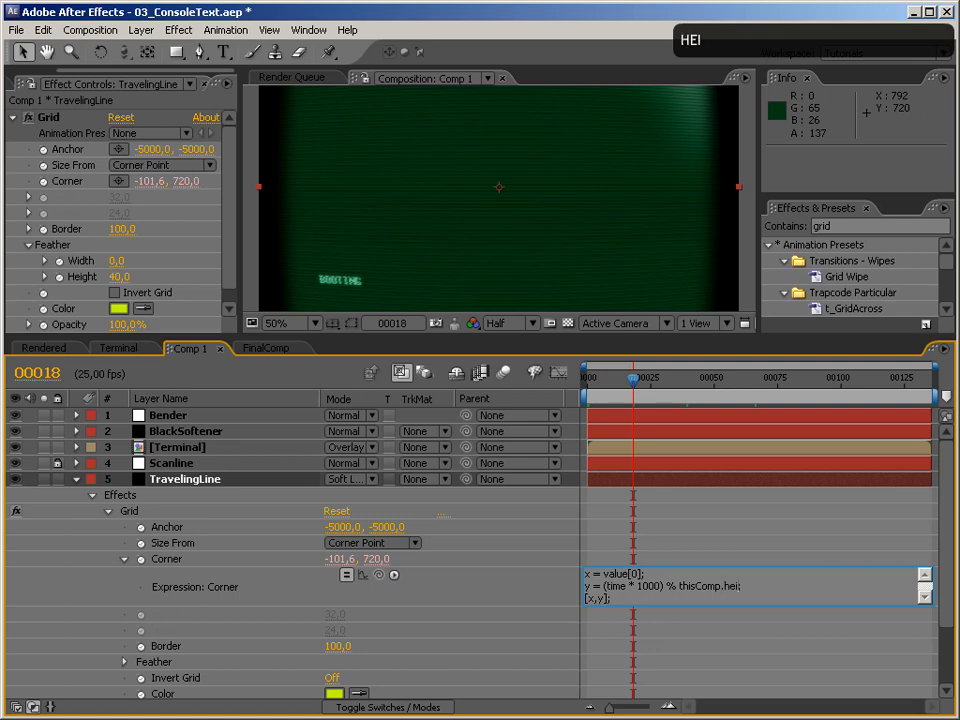
key("Down")
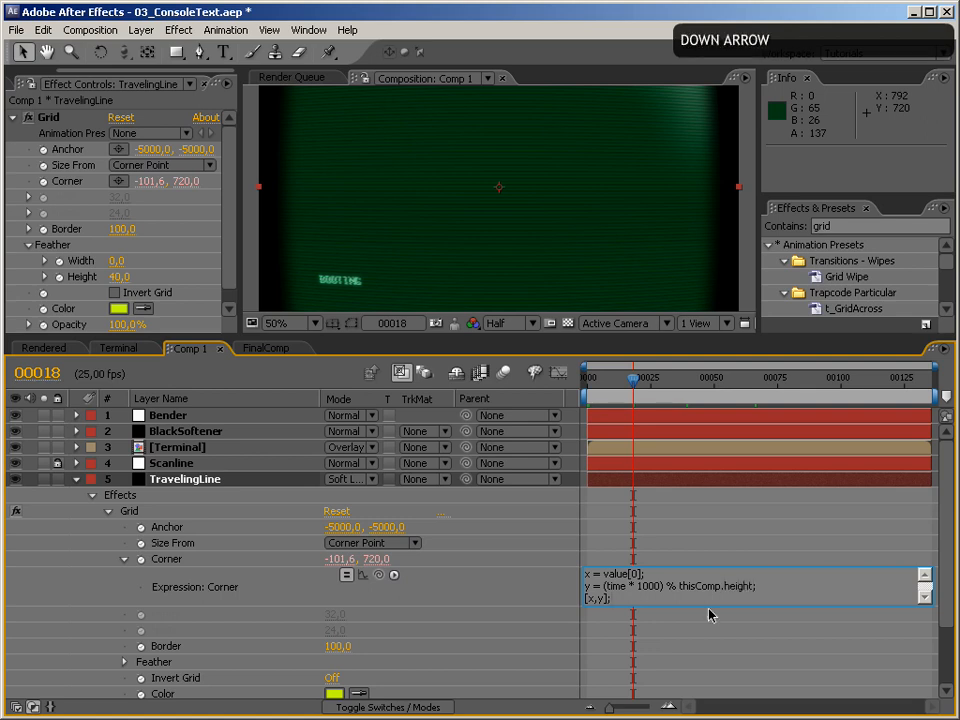
left_click(708, 610)
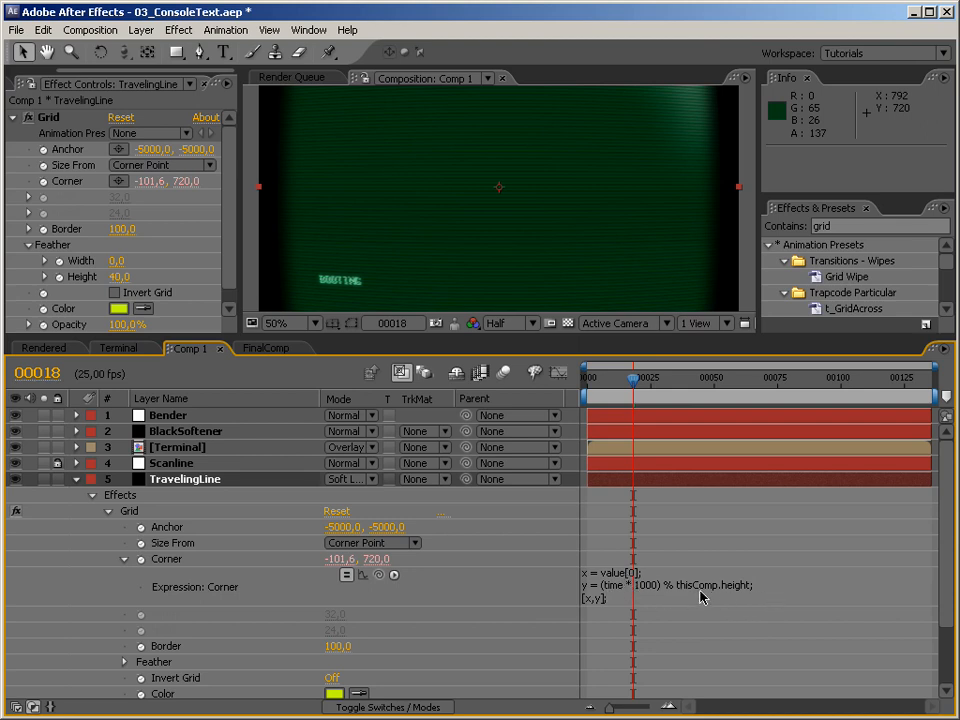
left_click_drag(566, 336, 566, 433)
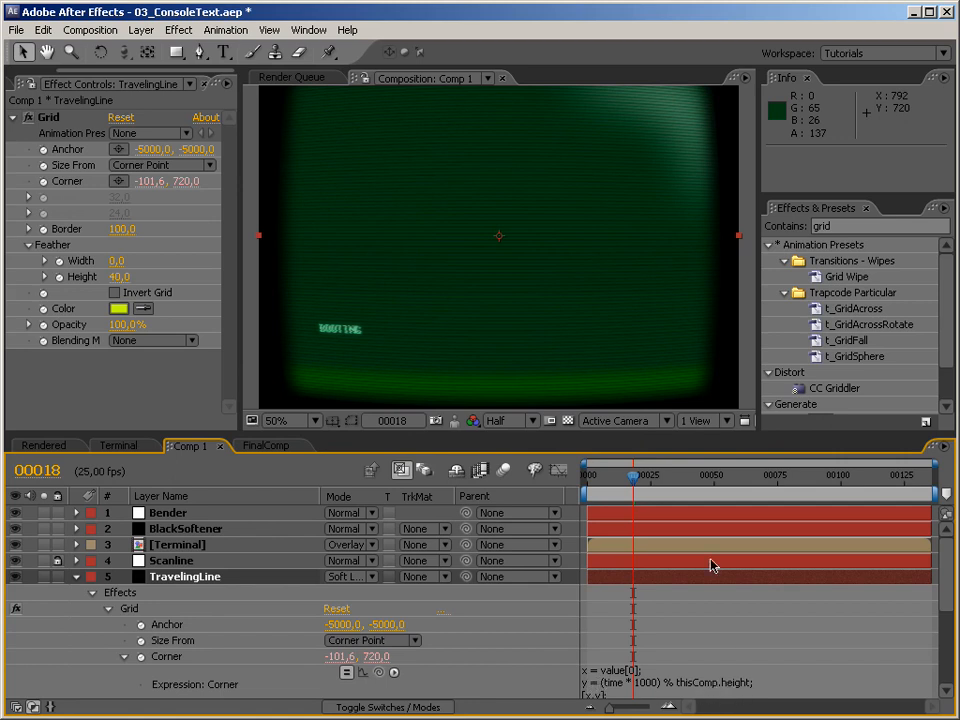
left_click_drag(636, 478, 679, 488)
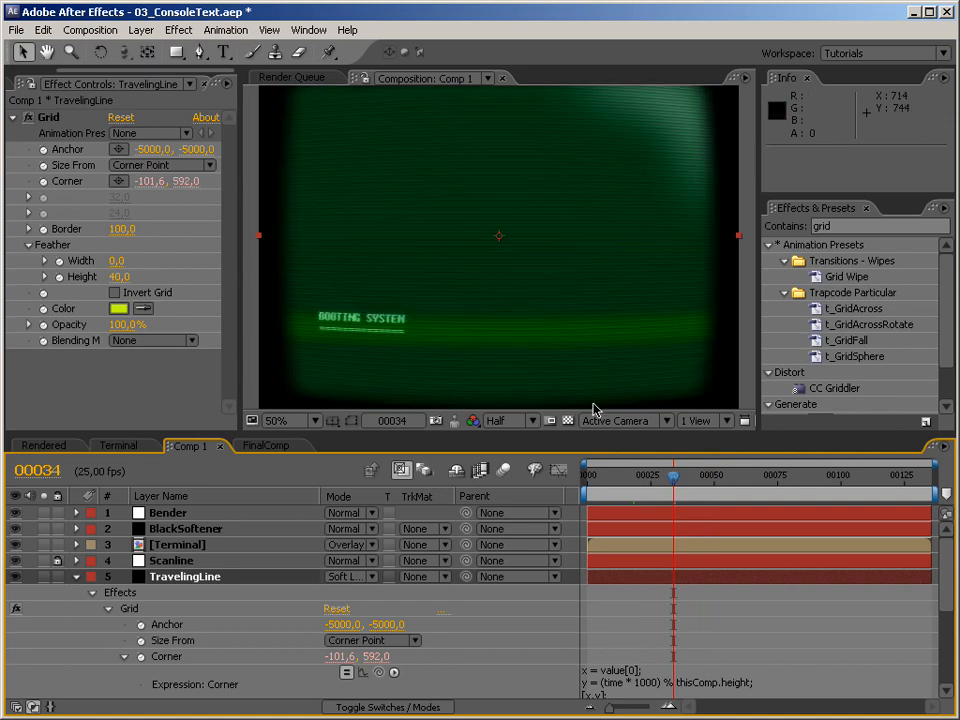
Step: Reverse the band's direction with y = thisComp.height - ((time * 1000) % thisComp.height); and check it by scrubbing to frame 51
left_click(615, 672)
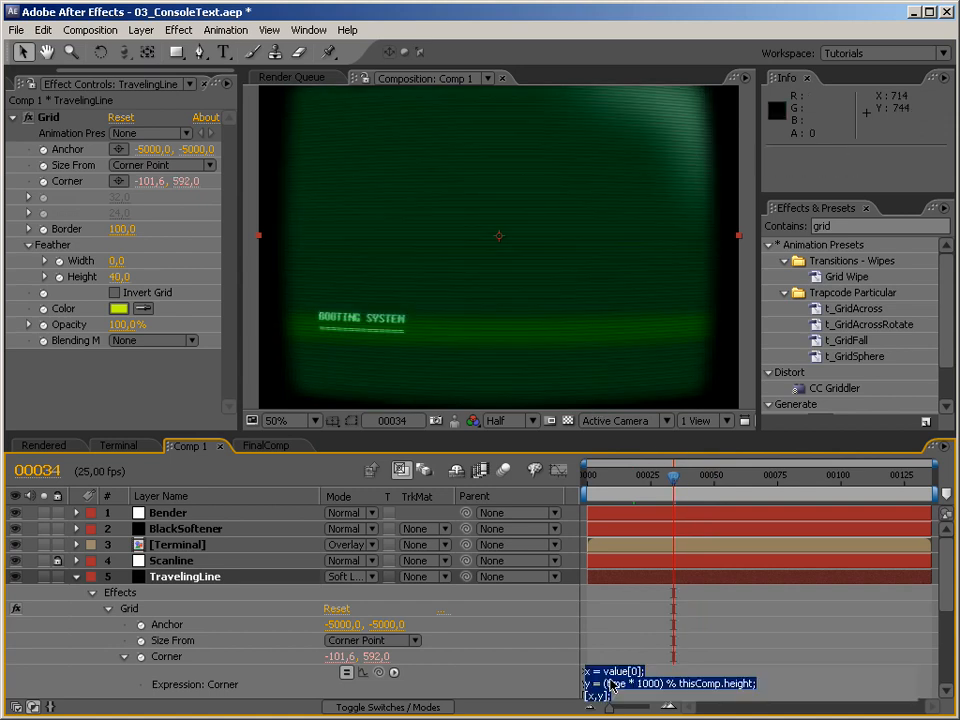
left_click(613, 684)
type("(")
key("End")
key("Left")
type(")")
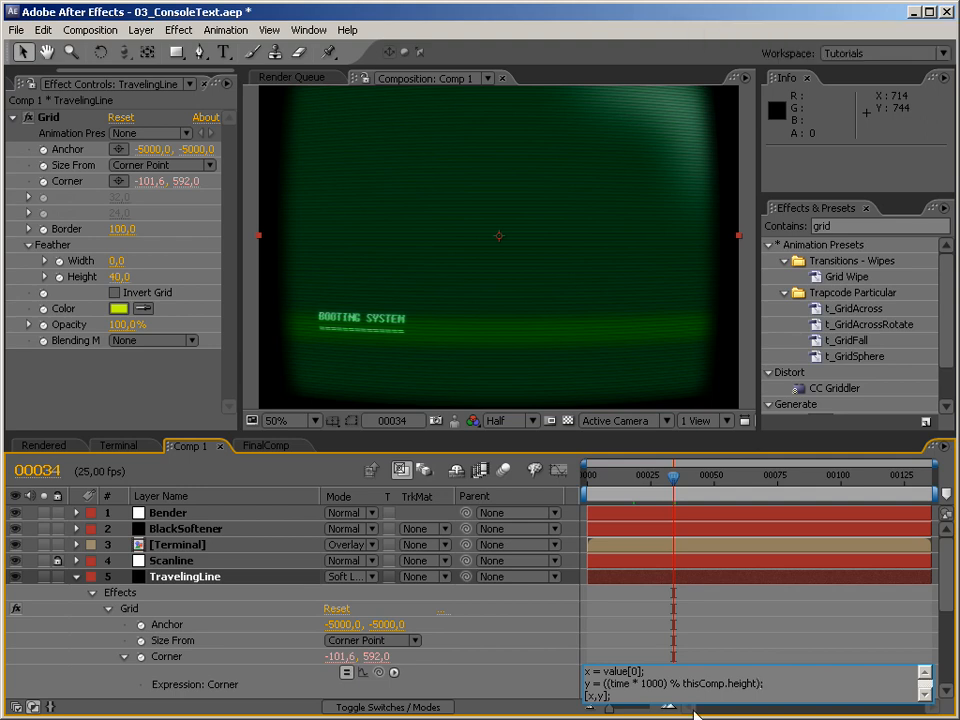
key("ctrl+Left")
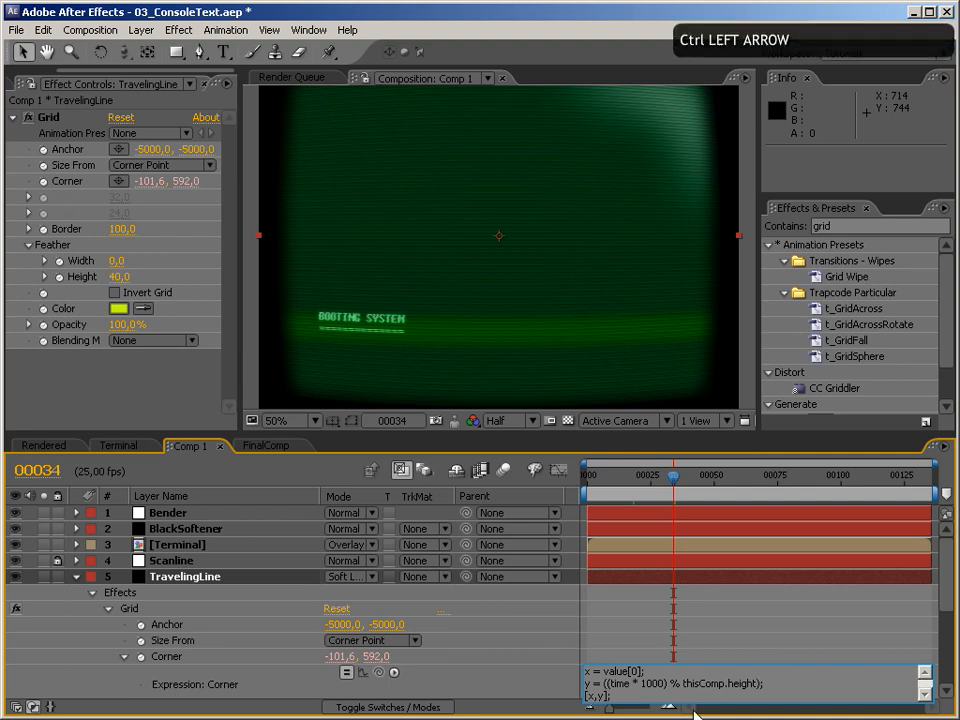
type("thisComp.height -")
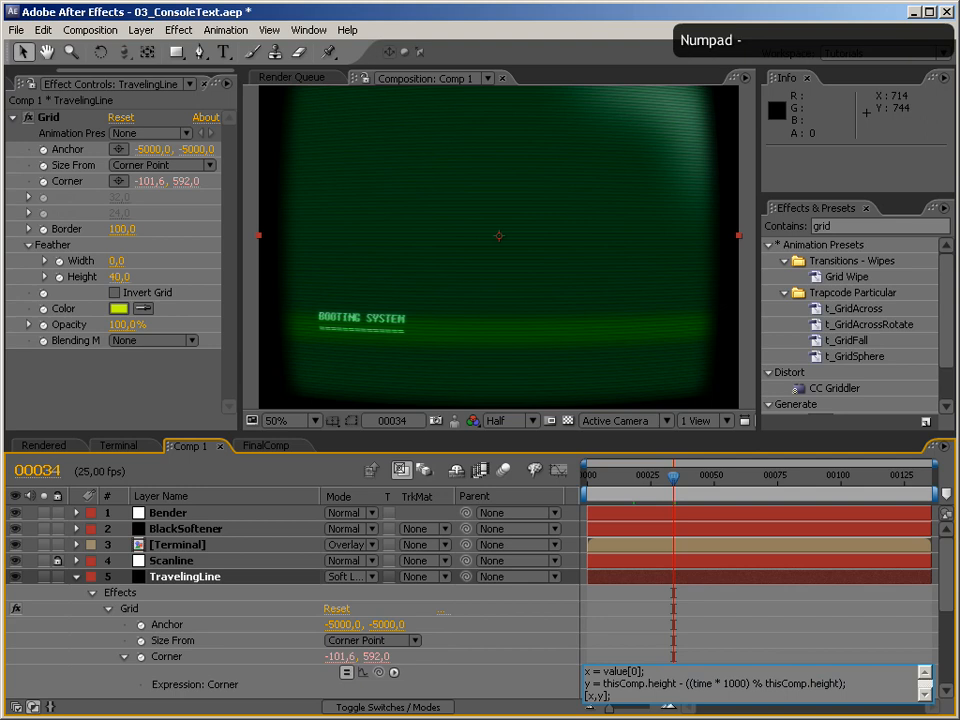
key("Return")
left_click_drag(678, 487, 720, 483)
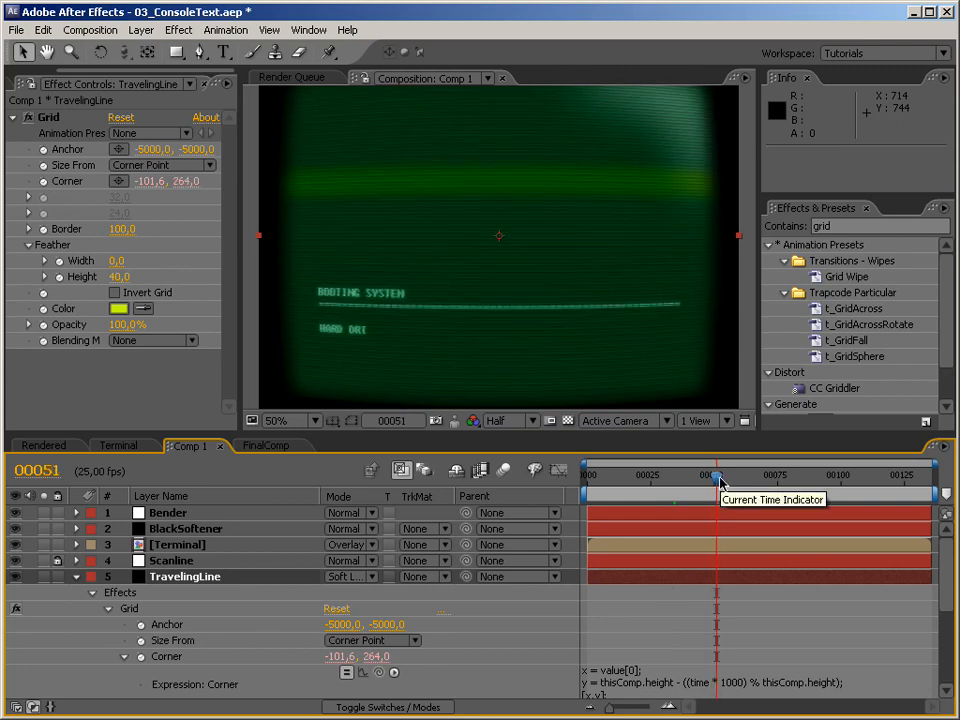
Step: Replace the first thisComp.height in the y line of the Corner expression with 900
left_click(623, 690)
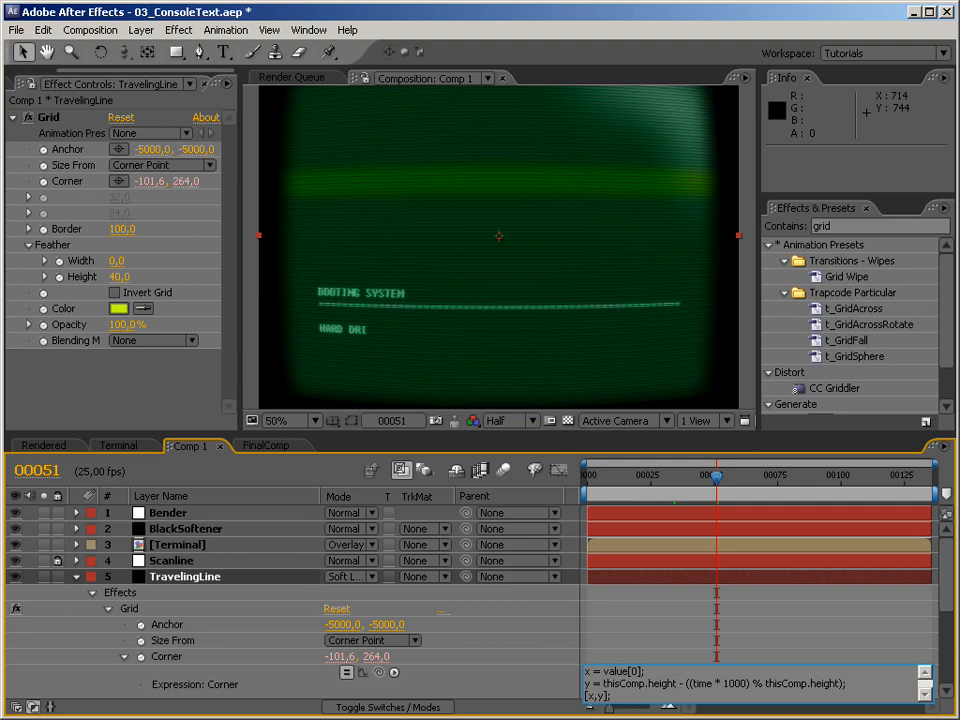
key("Right")
key("shift+Left")
key("shift+Left")
key("shift+Left")
key("shift+Left")
key("shift+Left")
key("shift+Left")
key("shift+Left")
key("shift+Left")
key("shift+Left")
key("shift+Left")
key("shift+Left")
key("shift+Left")
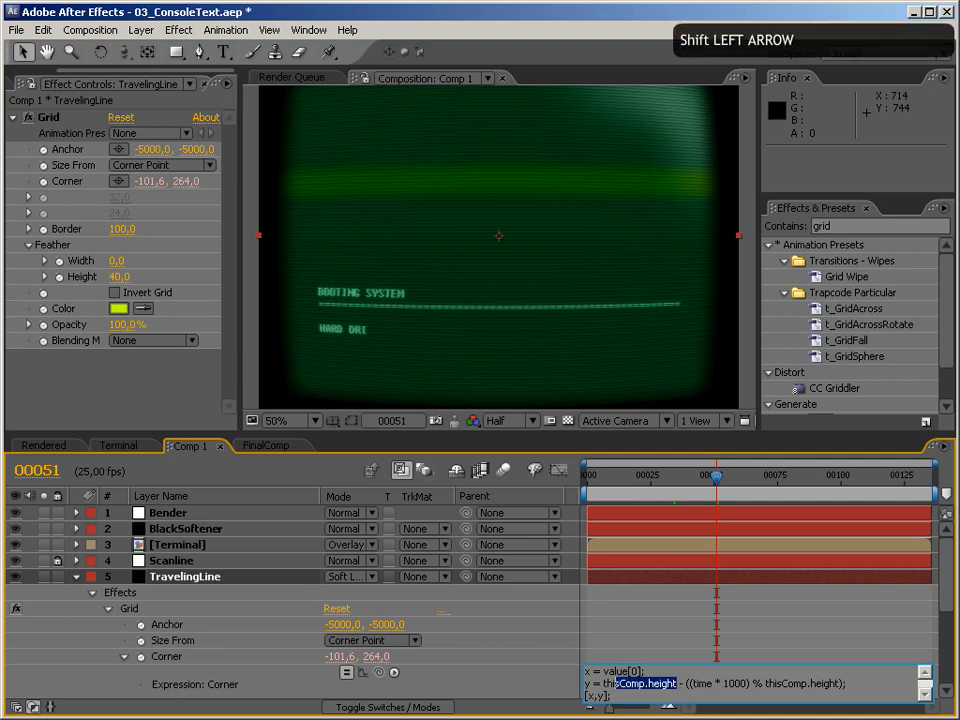
type("900")
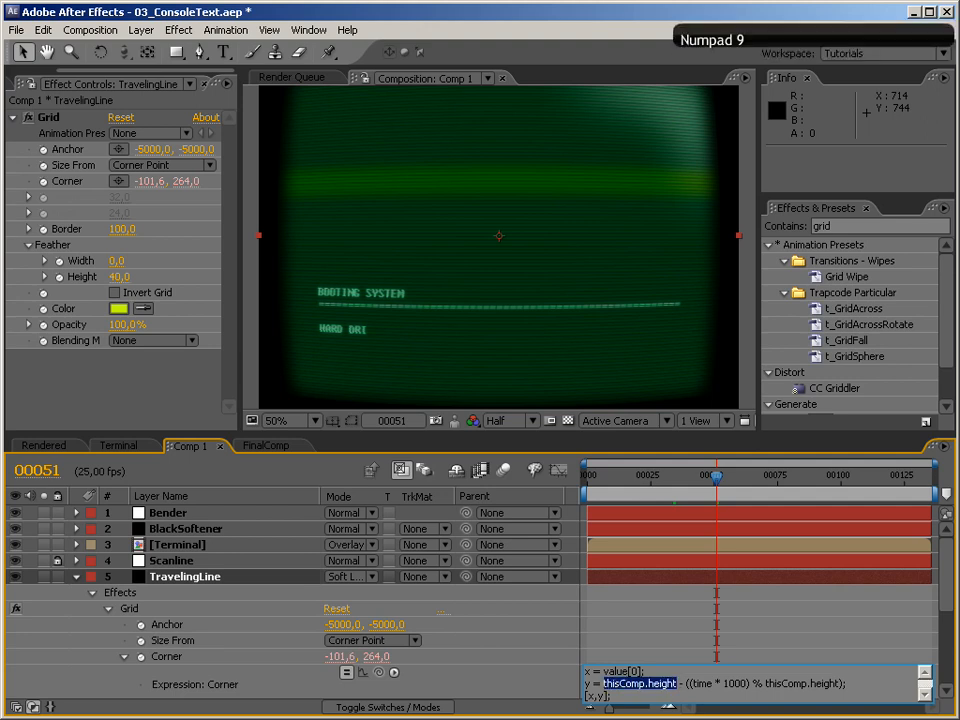
Step: Replace the thisComp.height after the modulo operator with 900 and apply the Corner expression
left_click_drag(710, 684, 781, 684)
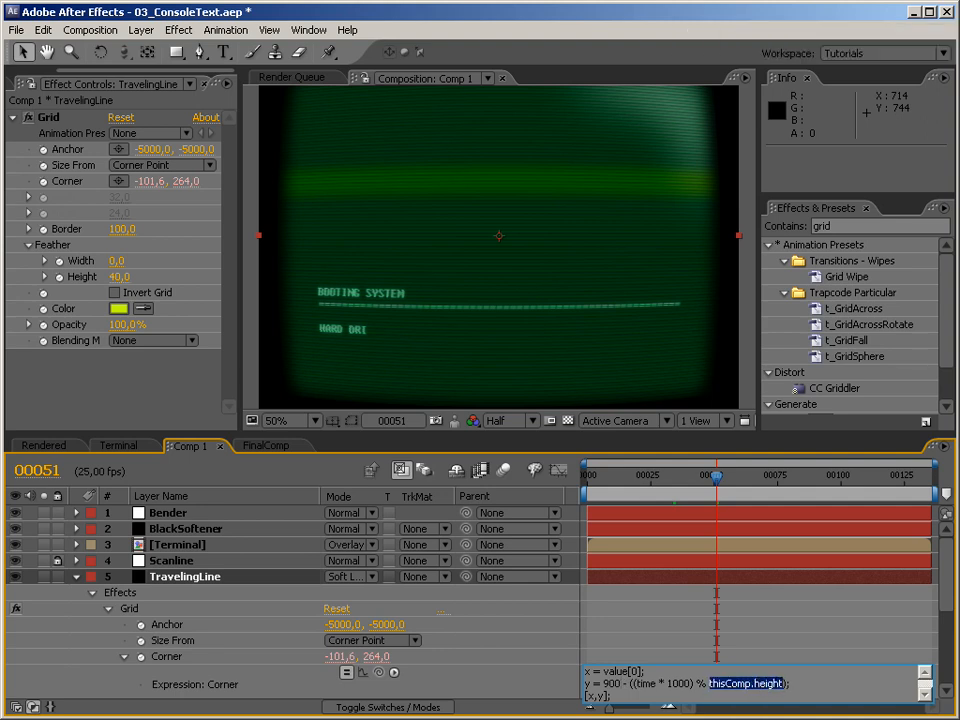
type("900")
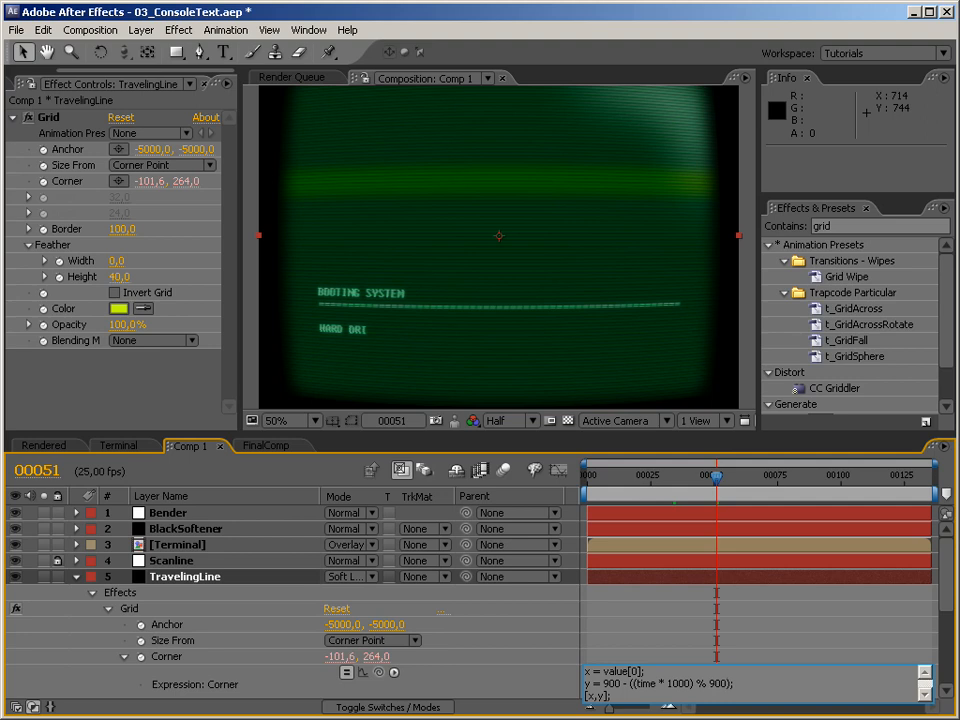
key("End")
key("Down")
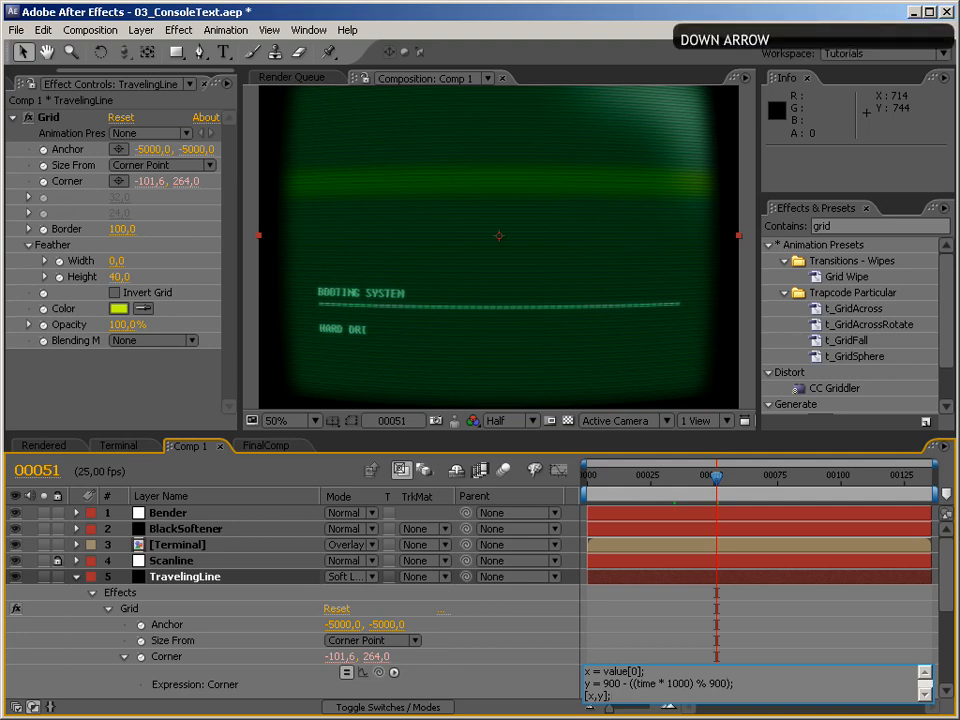
key("Return")
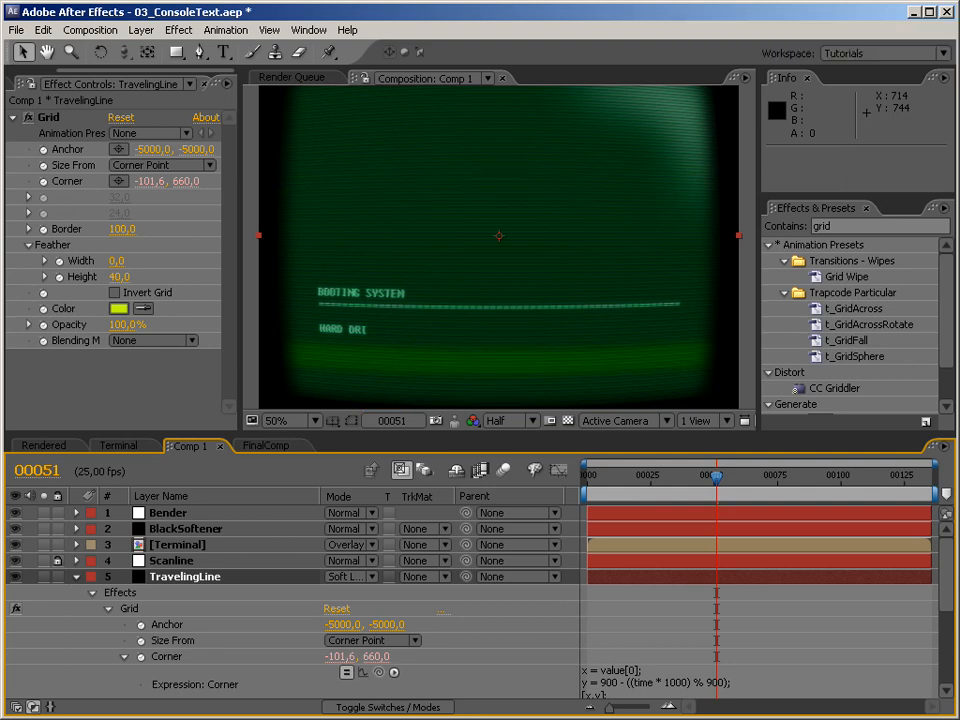
Step: Check the band's travel across the whole screen by scrubbing to frame 79, and save the project
left_click_drag(722, 487, 731, 487)
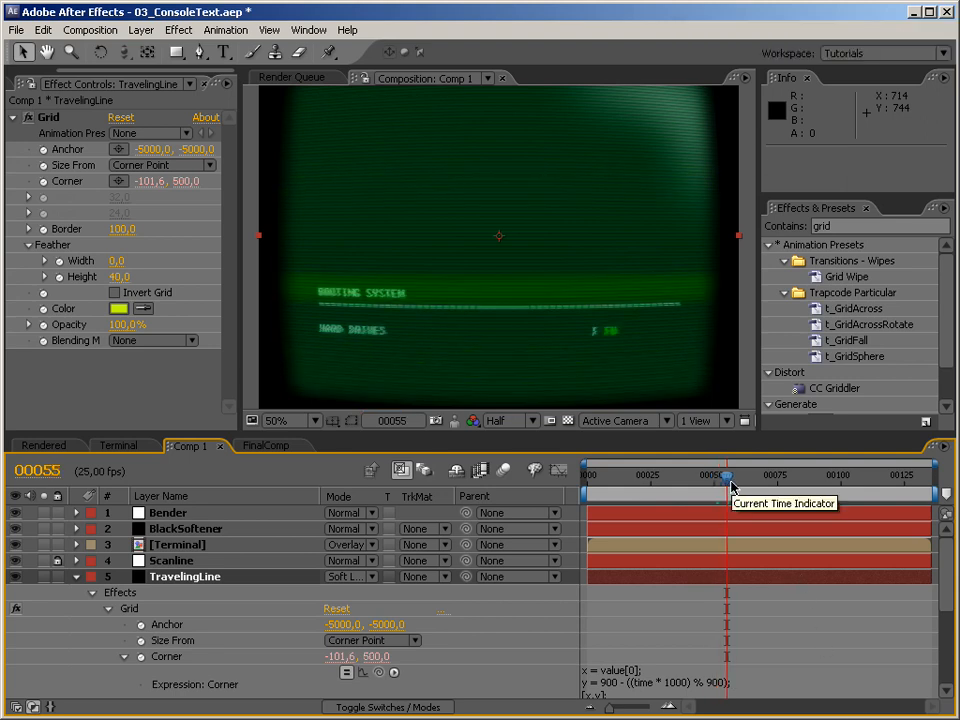
key("ctrl+minus")
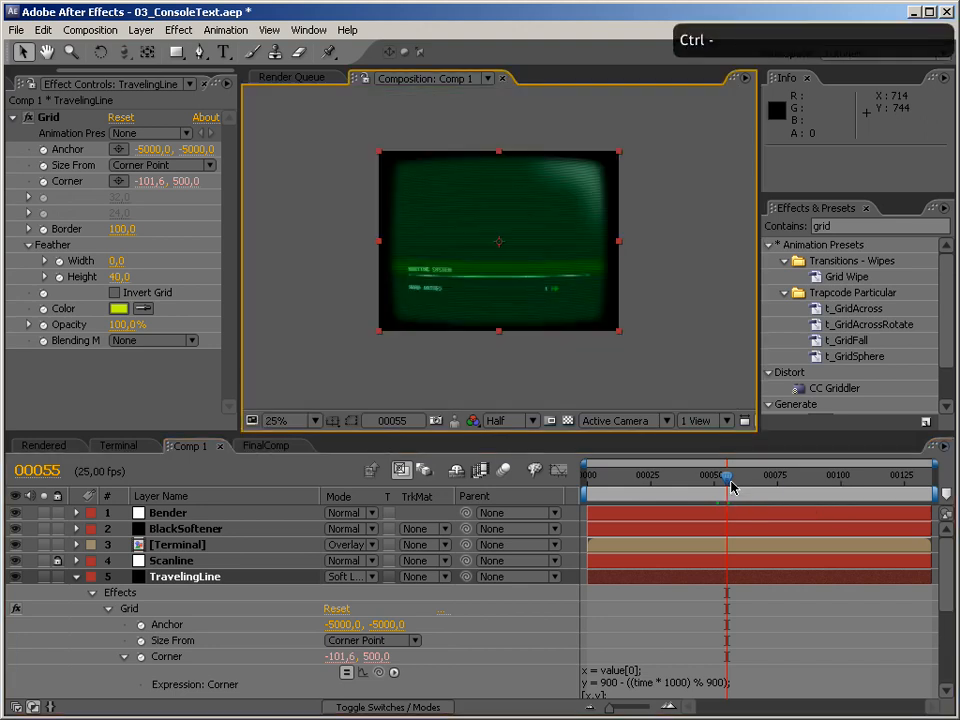
left_click_drag(731, 487, 792, 487)
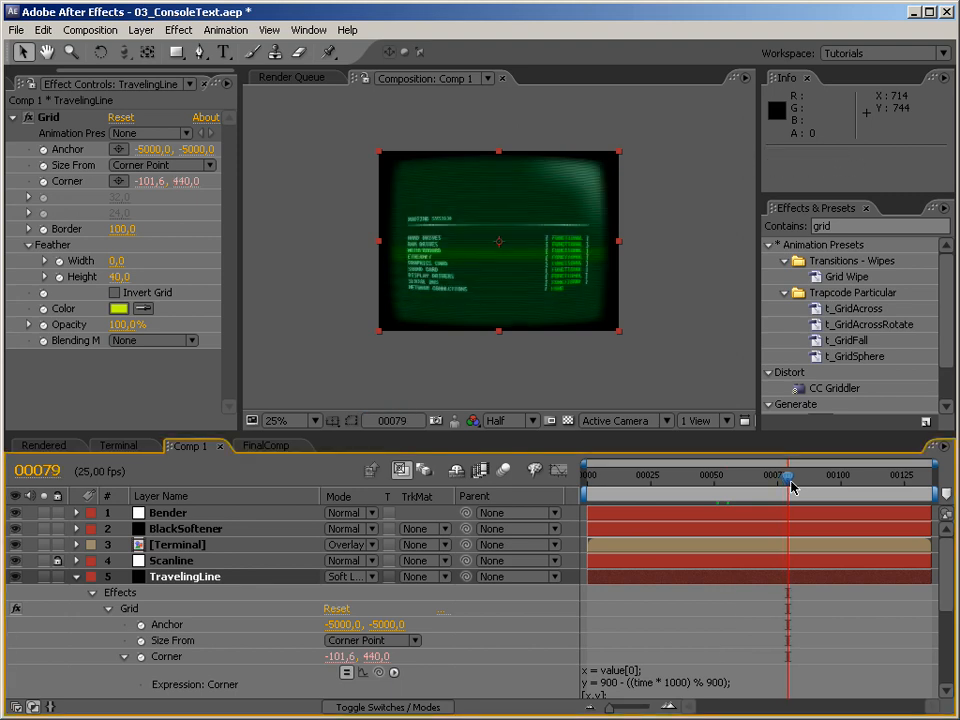
key("ctrl+s")
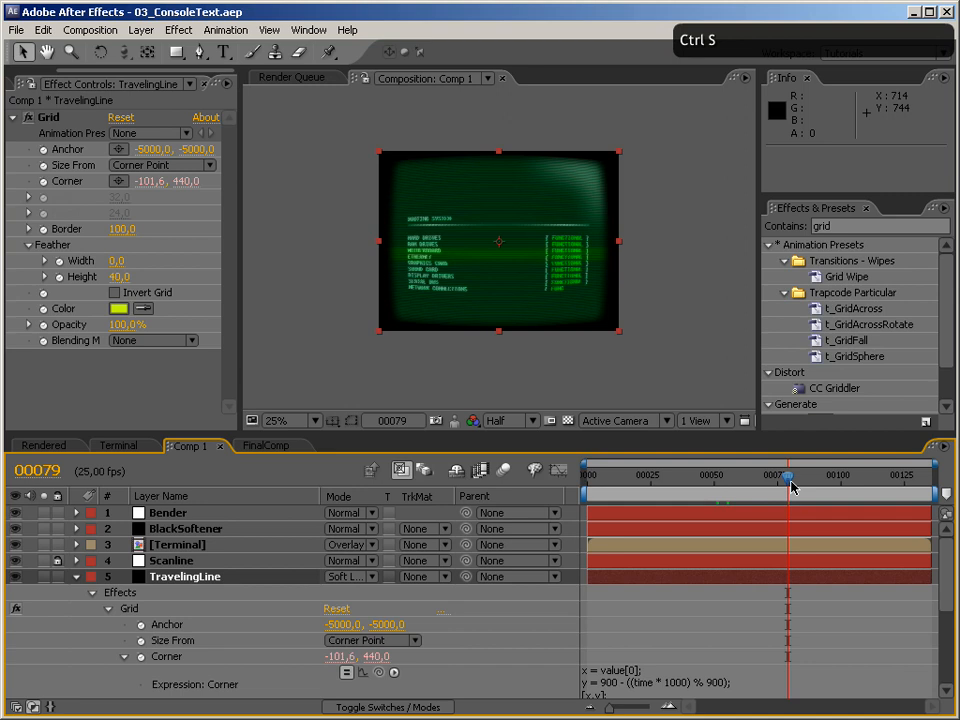
Step: Examine how the band lights up the text in FinalComp around frame 55, and return to Comp 1
left_click_drag(683, 433, 683, 376)
key("ctrl+equal")
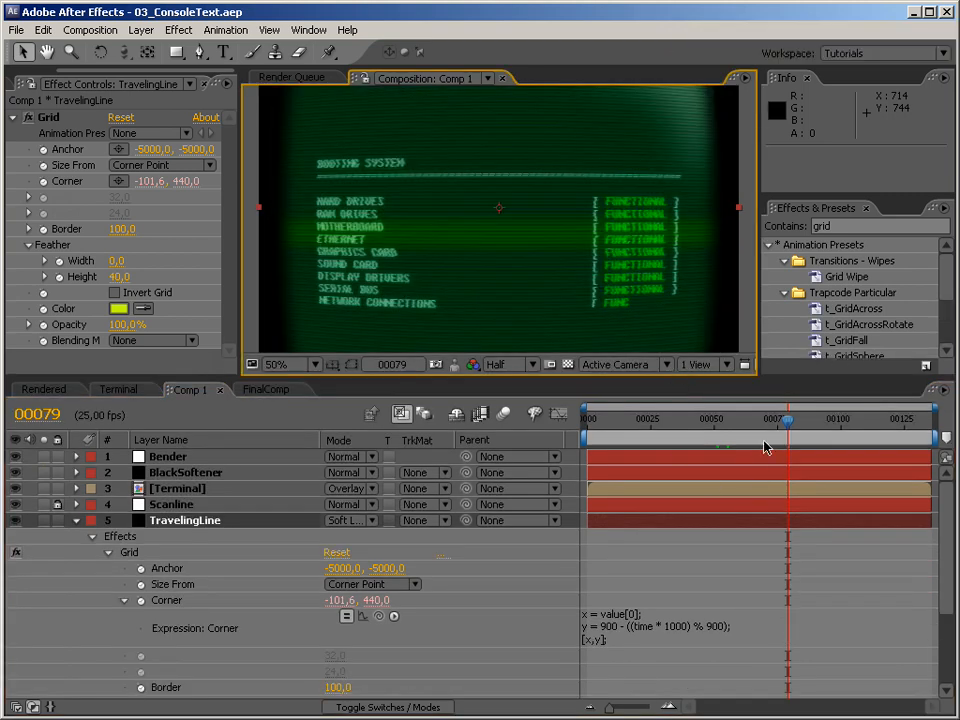
left_click(264, 390)
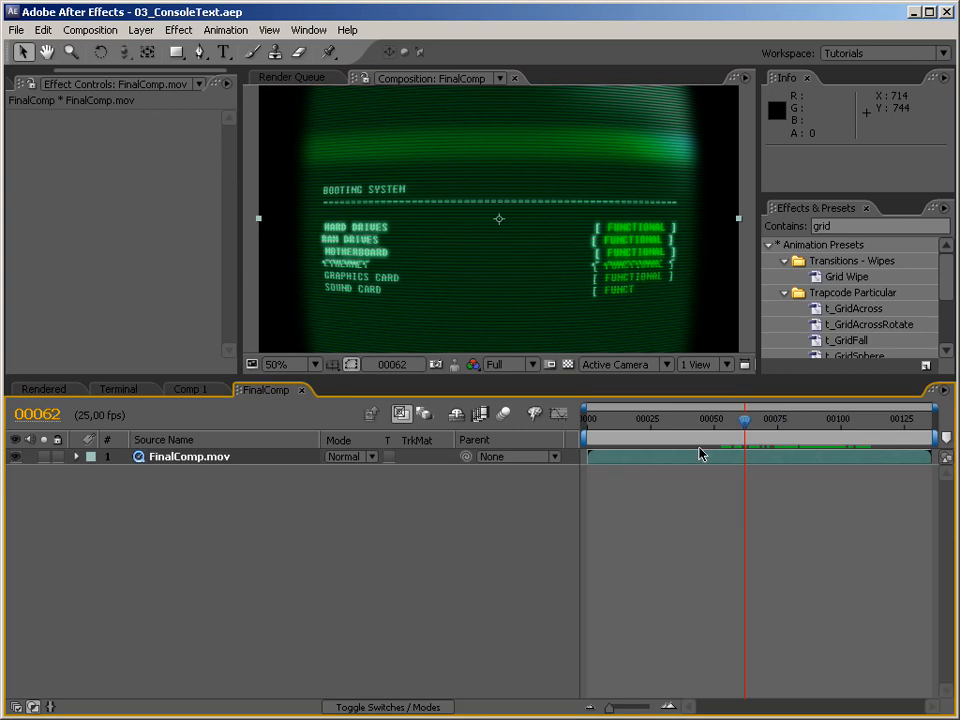
mouse_move(740, 427)
left_mouse_down()
mouse_move(723, 429)
mouse_move(741, 420)
mouse_move(726, 421)
left_mouse_up()
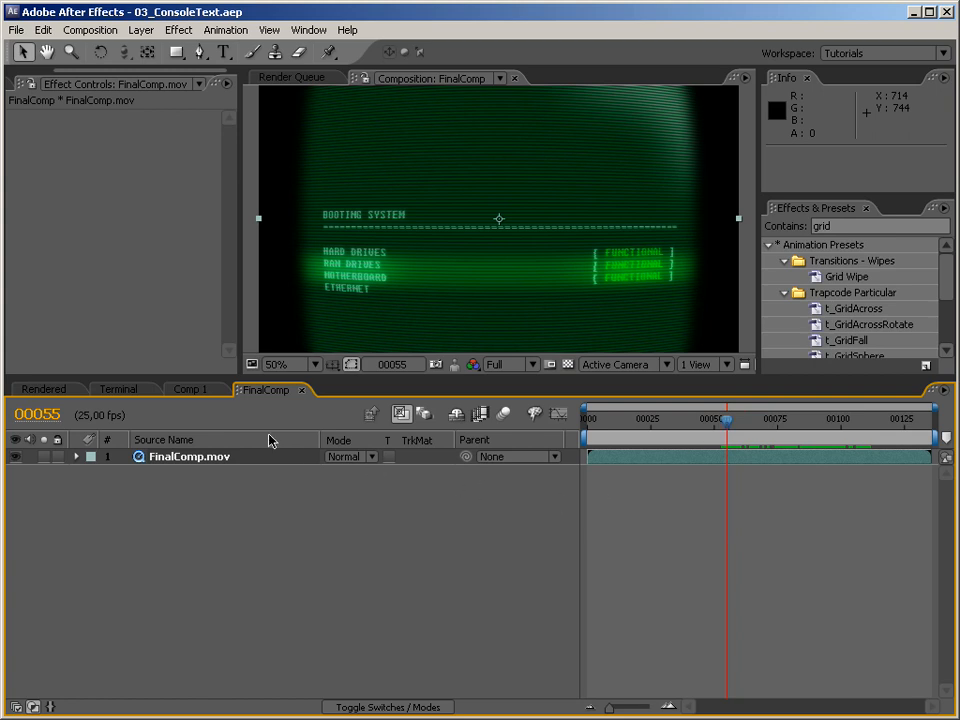
left_click(190, 390)
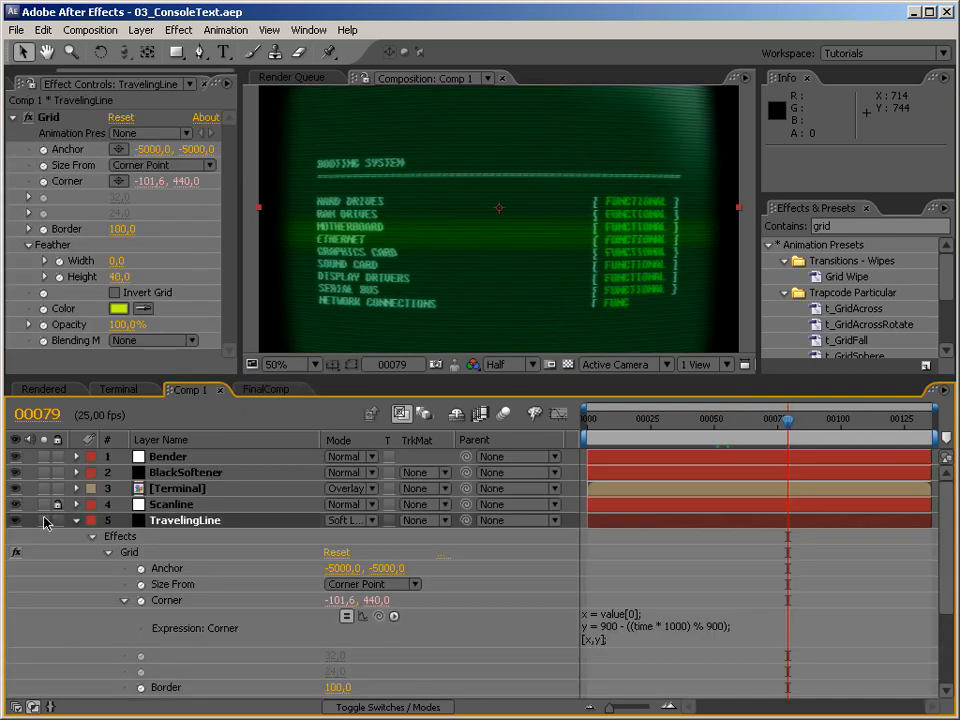
Step: Pre-compose the TravelingLine layer as TravelingLine Comp 1, moving all attributes into the new composition
left_click(77, 521)
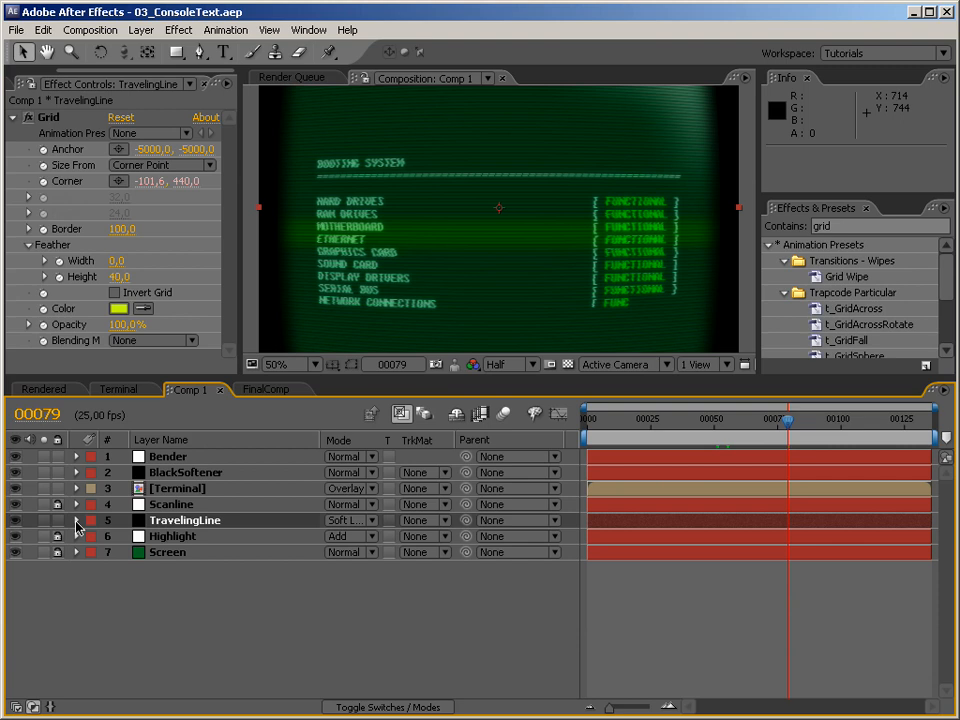
left_click(170, 528)
key("ctrl+shift+c")
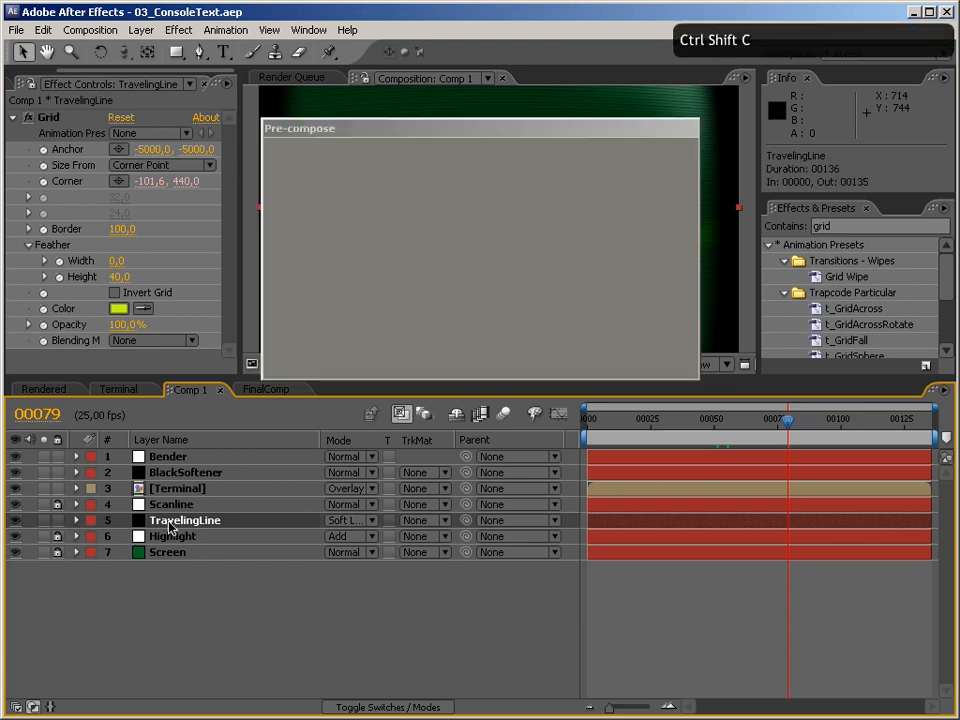
left_click(358, 262)
left_click(533, 357)
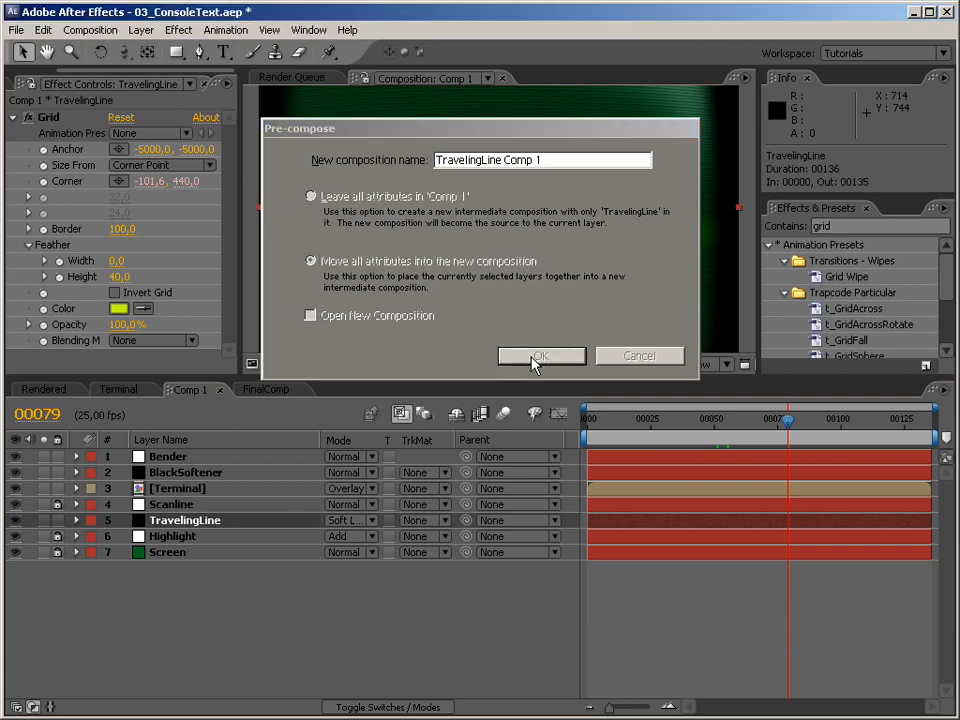
Step: Add a new adjustment layer and place it between the BlackSoftener and Terminal layers
right_click(279, 604)
mouse_move(300, 606)
left_click(492, 719)
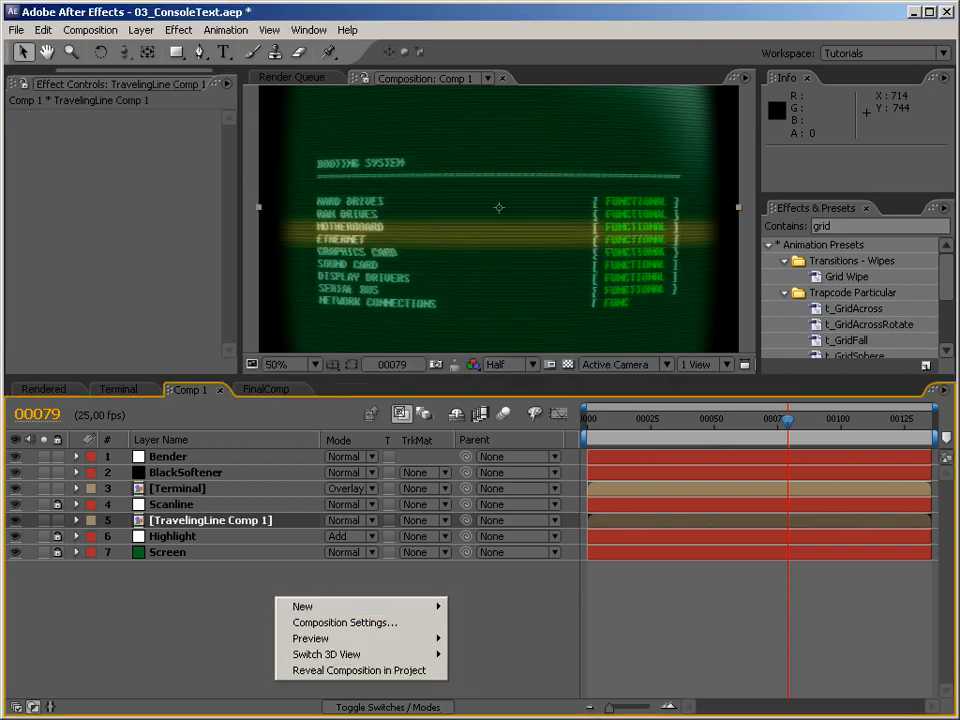
left_click_drag(245, 462, 250, 507)
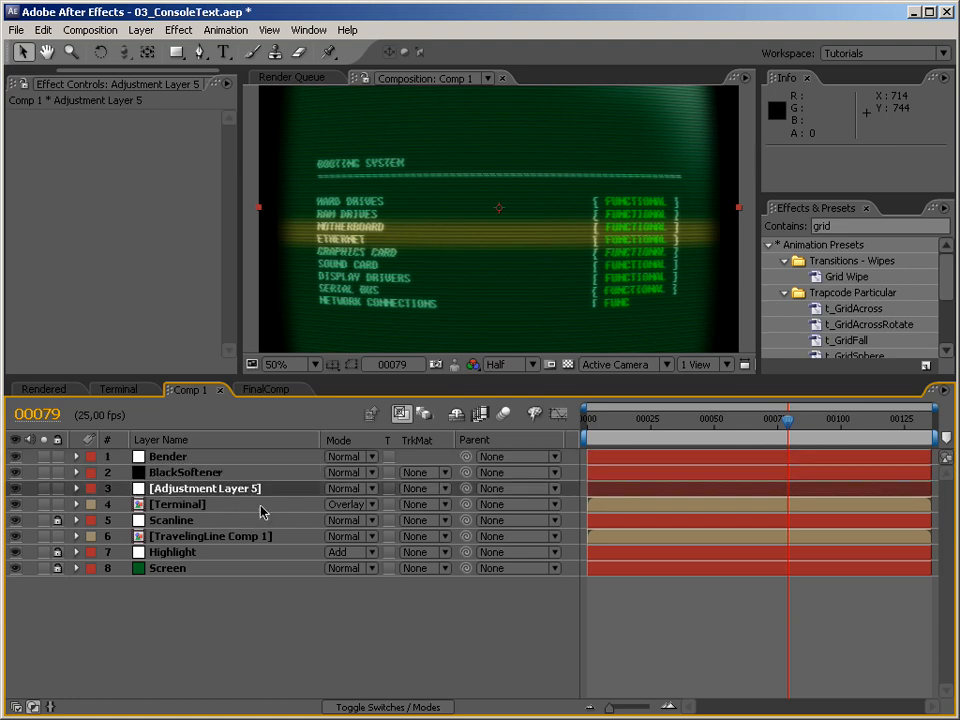
Step: Find the Stylize Glow effect and apply it to the new adjustment layer
left_click(836, 227)
type("glow")
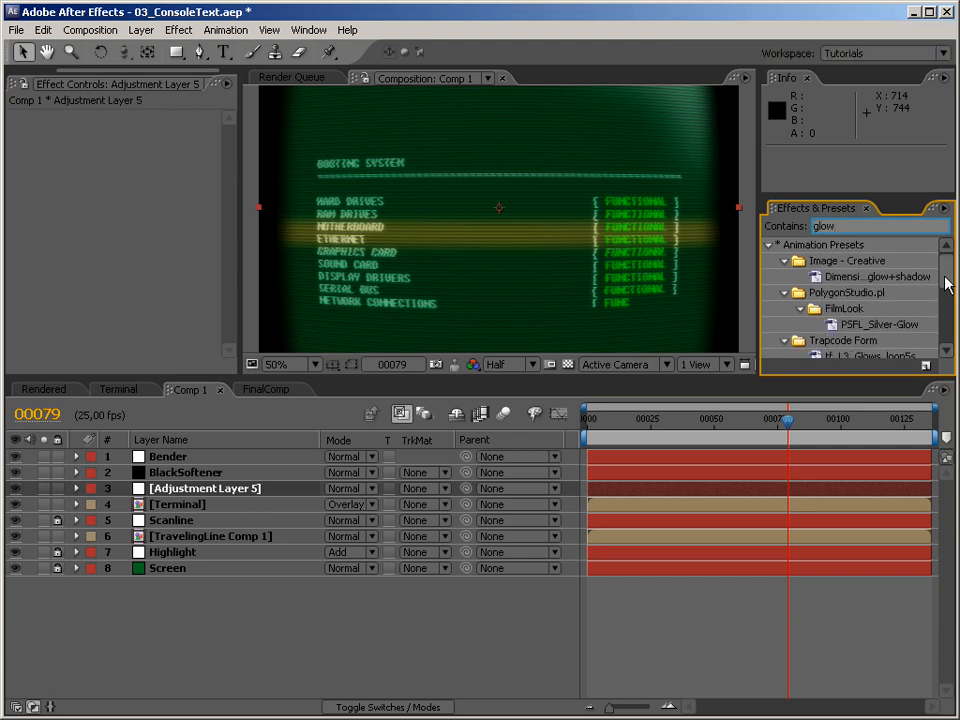
scroll(867, 290, "down", 5)
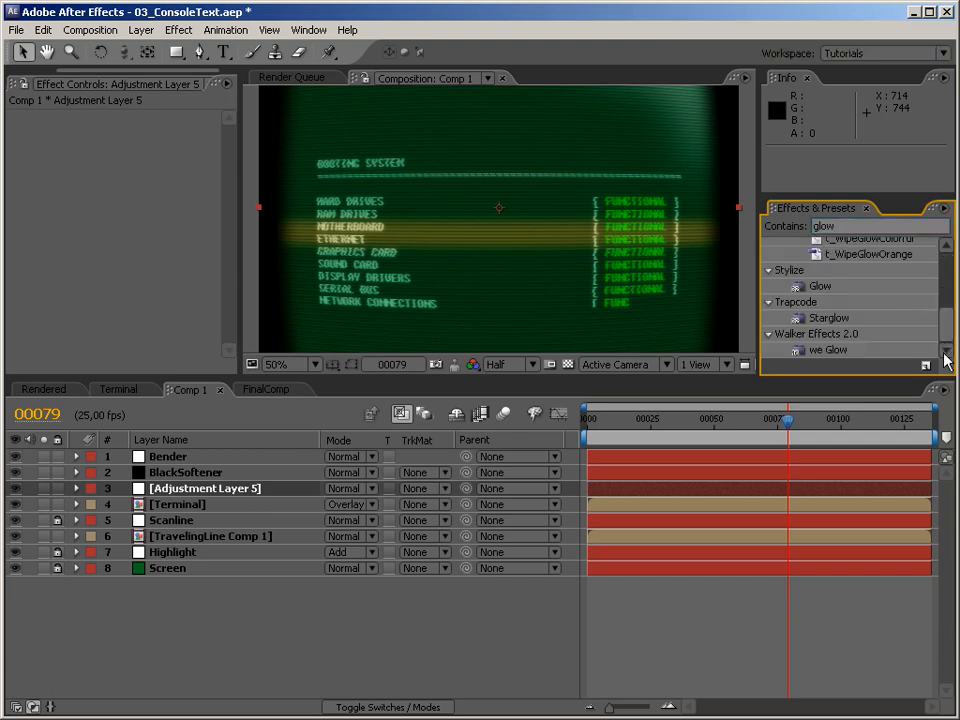
left_click(822, 287)
left_click_drag(825, 290, 278, 488)
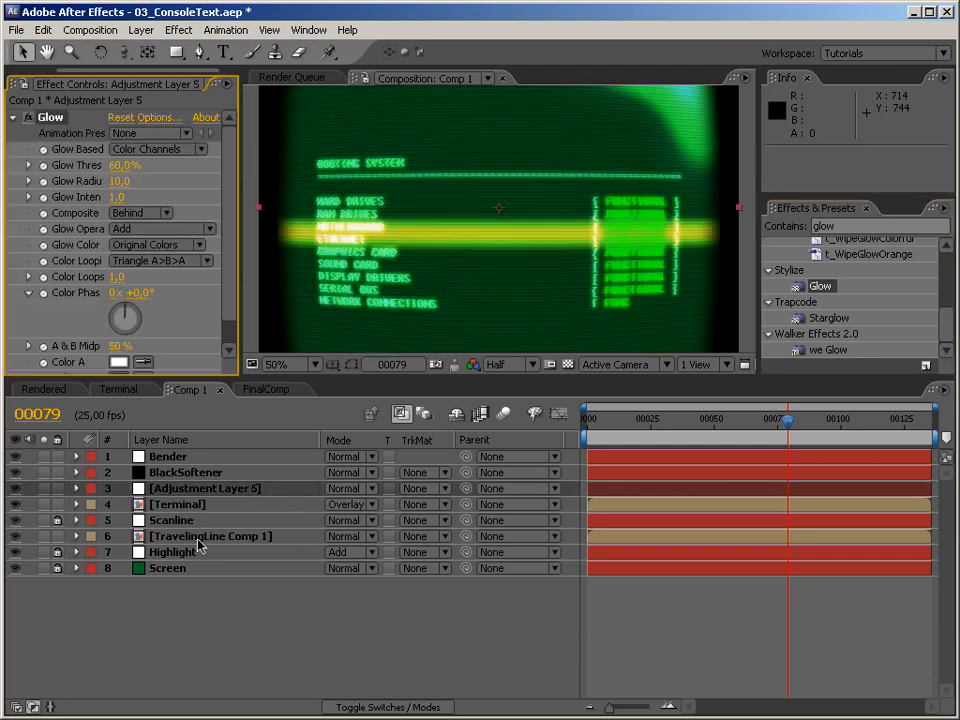
Step: Move TravelingLine Comp 1 directly above the adjustment layer and use it as that layer's alpha matte
left_click_drag(240, 537, 242, 489)
left_click(238, 508)
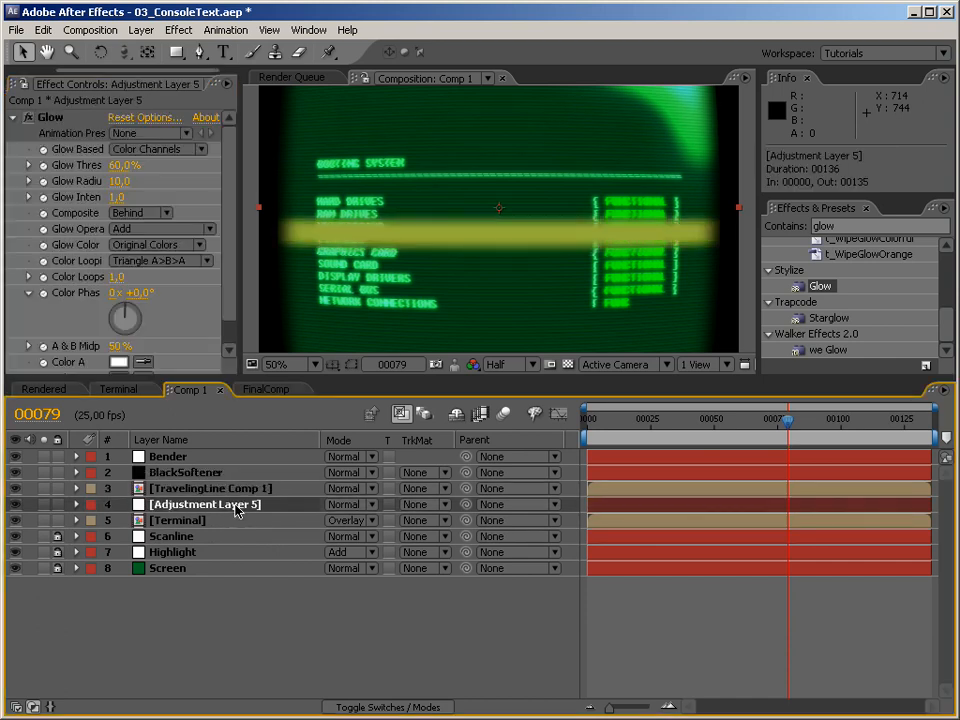
left_click(418, 510)
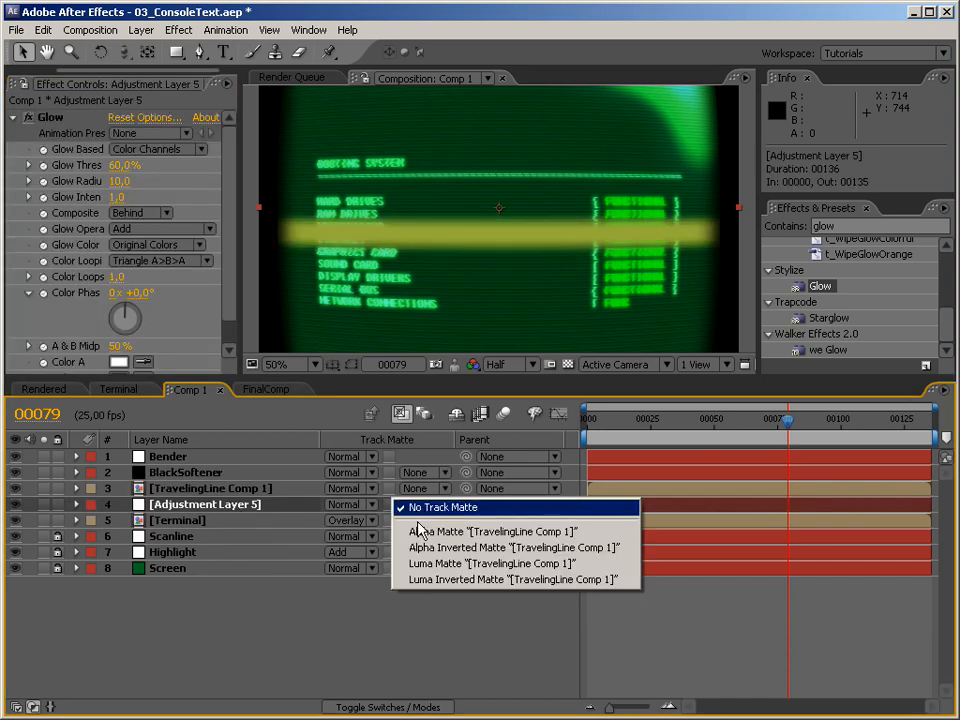
left_click(420, 529)
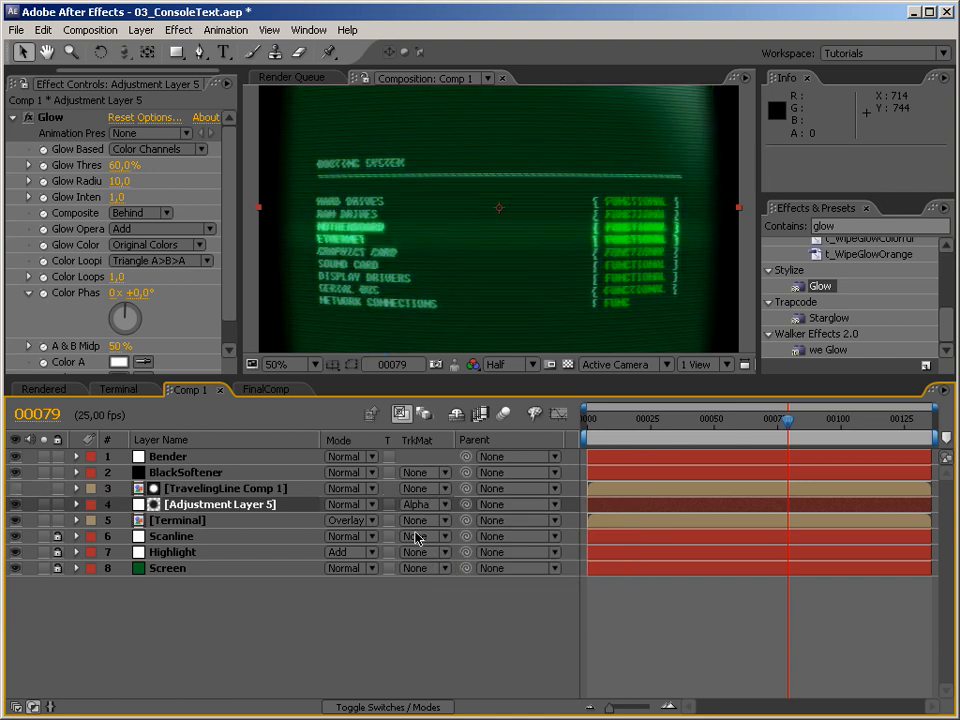
Step: Try a Glow threshold of 40% on the adjustment layer
left_click(118, 165)
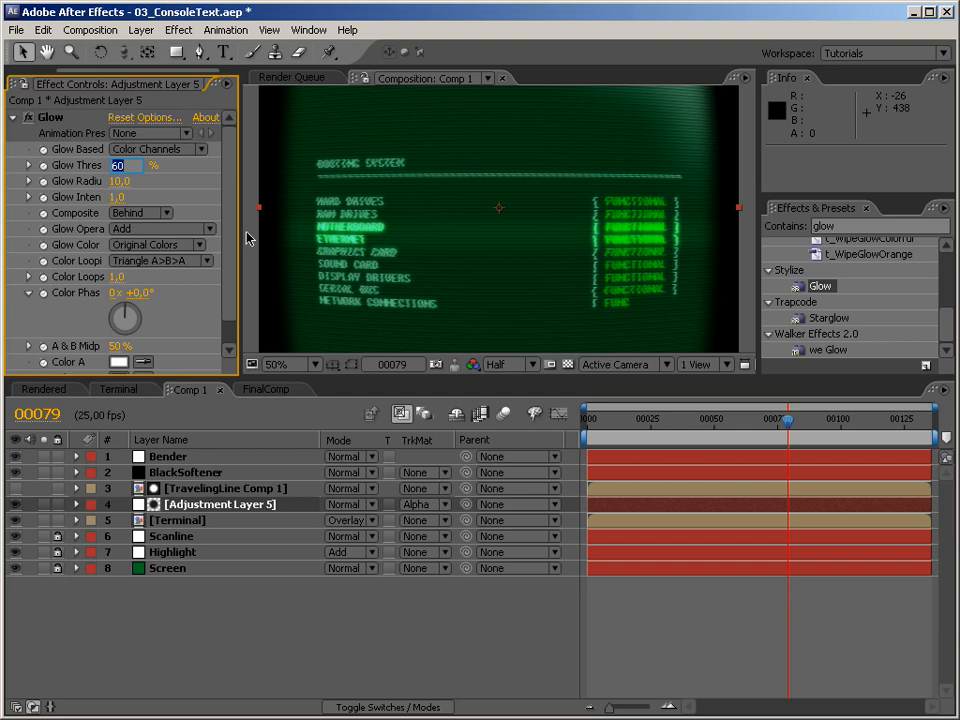
type("40")
key("Return")
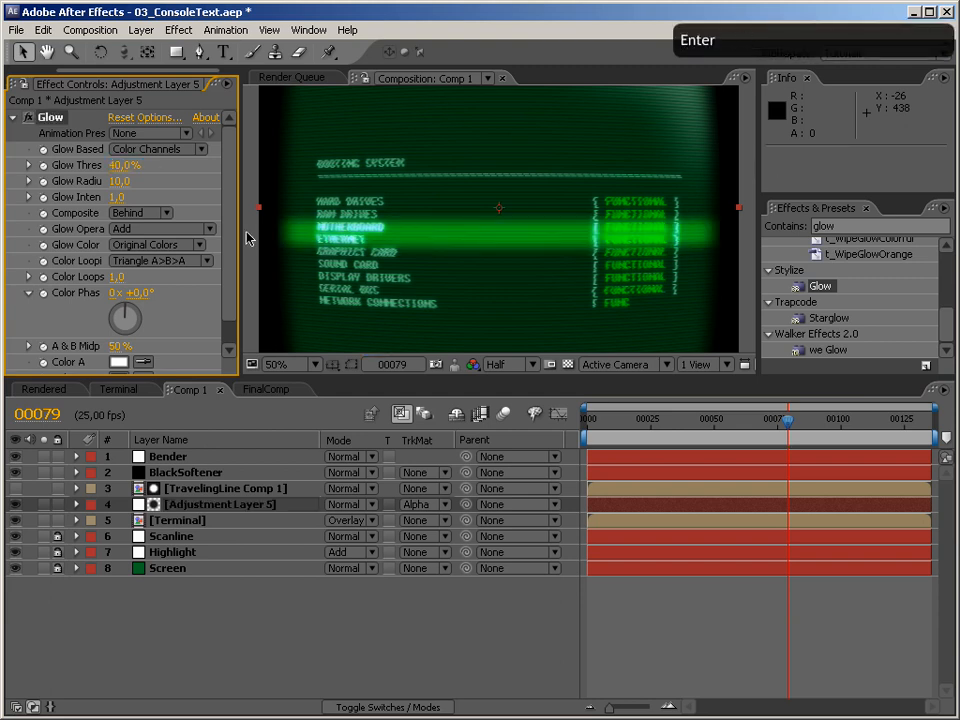
Step: Set the adjustment layer's Glow radius to 130 and its threshold to 50%
left_click(118, 182)
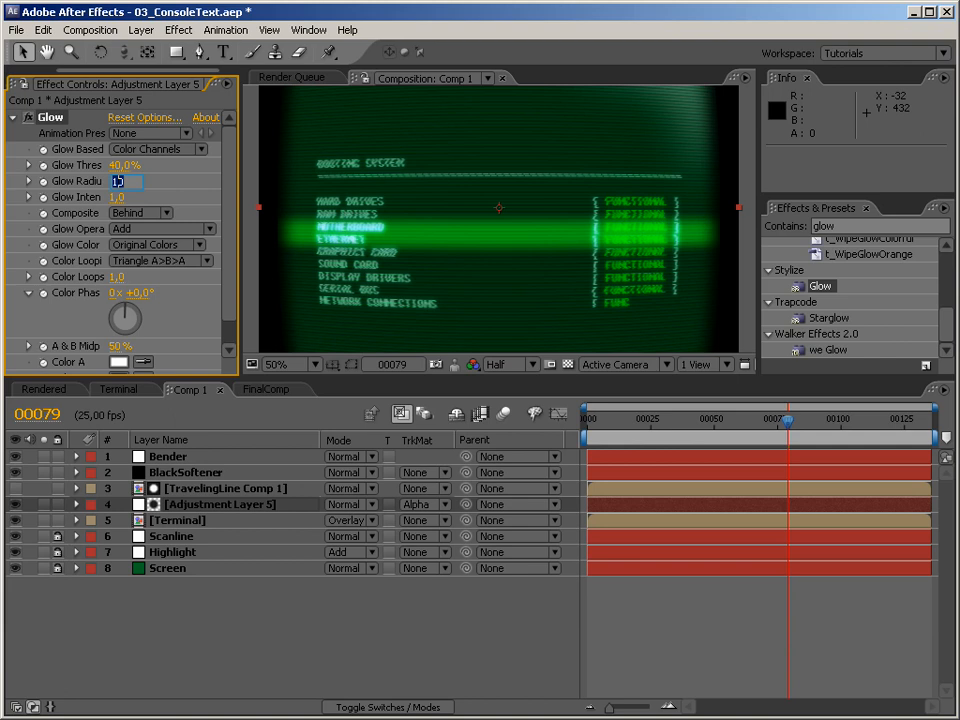
type("100")
key("Return")
left_click(122, 165)
type("50")
key("Return")
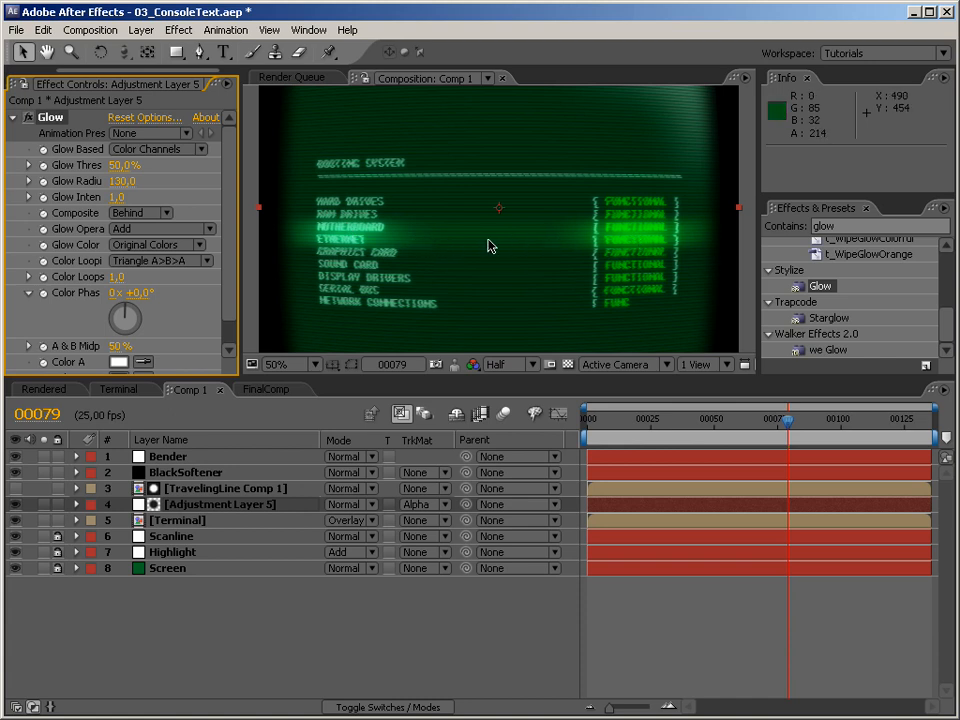
Step: Rename the adjustment layer TravelingGlow and select the TravelingLine Comp 1 layer
left_click(228, 489)
left_click(229, 504)
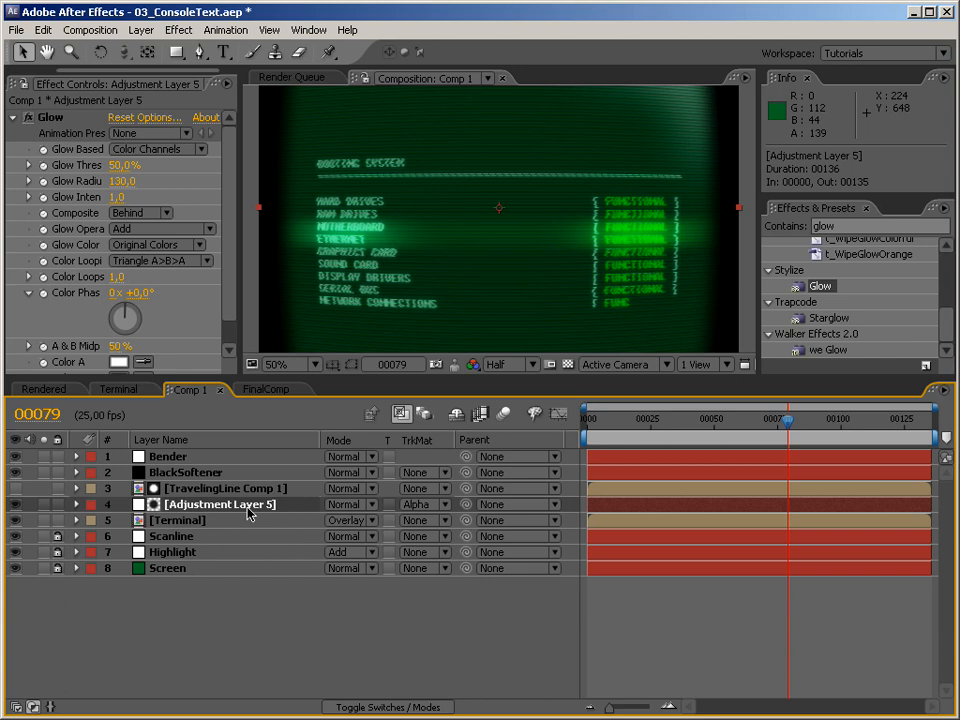
key("Return")
type("Glow")
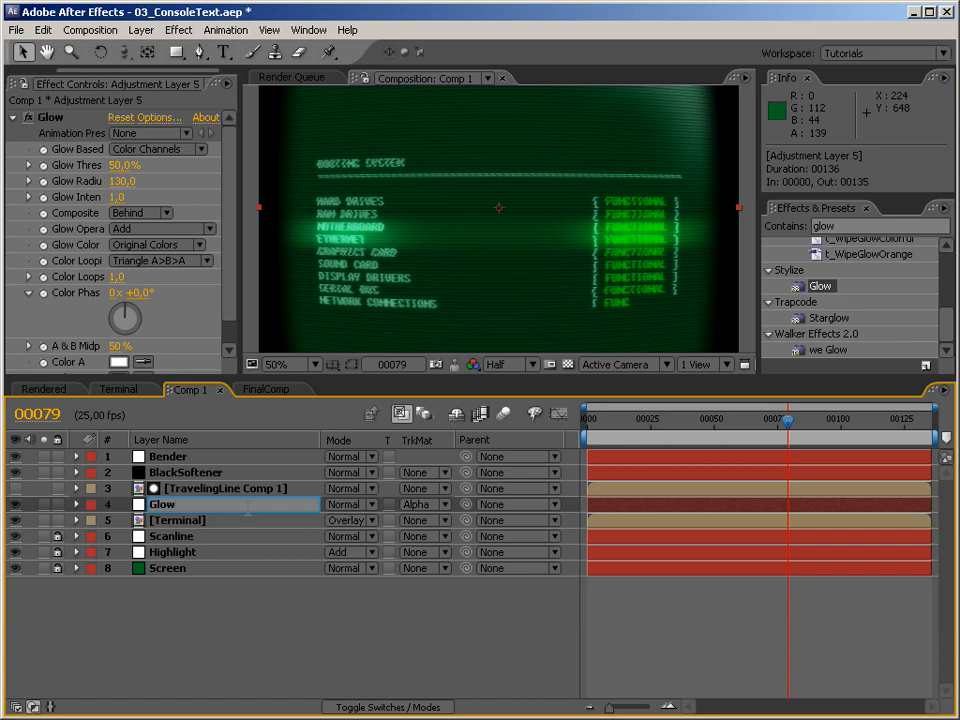
key("Home")
type("Tra")
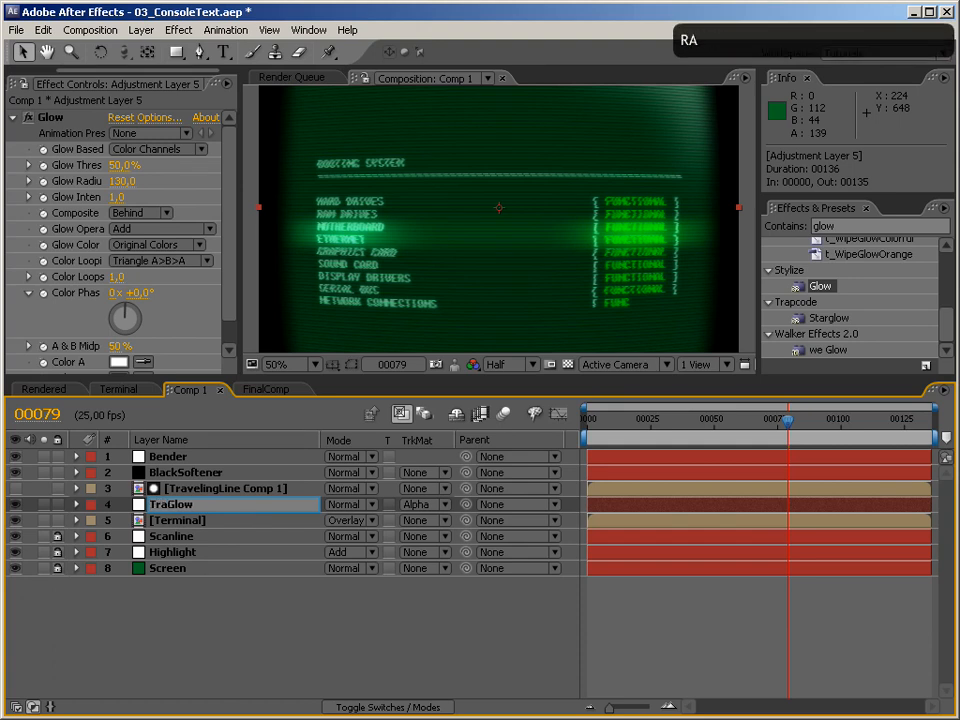
type("veling")
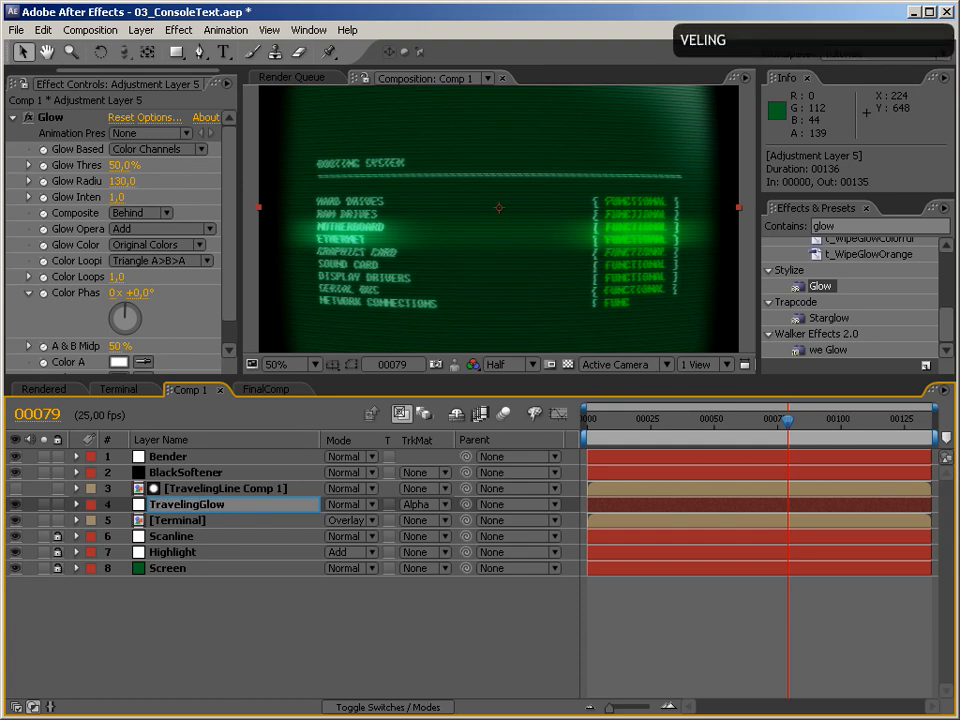
key("Return")
left_click(245, 489)
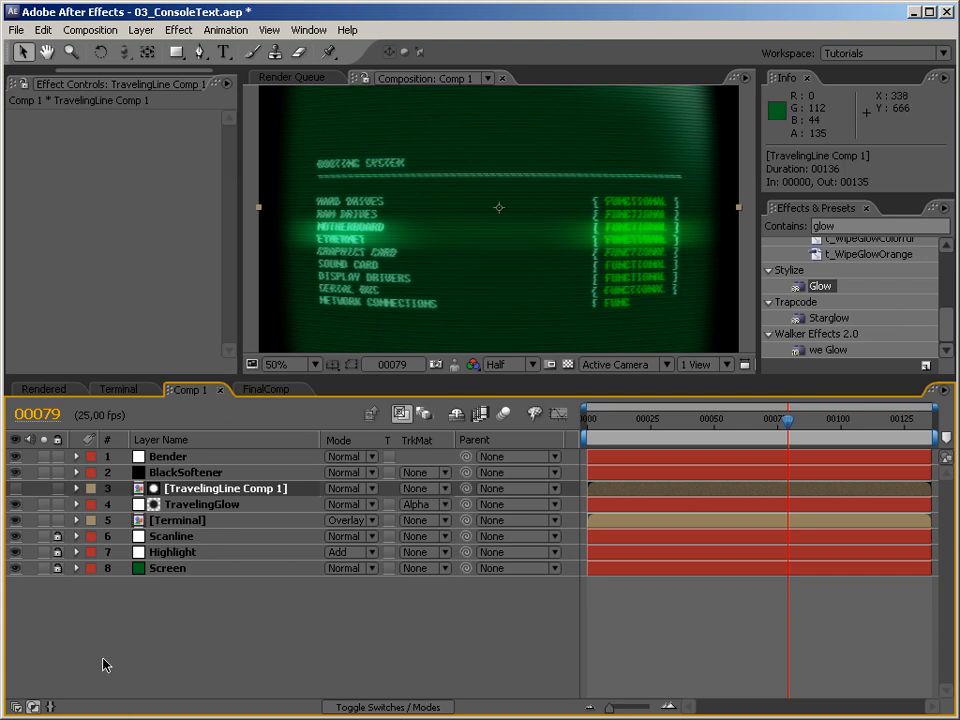
Step: Rename the Comp 1 composition as Final_RetroTerminal in its composition settings
left_click(744, 79)
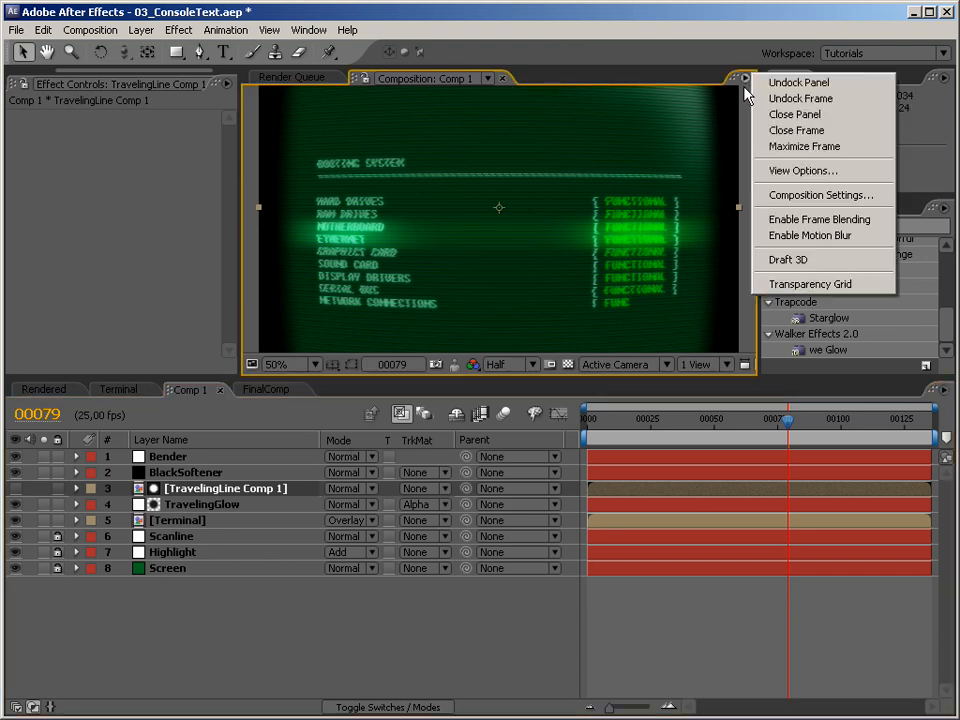
left_click(780, 195)
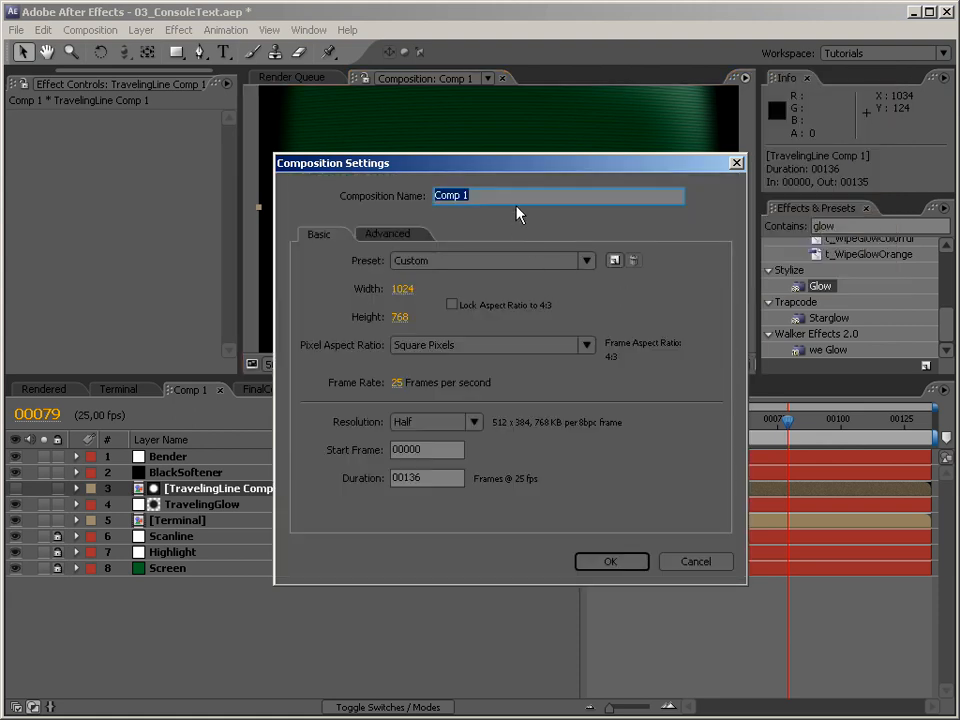
type("Final_")
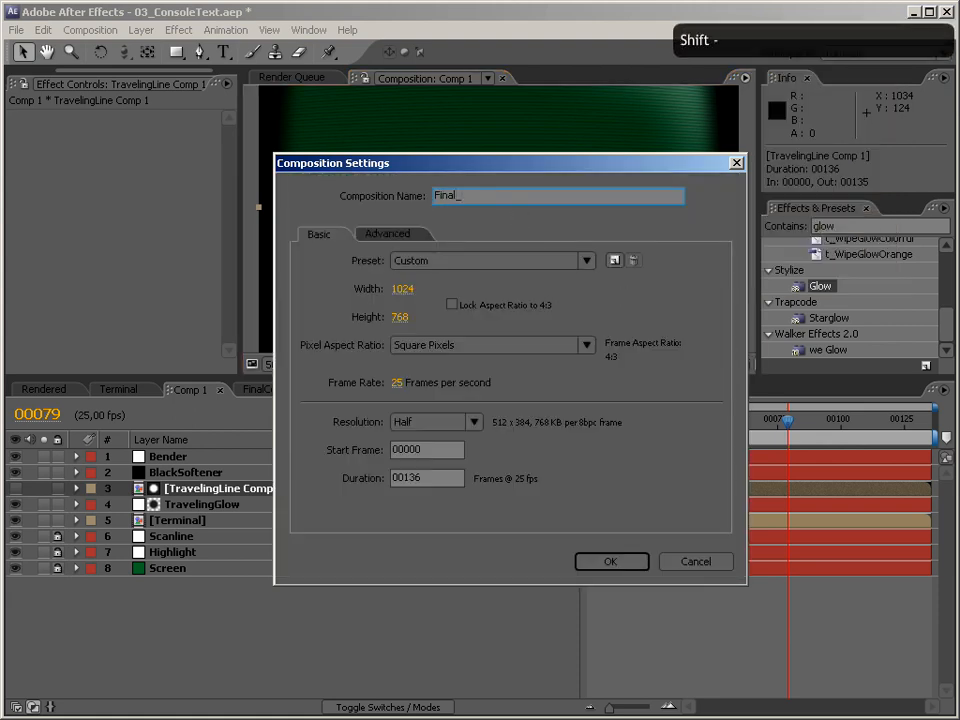
type("RetroTerminal")
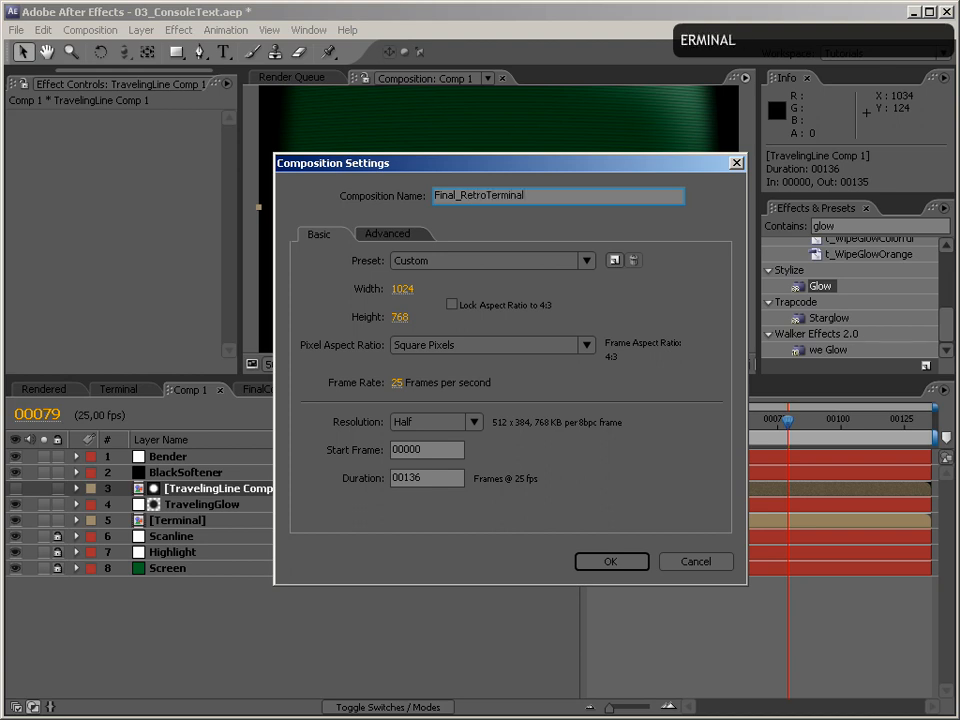
left_click(604, 563)
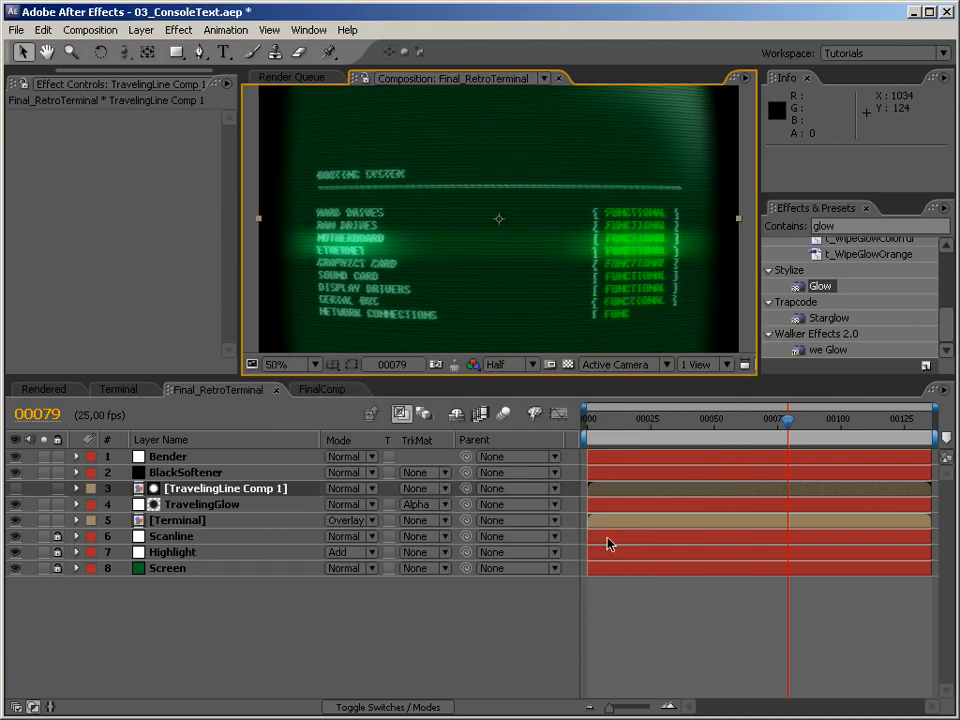
Step: Enlarge the composition viewer to show the full frame, and compare Final_RetroTerminal with the Terminal and FinalComp compositions
left_click_drag(597, 375, 591, 525)
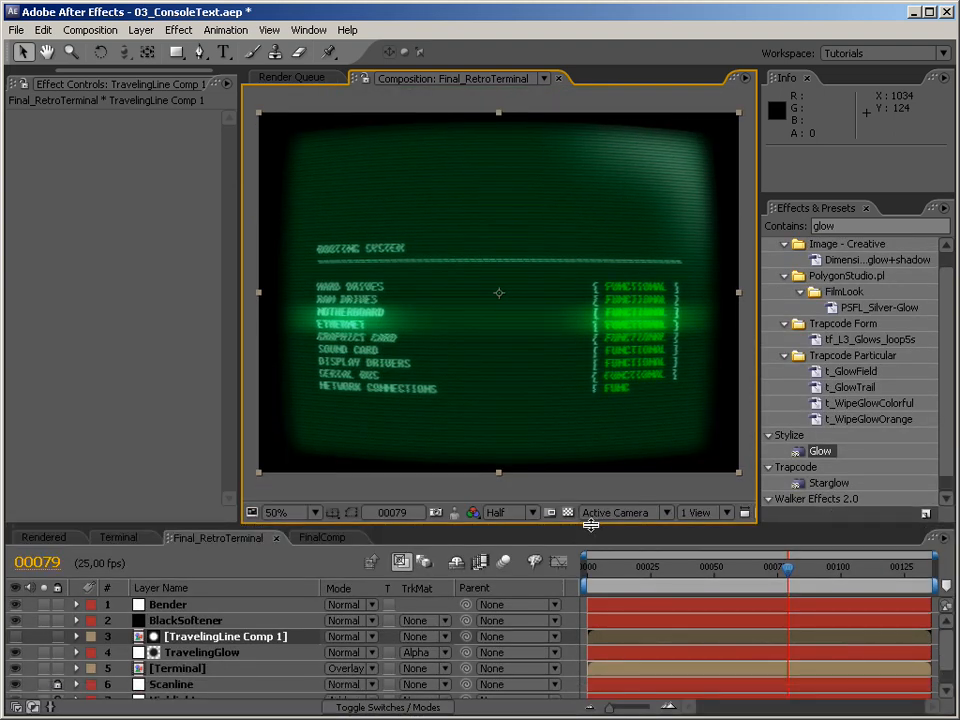
left_click(118, 540)
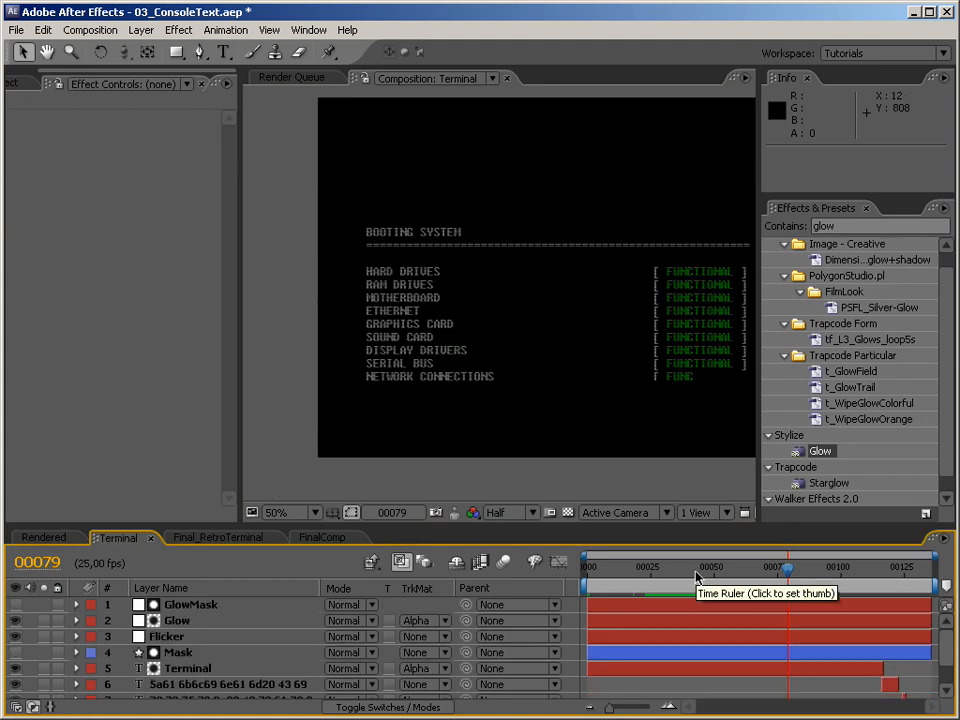
left_click(318, 540)
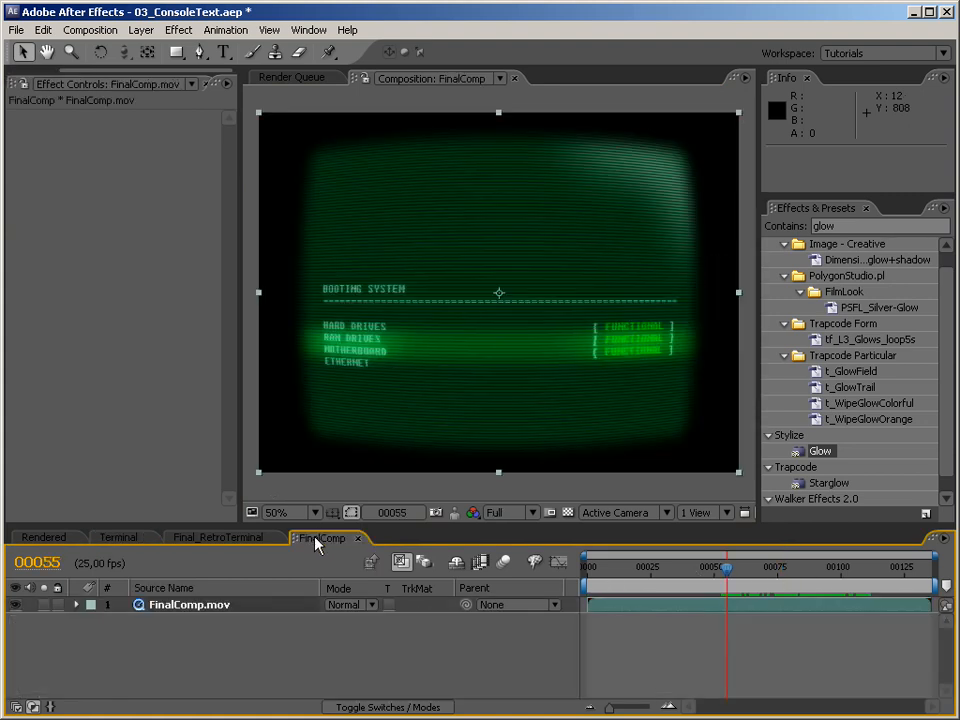
left_click(210, 539)
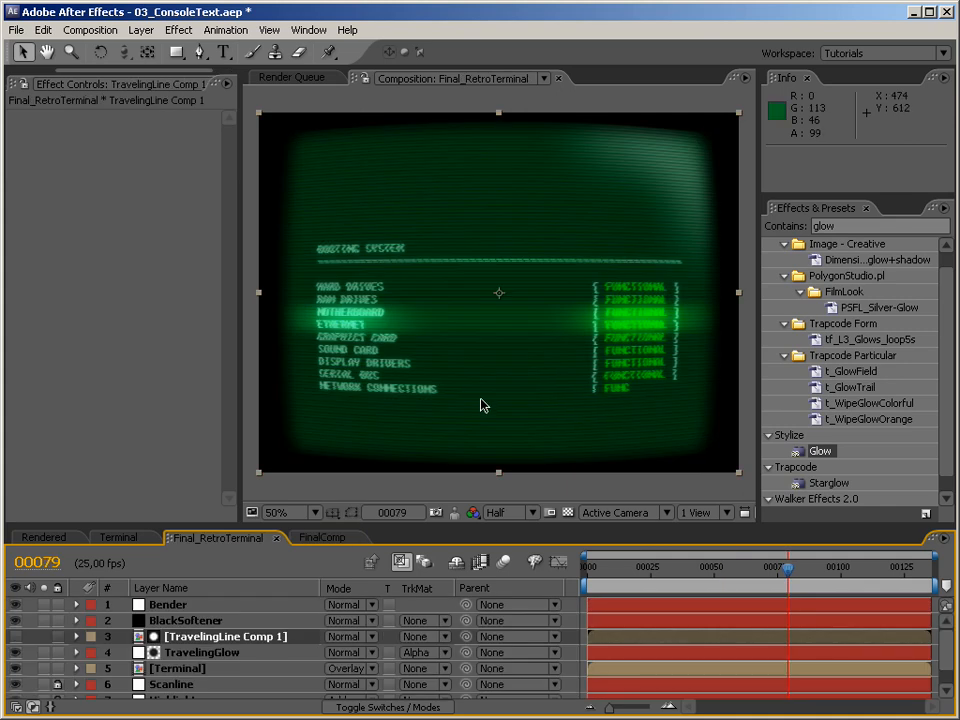